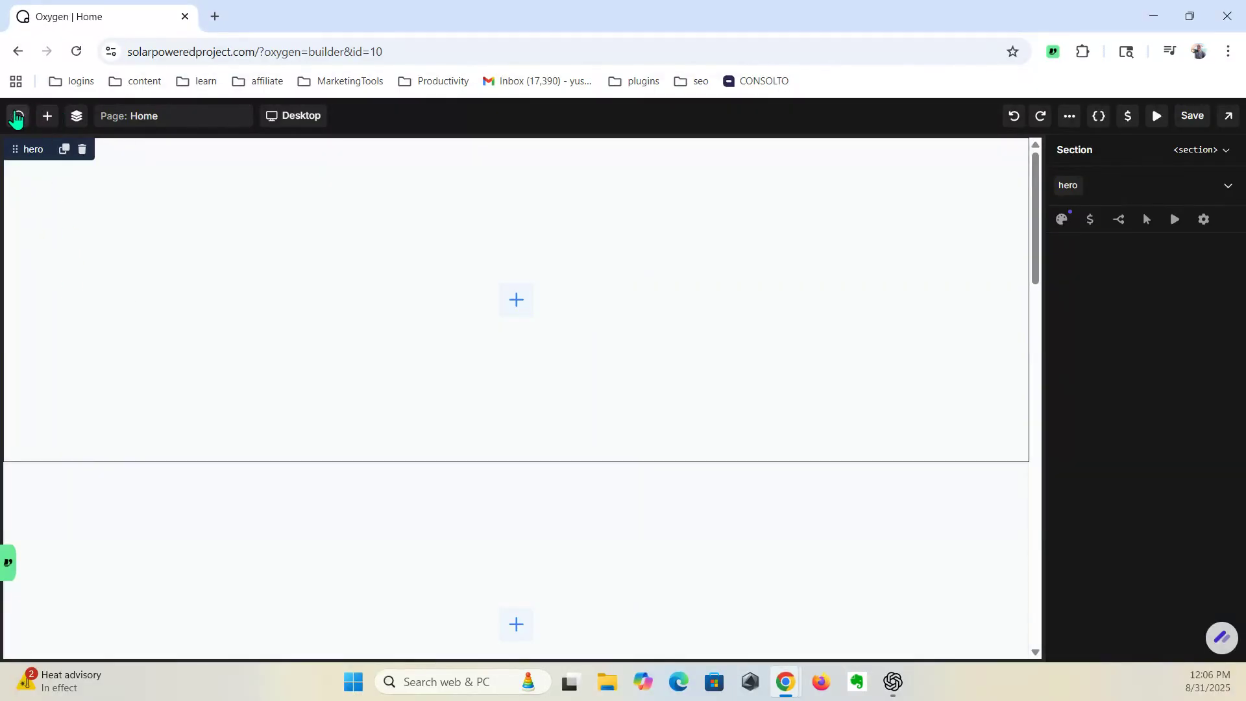
Step: Leave the Home page builder for the WordPress admin and open the main header template for editing in Oxygen
left_click(17, 117)
left_click(51, 159)
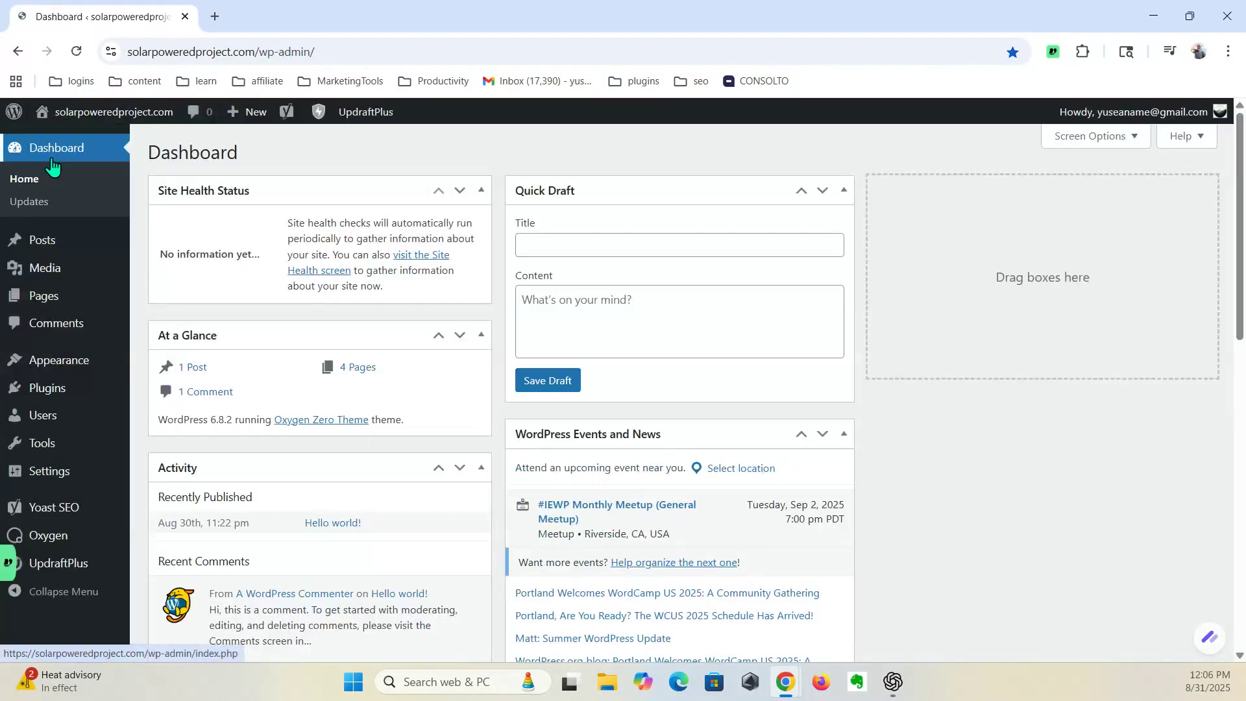
scroll(46, 442, "down", 1)
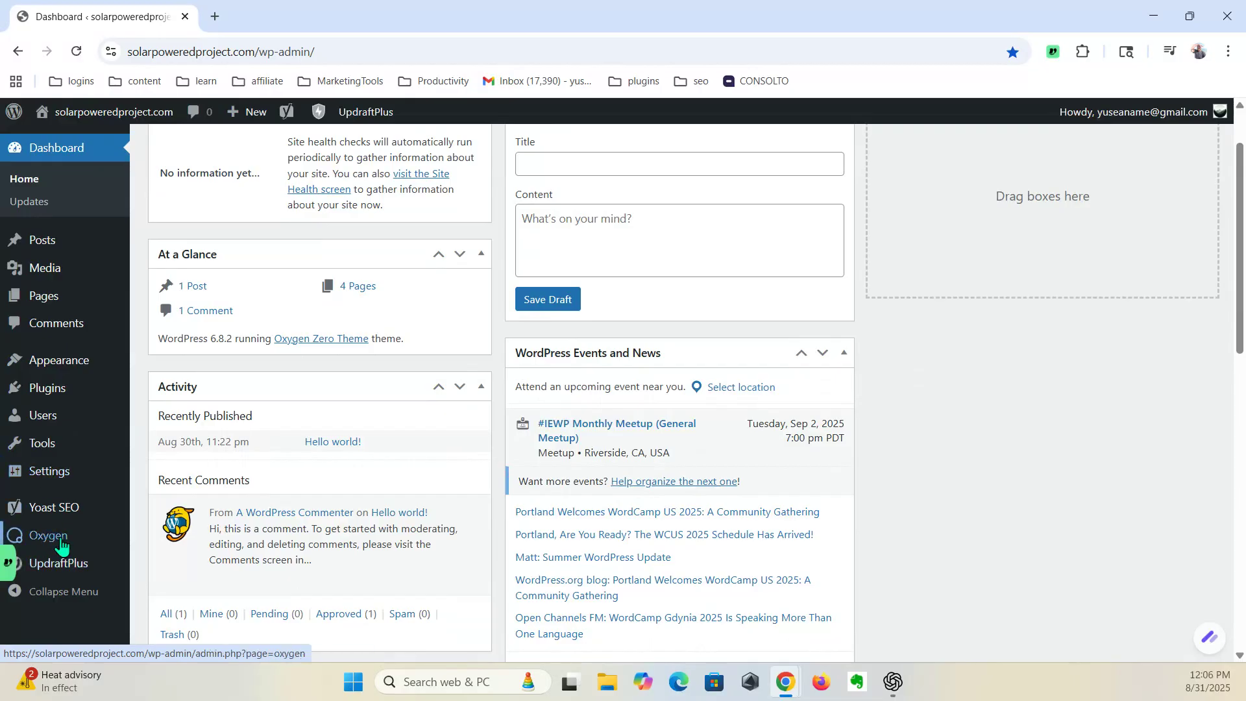
mouse_move(62, 547)
left_click(182, 530)
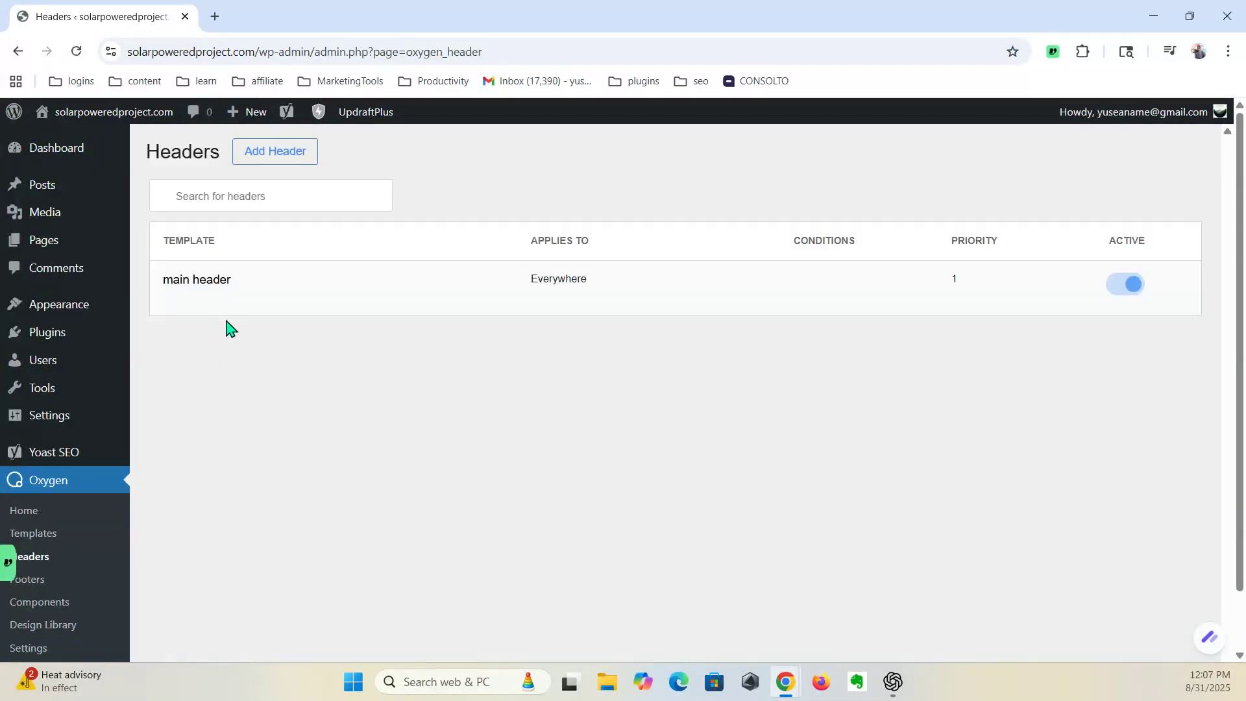
mouse_move(217, 283)
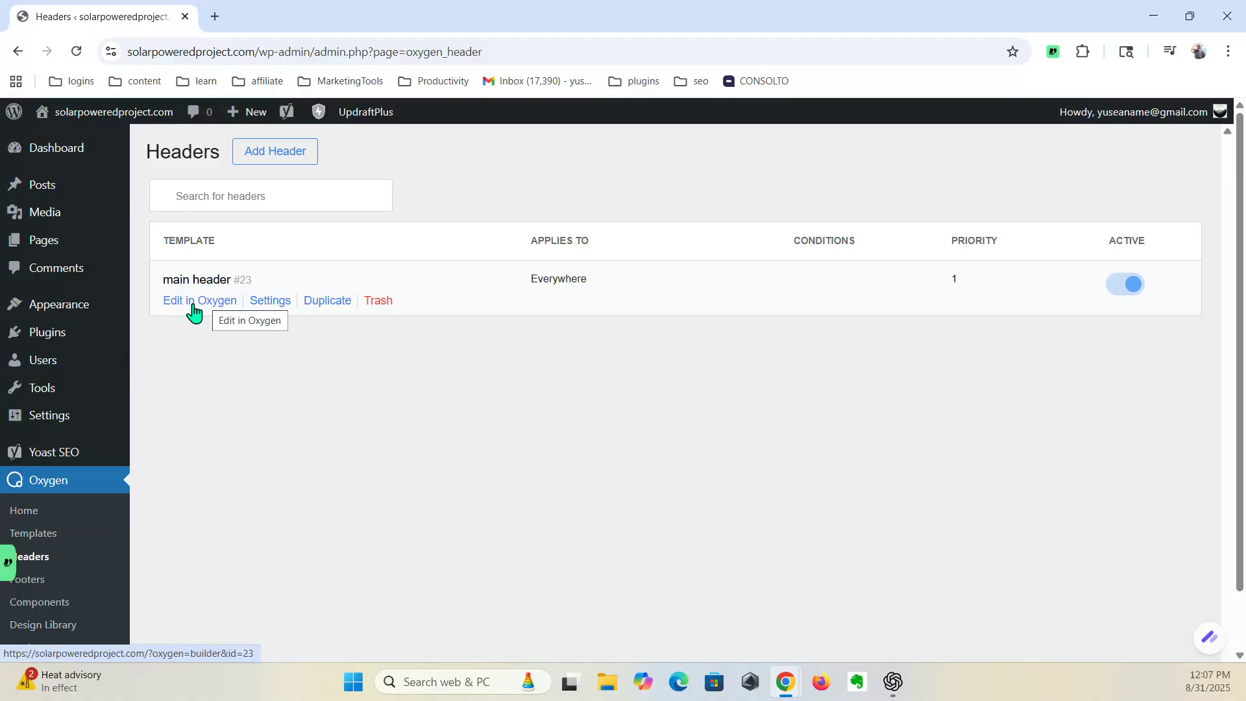
left_click(193, 305)
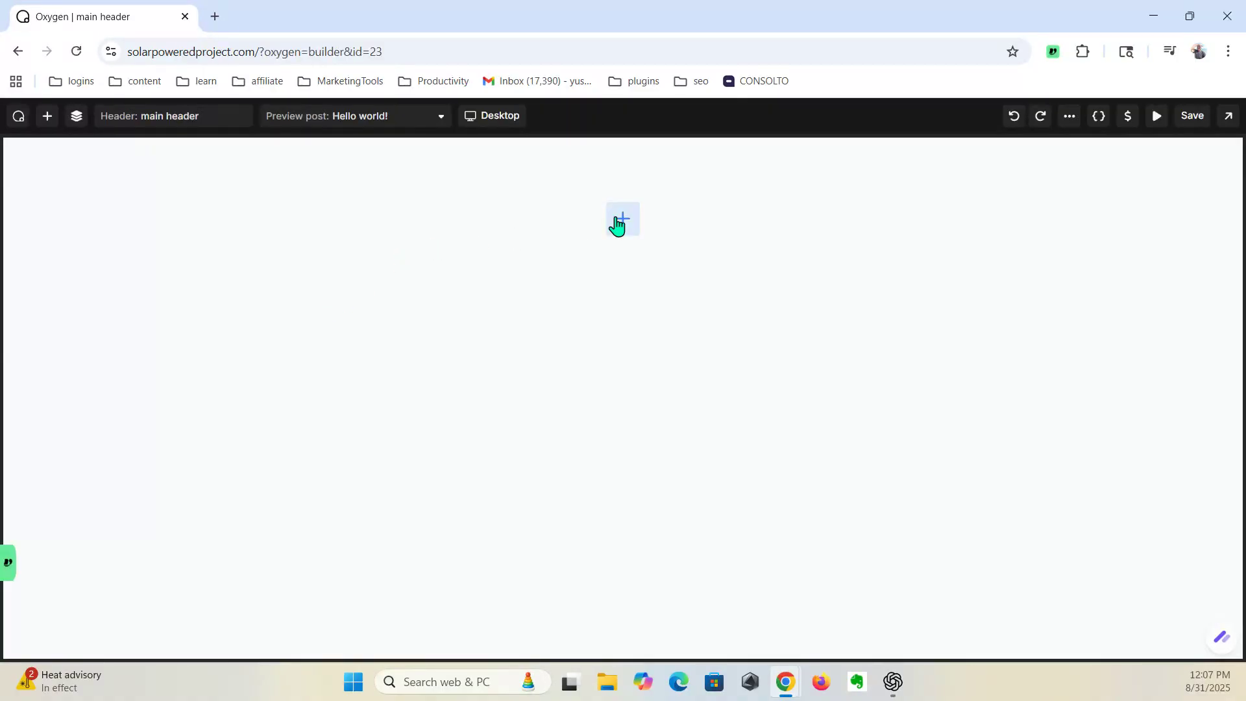
Step: Find the Grid element in the element library and add it to the empty header canvas
left_click(77, 117)
left_click(78, 118)
left_click(625, 227)
type("g")
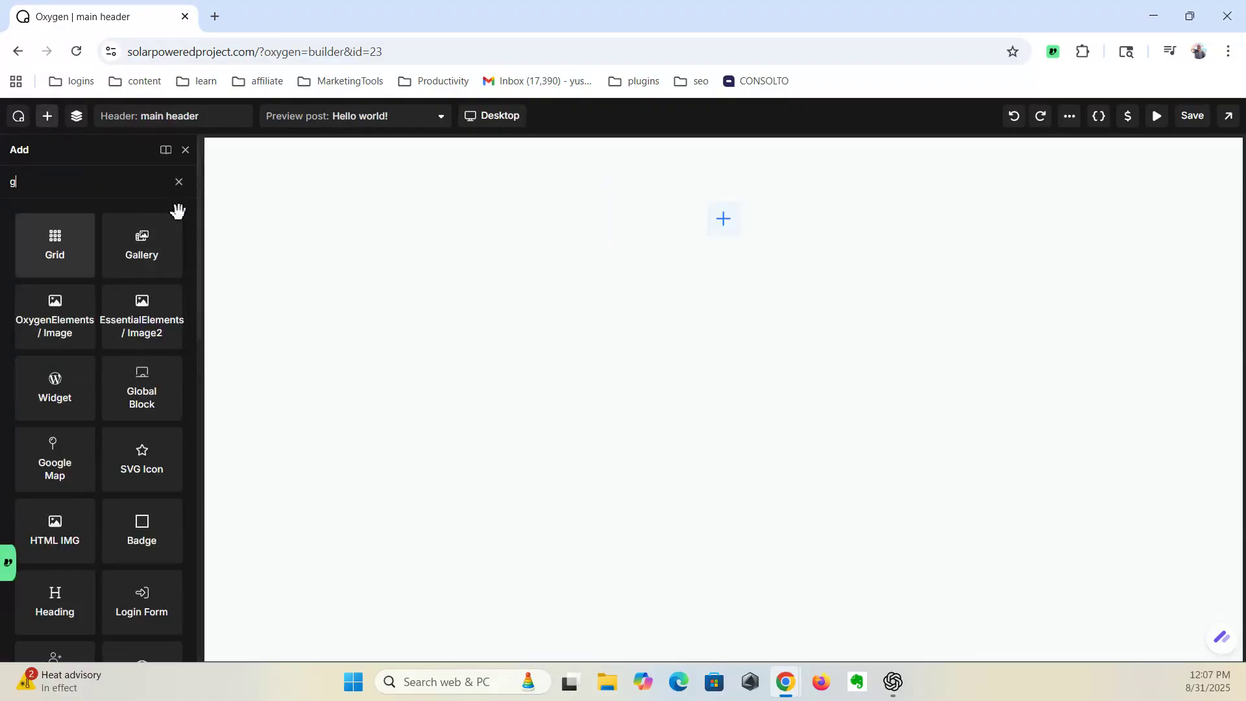
left_click_drag(50, 253, 601, 227)
Step: Create a class named header on the grid element
left_click(1149, 188)
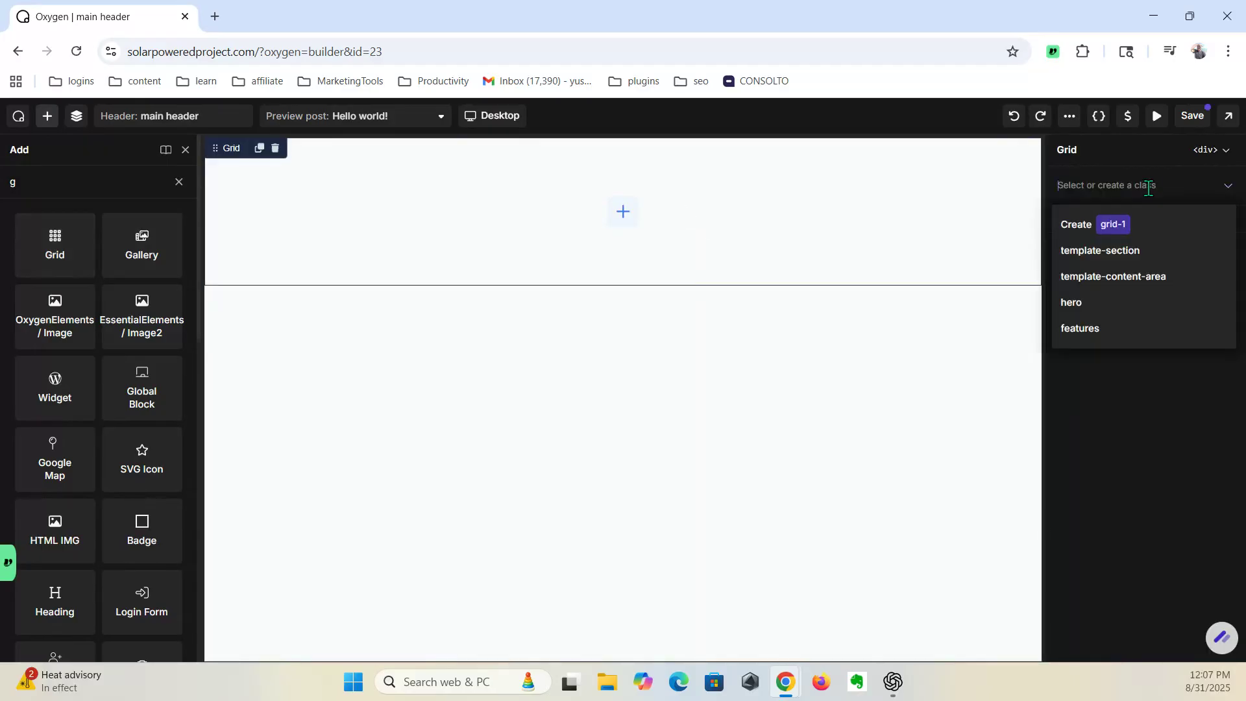
type("header")
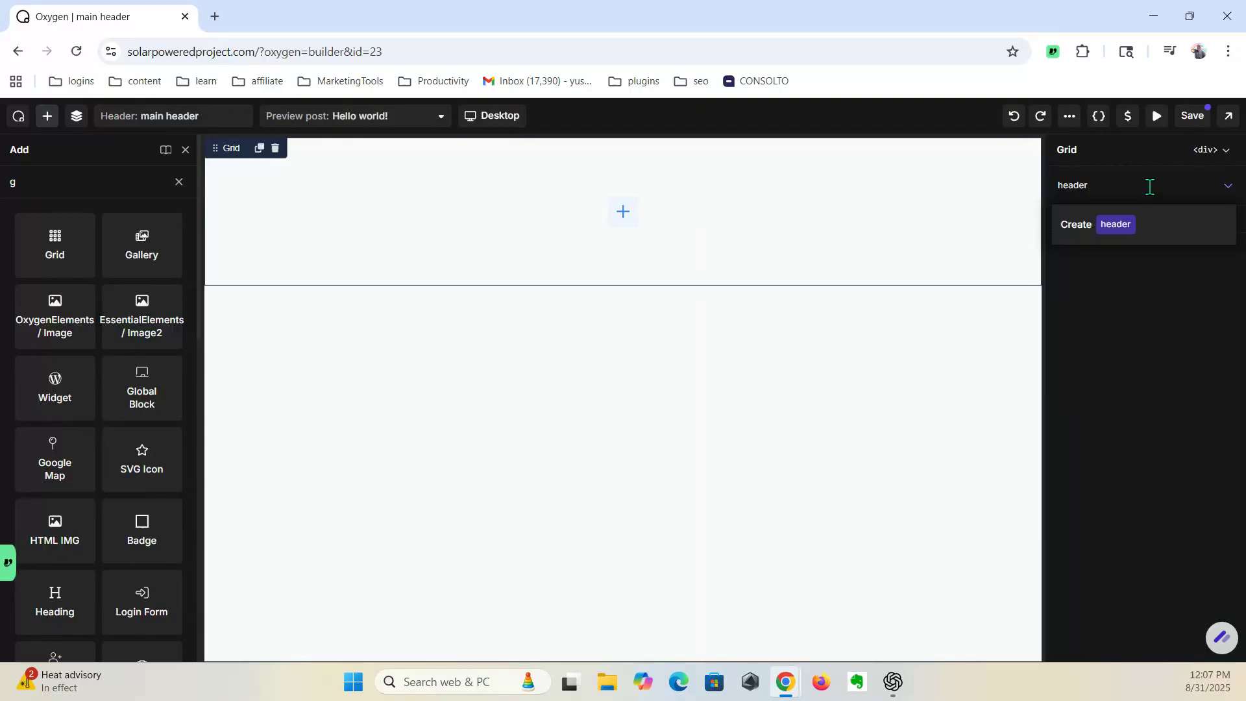
key("Return")
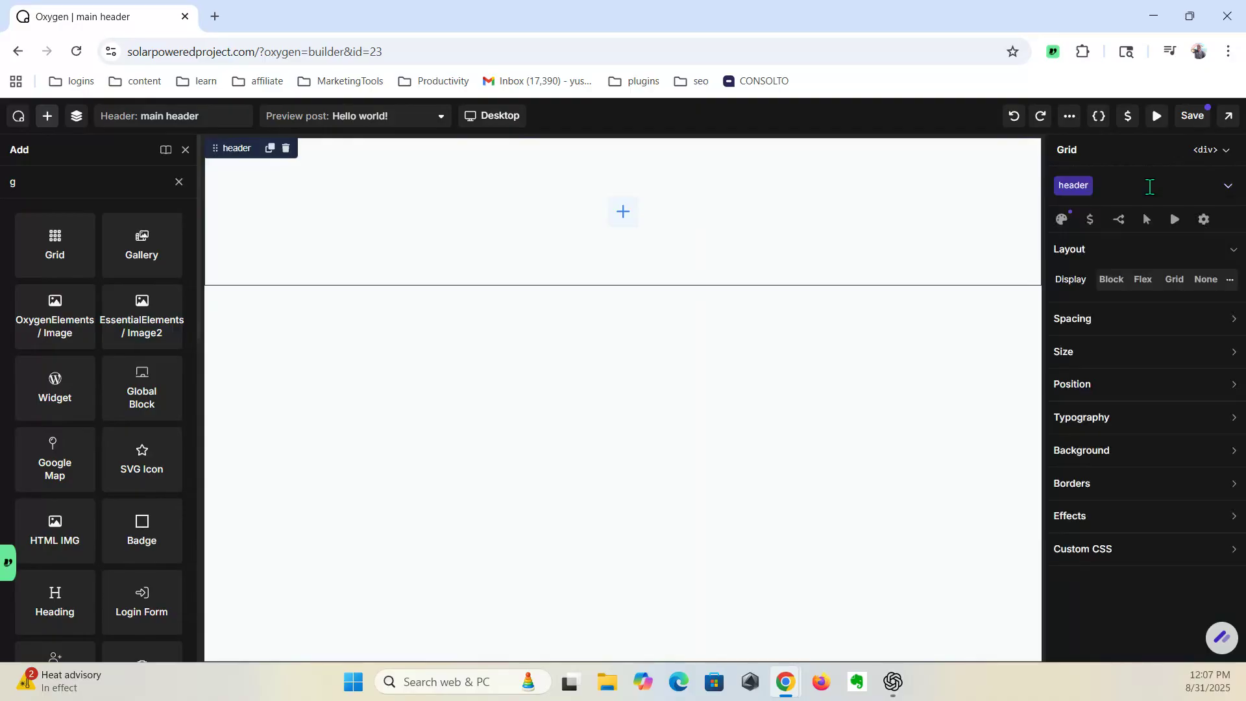
Step: Set the header class's display to Grid and add three 1fr columns in advanced grid mode
left_click(1173, 280)
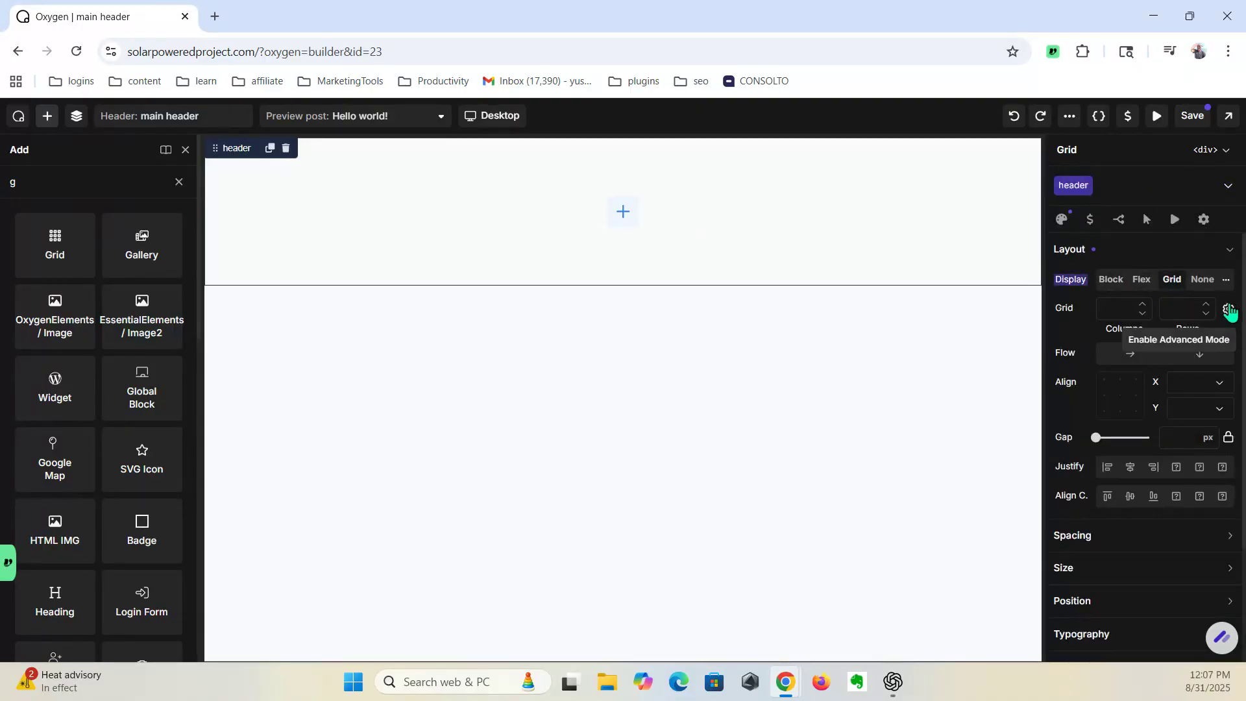
left_click(1229, 309)
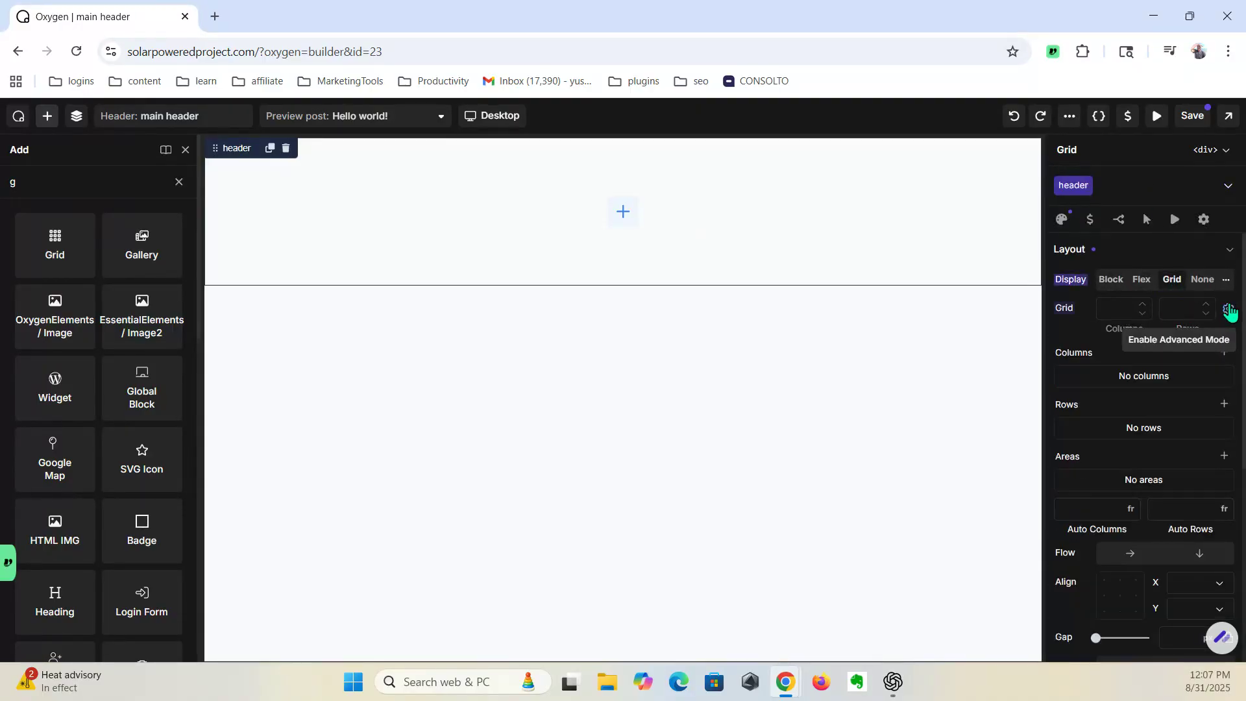
left_click(1226, 352)
left_click(1225, 353)
left_click(1225, 352)
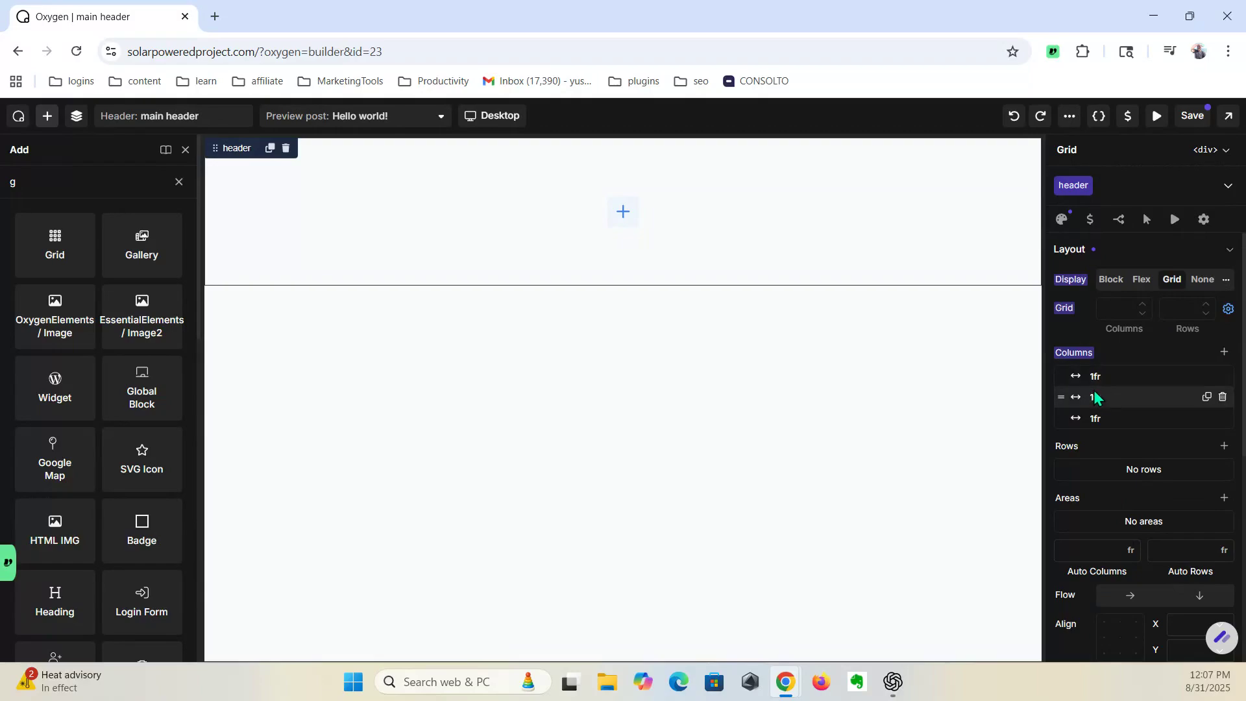
left_click_drag(1060, 391, 1133, 375)
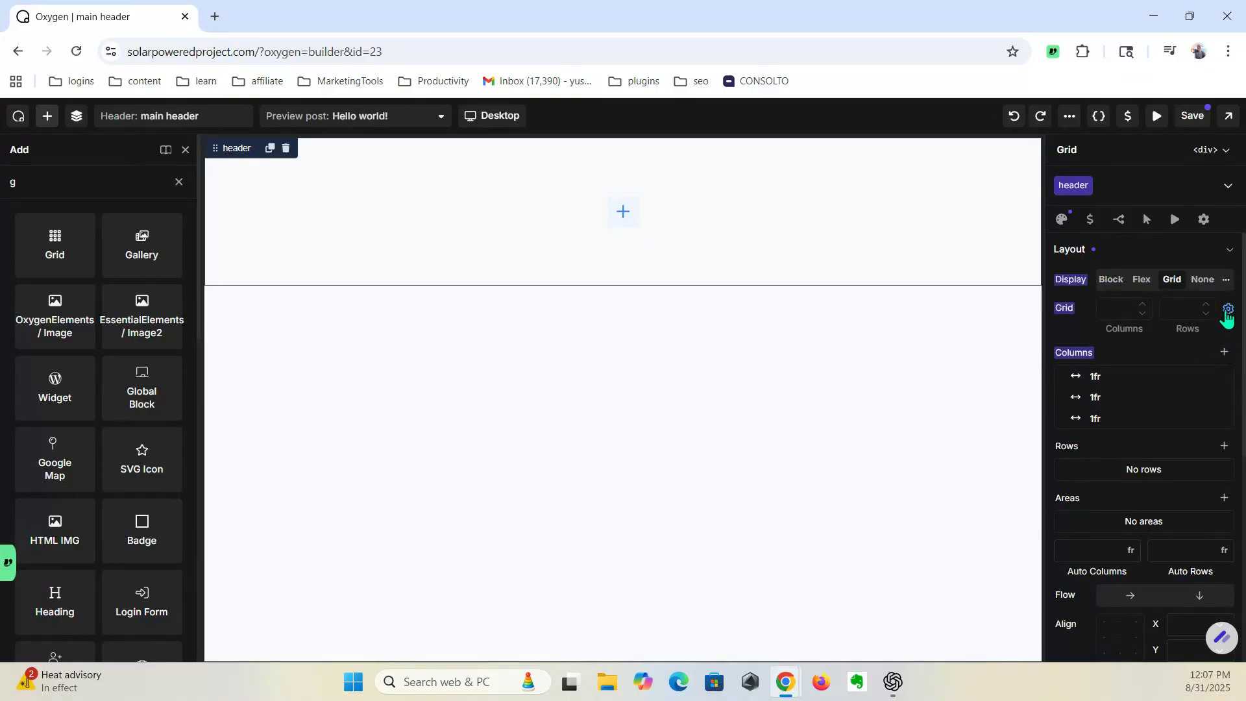
Step: Set the header class's grid flow to Row and align its content to Center on both X and Y
left_click(1228, 310)
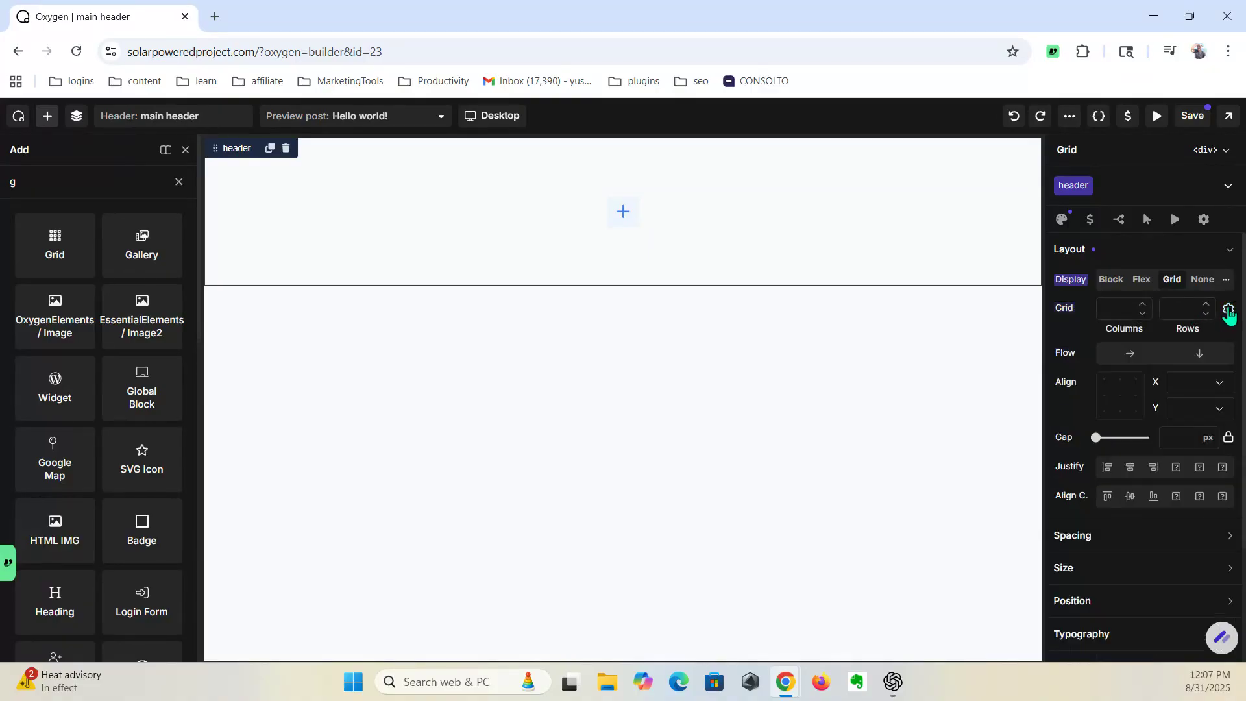
left_click(1136, 355)
left_click(1228, 310)
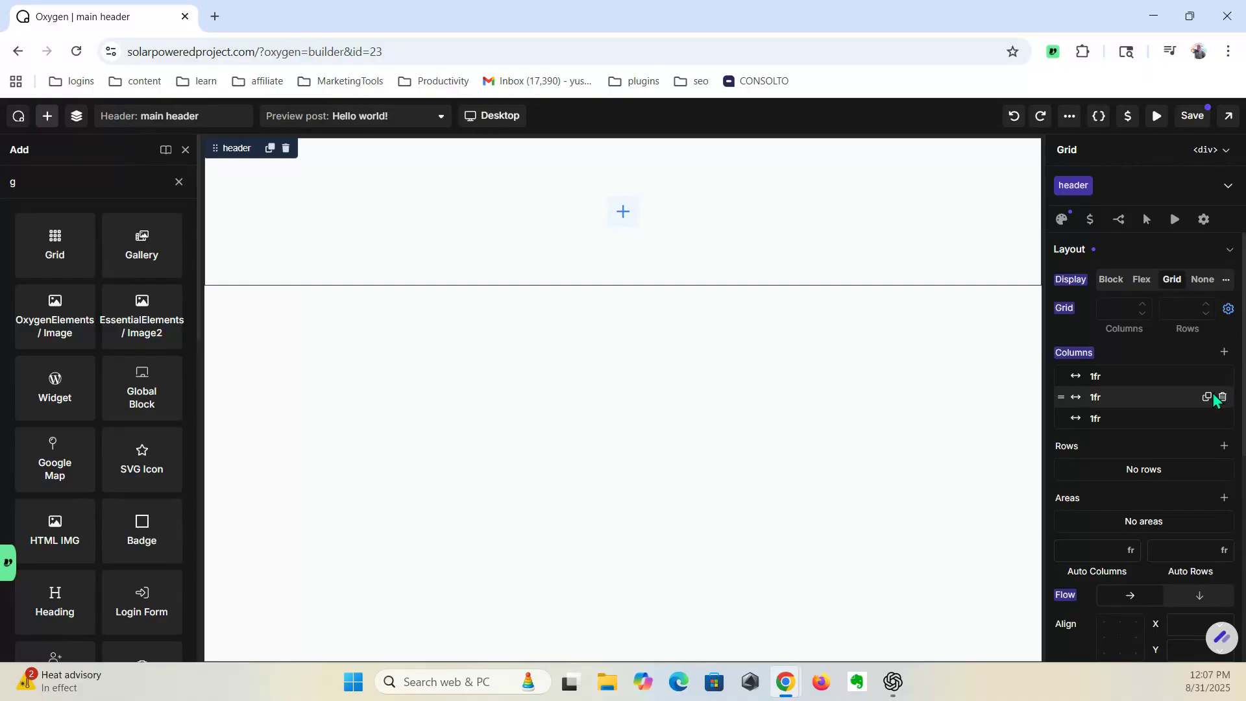
scroll(1104, 383, "down", 2)
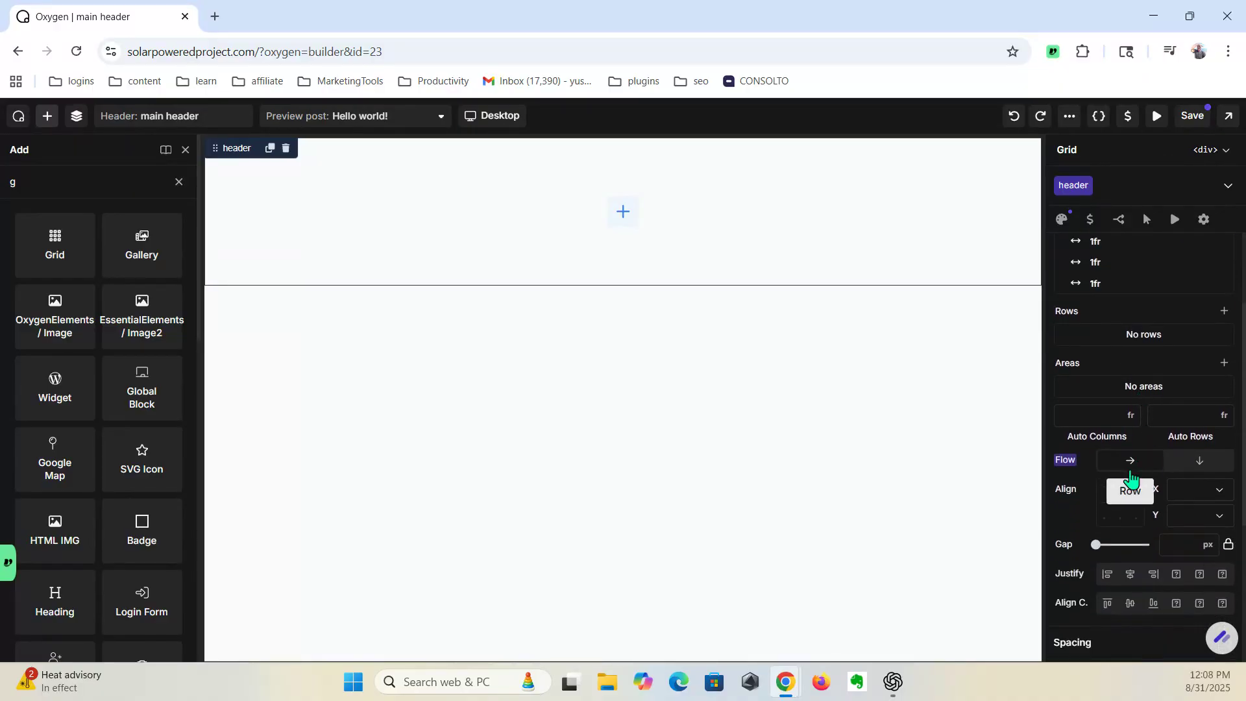
left_click(1122, 505)
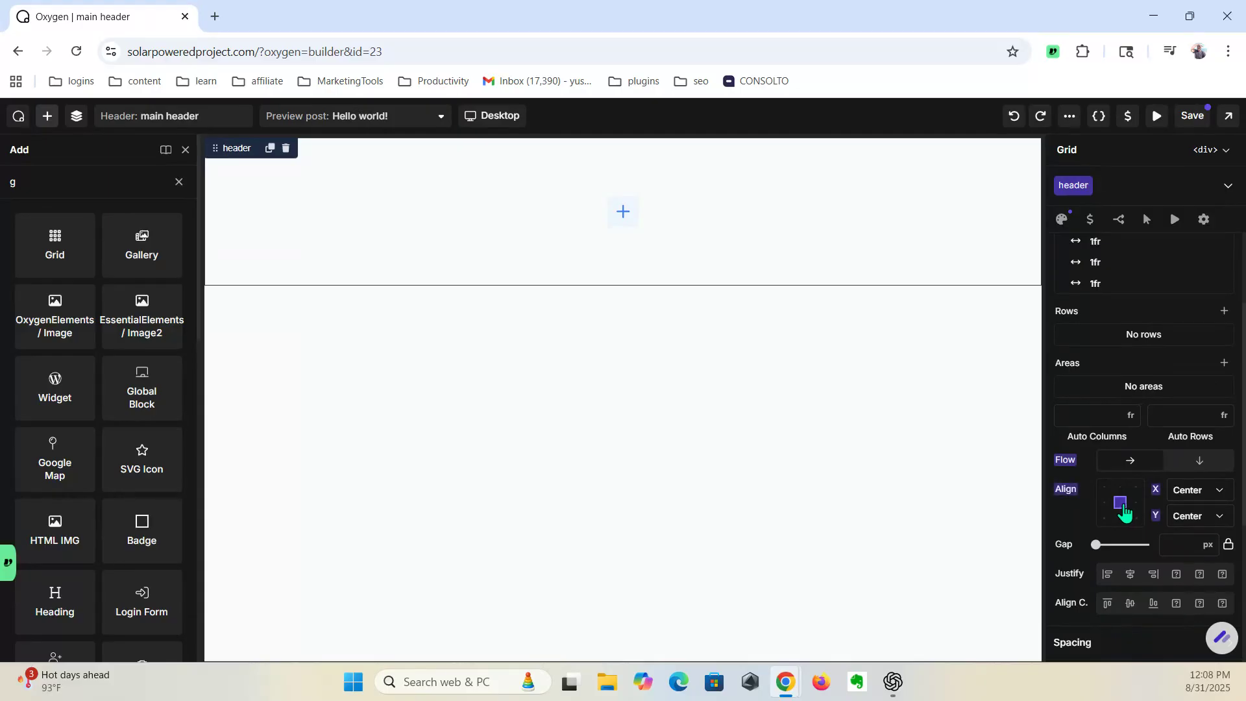
scroll(1111, 437, "down", 2)
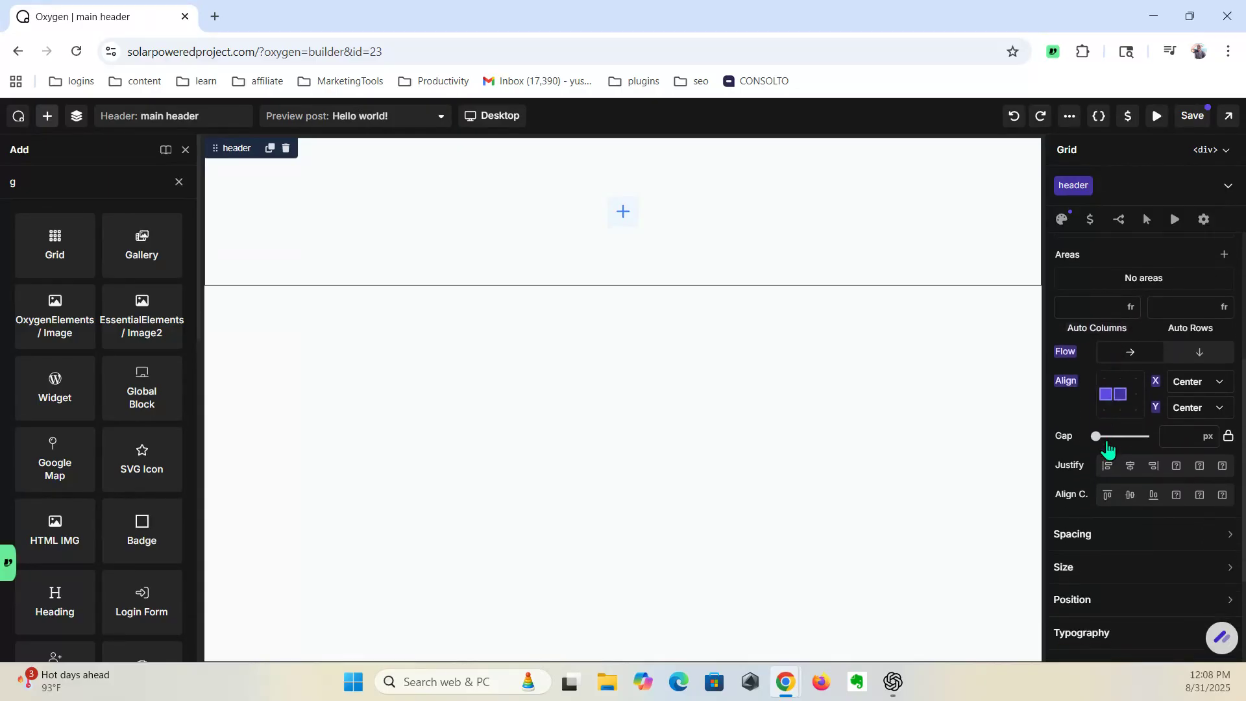
scroll(1108, 448, "down", 2)
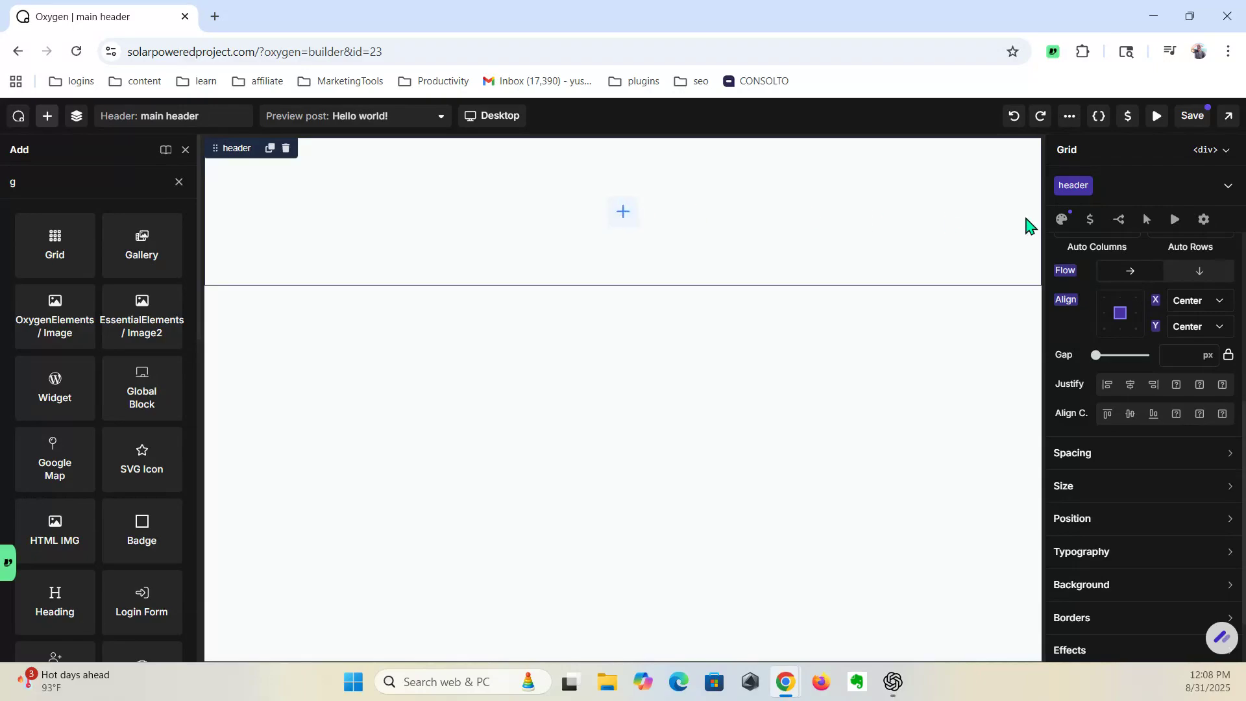
Step: Delete the header class selector from the grid element
left_click(1226, 185)
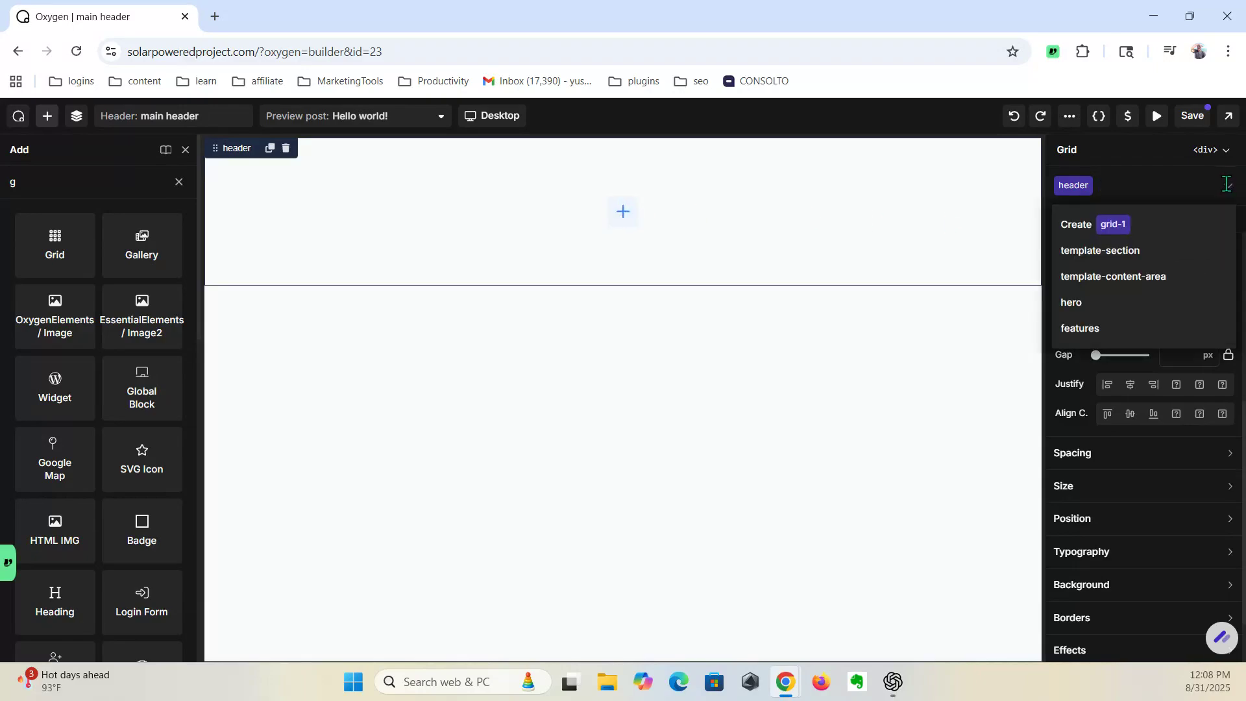
left_click(1226, 185)
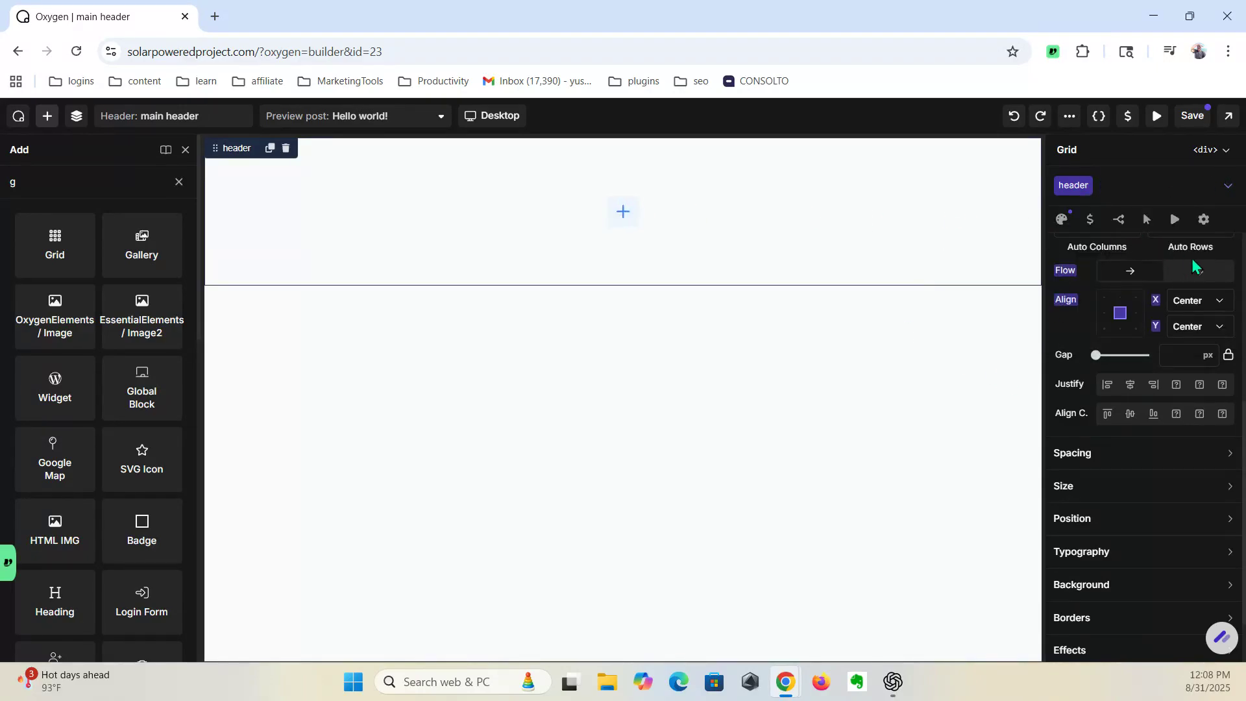
scroll(1192, 259, "up", 5)
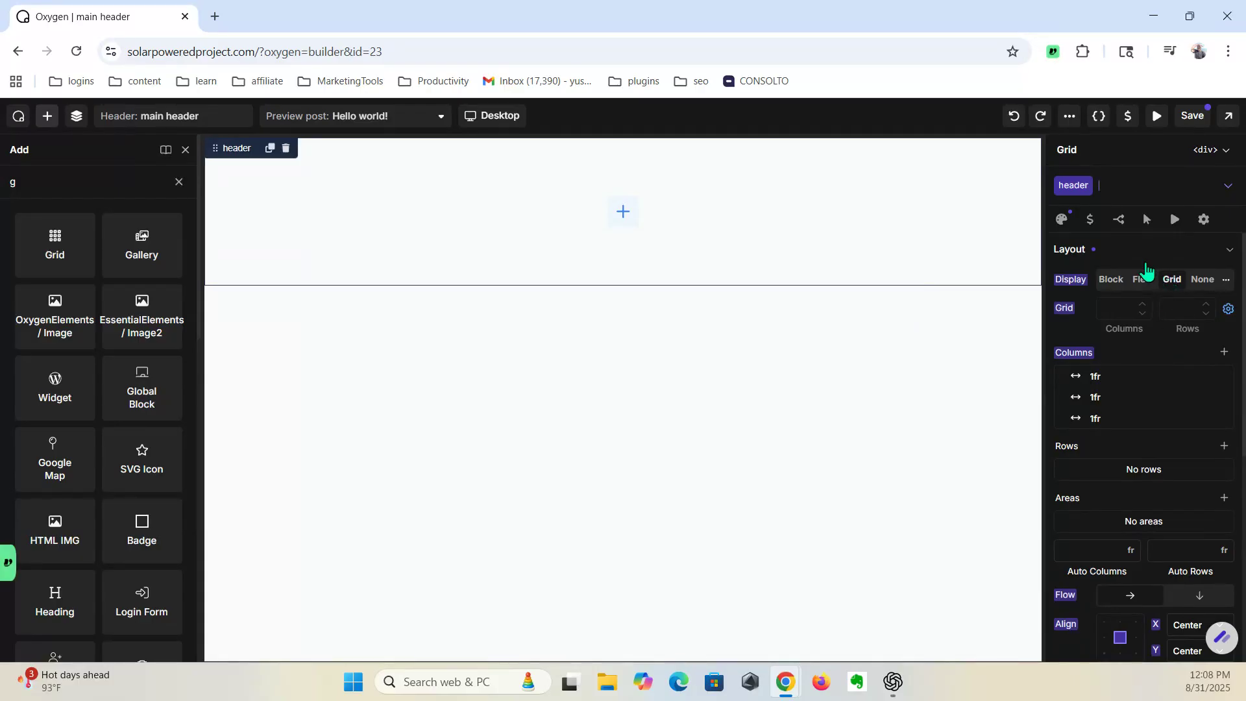
left_click(1119, 184)
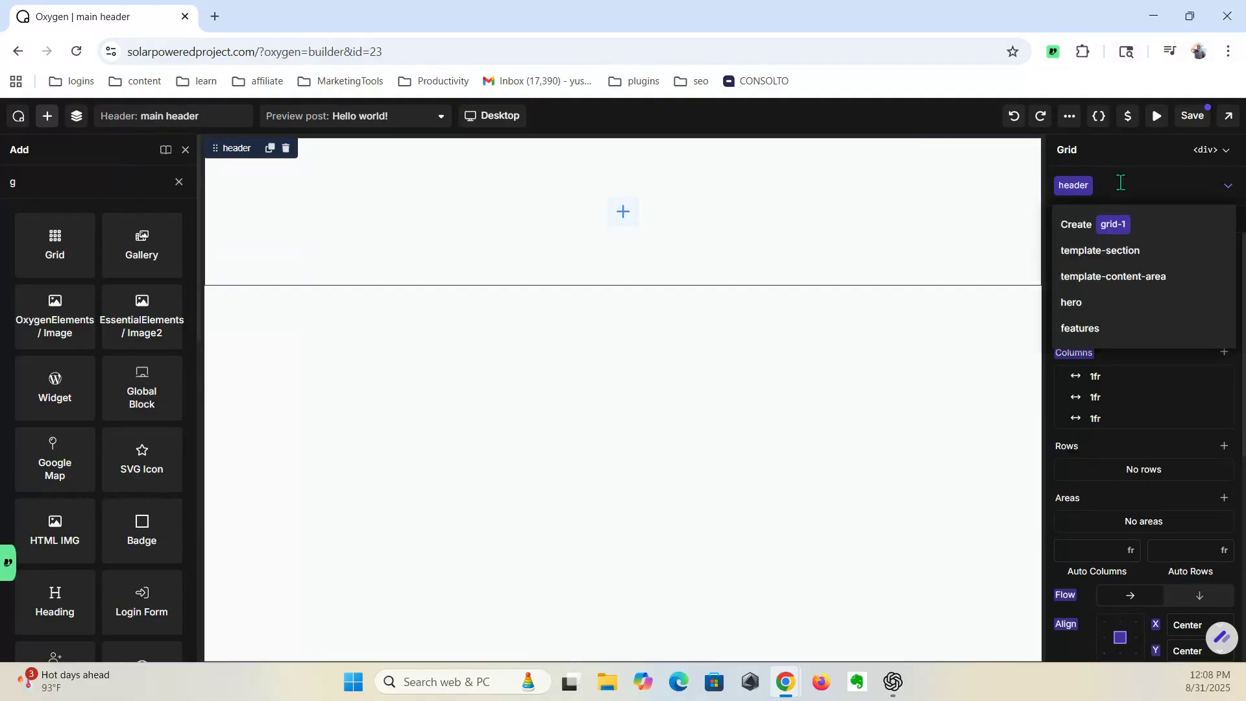
left_click(1086, 186)
left_click(1081, 294)
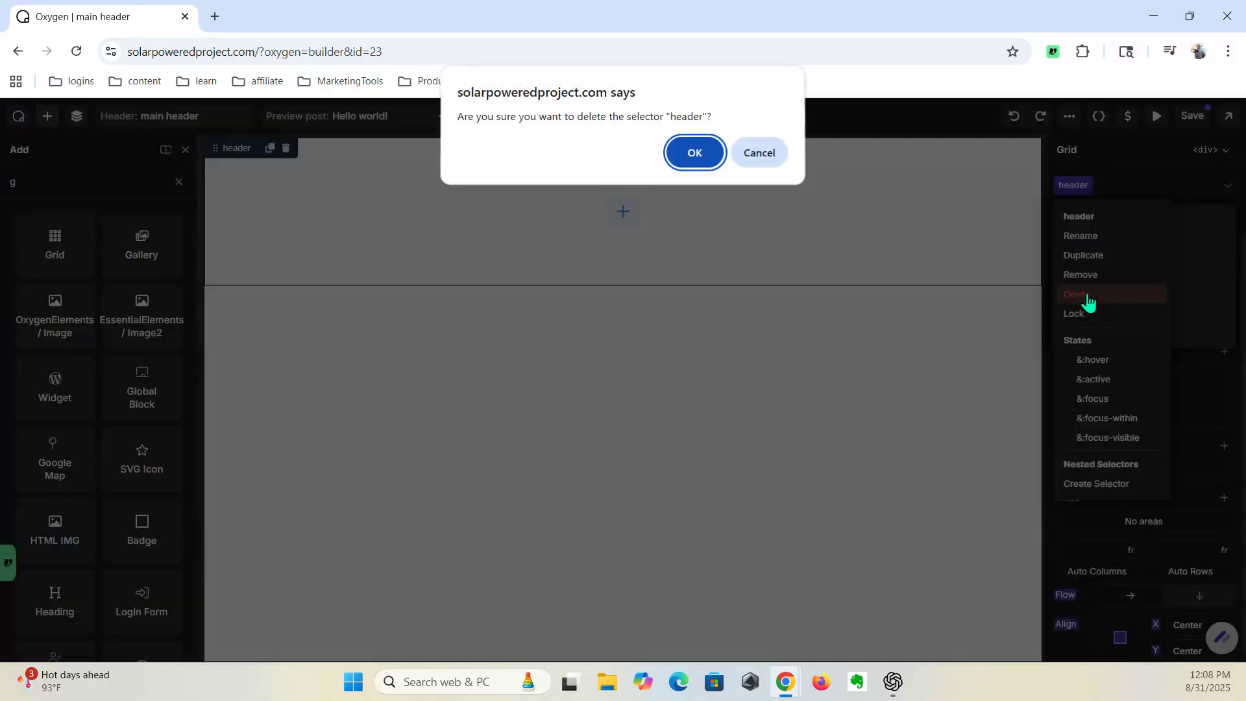
left_click(696, 155)
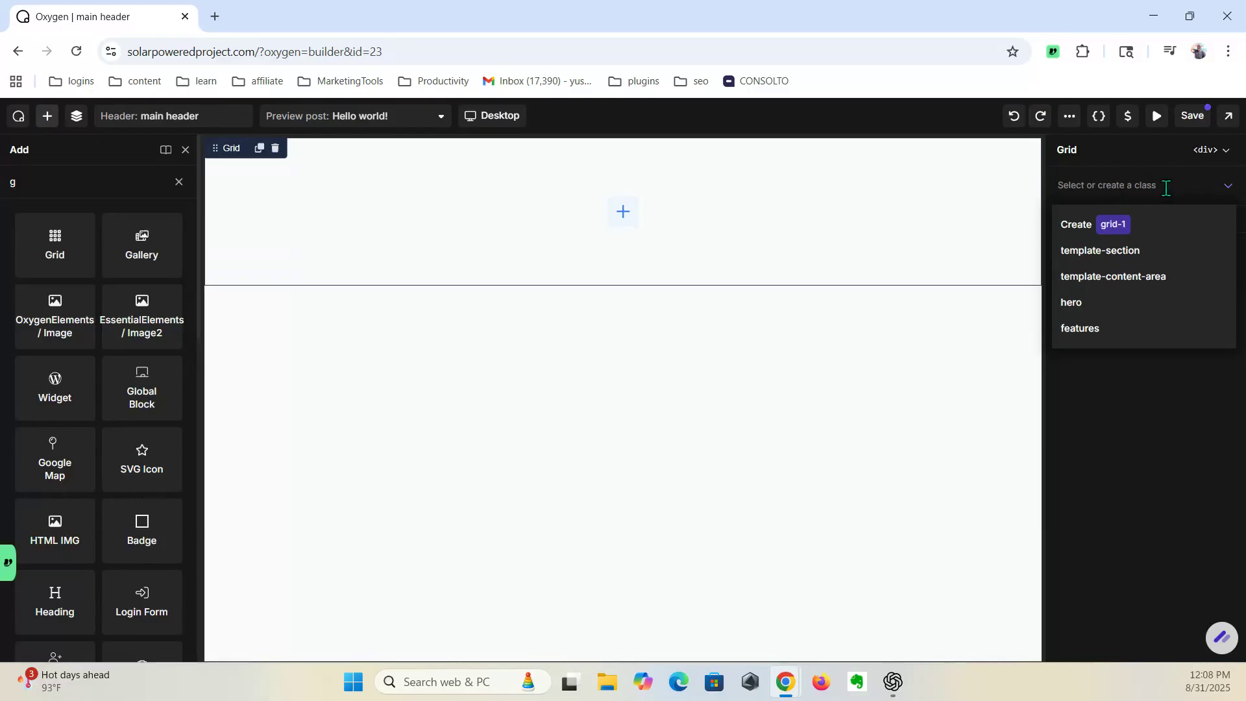
Step: Create a class named grid3 on the grid element
type("header")
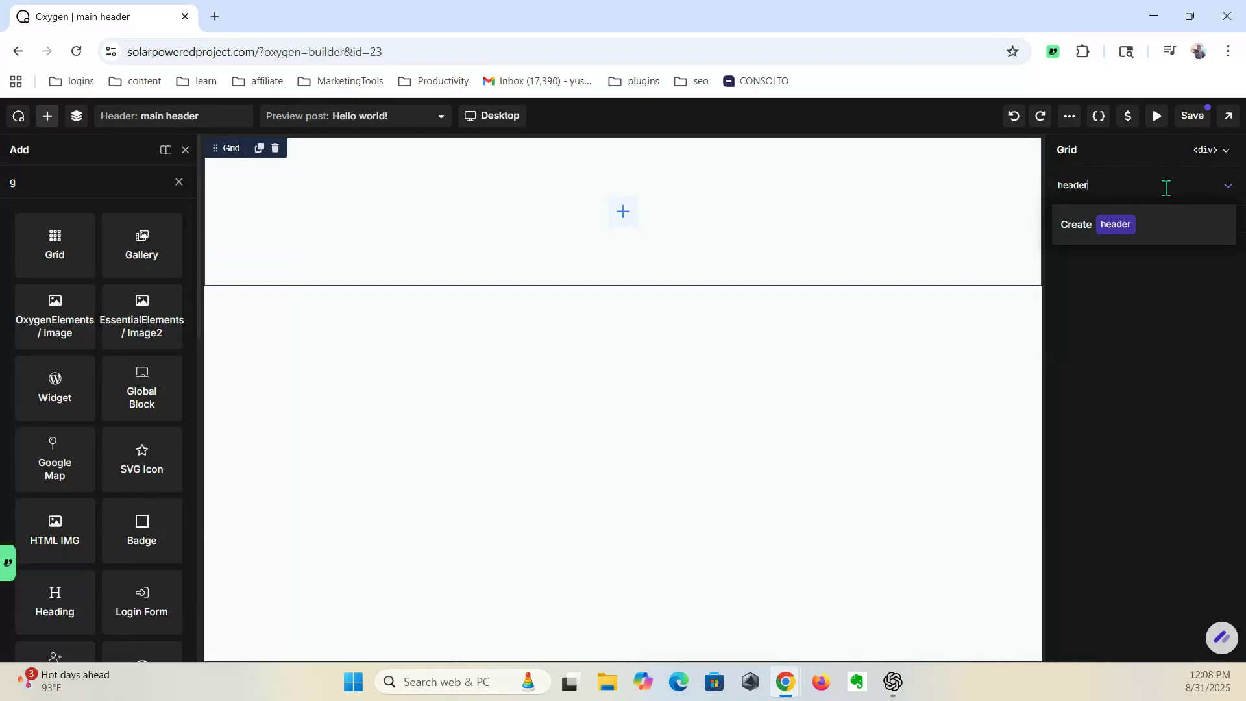
key("BackSpace")
key("BackSpace")
key("BackSpace")
key("BackSpace")
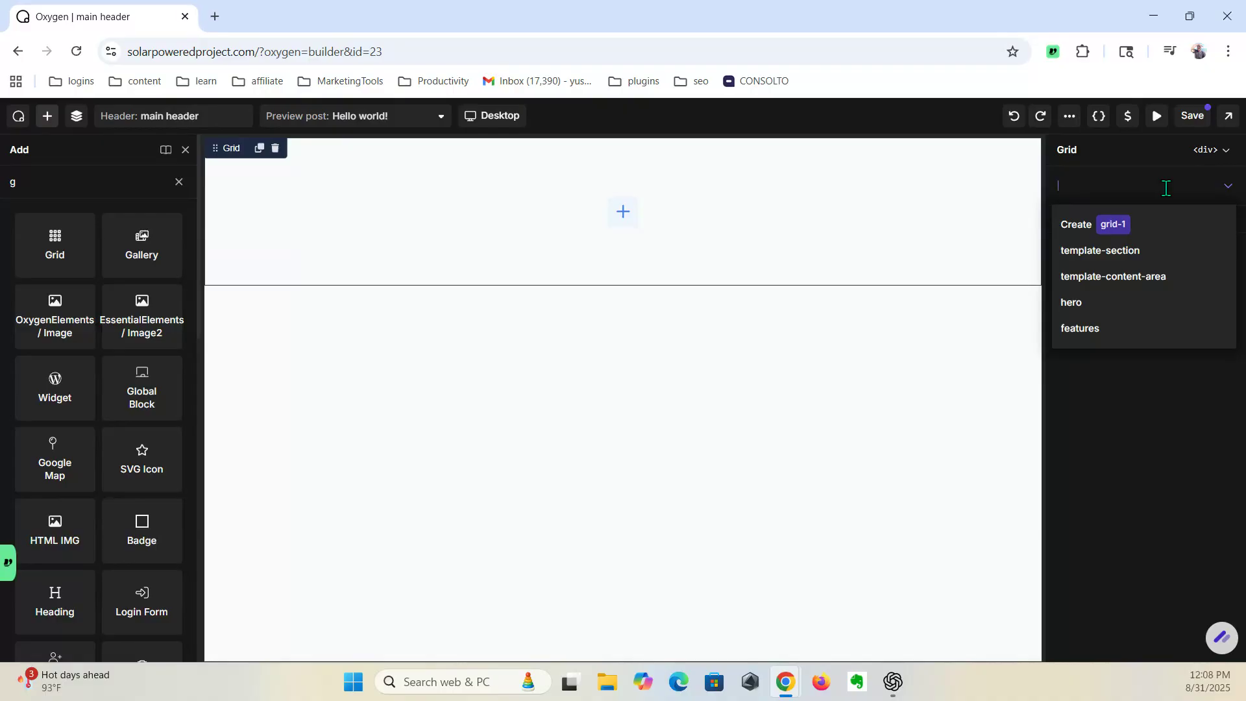
type("grid")
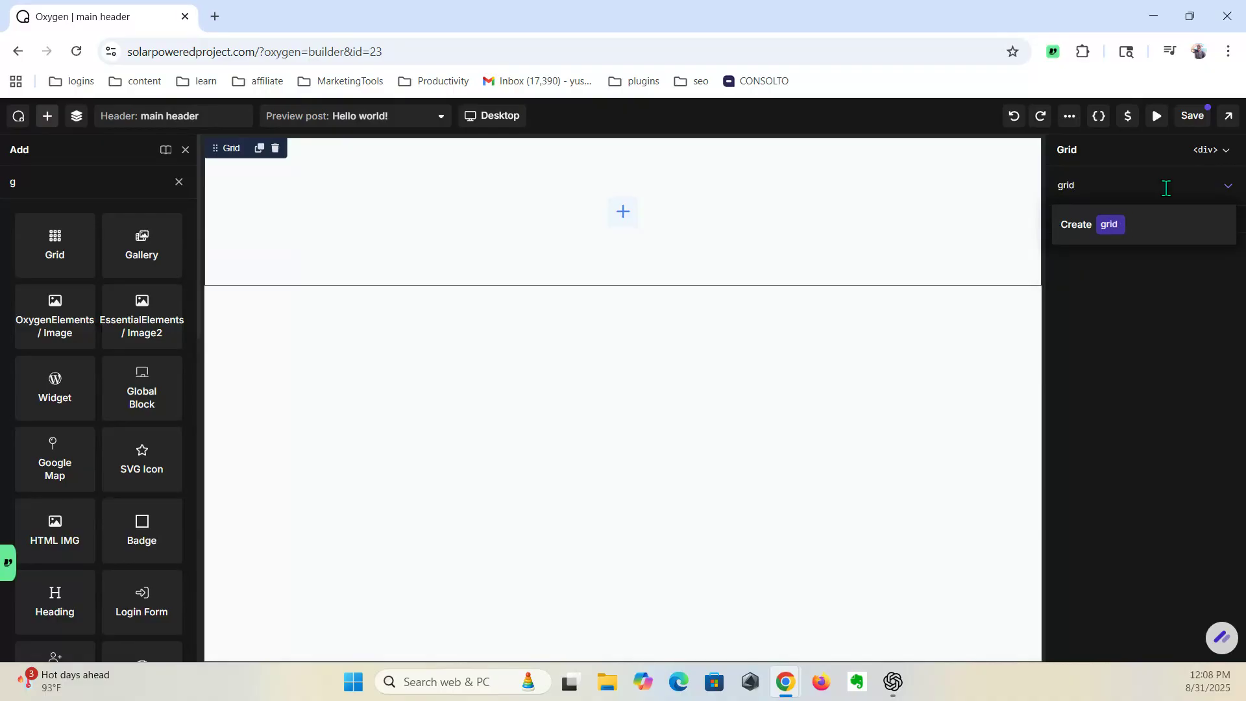
type("3")
key("Return")
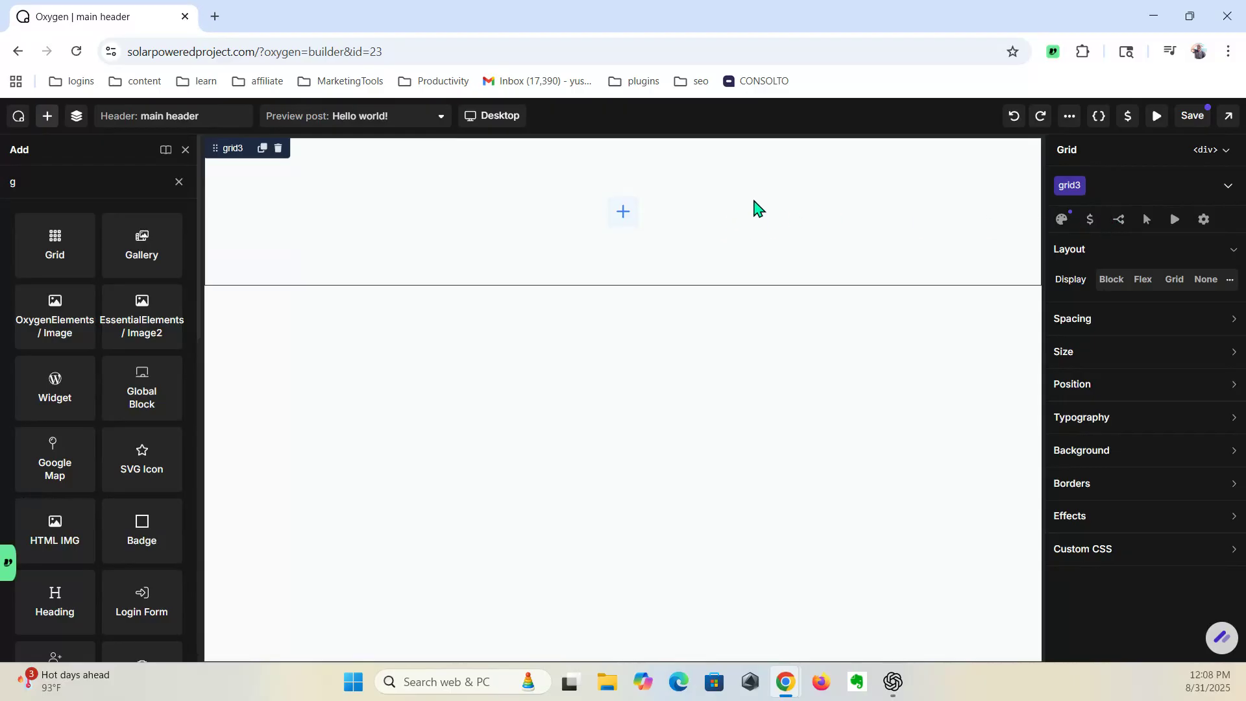
Step: Delete the grid3 class selector from the grid element
left_click(1137, 184)
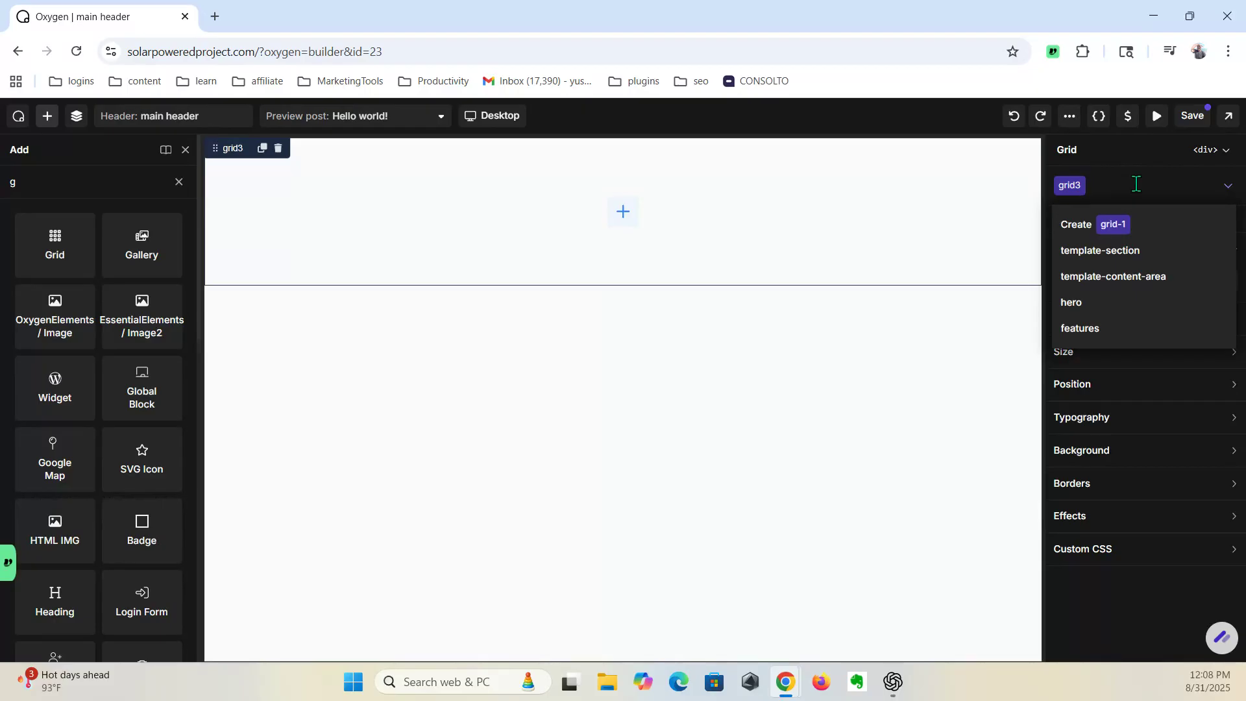
left_click(1073, 186)
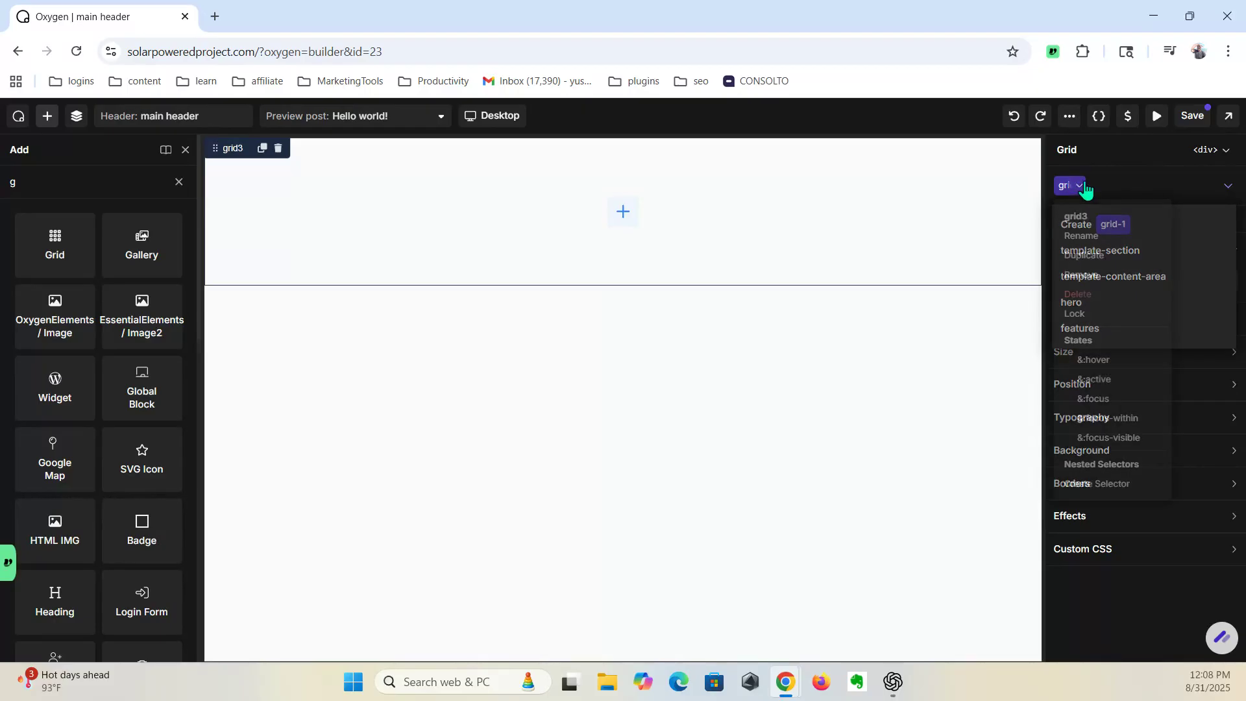
left_click(1097, 299)
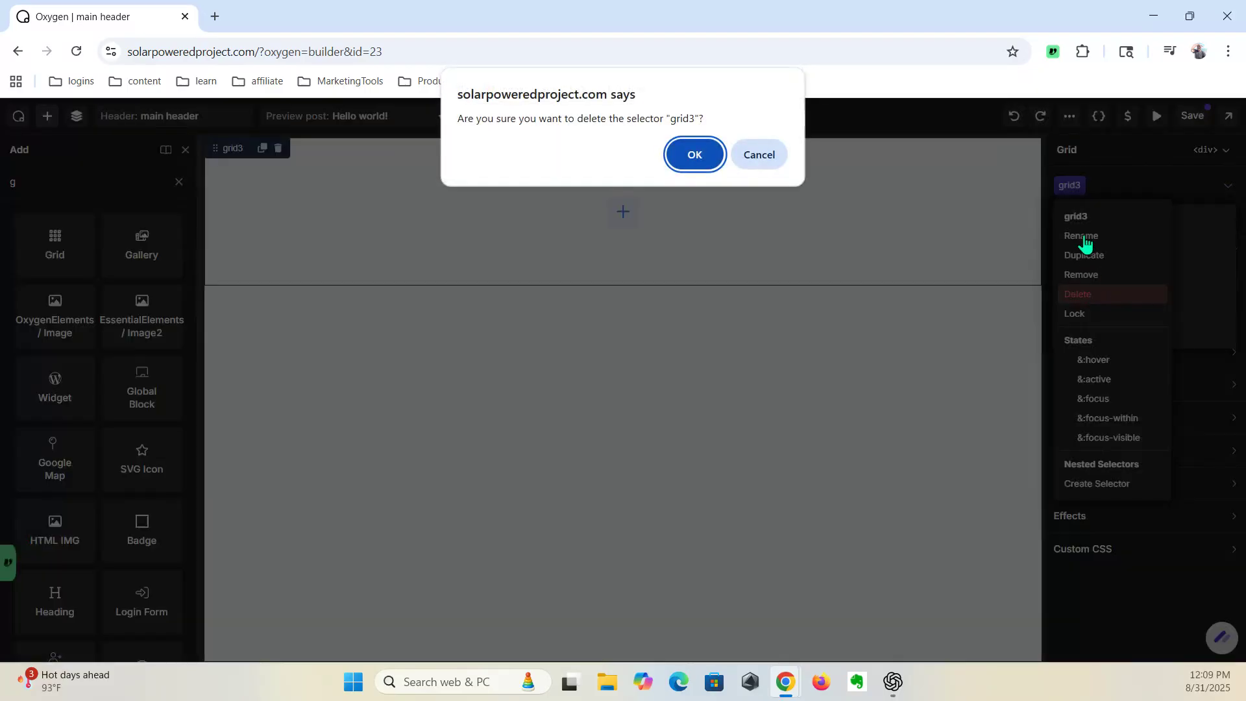
left_click(683, 157)
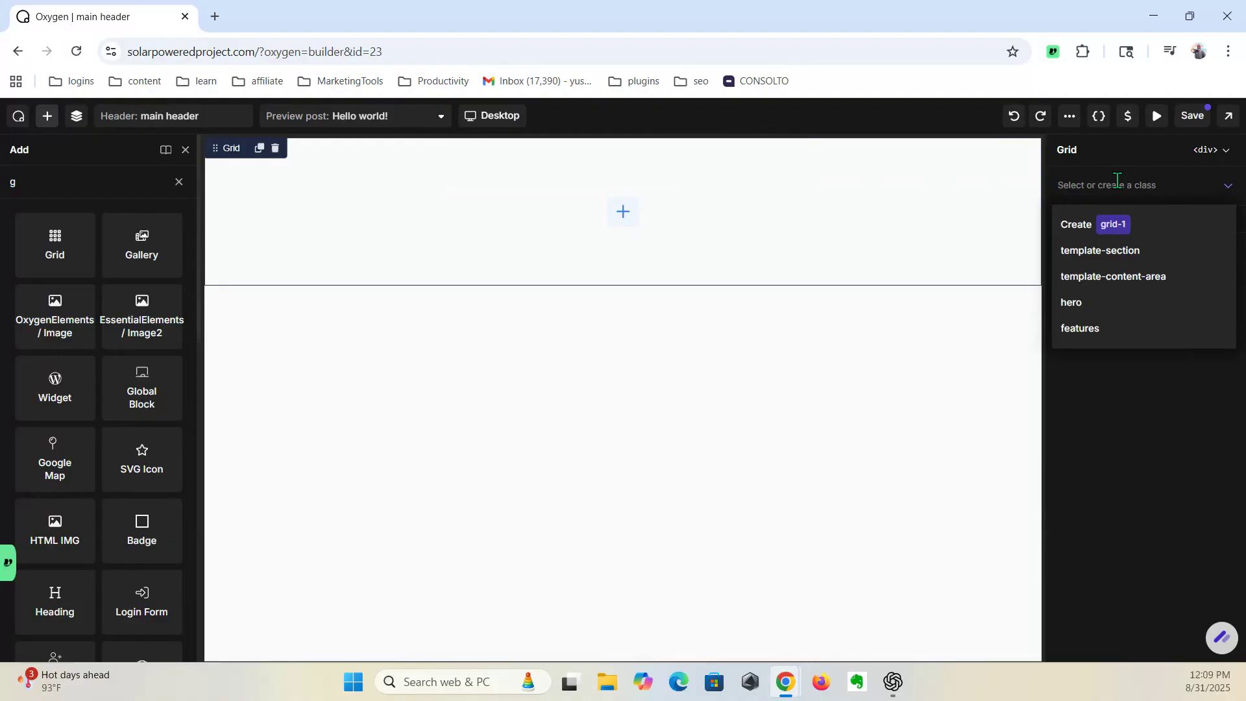
Step: Create a class named grid on the grid element and show the element's own design settings
type("grid")
key("Return")
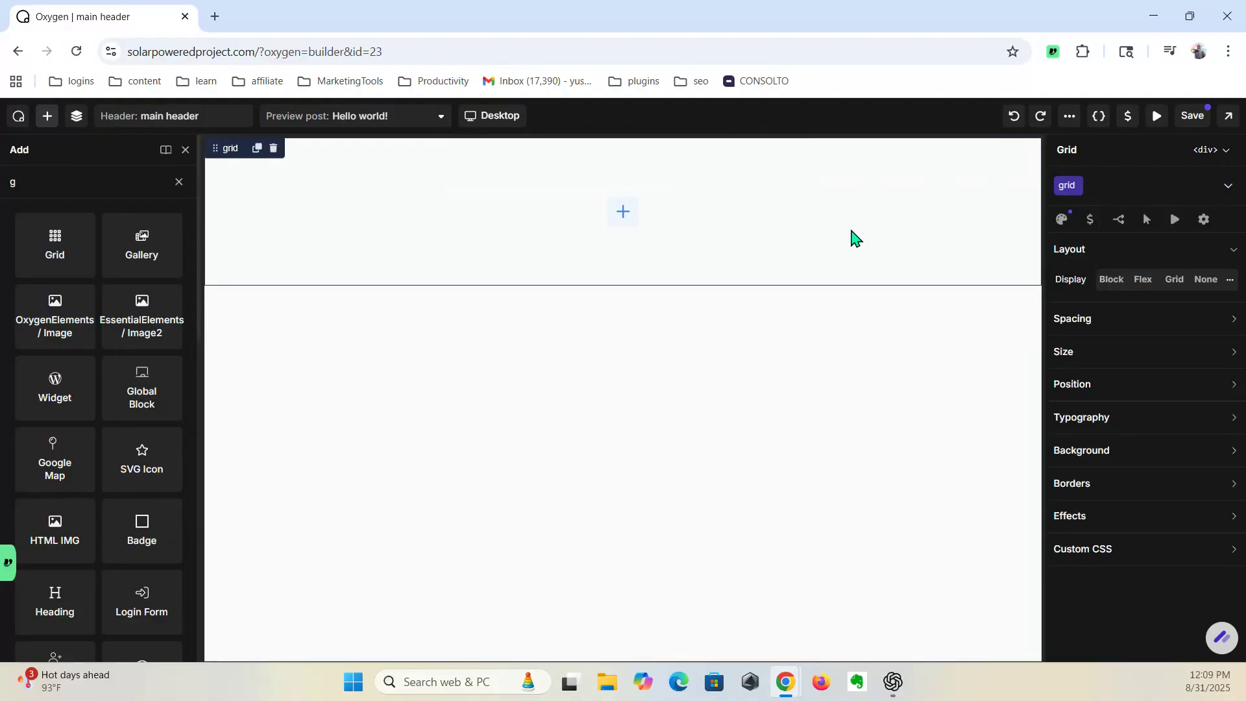
left_click(1063, 221)
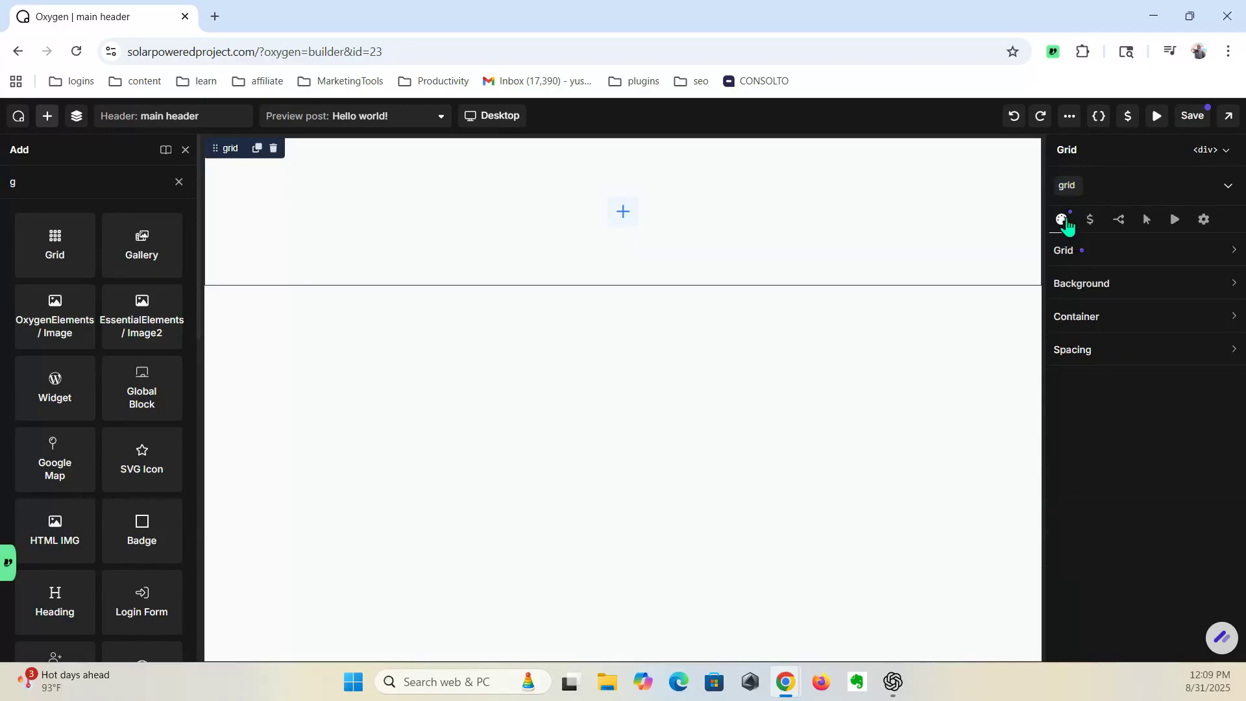
Step: Set the grid element to show 3 items per row
left_click(1101, 253)
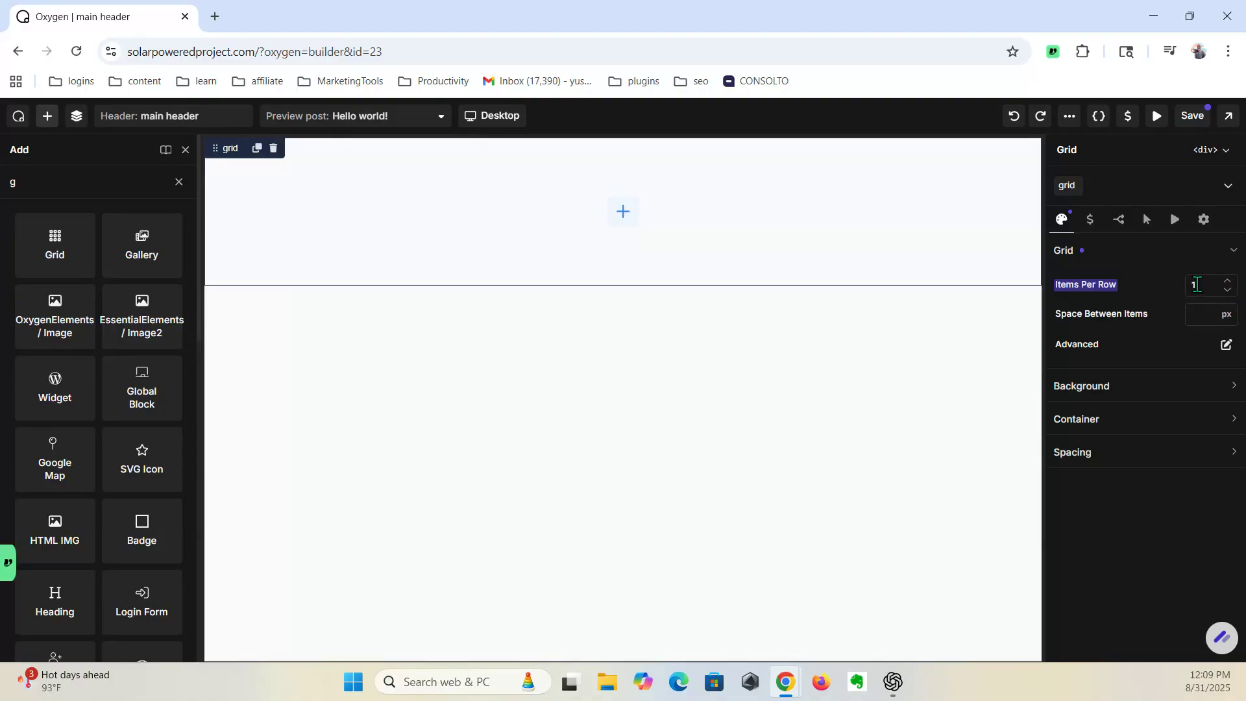
left_click(1226, 345)
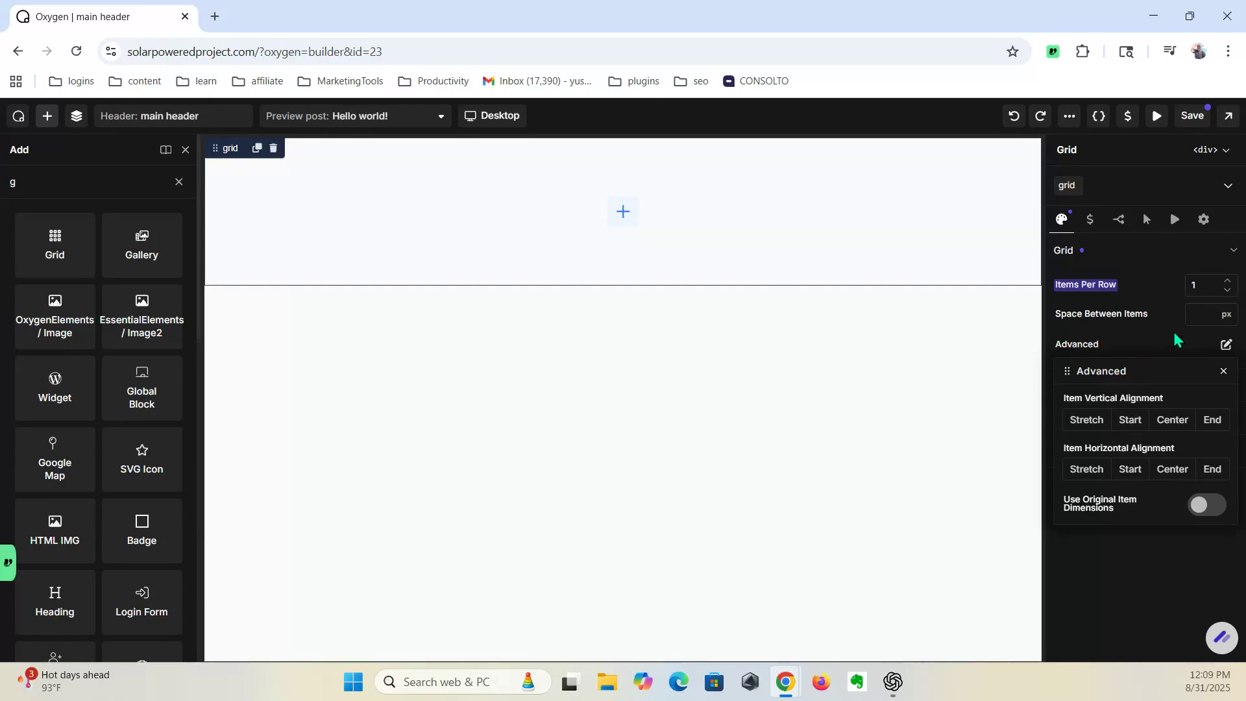
left_click(1228, 281)
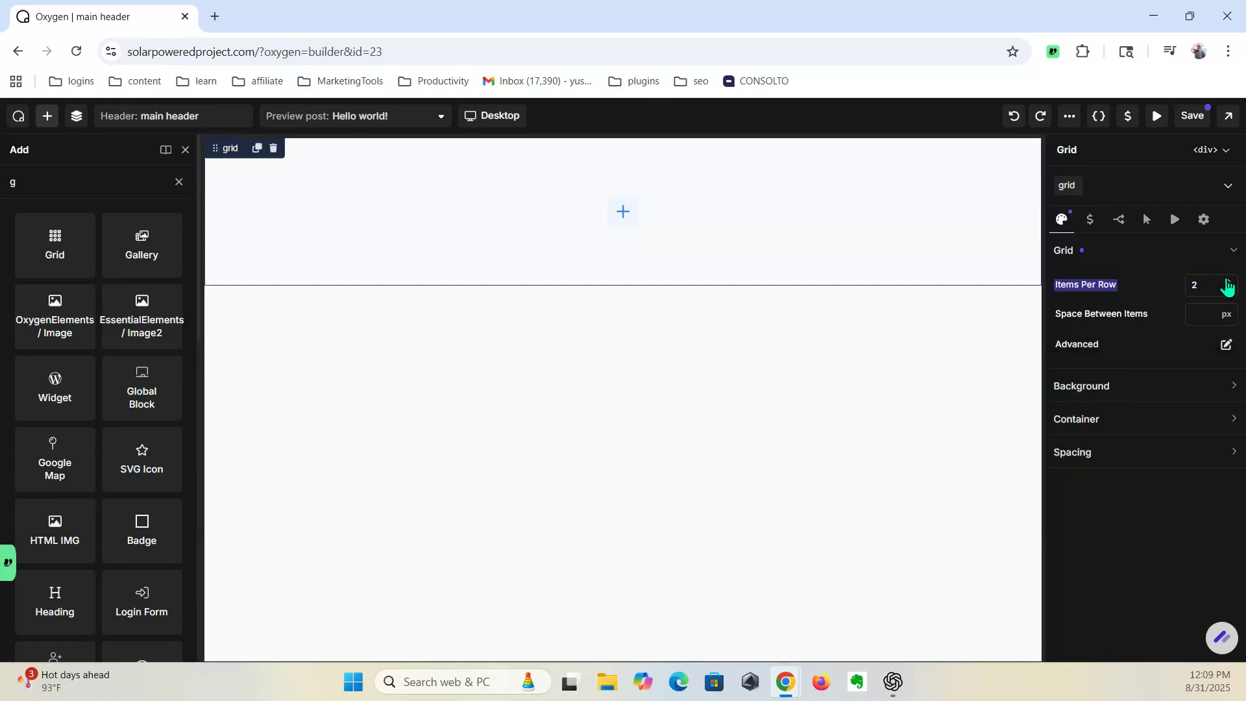
left_click(1228, 289)
Step: Review the grid element's container, spacing and background settings
left_click(1145, 426)
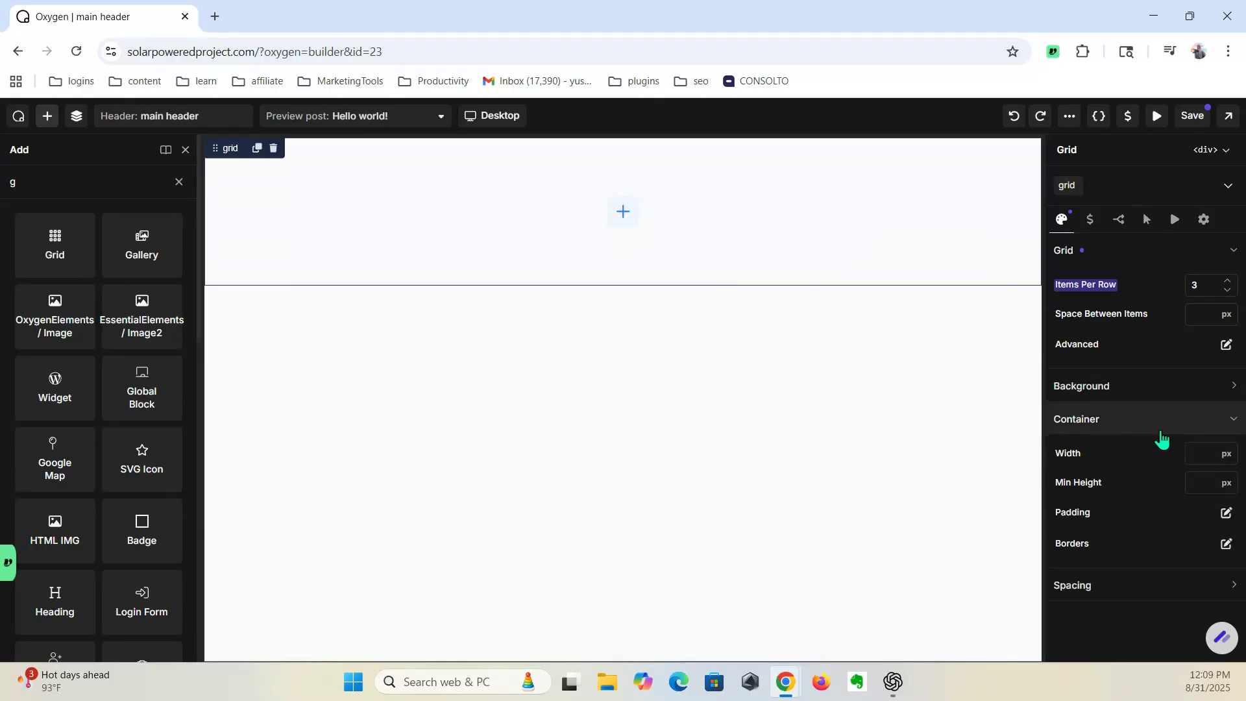
left_click(1117, 592)
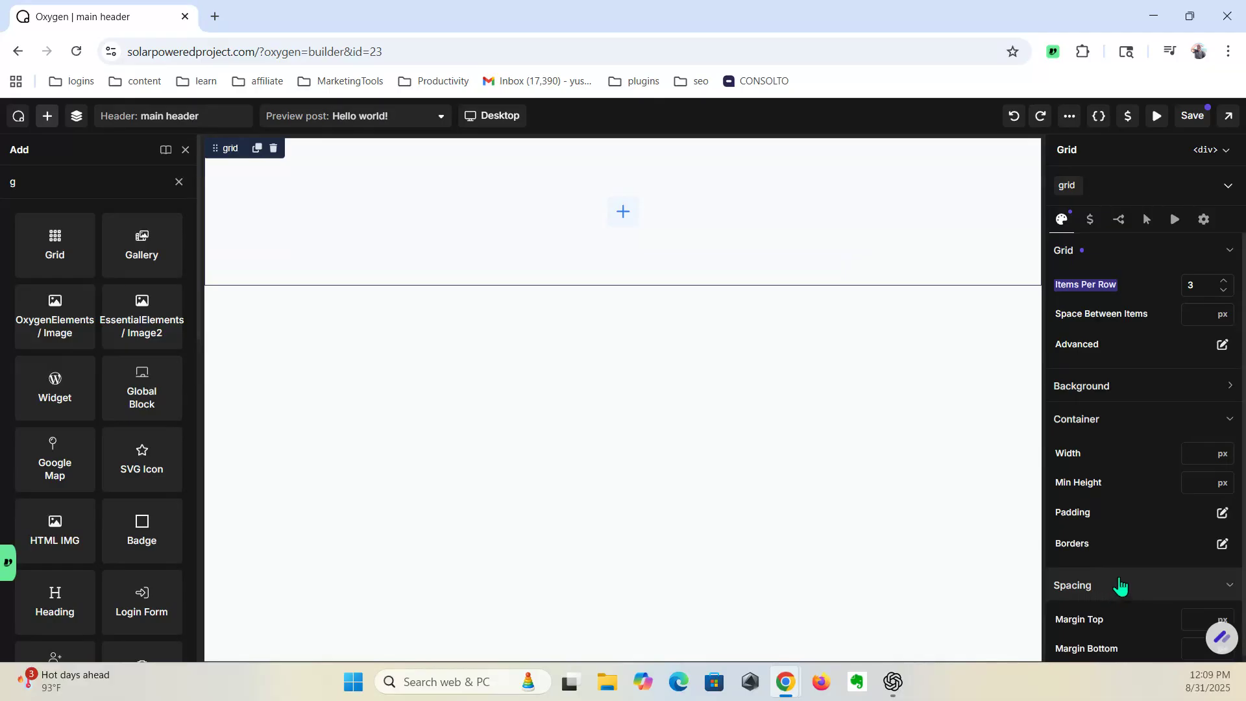
left_click(1148, 583)
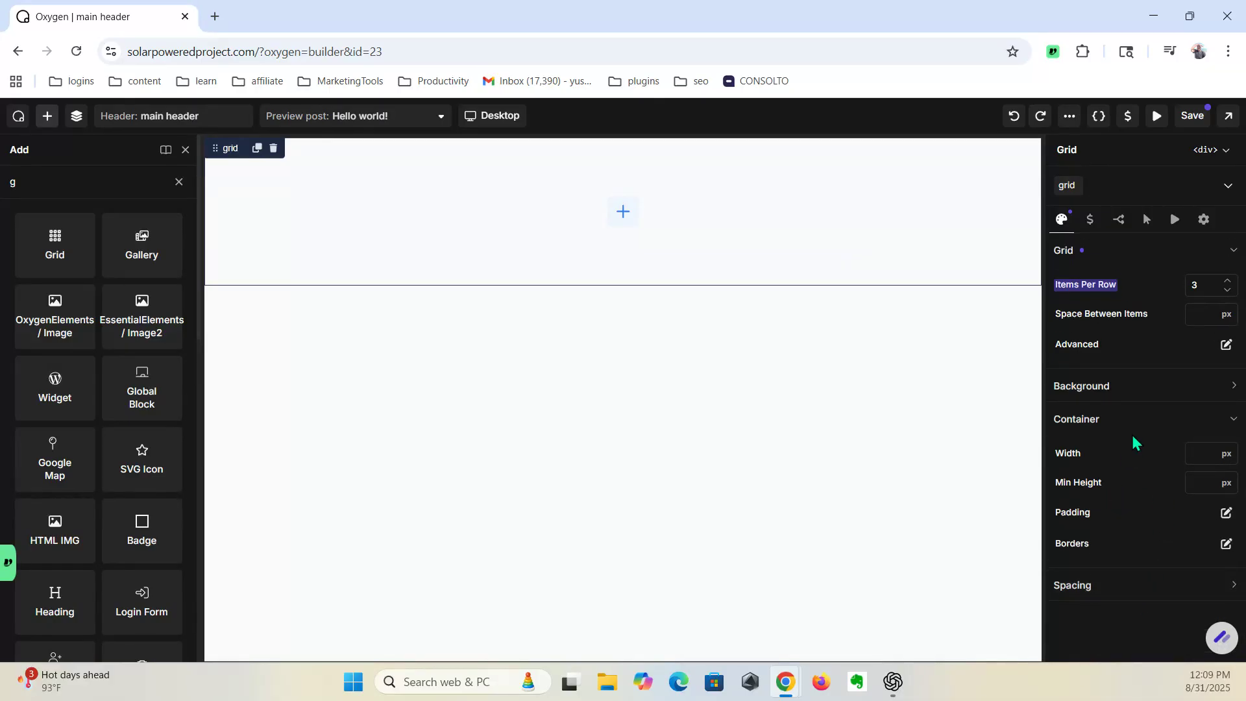
left_click(1143, 421)
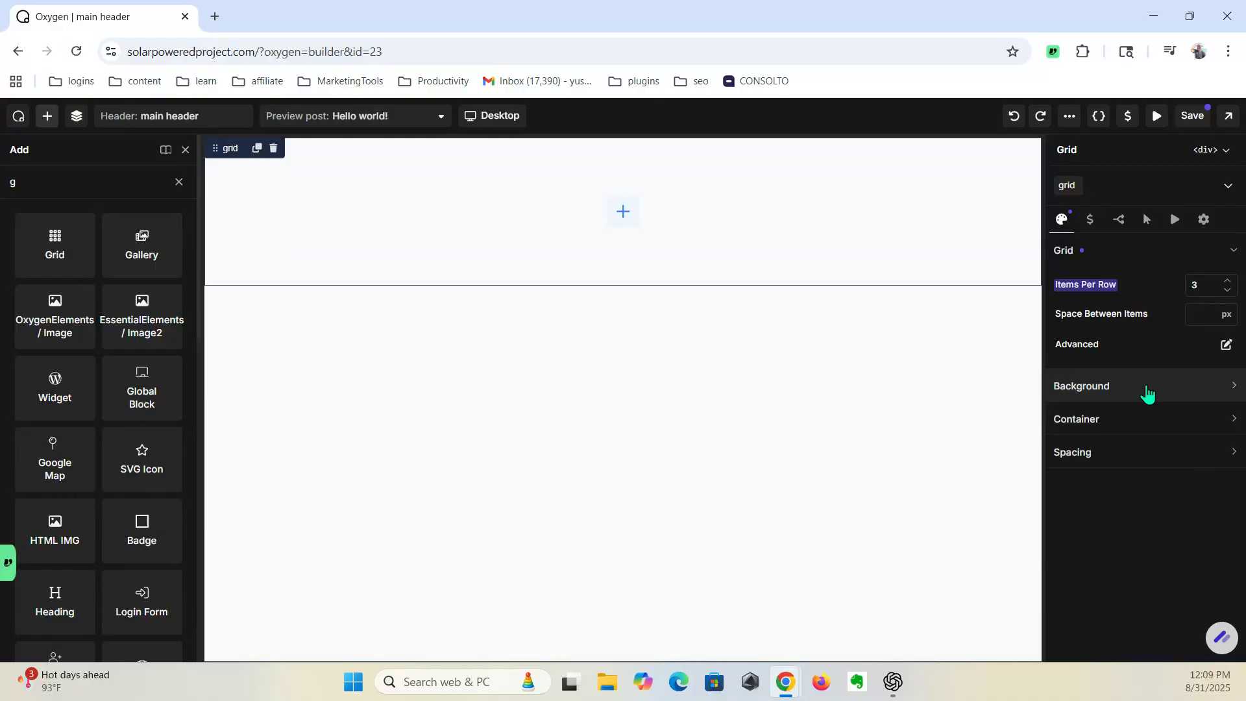
left_click(1148, 392)
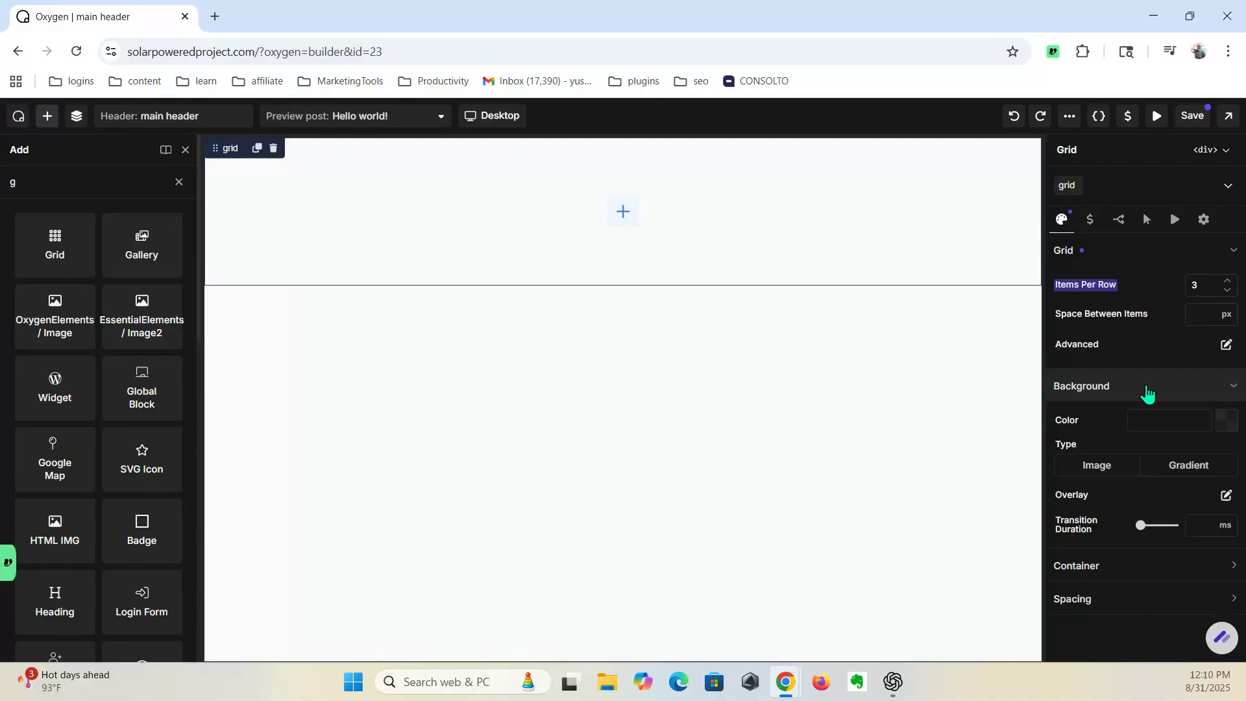
left_click(1148, 392)
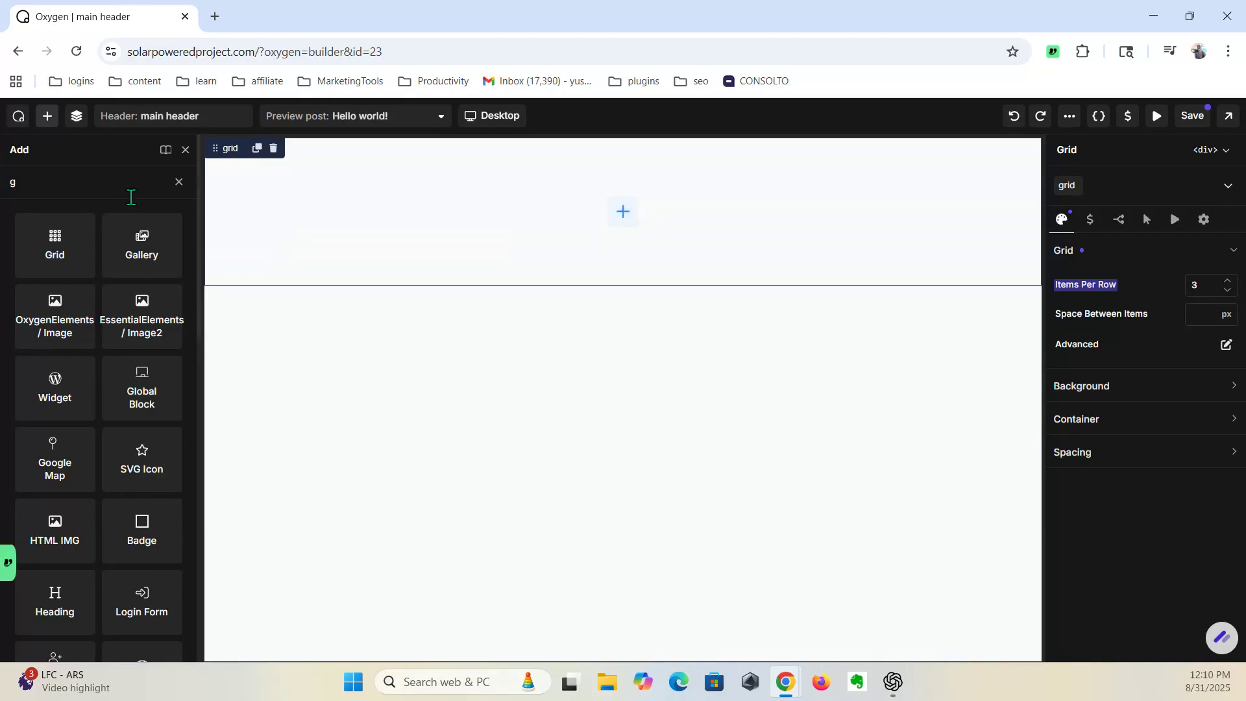
Step: Add an Image element and a Menu Builder element as the first two items inside the grid
left_click(181, 181)
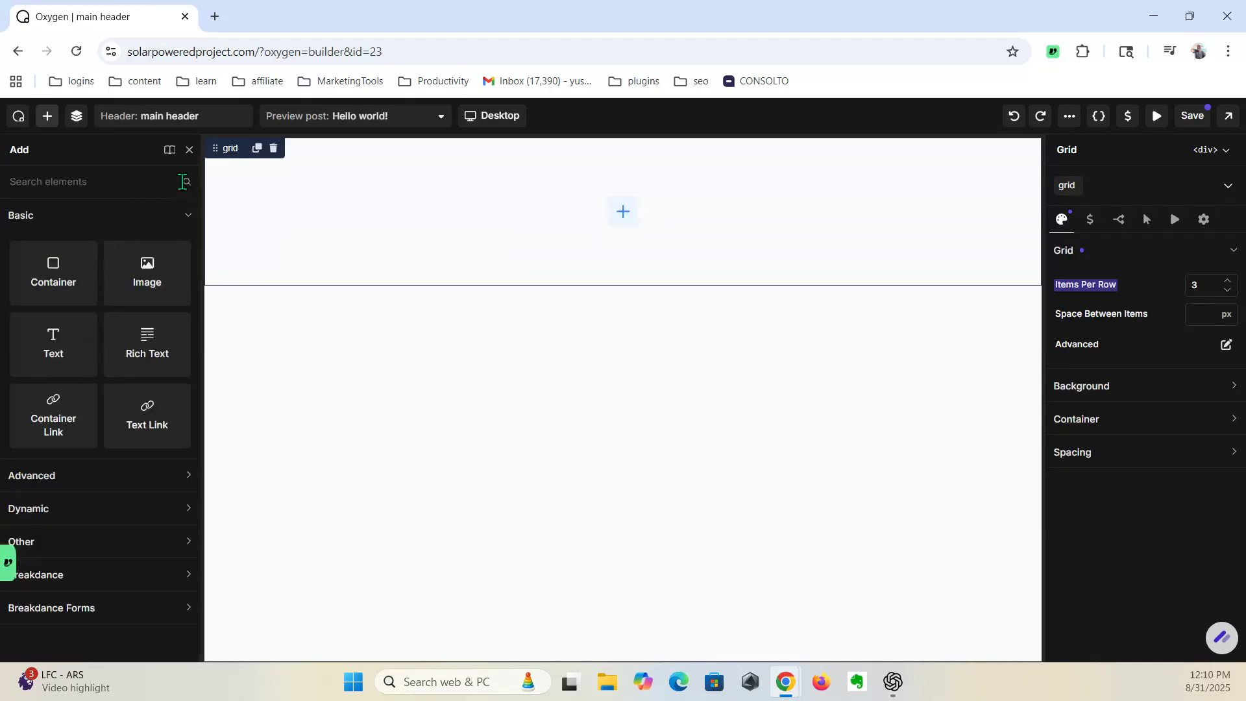
left_click(135, 263)
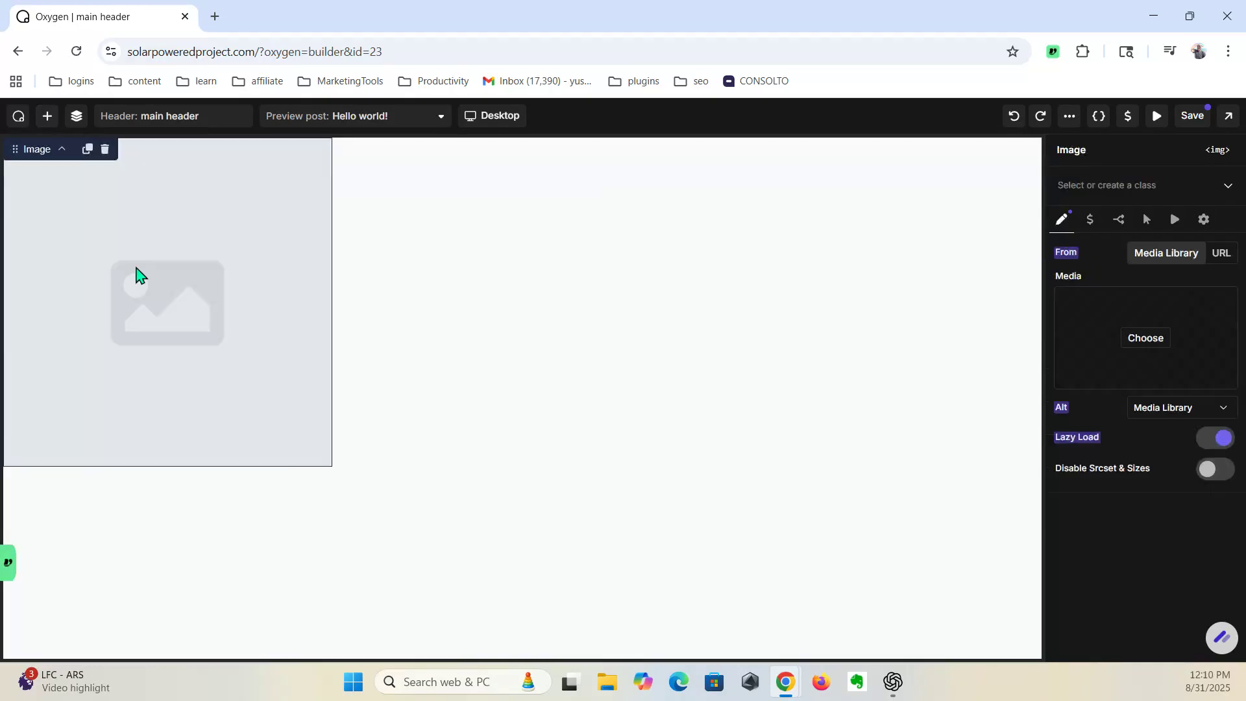
left_click(561, 279)
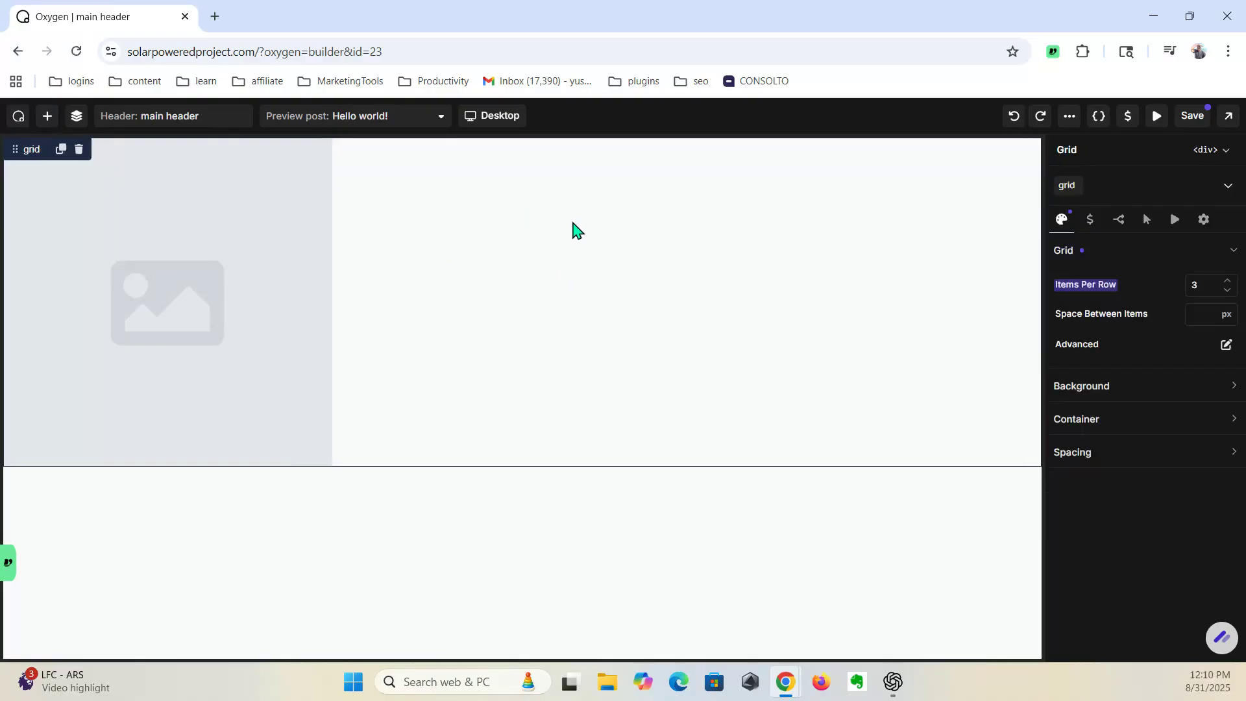
key("a")
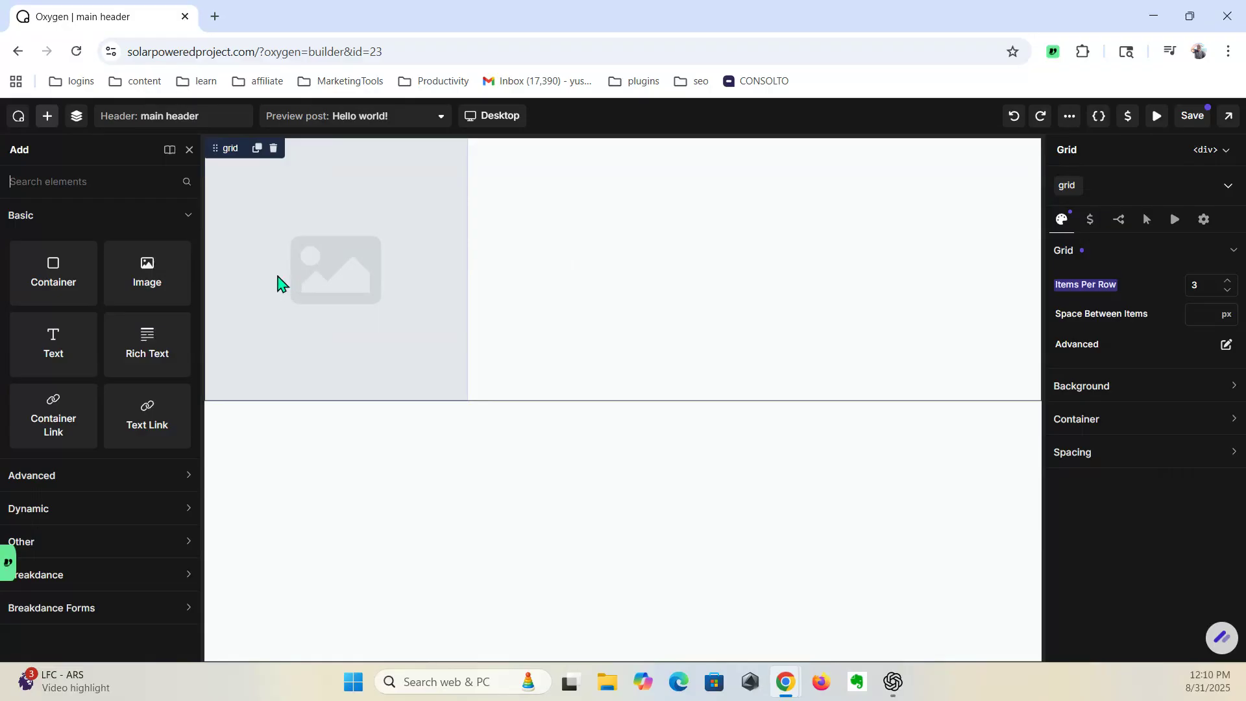
type("me")
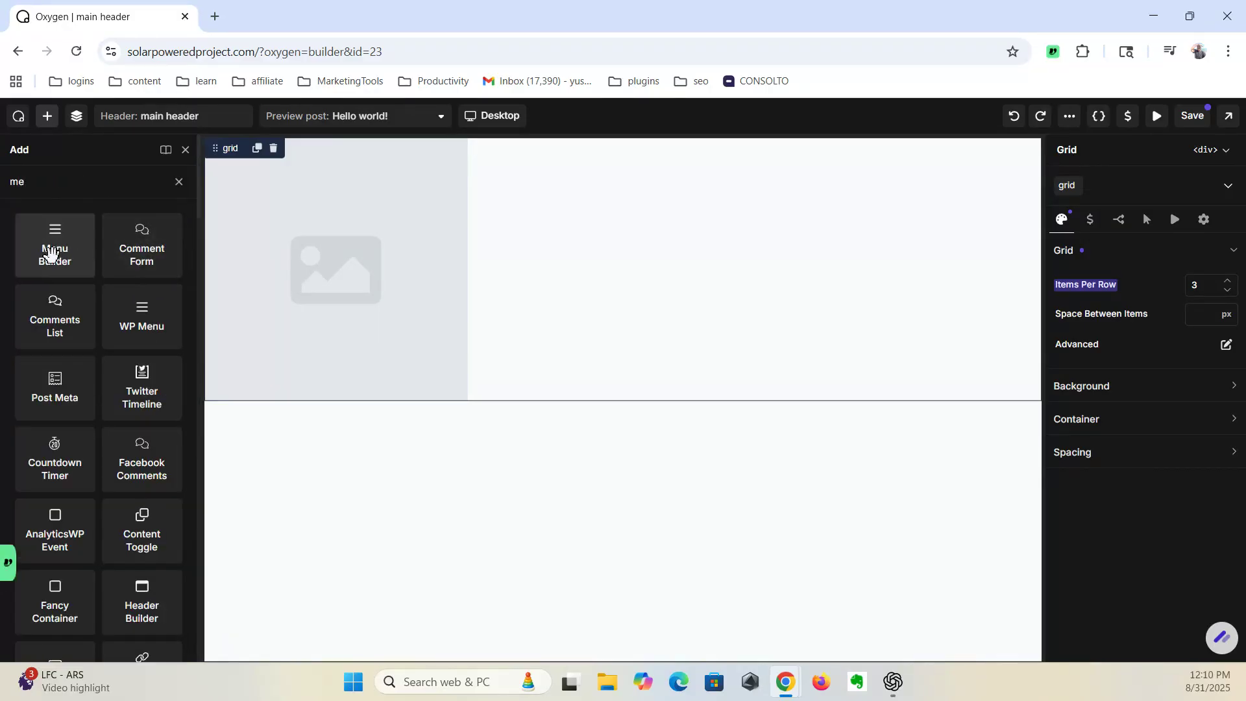
left_click_drag(195, 249, 687, 259)
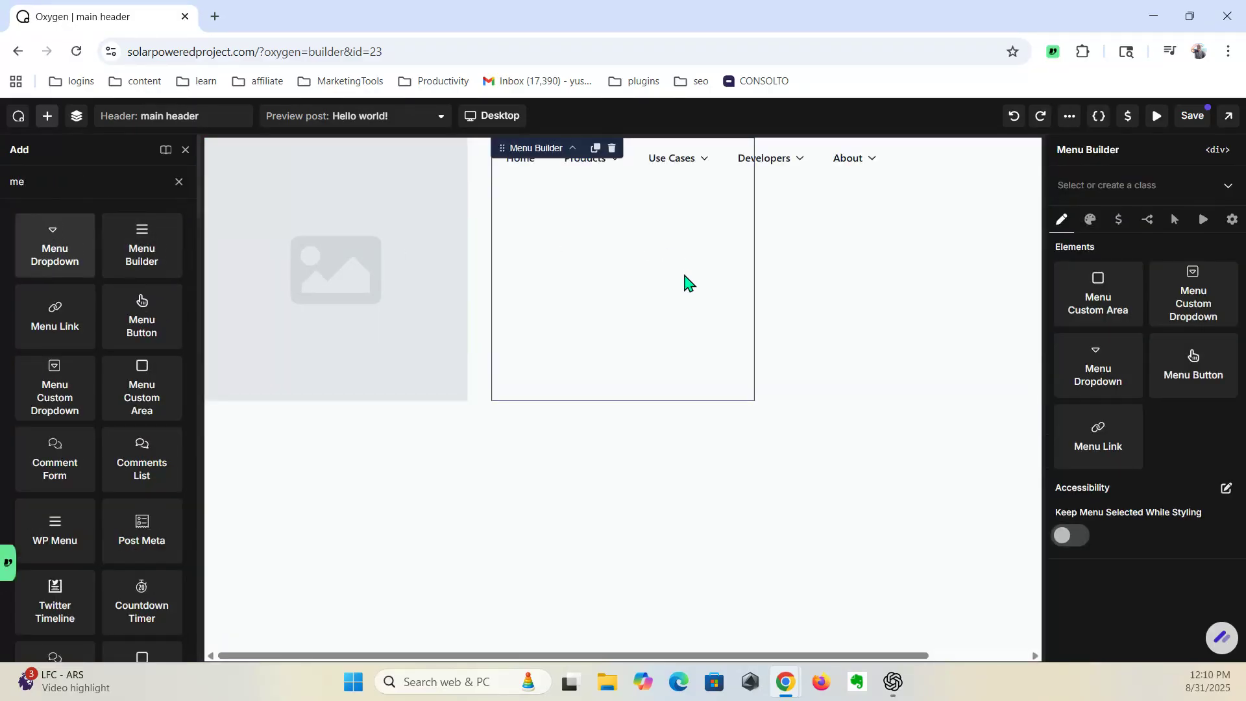
Step: Add an empty Container as the third item of the grid, after the menu
left_click(870, 285)
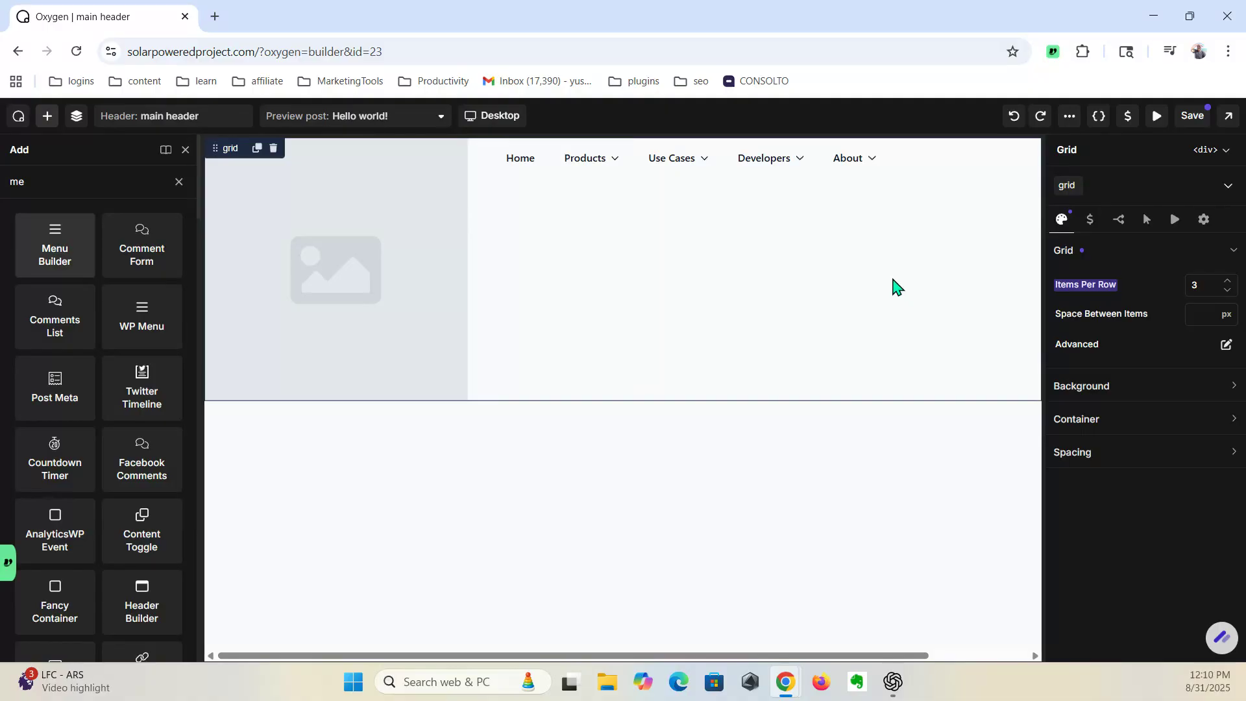
left_click(179, 182)
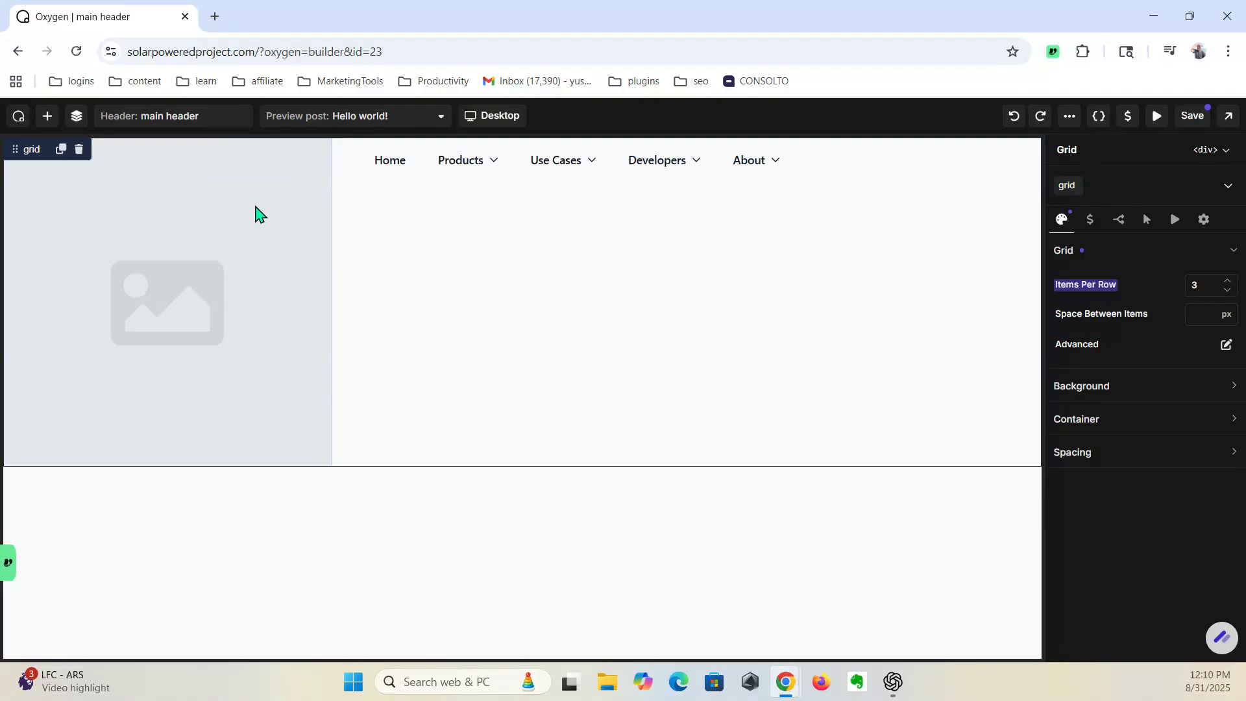
key("a")
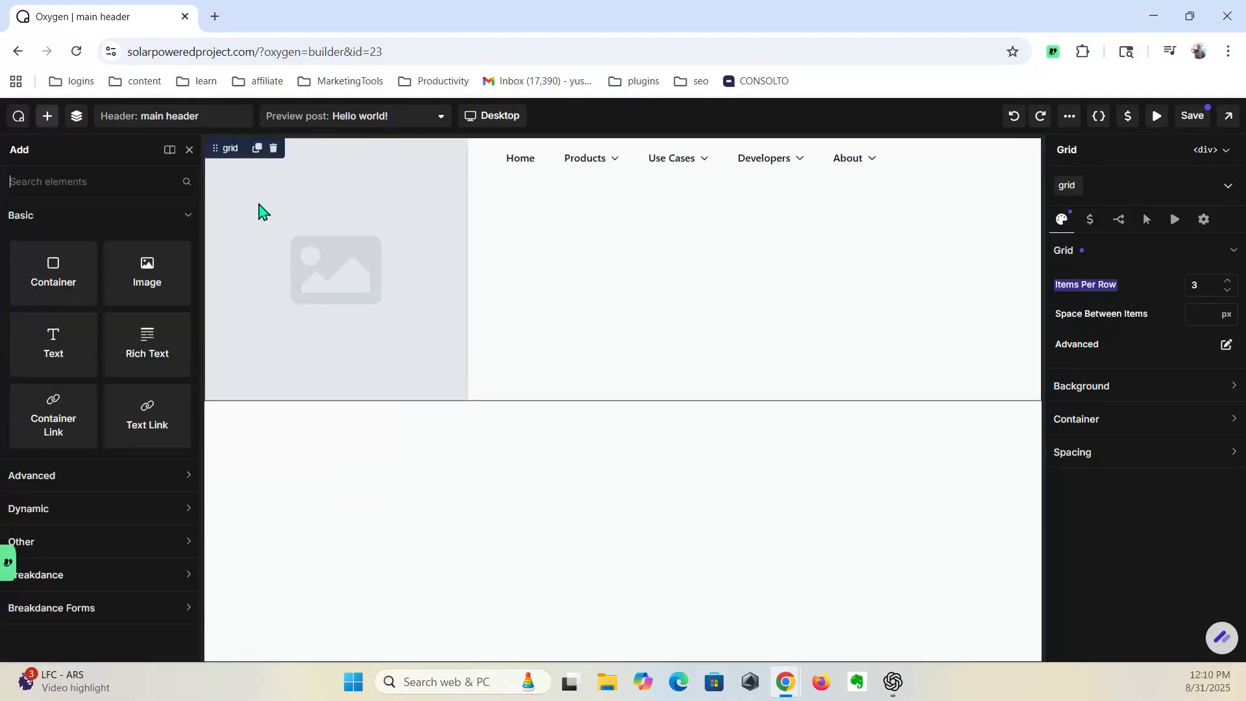
left_click(66, 277)
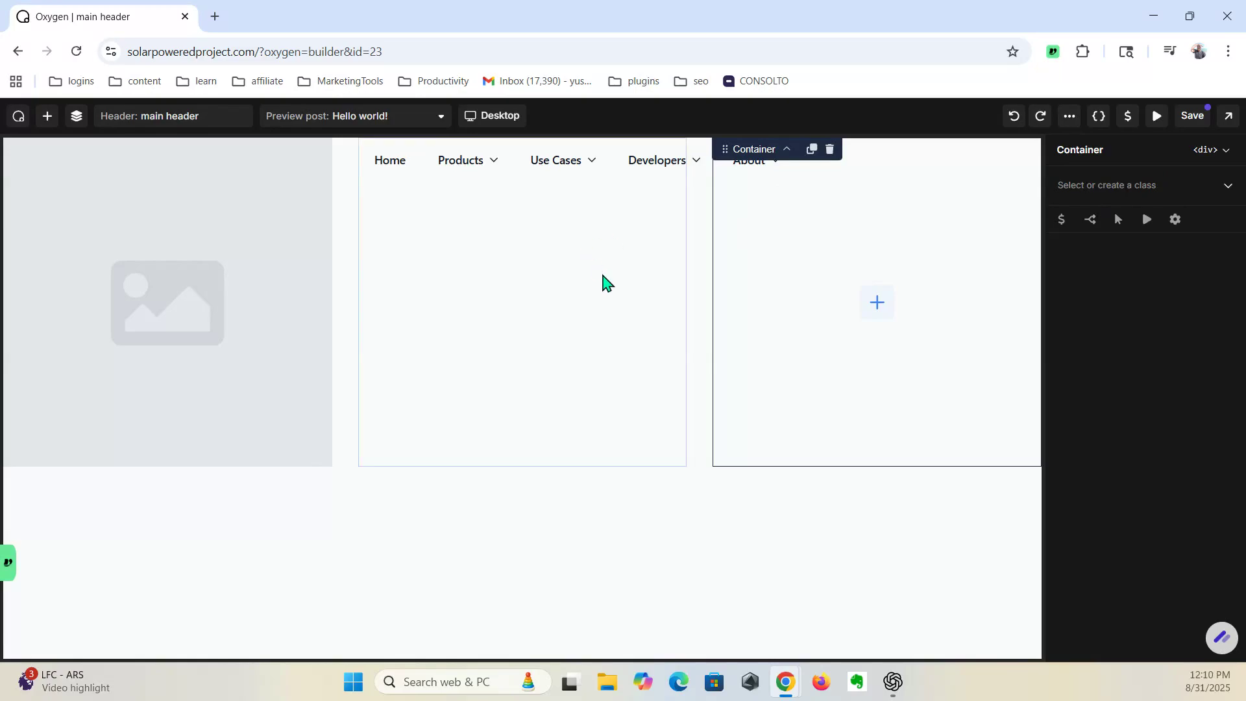
Step: Assign the SOLAR-pOWERED.png file from the media library to the grid's image element
left_click(195, 269)
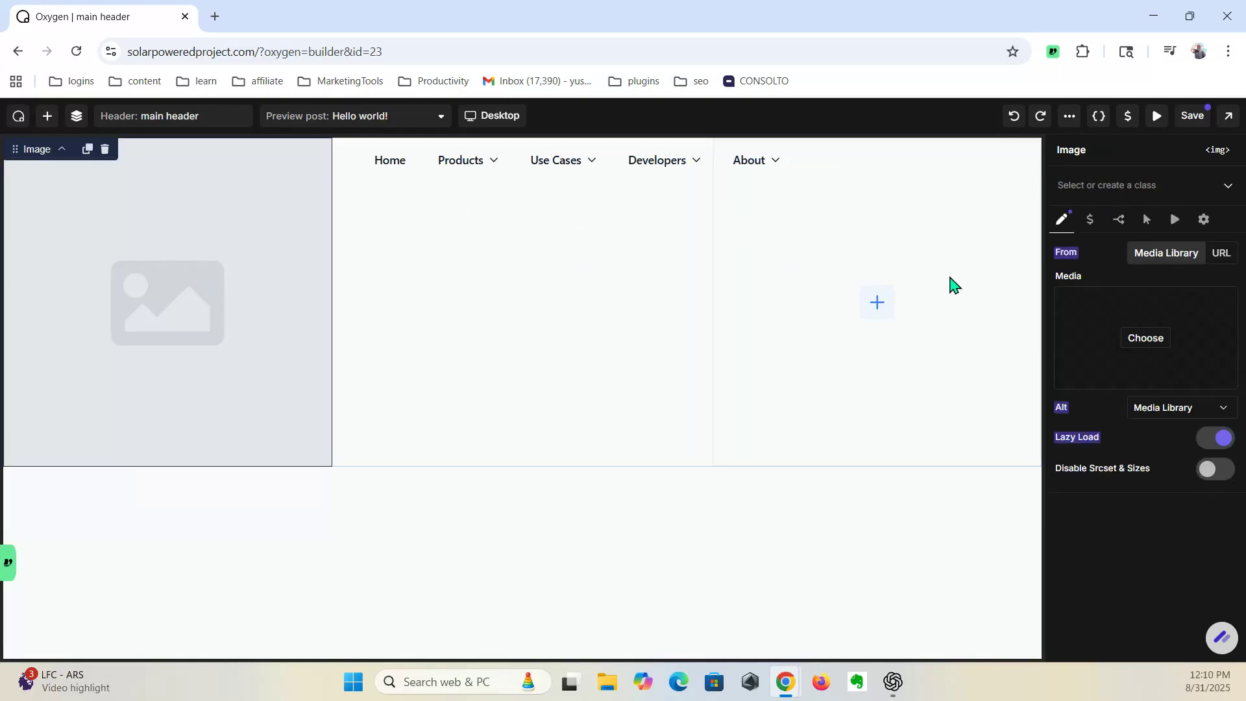
left_click(1145, 339)
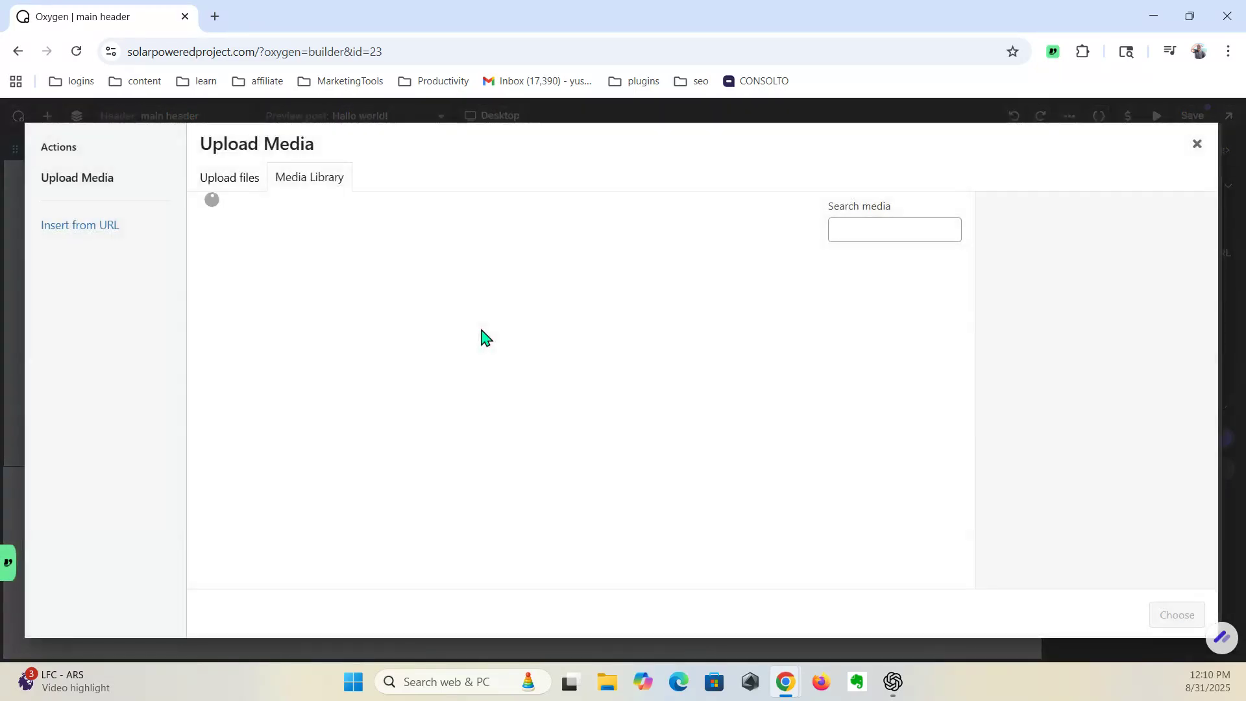
left_click(242, 323)
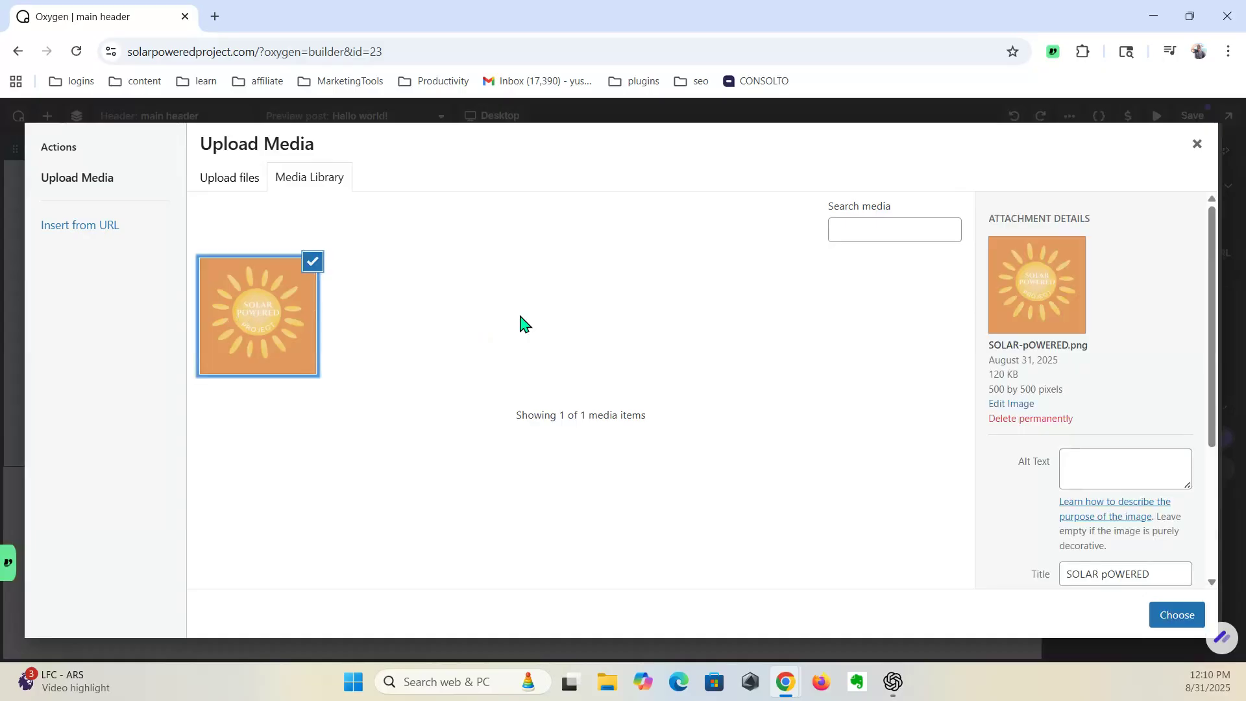
left_click(1175, 615)
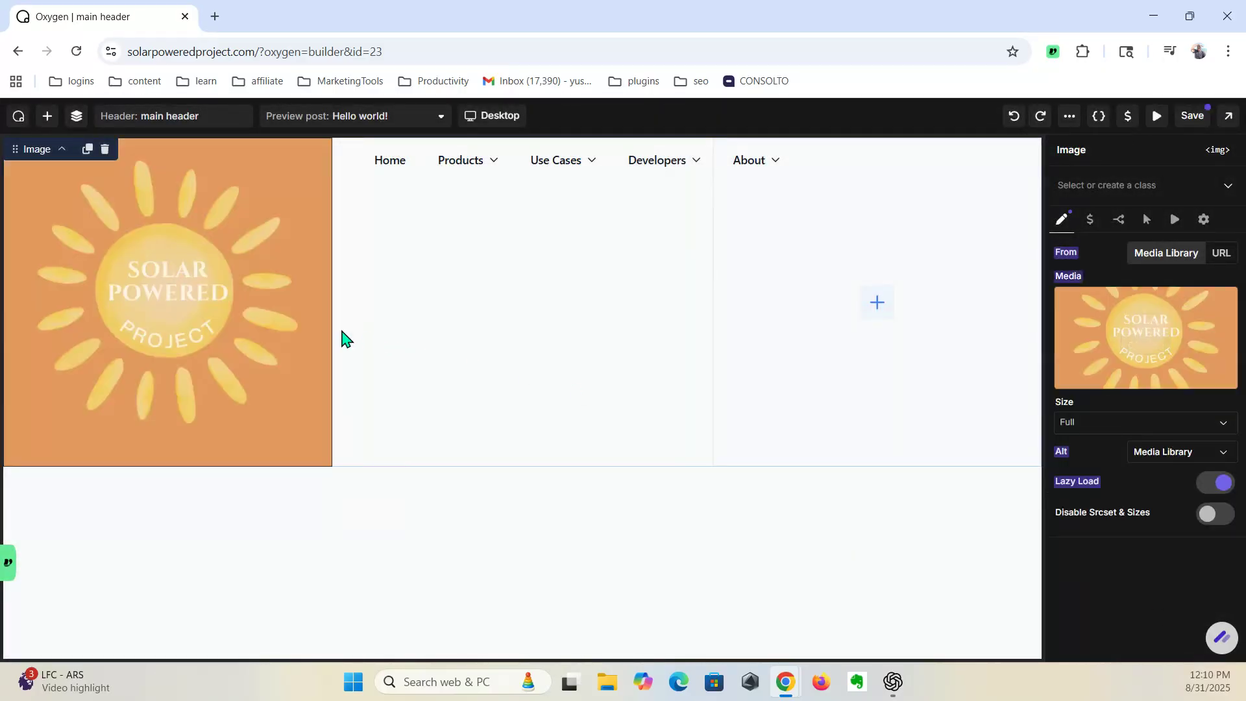
Step: Try the Thumbnail and Medium sizes on the logo image and settle on Thumbnail
left_click(1166, 434)
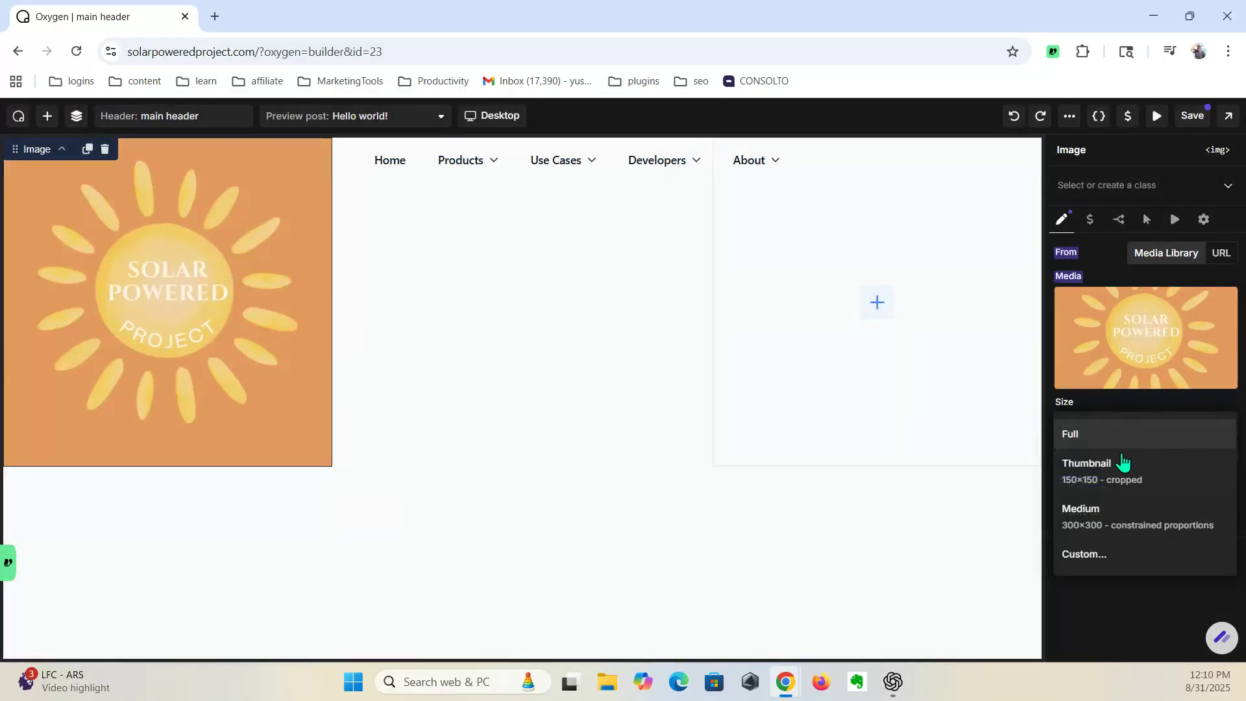
left_click(1115, 478)
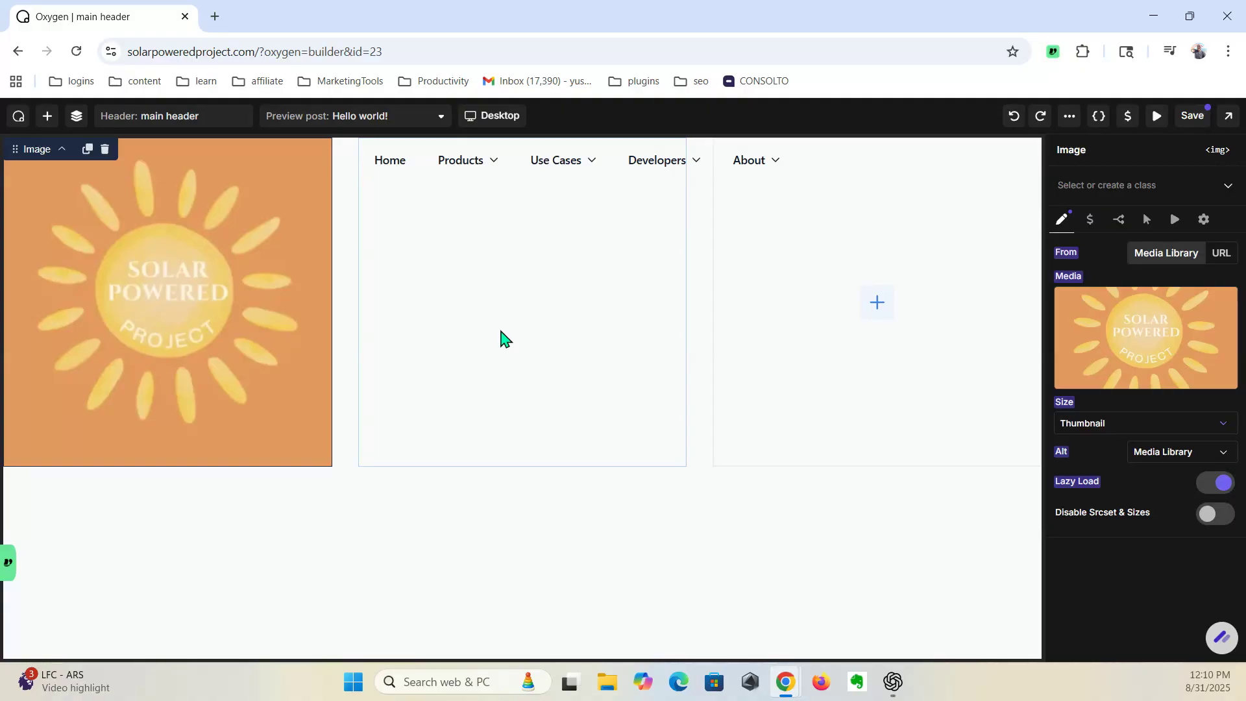
left_click(1146, 428)
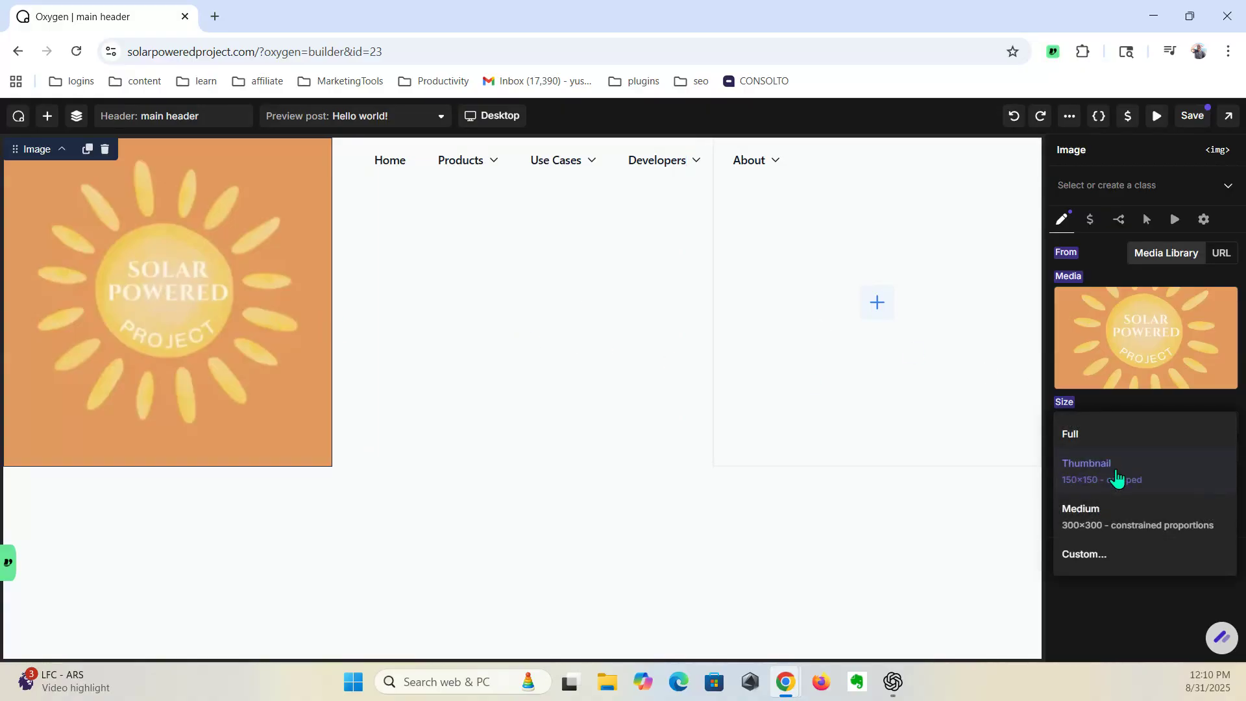
left_click(1114, 517)
left_click(1101, 429)
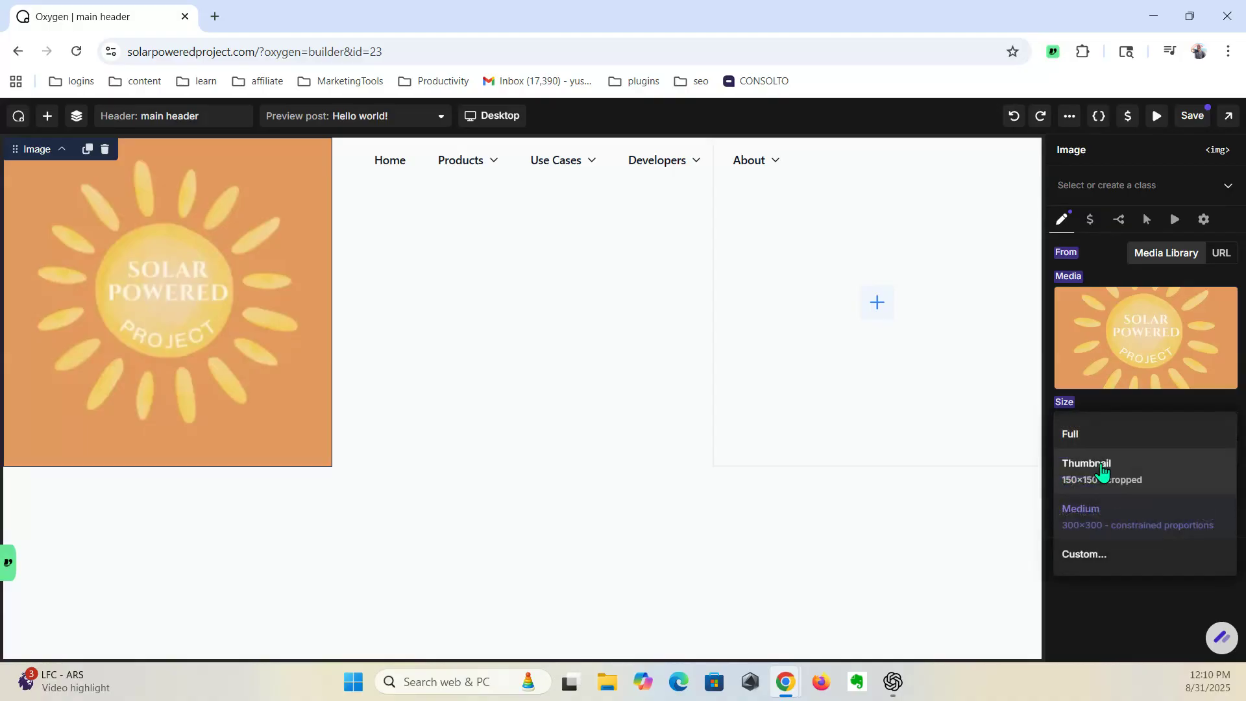
left_click(1100, 466)
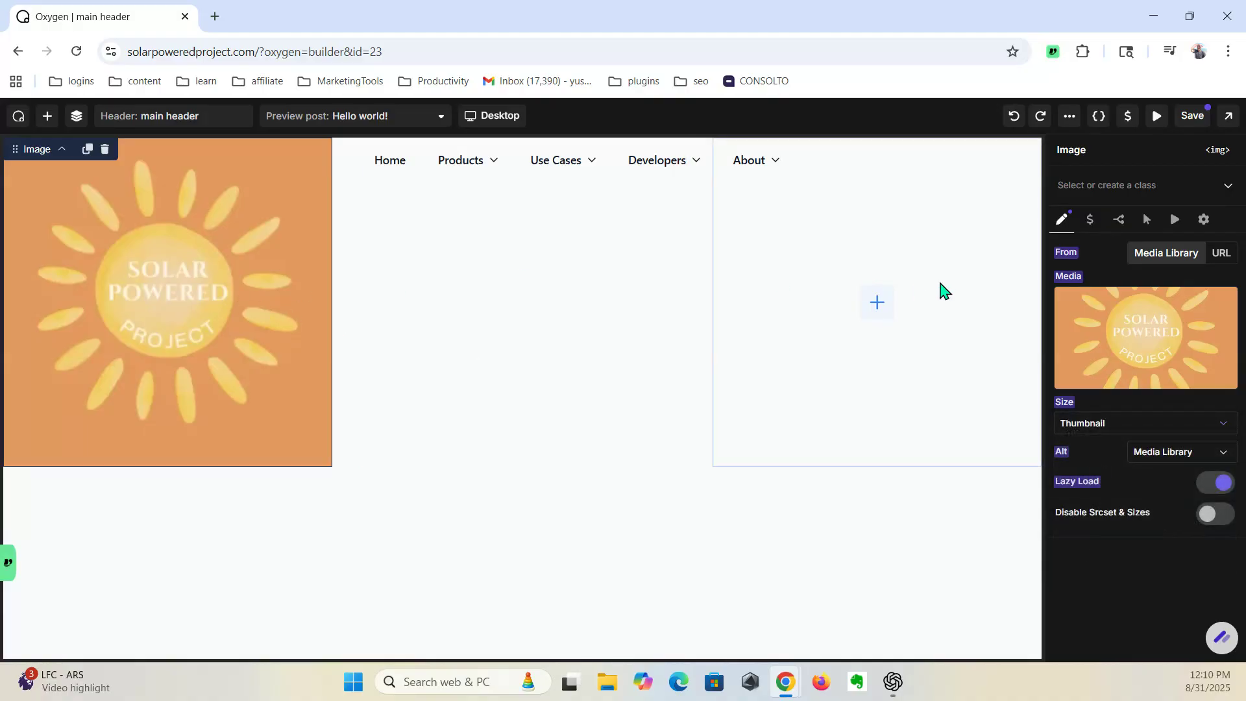
Step: Create a class named logoimage on the logo image element
left_click(1106, 184)
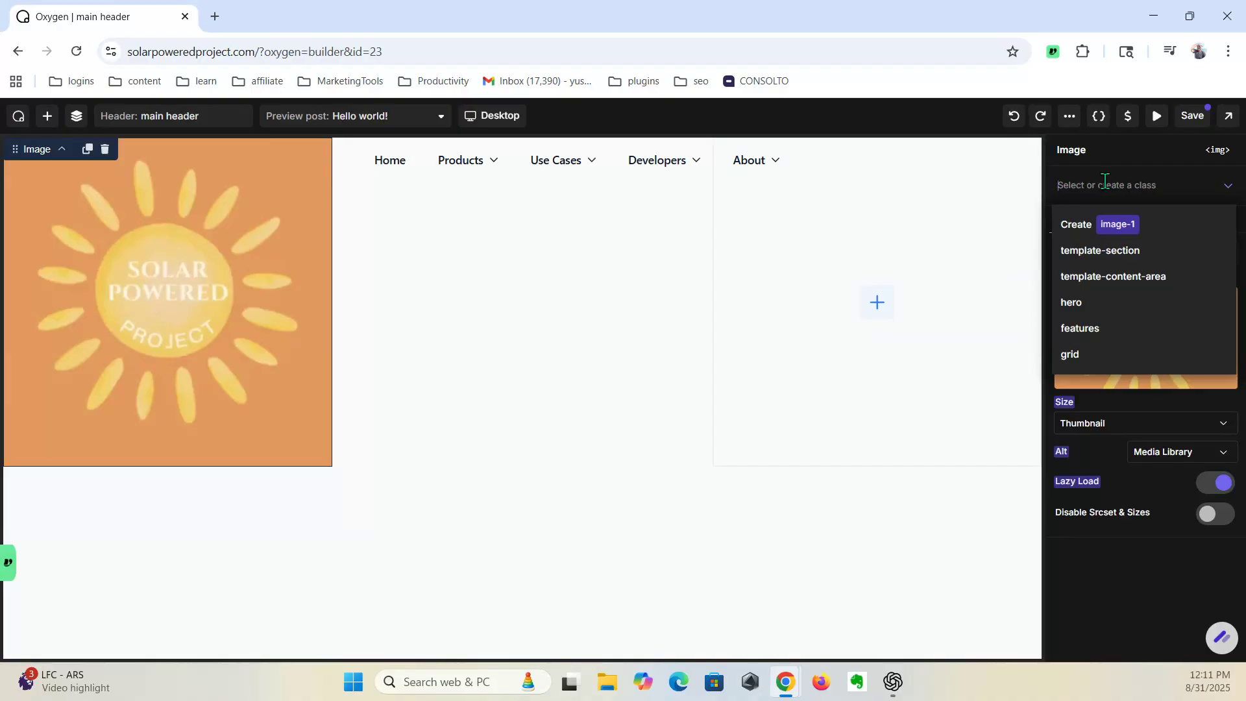
type("logo")
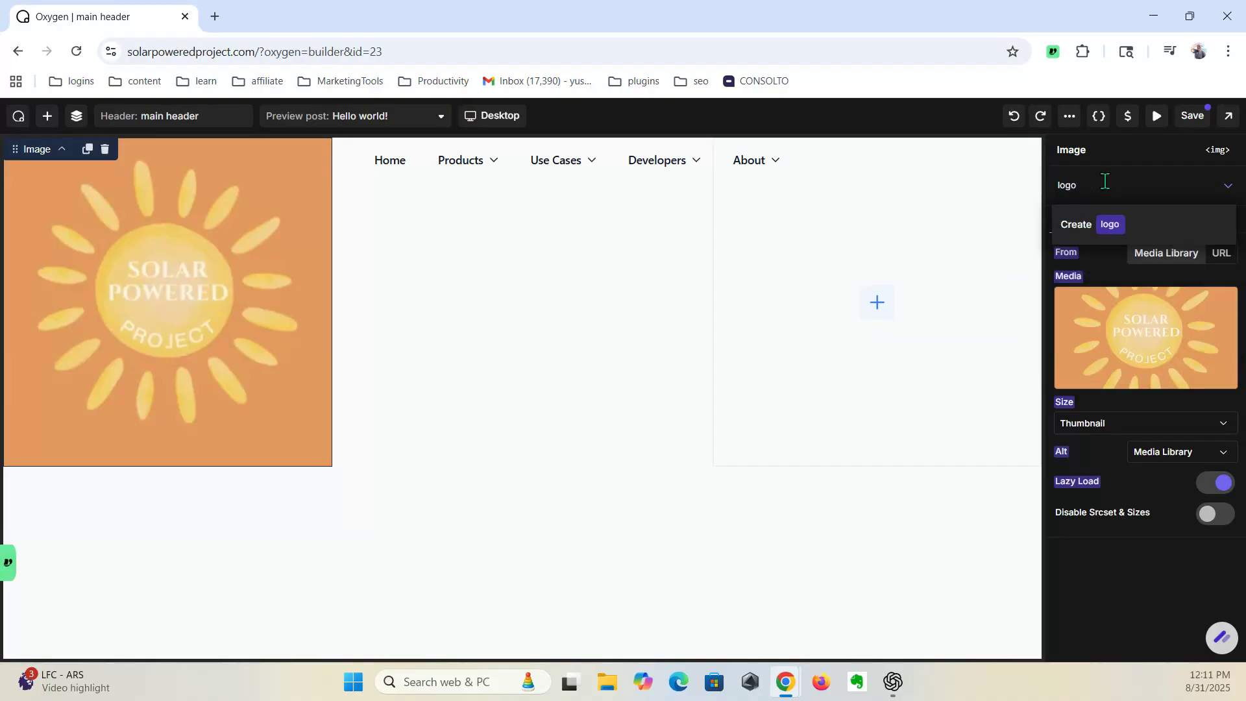
type("image")
key("Return")
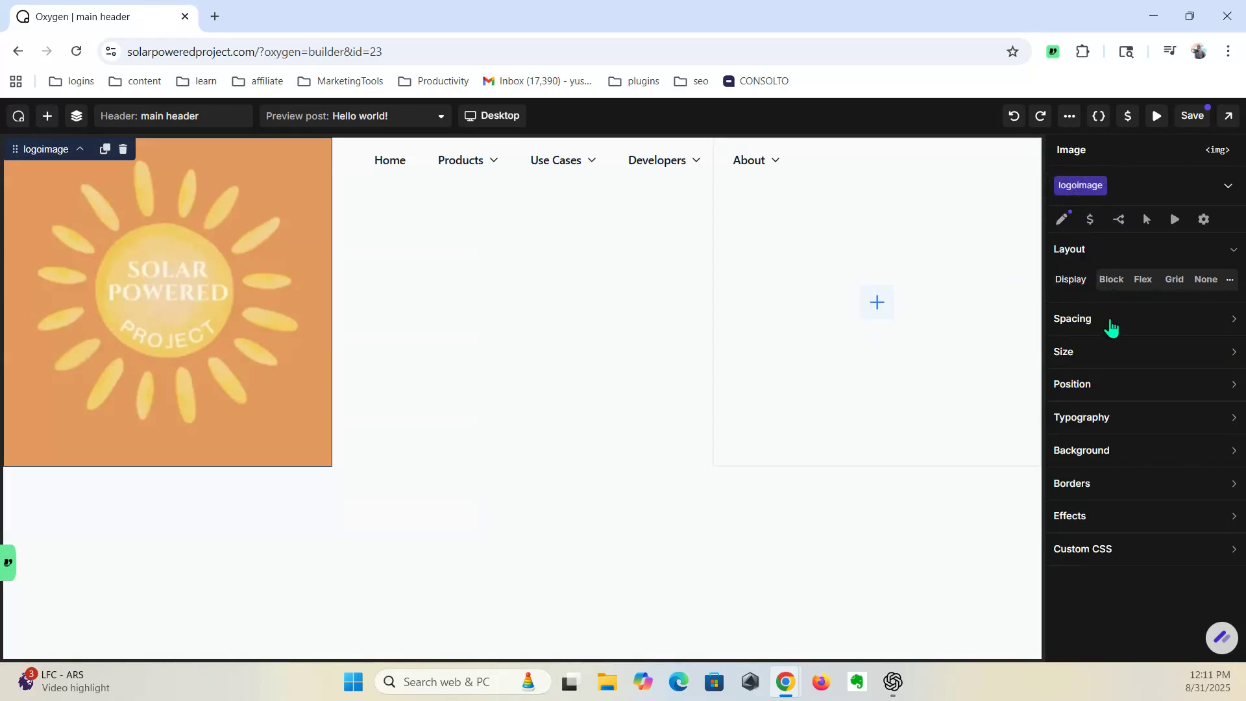
Step: Switch the logo image's size to Full for comparison and restore it to Thumbnail
left_click(1101, 357)
left_click(1102, 357)
left_click(1062, 220)
left_click(1160, 434)
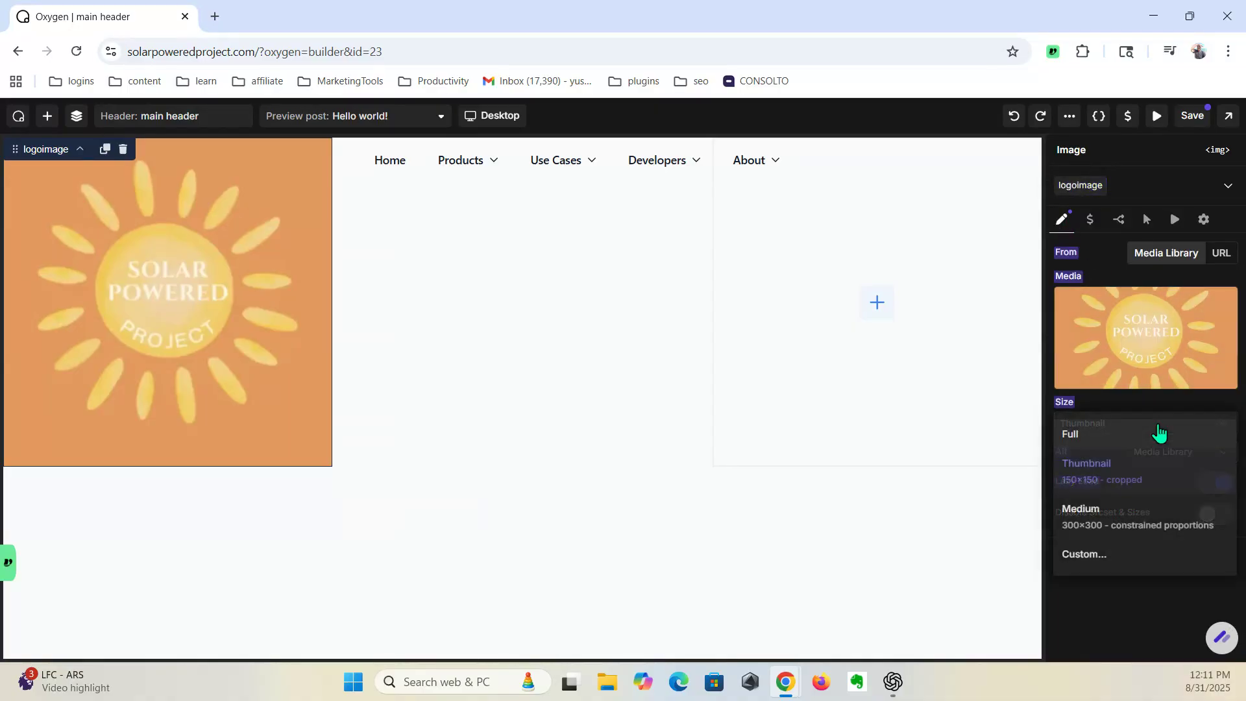
left_click(1078, 434)
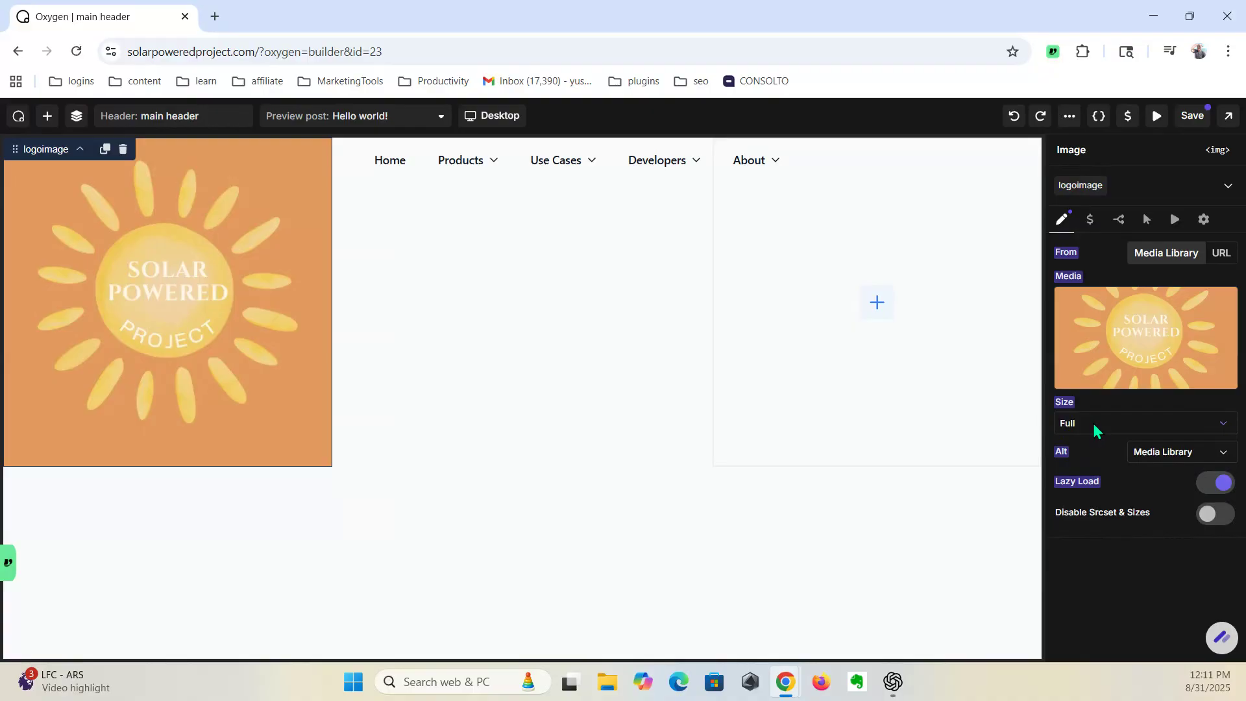
left_click(1095, 426)
left_click(1102, 465)
Step: Set the display layout of the logoimage class to Flex
left_click(1078, 185)
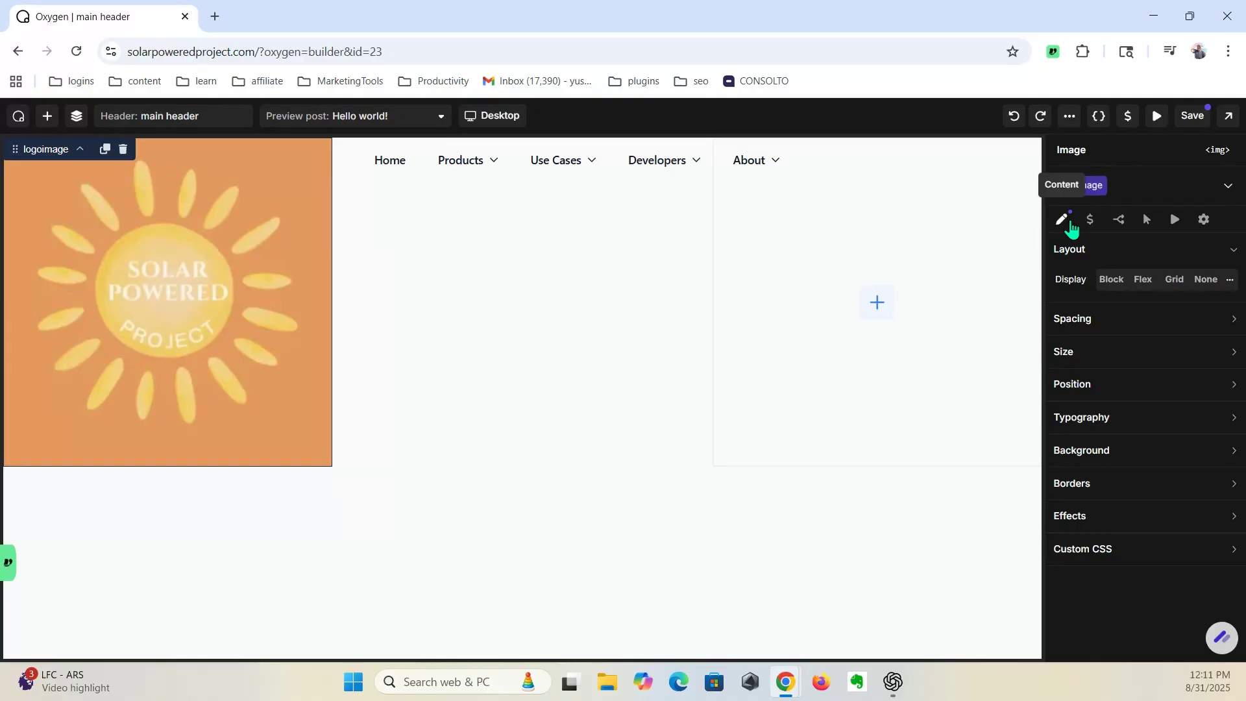
left_click(1148, 282)
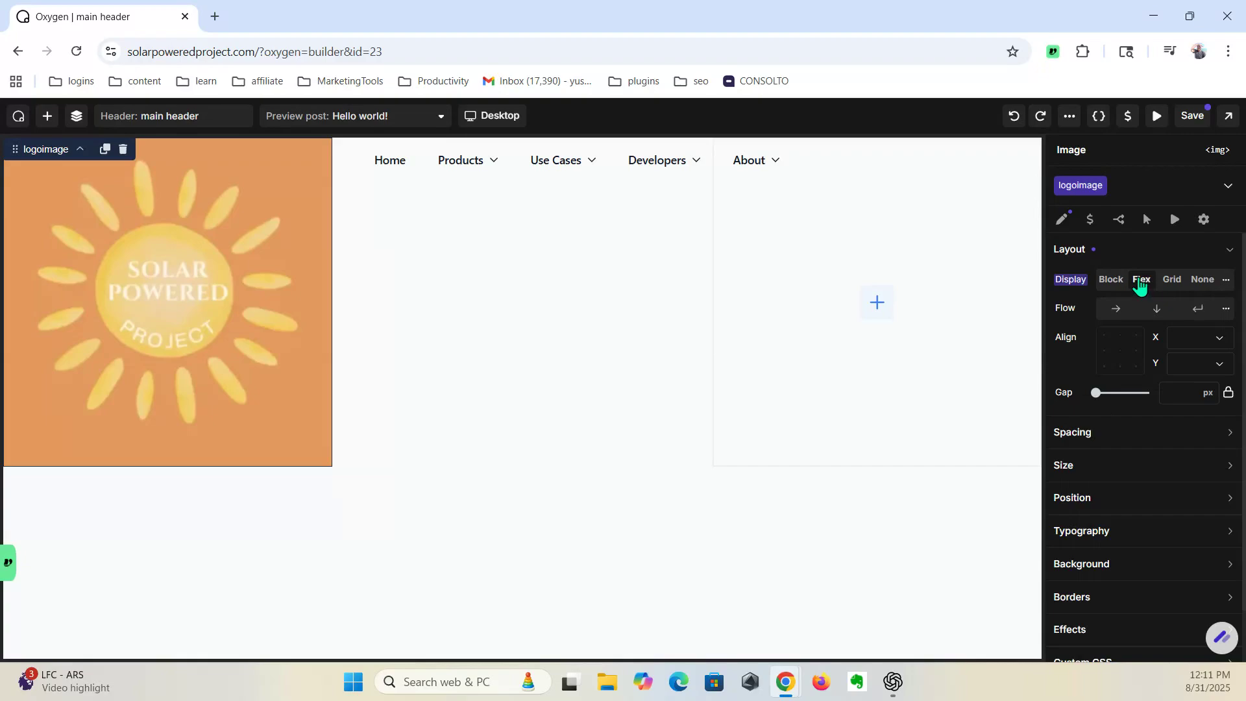
Step: Try a width of 150 px on the logoimage class and clear the value again
left_click(1066, 221)
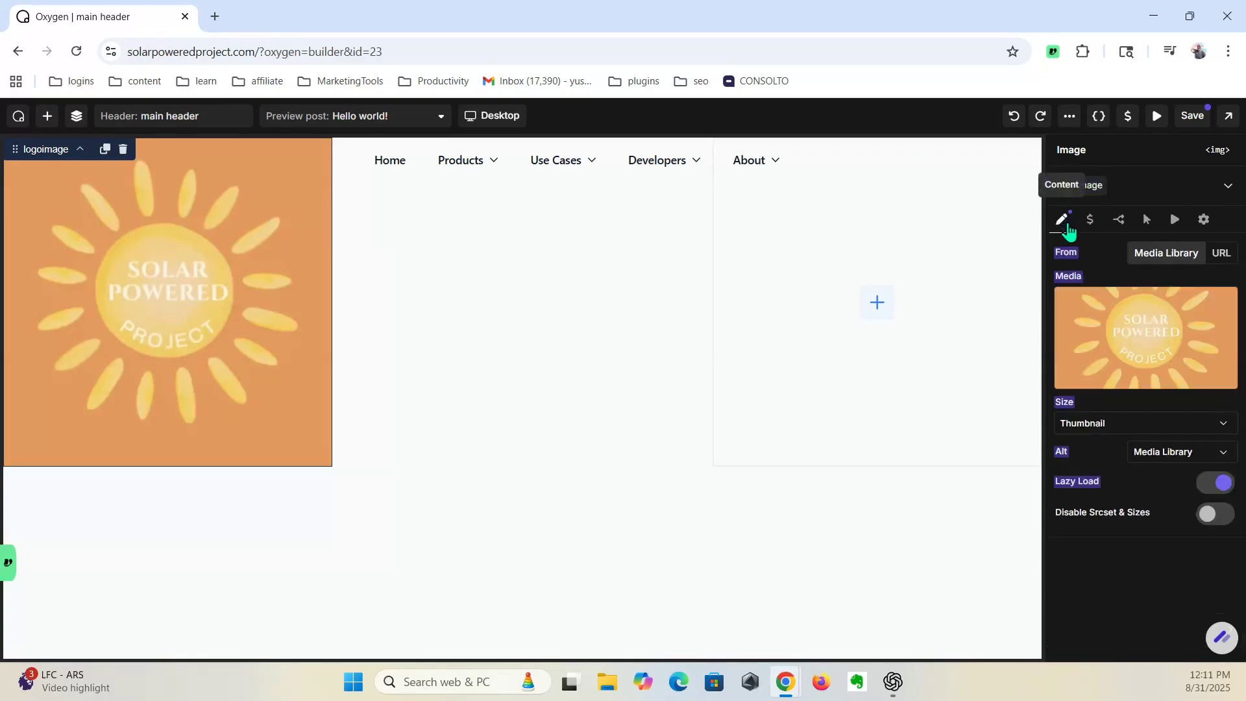
mouse_move(1146, 344)
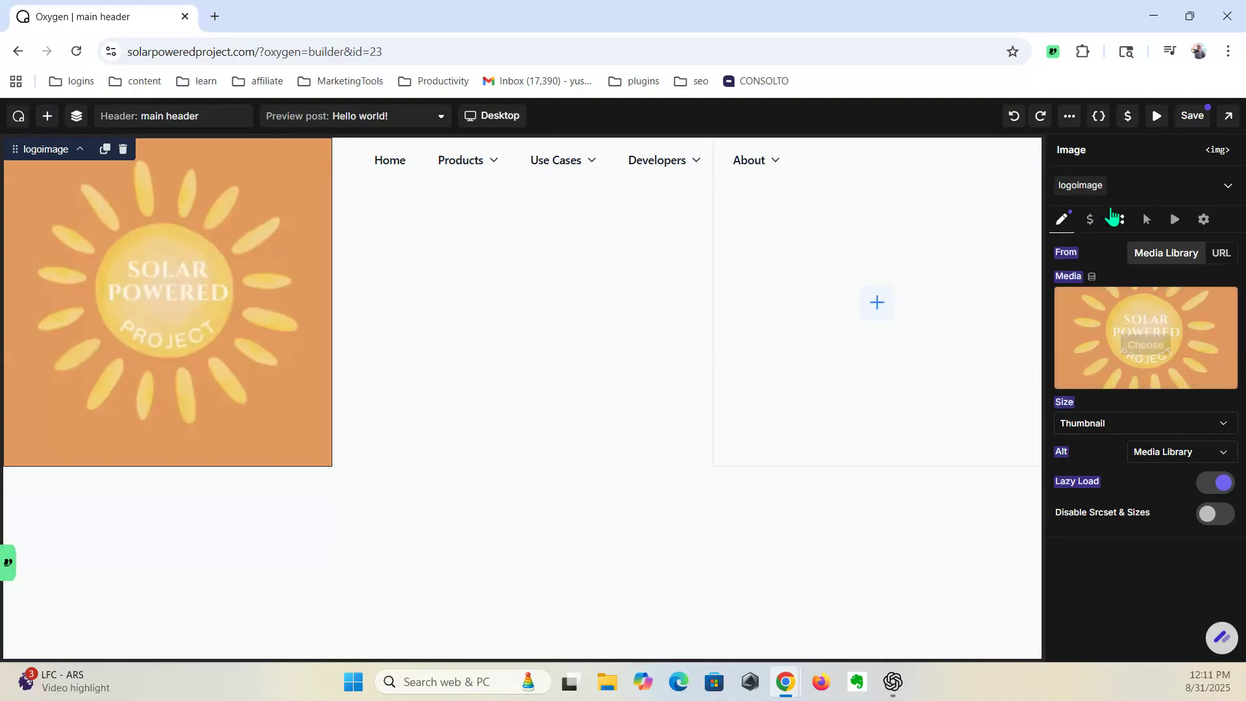
left_click(1084, 186)
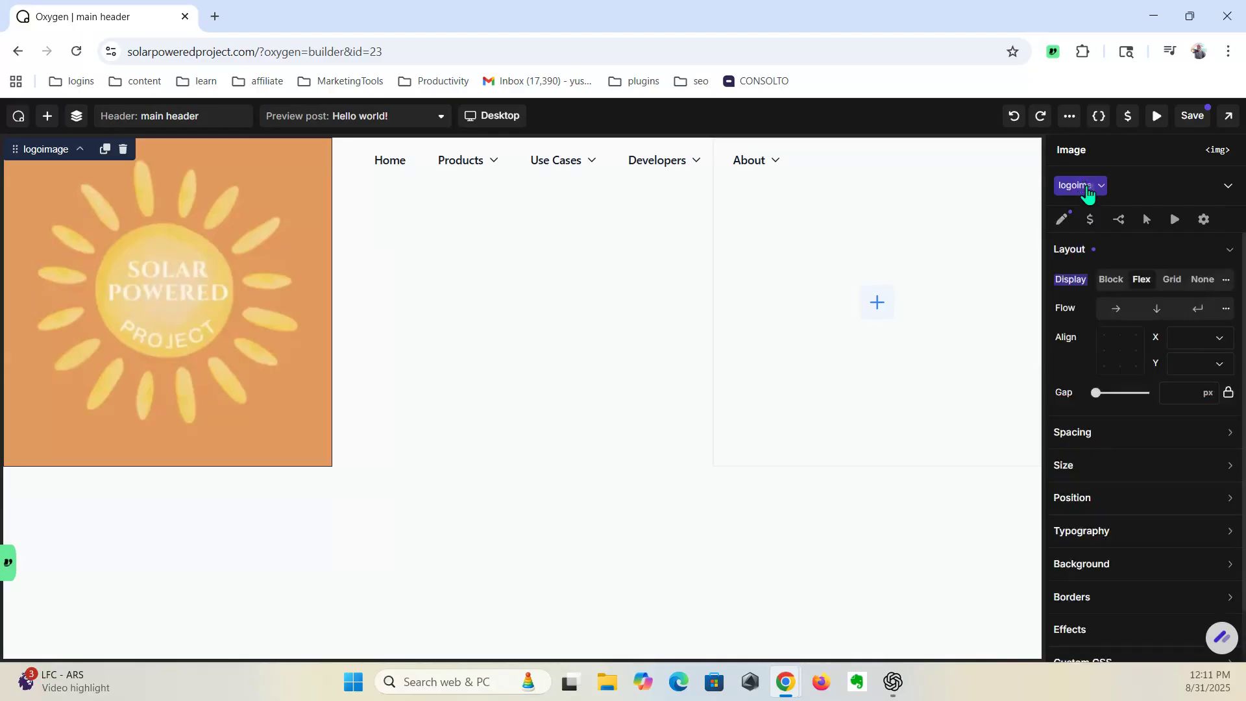
left_click(1139, 466)
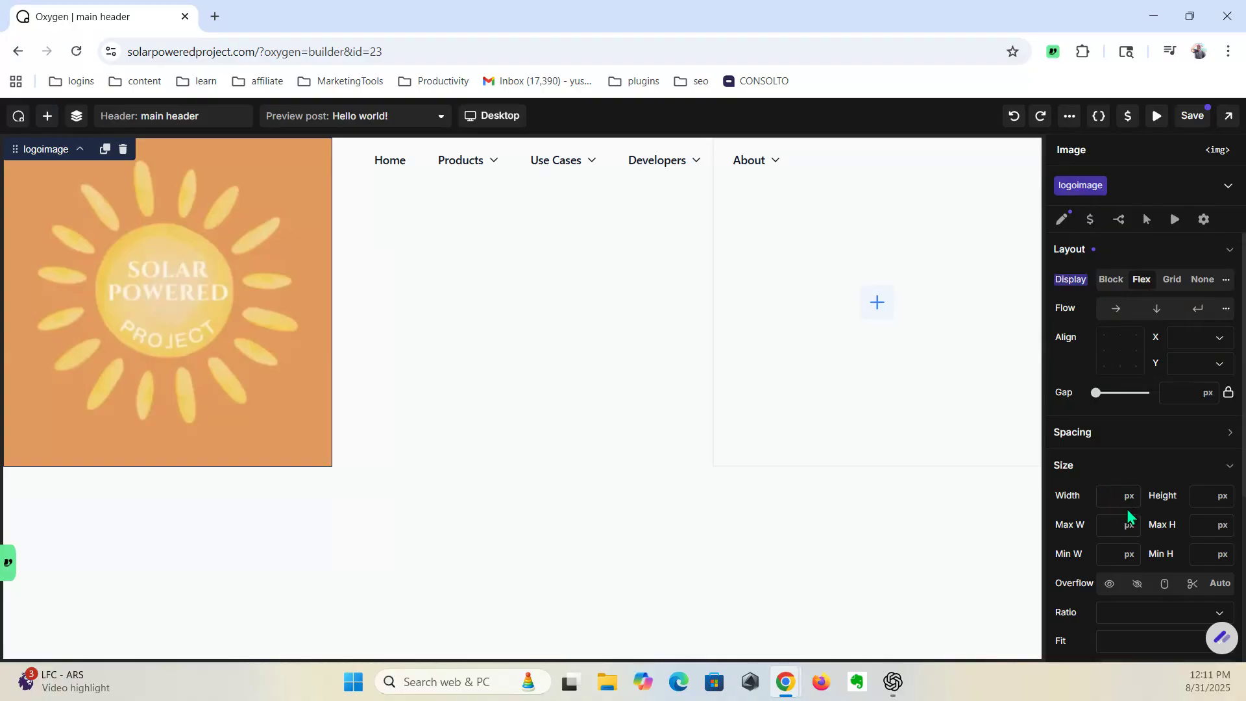
left_click(1111, 500)
type("150")
left_click(1125, 480)
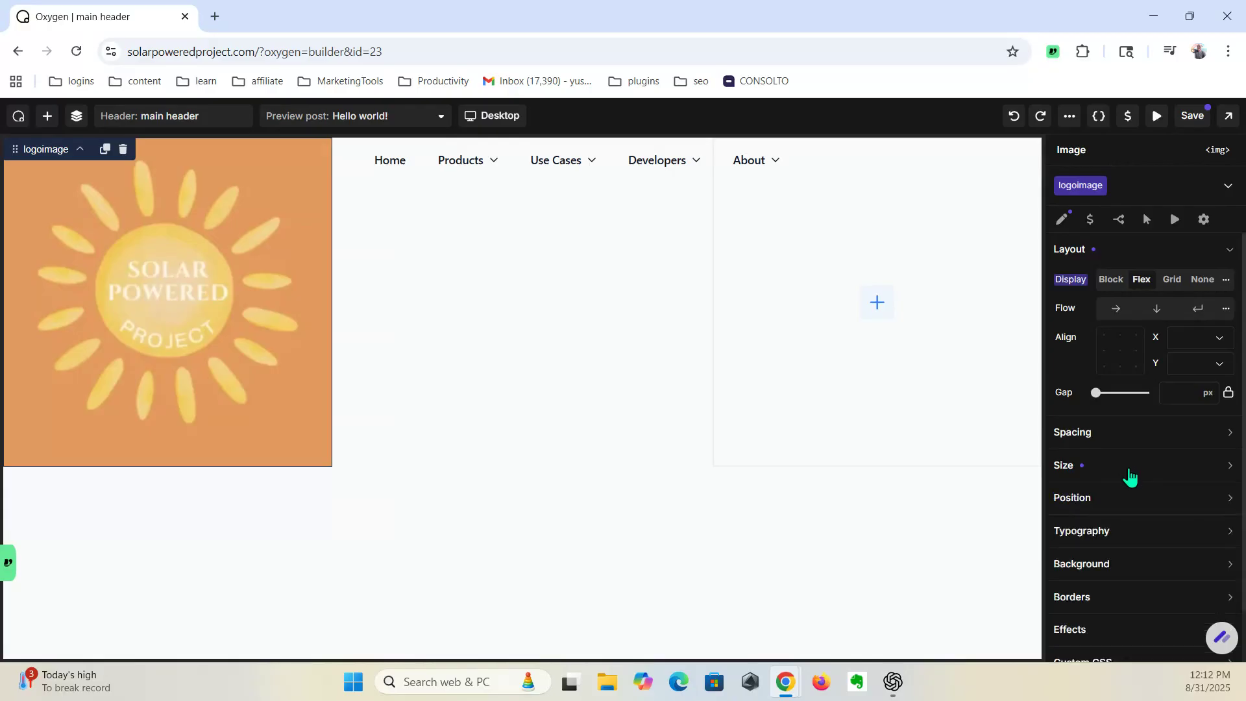
left_click(1126, 480)
left_click(1124, 501)
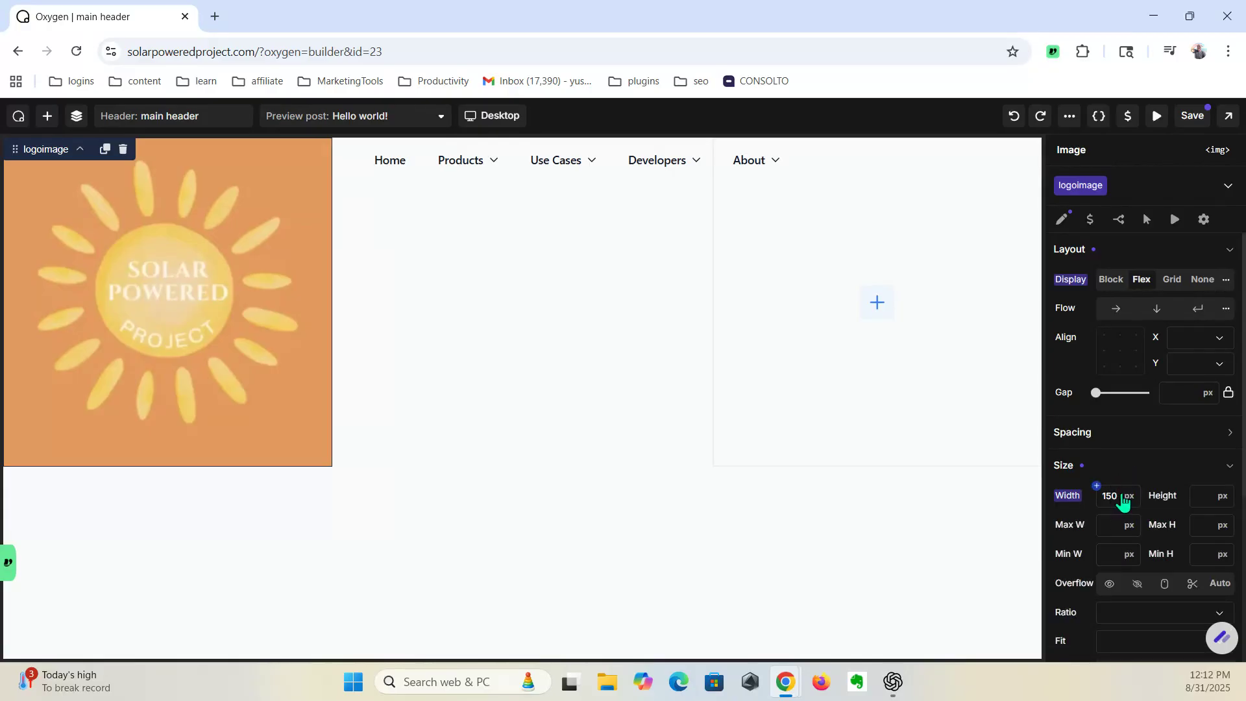
key("BackSpace")
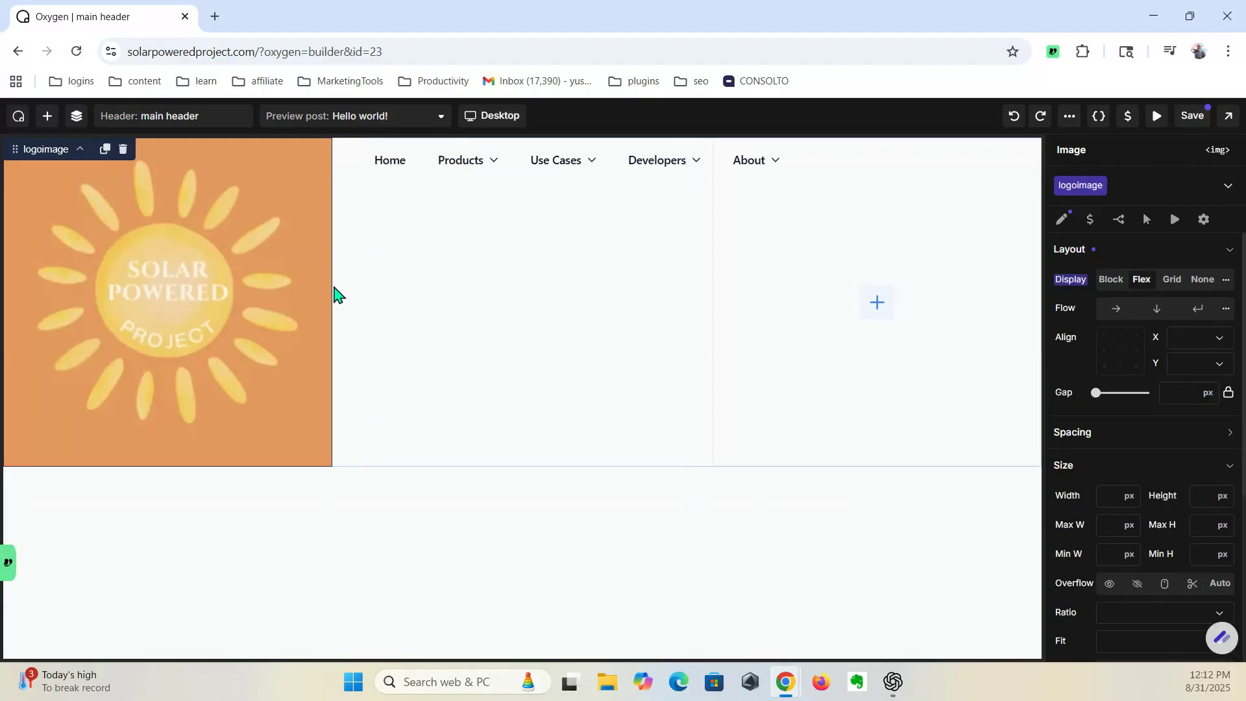
Step: Try a minimum height on the grid's container settings, clear it again and reselect the logo image
left_click(75, 123)
left_click(82, 184)
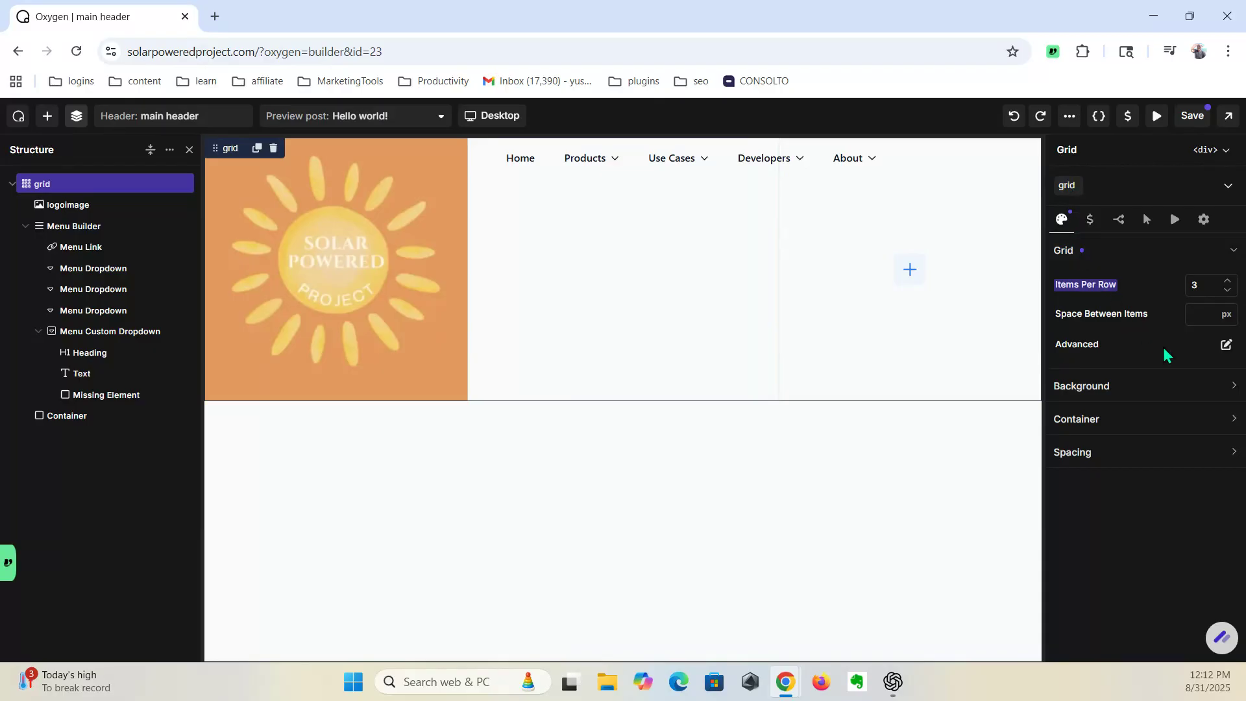
left_click(1224, 428)
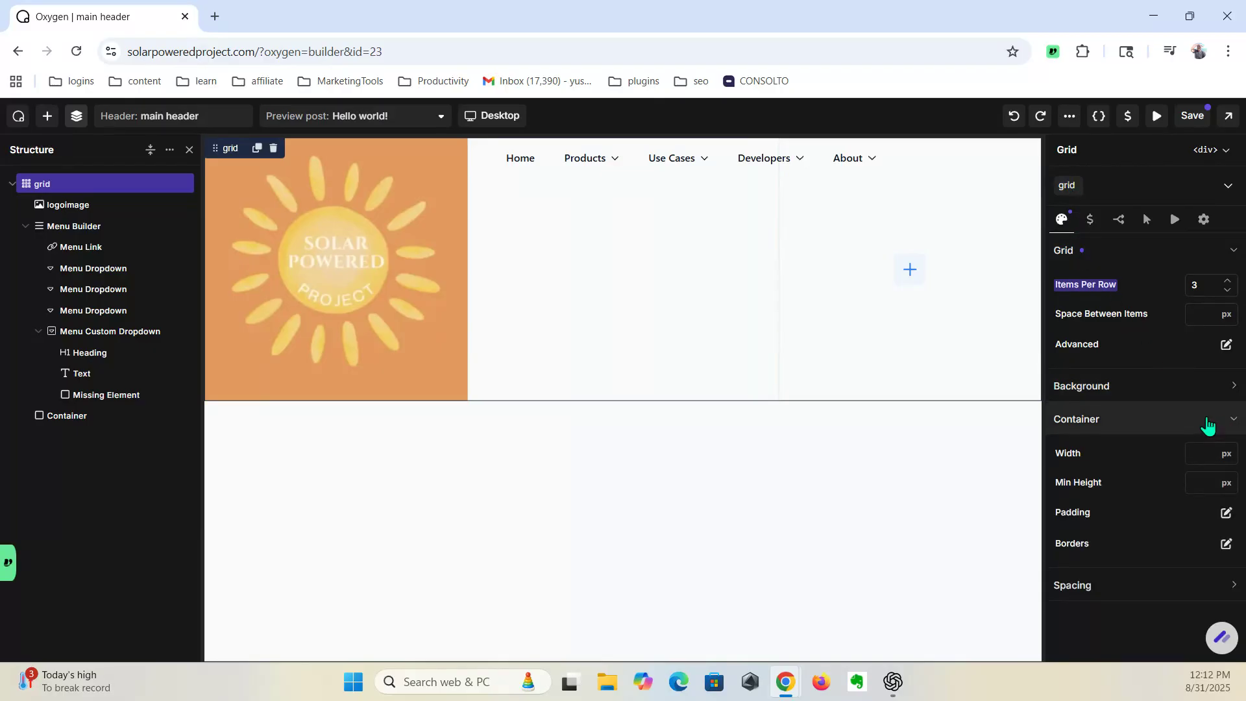
left_click(1188, 484)
type("2")
key("BackSpace")
key("BackSpace")
key("BackSpace")
left_click(396, 310)
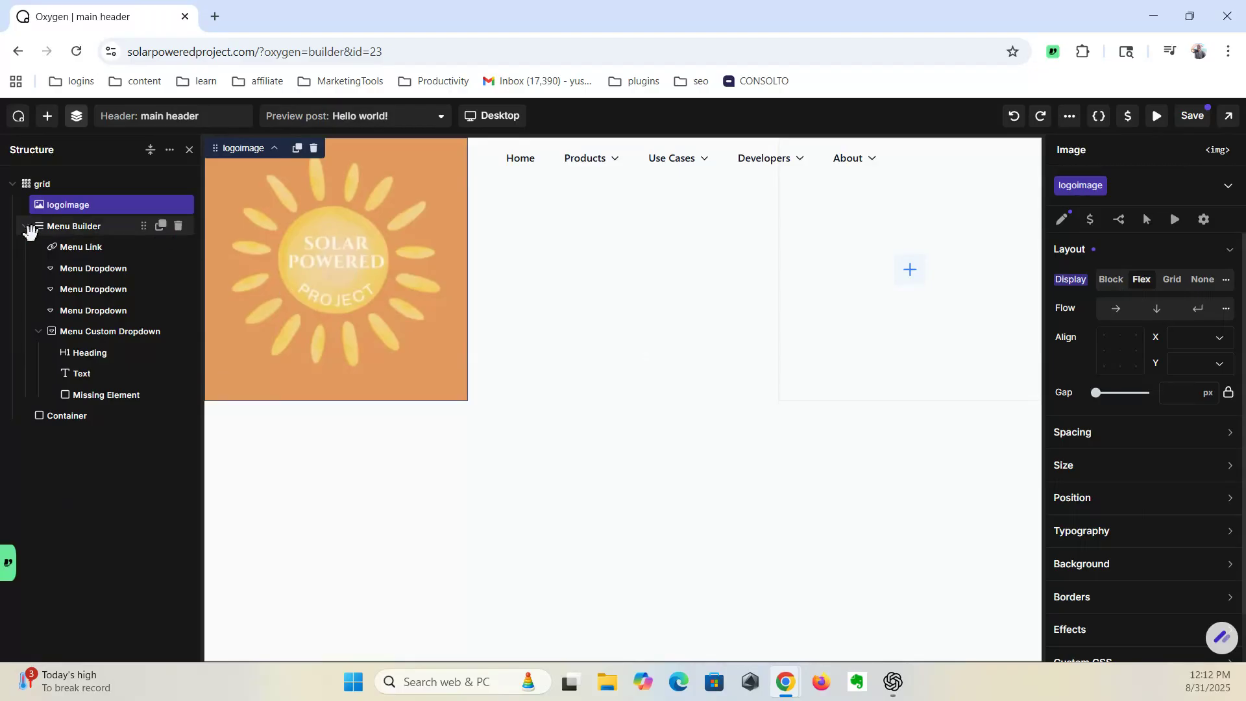
Step: Add a Container as the grid's first item and nest the logoimage element inside it
left_click(47, 115)
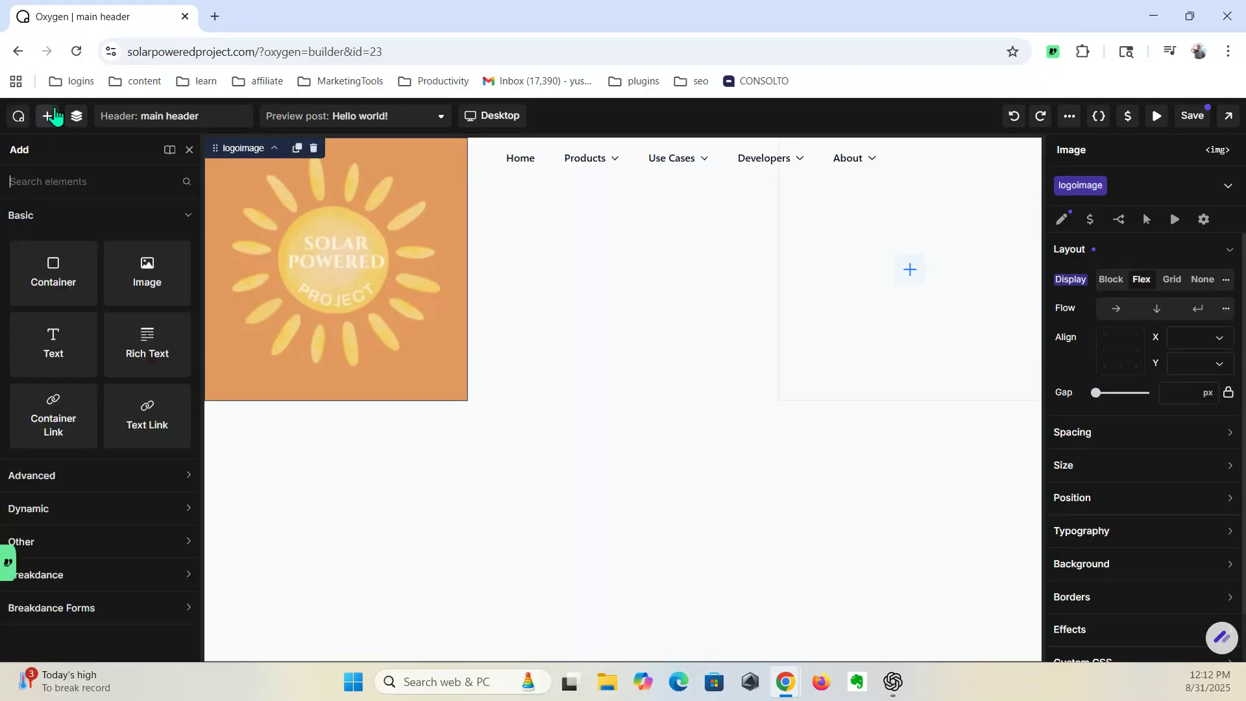
left_click_drag(65, 267, 334, 268)
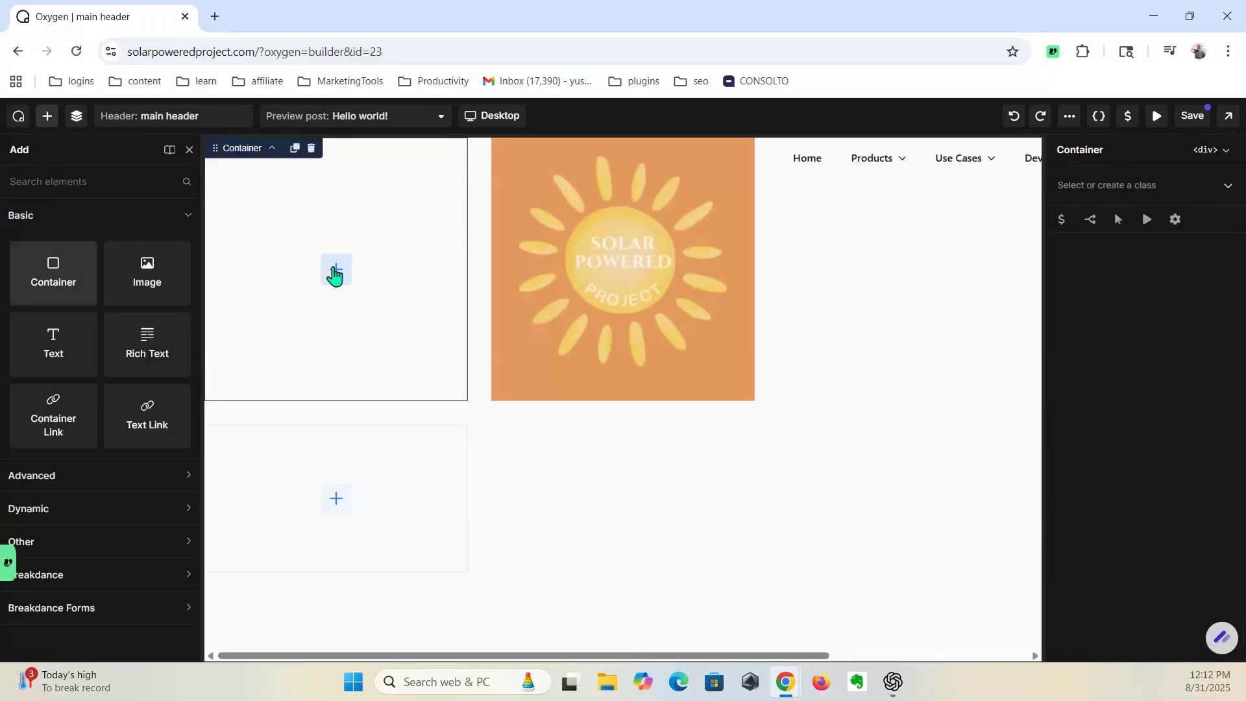
left_click(86, 122)
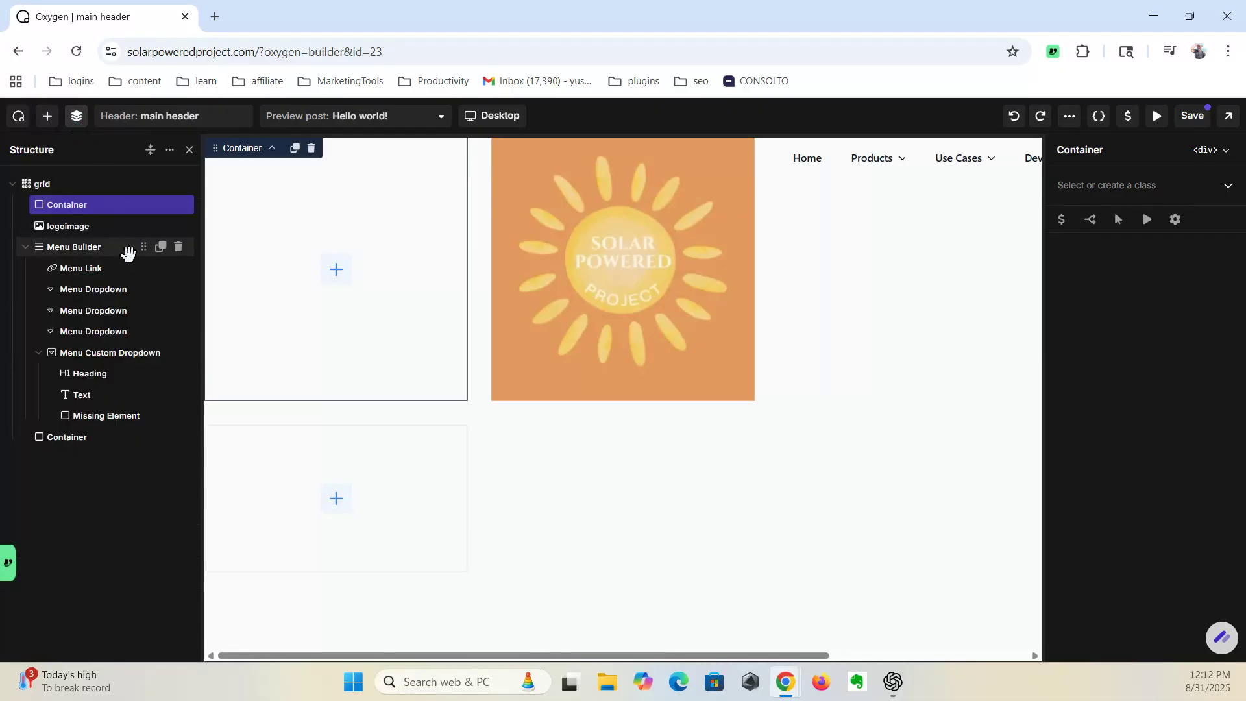
left_click_drag(81, 229, 107, 227)
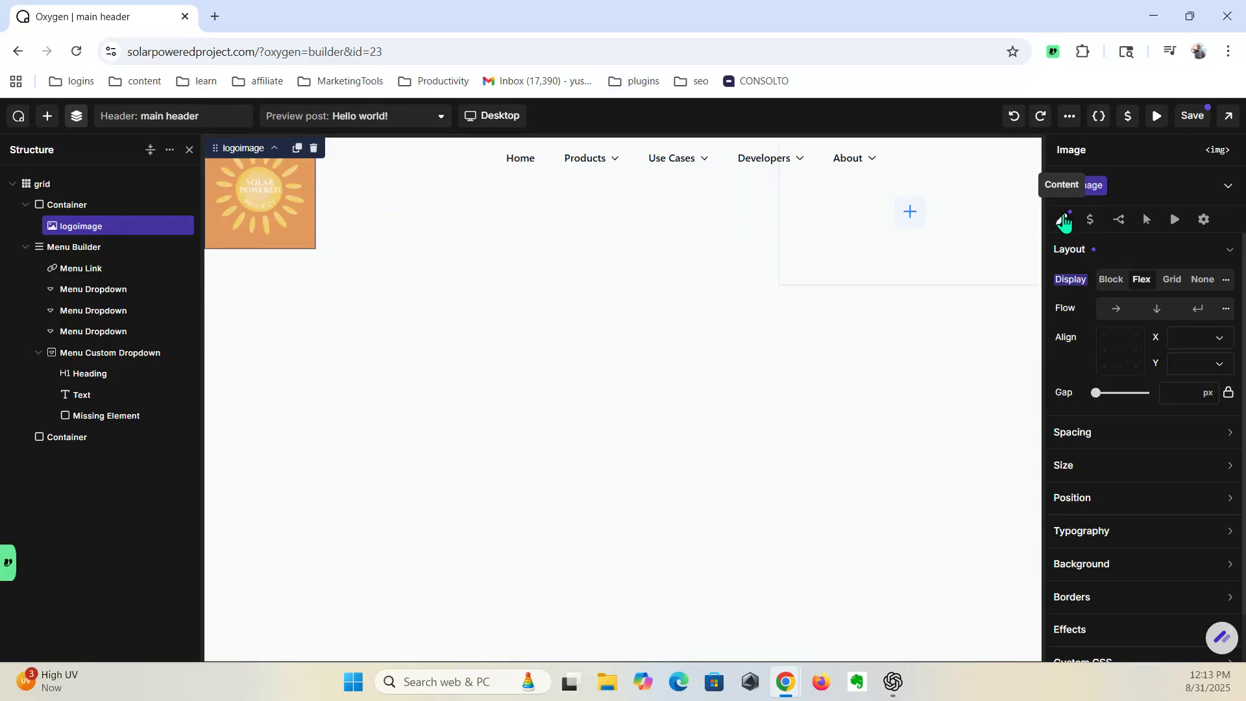
left_click(1066, 220)
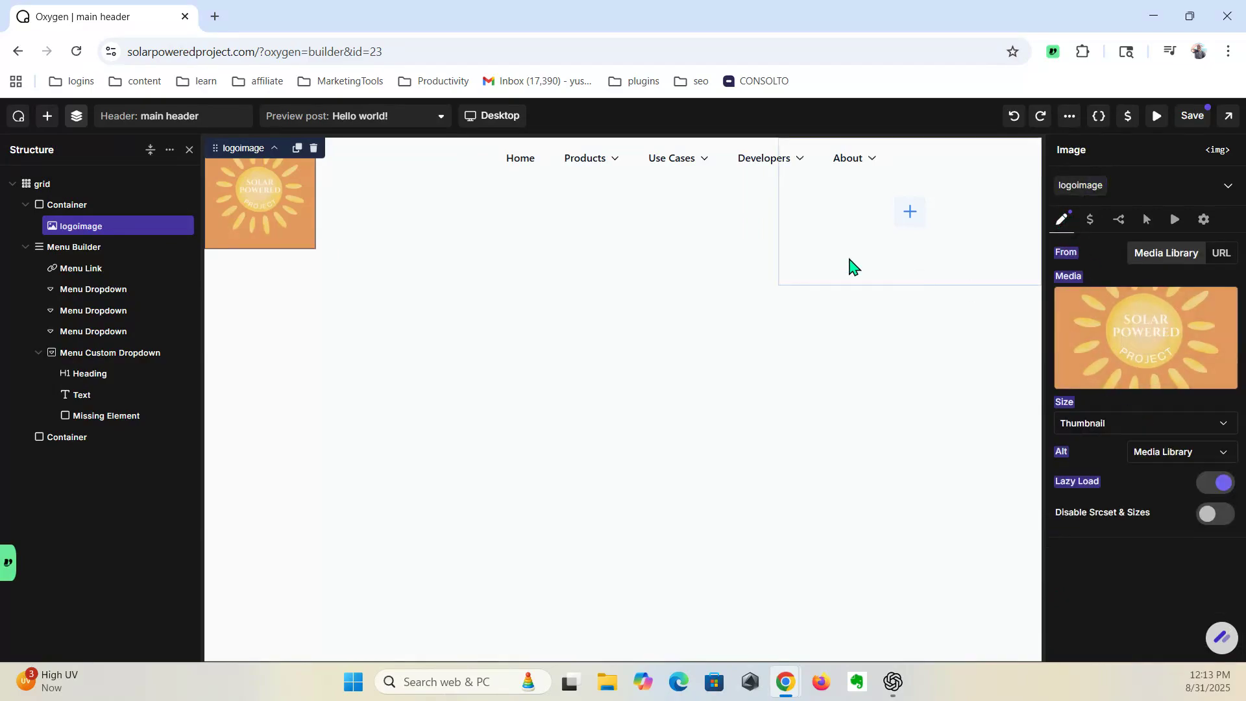
left_click(374, 257)
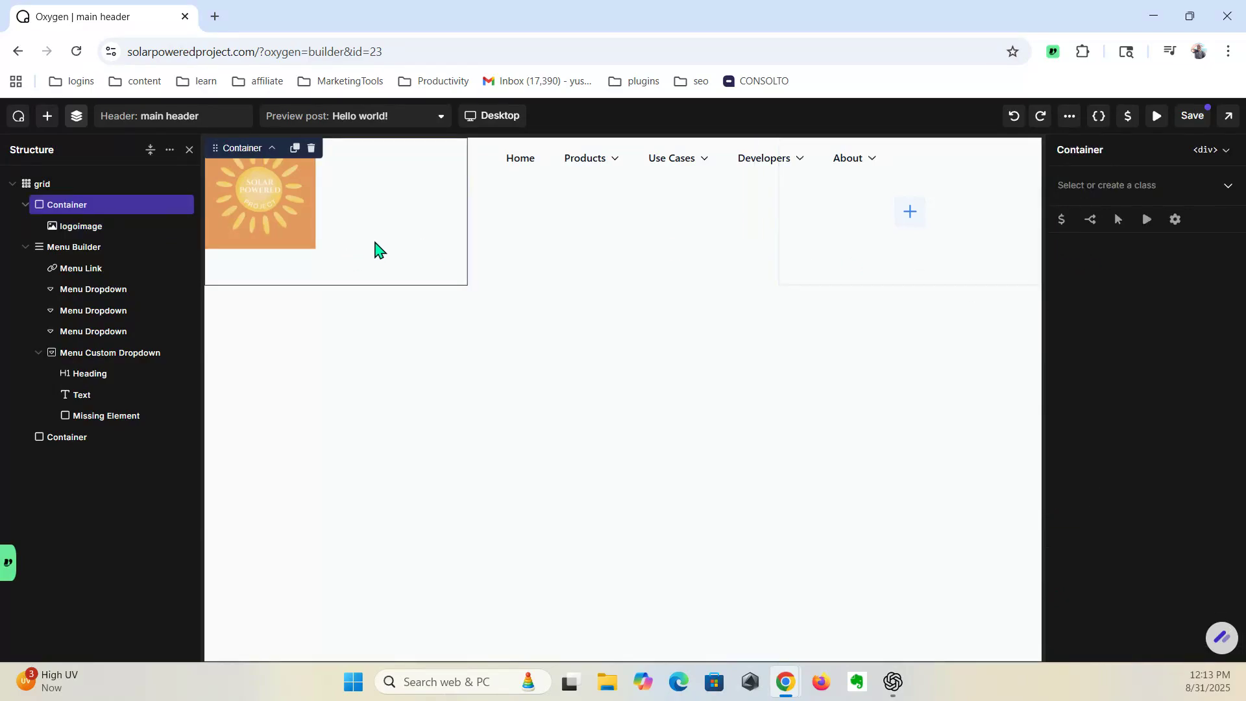
left_click(261, 206)
Step: Create a class named logo-container on the container that holds the logo image
left_click(398, 213)
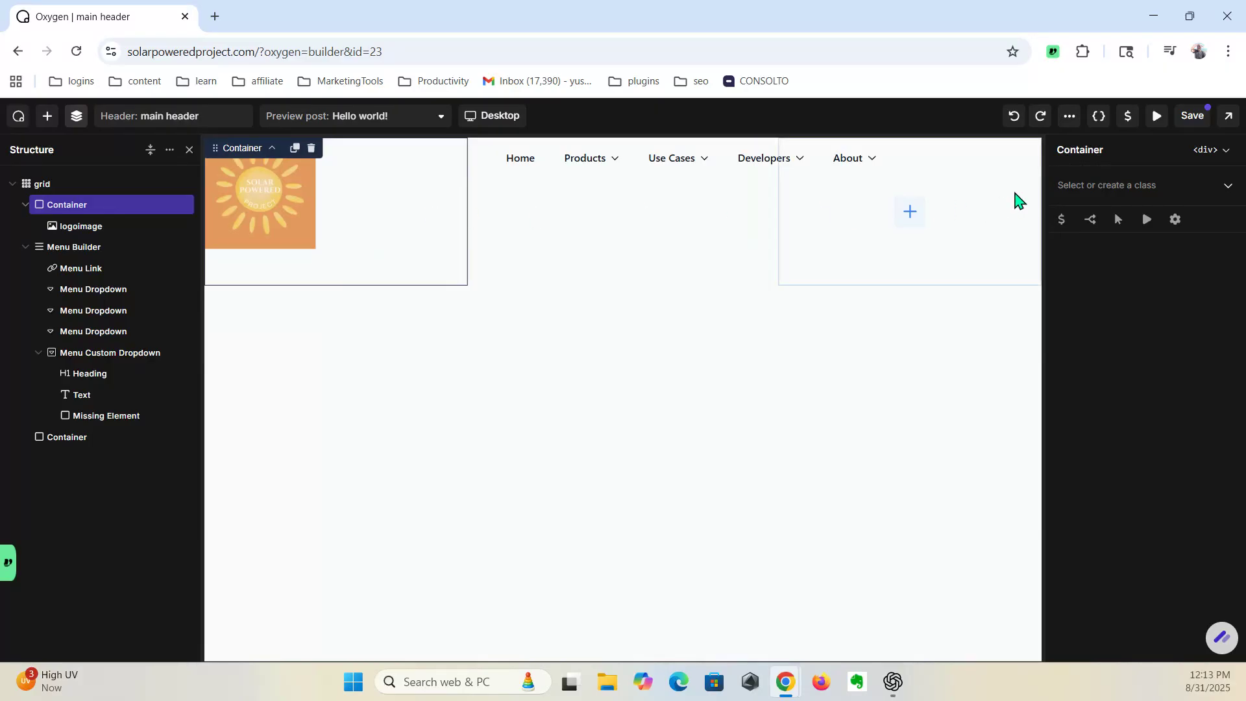
left_click(1096, 184)
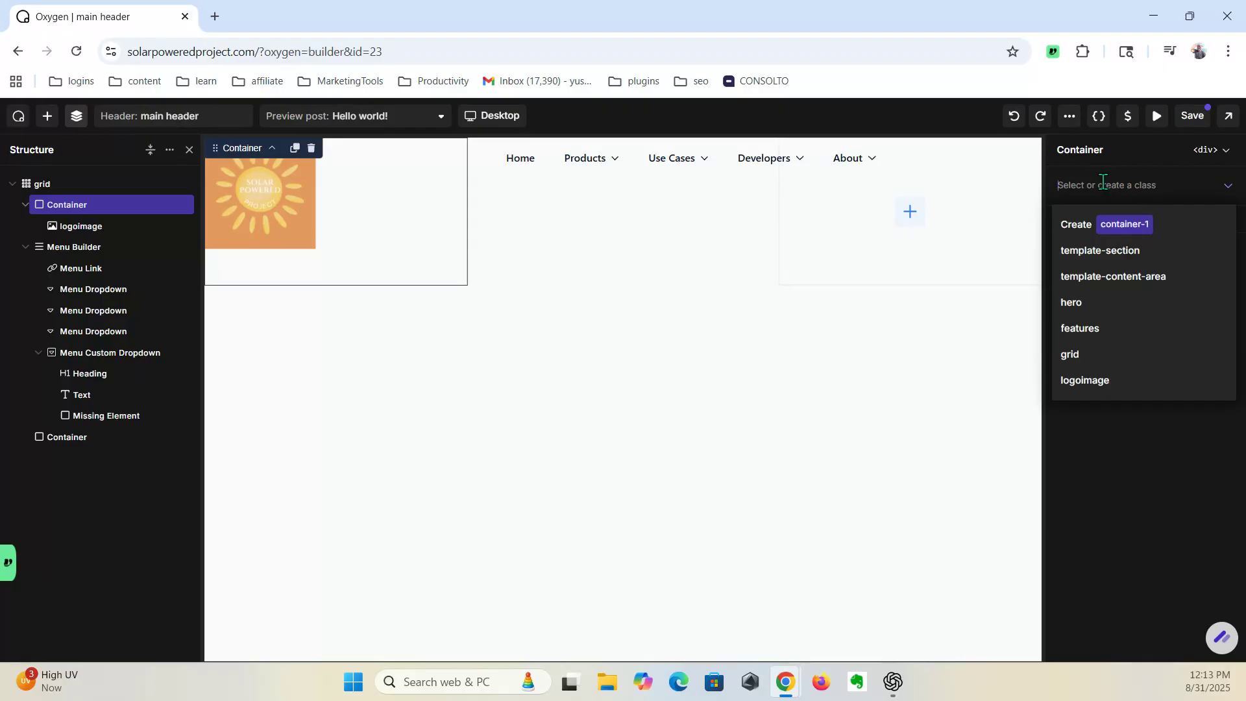
type("logo")
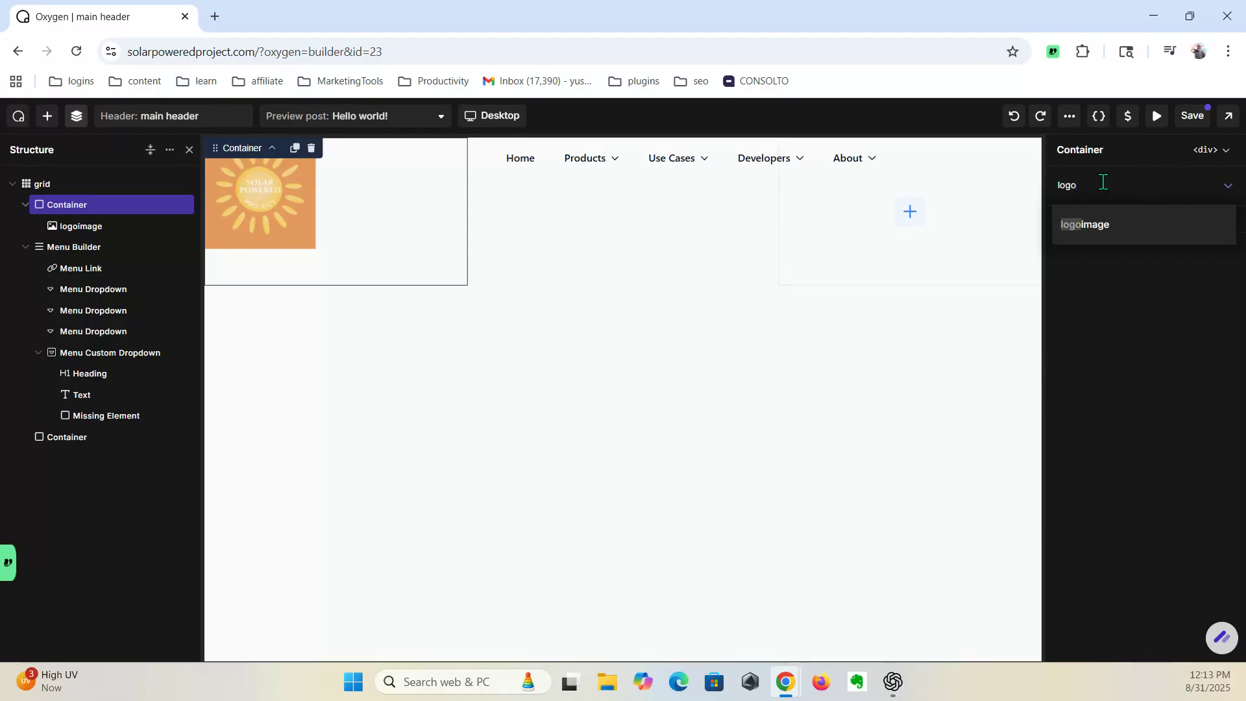
type("containger")
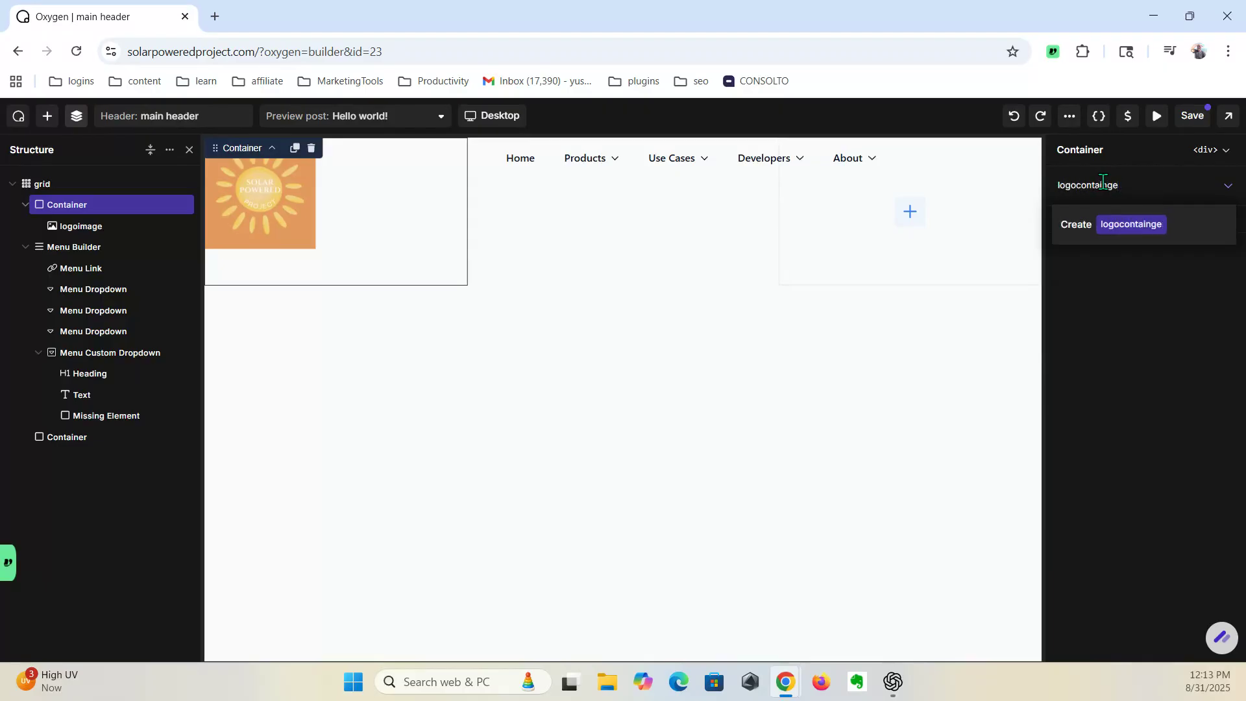
key("BackSpace")
key("BackSpace")
key("BackSpace")
key("BackSpace")
key("BackSpace")
key("BackSpace")
key("BackSpace")
key("BackSpace")
key("BackSpace")
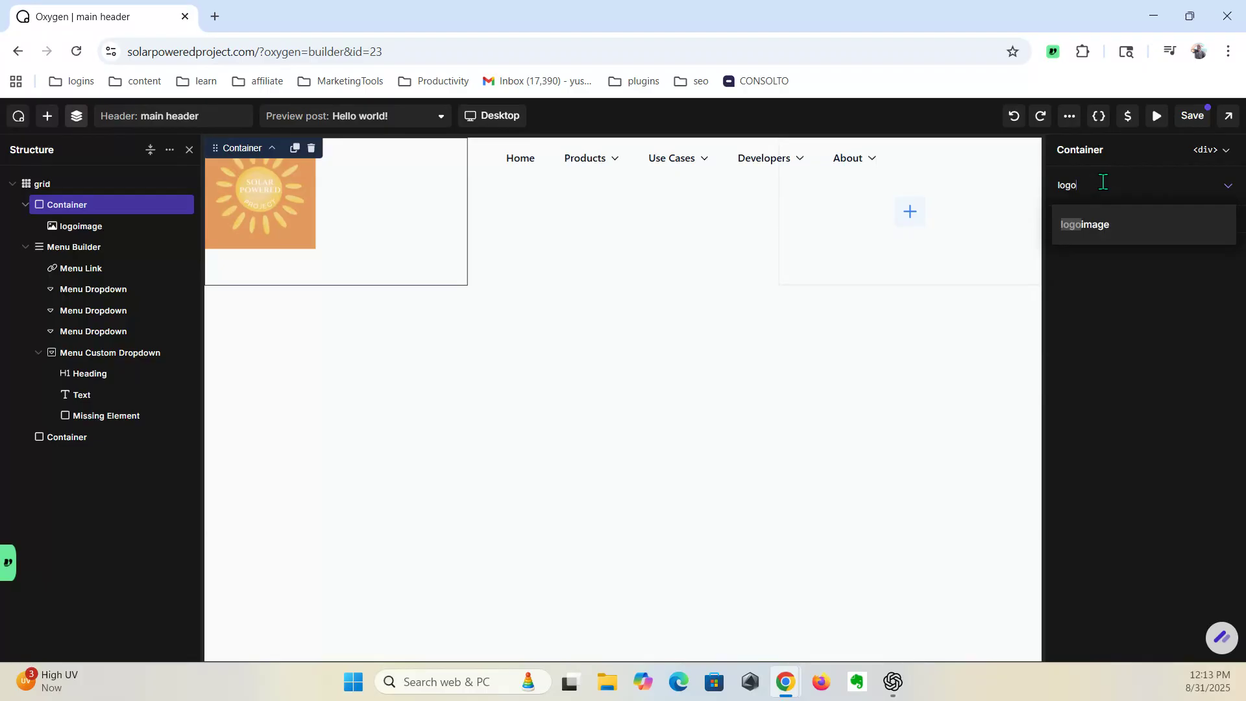
type(")")
key("BackSpace")
type(")")
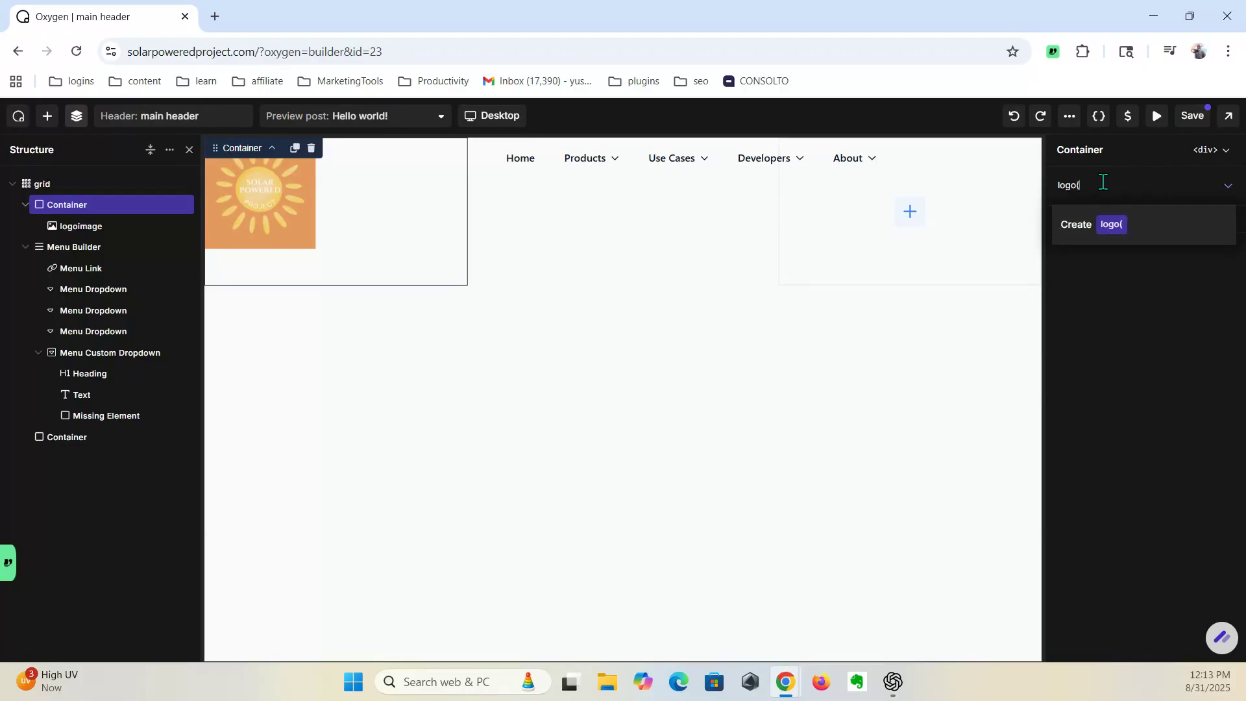
key("BackSpace")
type("_")
key("BackSpace")
type("-container")
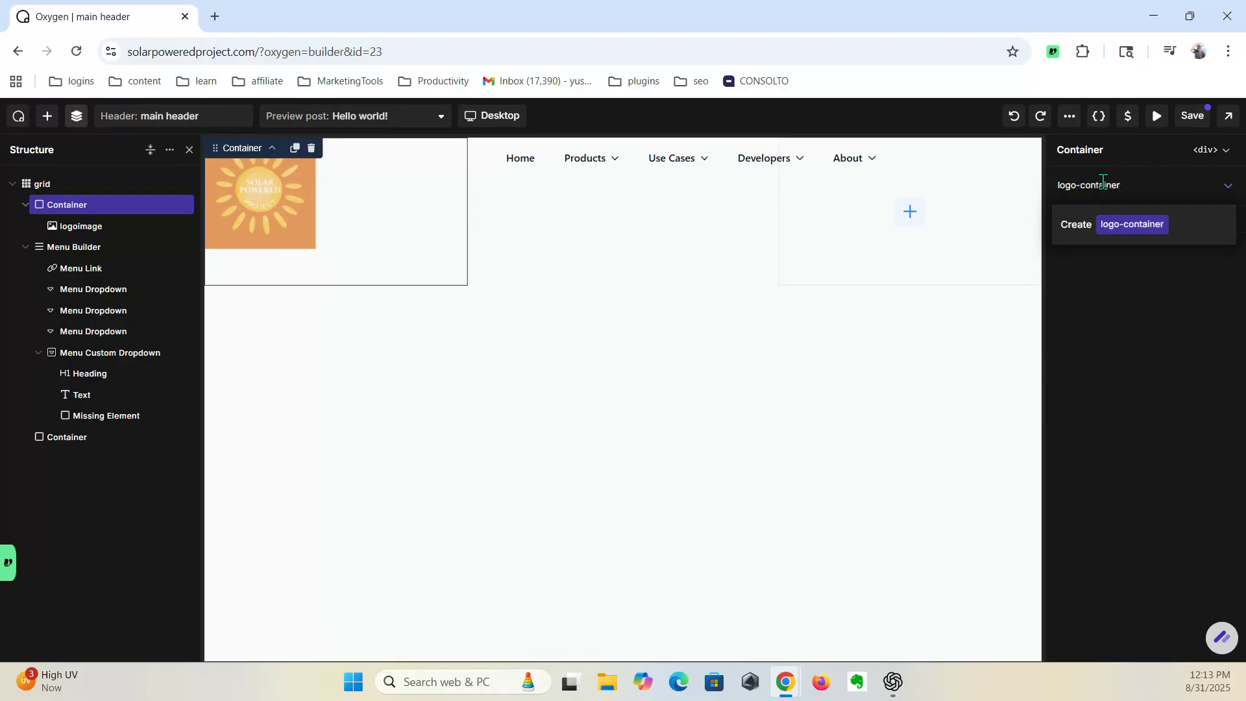
key("Return")
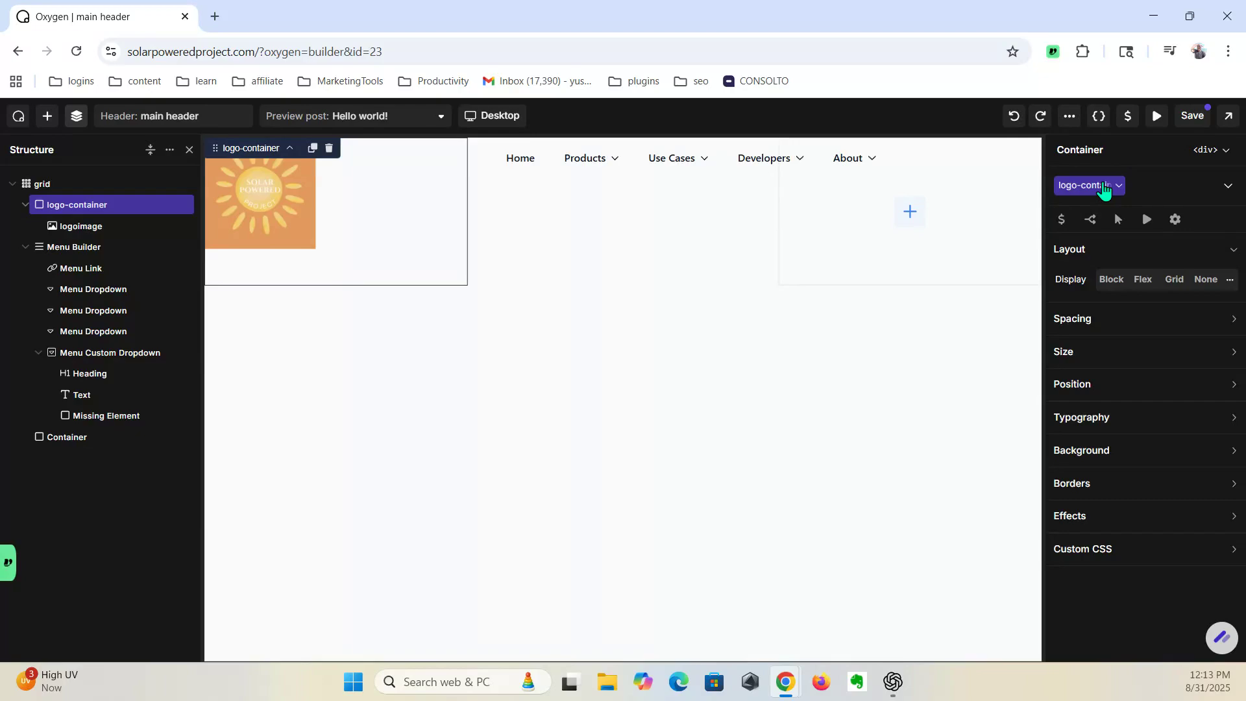
Step: Compare the Block, Flex and Grid displays on the logo-container class and settle on Flex
left_click(1141, 280)
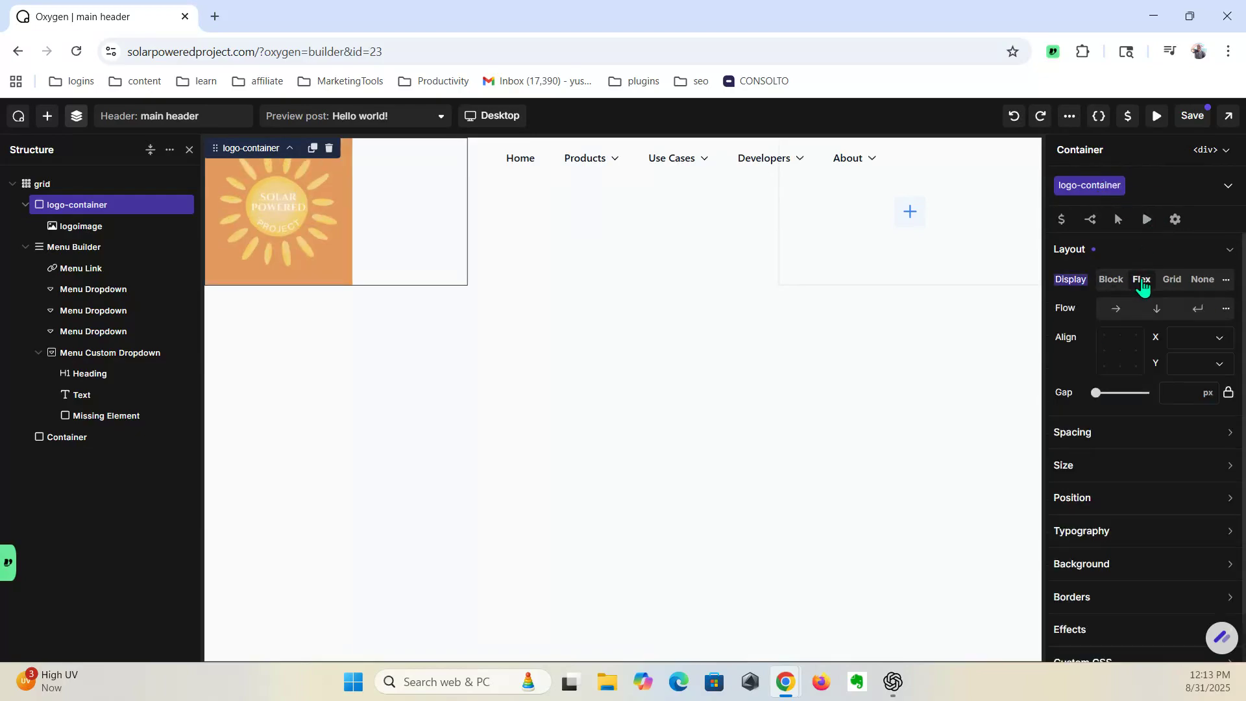
left_click(1112, 284)
left_click(1145, 283)
left_click(1172, 280)
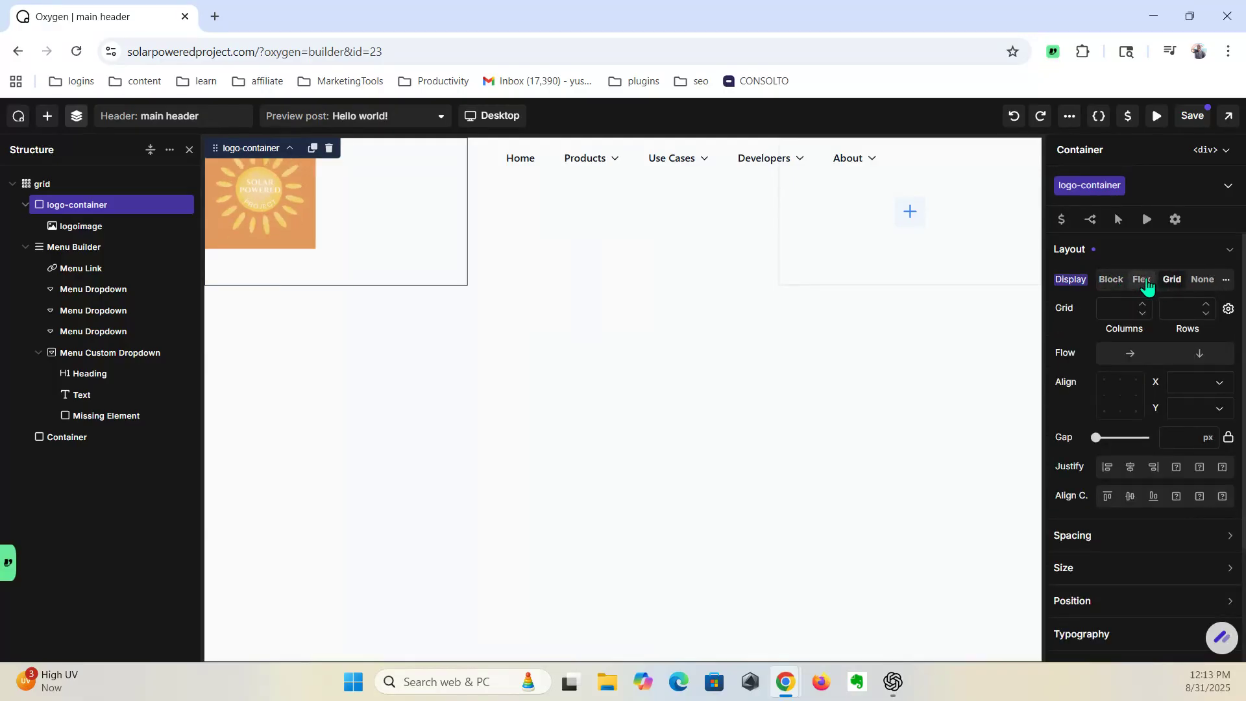
left_click(1144, 281)
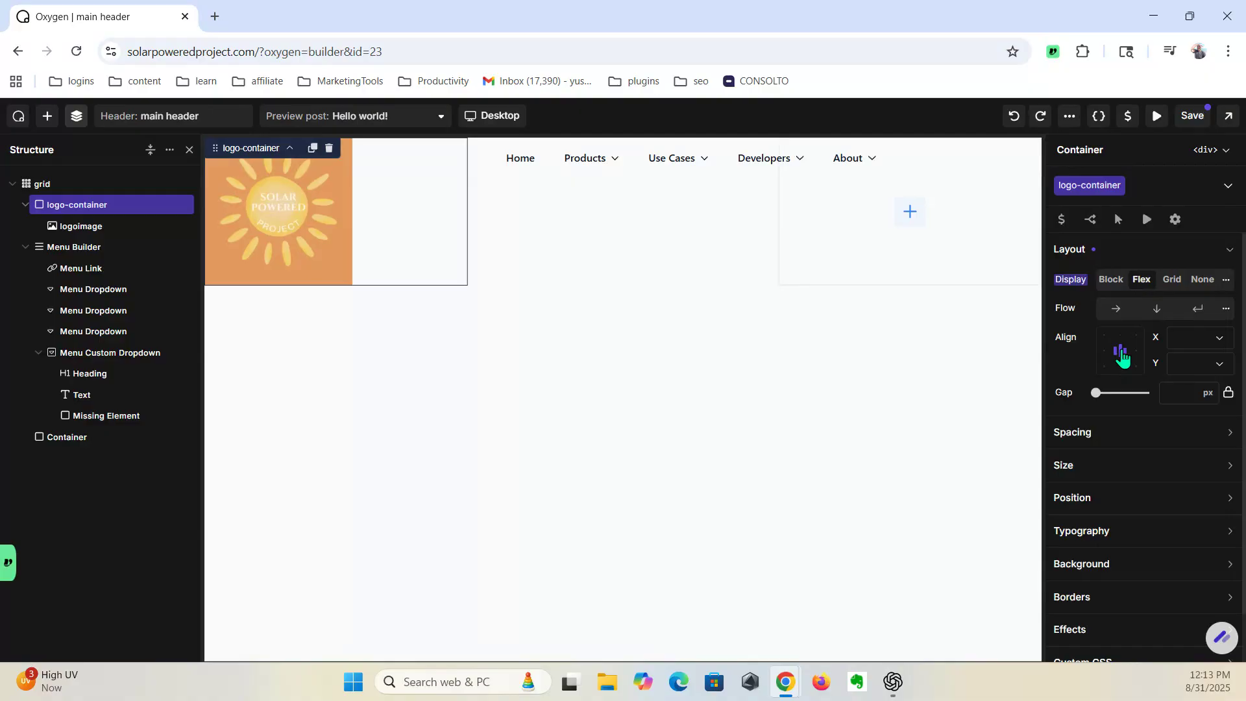
Step: Try centered alignments on the logo-container class and settle on X Left and Y Top
scroll(1097, 484, "down", 1)
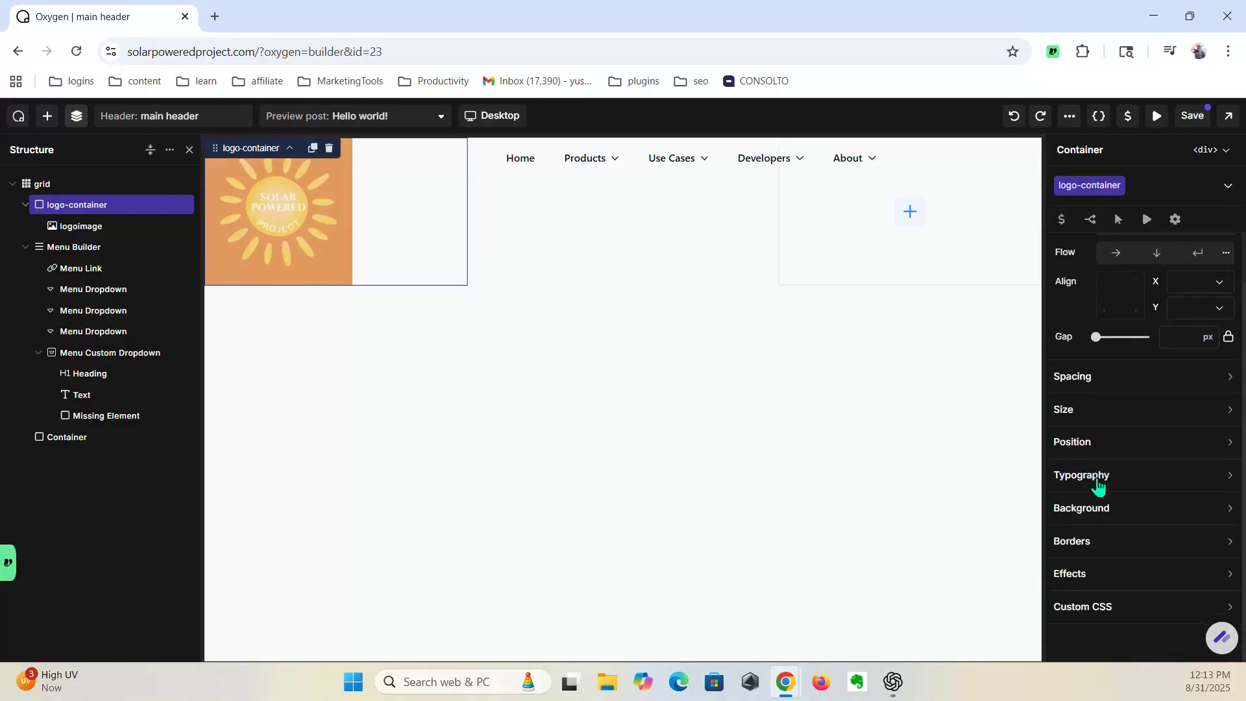
scroll(1097, 483, "up", 1)
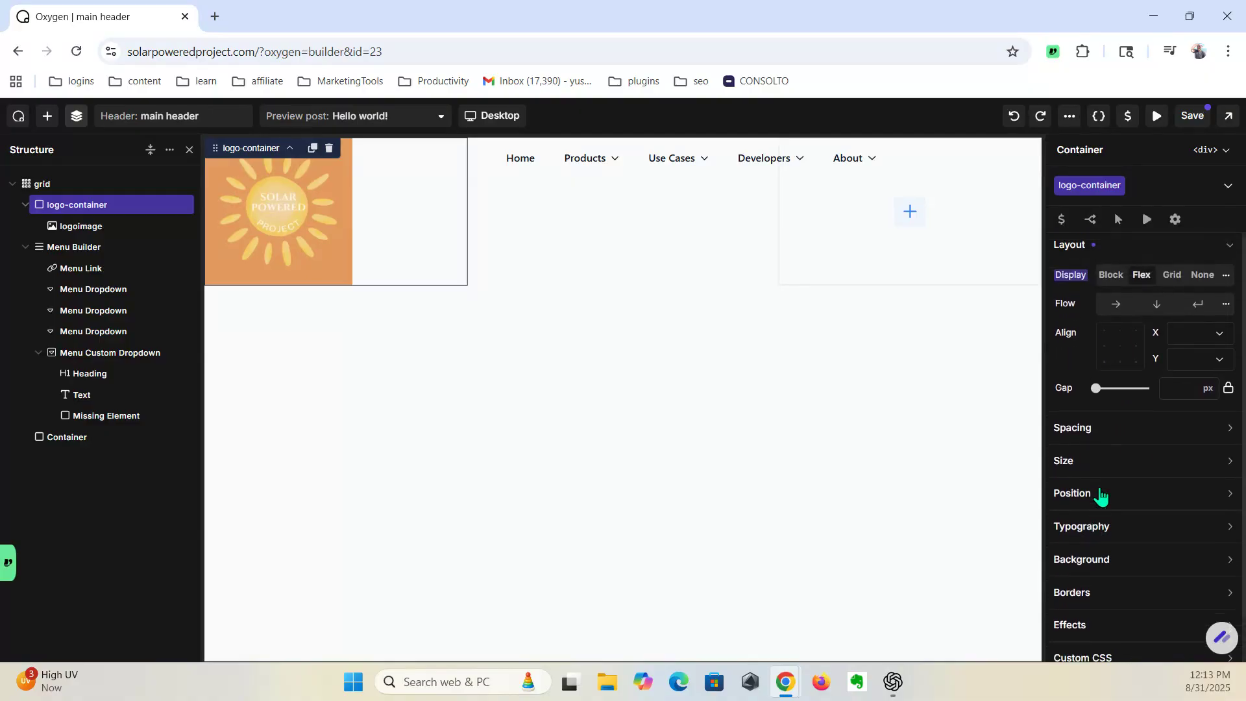
left_click(1123, 355)
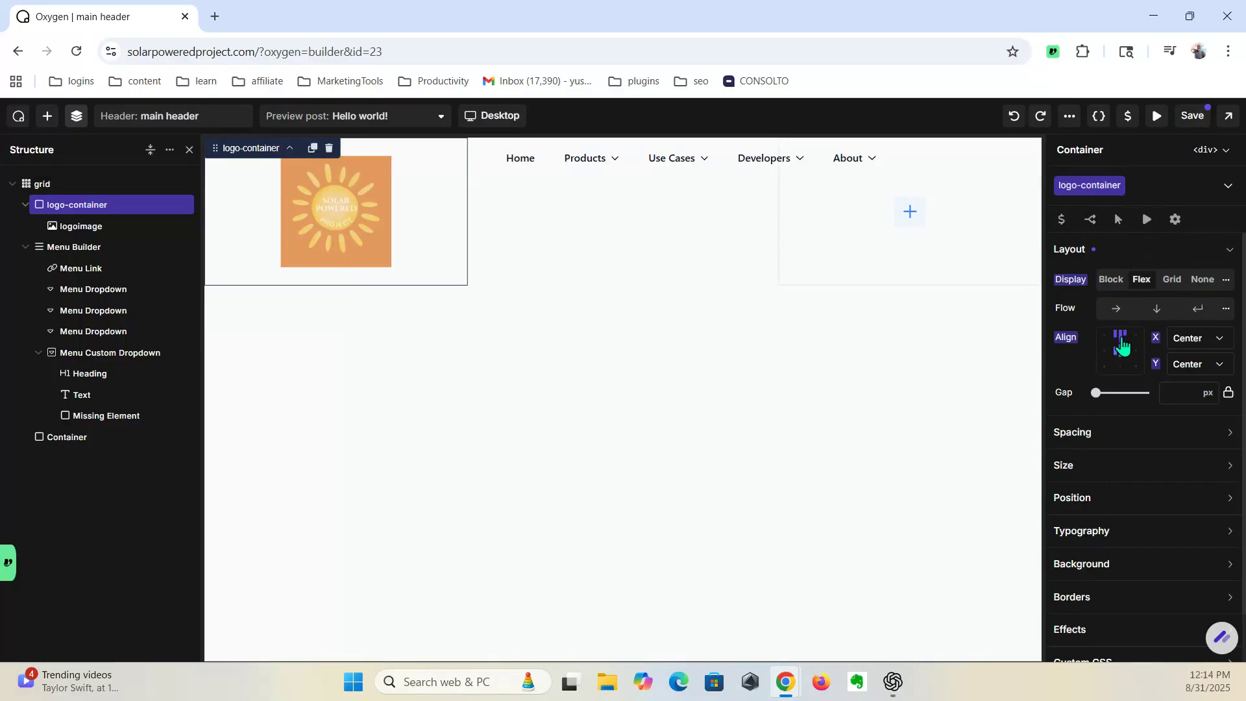
left_click(1122, 338)
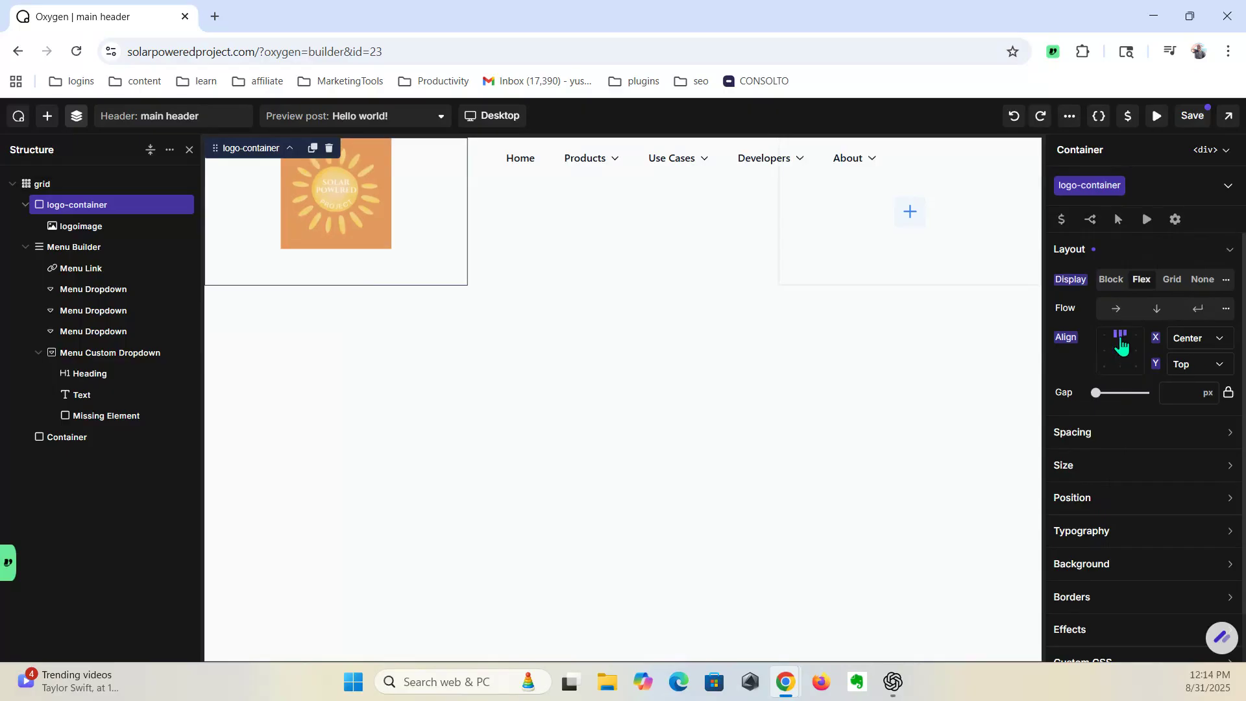
left_click(1106, 339)
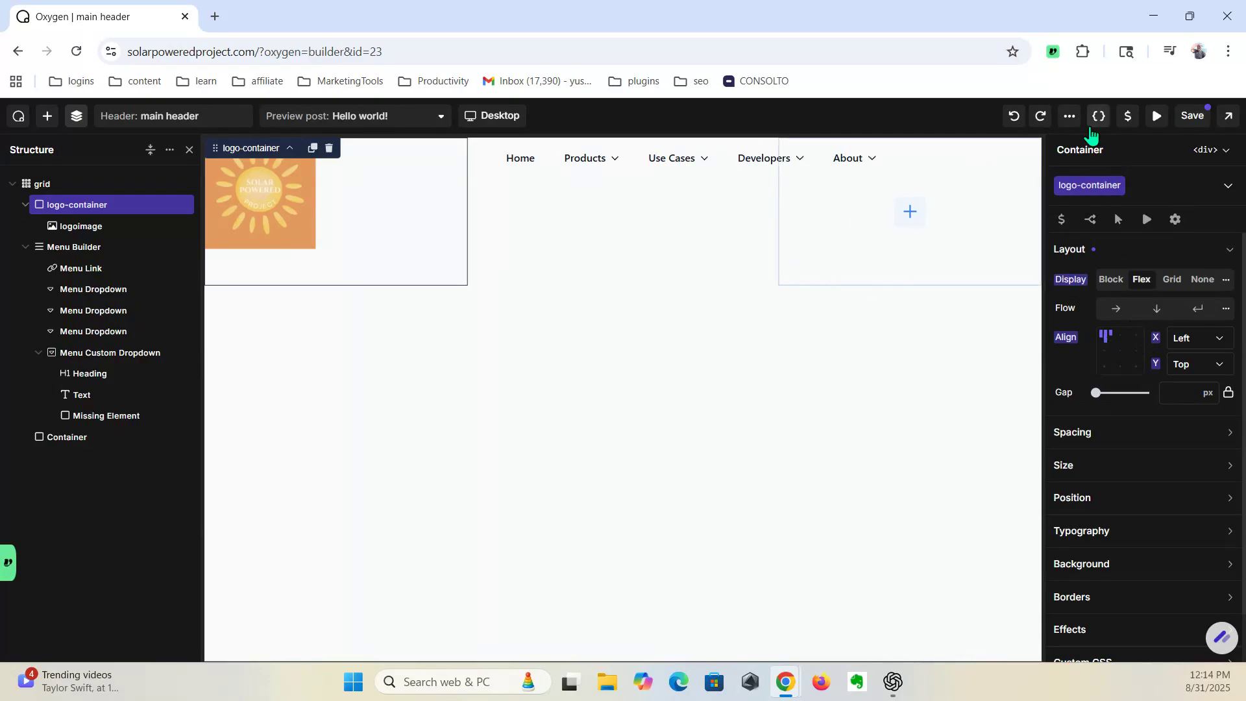
Step: Preview the header without the builder interface, return to editing and select the Menu Builder element
left_click(1157, 116)
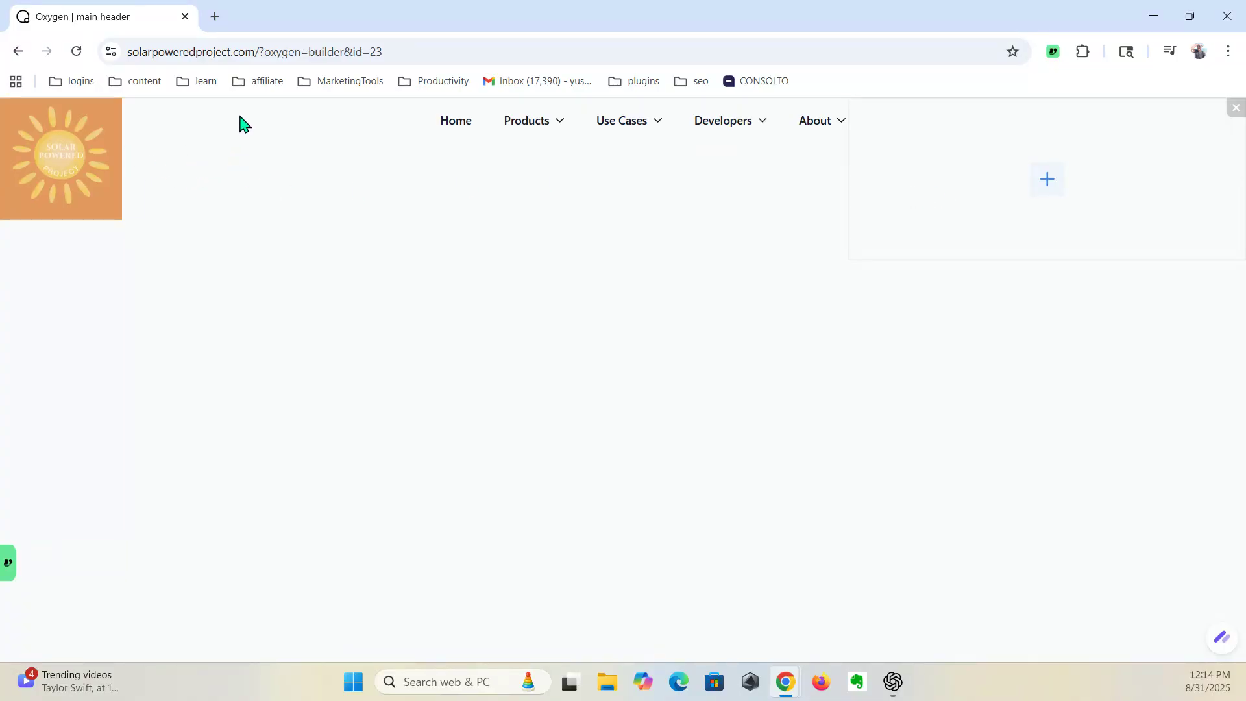
left_click(1229, 110)
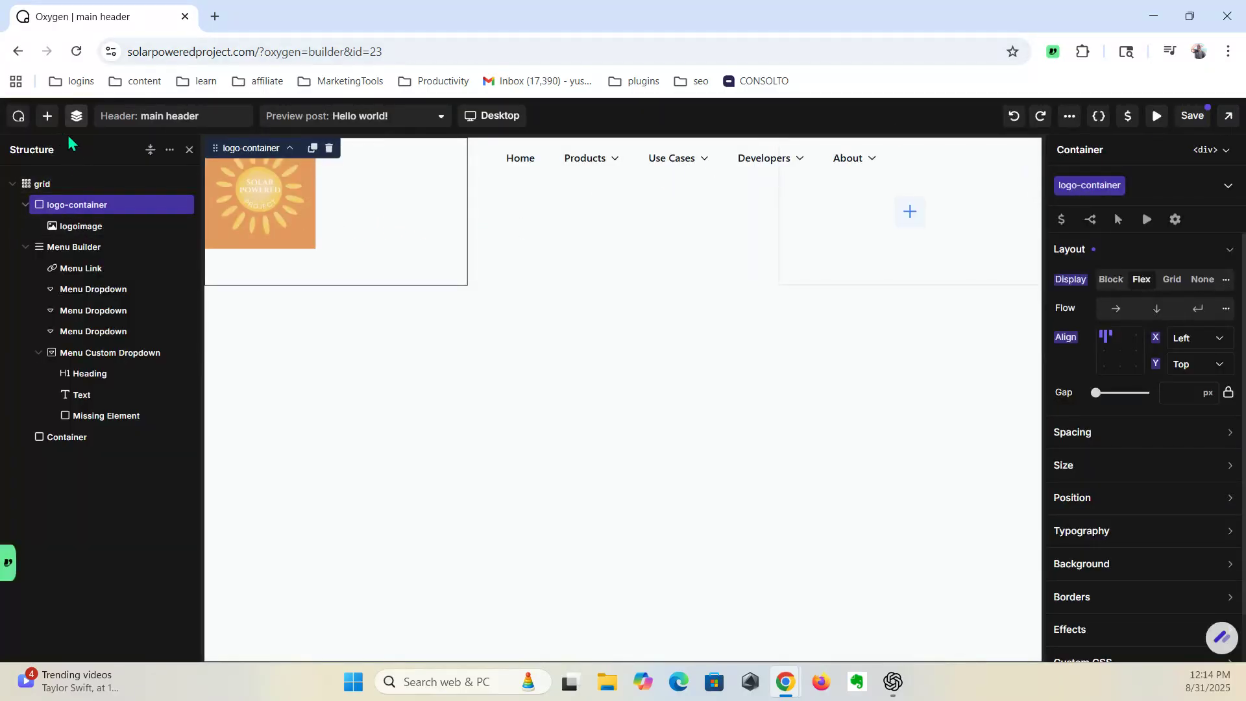
left_click(534, 248)
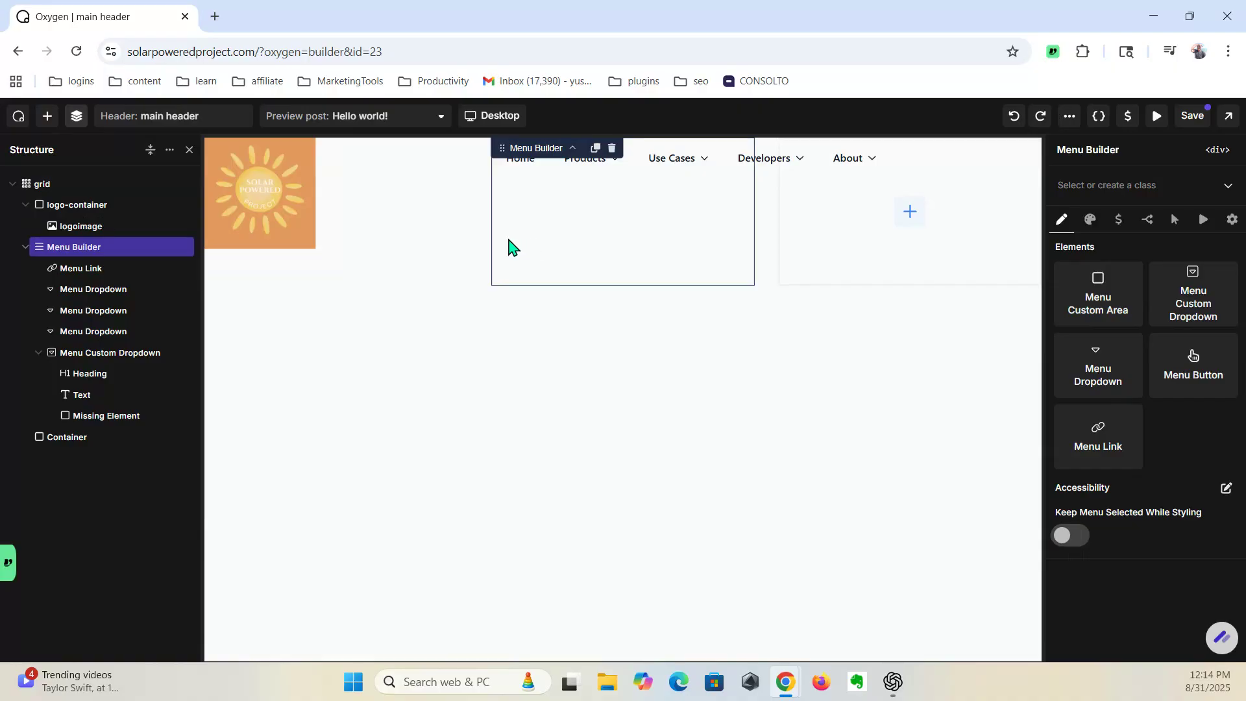
Step: Add a Container to the grid and place it between the logo-container and the Menu Builder
left_click(46, 115)
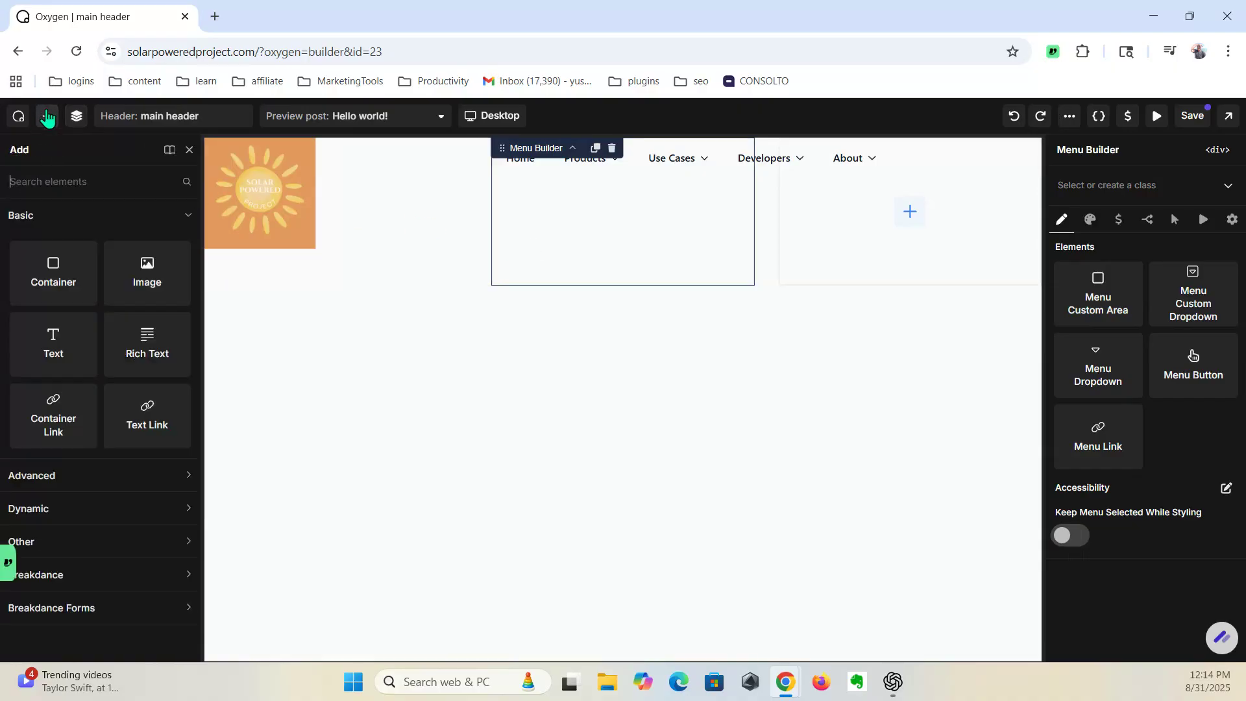
left_click(55, 266)
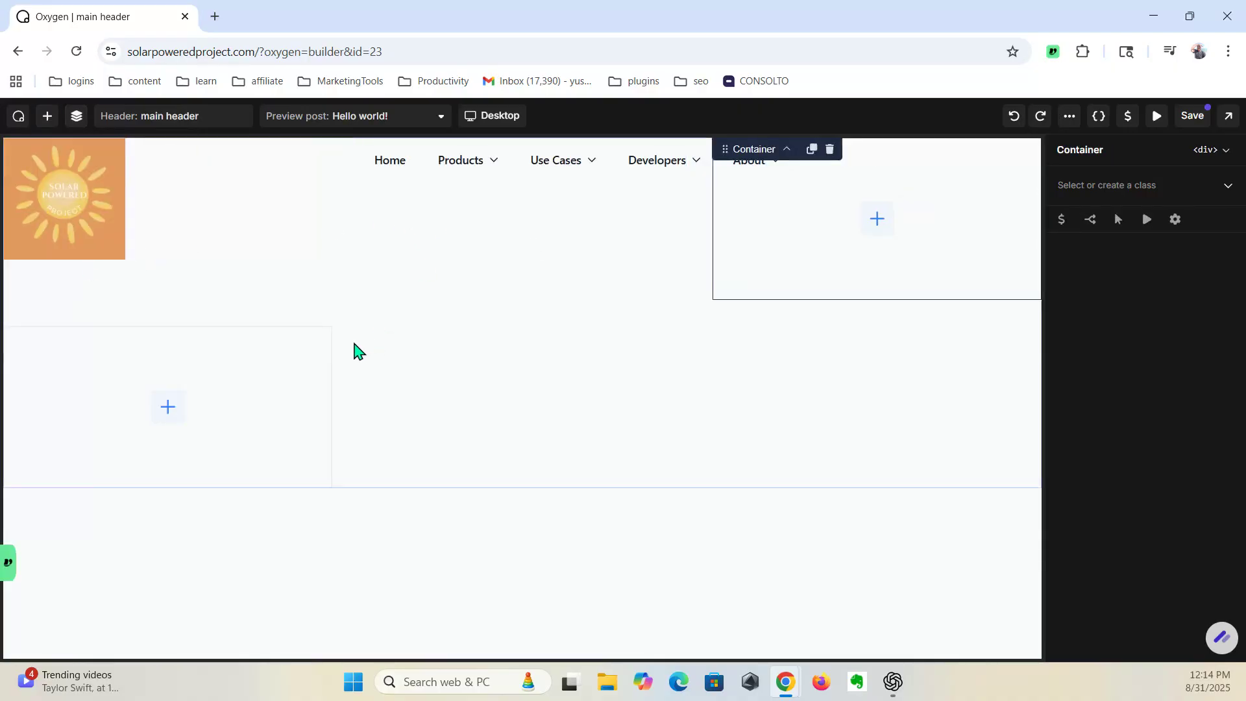
left_click(76, 116)
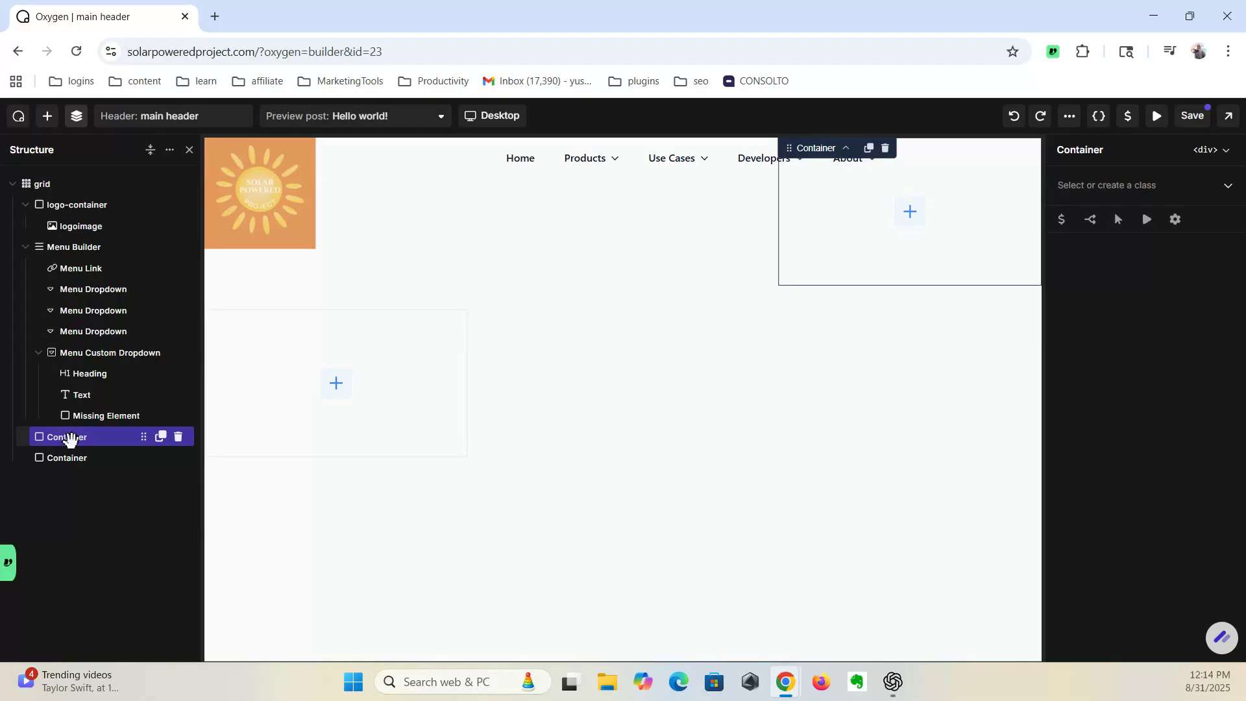
left_click_drag(71, 441, 37, 241)
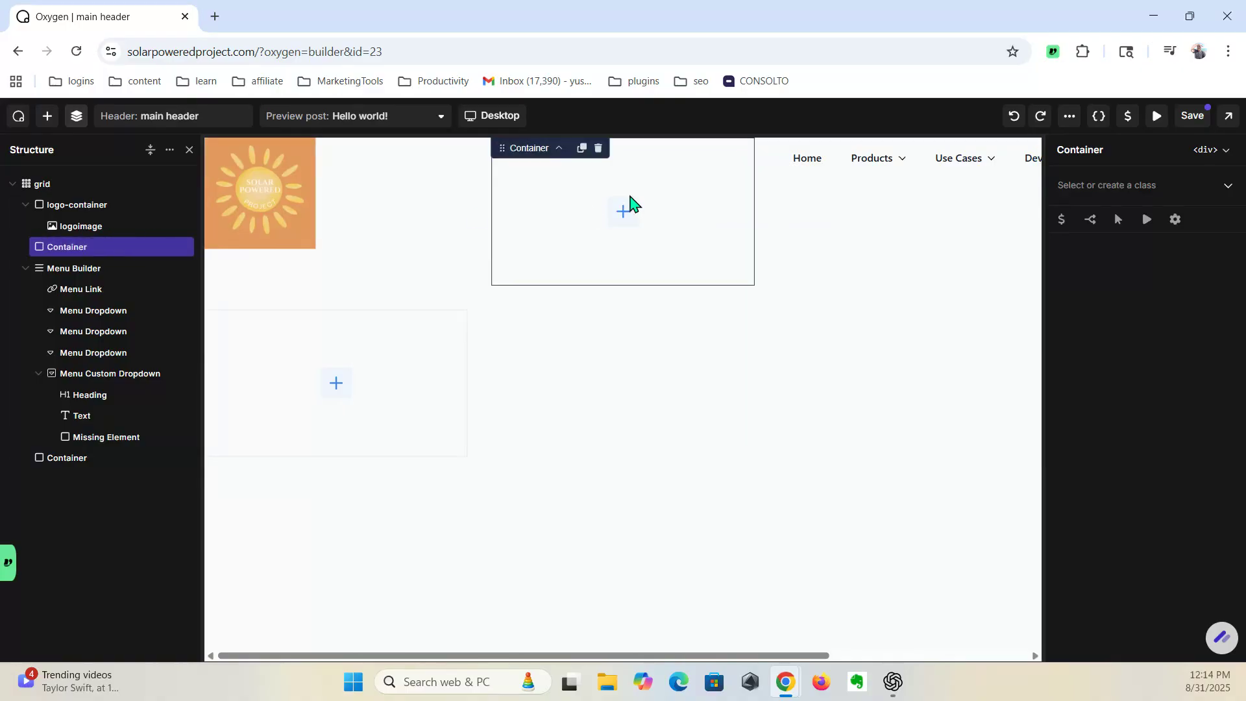
Step: Create a class named menu-container on the new container and nest the Menu Builder inside it
left_click(1140, 186)
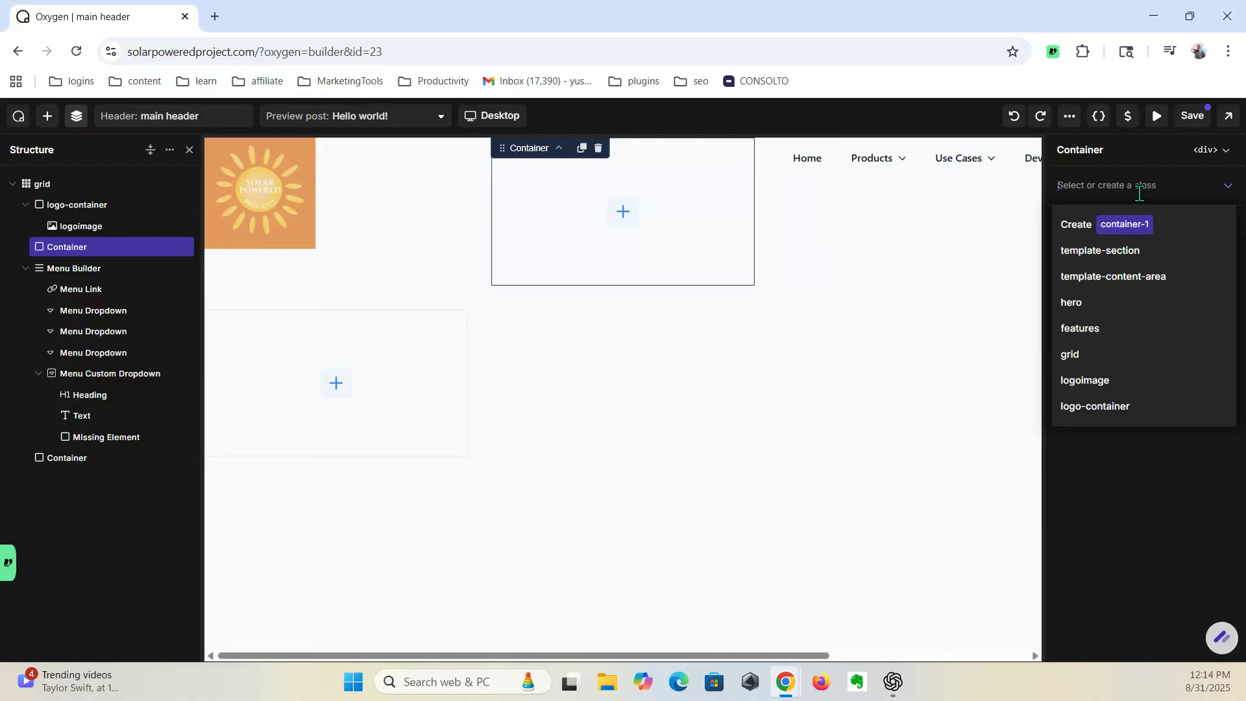
type("menu")
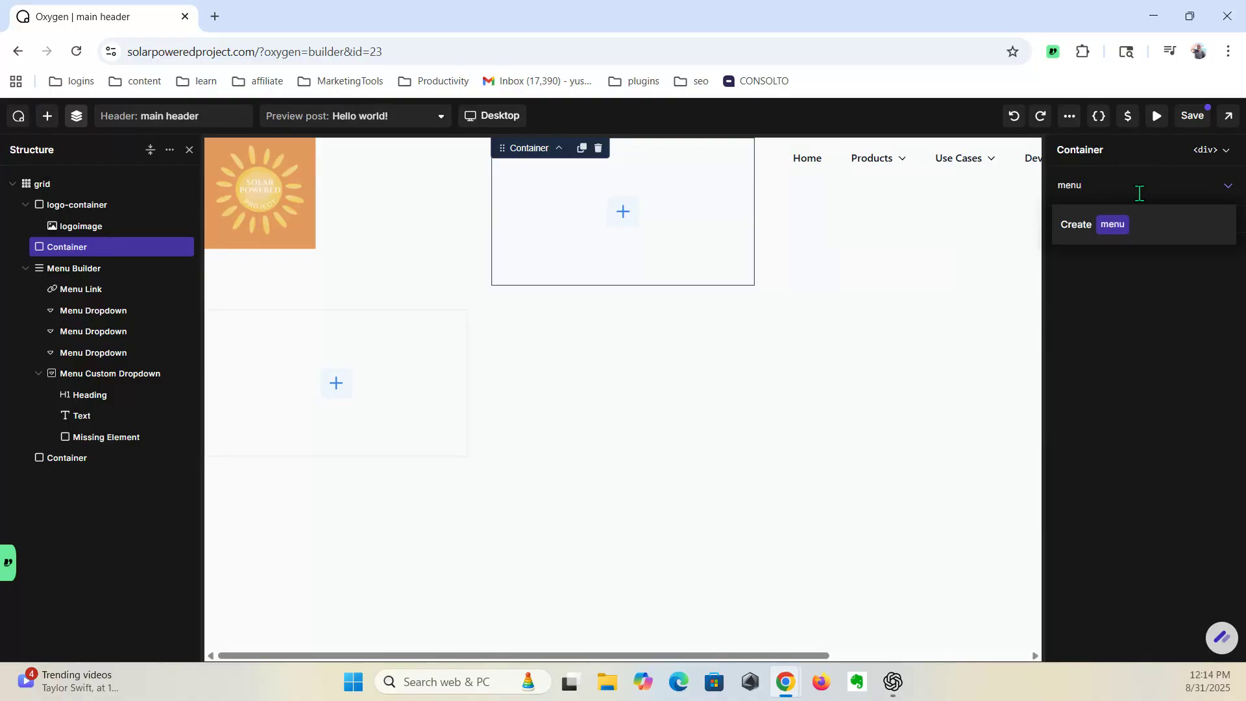
type("-container")
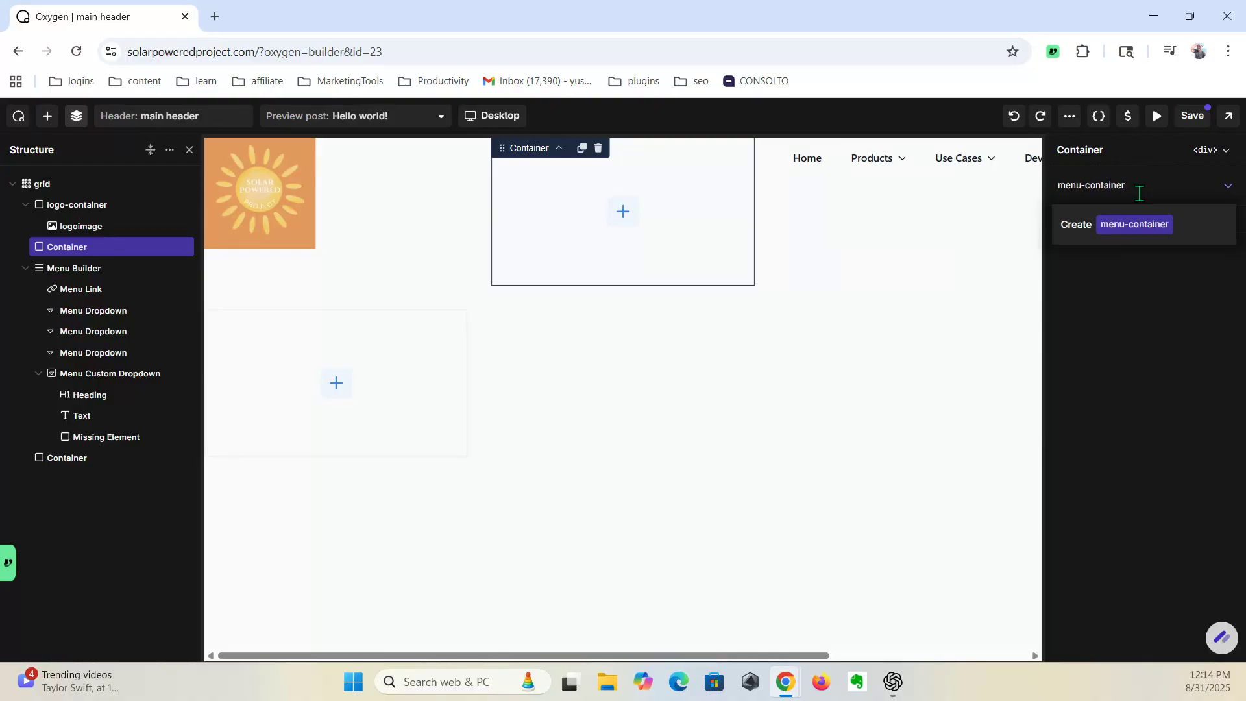
key("Return")
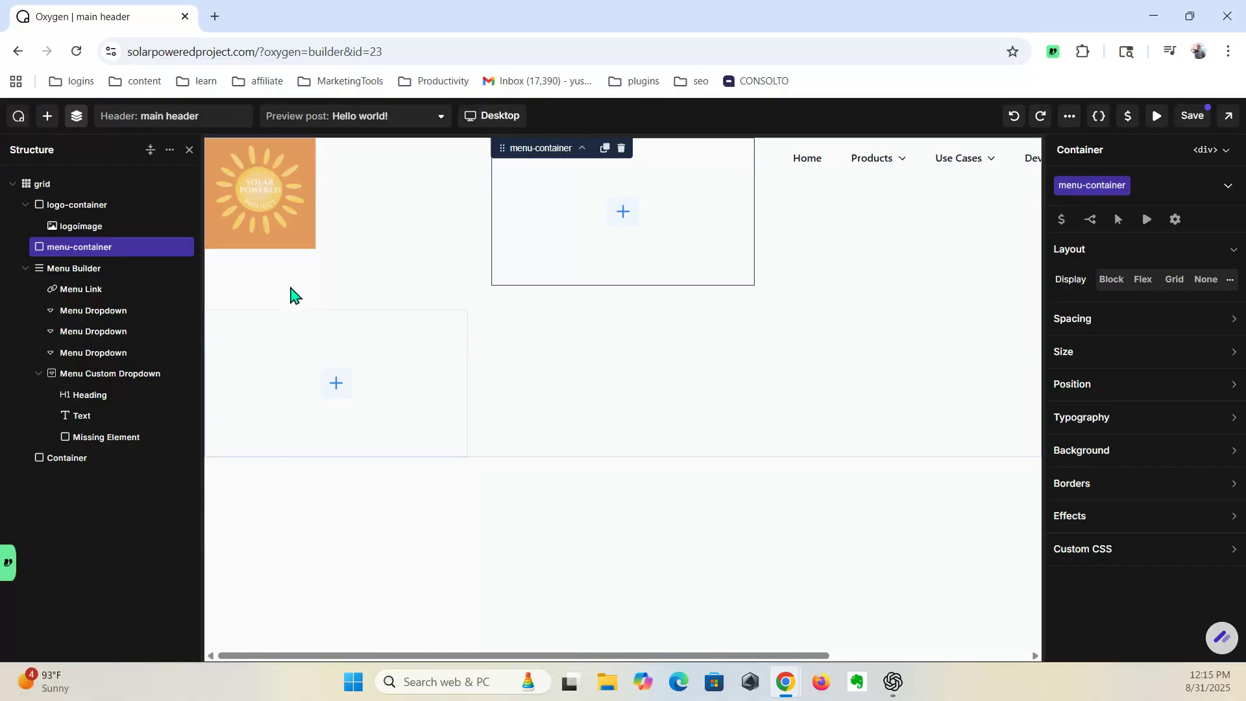
left_click_drag(67, 268, 89, 267)
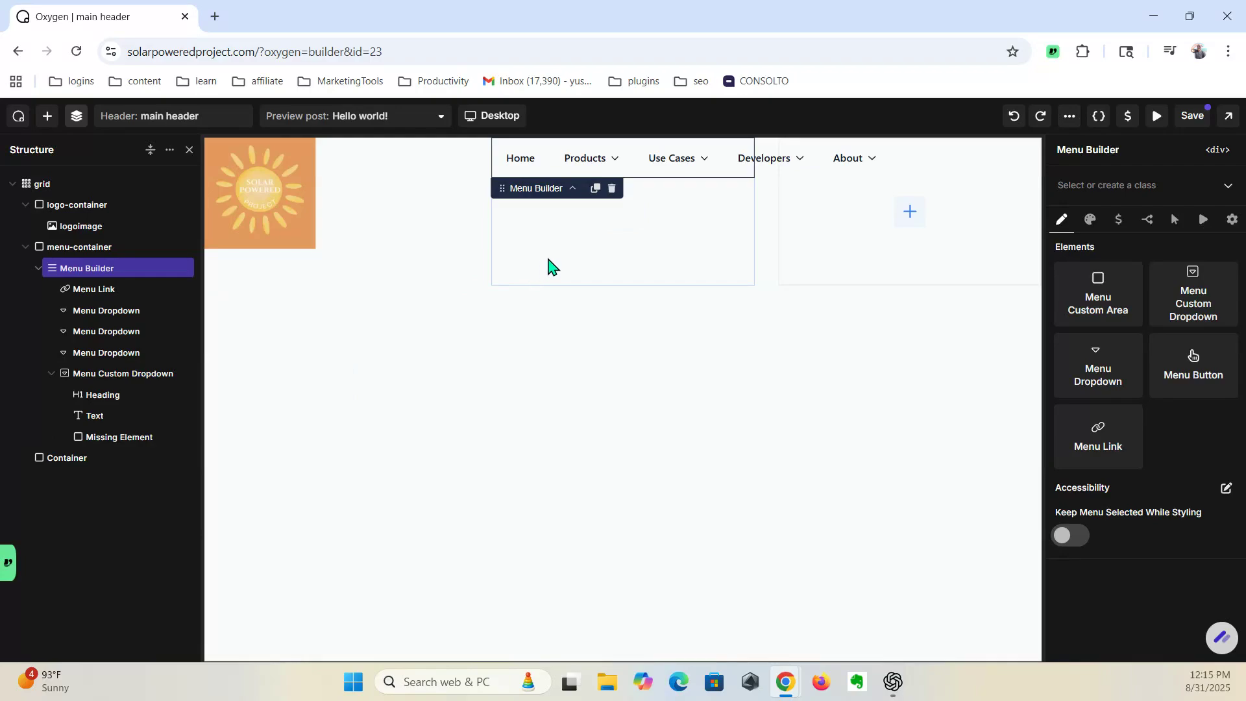
Step: Set the menu-container class to Flex, try the left alignments and centre it on both X and Y
left_click(97, 248)
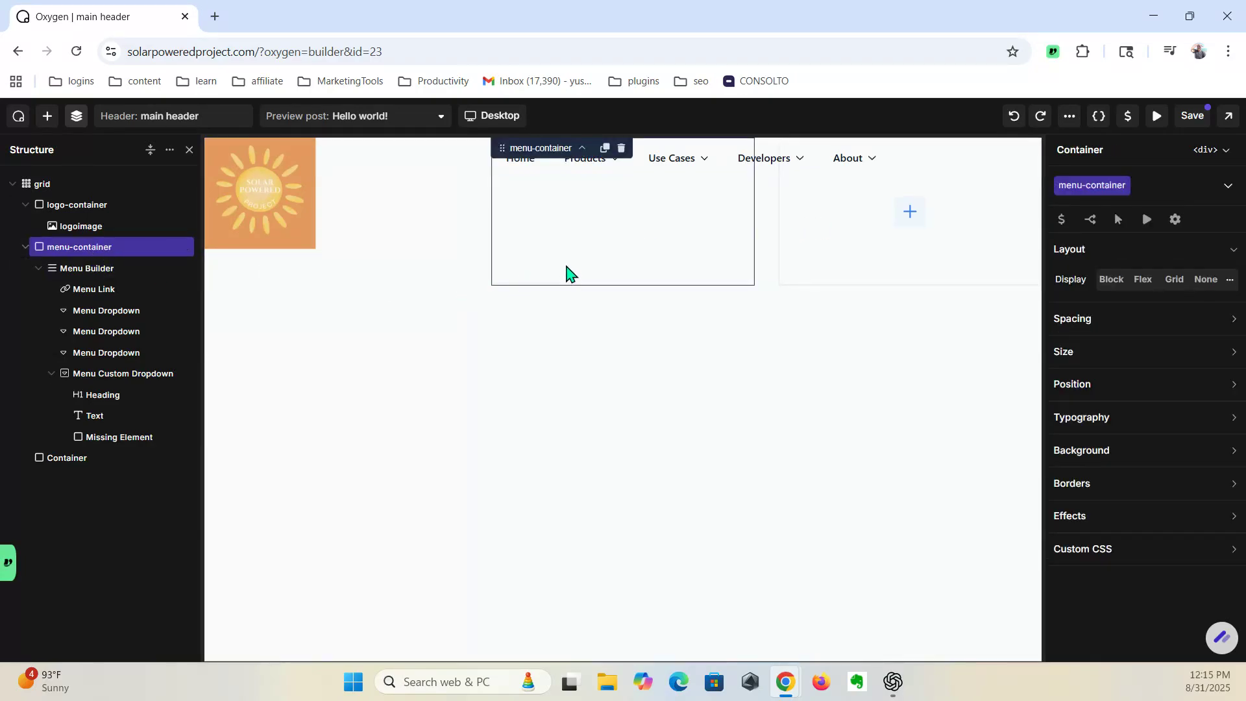
left_click(1142, 279)
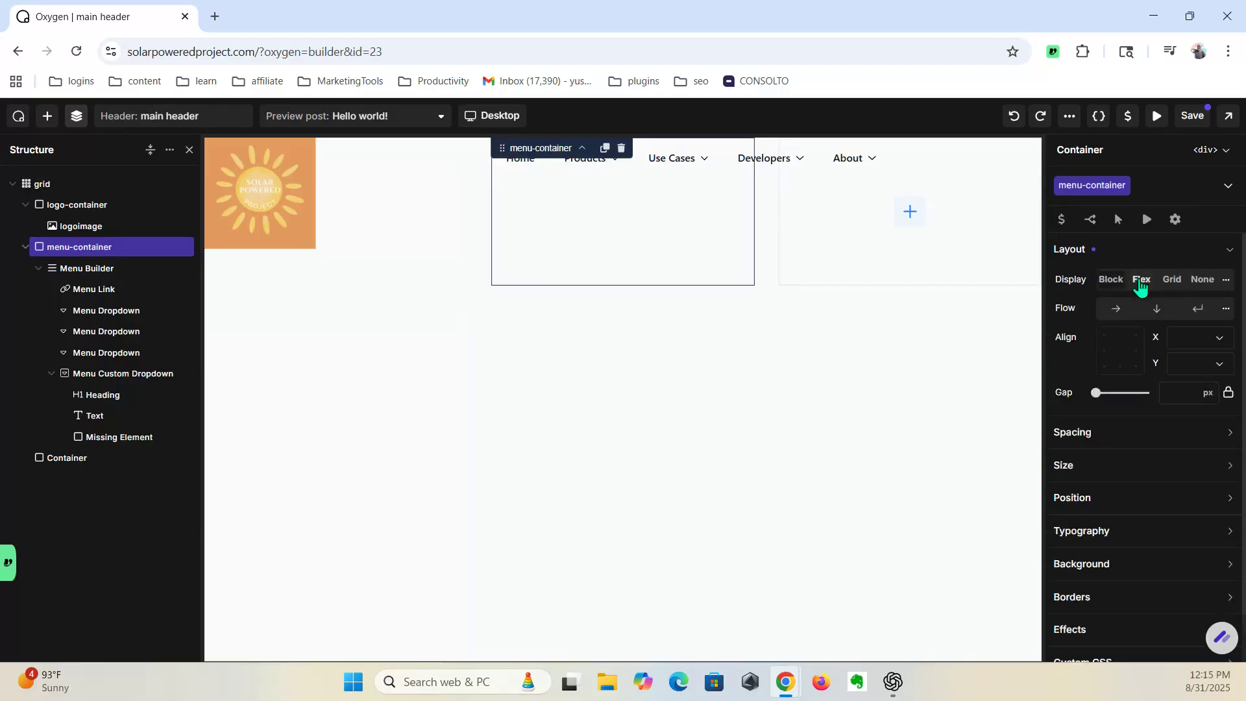
left_click(1105, 353)
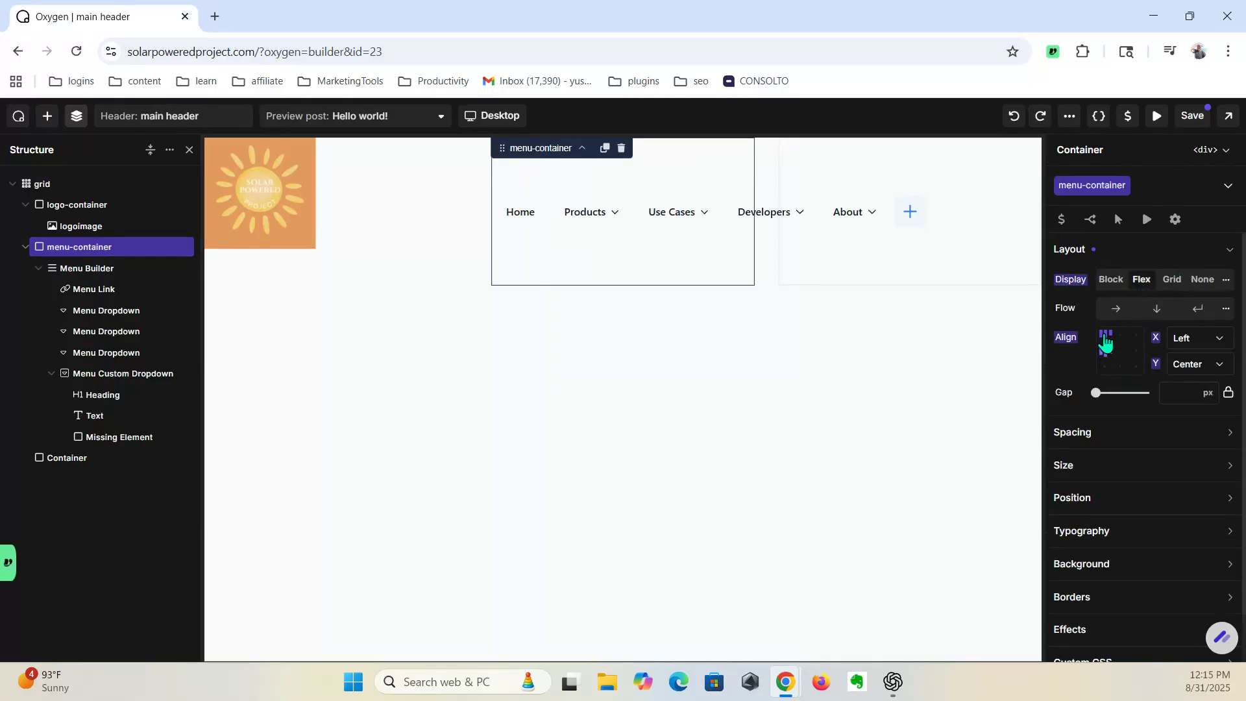
left_click(1106, 338)
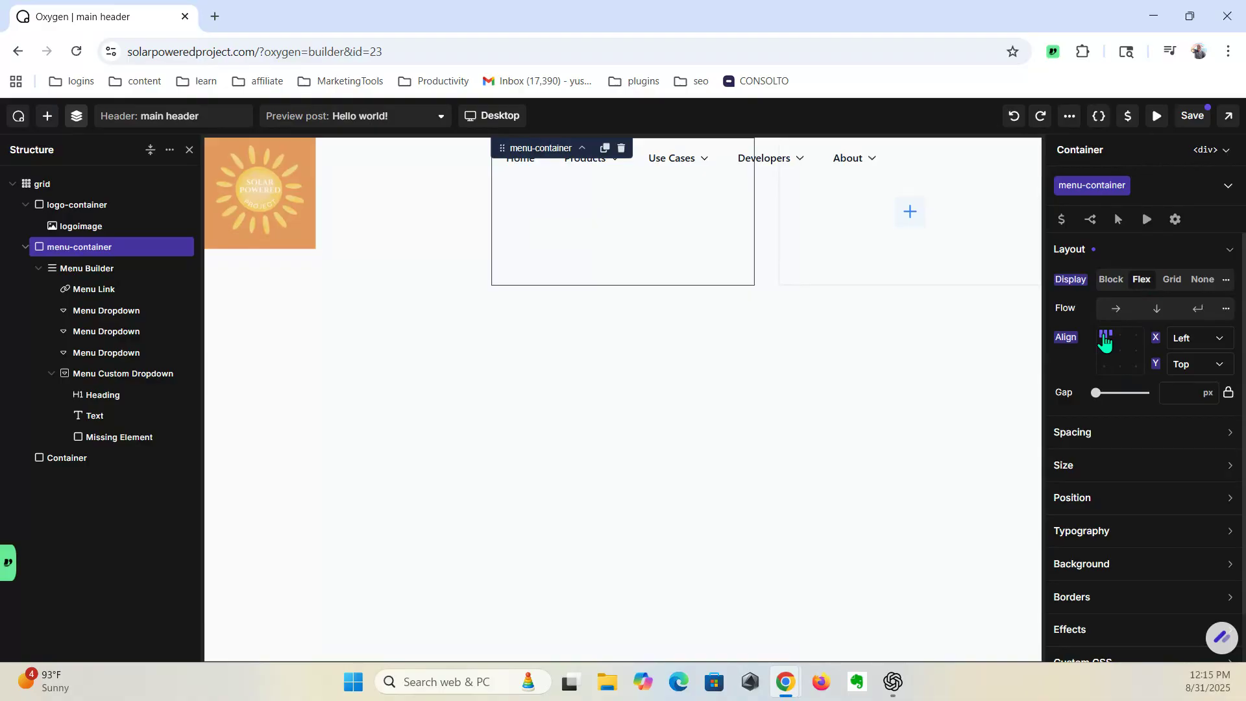
left_click(1121, 352)
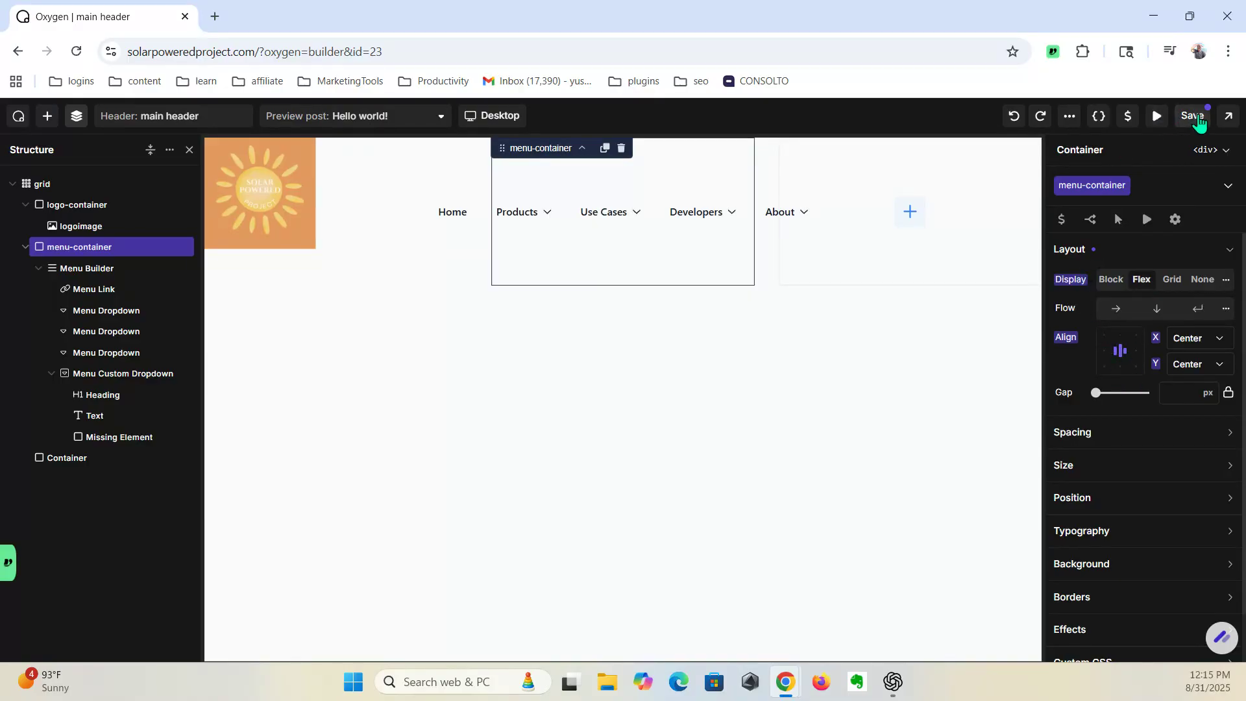
Step: Preview the header, change the menu-container alignment to X Center and Y Top, and preview it again
left_click(1156, 117)
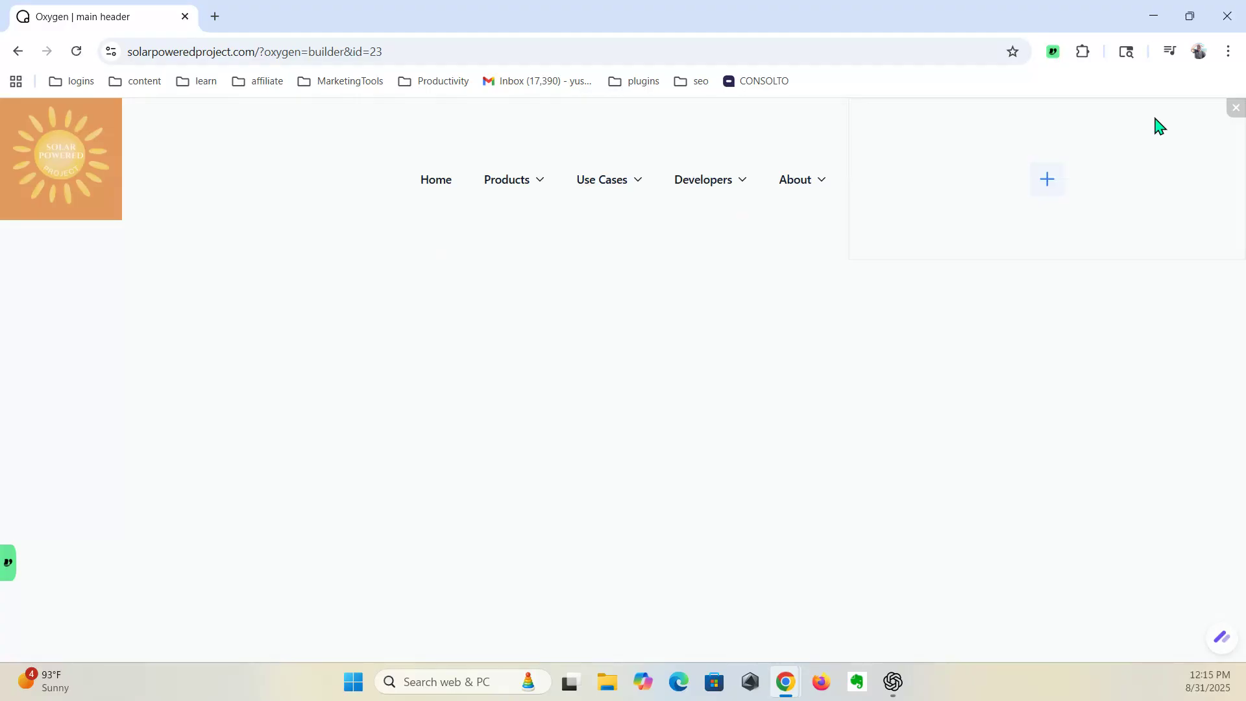
left_click(1230, 115)
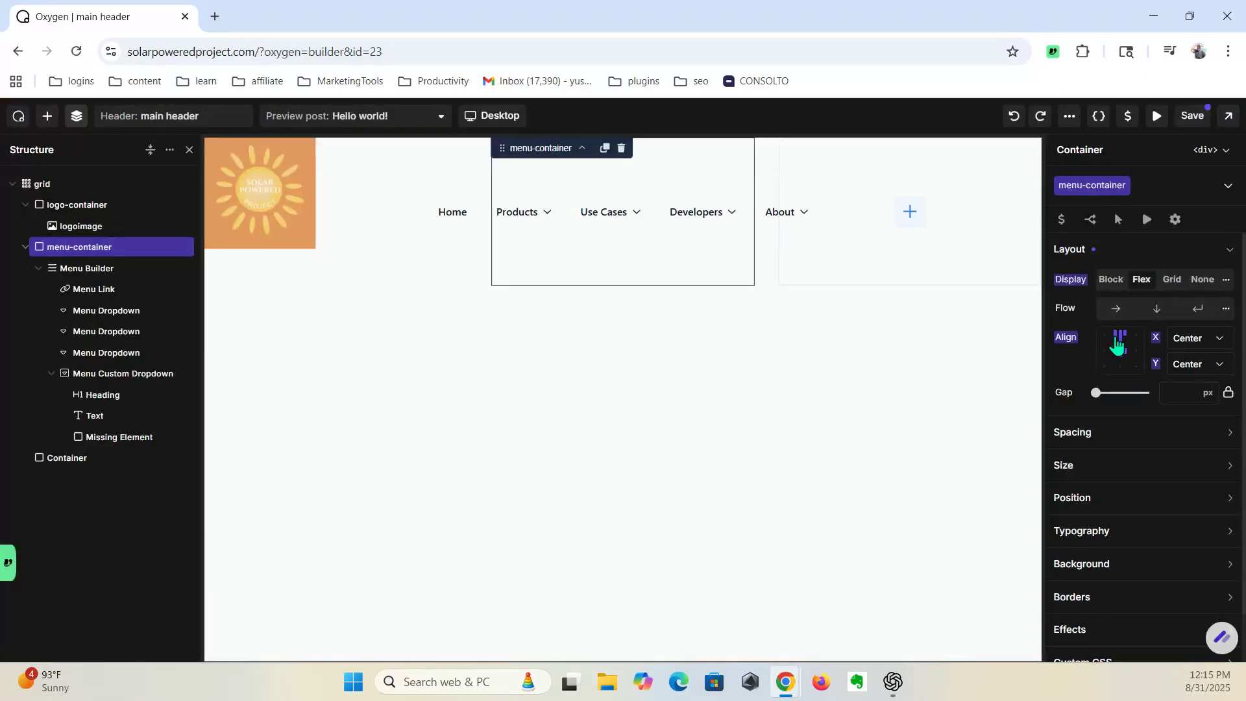
left_click(1156, 116)
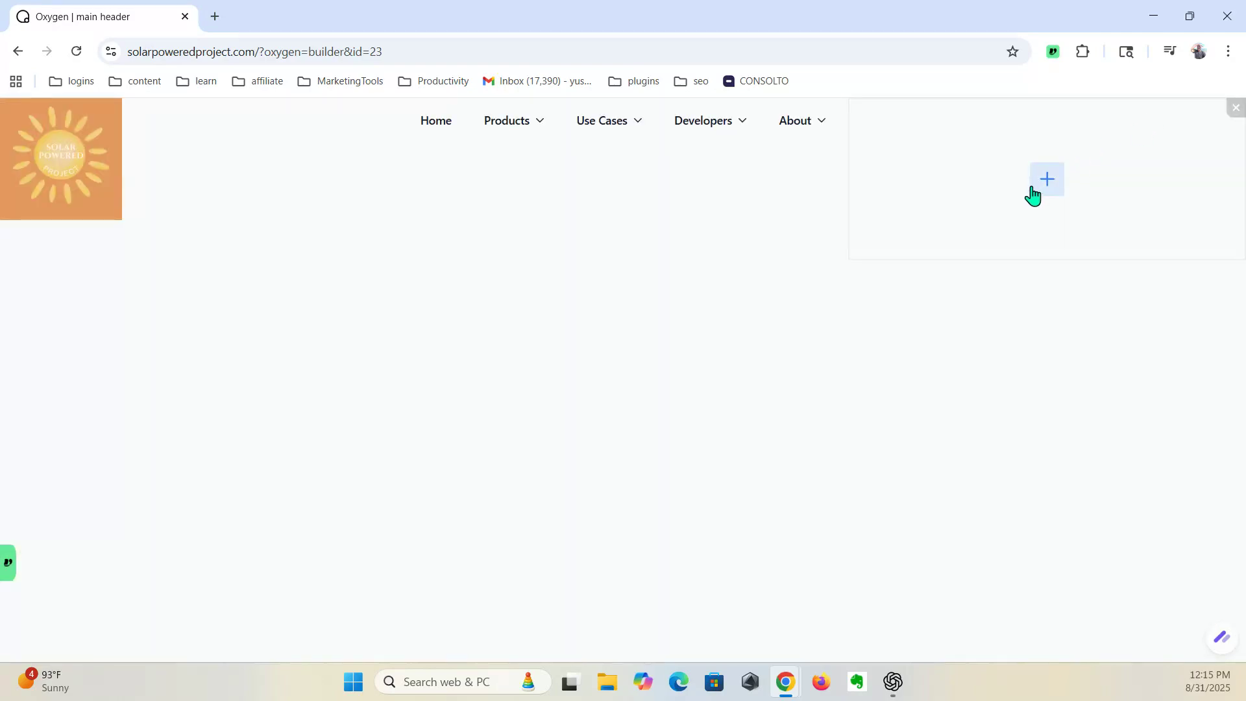
left_click(1234, 109)
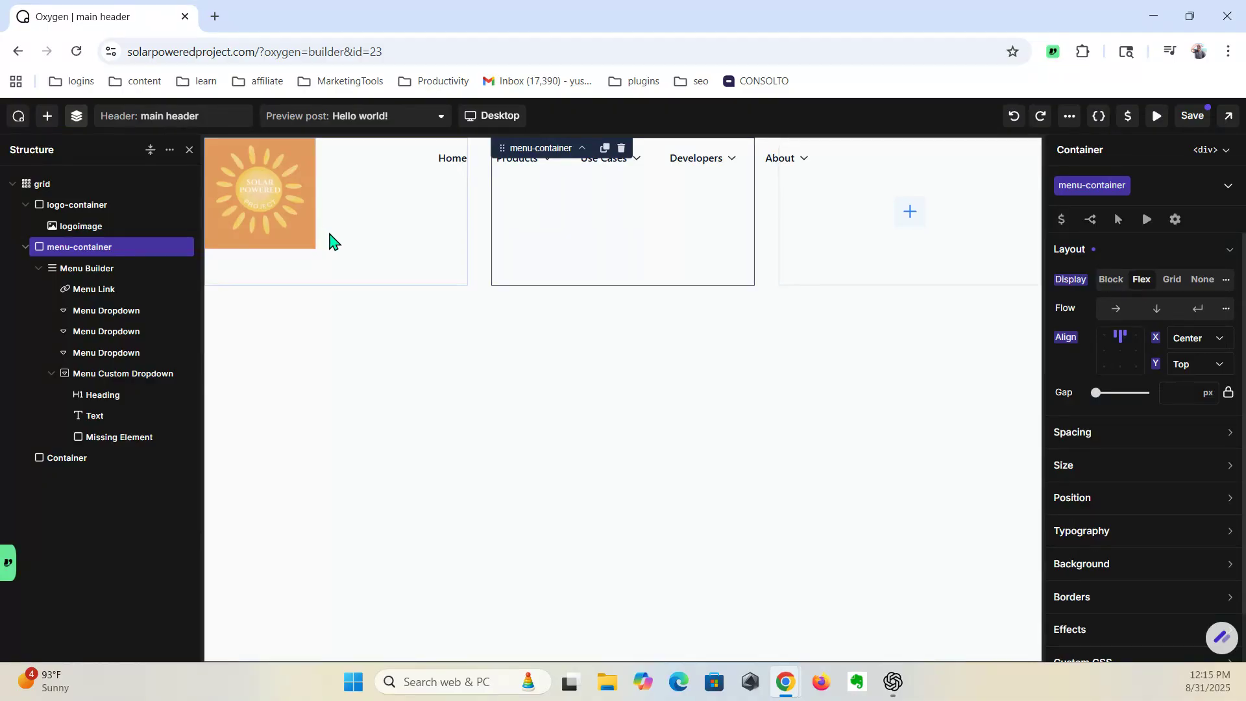
Step: Search the elements for a Button and add it to the empty third container
left_click(874, 249)
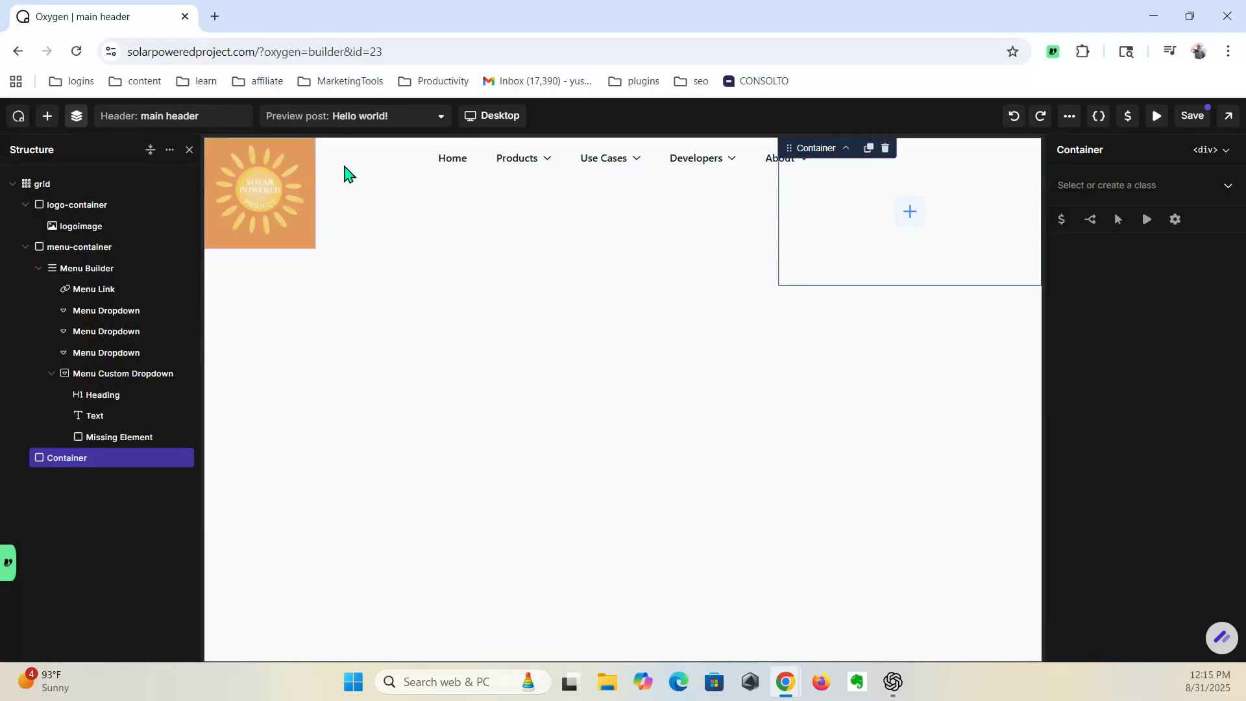
key("a")
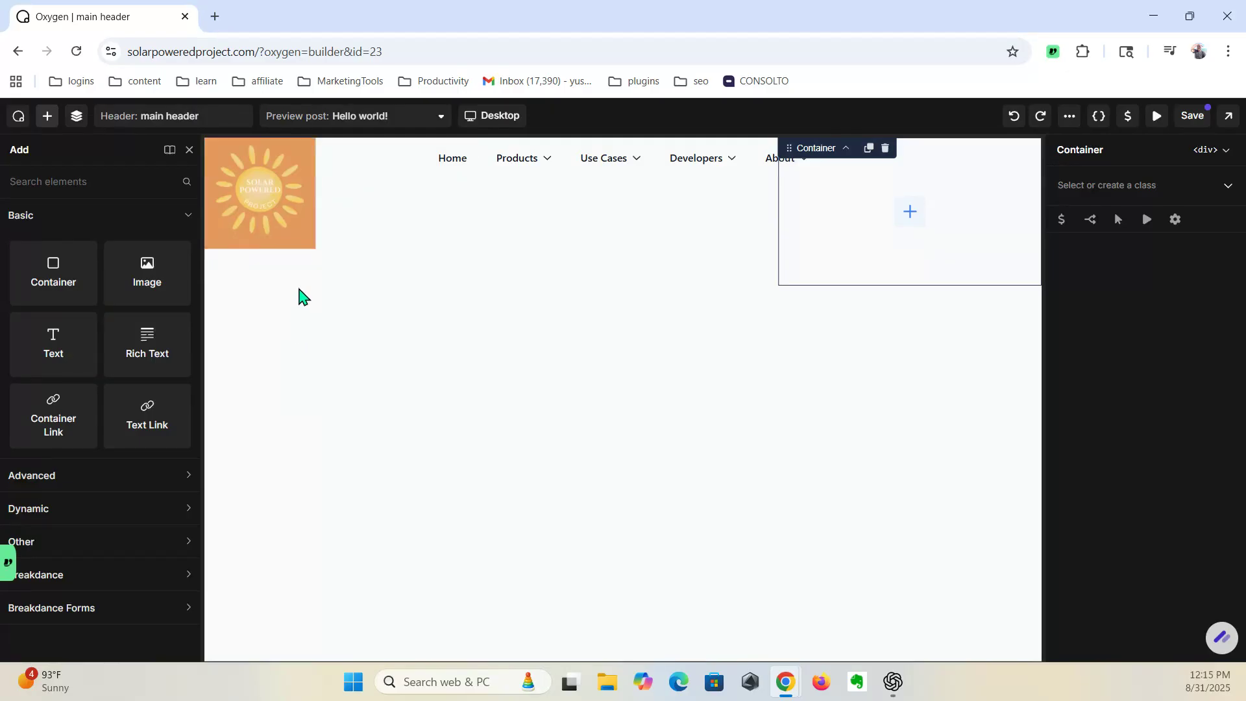
type("bu")
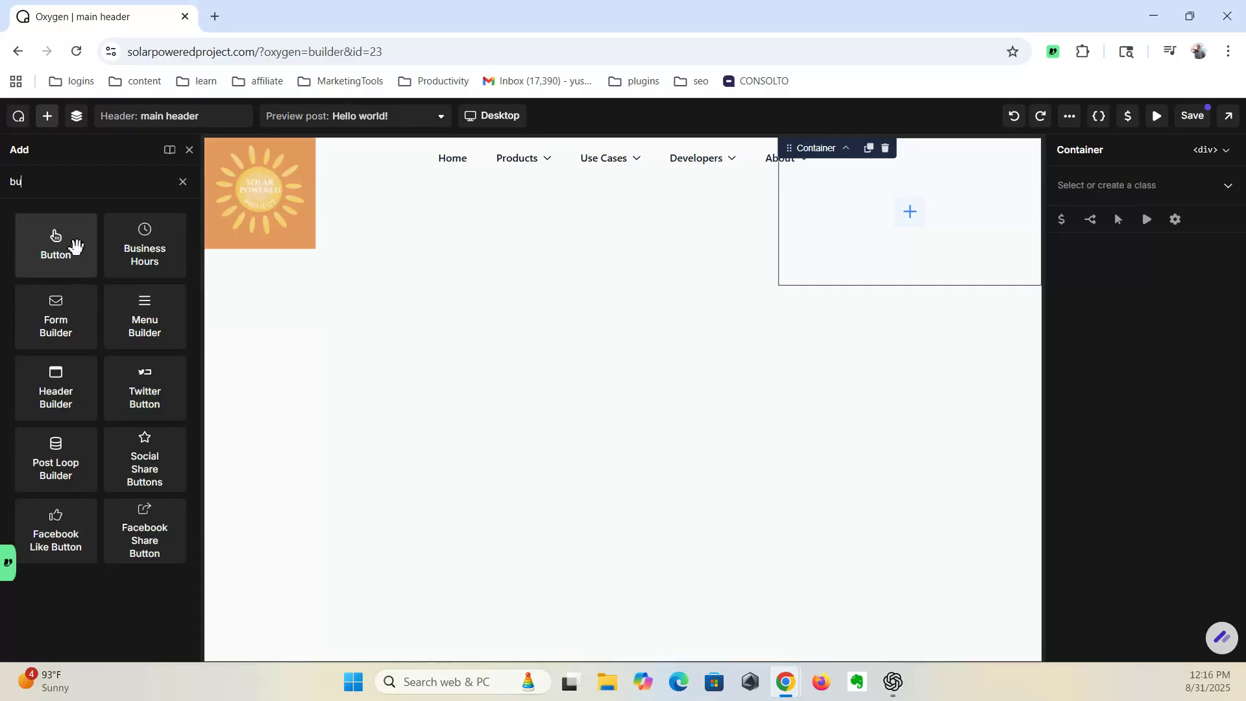
left_click_drag(75, 246, 565, 241)
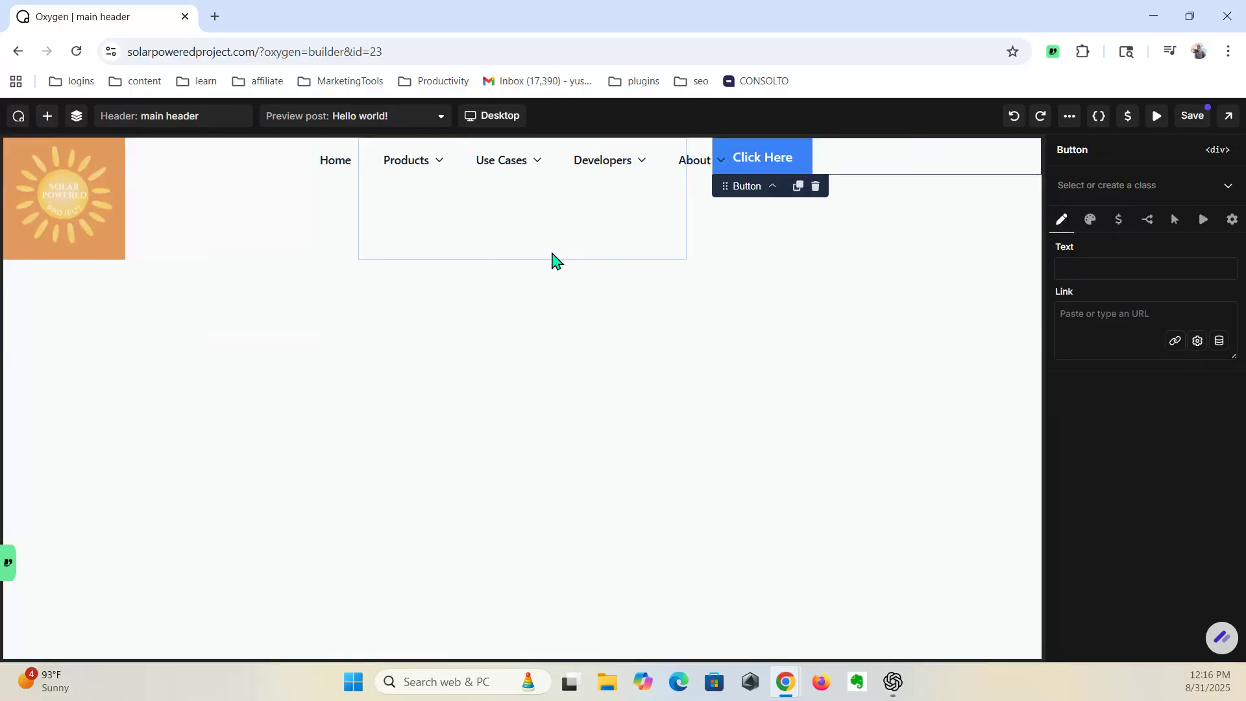
Step: Add a Text element to the third container, reorder it above the button and preview the header
left_click(863, 235)
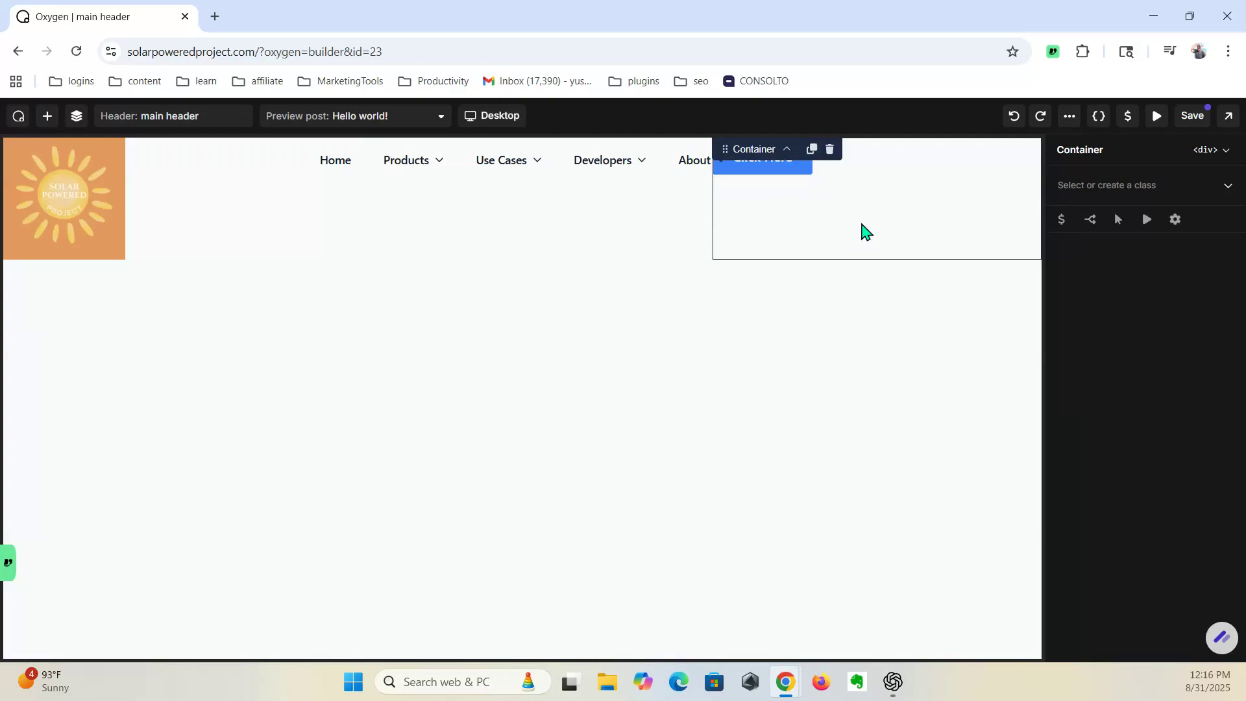
double_click(862, 224)
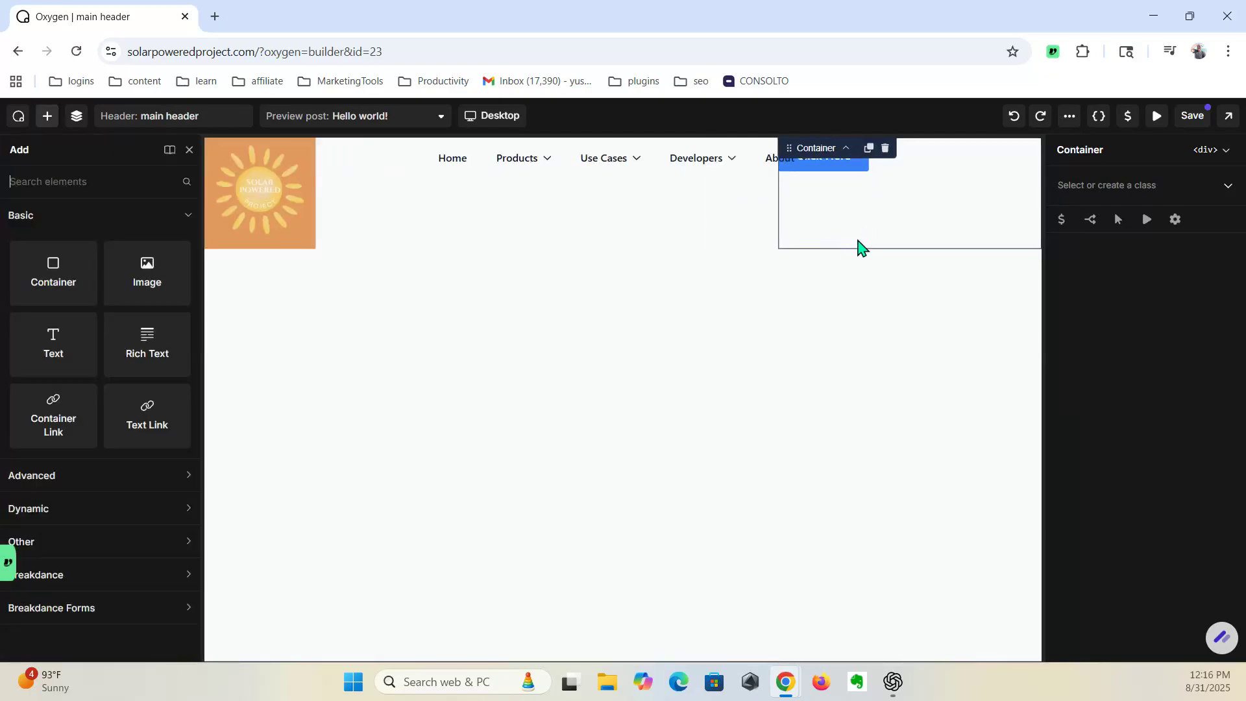
left_click(35, 363)
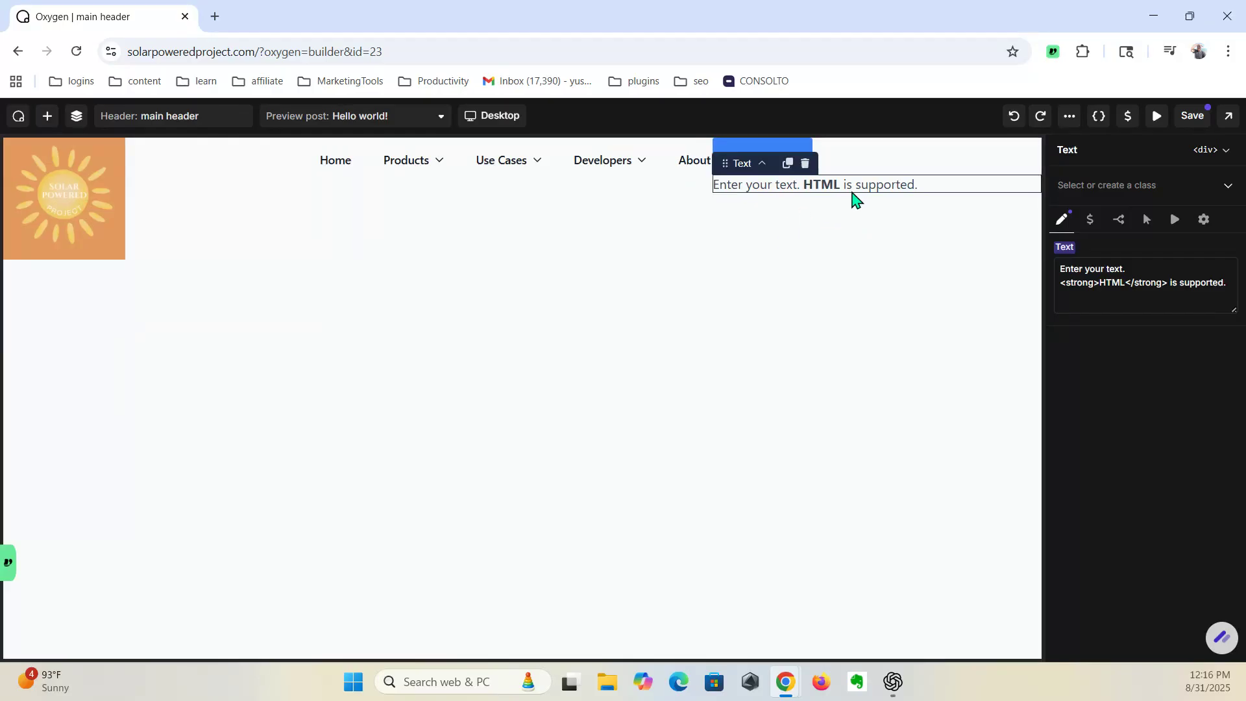
left_click(75, 116)
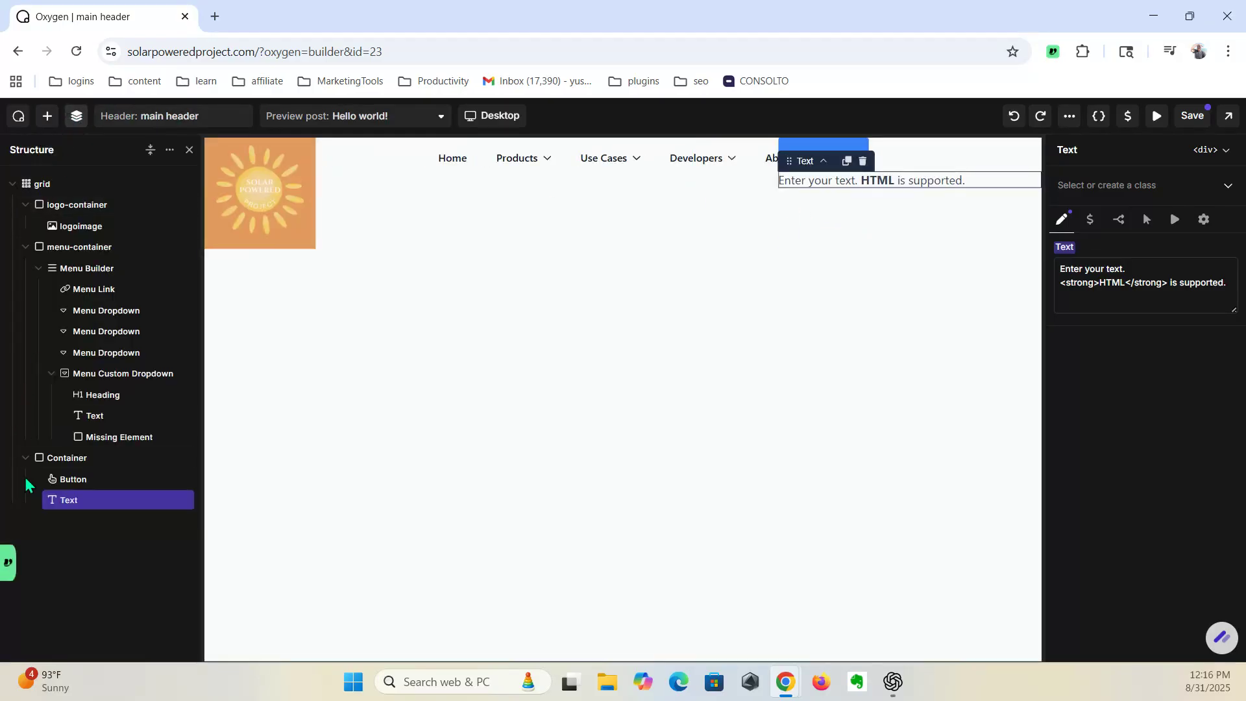
left_click_drag(83, 482, 84, 505)
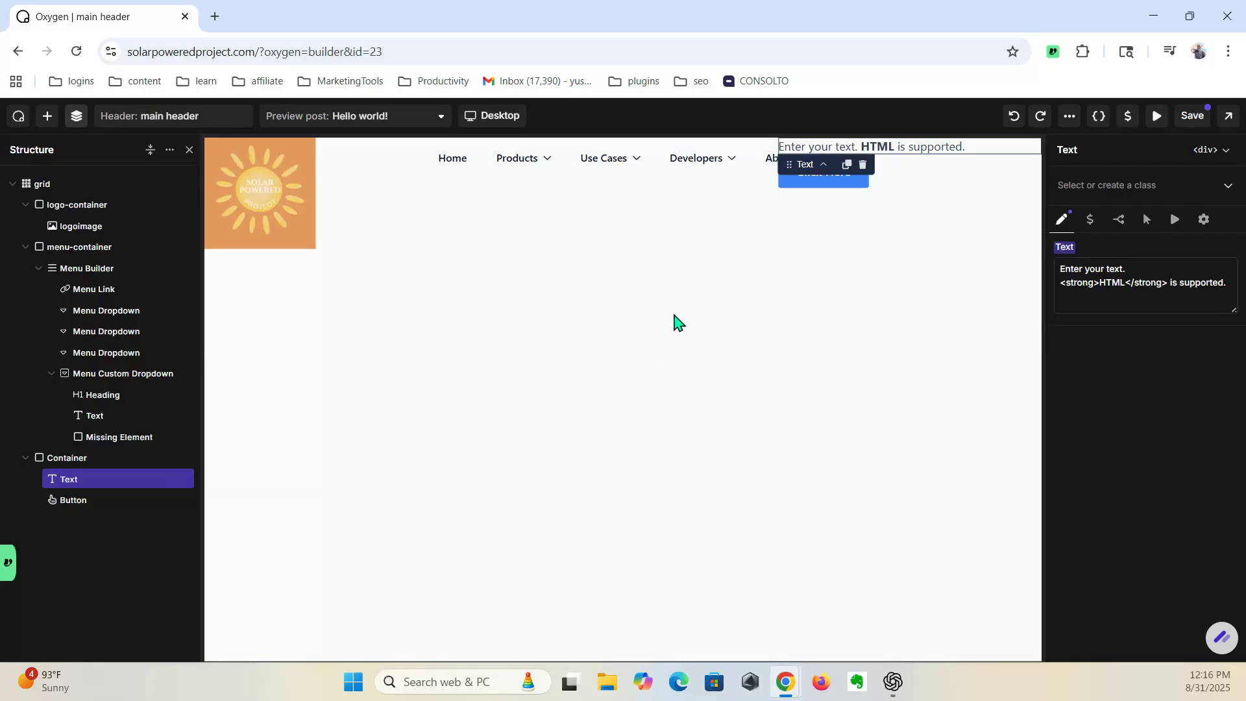
left_click(1156, 116)
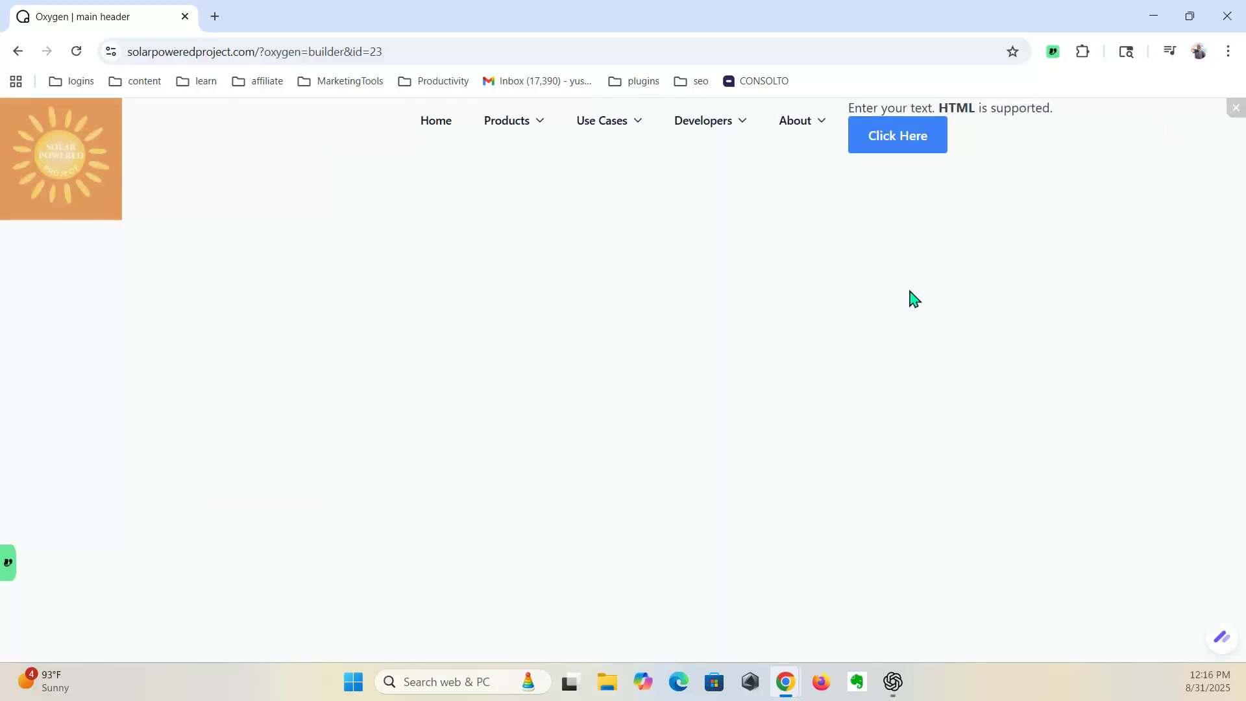
left_click(1233, 110)
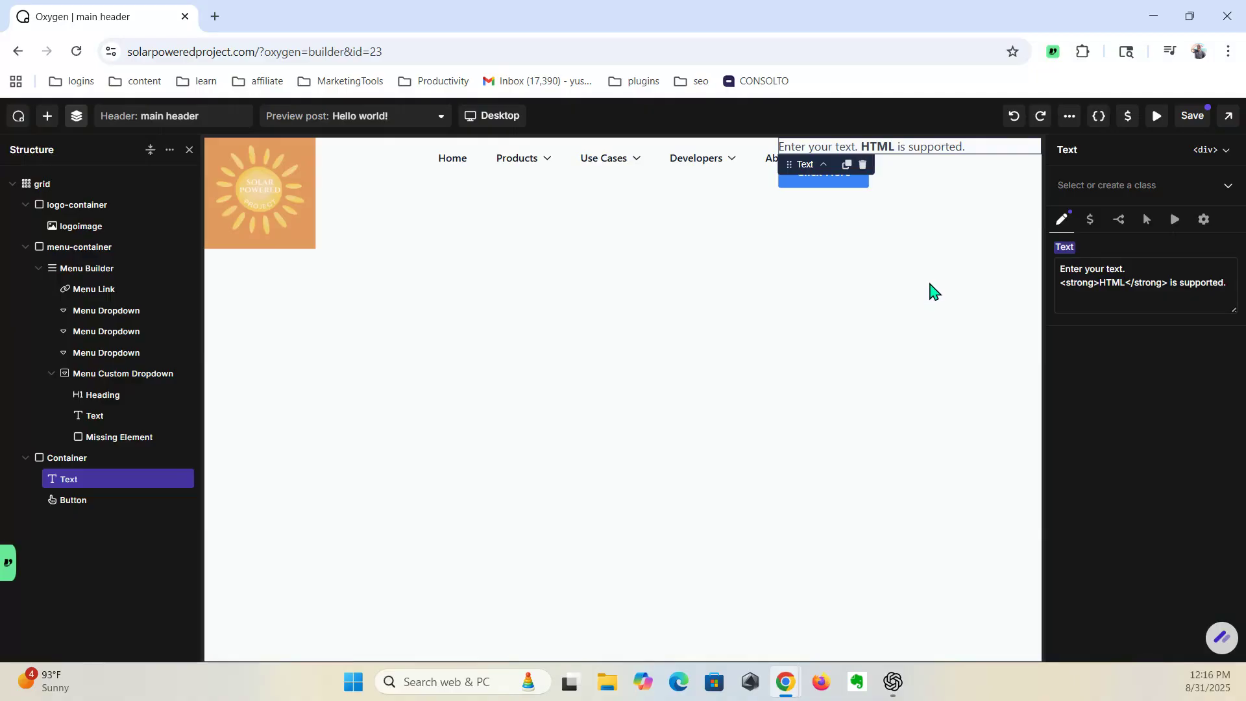
Step: Replace the Text element's placeholder content with "Welcome to getting Lost" and make it bold with a <b> tag
left_click(1116, 285)
left_click(1230, 281)
left_click_drag(1230, 280, 1075, 258)
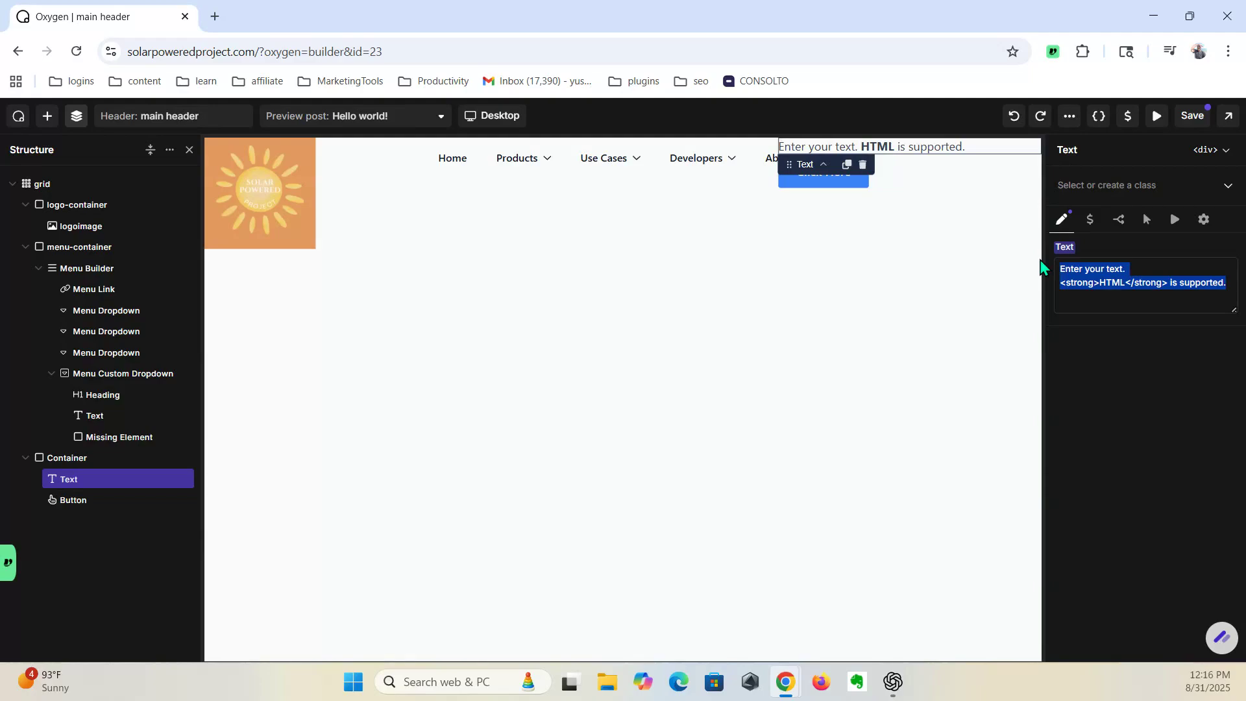
key("BackSpace")
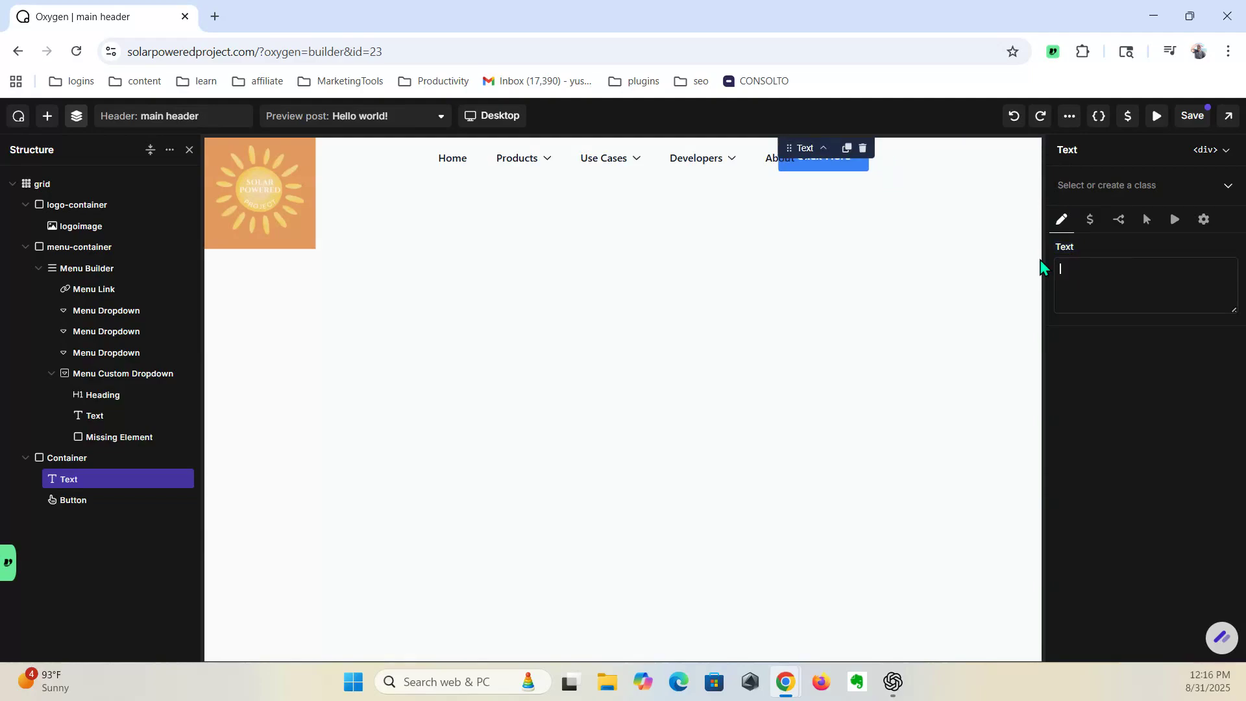
type("Wel")
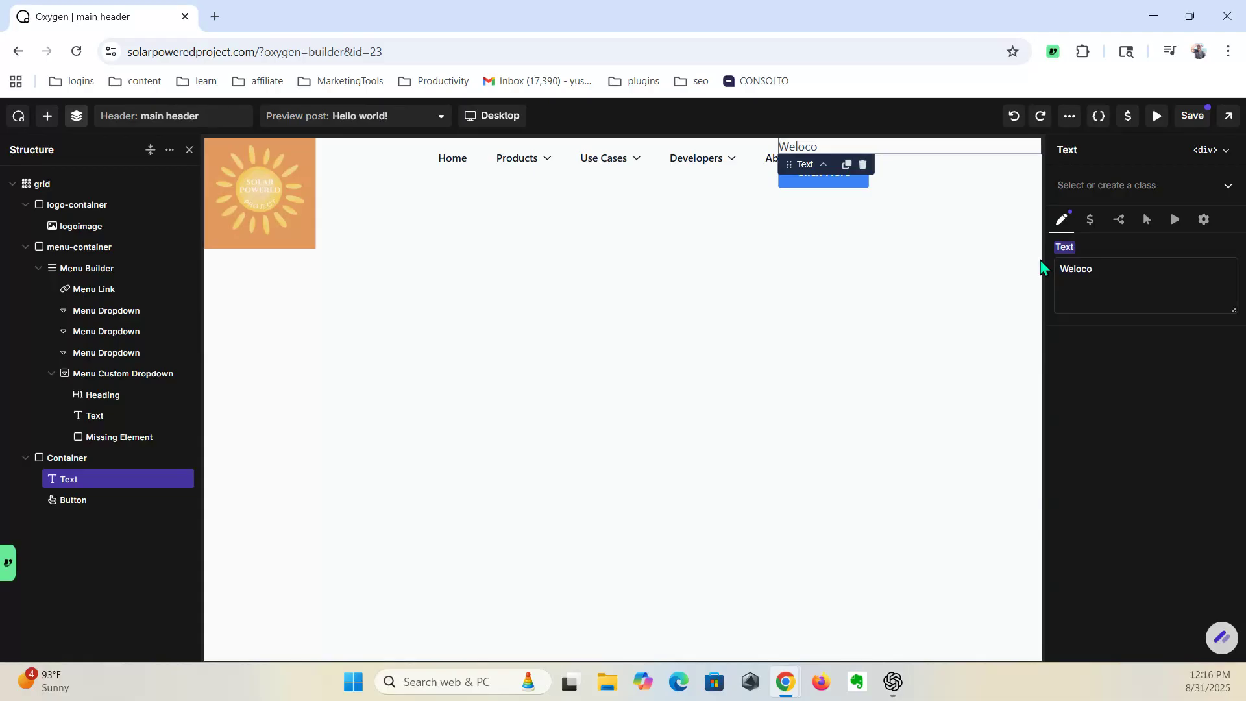
type("com")
type("e to getting")
type("to")
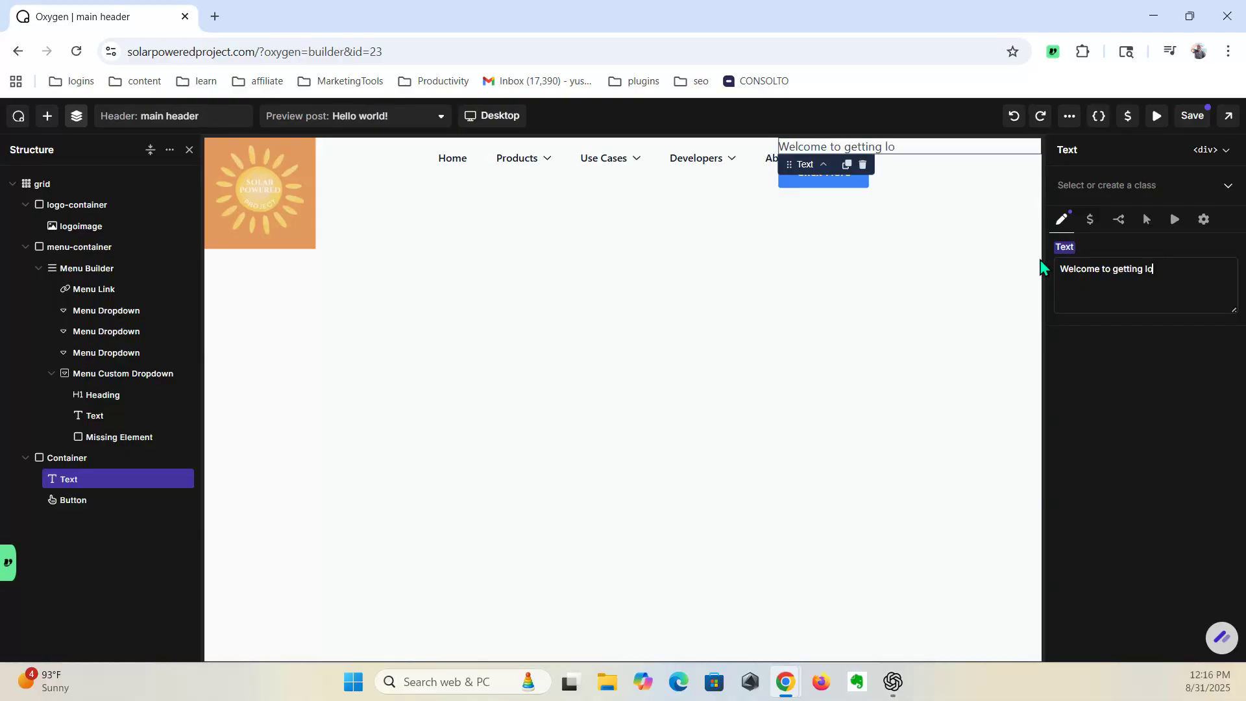
key("BackSpace")
key("BackSpace")
type("Lost")
type("<")
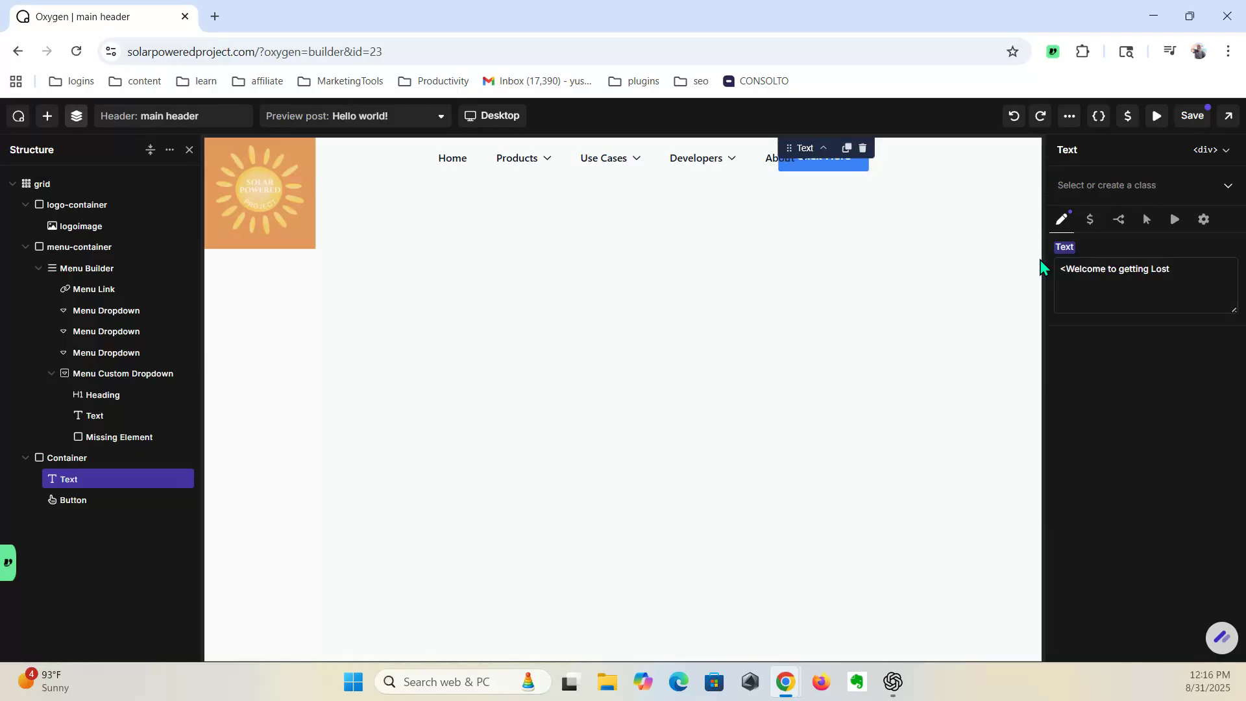
type("b>")
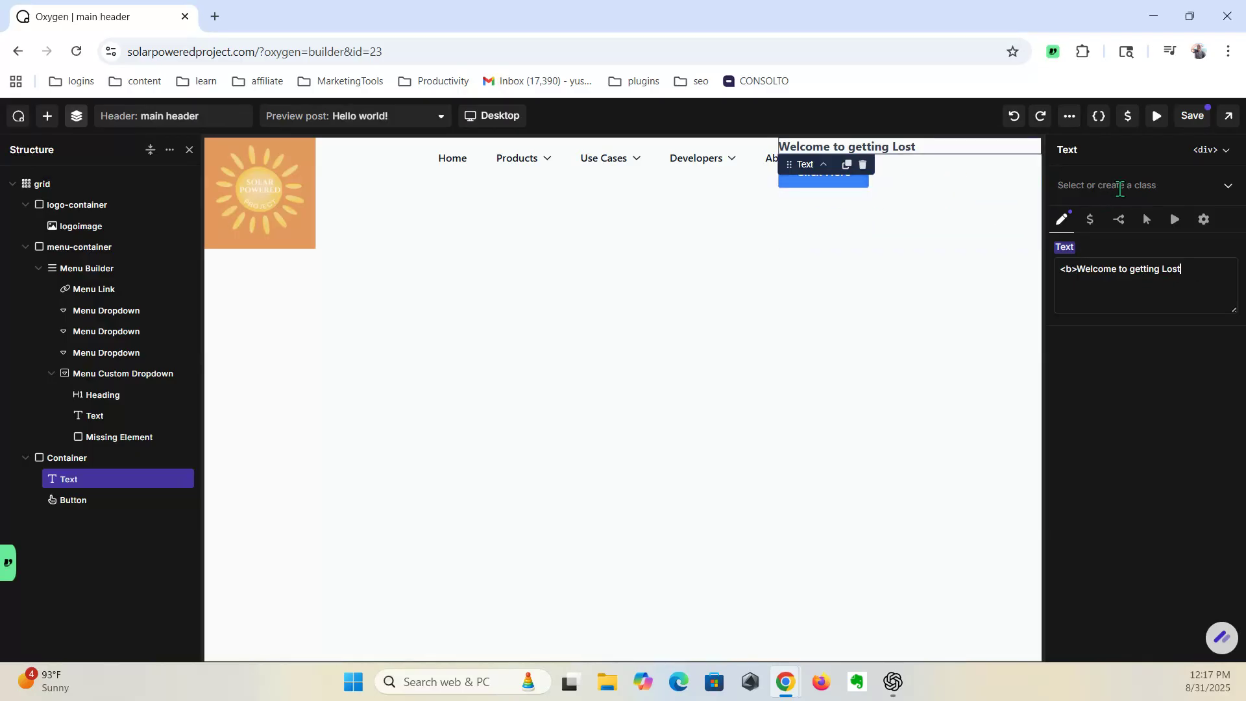
Step: Create the class "button-heading" for the Text element in the third container
left_click(1120, 187)
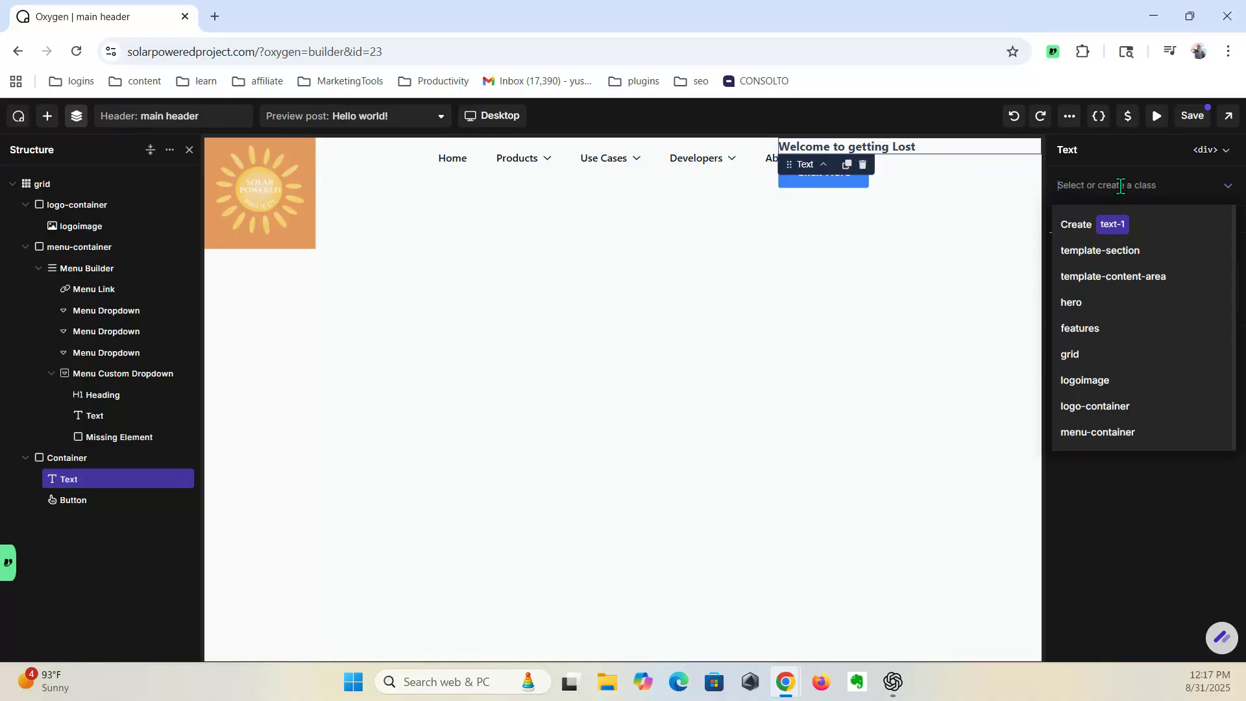
type("button")
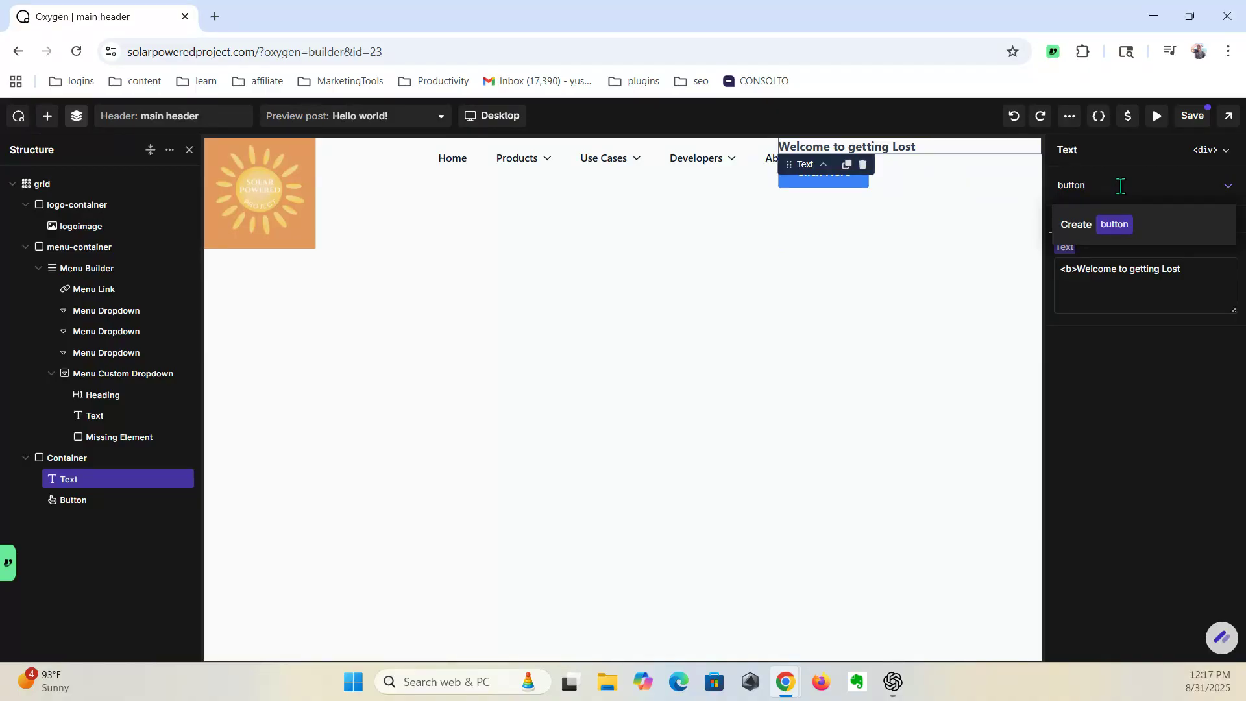
key("BackSpace")
key("BackSpace")
key("BackSpace")
key("BackSpace")
key("BackSpace")
key("BackSpace")
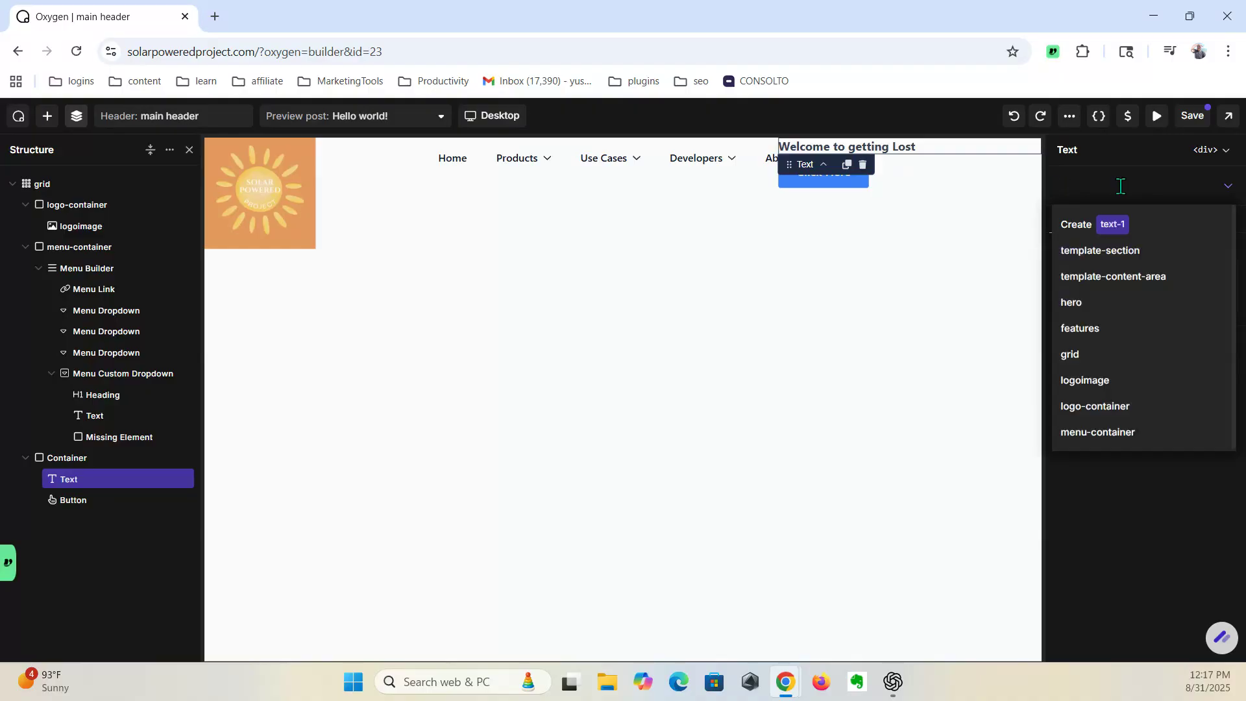
type("bu")
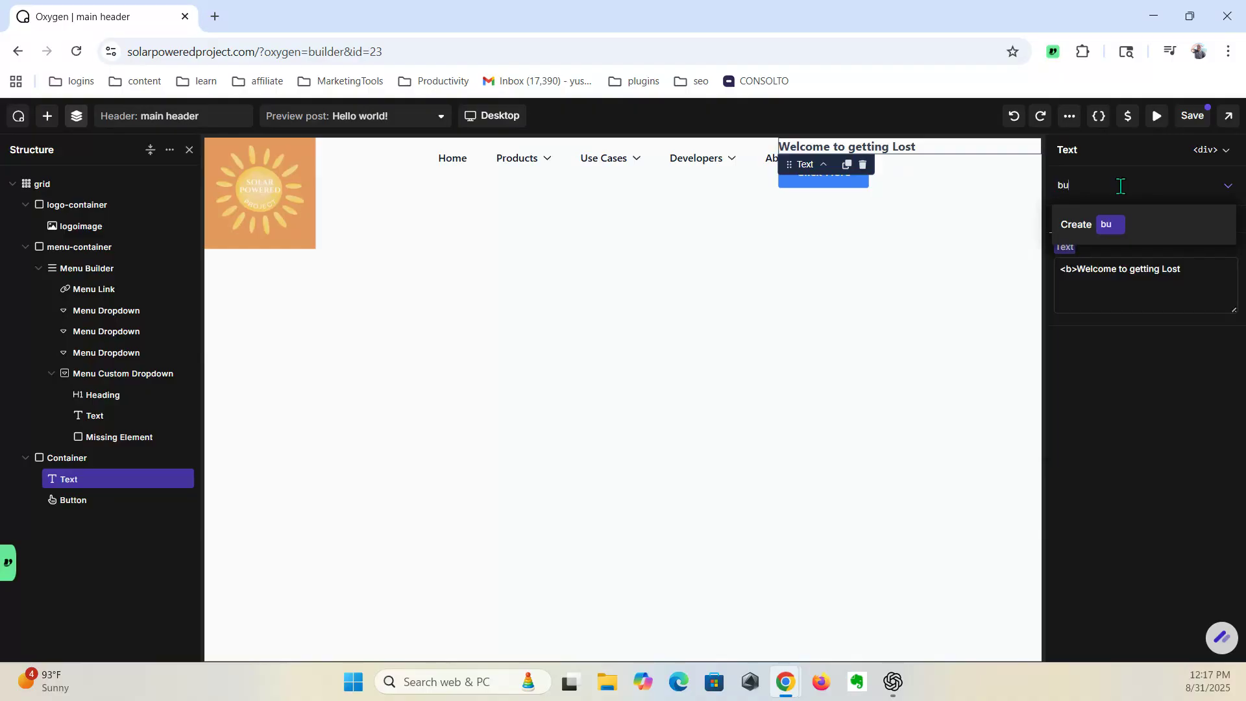
type("tton-heading")
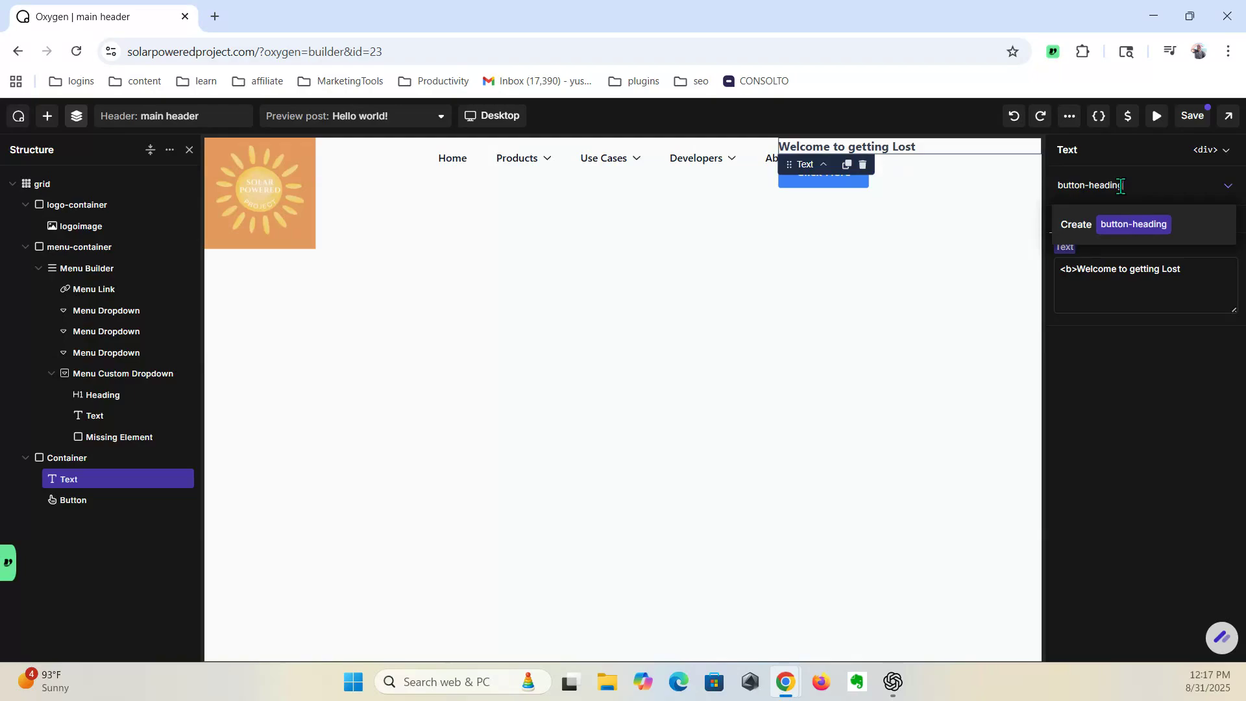
key("Return")
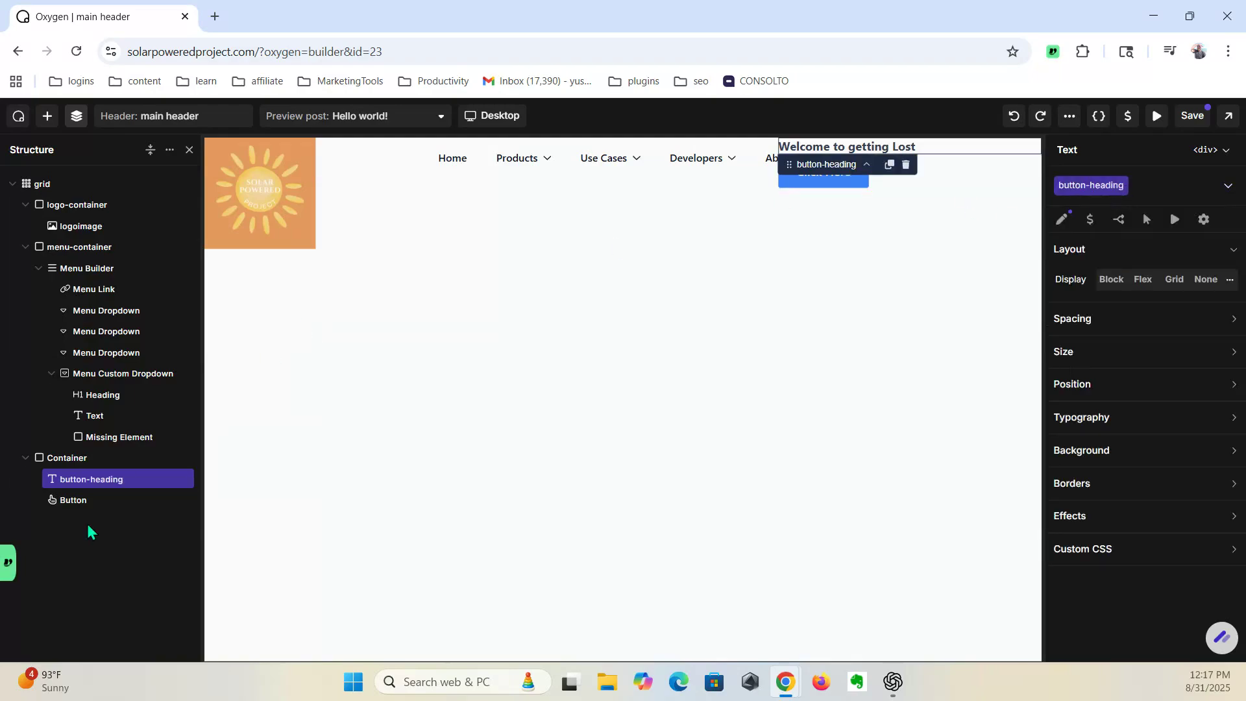
Step: Create the class "button-main" for the Button element below the heading text
left_click(81, 500)
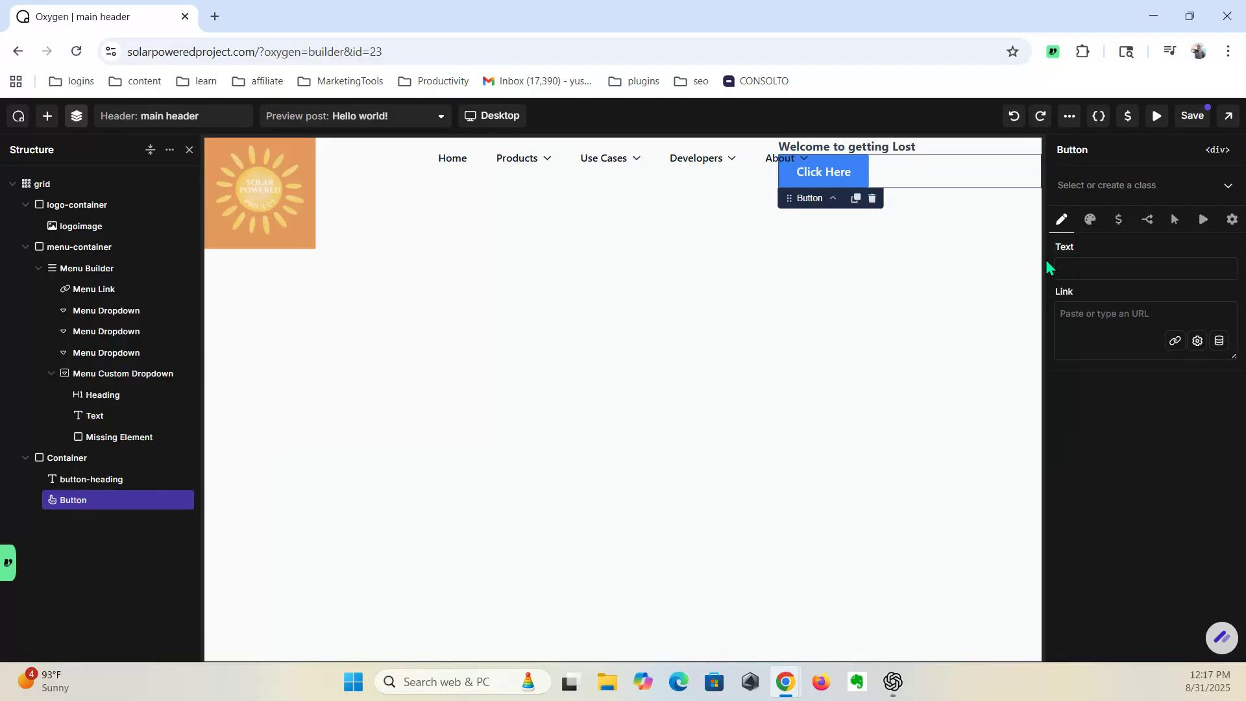
left_click(1098, 188)
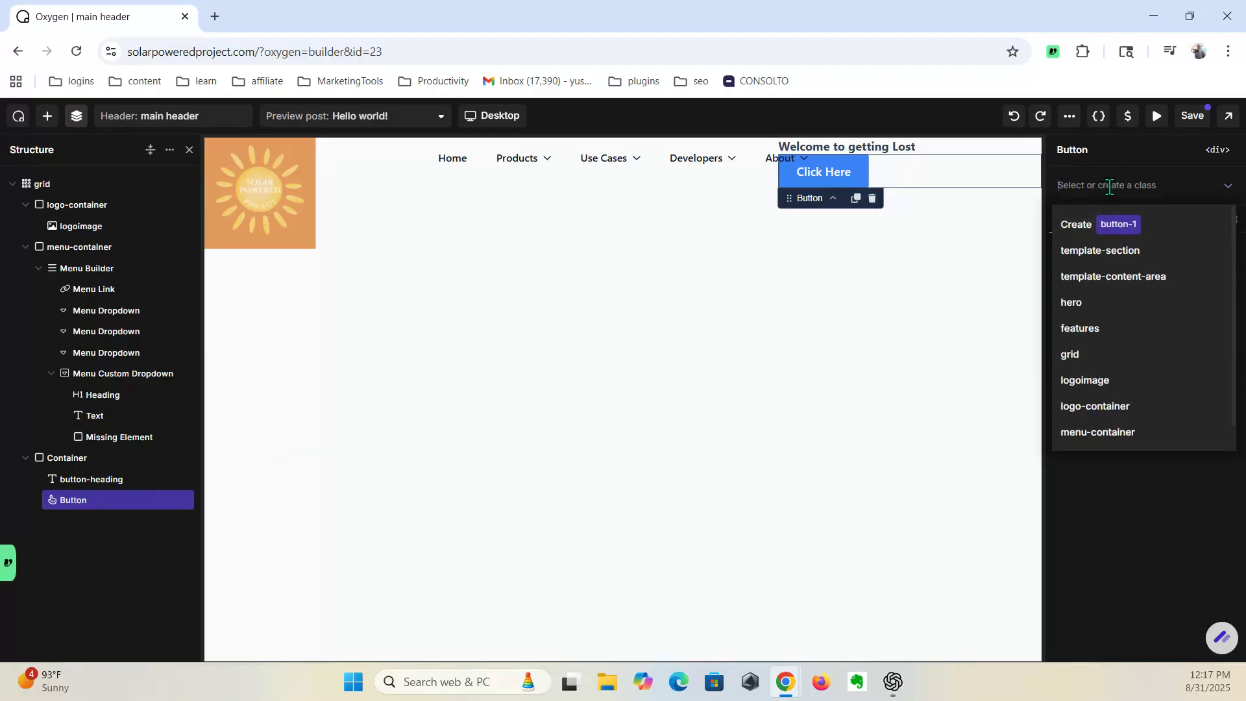
type("button")
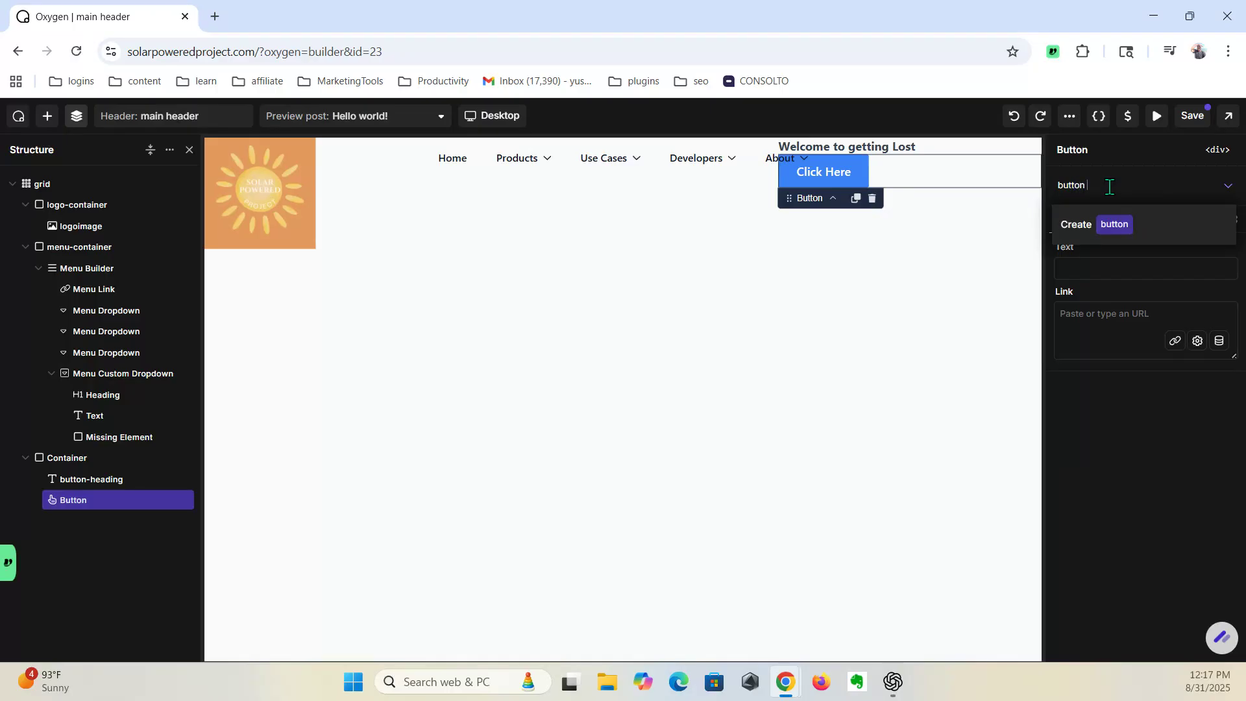
key("BackSpace")
type("-main")
key("Return")
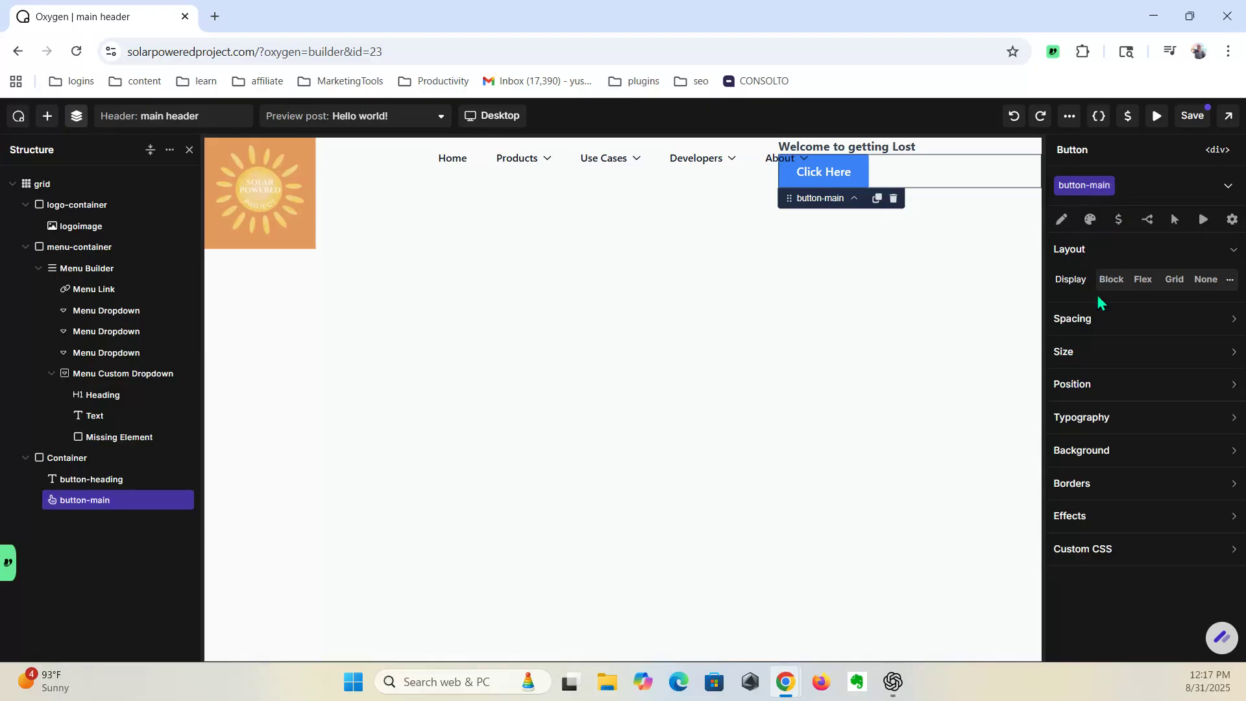
Step: Set the button-main display to Flex and align it to Center on both X and Y
left_click(1144, 279)
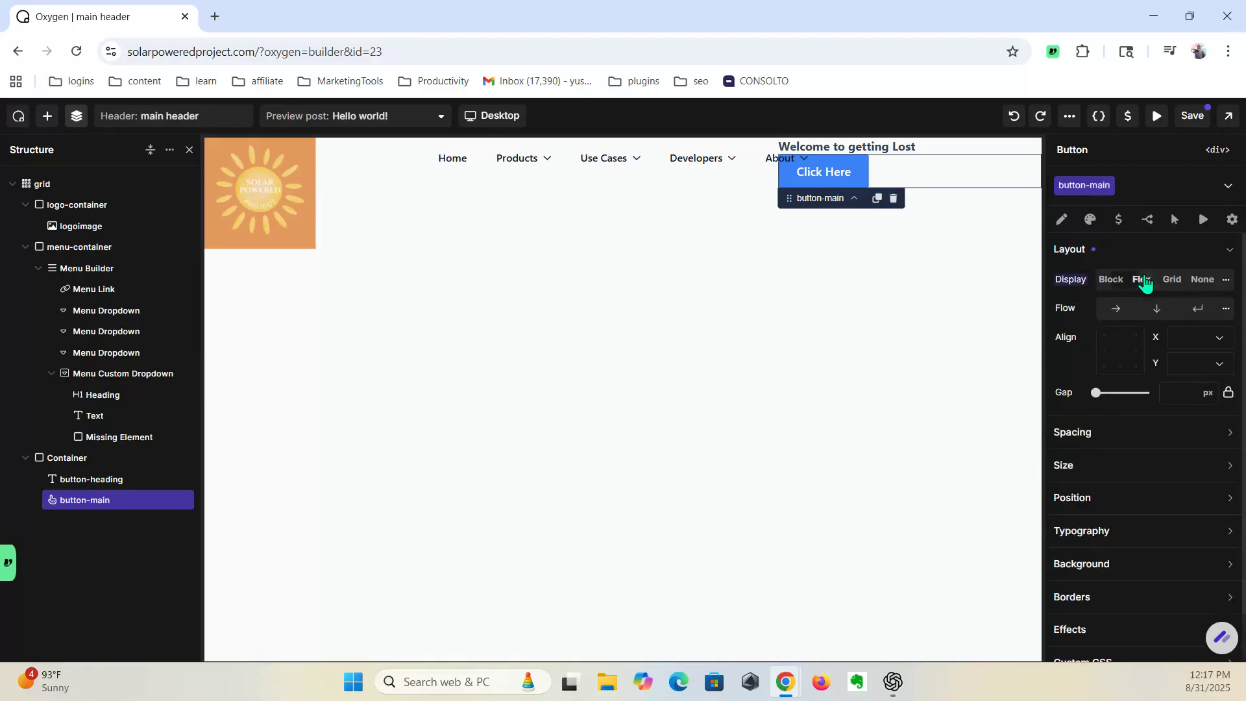
left_click(1119, 351)
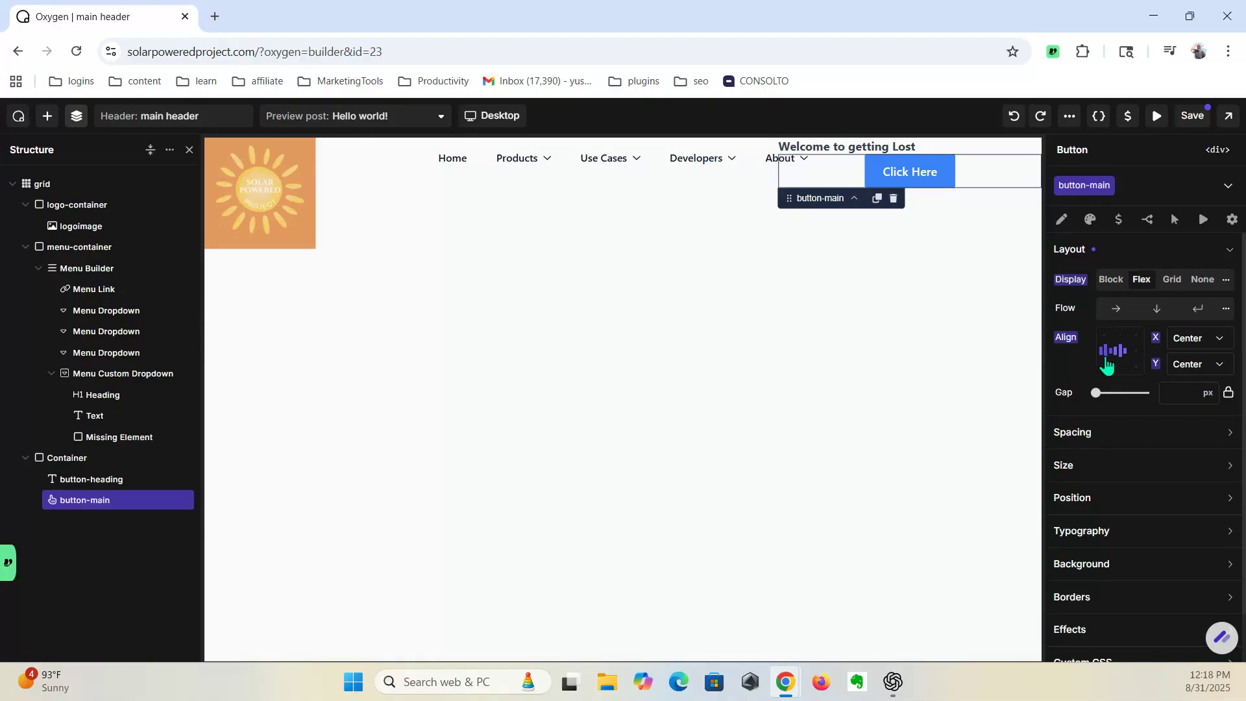
left_click(1106, 357)
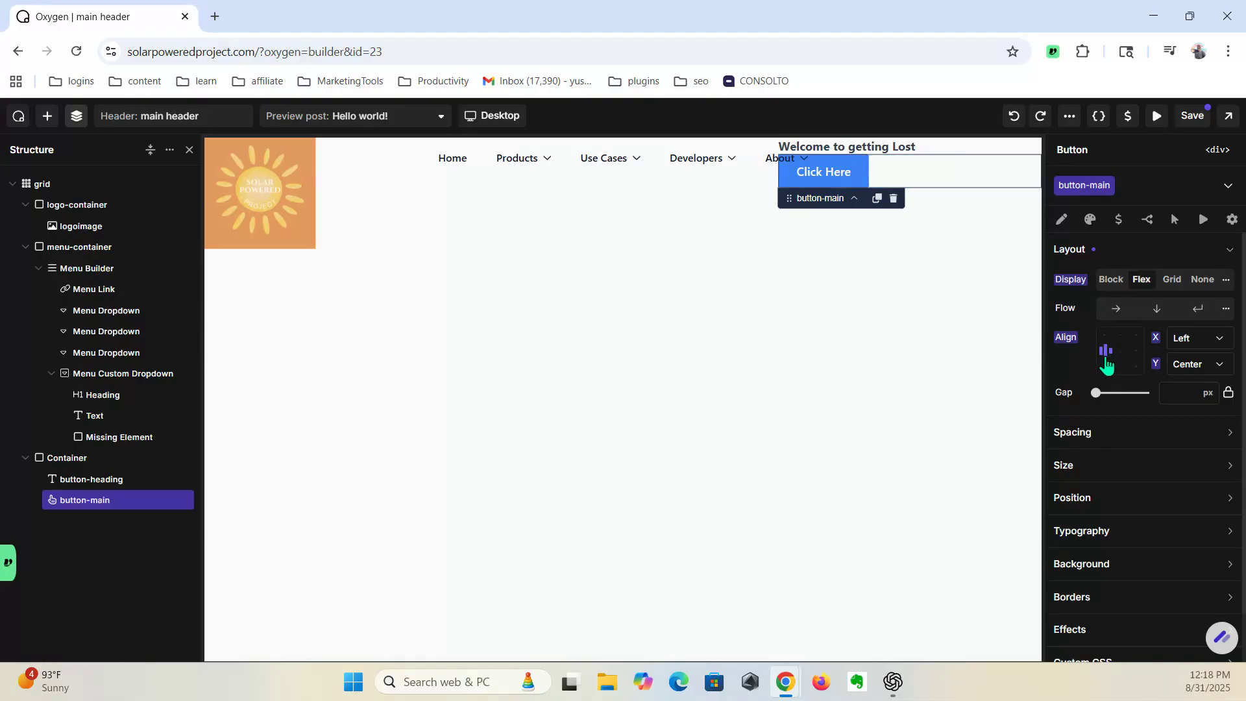
left_click(1121, 356)
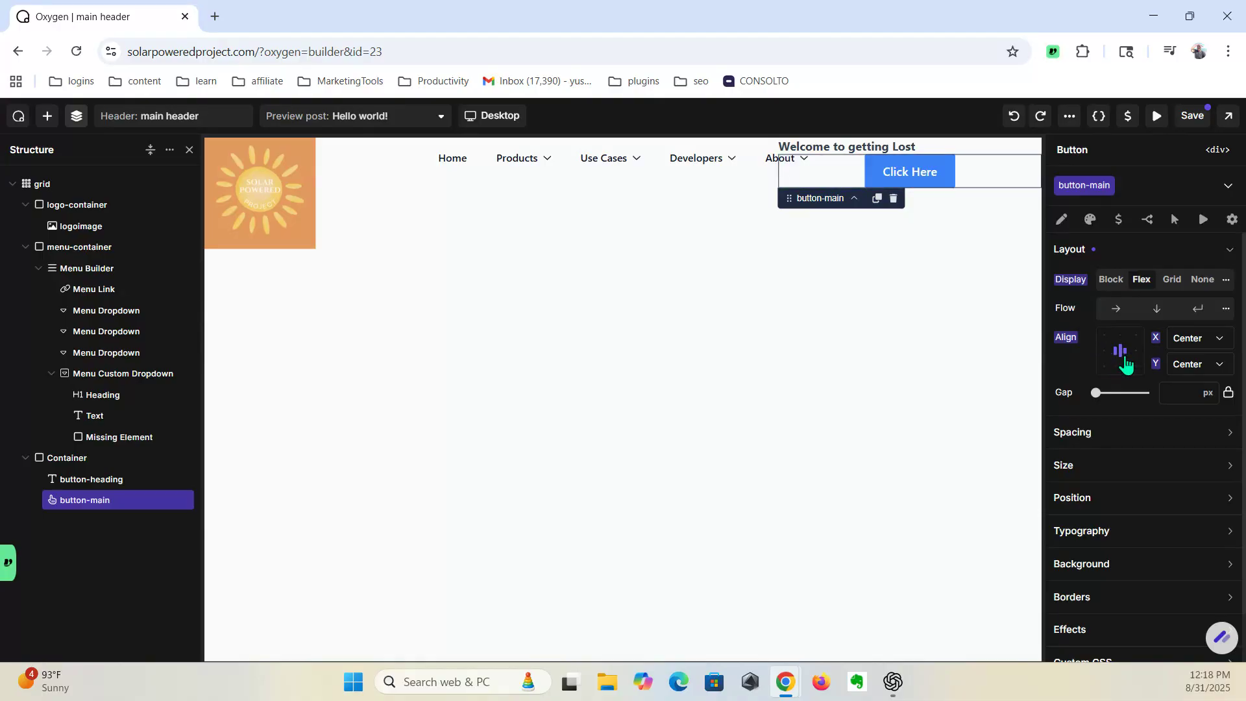
Step: Center-align the button-heading text through its typography settings and preview the header
left_click(877, 154)
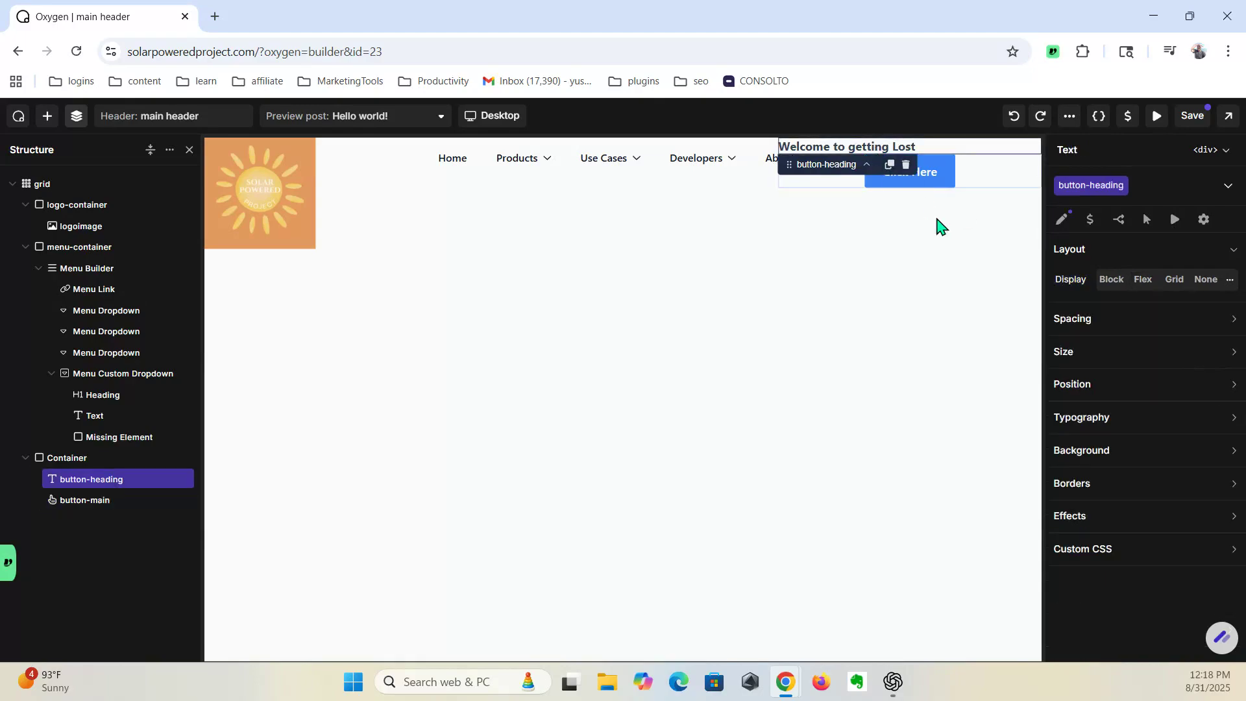
left_click(1114, 421)
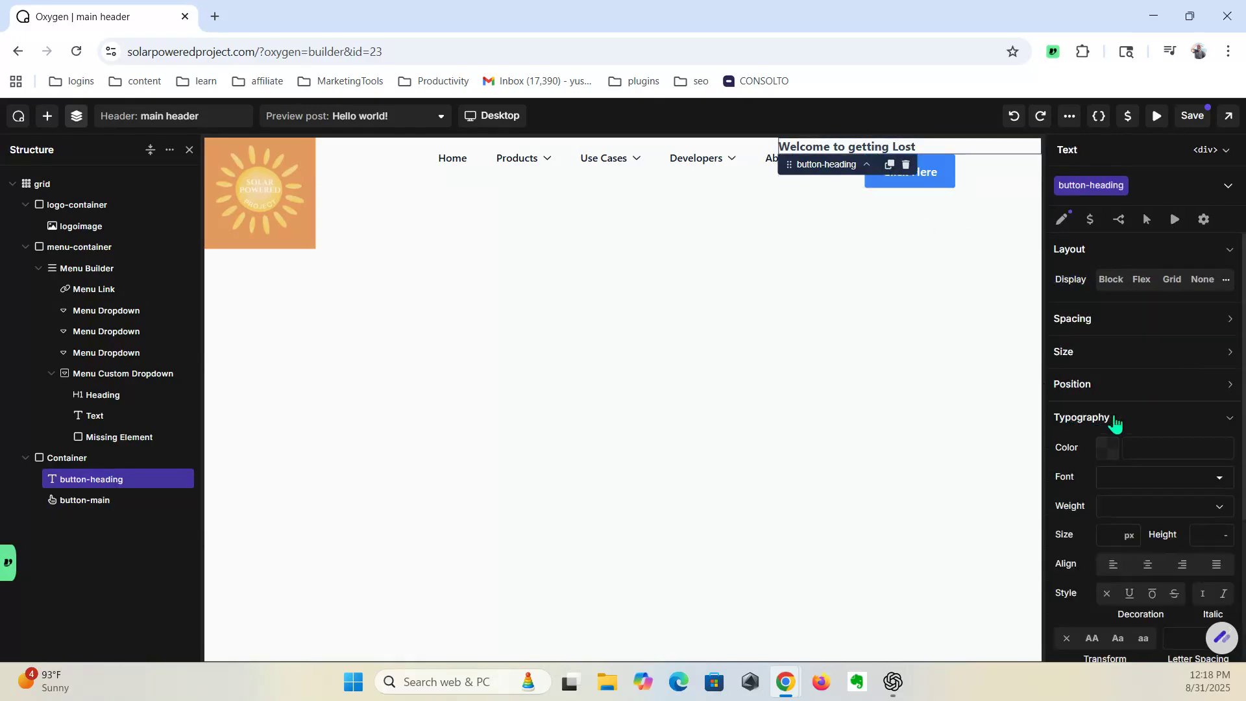
left_click(1148, 566)
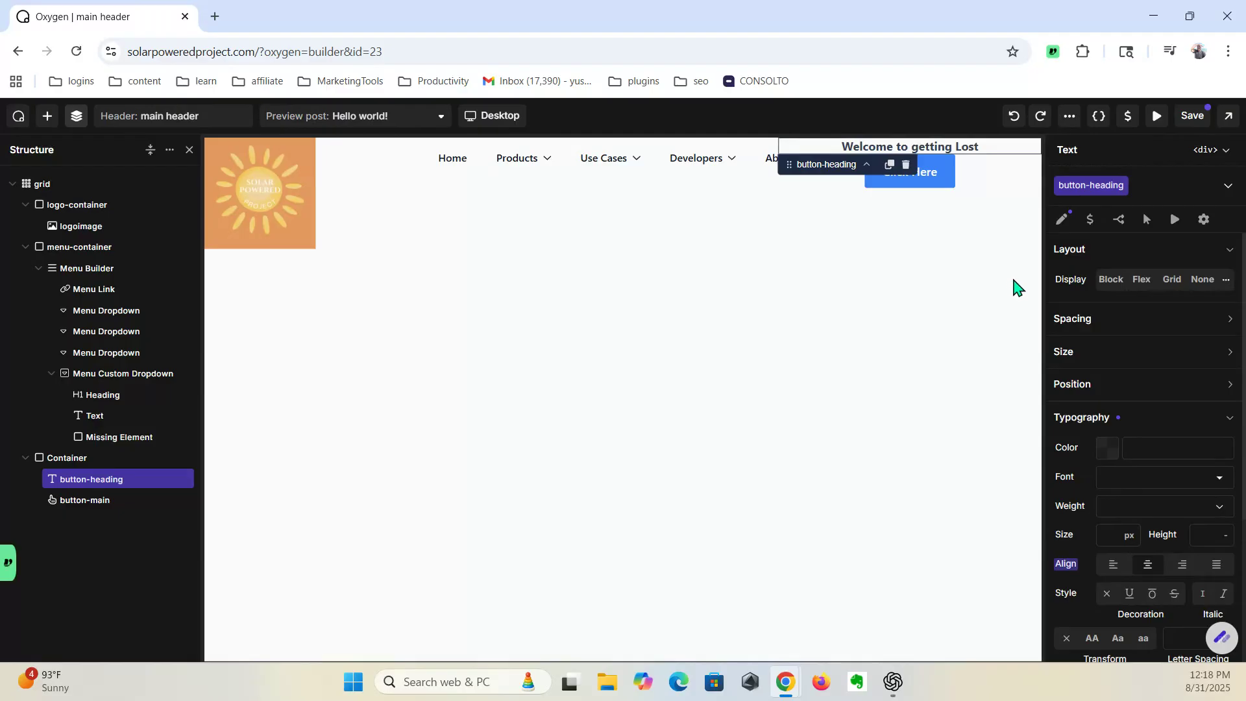
left_click(1158, 116)
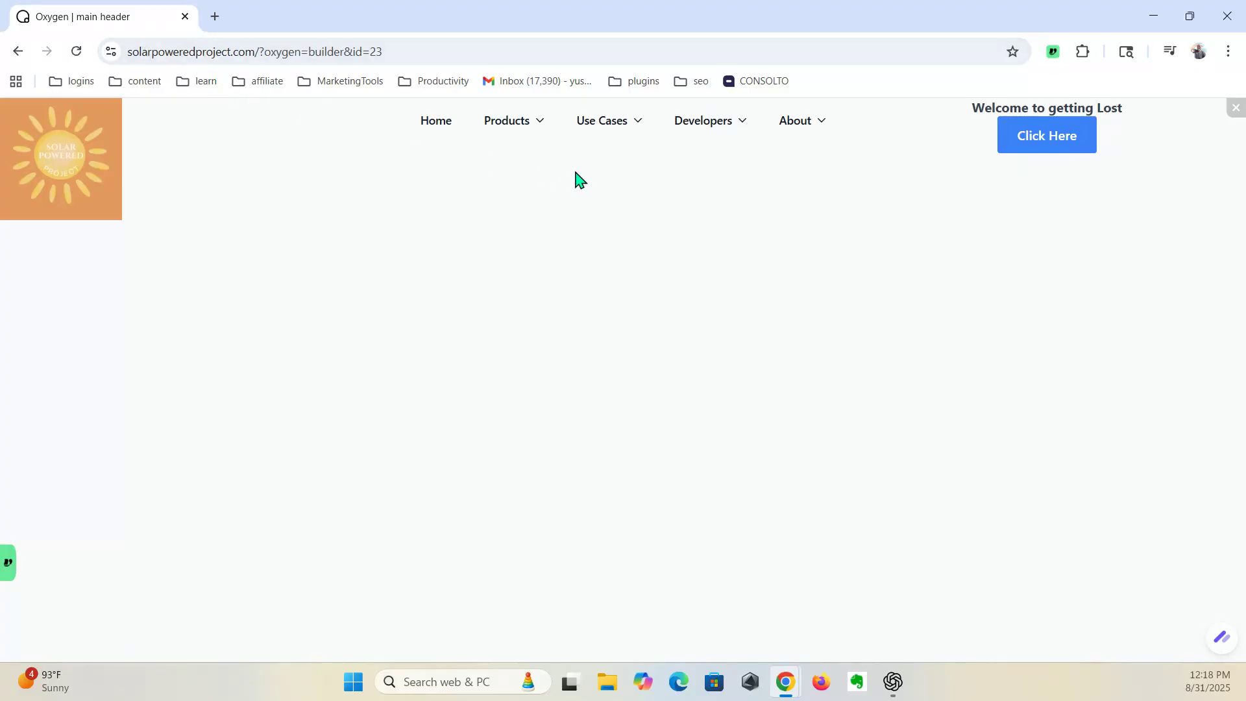
left_click(1236, 108)
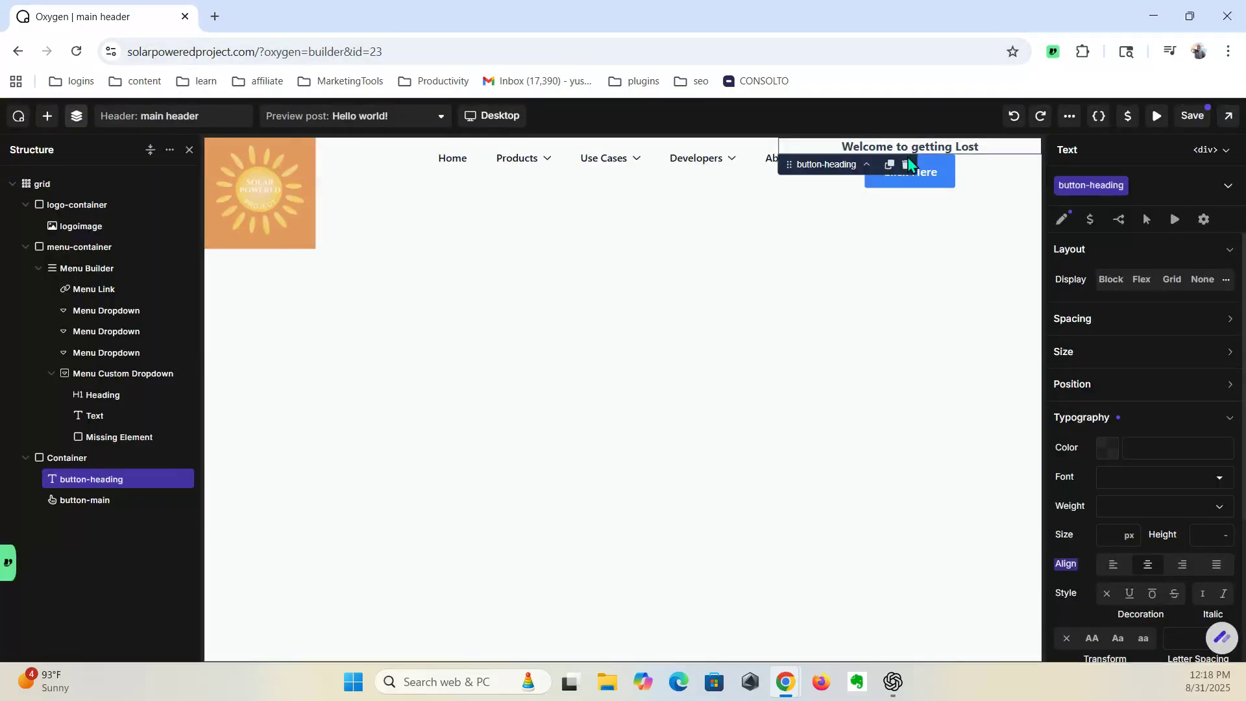
Step: Create the class "cta-header" for the third container holding the text and button
left_click(58, 455)
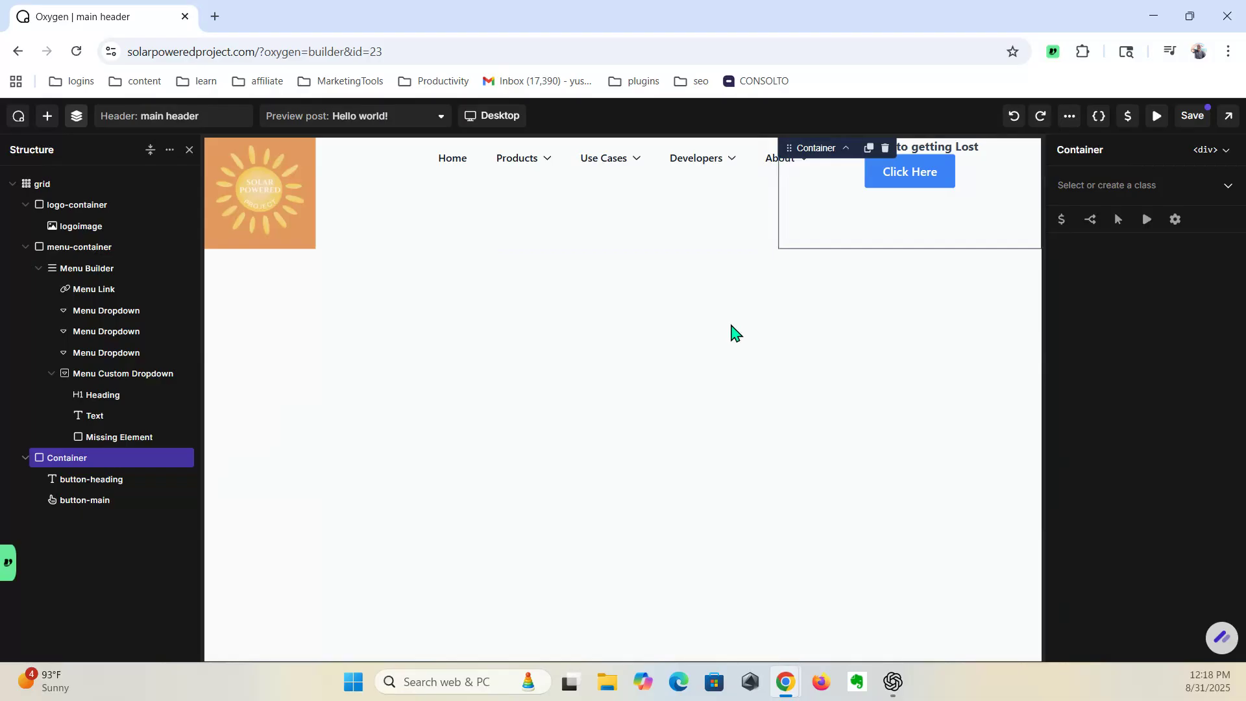
left_click(1095, 184)
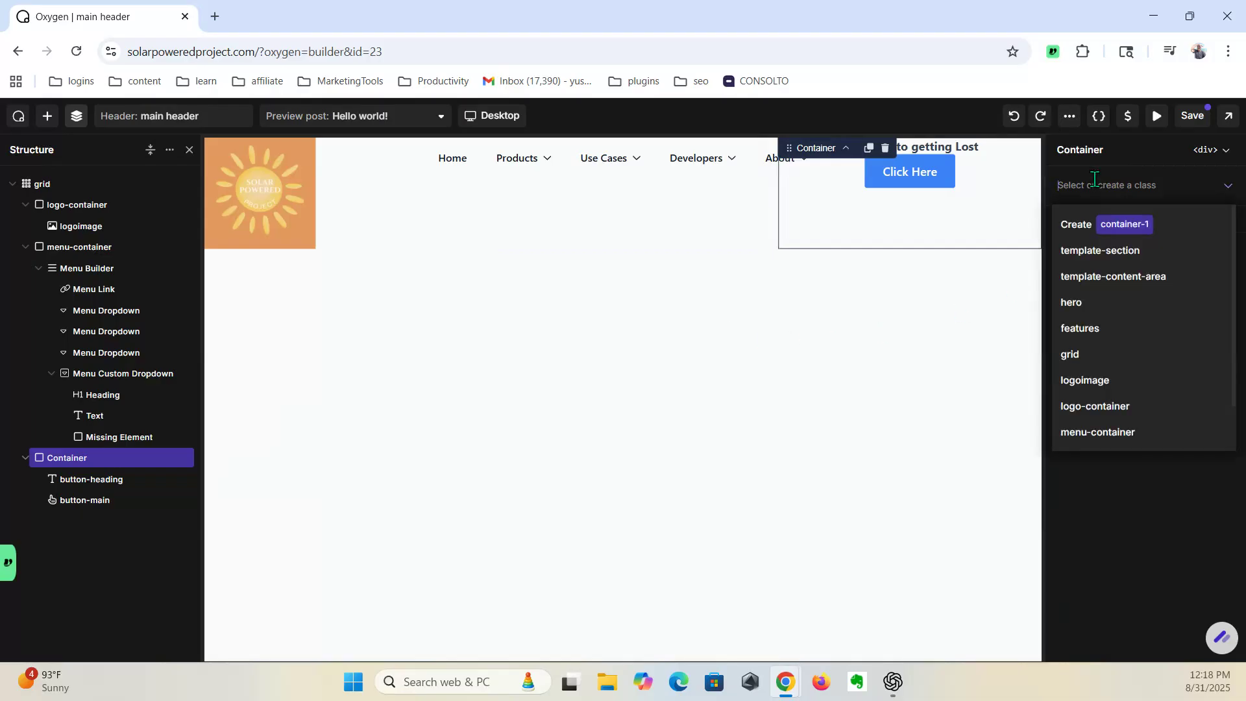
type("c")
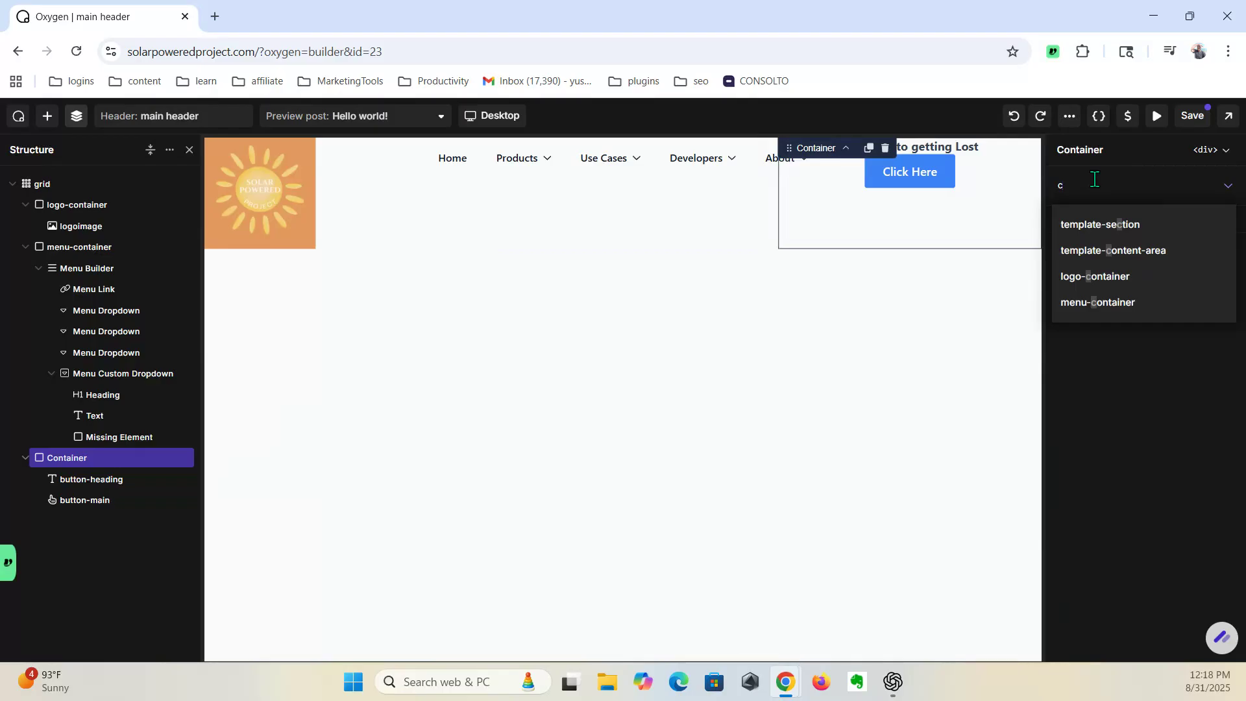
type("ta-")
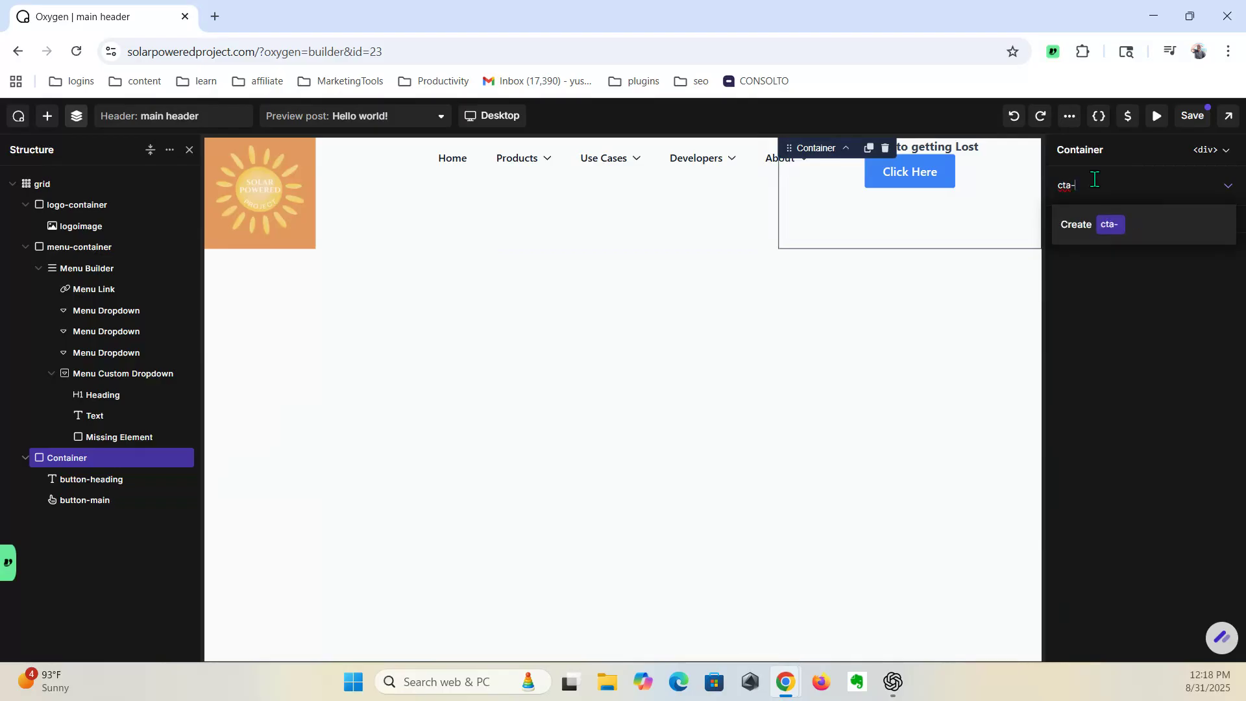
type("header")
key("Return")
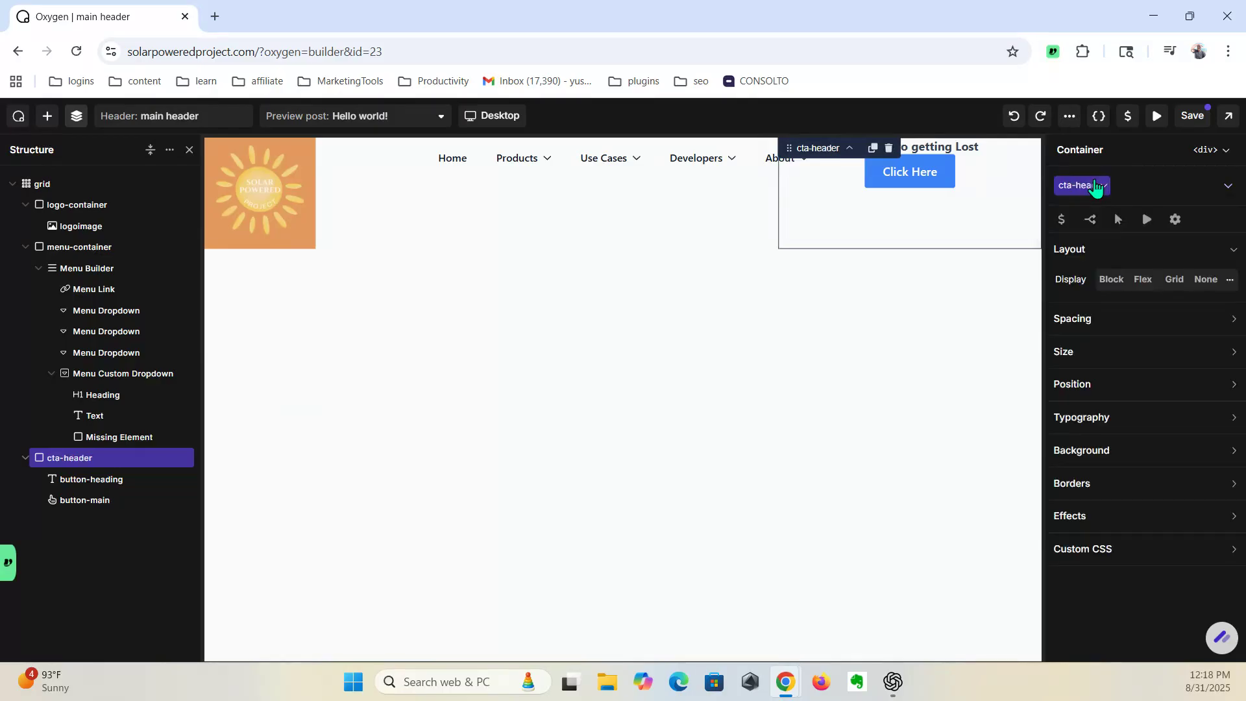
Step: Set the cta-header container's display to Flex and preview the header
left_click(1144, 285)
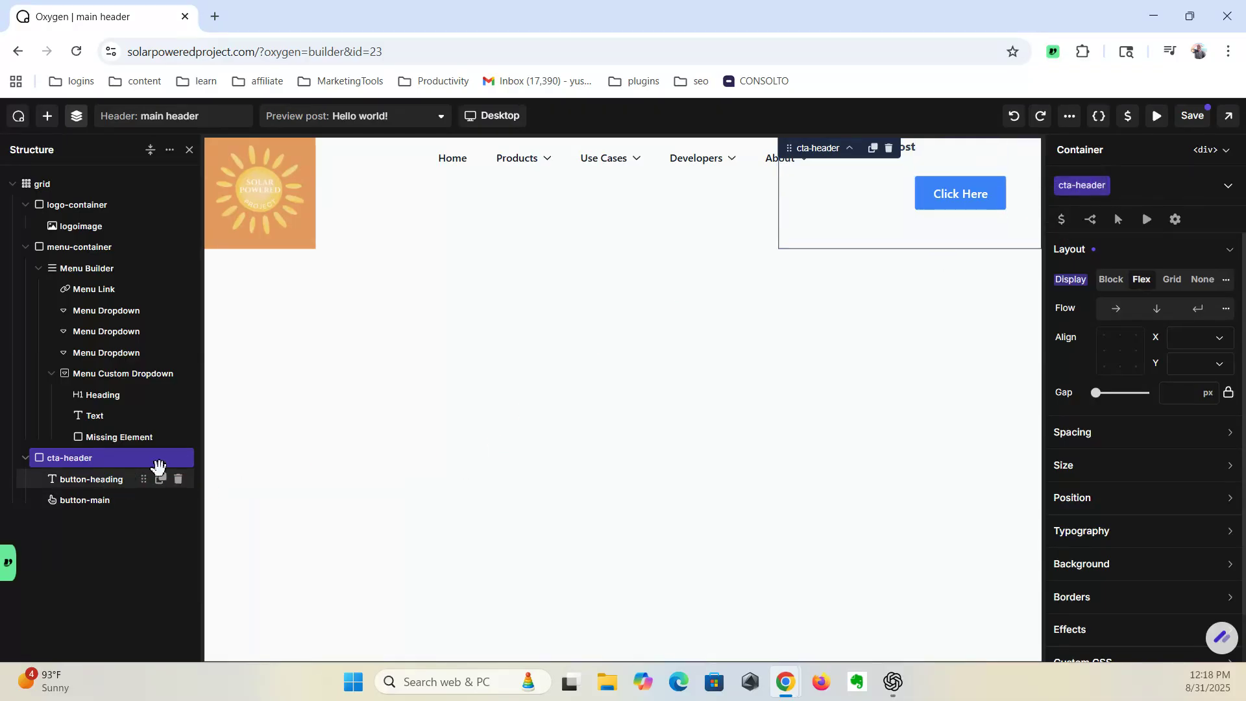
left_click(1158, 116)
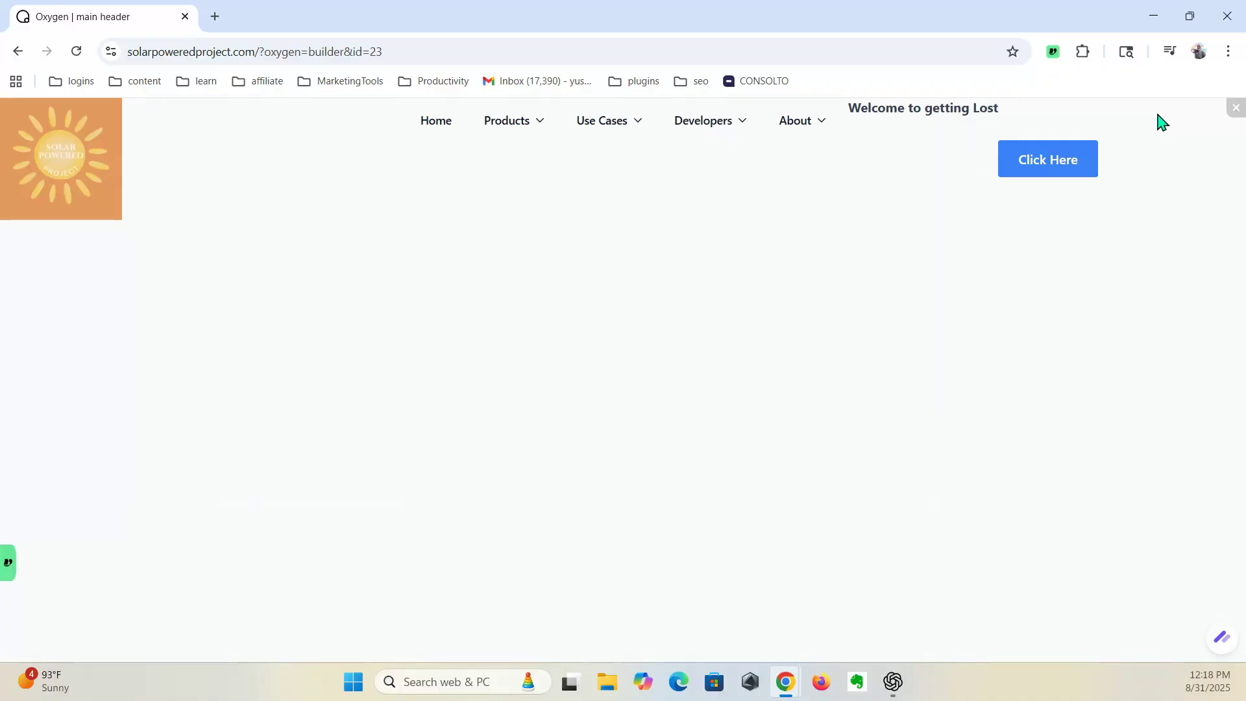
left_click(1235, 109)
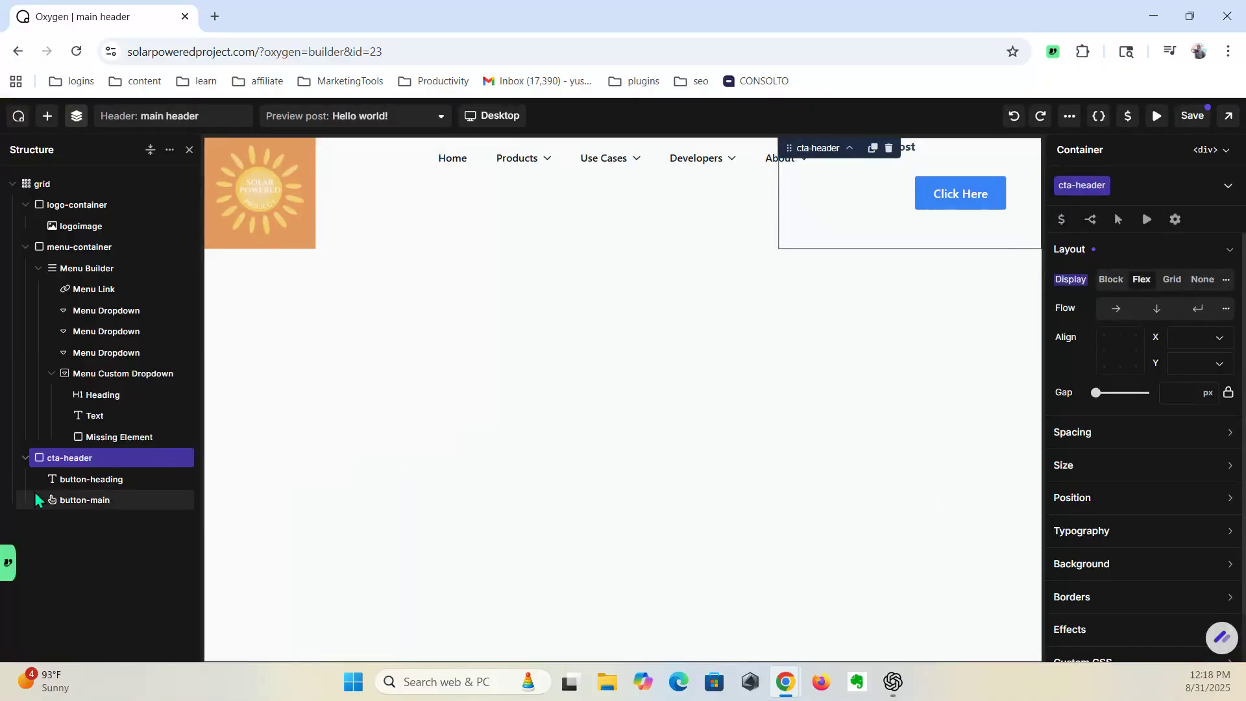
Step: Set the button-heading display to Flex with Column flow and Center alignment on both X and Y
left_click(97, 479)
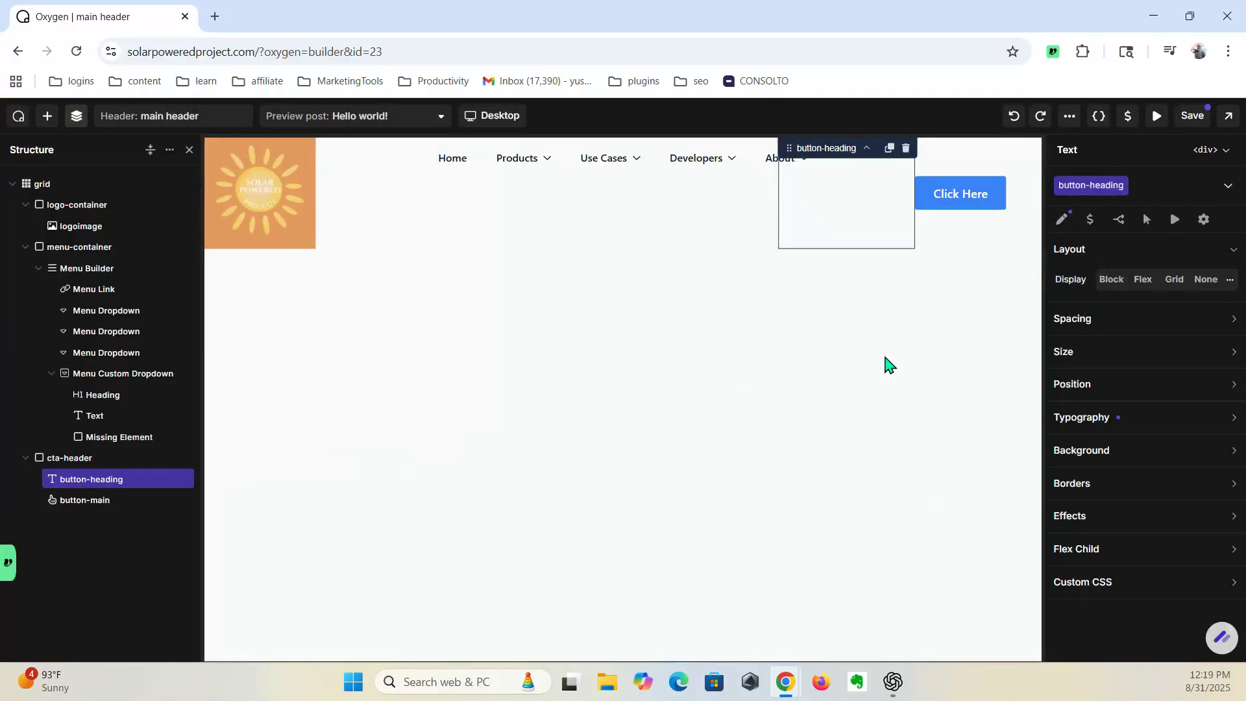
left_click(1142, 280)
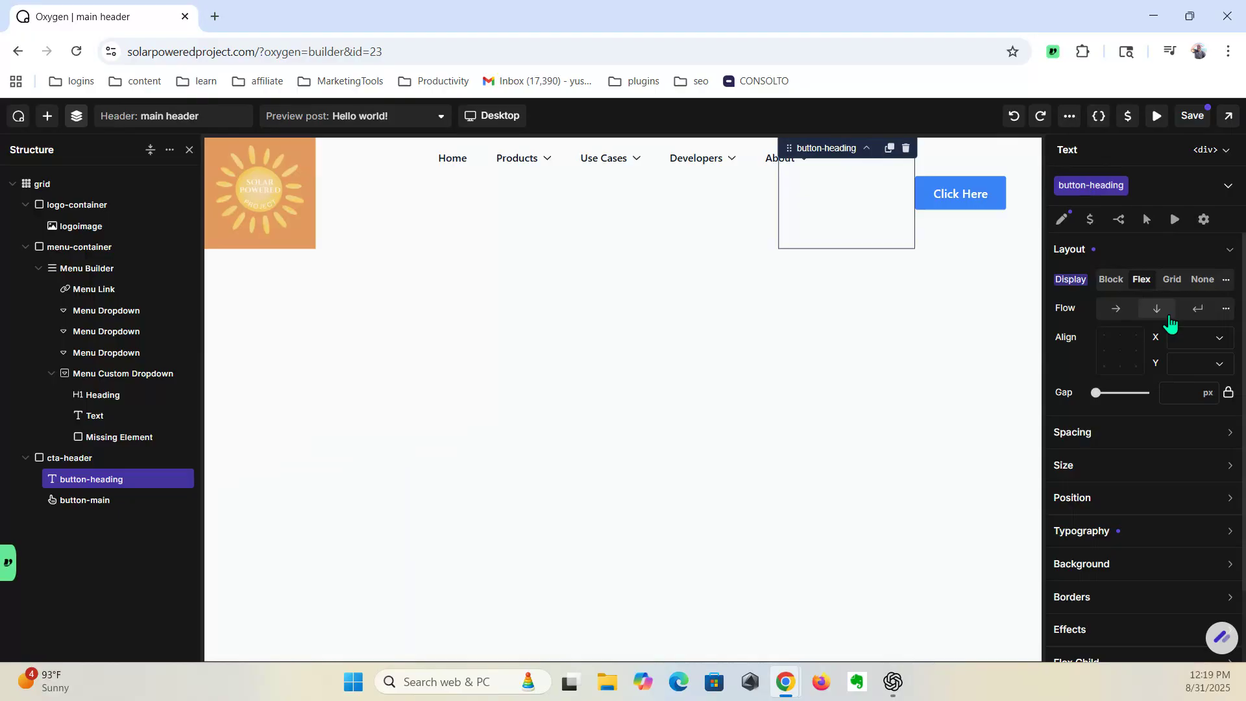
left_click(1120, 357)
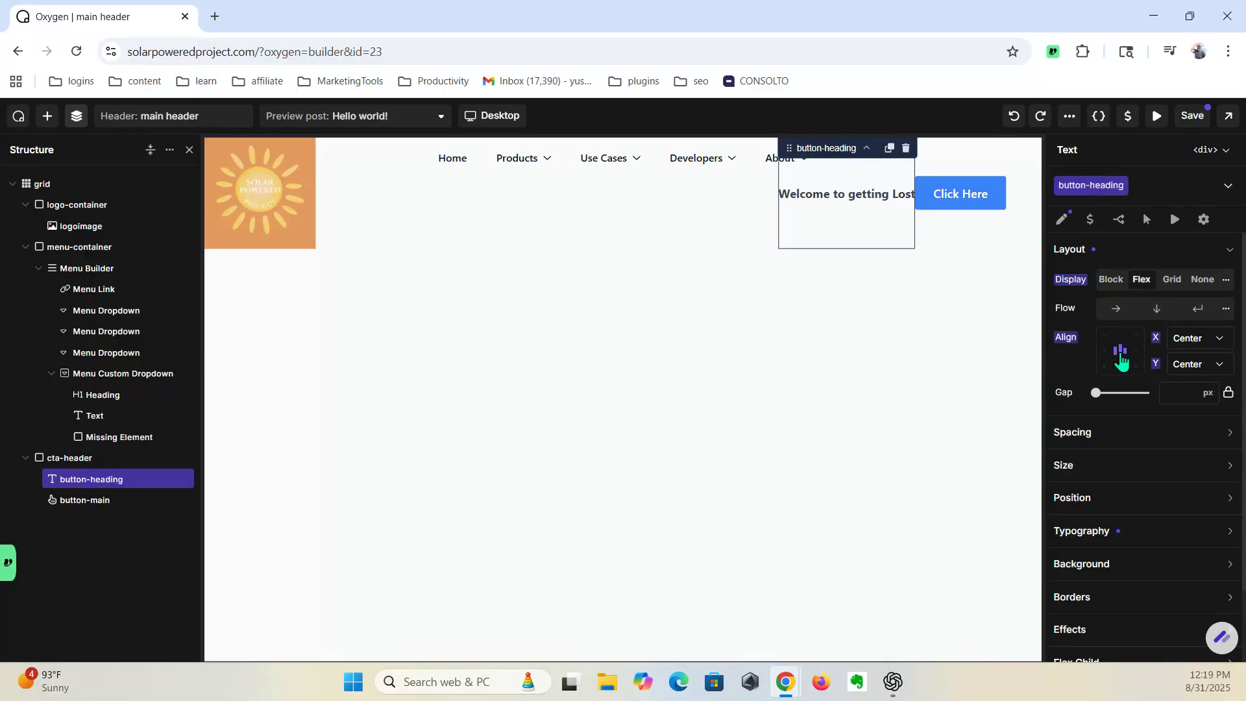
left_click(1157, 310)
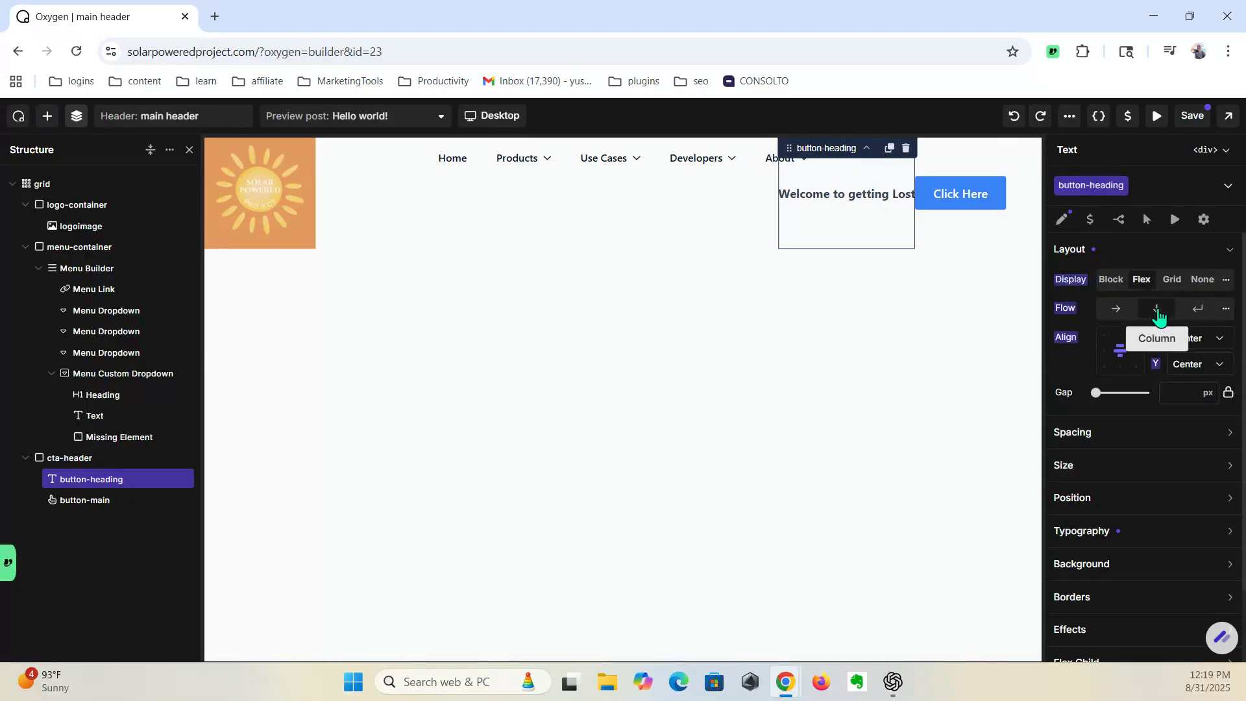
left_click(1146, 317)
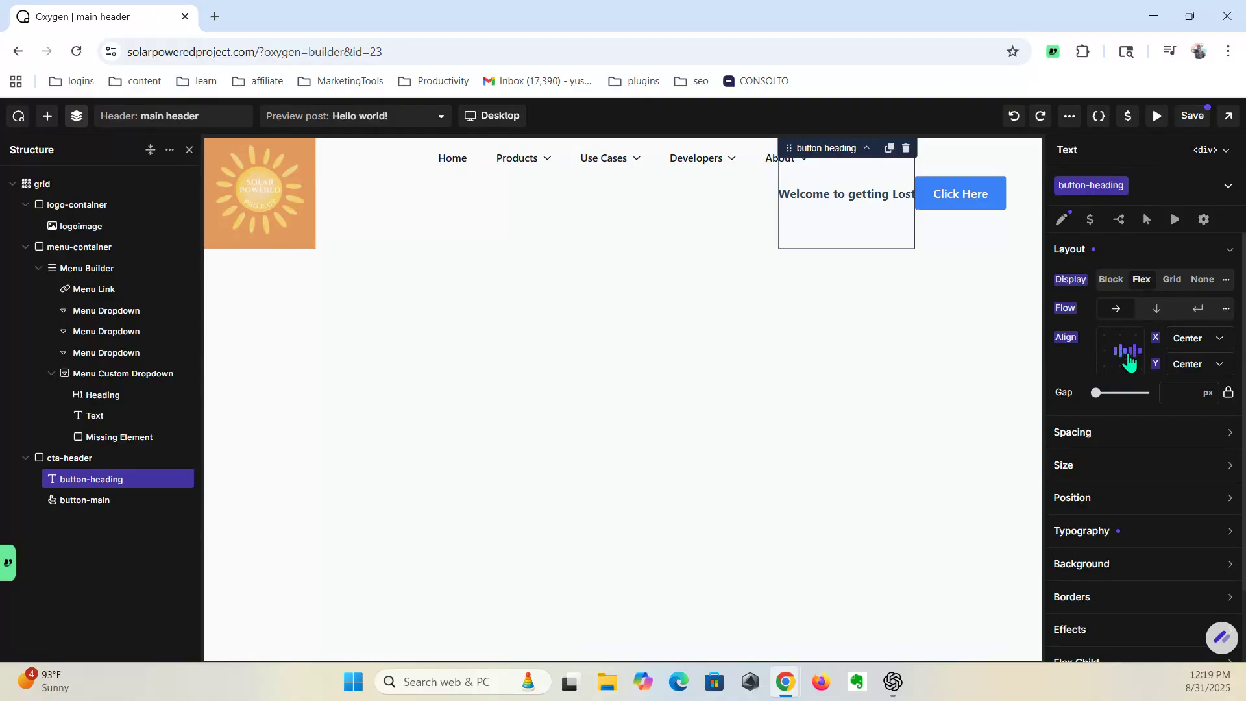
left_click(1112, 280)
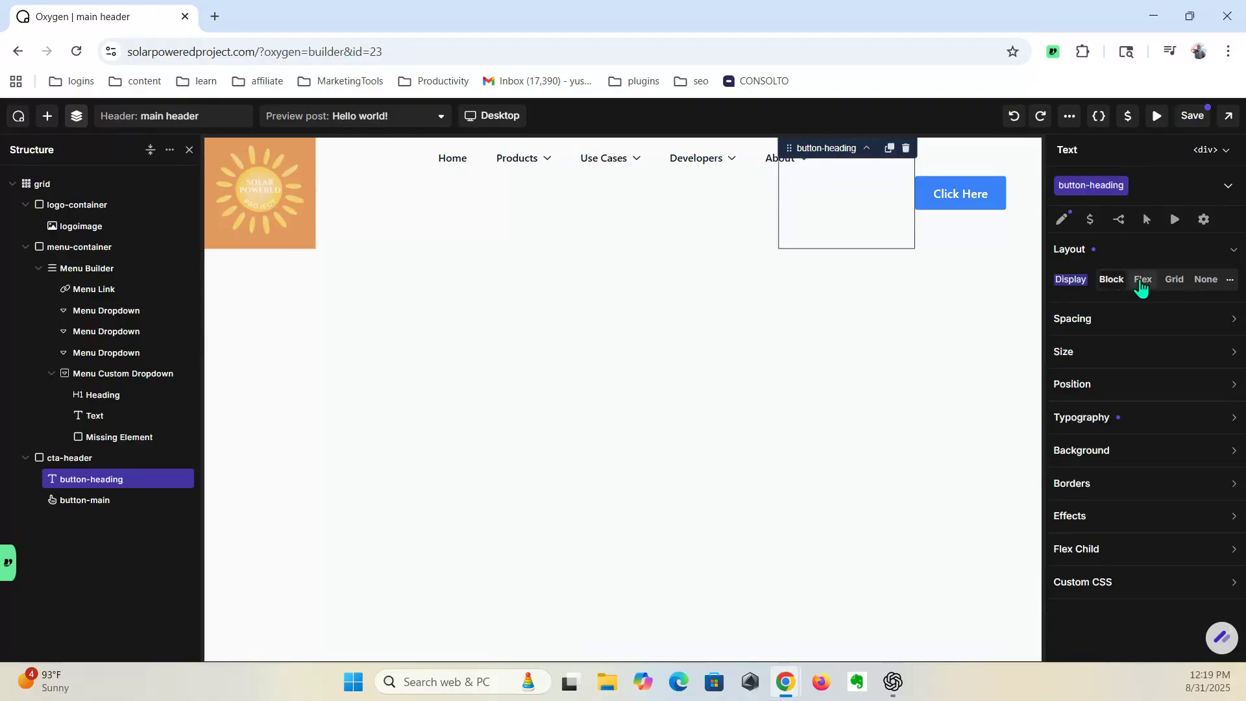
left_click(1141, 284)
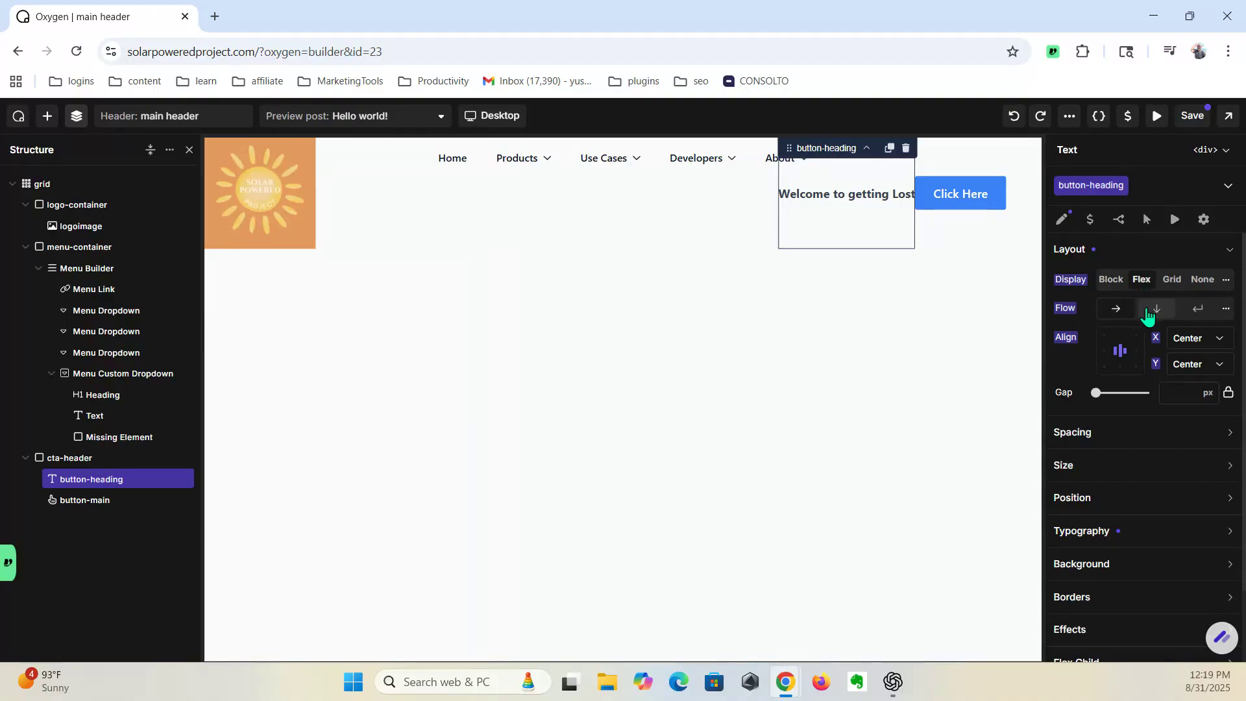
left_click(1147, 315)
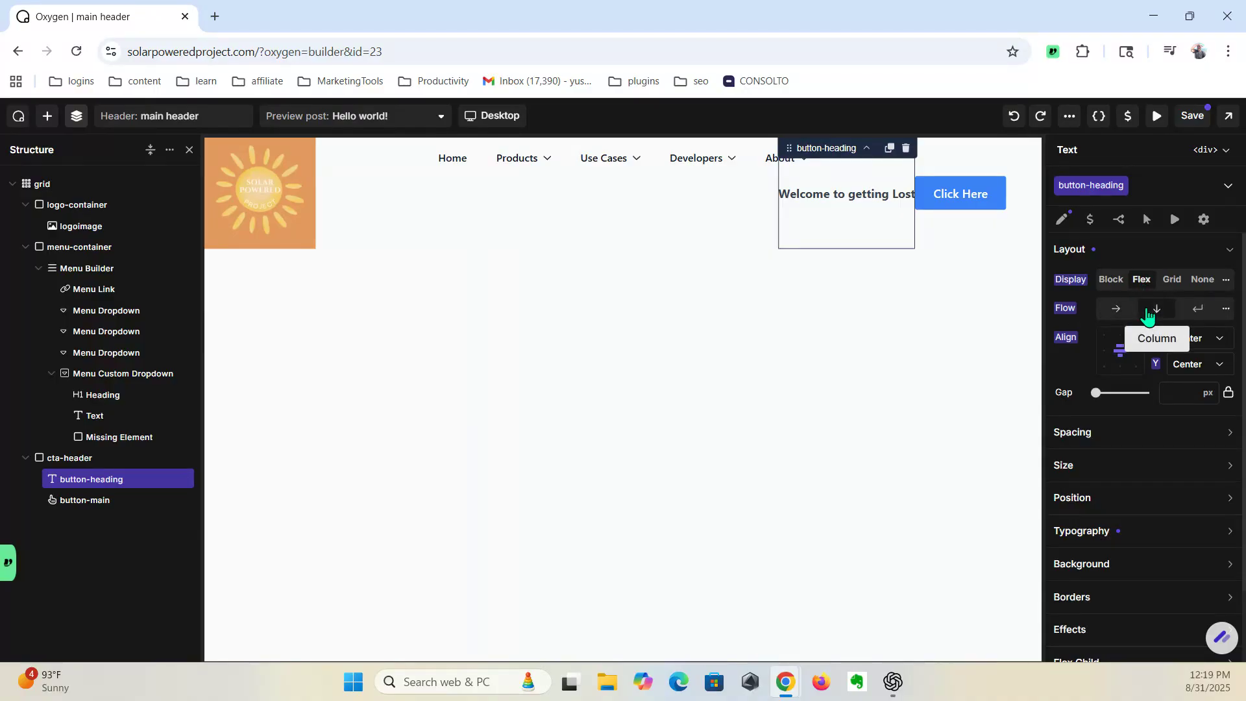
Step: Try the wrapping flow on the button-heading text, preview the header, and return the text's display to Block
left_click(1200, 309)
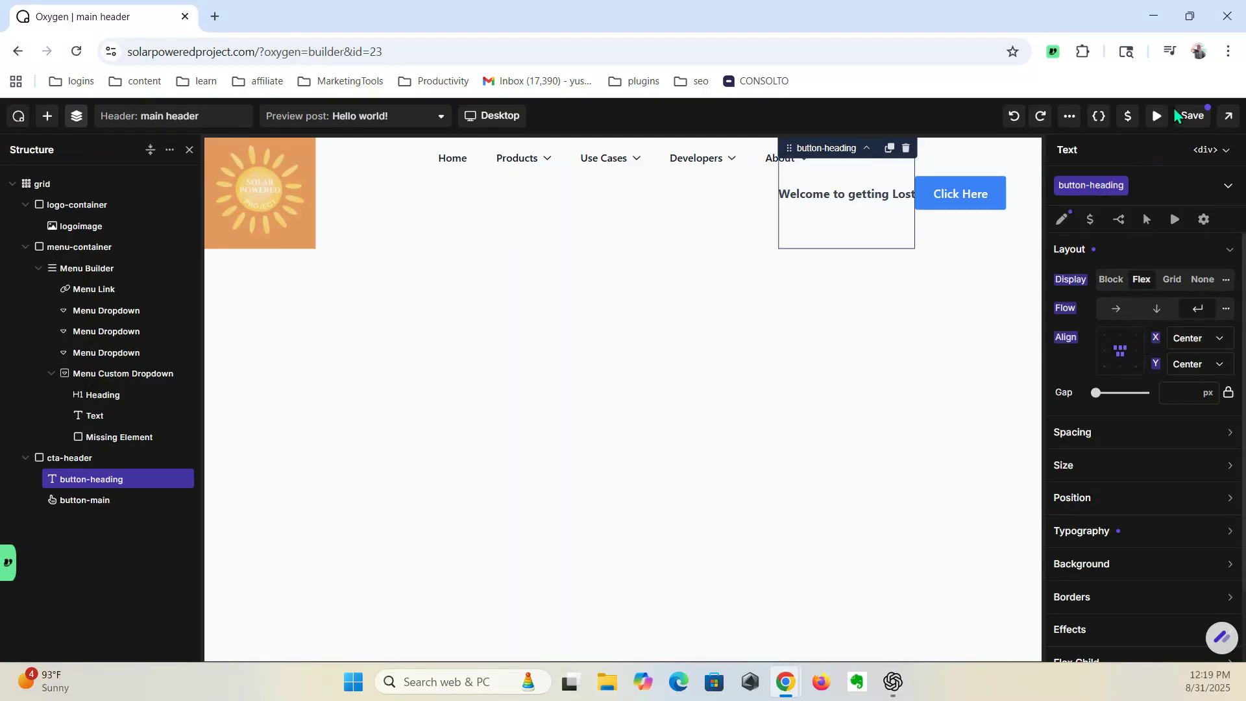
left_click(1159, 119)
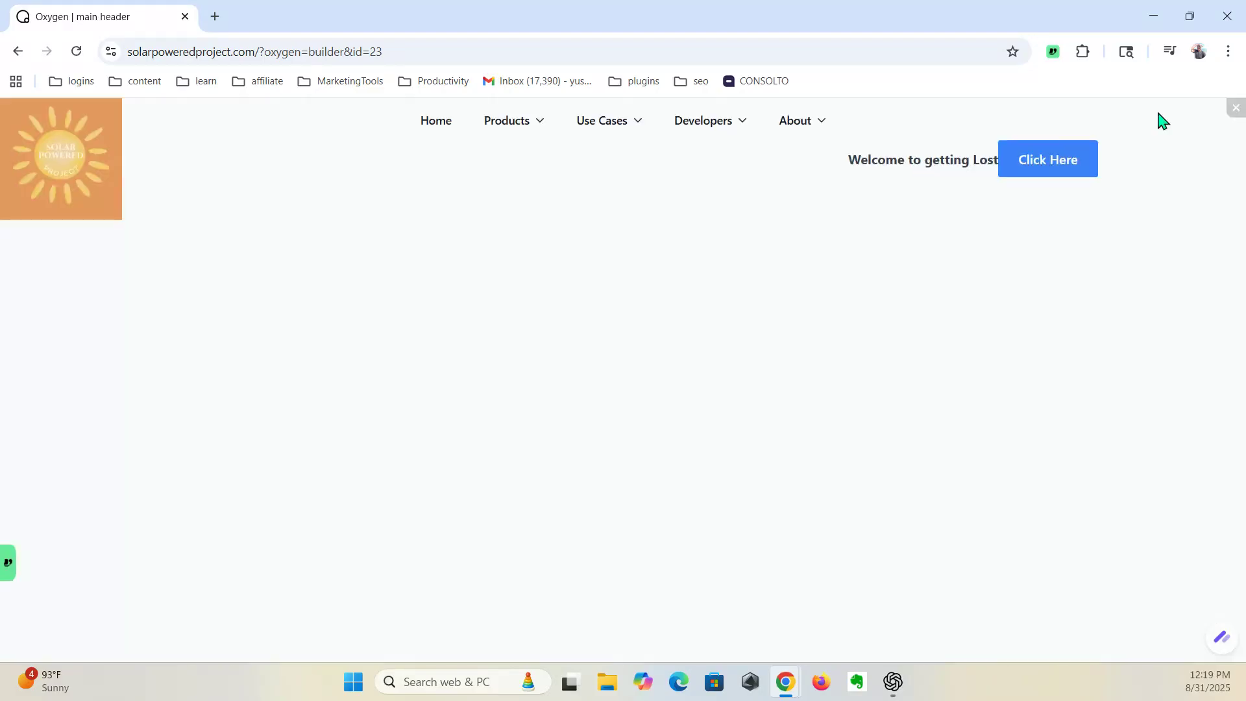
left_click(1229, 116)
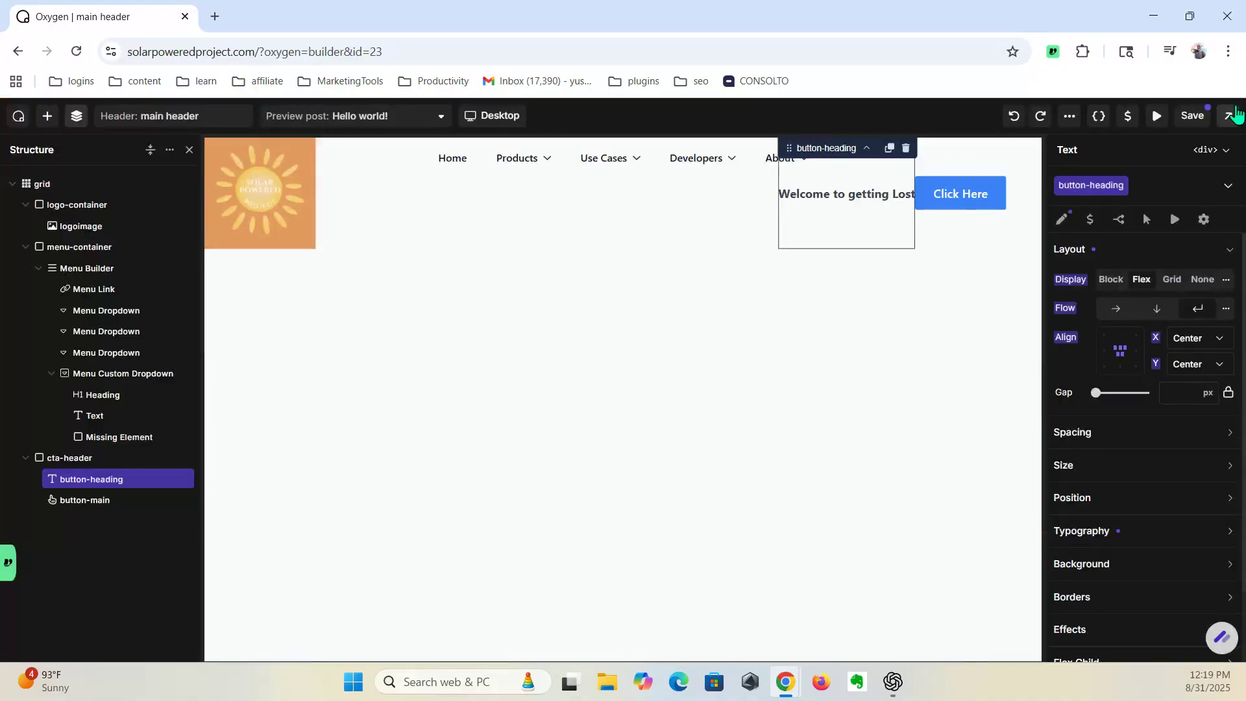
left_click(1110, 285)
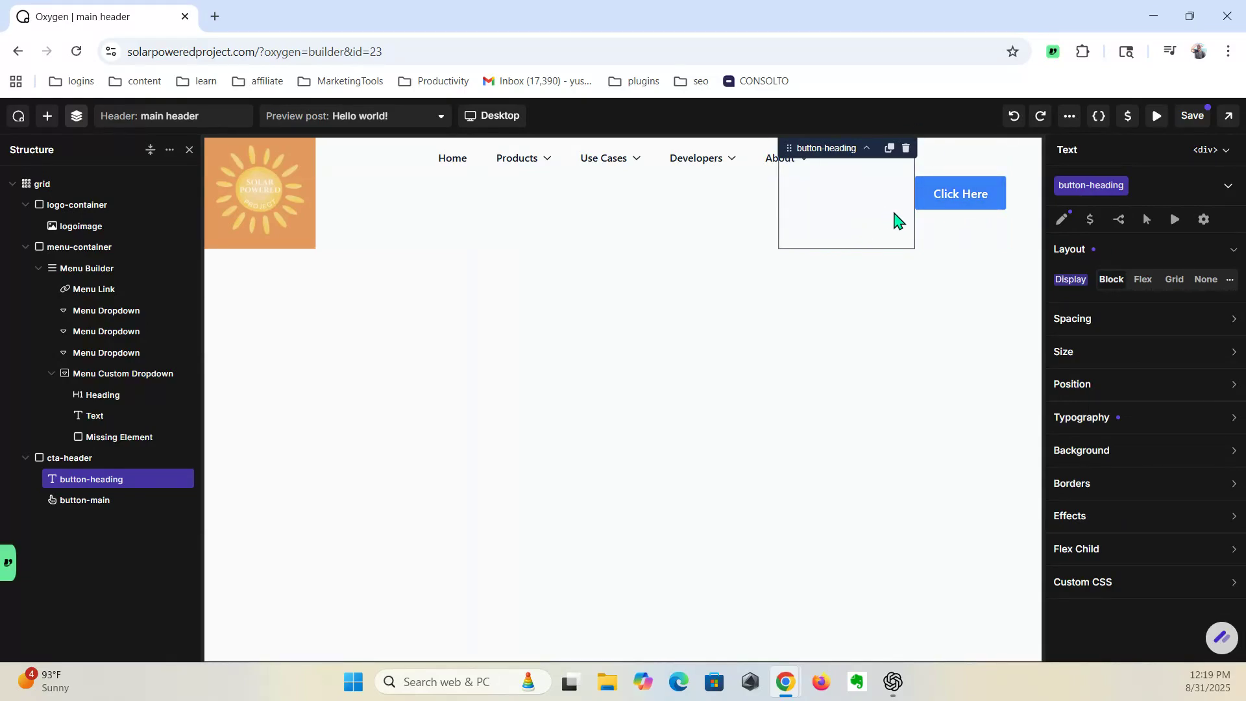
Step: Set the cta-header container's flow to Column and preview the header
left_click(68, 457)
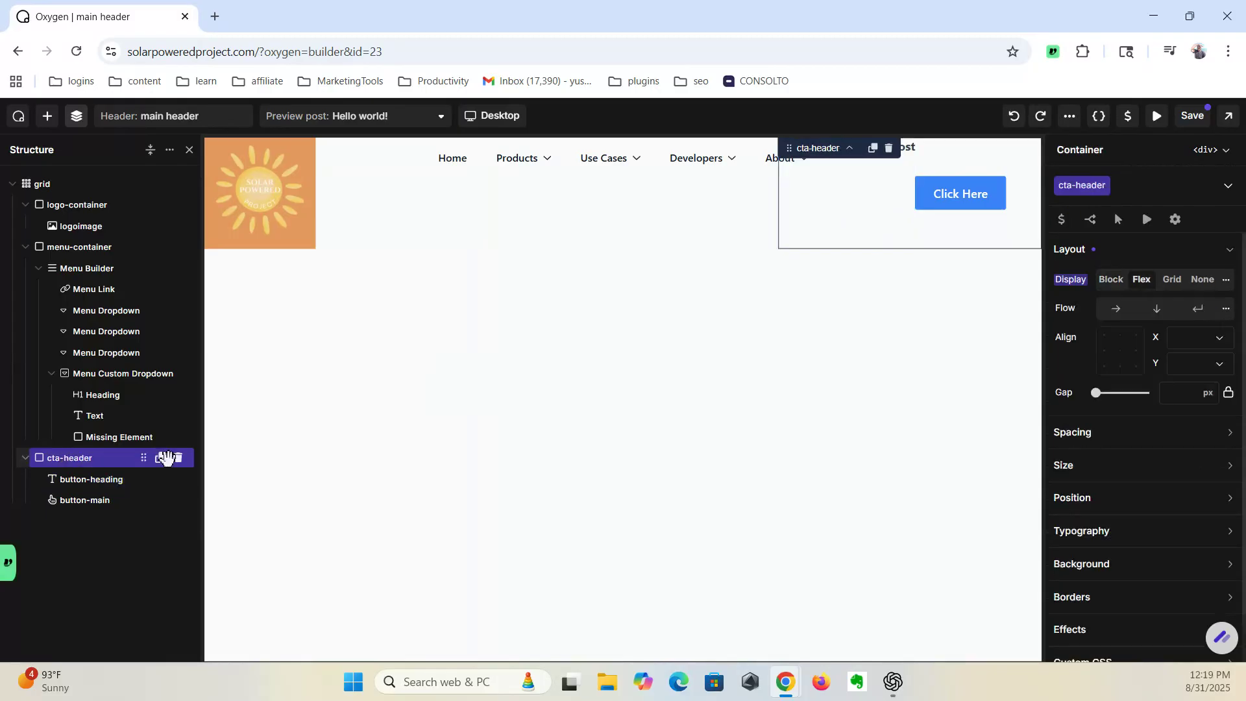
left_click(1157, 311)
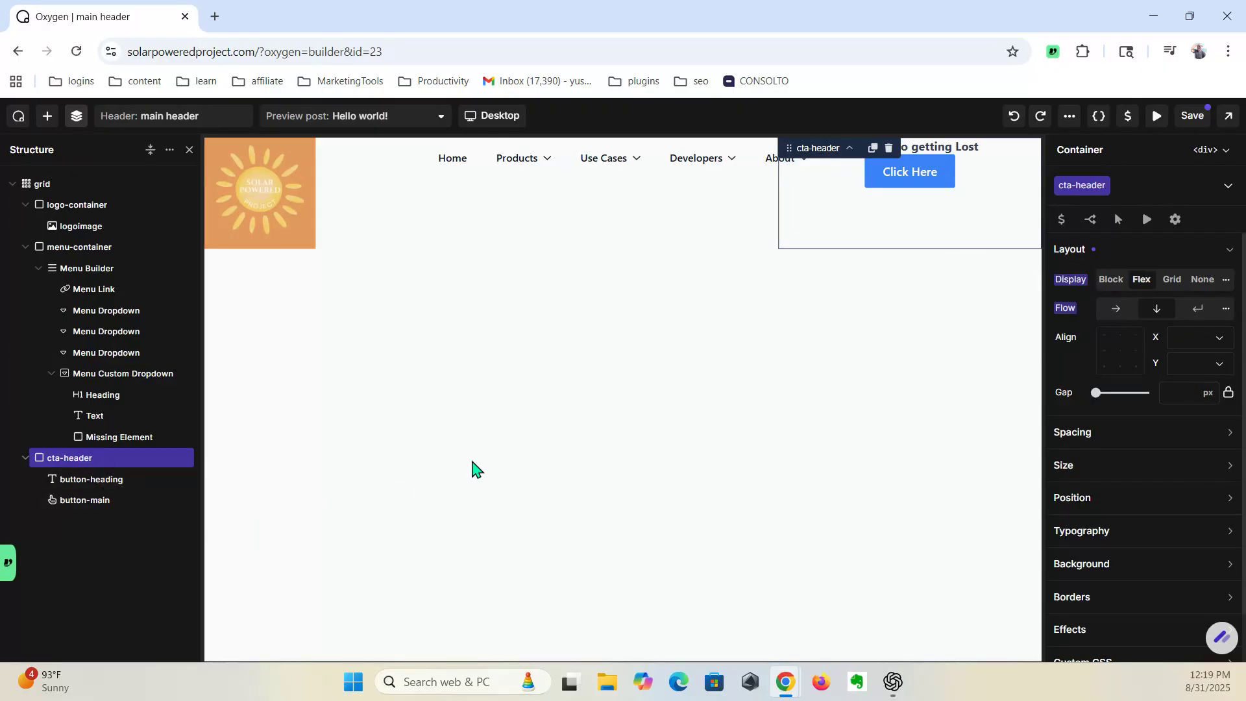
left_click(1158, 117)
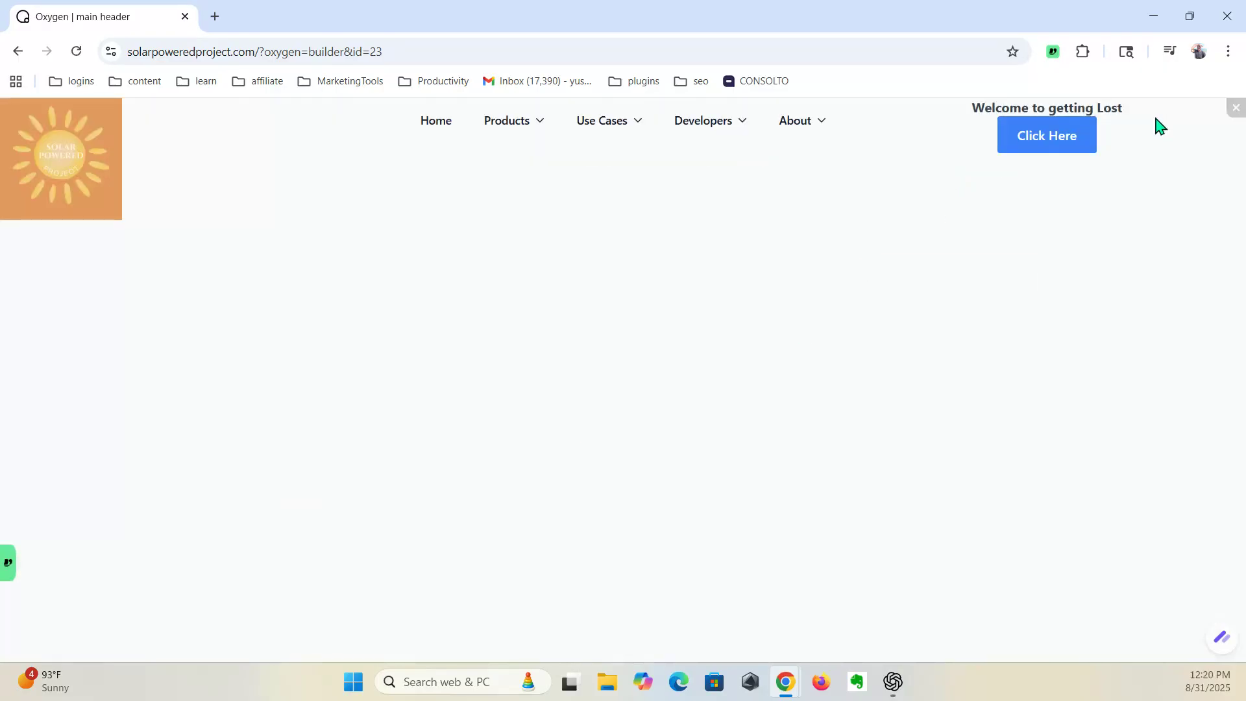
left_click(1233, 114)
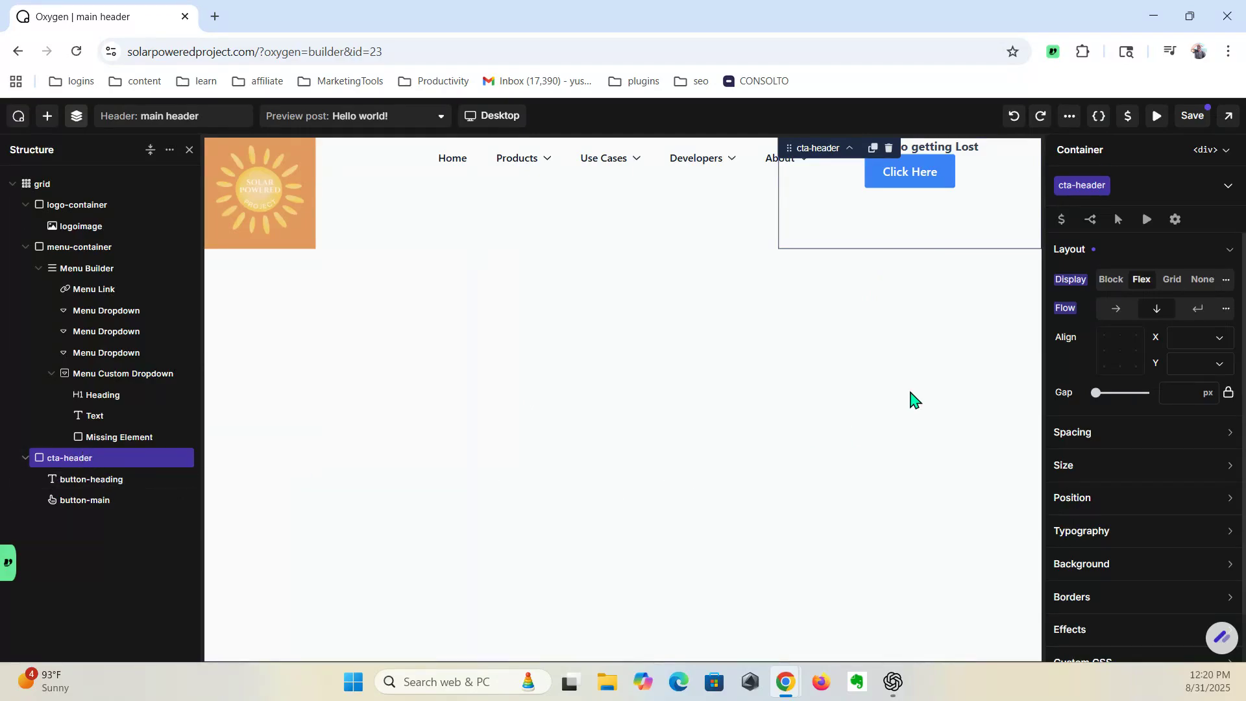
Step: Center the cta-header contents on both X and Y, set their gap to 30 px, and preview the header
left_click(1120, 351)
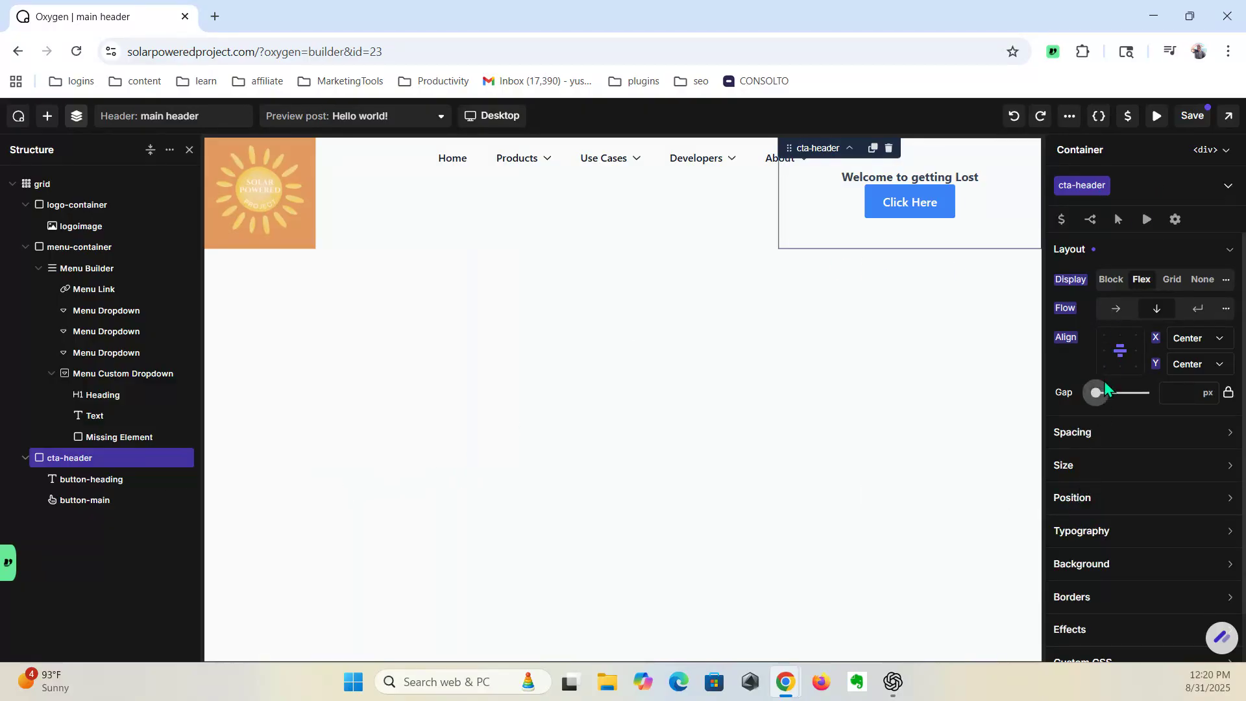
left_click_drag(1097, 392, 1116, 392)
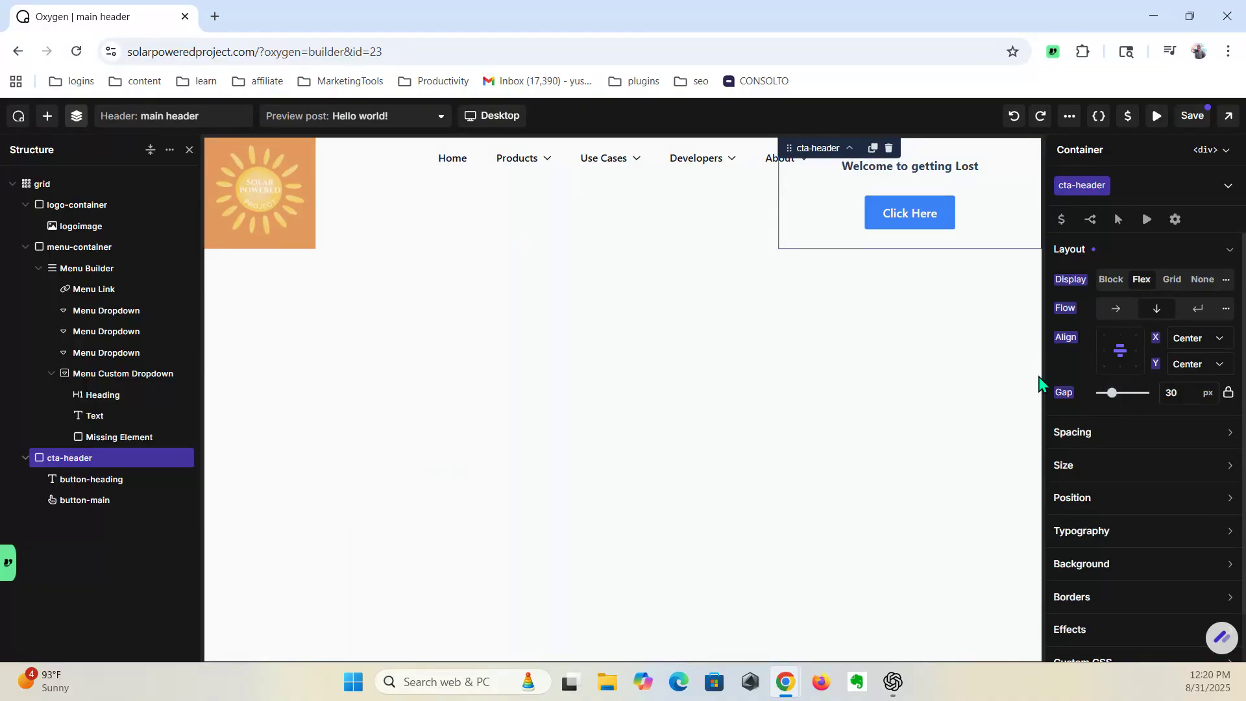
left_click(1158, 115)
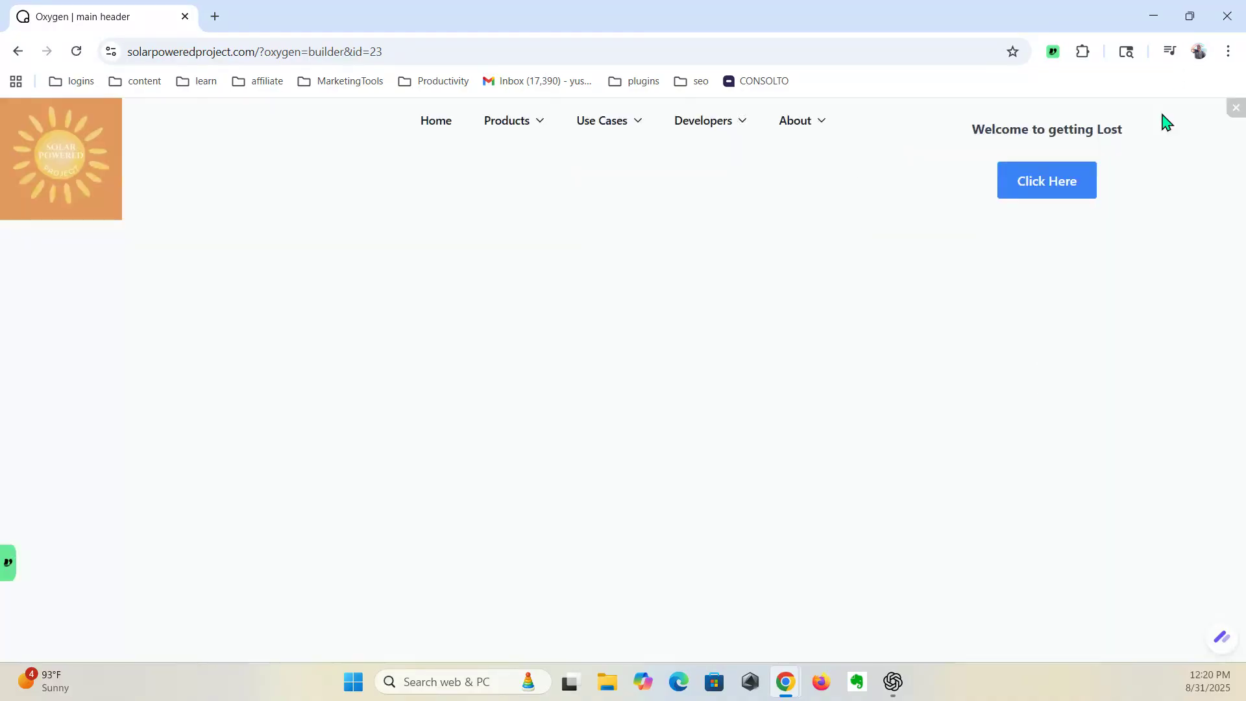
left_click(1236, 116)
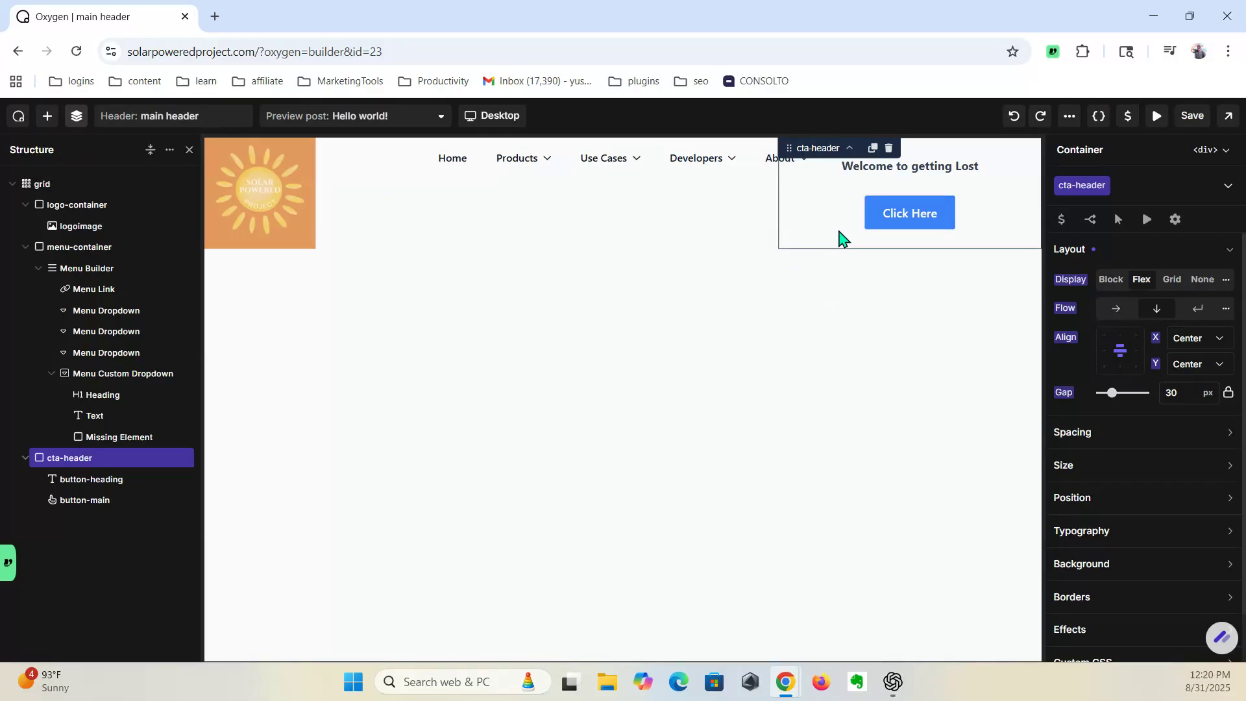
Step: Search the addable elements for "me" and examine the settings of the header's Home, Products, Developers and Use Cases menu items
left_click(48, 115)
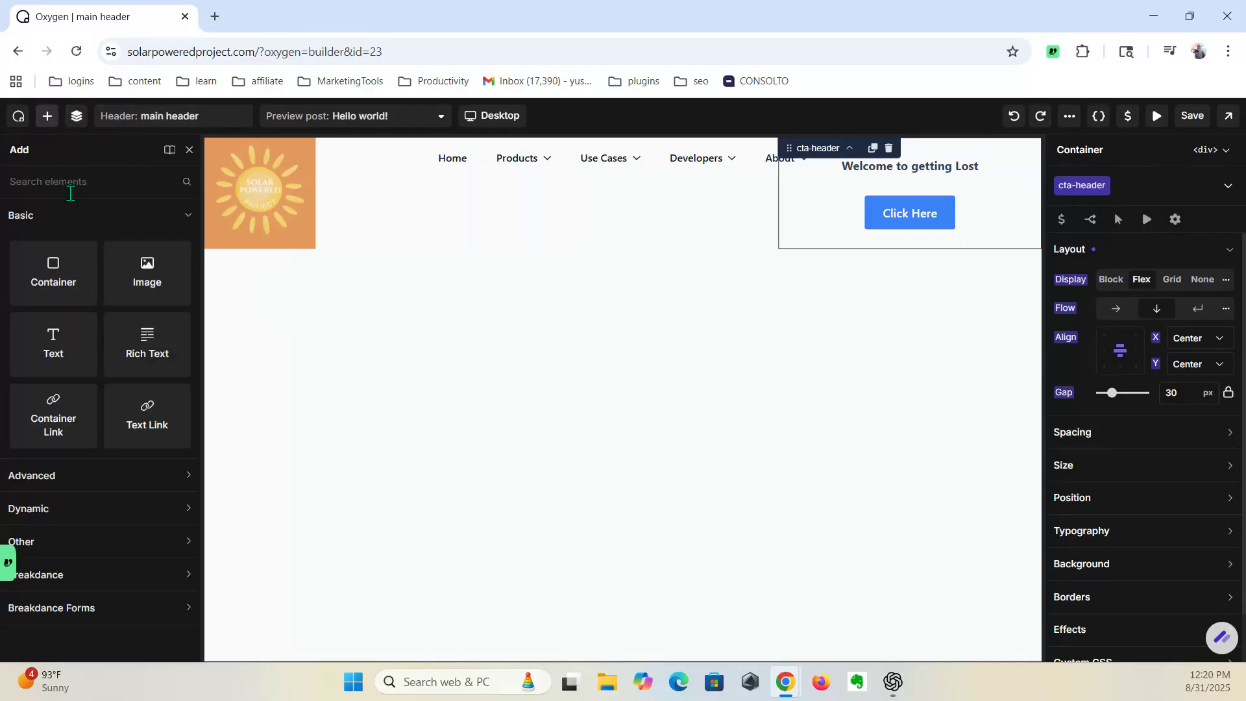
type("me")
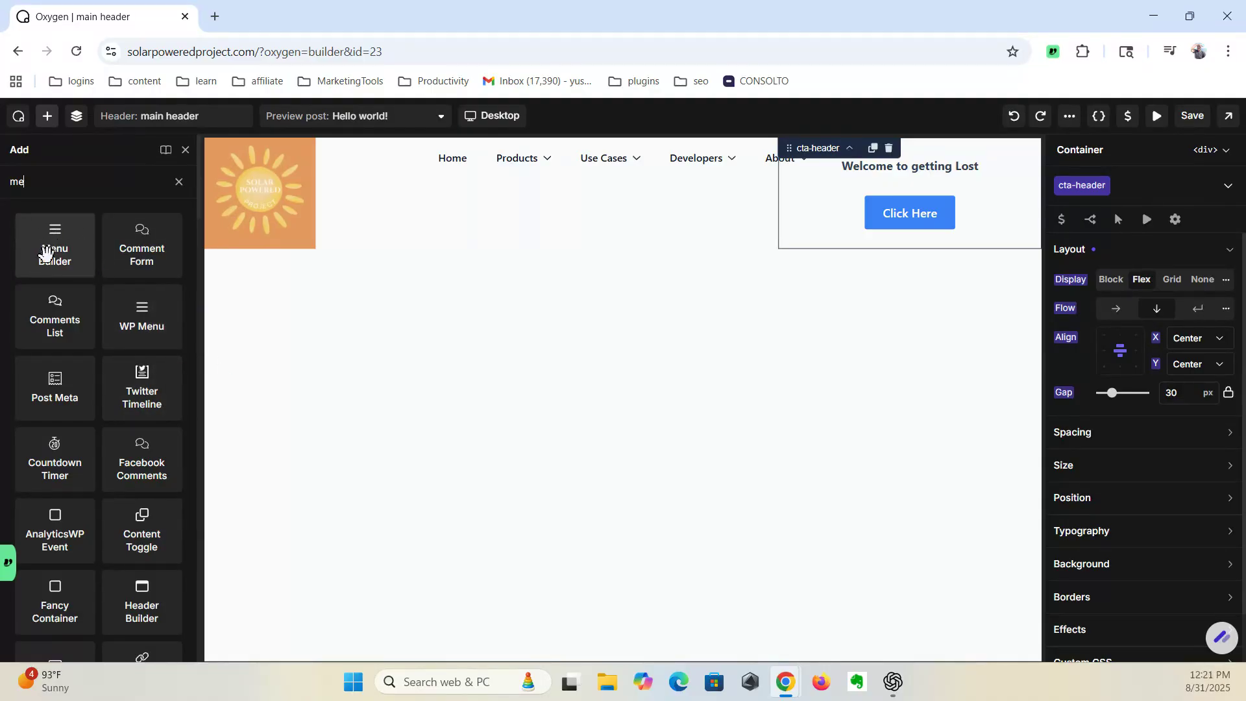
left_click(512, 166)
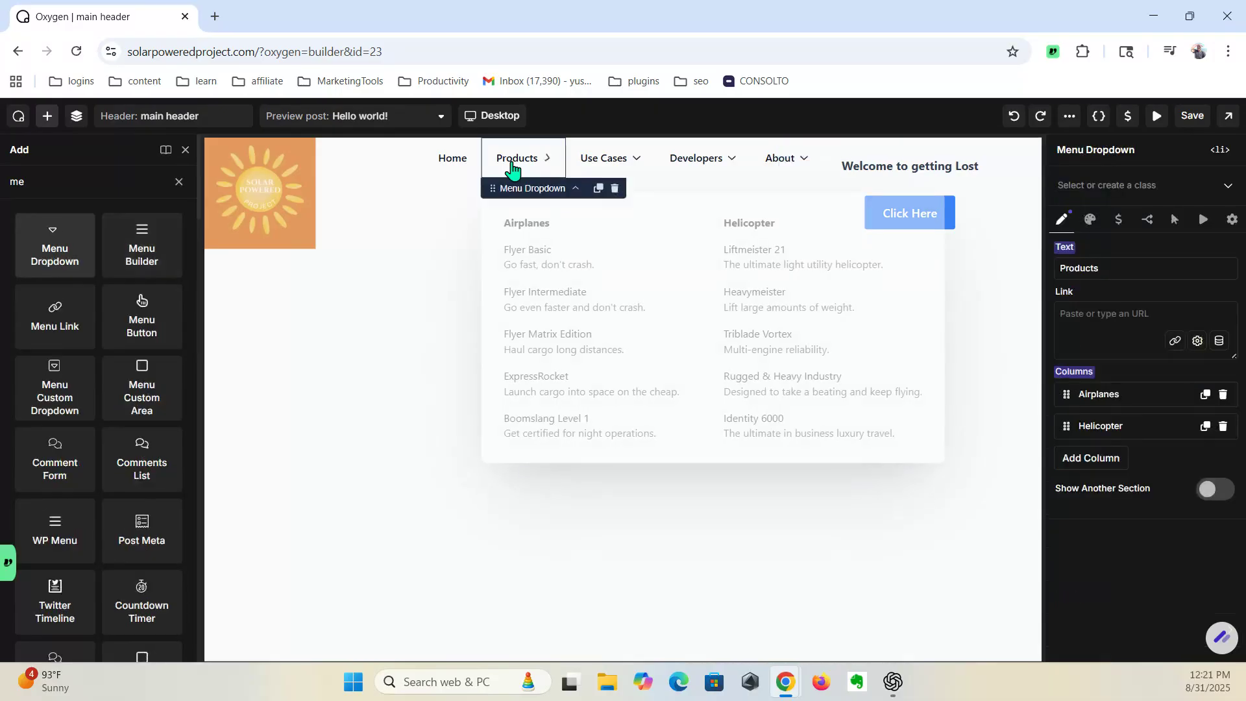
left_click(458, 167)
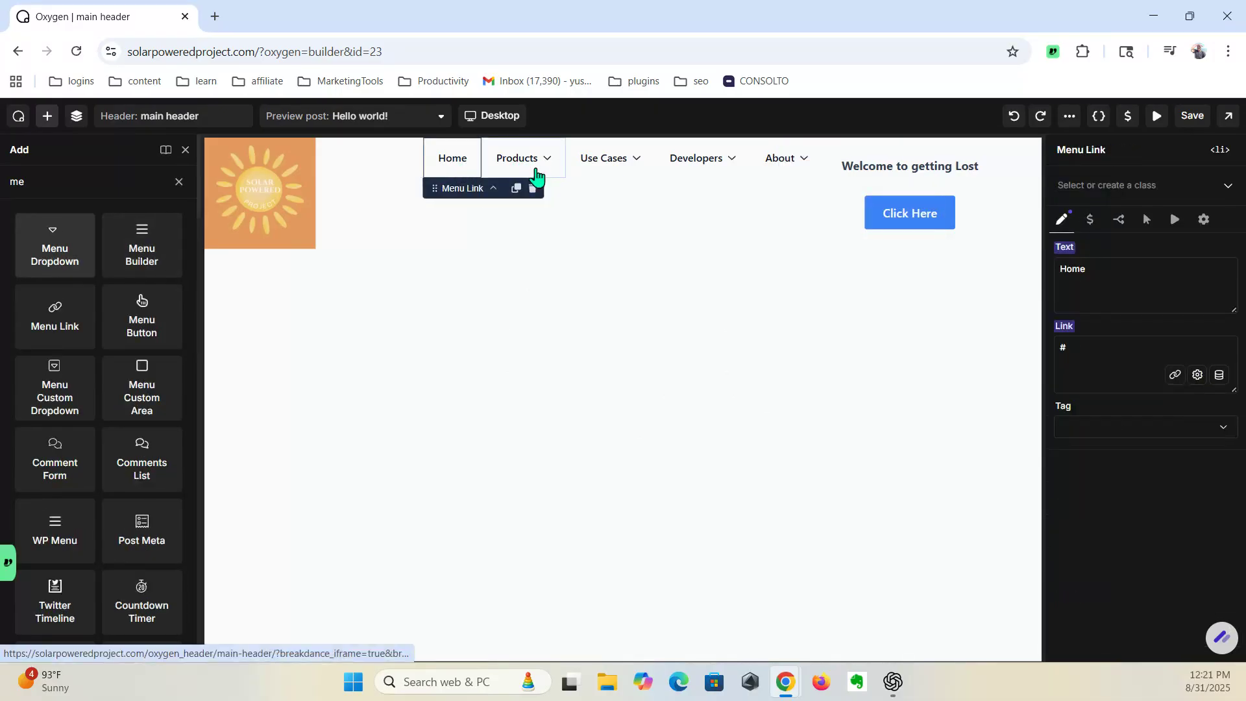
left_click(537, 174)
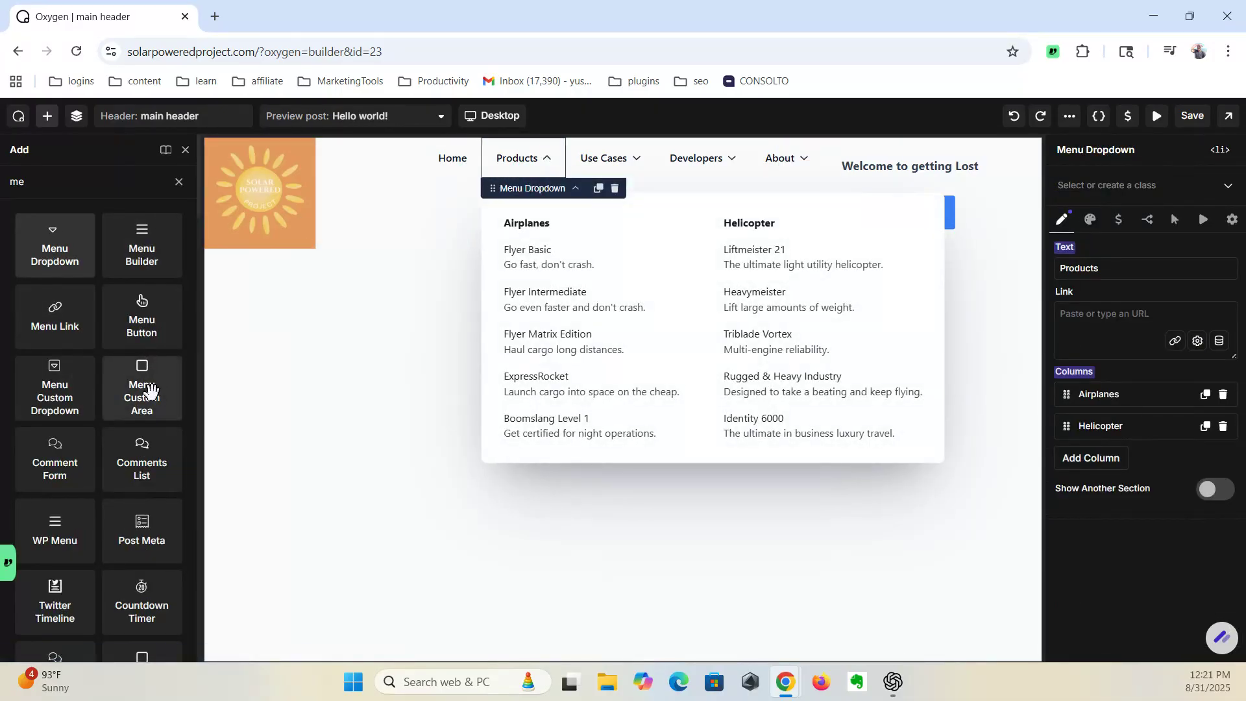
left_click(857, 156)
left_click(710, 161)
left_click(630, 163)
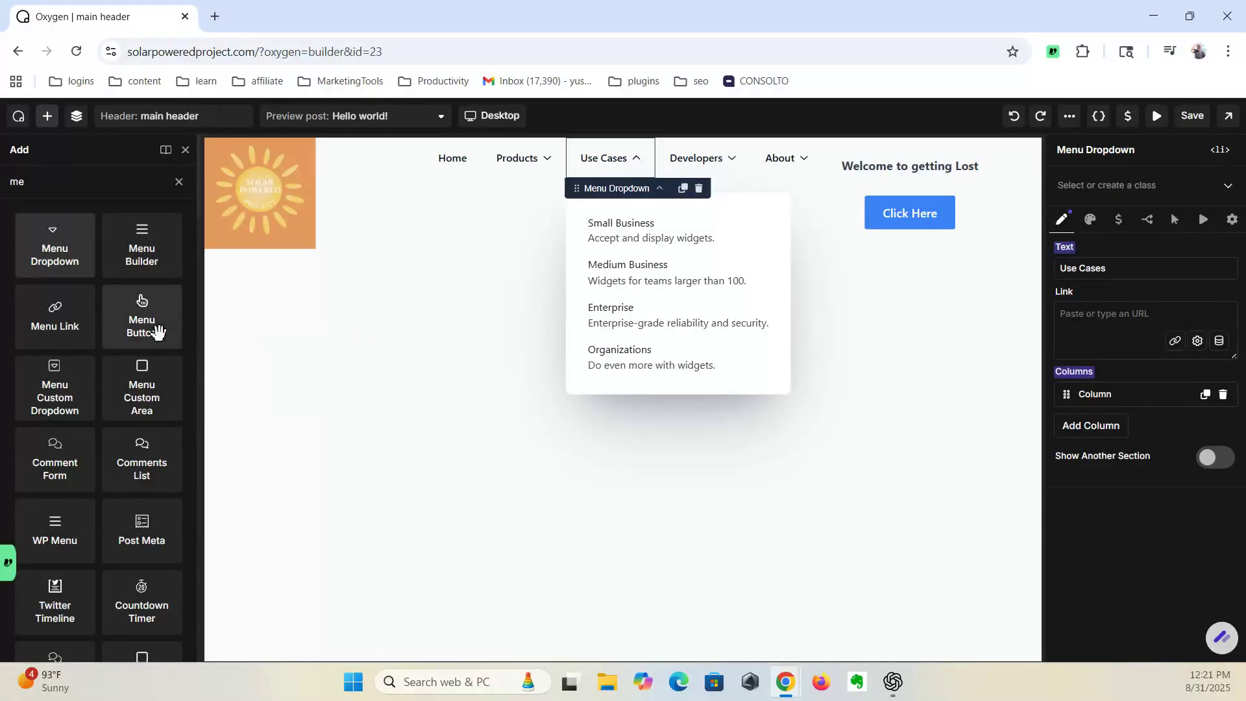
left_click_drag(0, 529, 886, 511)
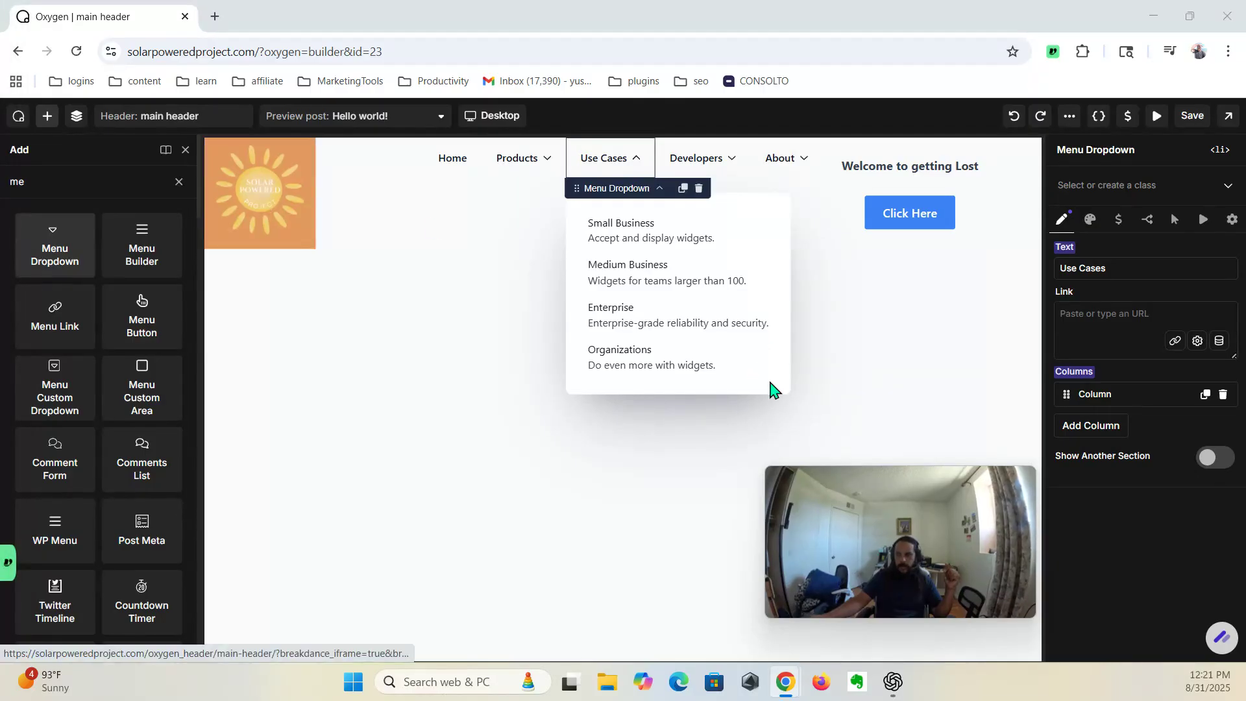
left_click_drag(883, 527, 1084, 560)
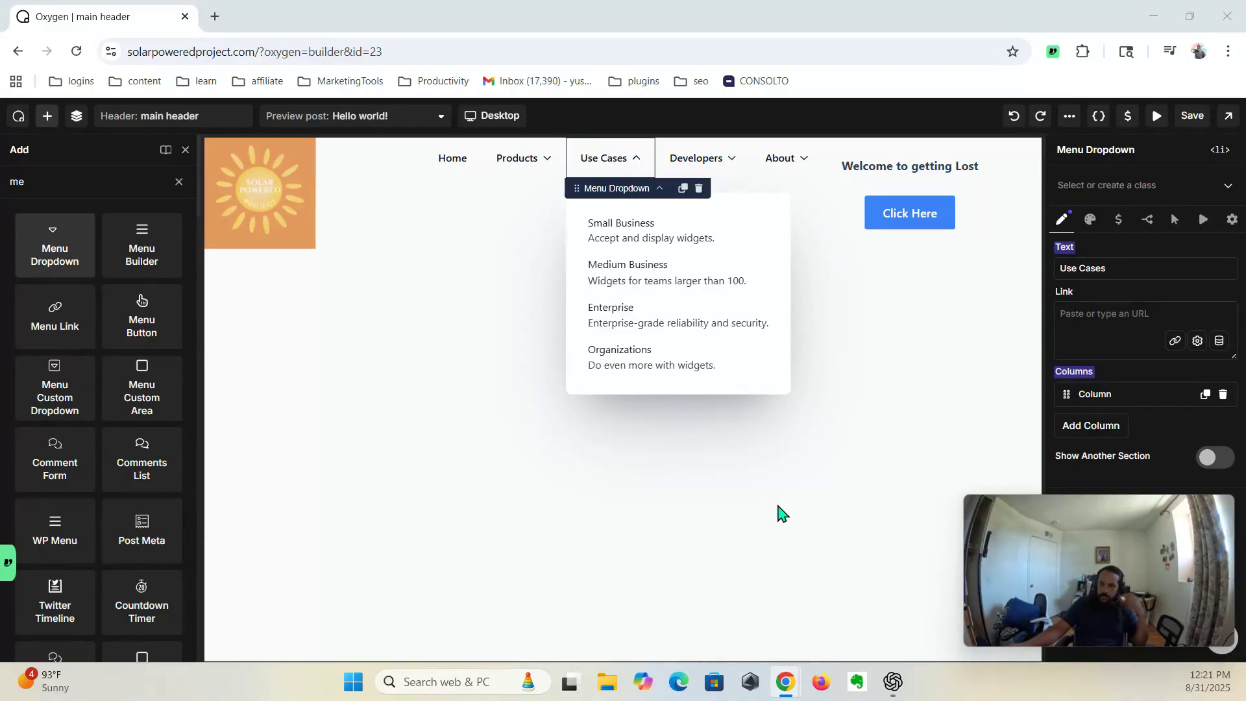
Step: Save the main header template, clear the element search, and show the header's structure tree
left_click(465, 370)
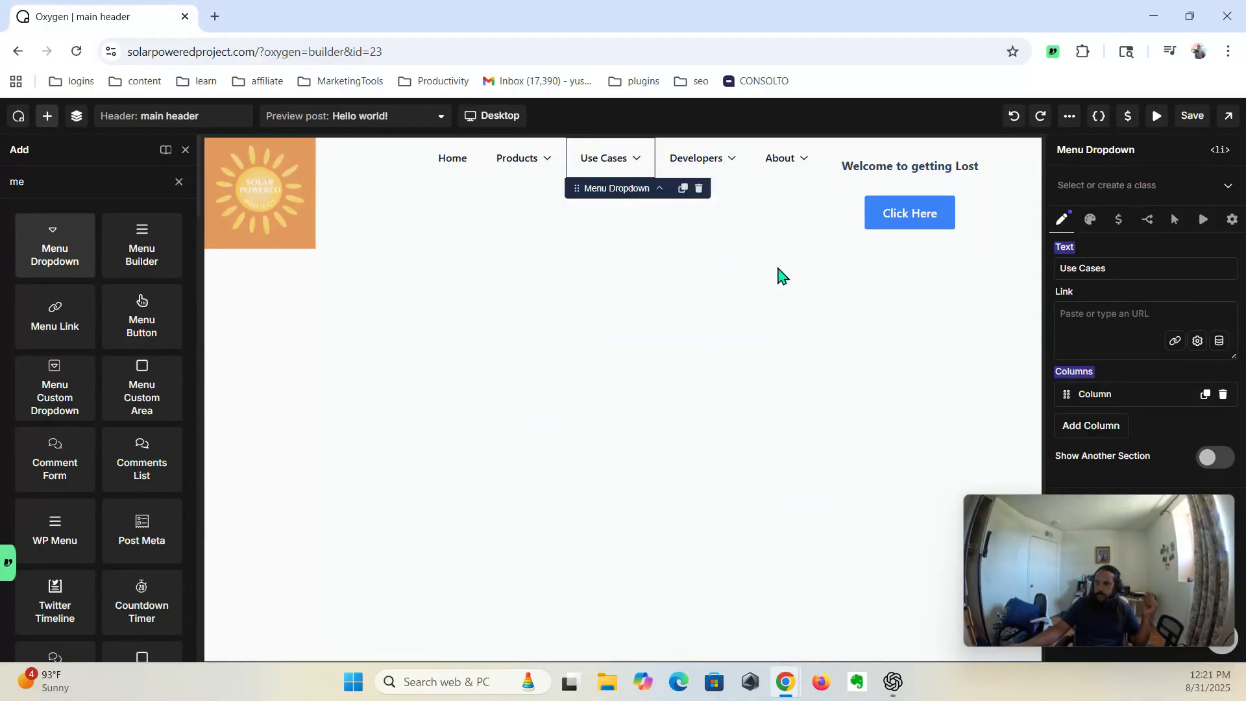
left_click(1192, 116)
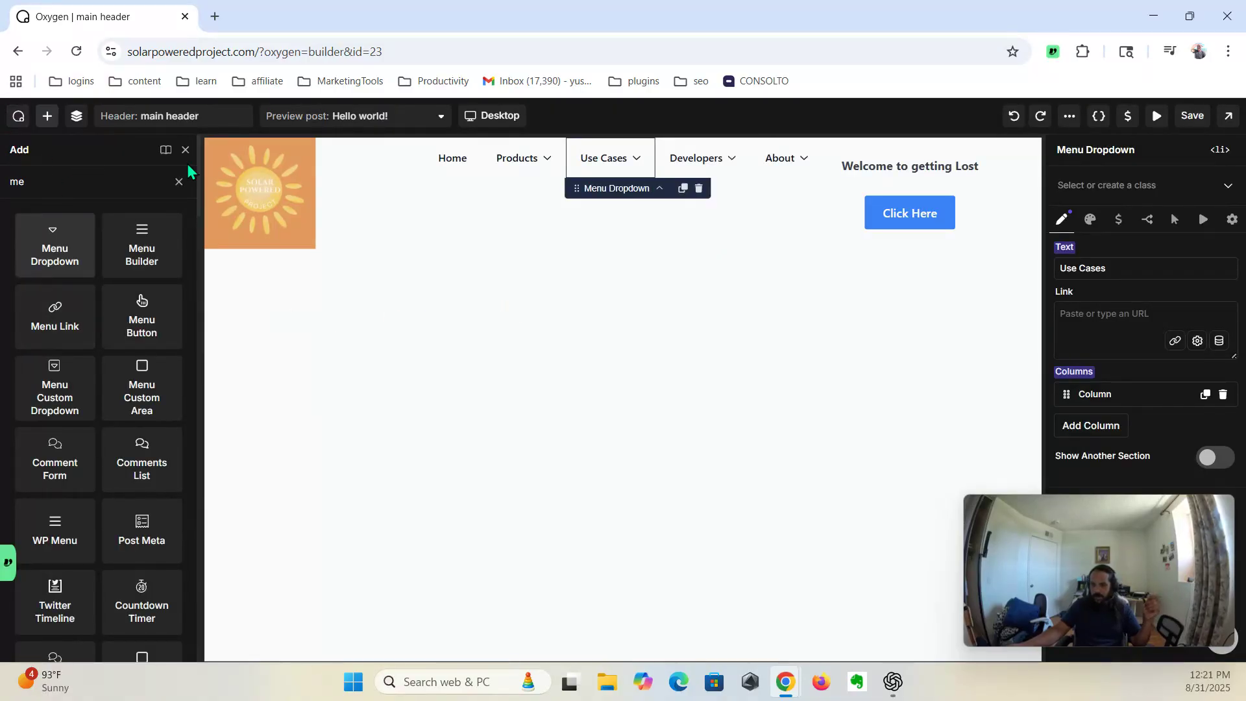
left_click(178, 184)
left_click(76, 116)
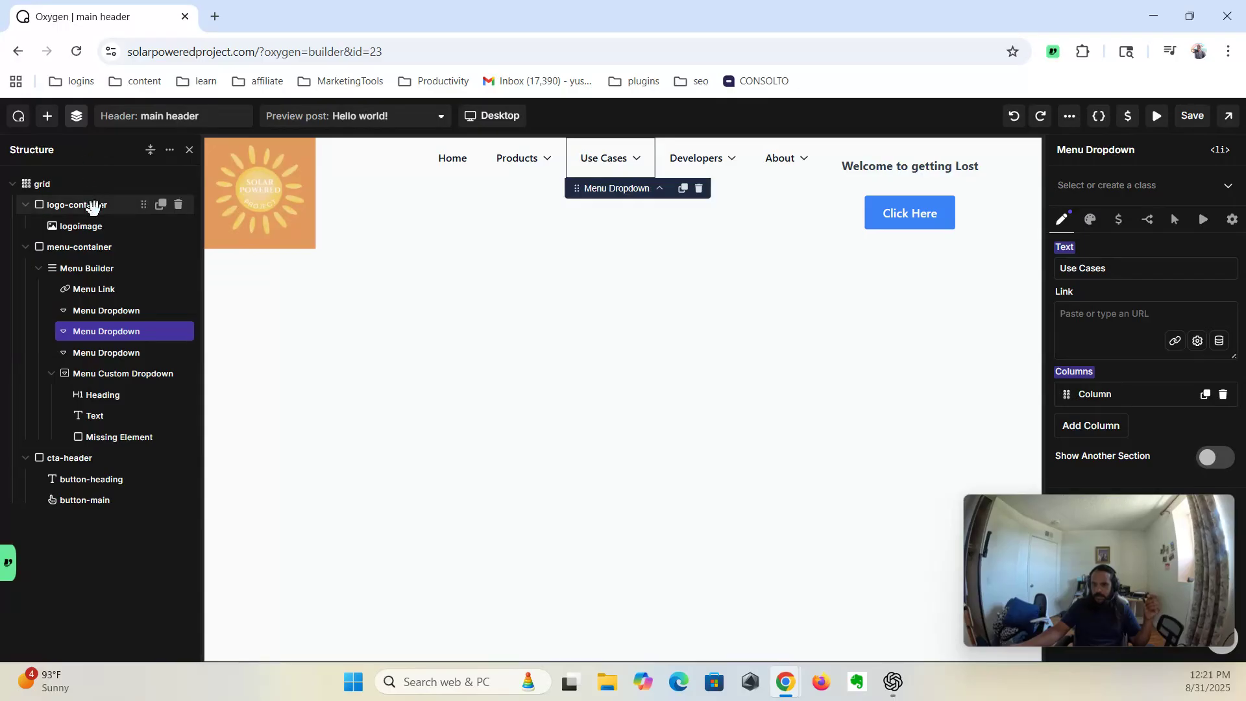
Step: Exit the builder to the WordPress dashboard and open Oxygen's Footers page
left_click(19, 116)
left_click(60, 153)
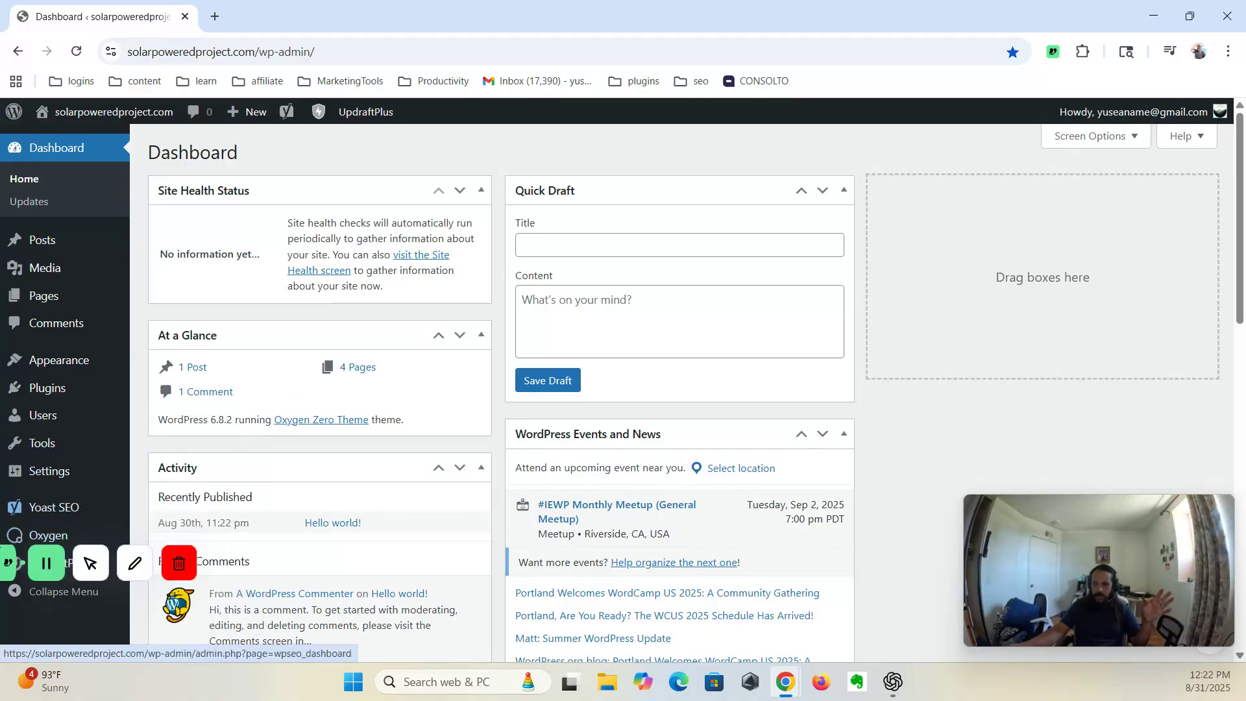
mouse_move(68, 537)
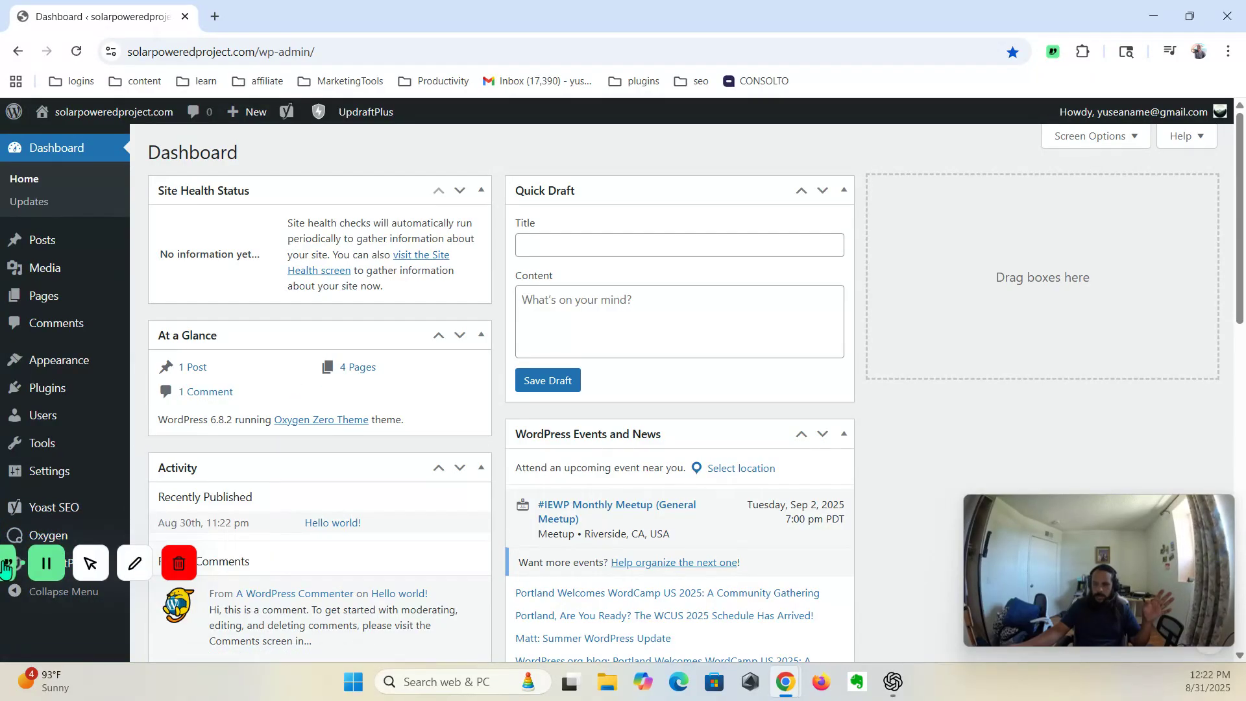
scroll(57, 542, "down", 1)
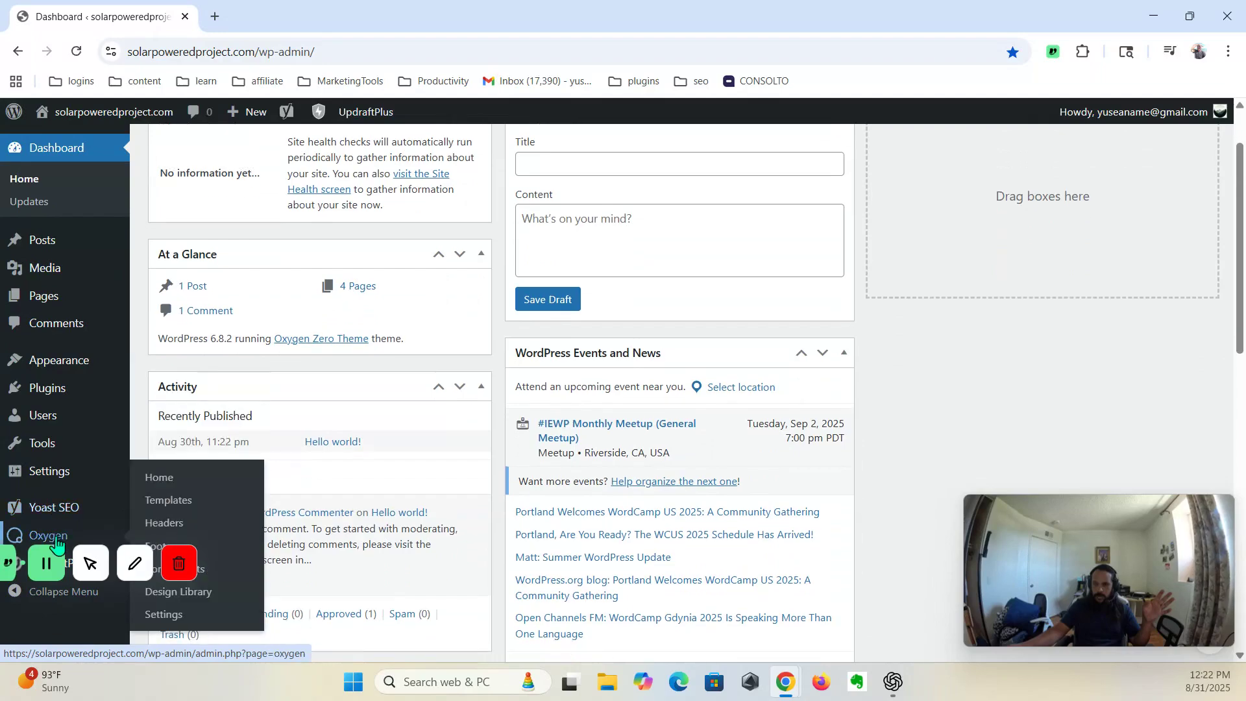
left_click(160, 547)
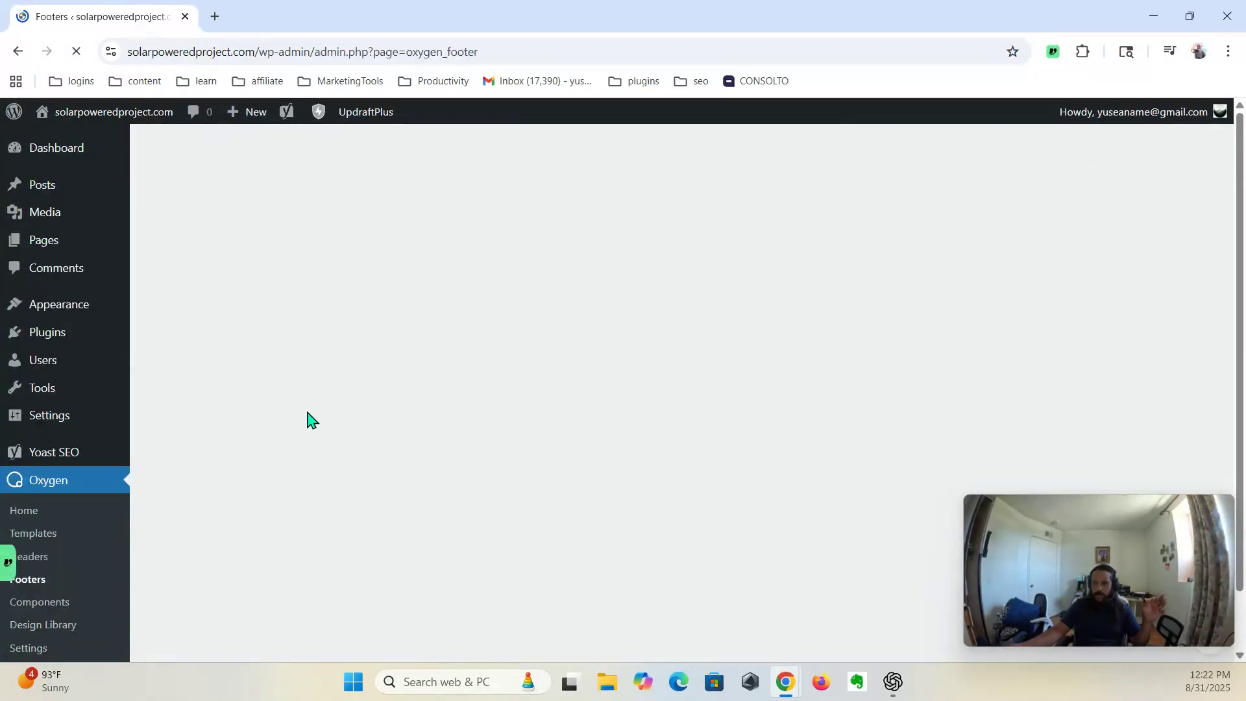
mouse_move(4, 557)
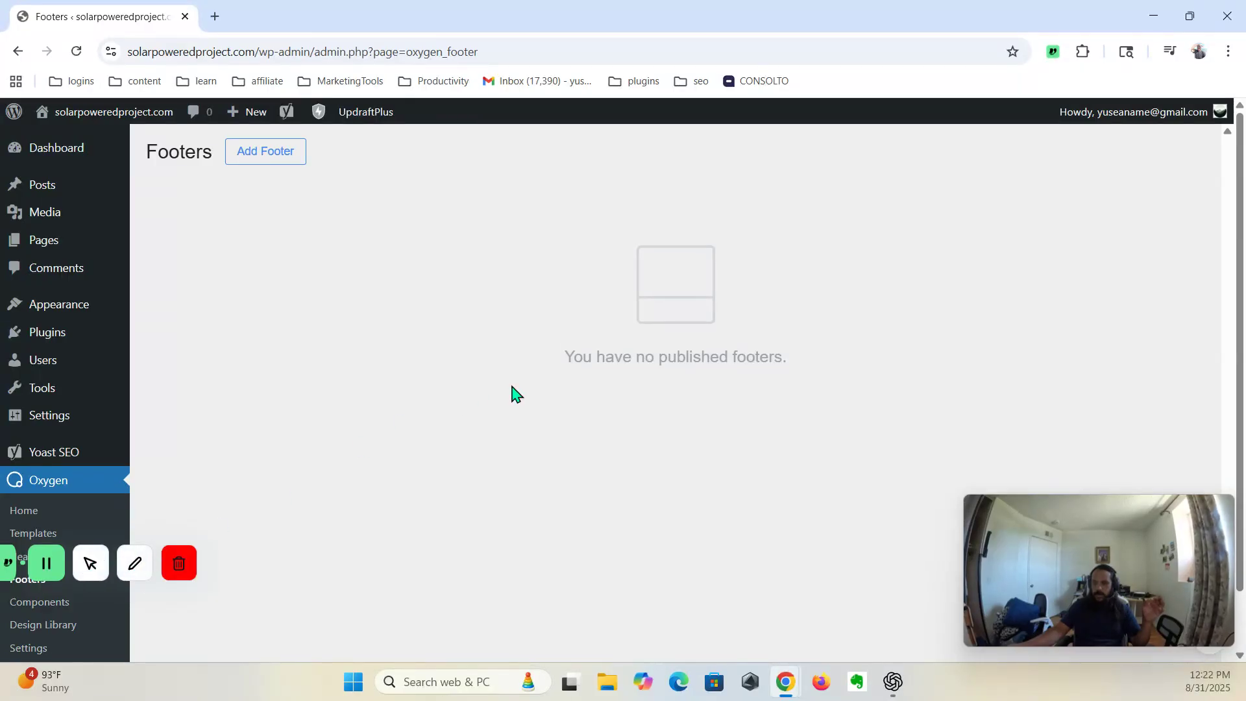
left_click(91, 572)
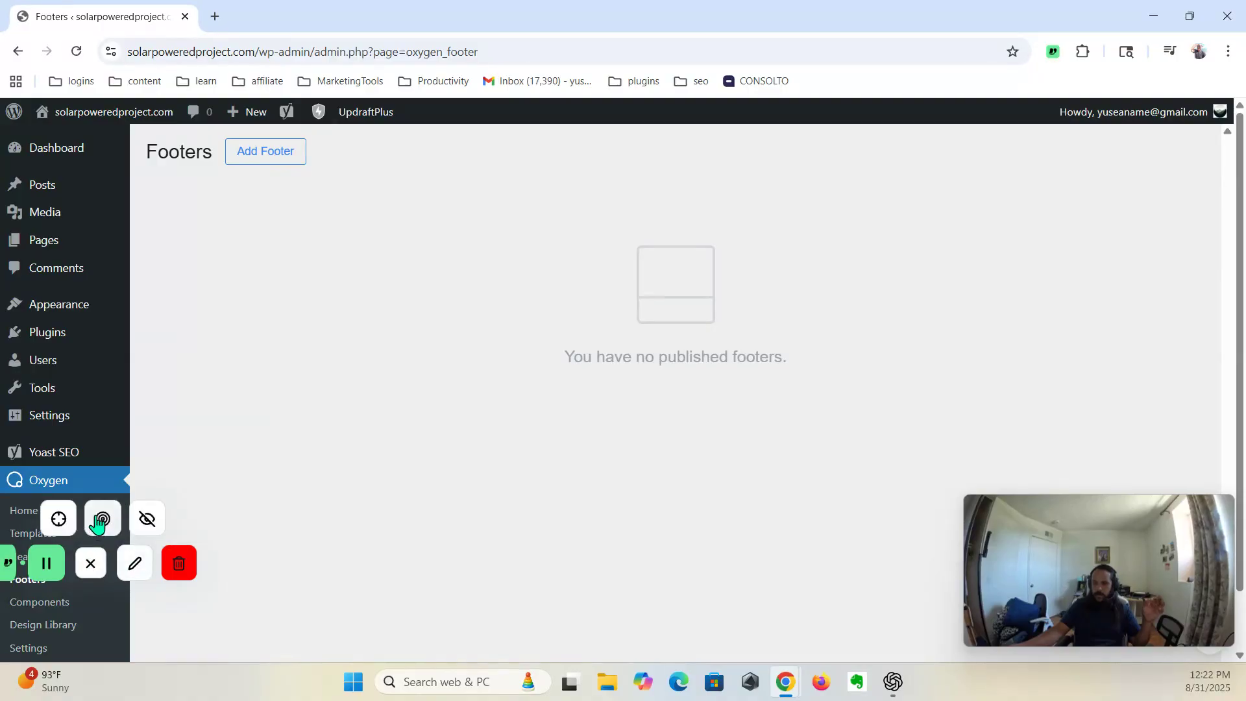
left_click(58, 523)
left_click(144, 571)
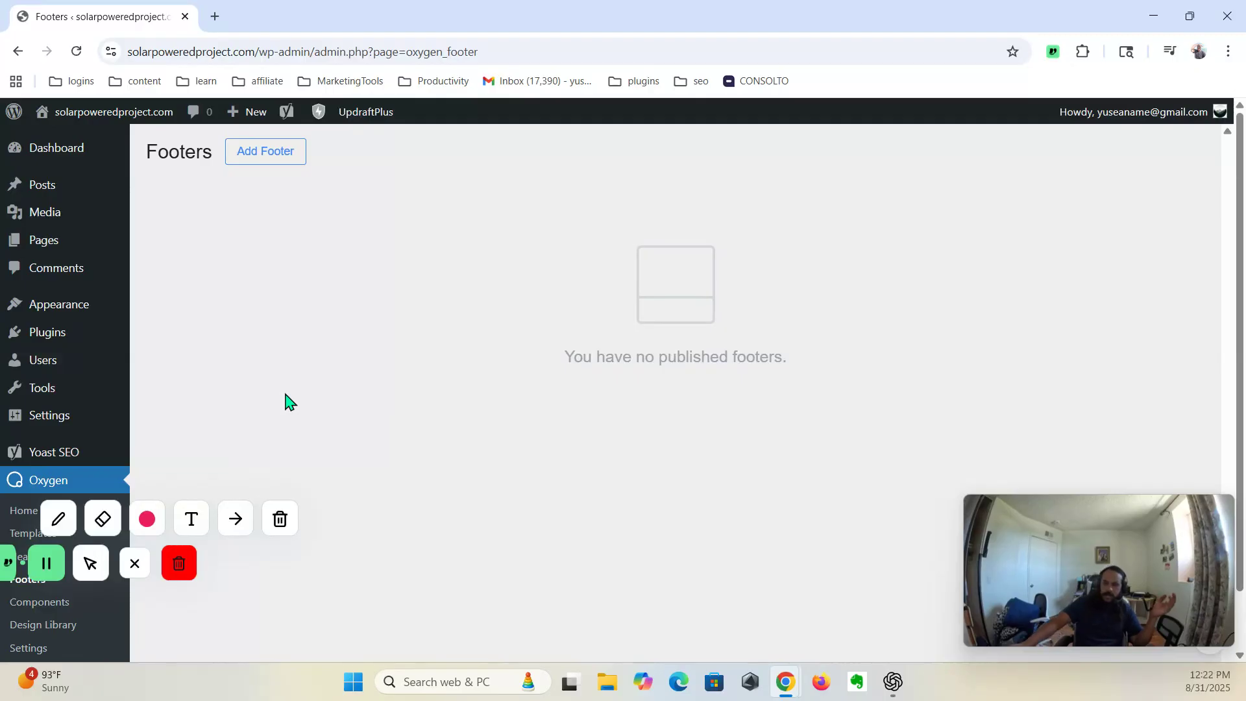
left_click(205, 527)
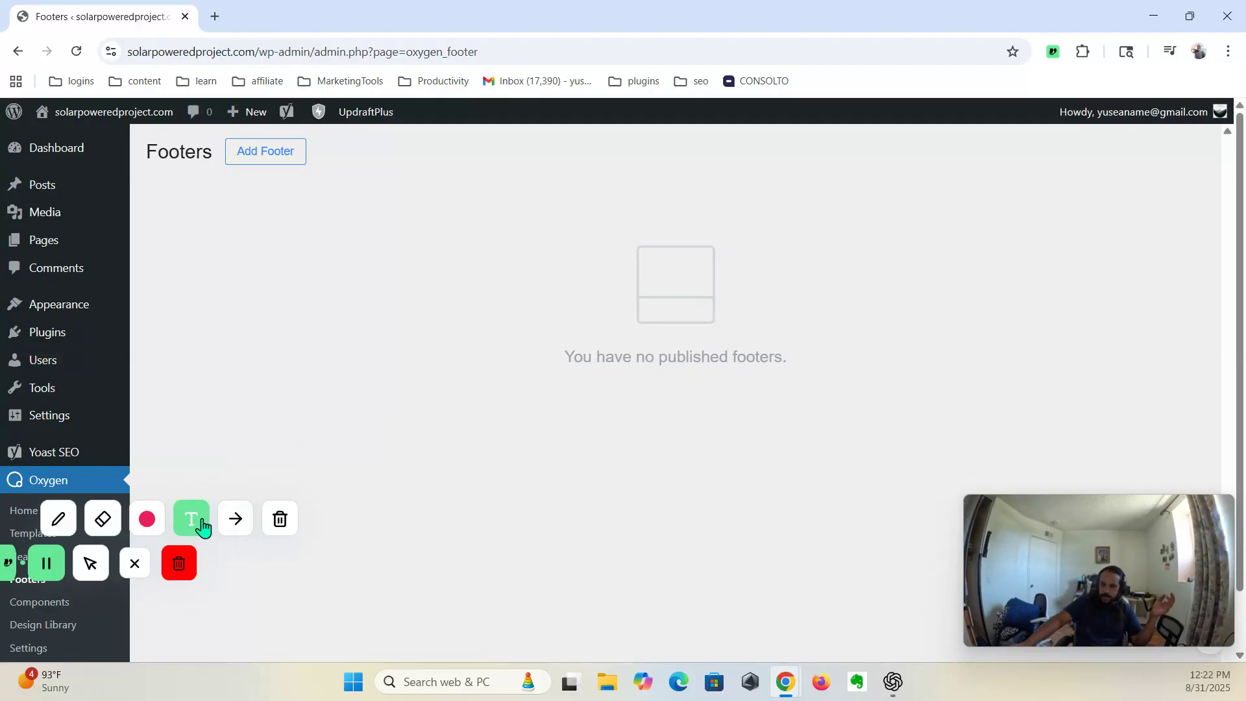
left_click(204, 527)
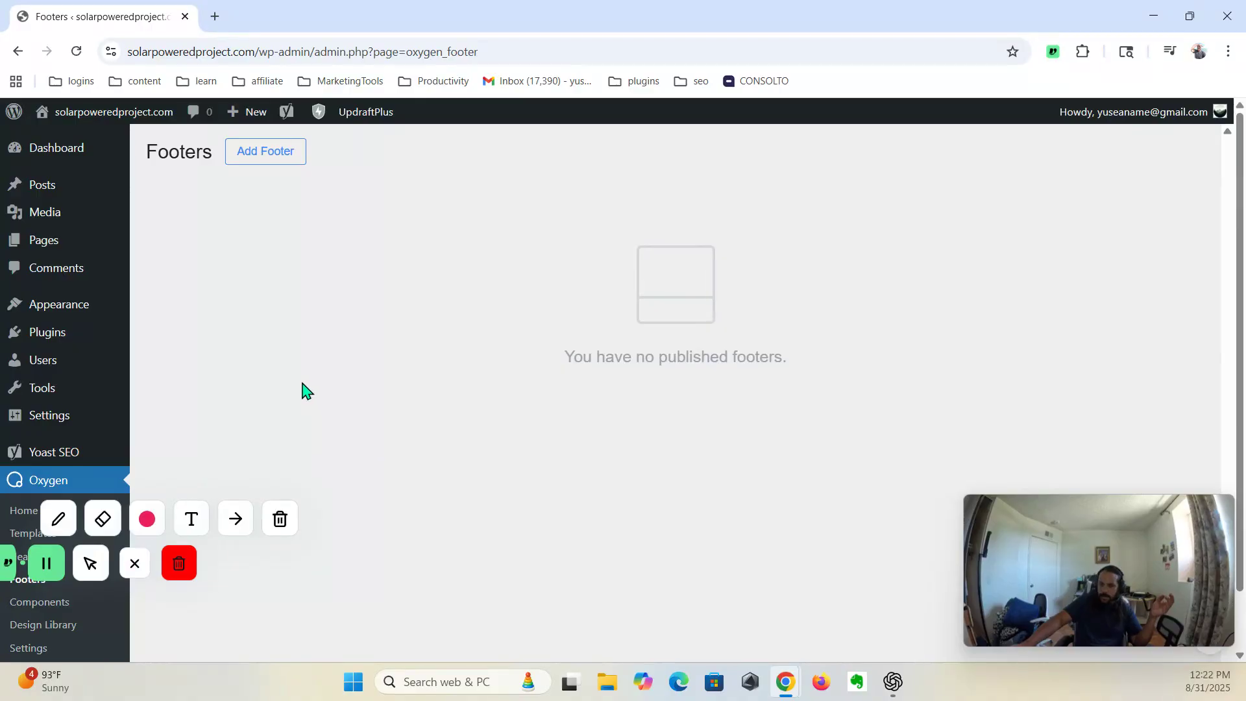
left_click(90, 563)
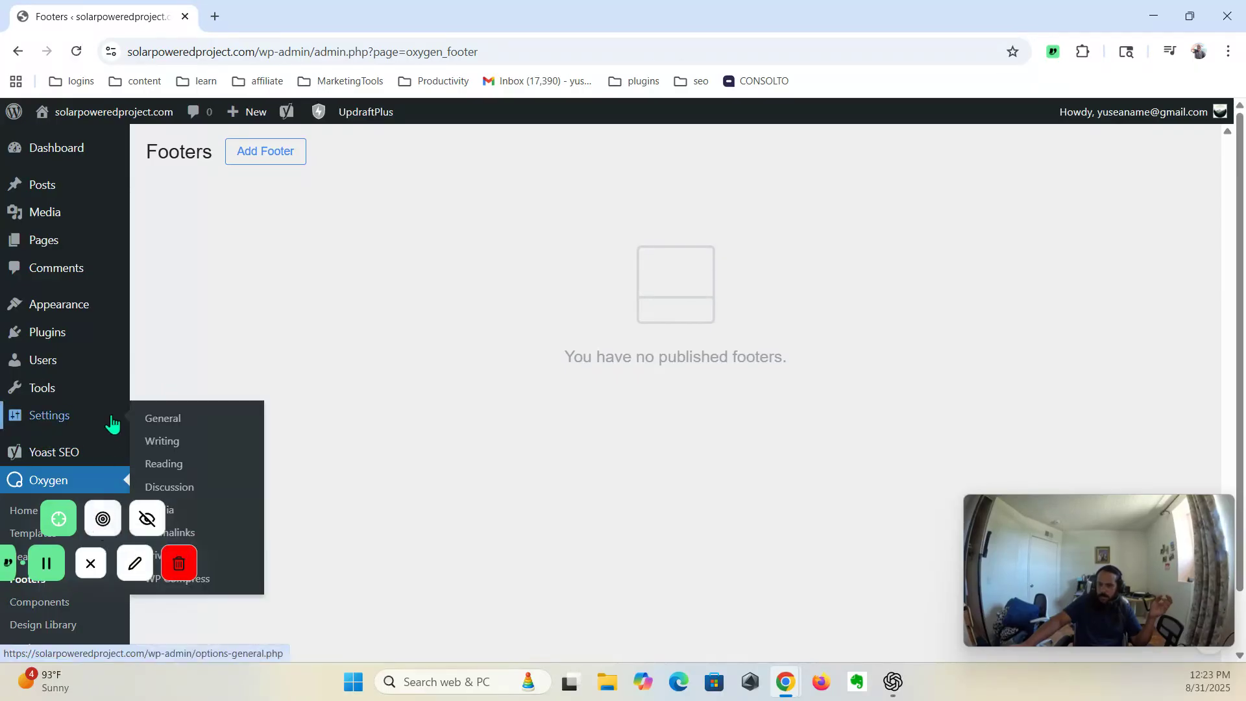
Step: Add a footer template titled "main footer" applied Everywhere, and open it in the builder
left_click(265, 154)
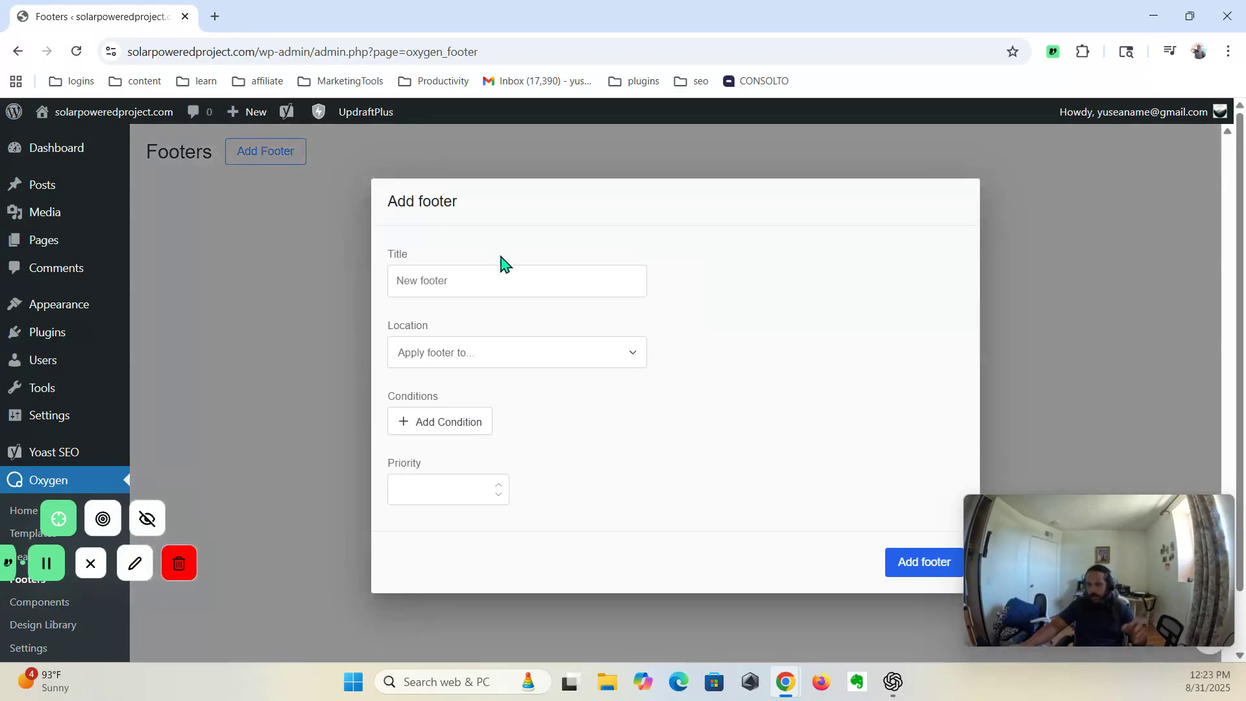
left_click(500, 282)
type("main footer")
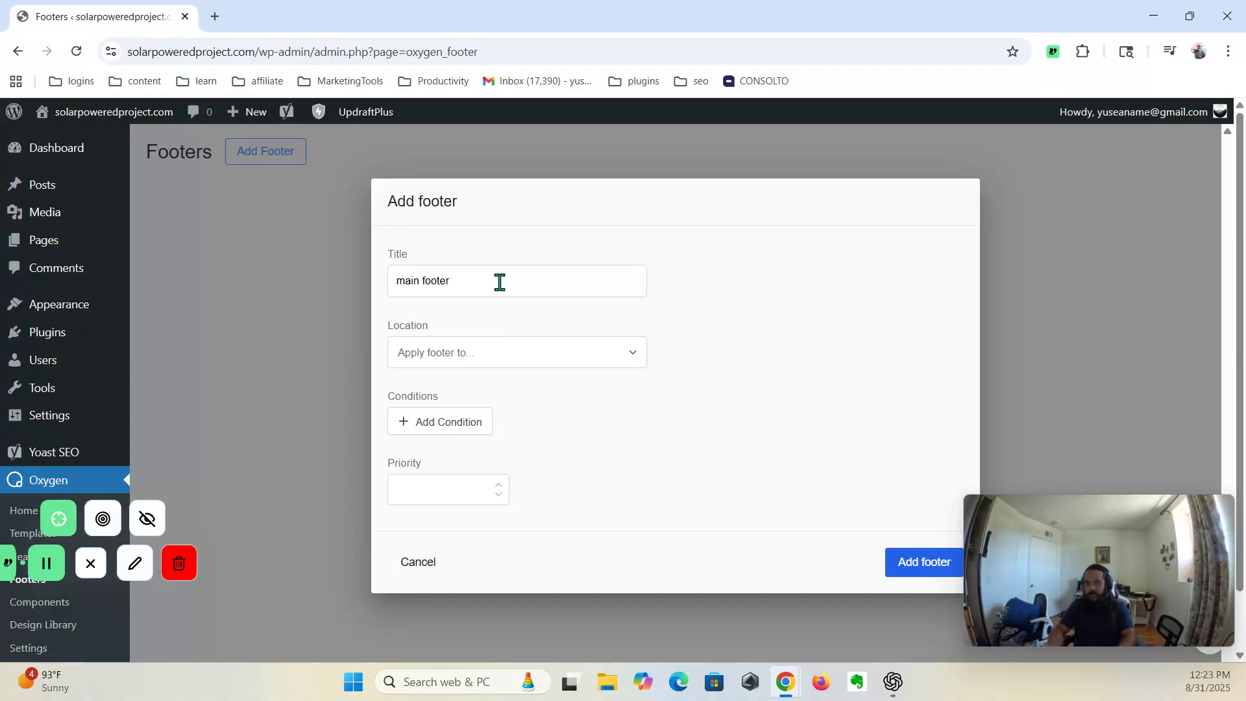
left_click(554, 354)
left_click(478, 403)
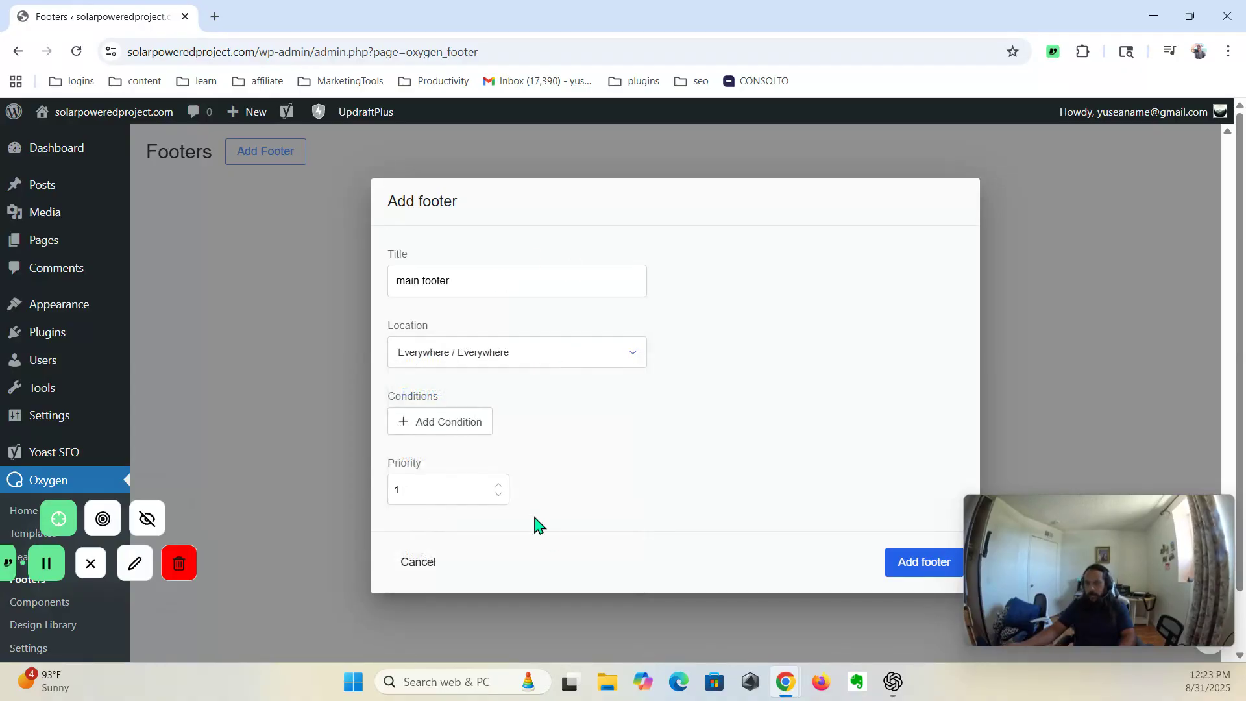
left_click(893, 560)
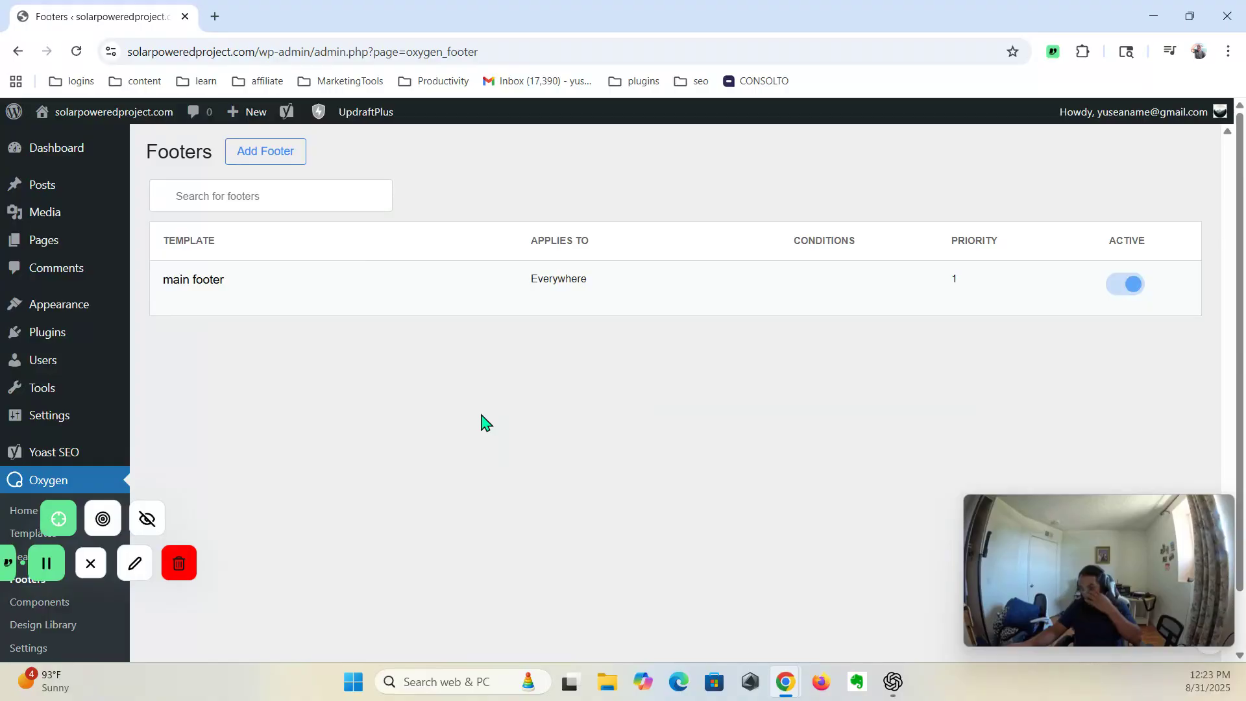
left_click(195, 302)
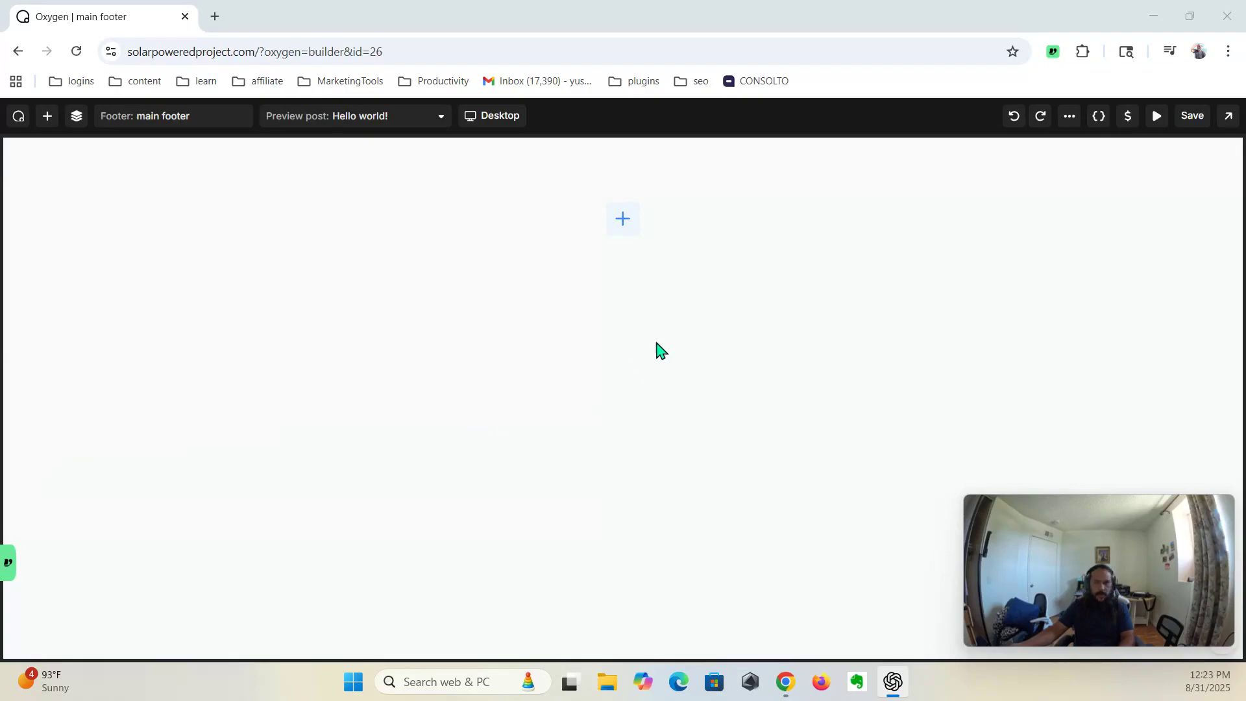
Step: Add a Section element to the empty footer and create the class main-footer for it
left_click(623, 218)
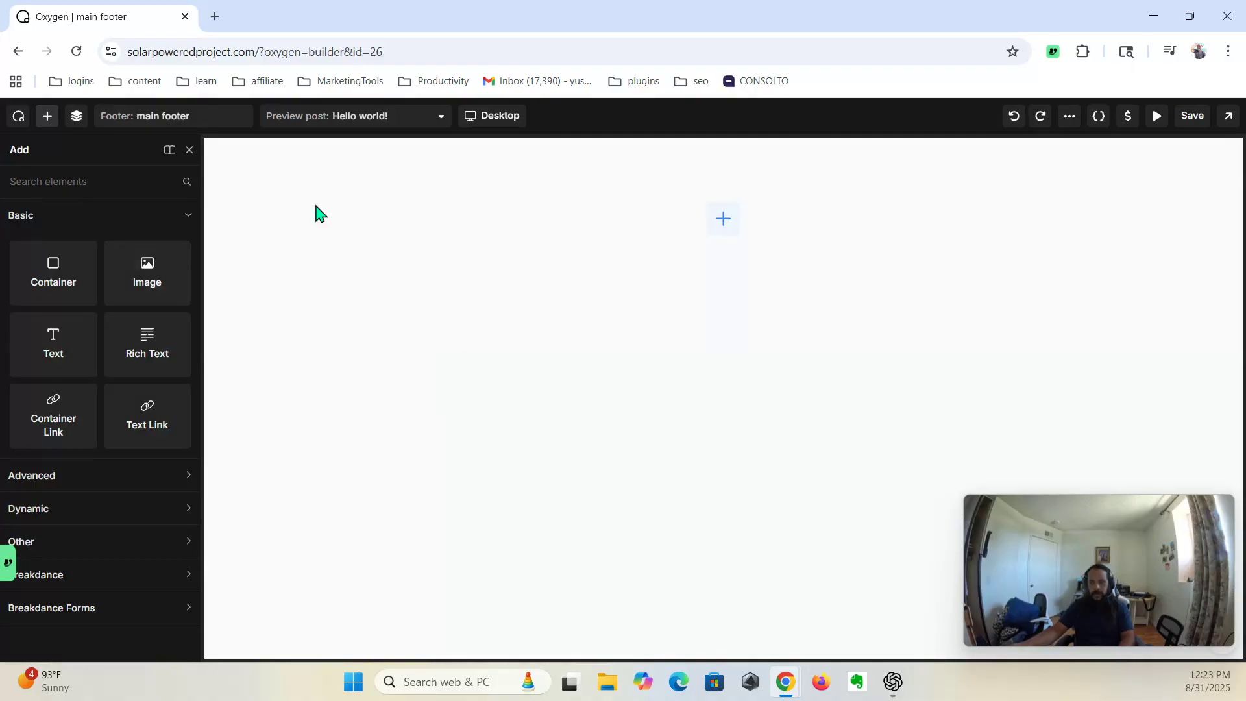
type("se")
key("Return")
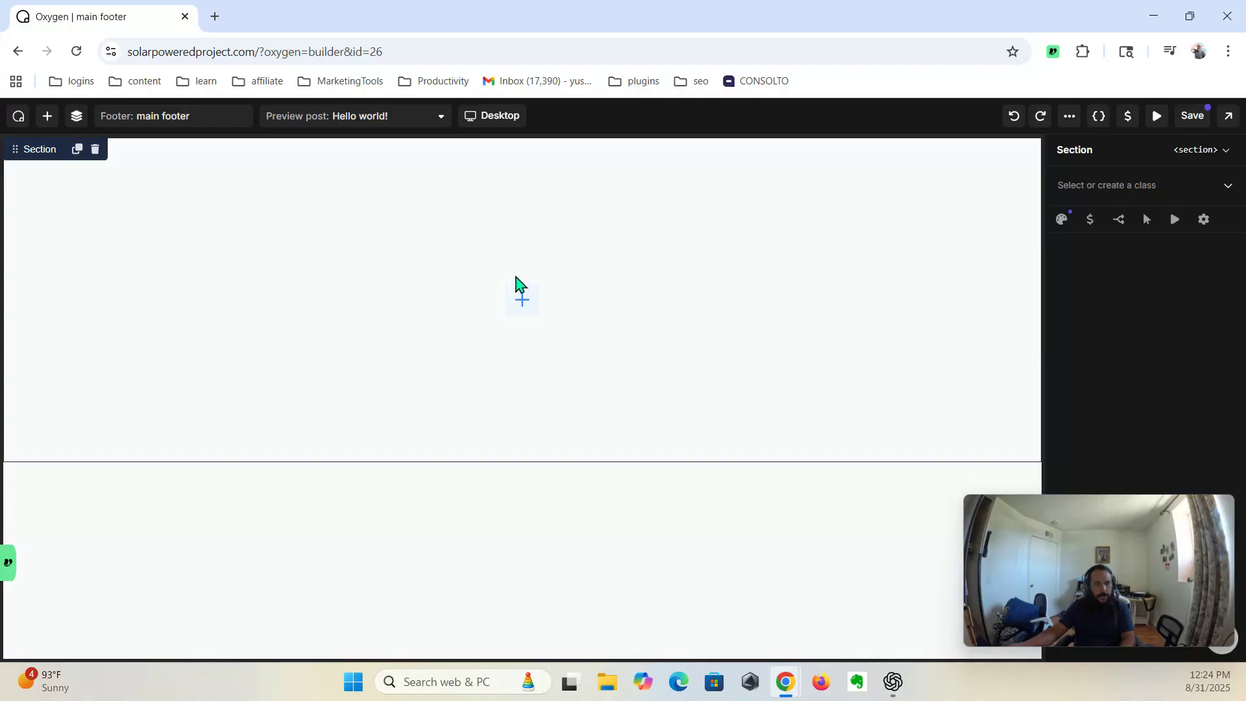
left_click(1086, 181)
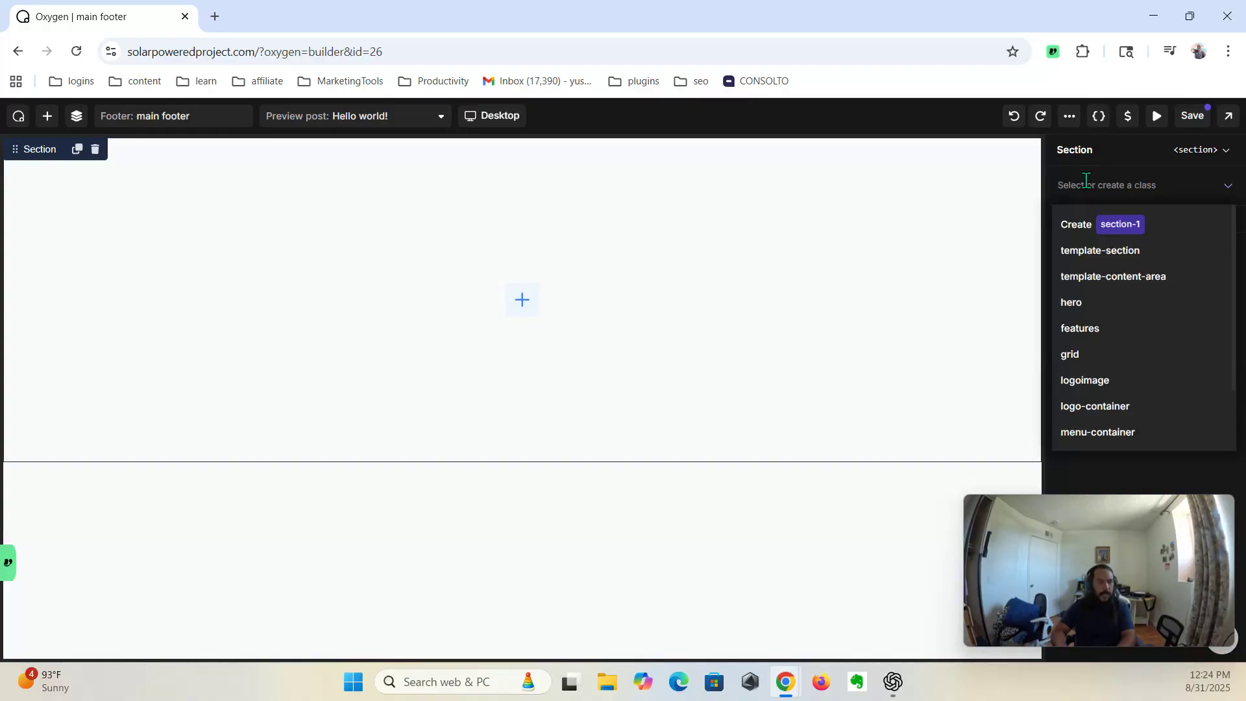
type("main")
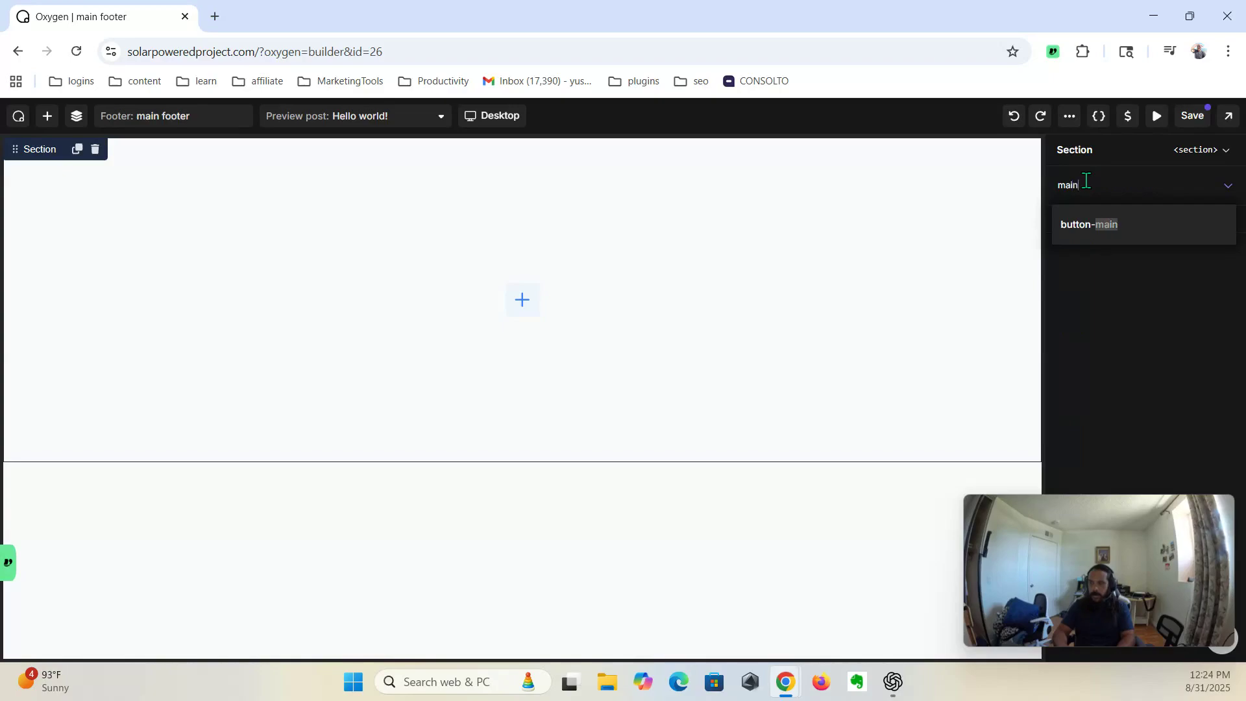
type("-footer")
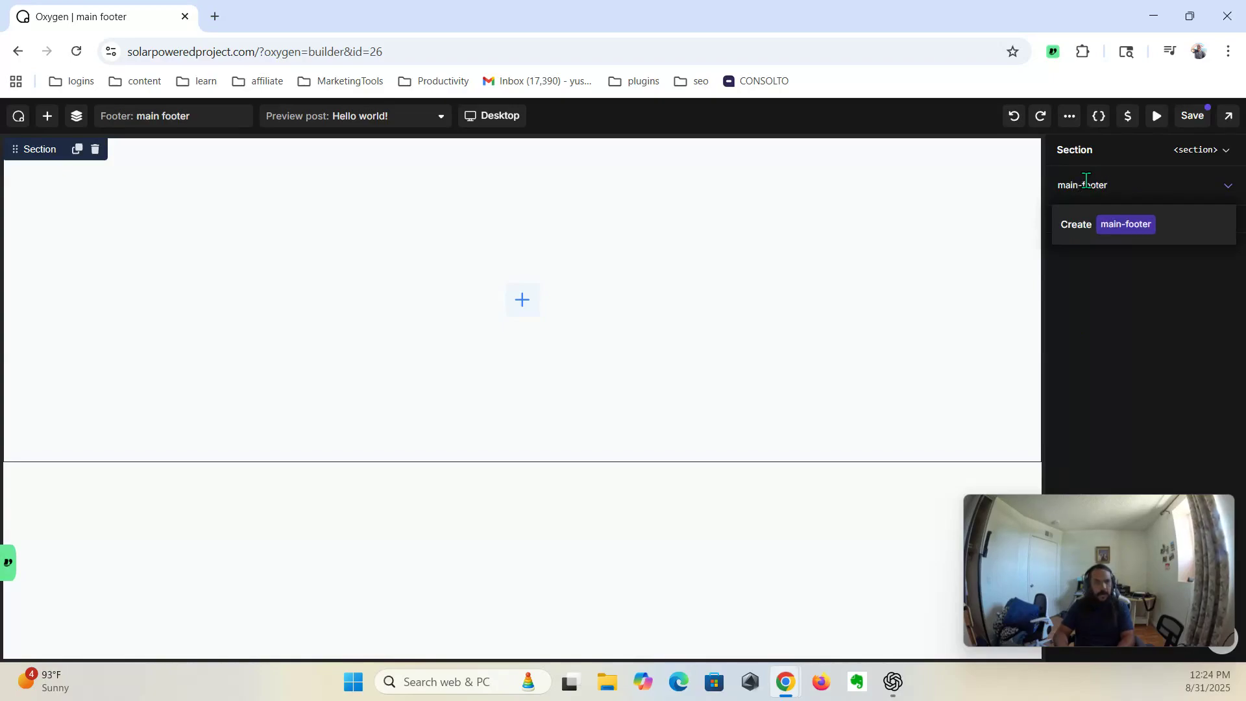
key("Return")
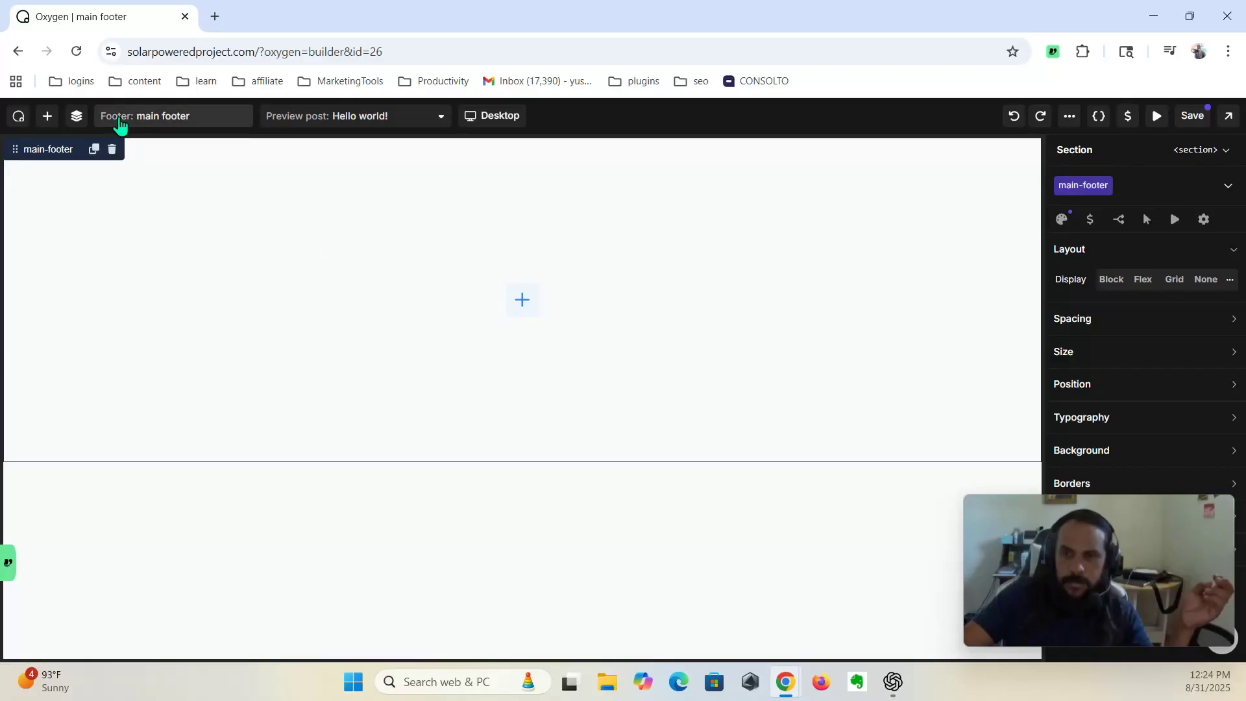
Step: Insert a Text element in the main-footer section and replace its placeholder with "Copyright 2025 SolarPoweredProject"
left_click(522, 301)
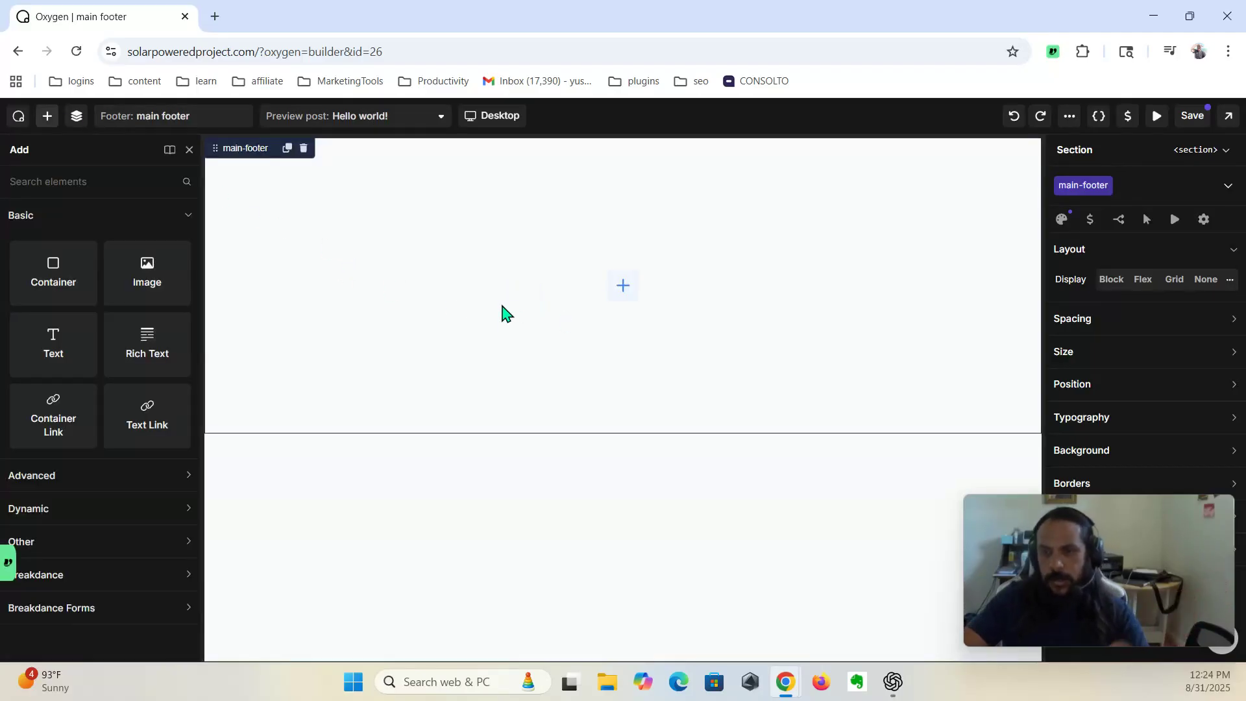
left_click(50, 350)
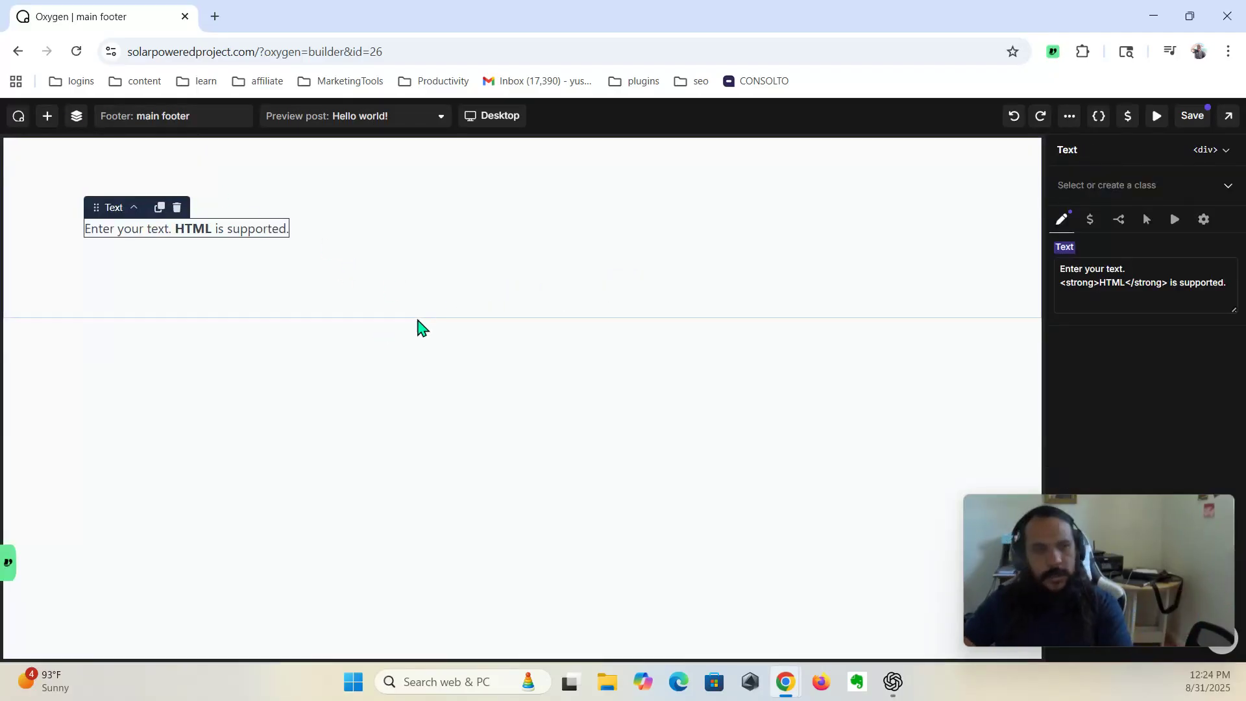
triple_click(1131, 285)
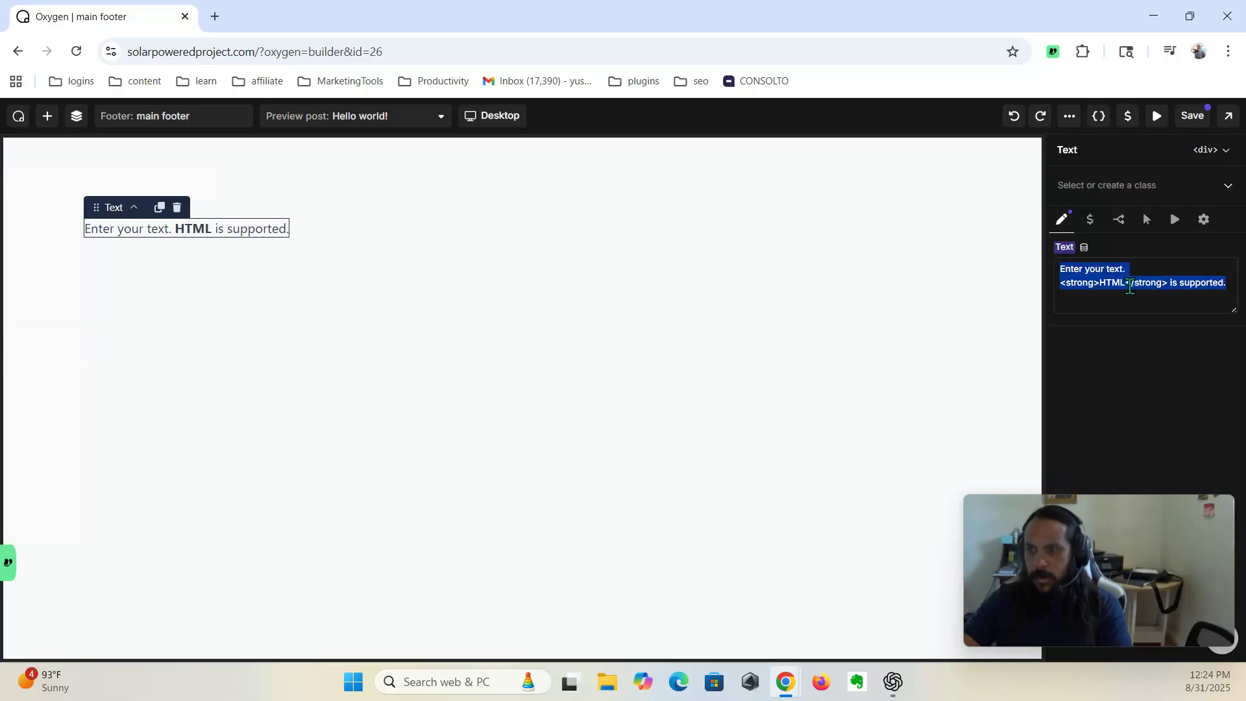
key("BackSpace")
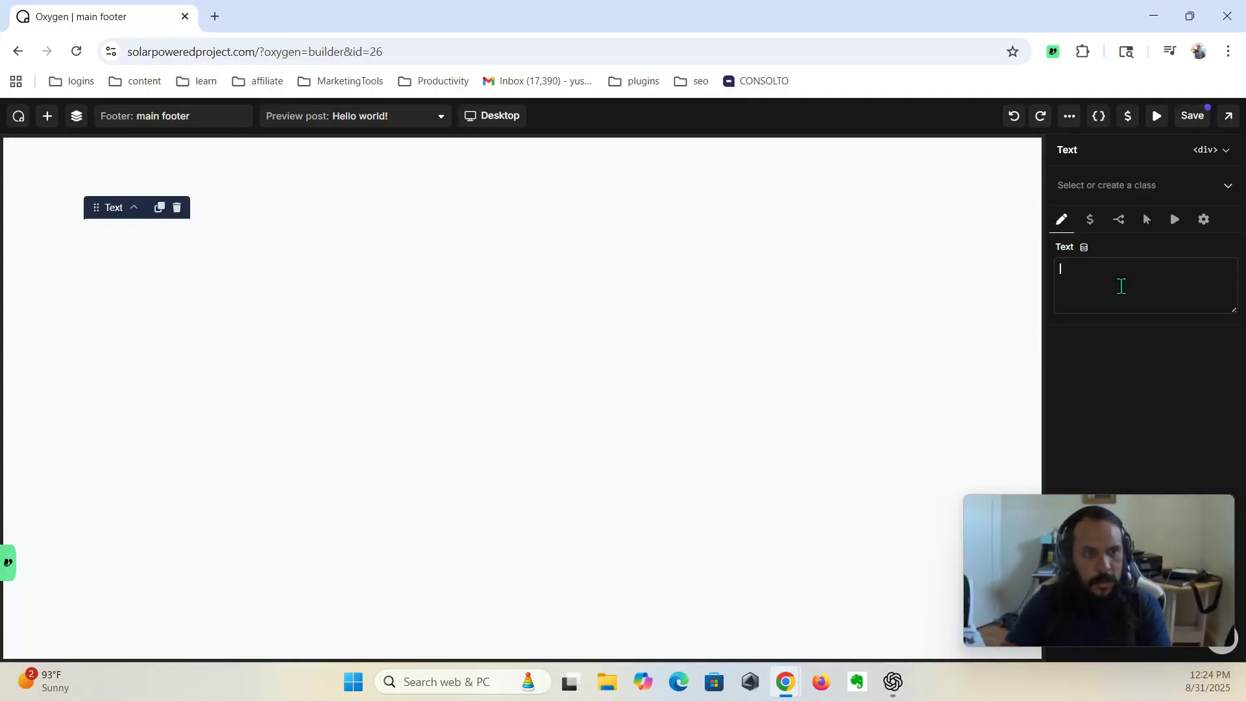
type("C")
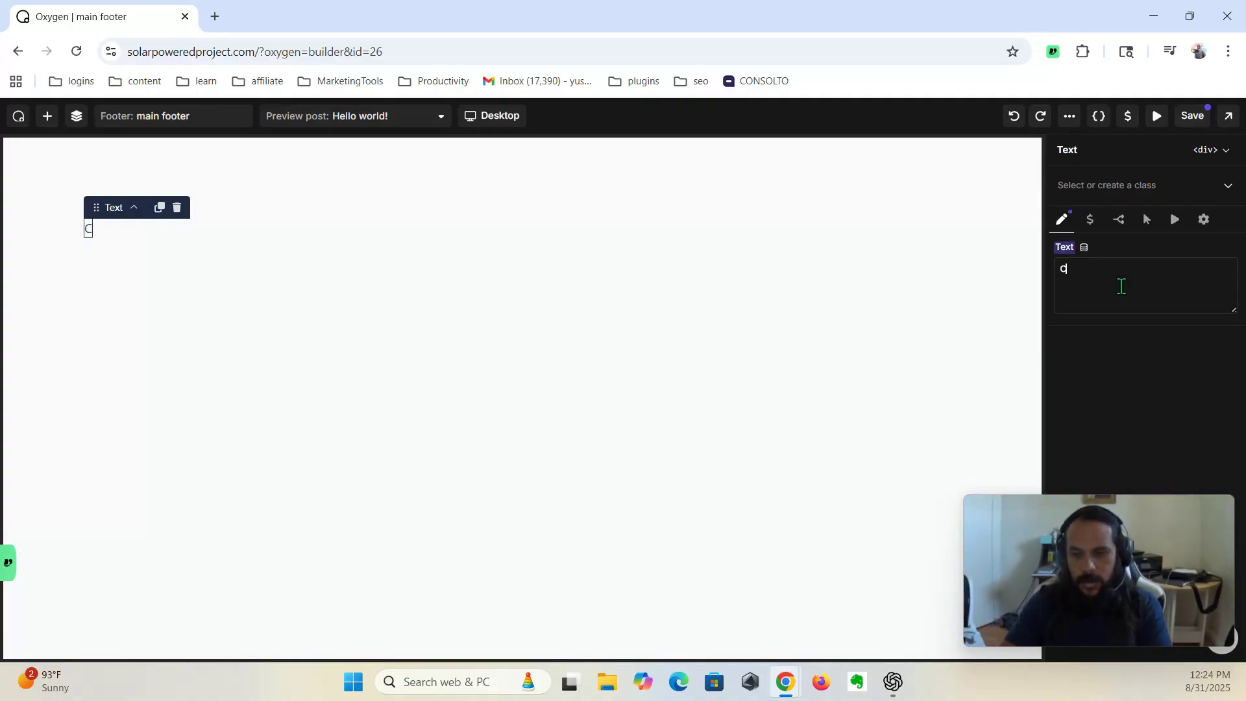
type("opyr")
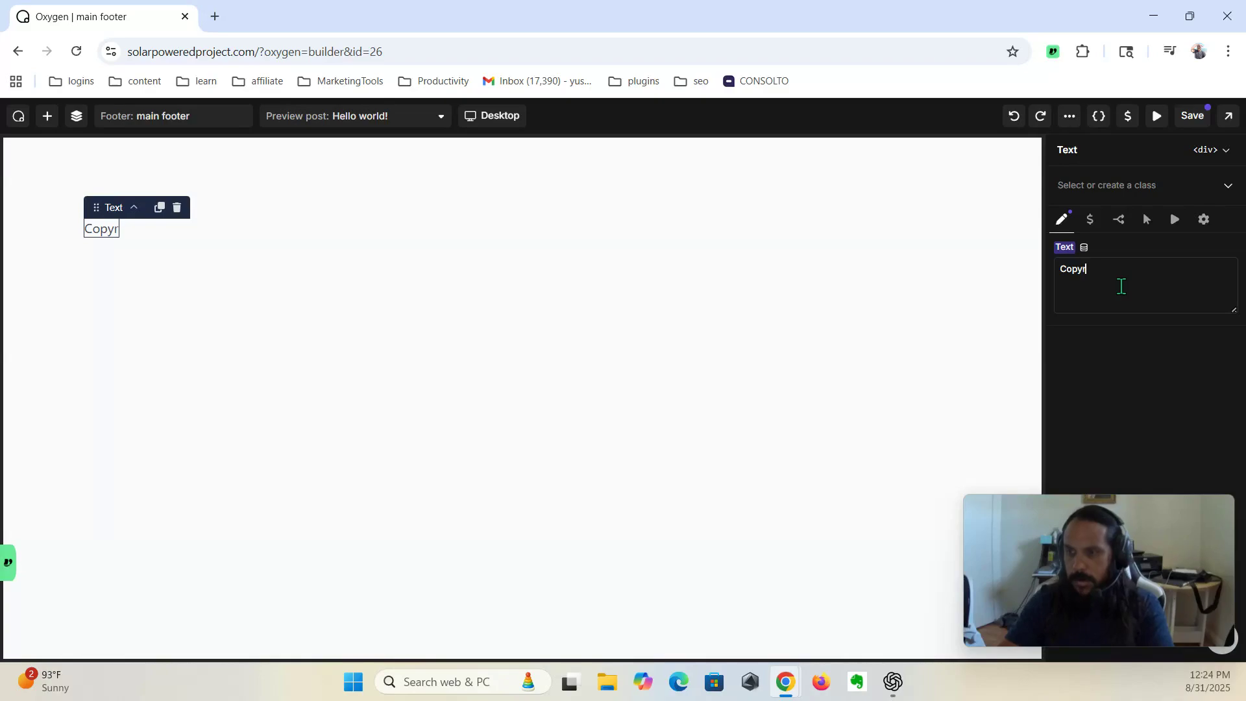
type("ight")
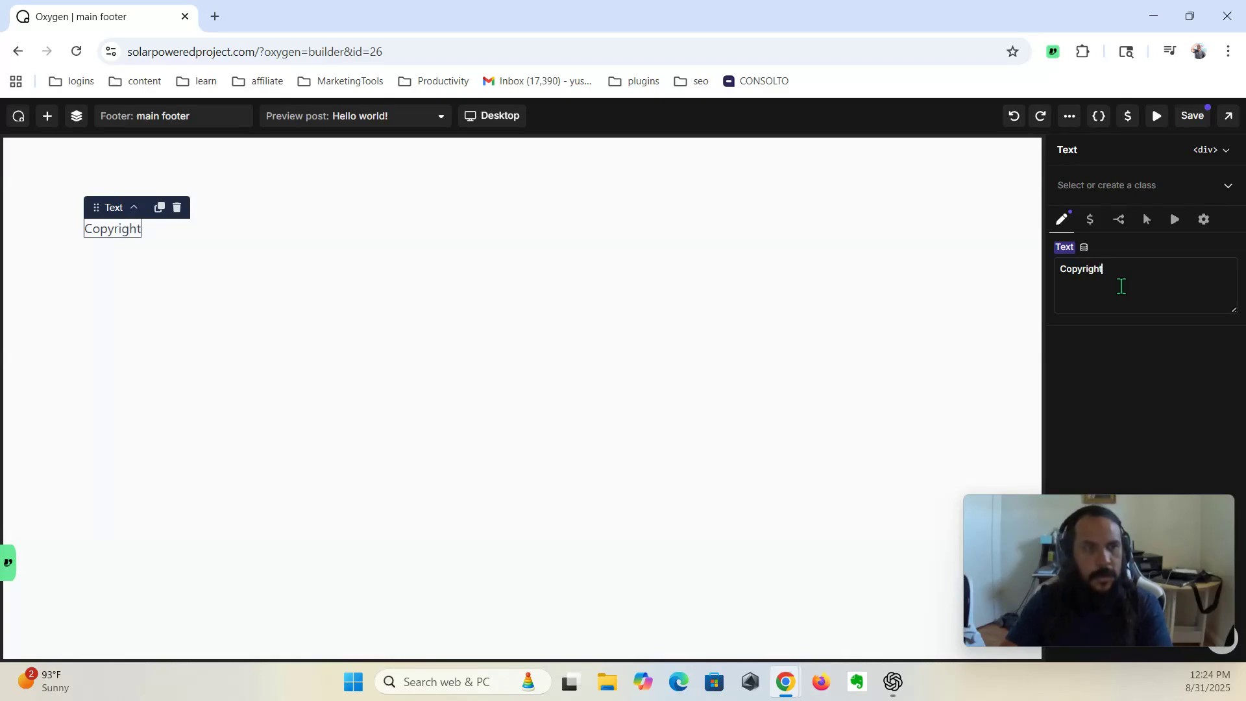
type(" 202")
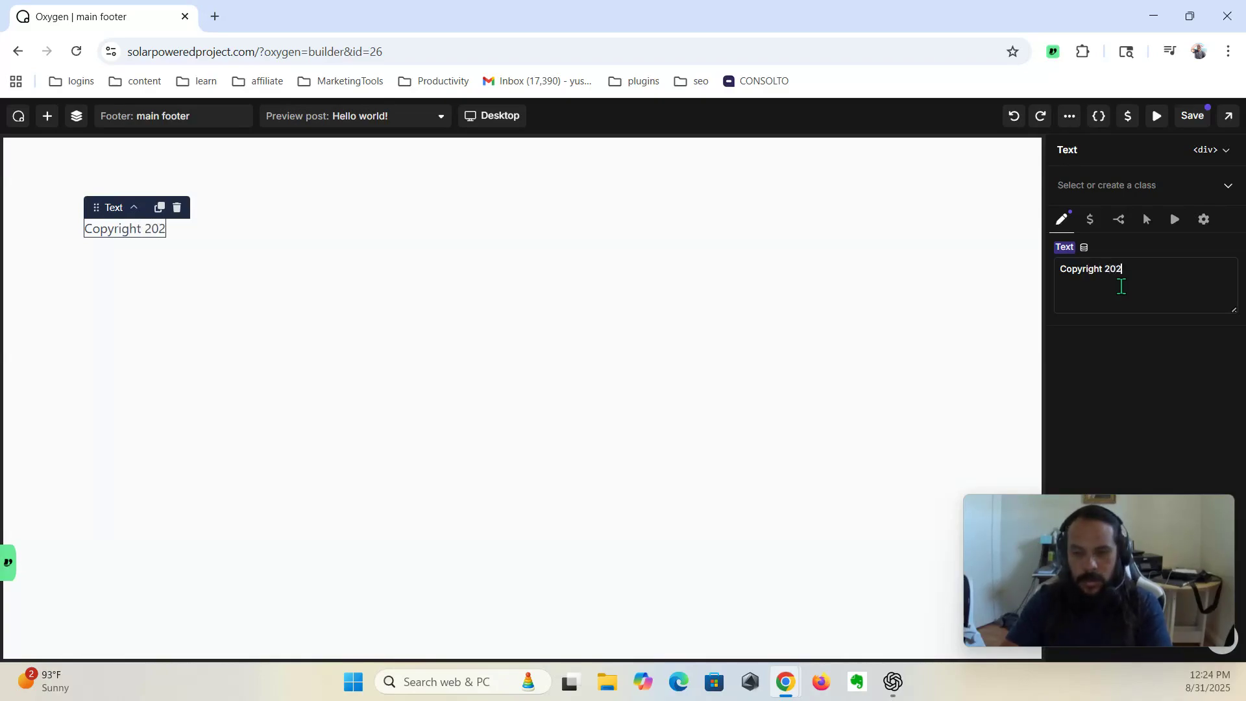
type("5")
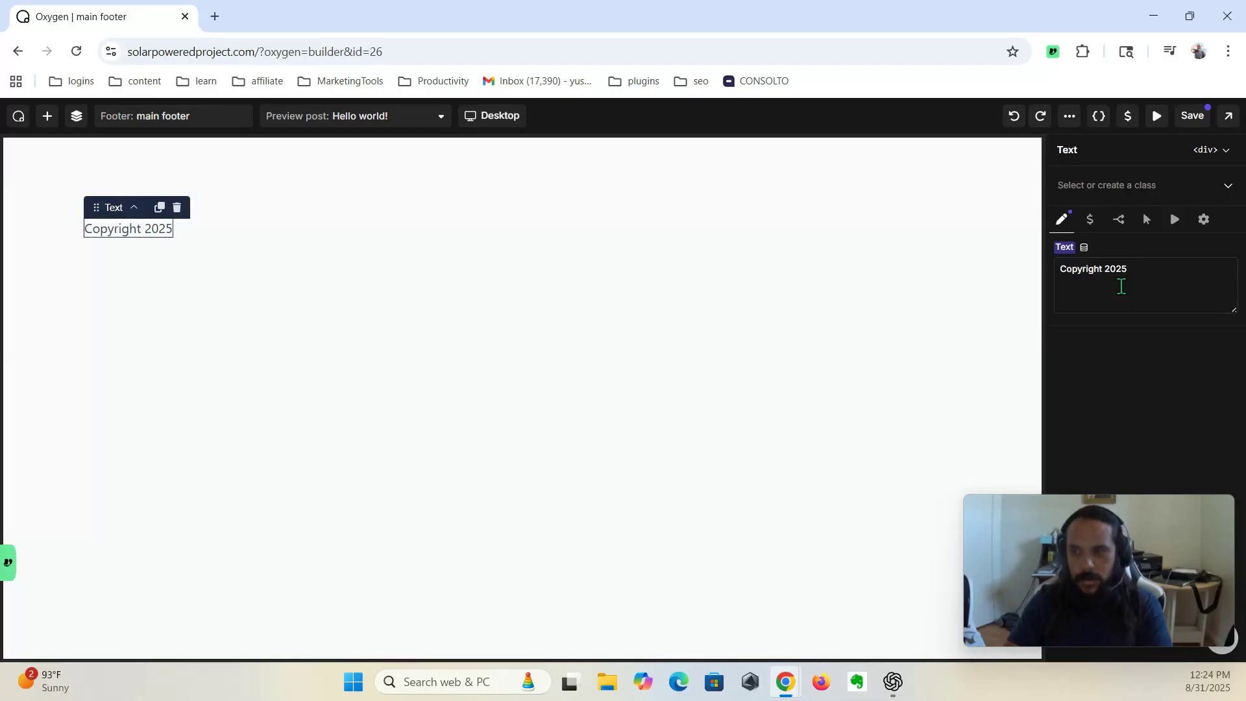
type(" solar")
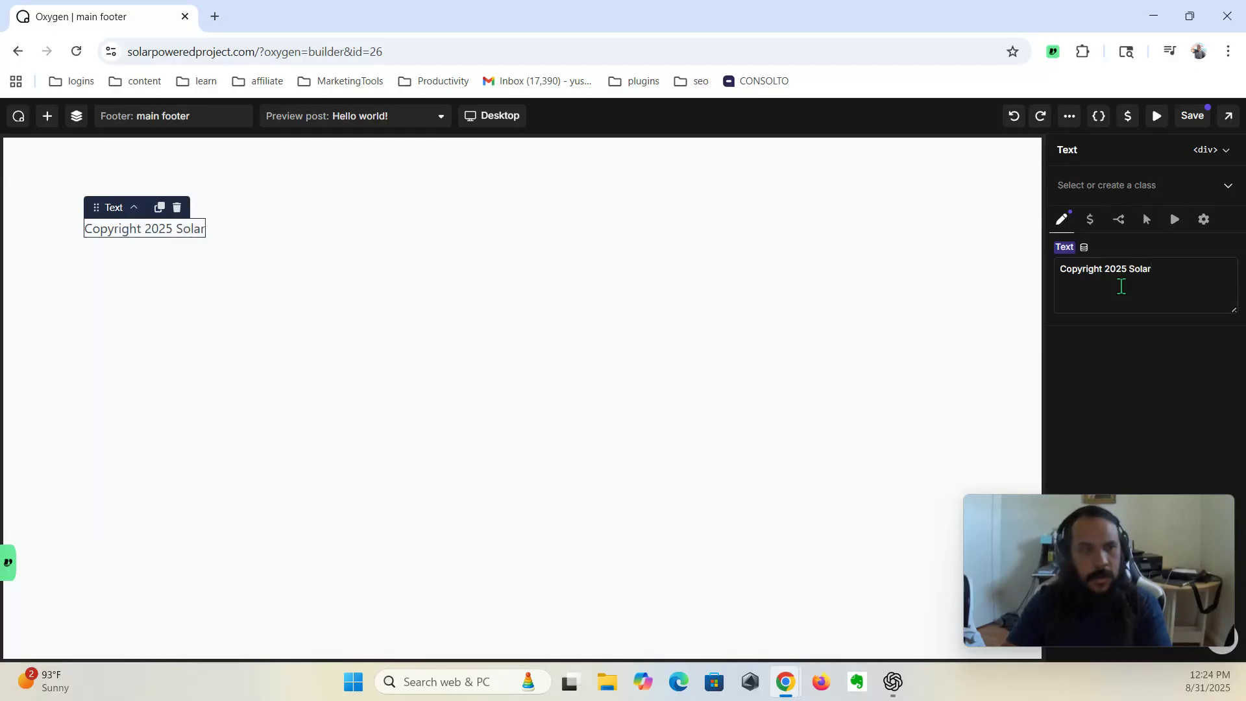
type("Powere")
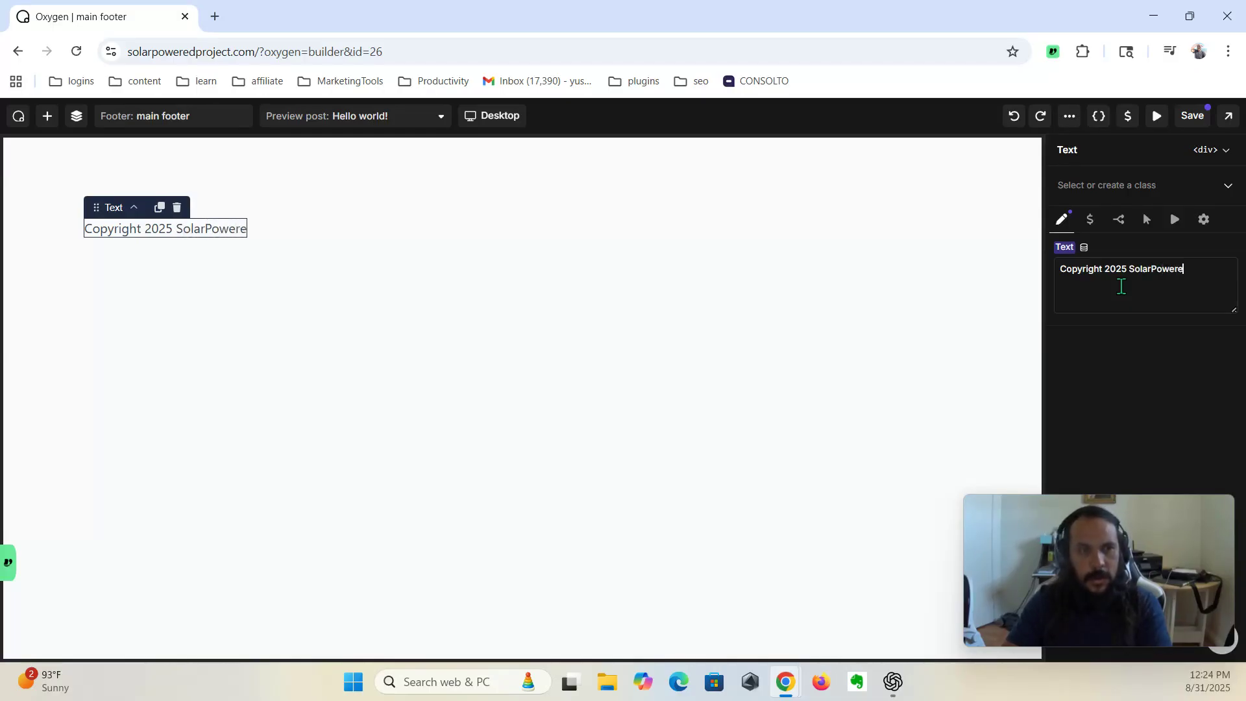
key("BackSpace")
key("BackSpace")
key("BackSpace")
key("BackSpace")
key("BackSpace")
key("BackSpace")
key("BackSpace")
key("BackSpace")
key("BackSpace")
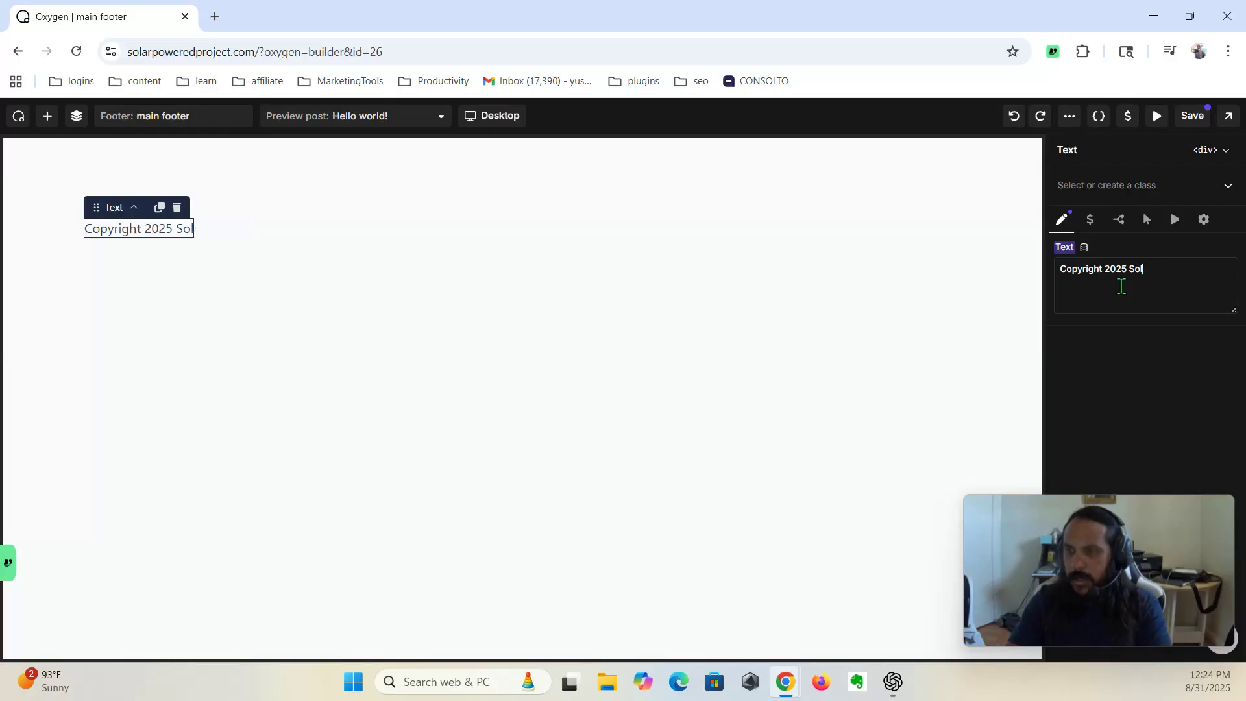
type("S")
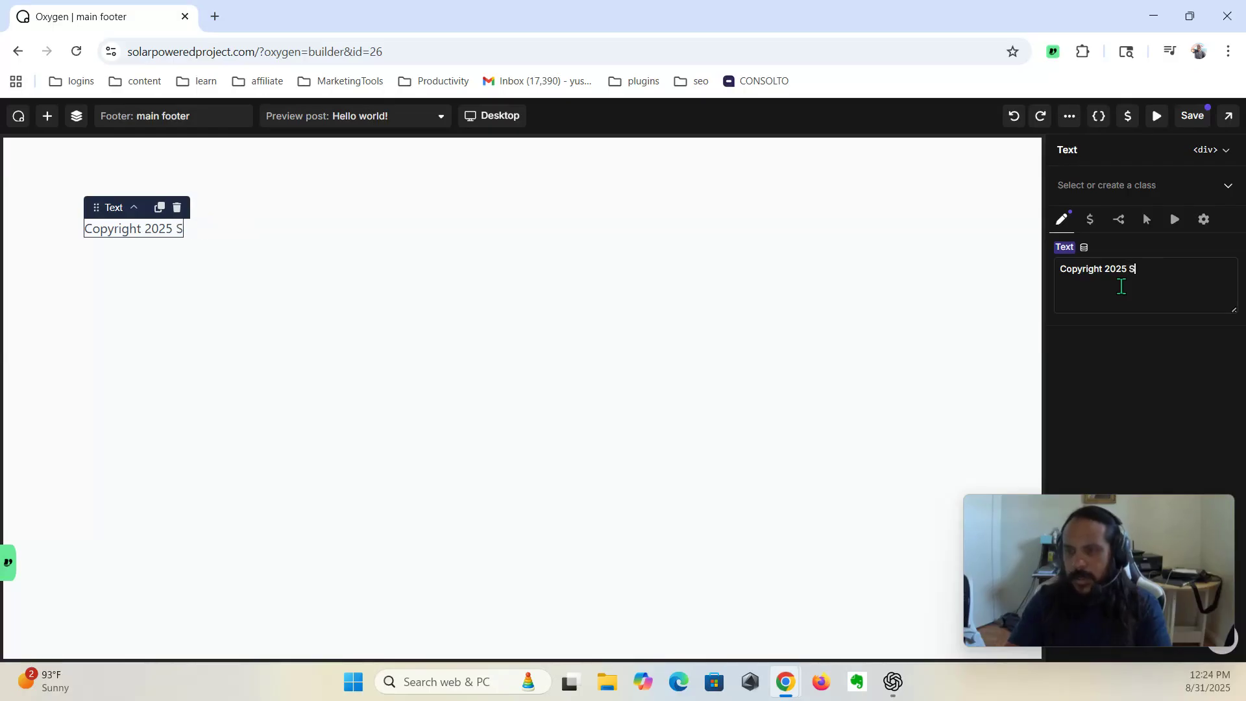
type("olarPo")
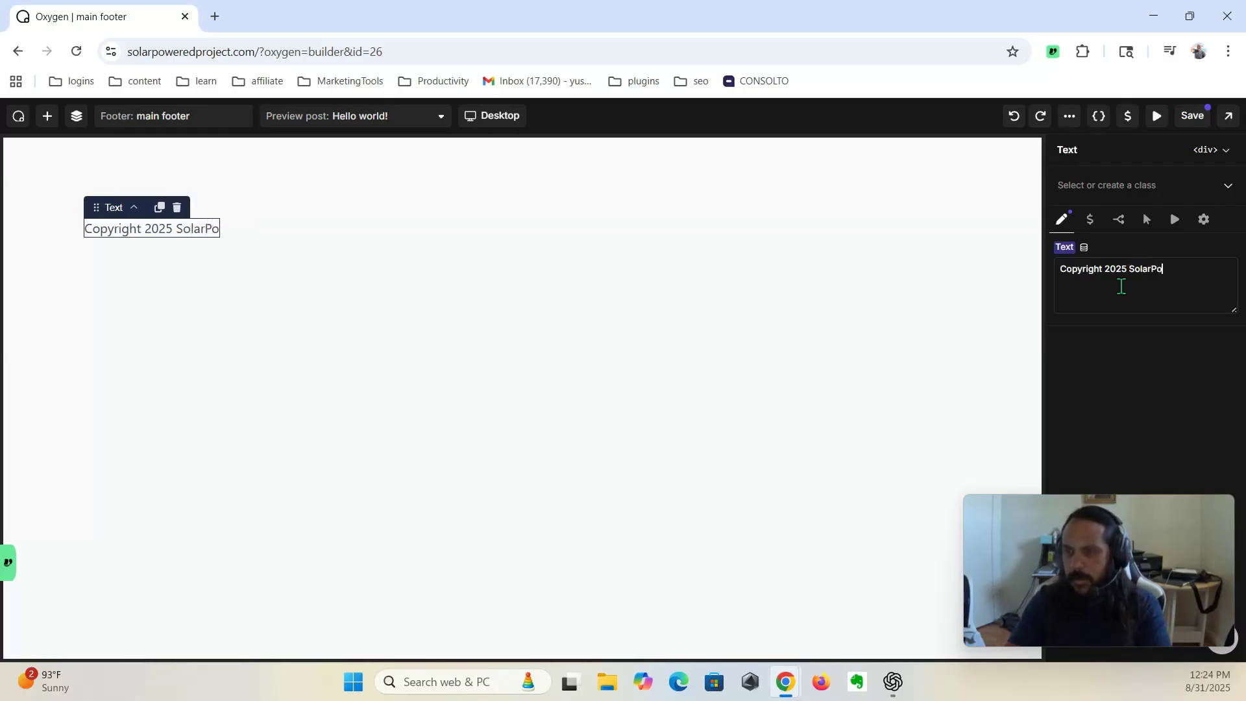
type("weredP")
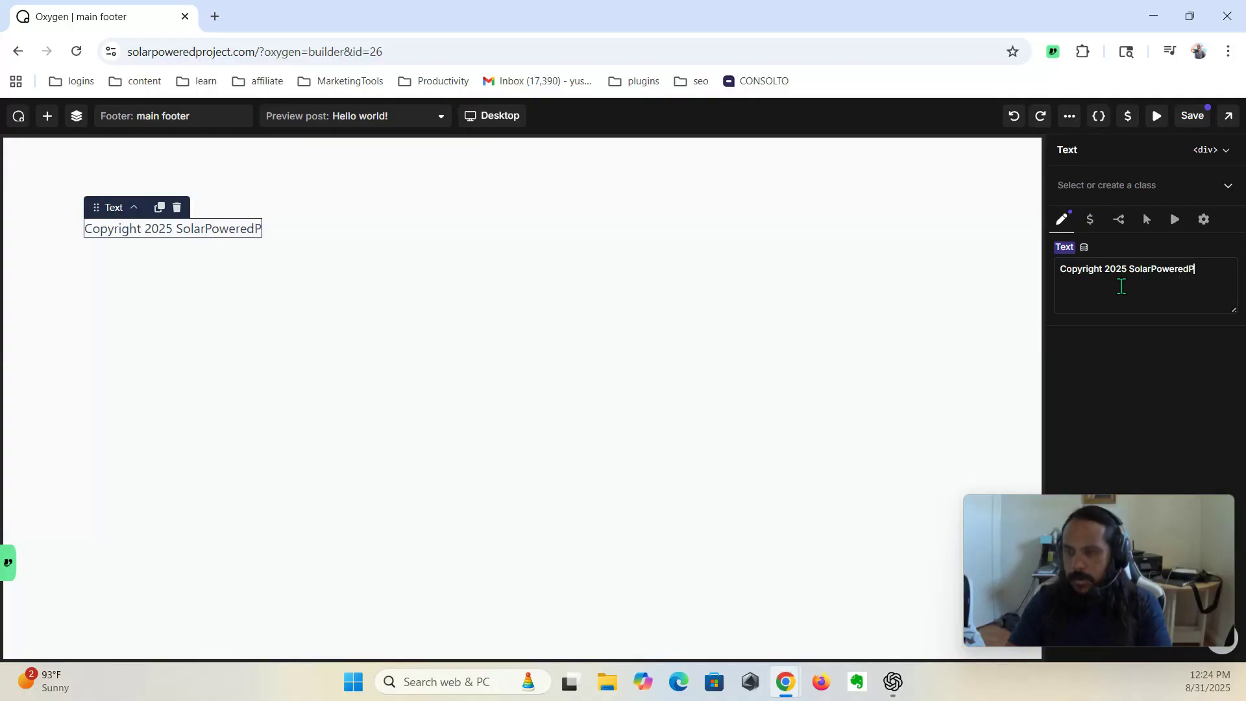
type("roject")
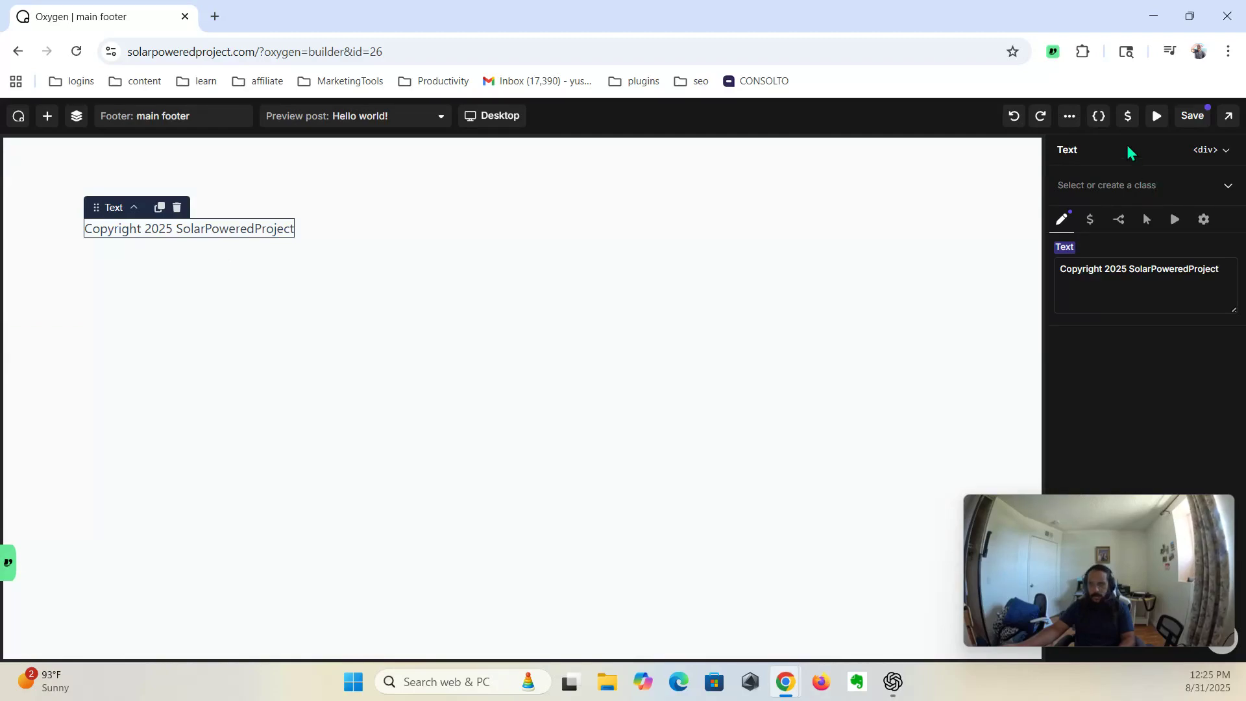
Step: Create the class footer-text for the copyright text element
left_click(1150, 184)
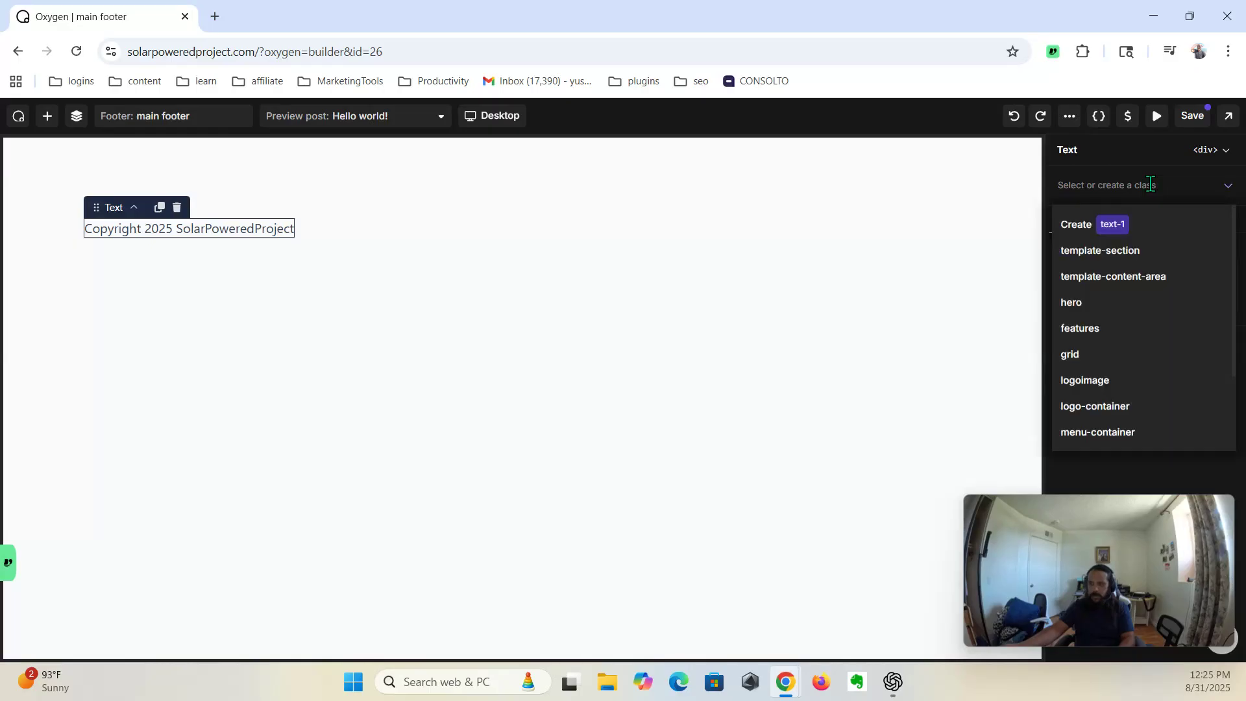
type("foo")
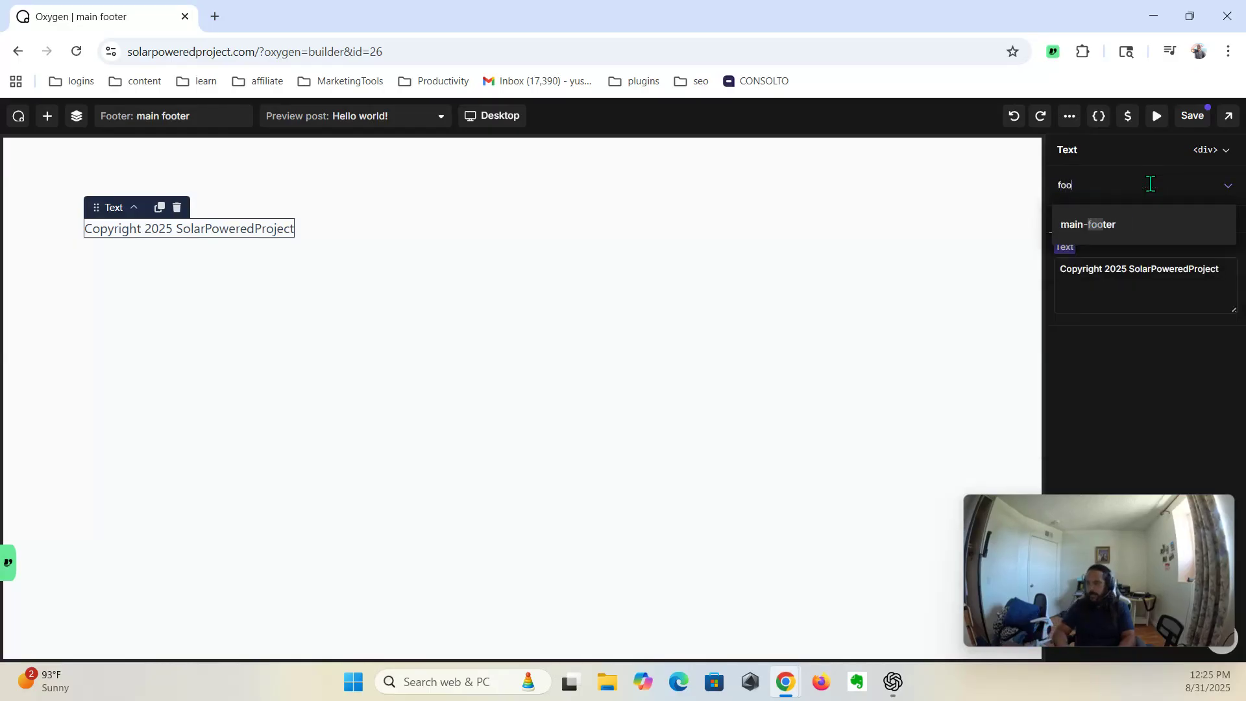
type("ter-te")
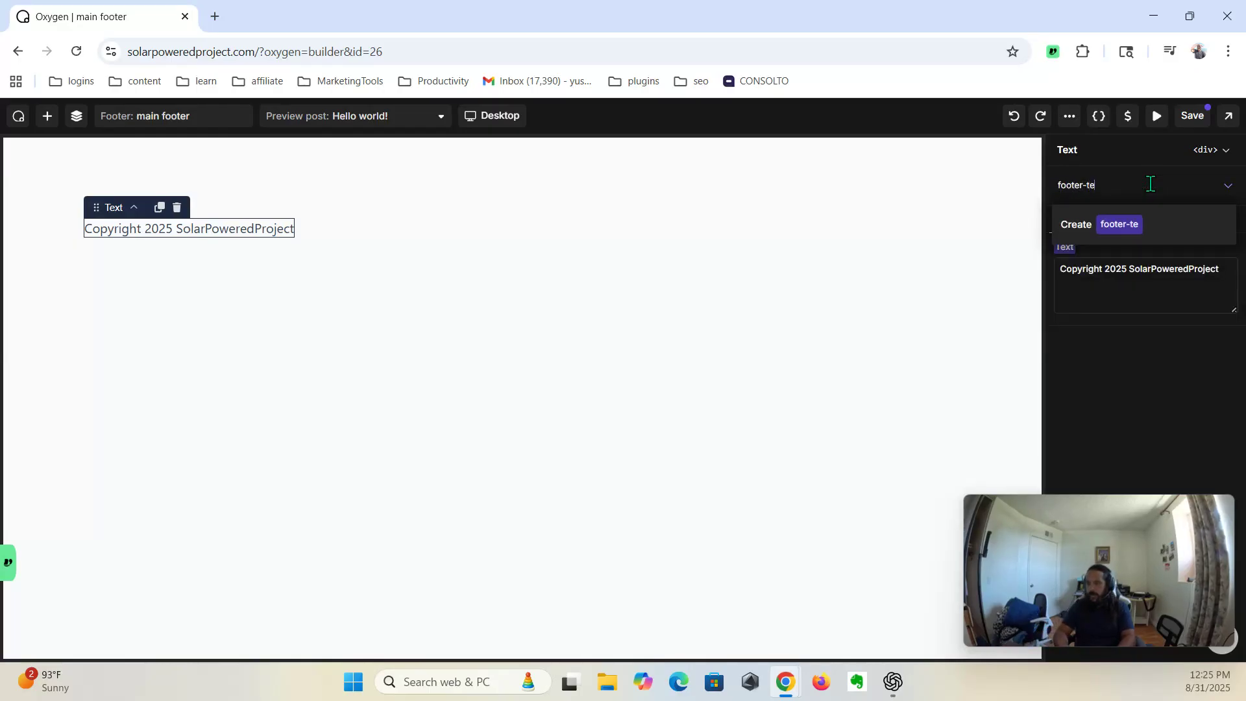
type("xt")
key("Return")
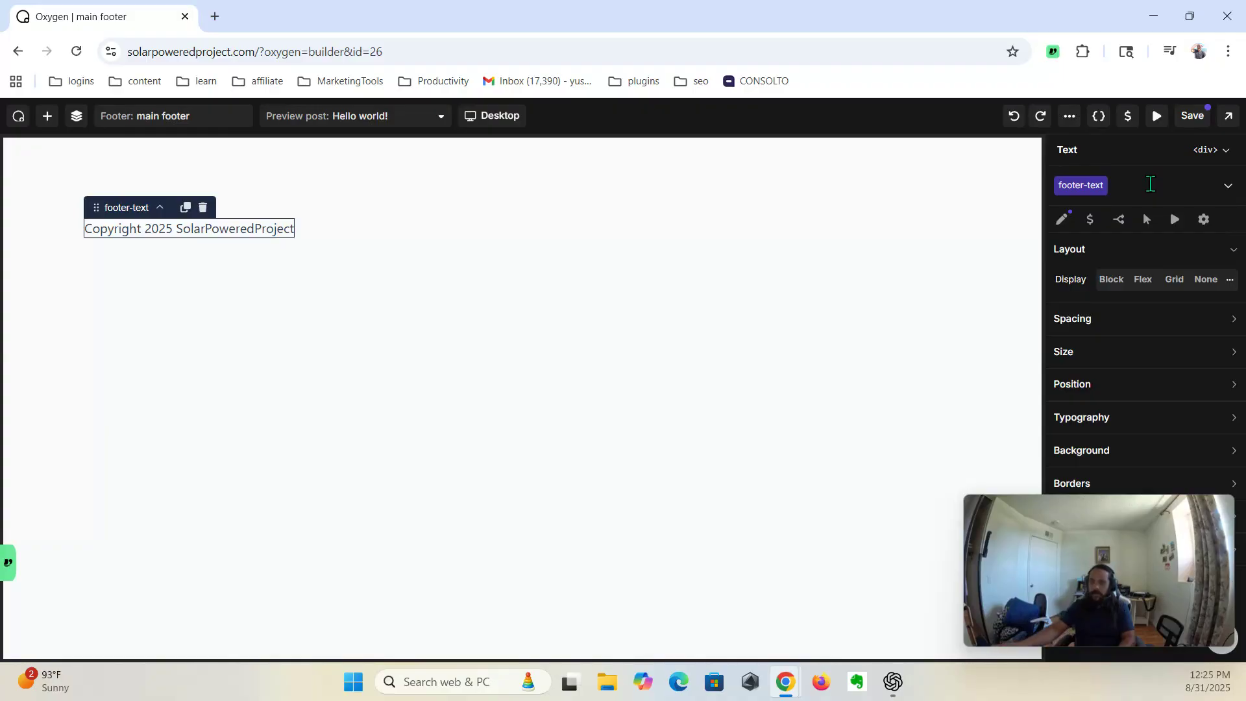
Step: Try a Flex layout centered on X and Y for footer-text, and return its display to Block
left_click(1142, 280)
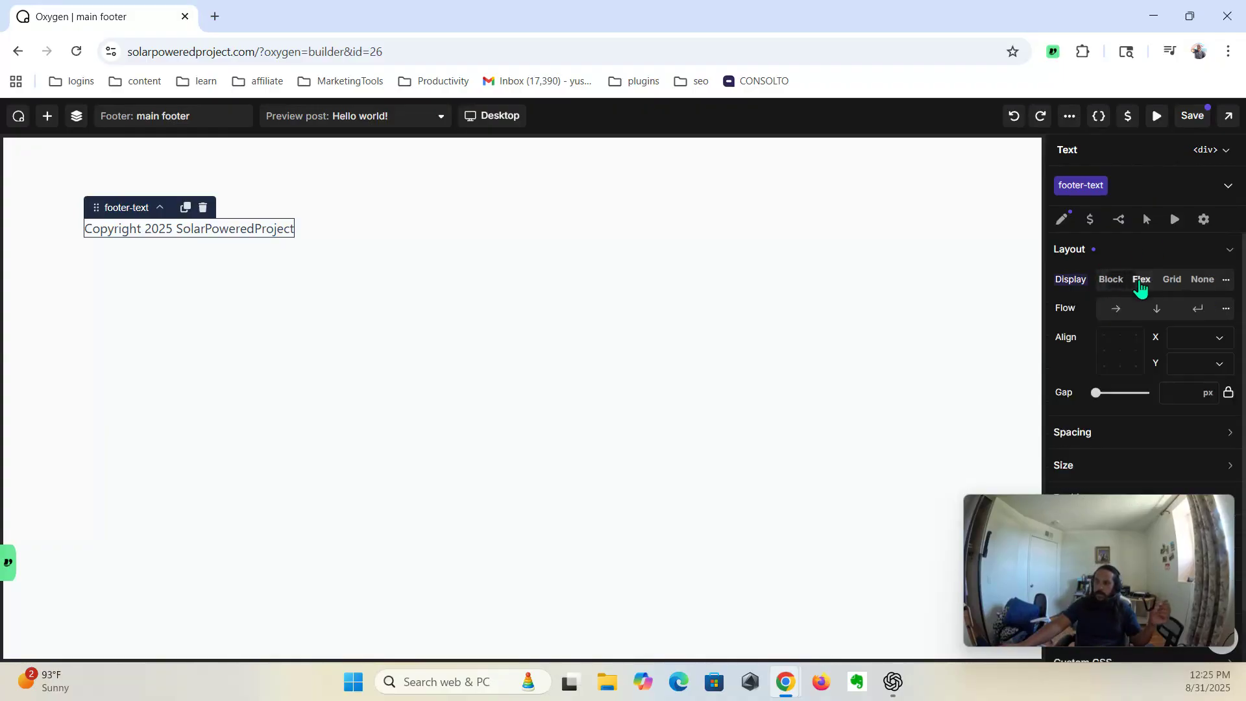
left_click(1127, 366)
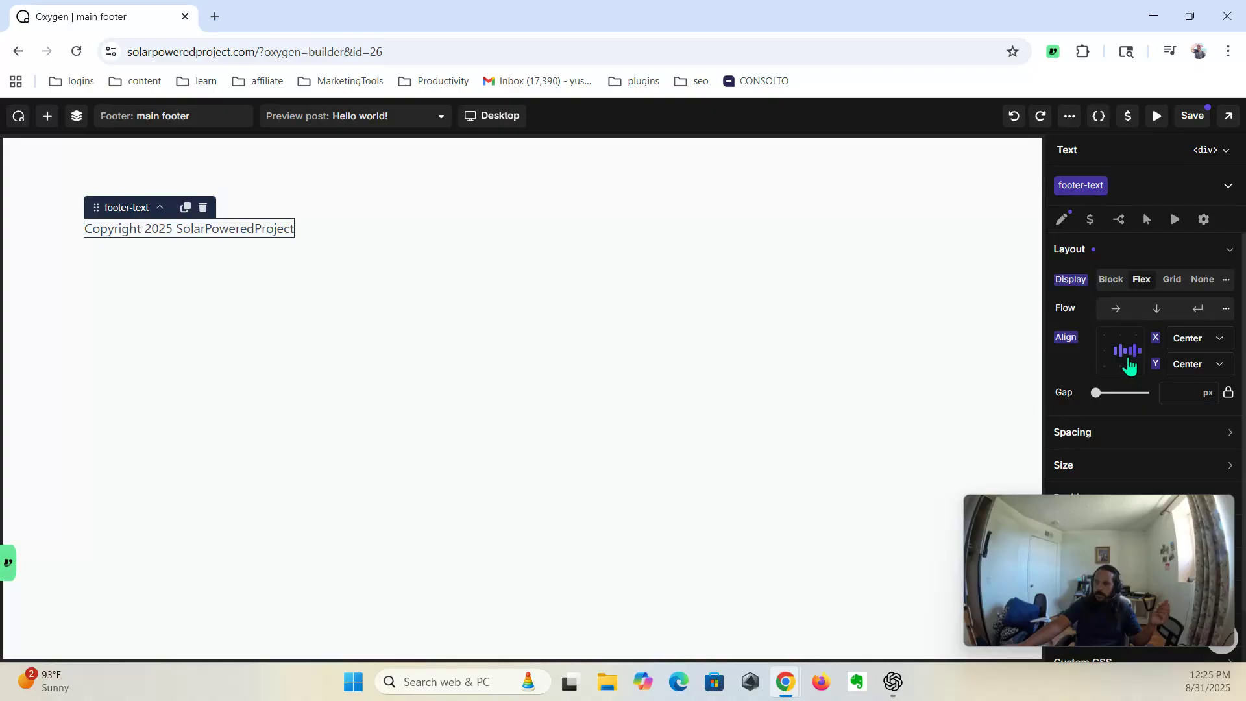
left_click(1112, 285)
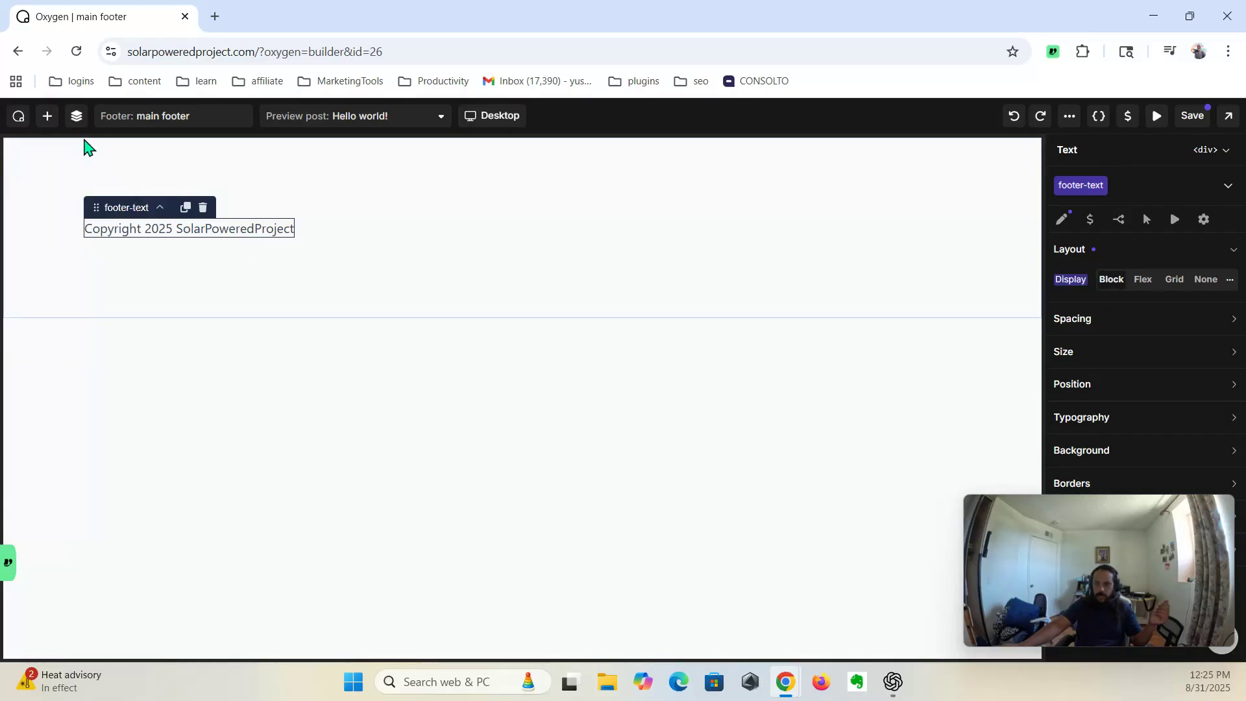
Step: Select the main-footer section in the structure and set its display to Flex
left_click(77, 116)
left_click(82, 184)
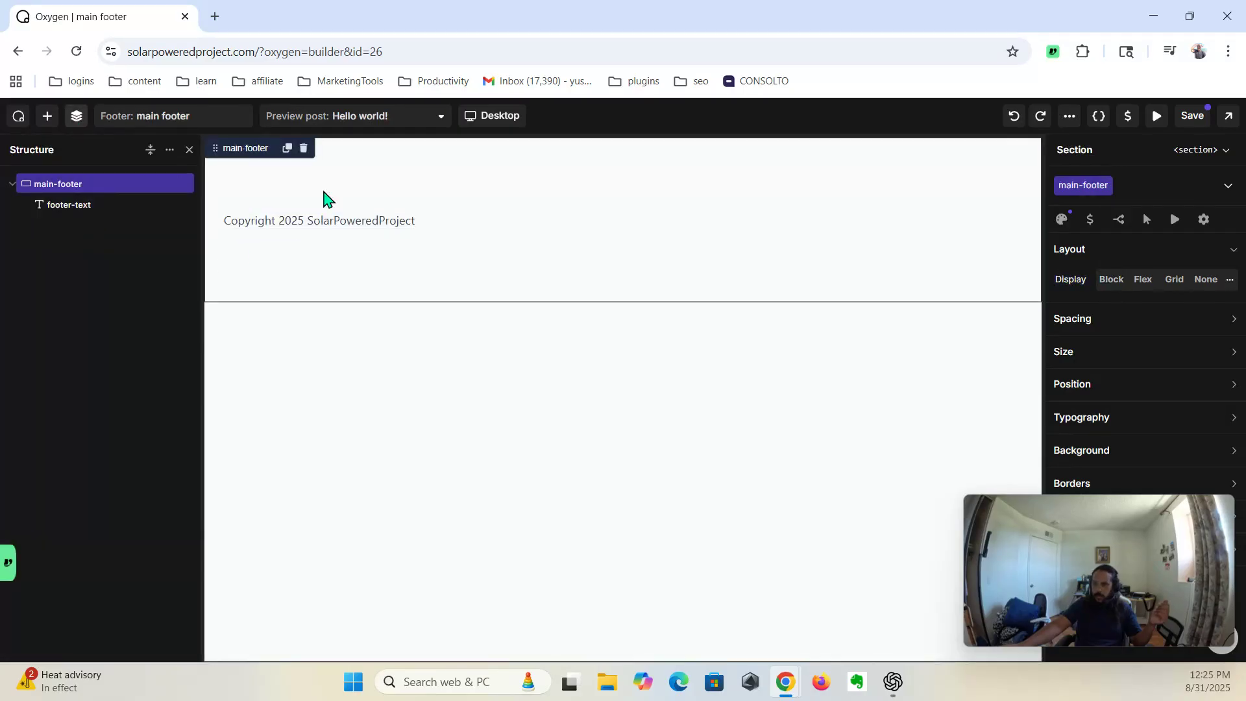
left_click(1149, 279)
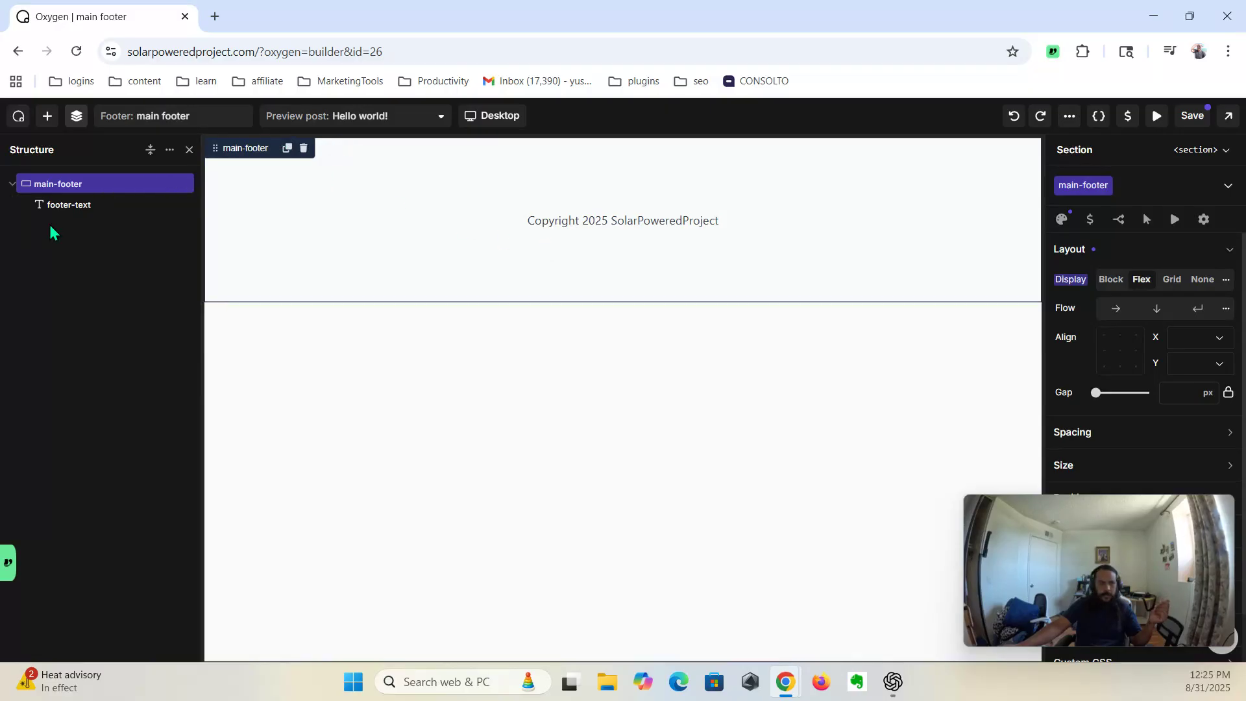
Step: Search Google in a new browser tab for "how do you do the copyright symbol"
left_click(213, 18)
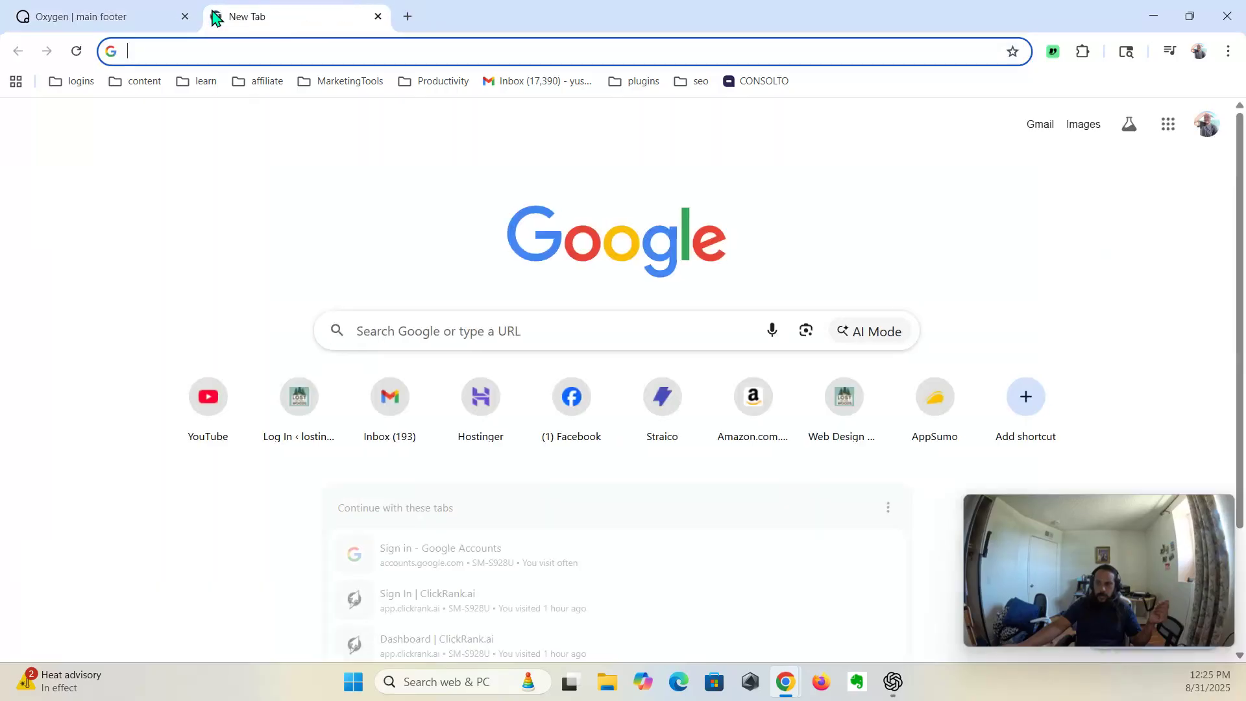
left_click(569, 329)
type("how d")
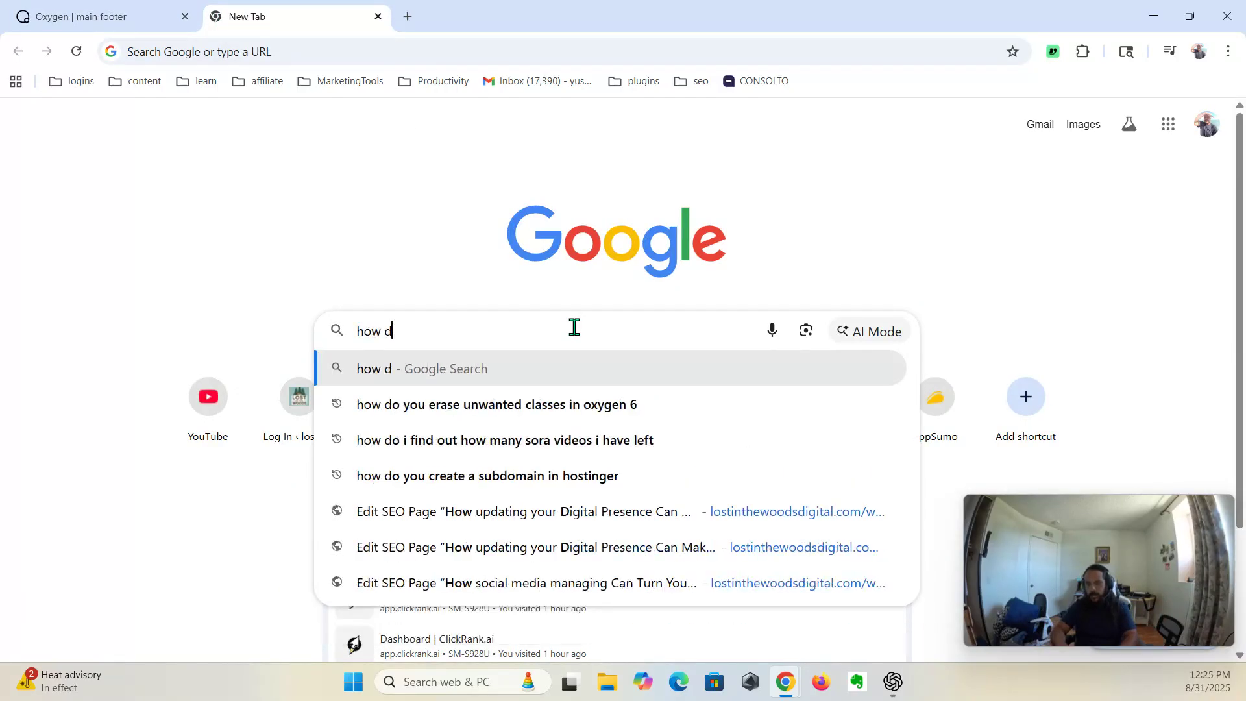
type("o you do th")
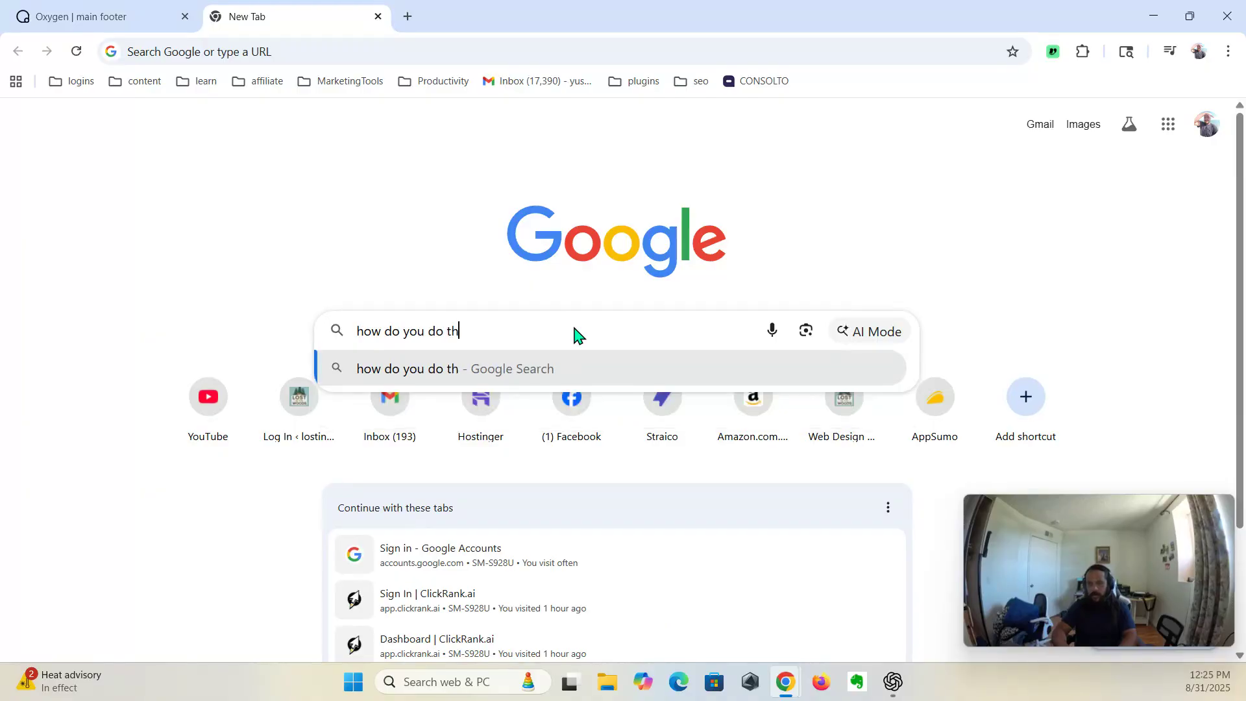
type("e copyri")
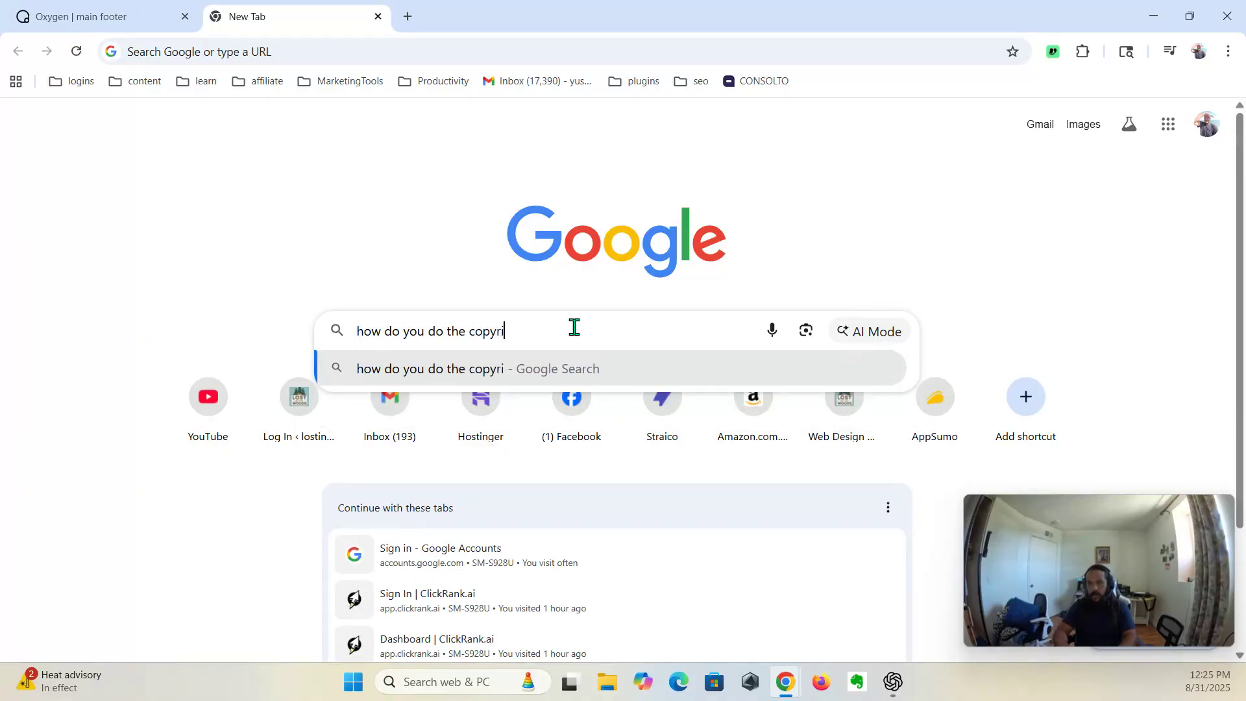
type("ght symbol")
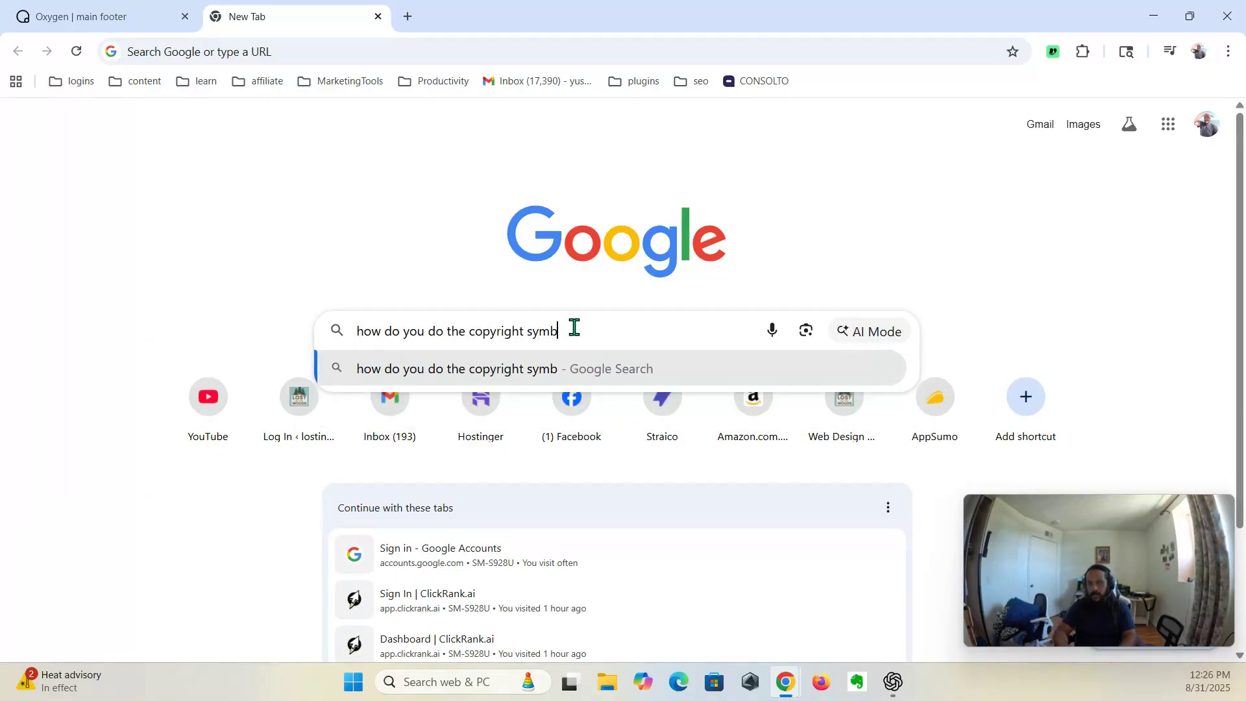
key("Return")
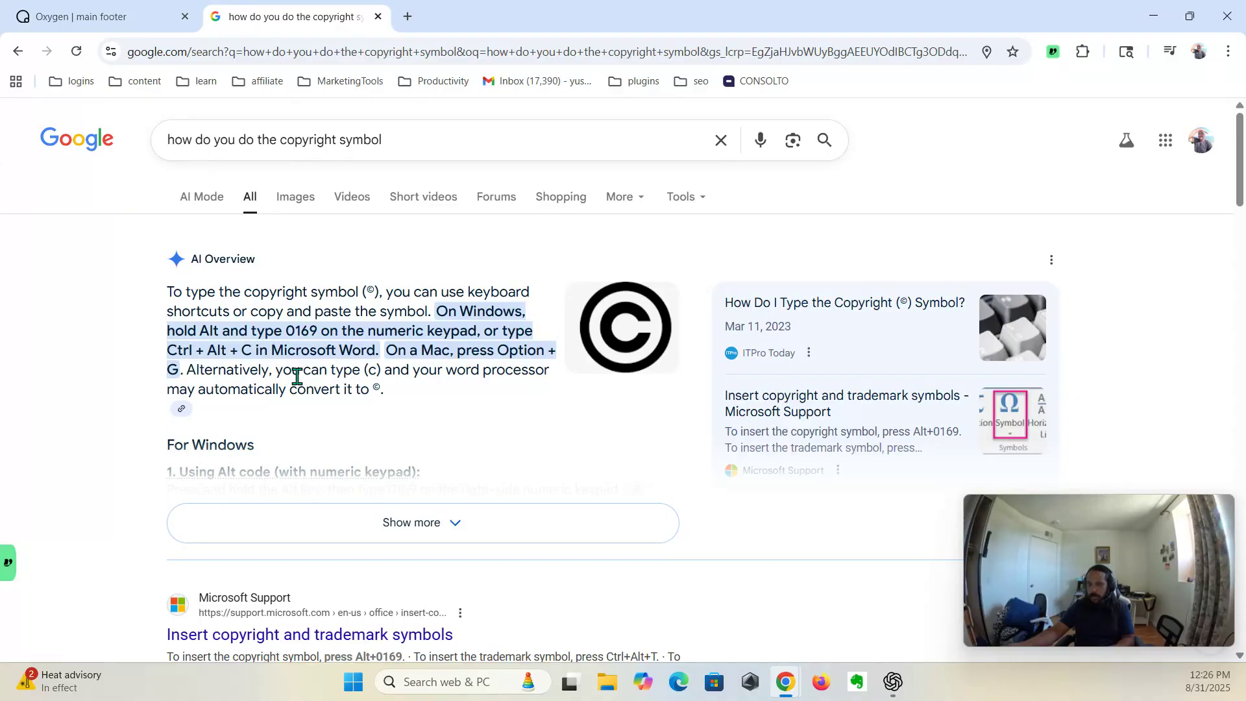
Step: Back in the Oxygen builder, replace the word "Copyright" in the footer text with the symbol, making it "©2025 SolarPoweredProject"
left_click(91, 15)
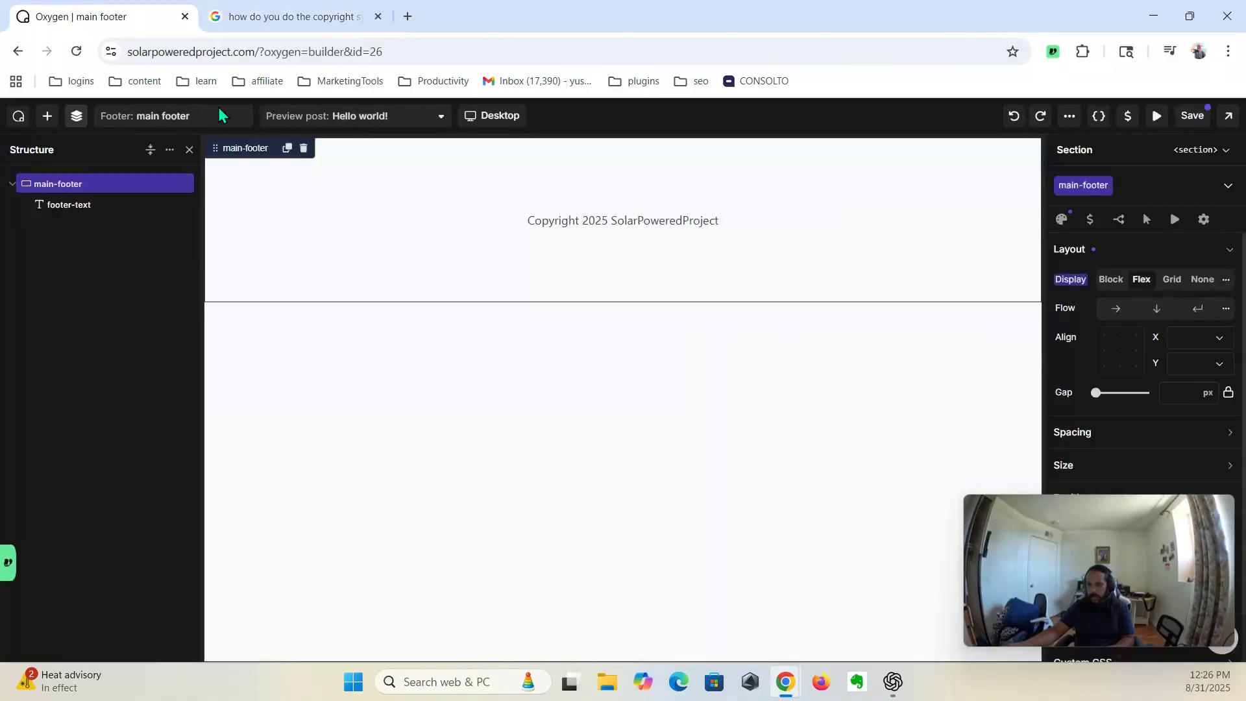
left_click(563, 221)
double_click(573, 222)
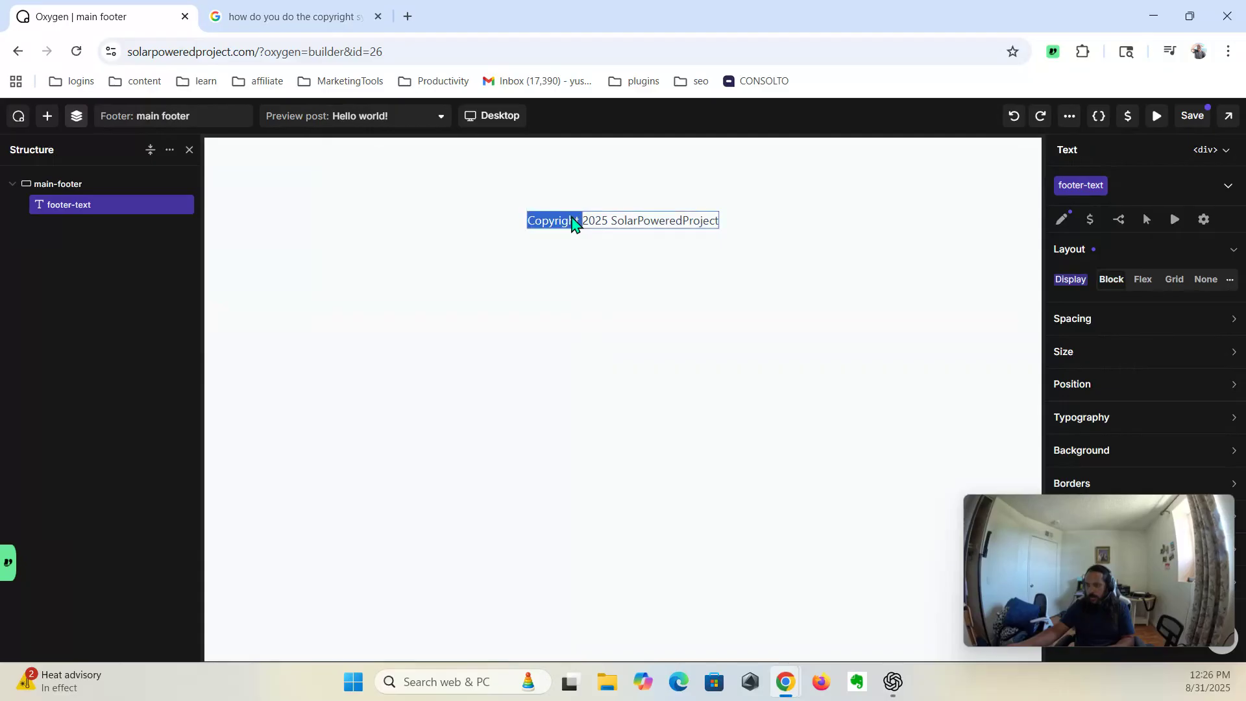
left_click(1062, 218)
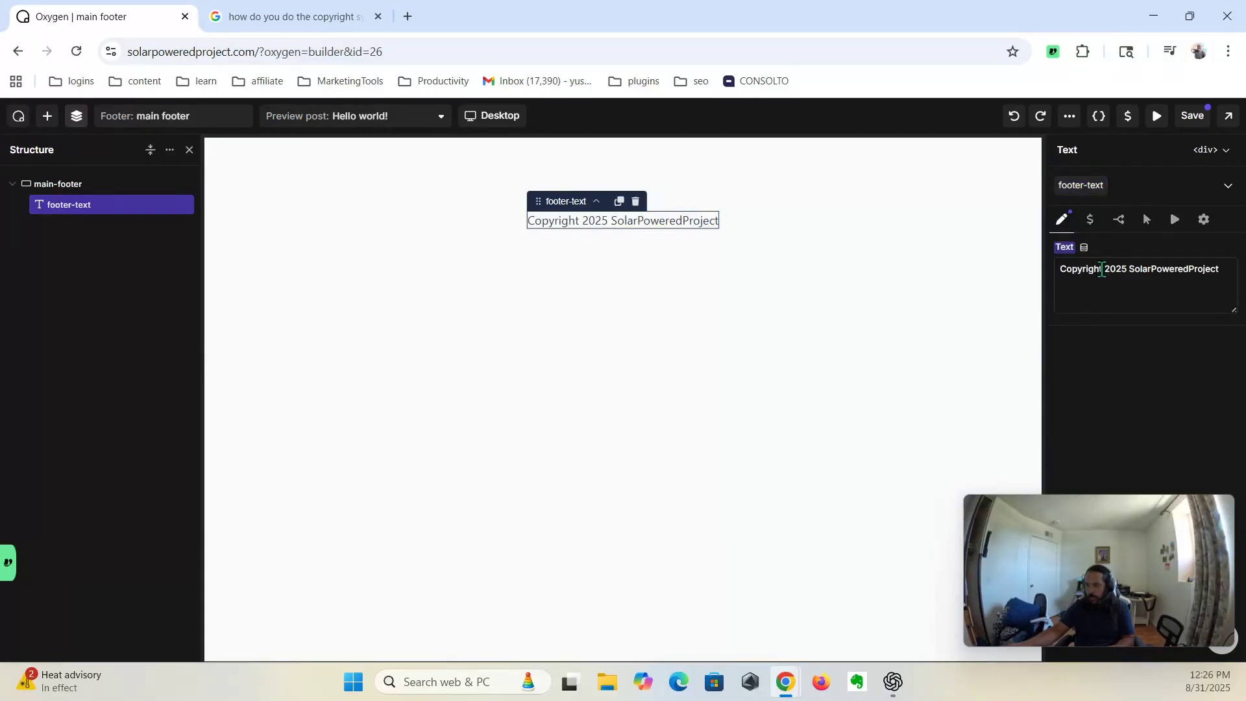
left_click_drag(1105, 269, 1046, 270)
key("BackSpace")
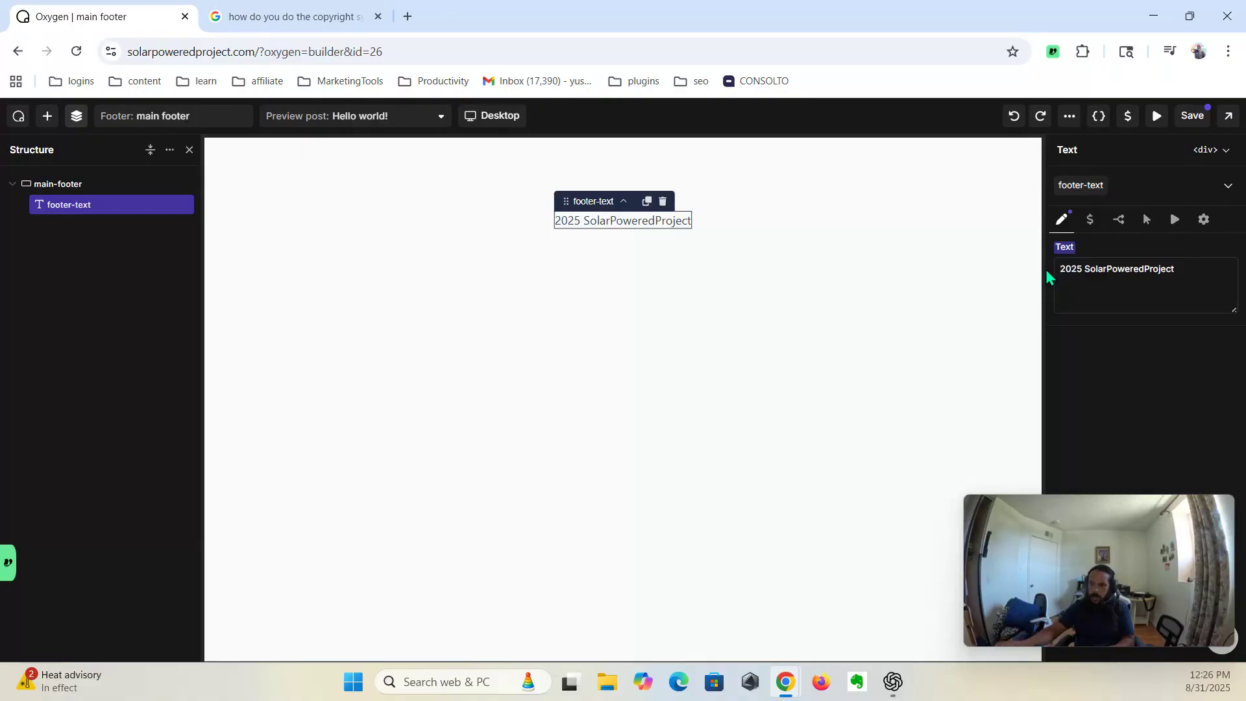
left_click(292, 16)
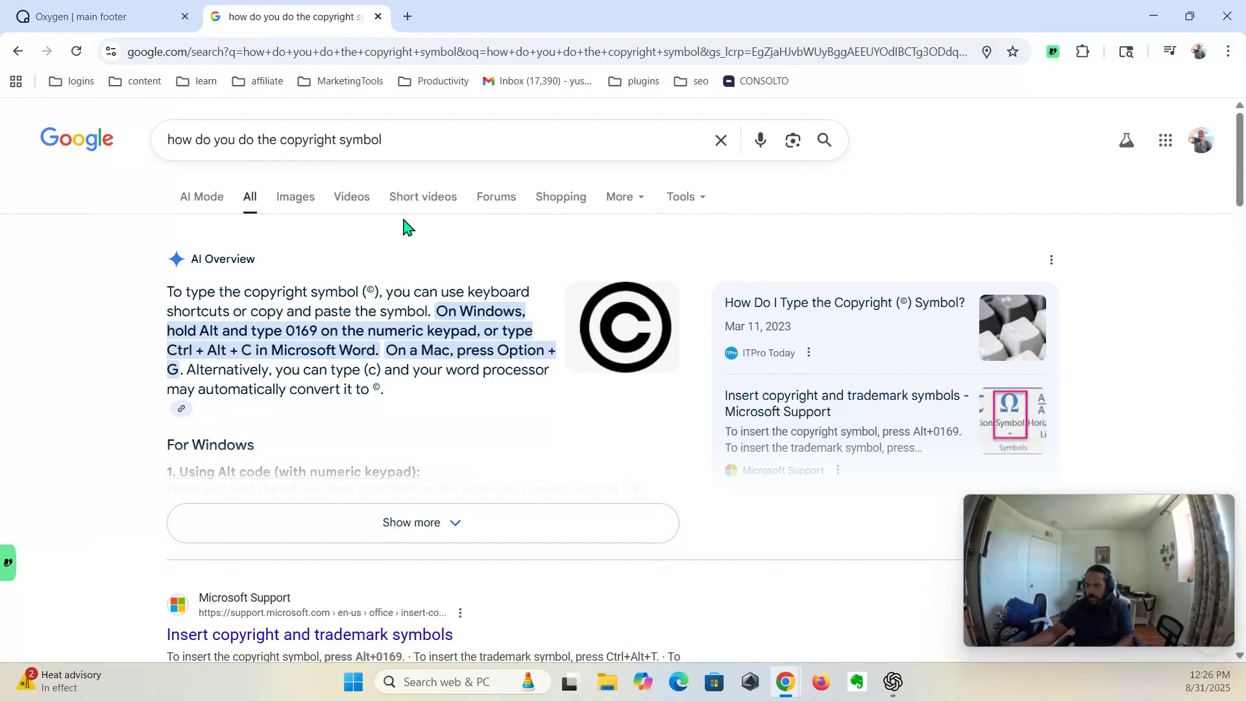
left_click(103, 17)
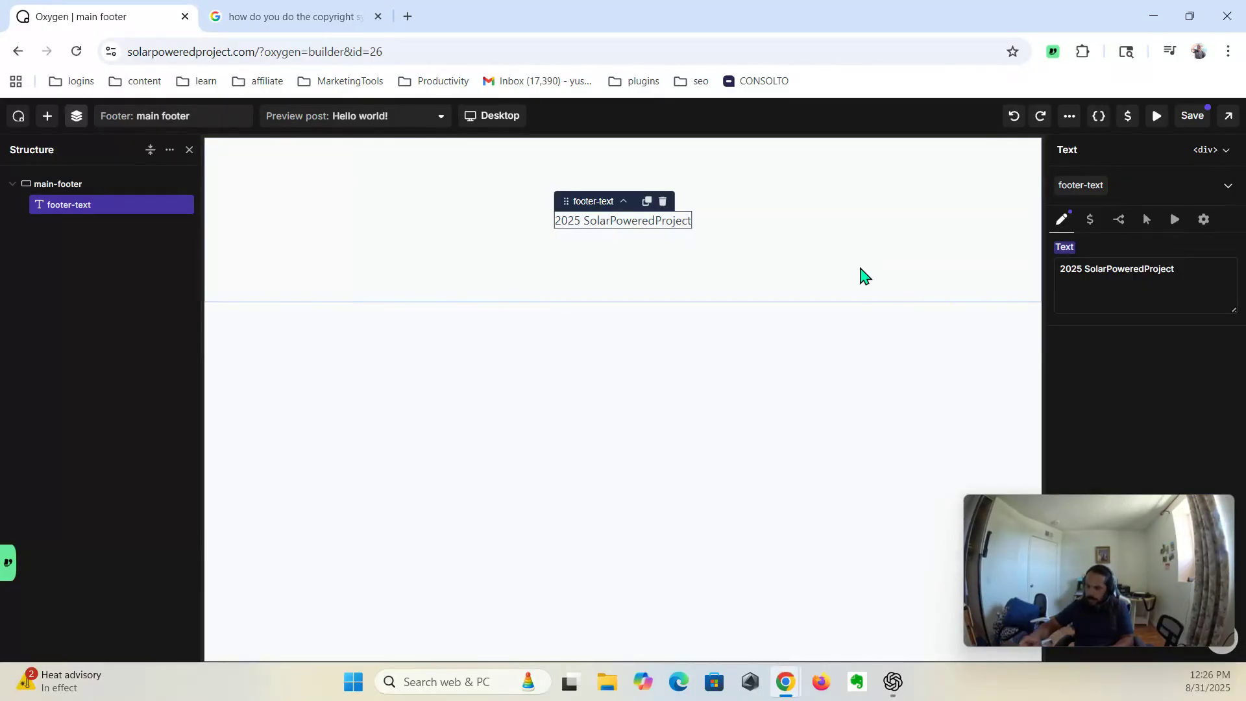
type("©")
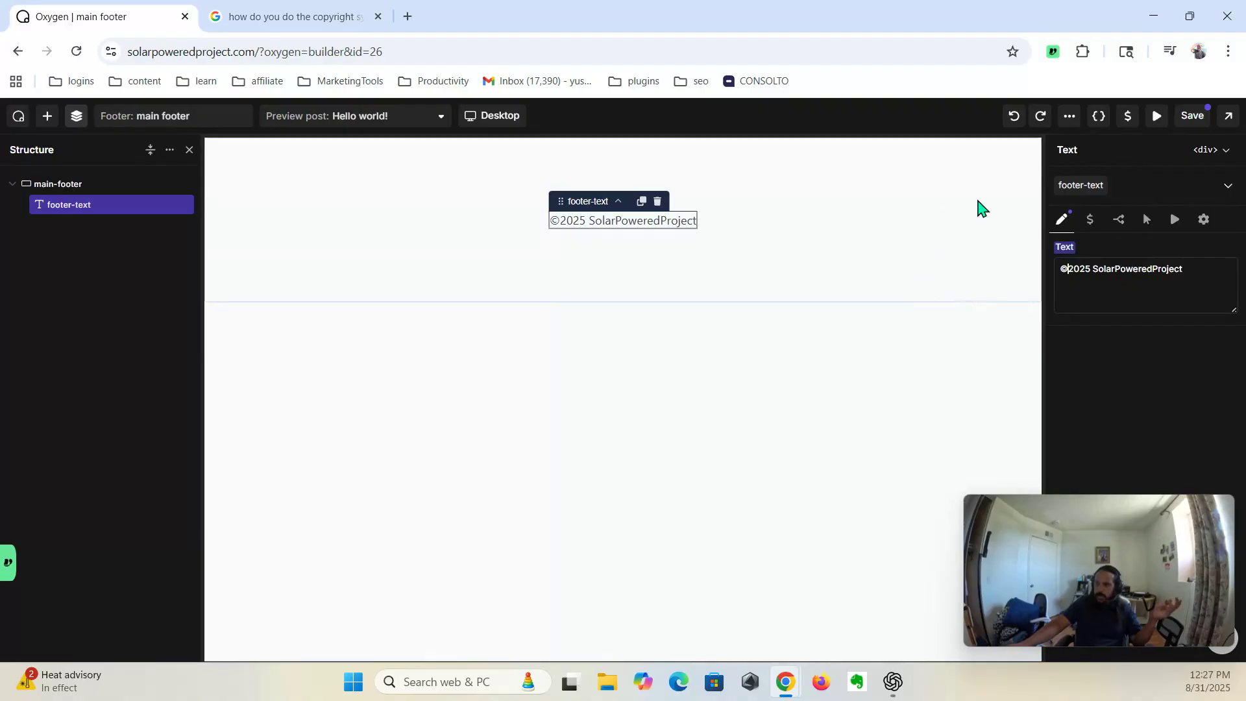
Step: Try a light yellow background color, #F9FF92, on the footer-text class, and clear it
left_click(1070, 192)
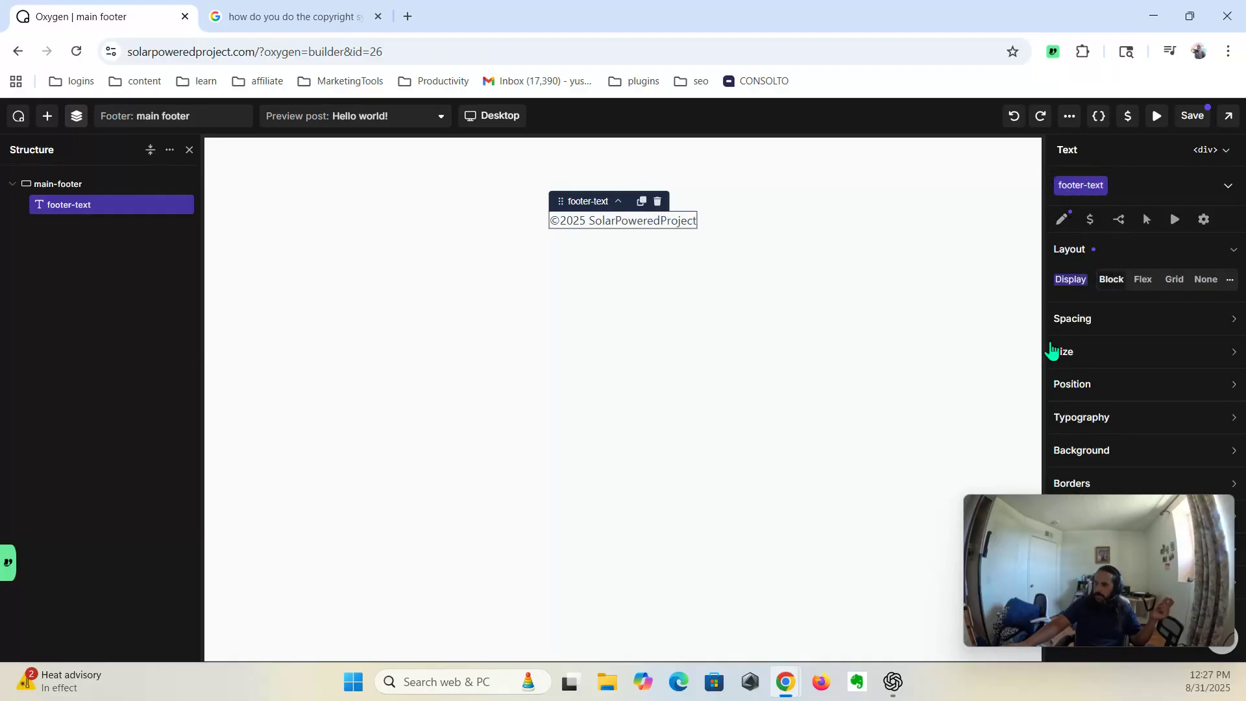
left_click(1101, 449)
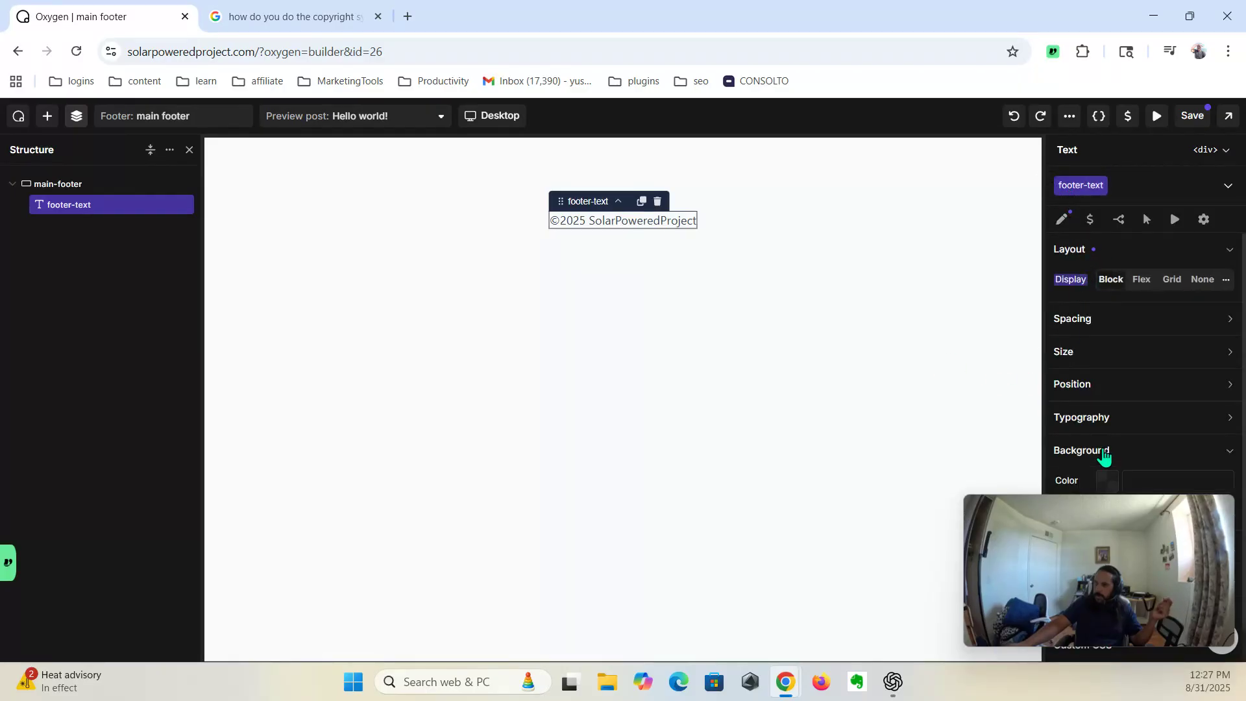
left_click_drag(1179, 517, 741, 462)
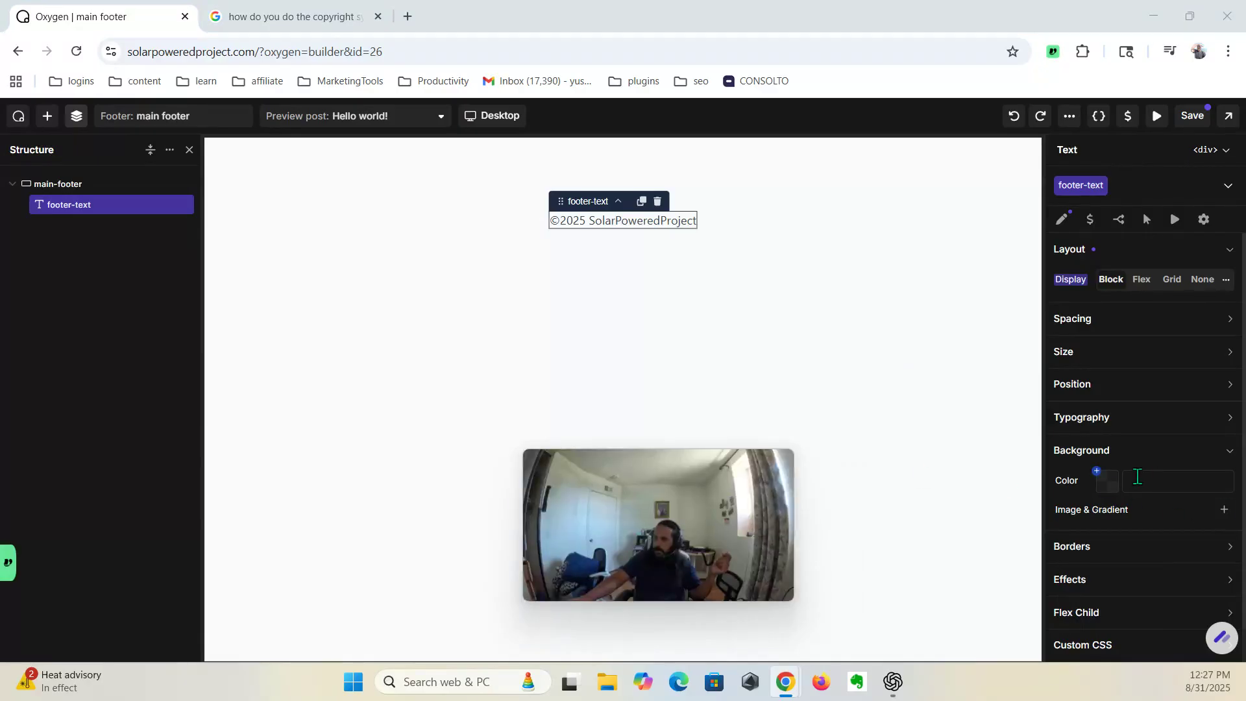
left_click(1107, 482)
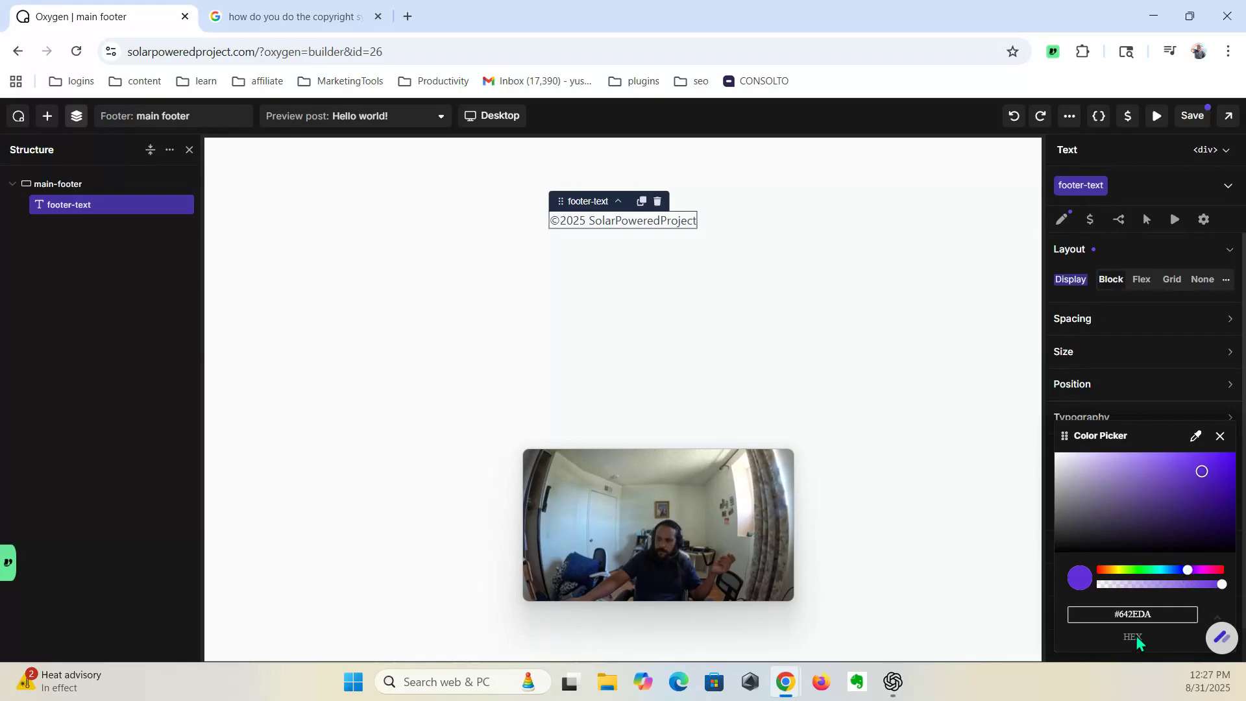
left_click_drag(1189, 578, 1124, 585)
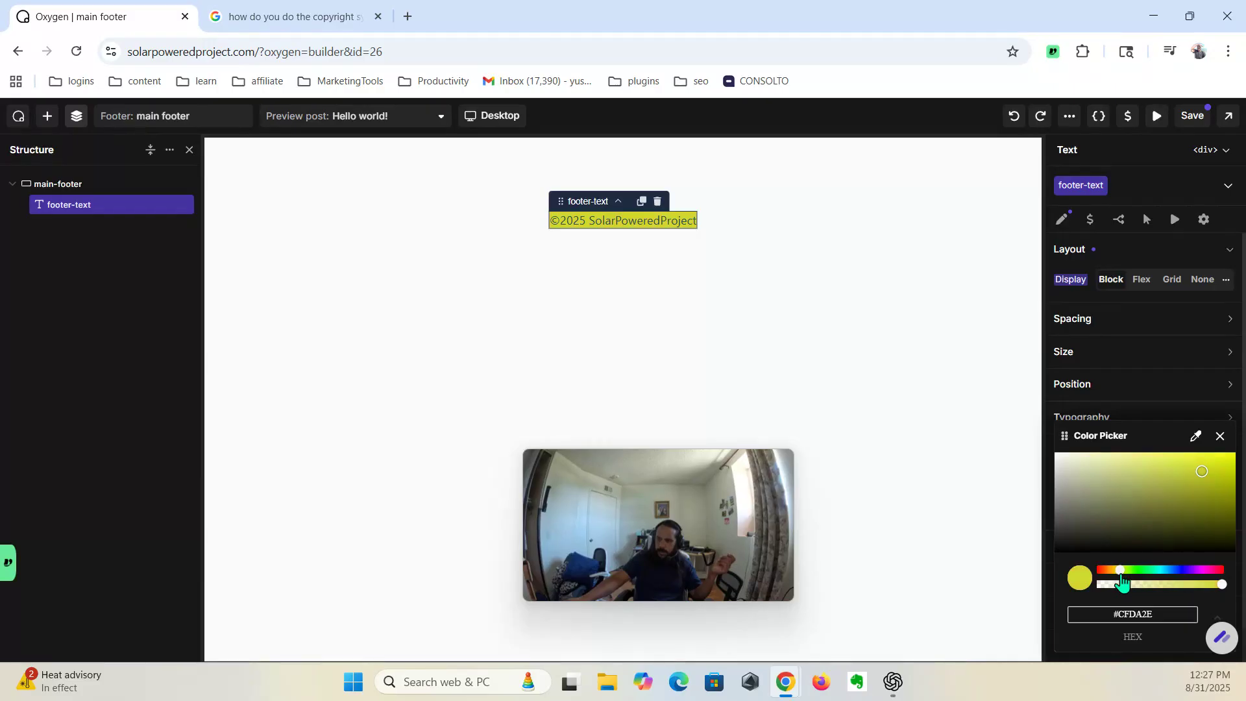
left_click_drag(1201, 481, 1135, 457)
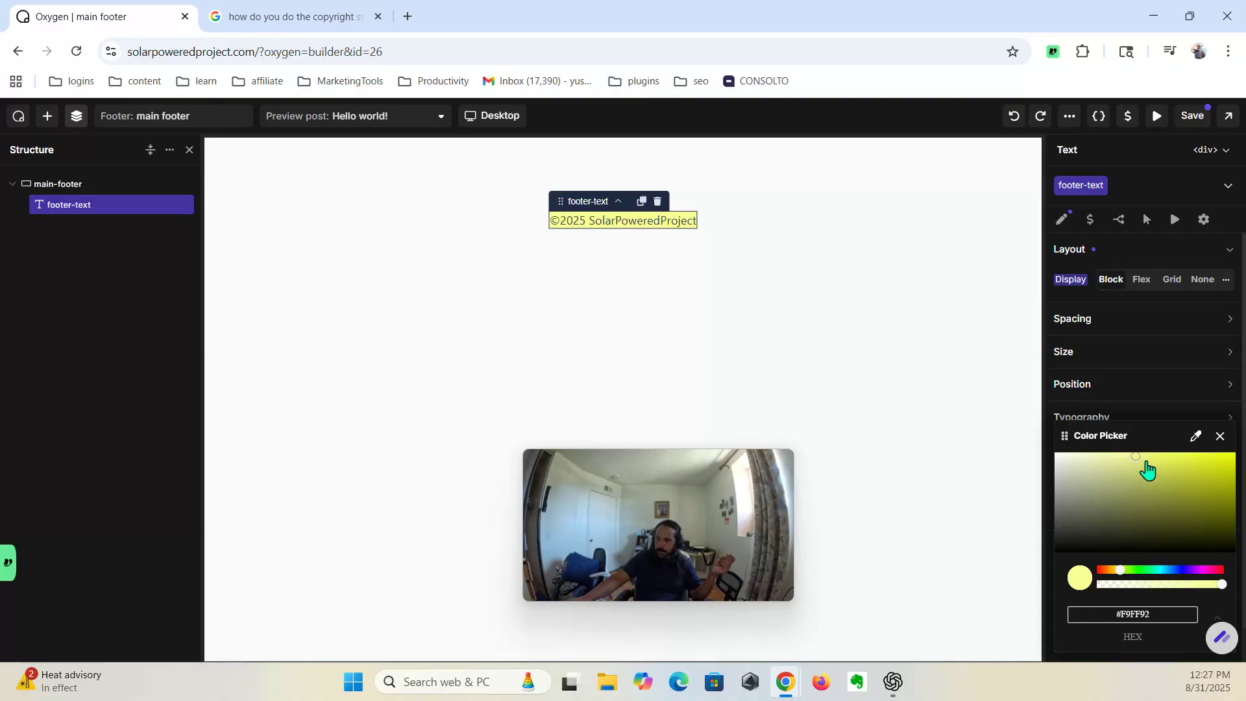
left_click(1221, 436)
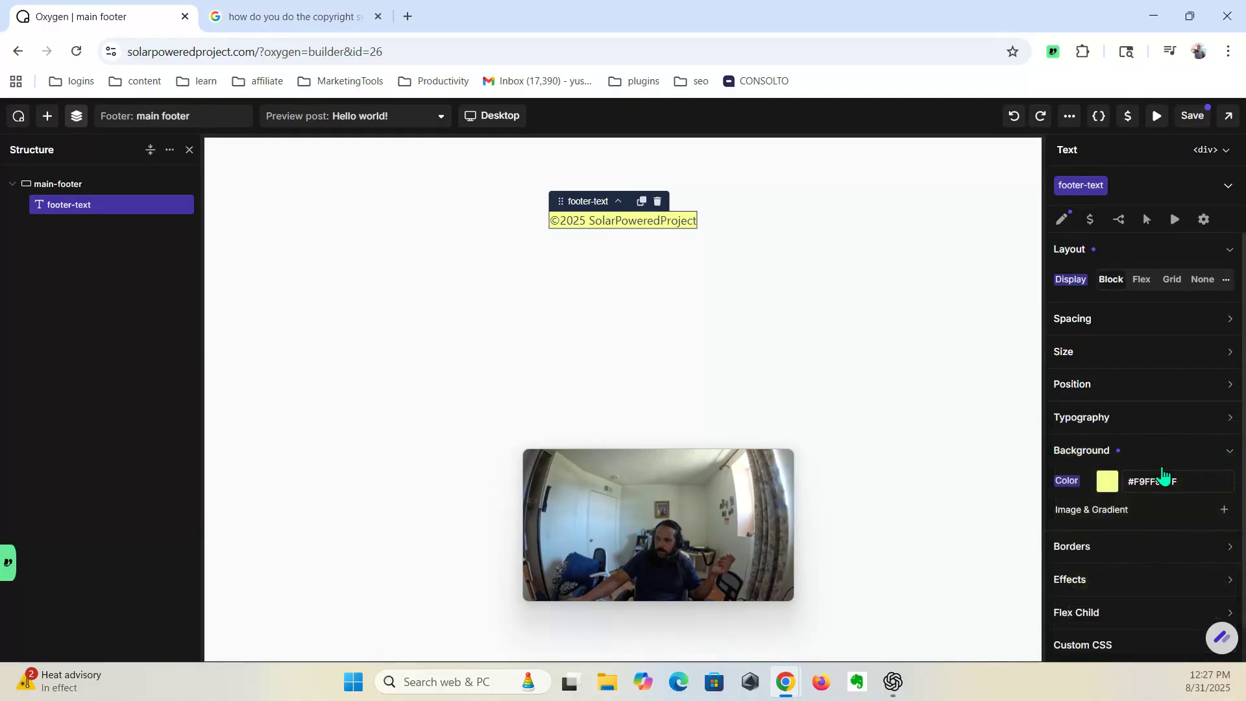
double_click(1182, 480)
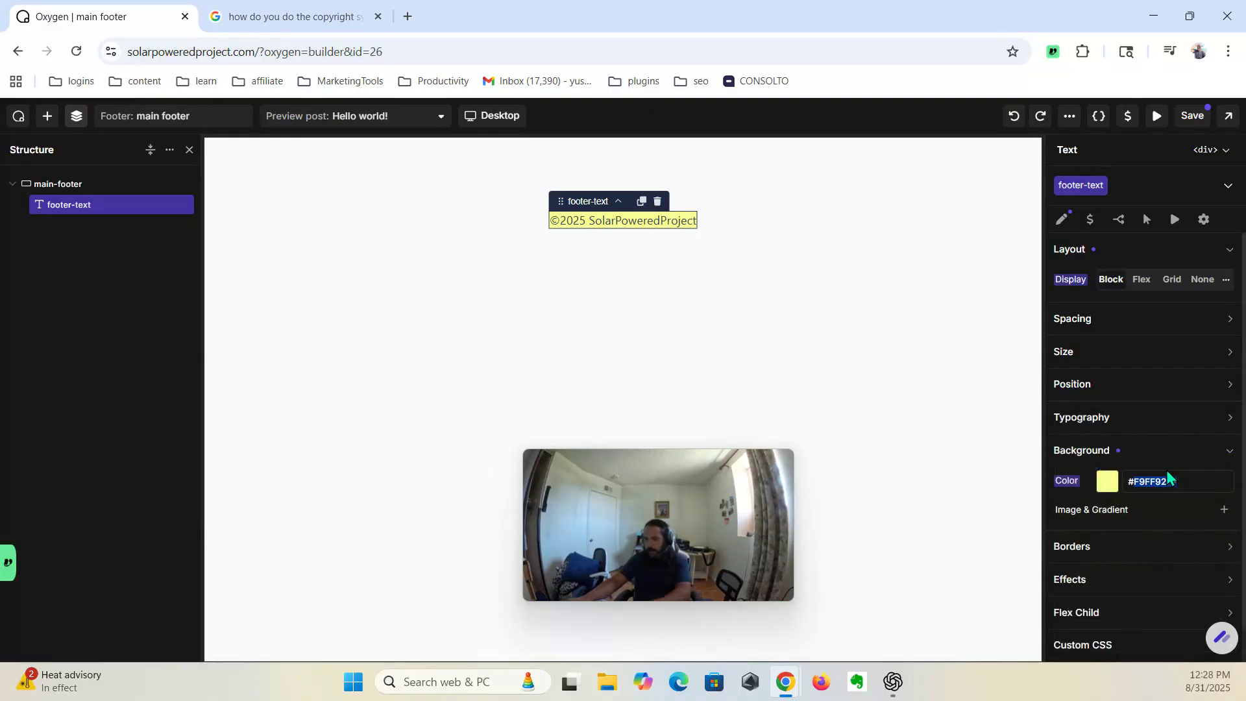
key("BackSpace")
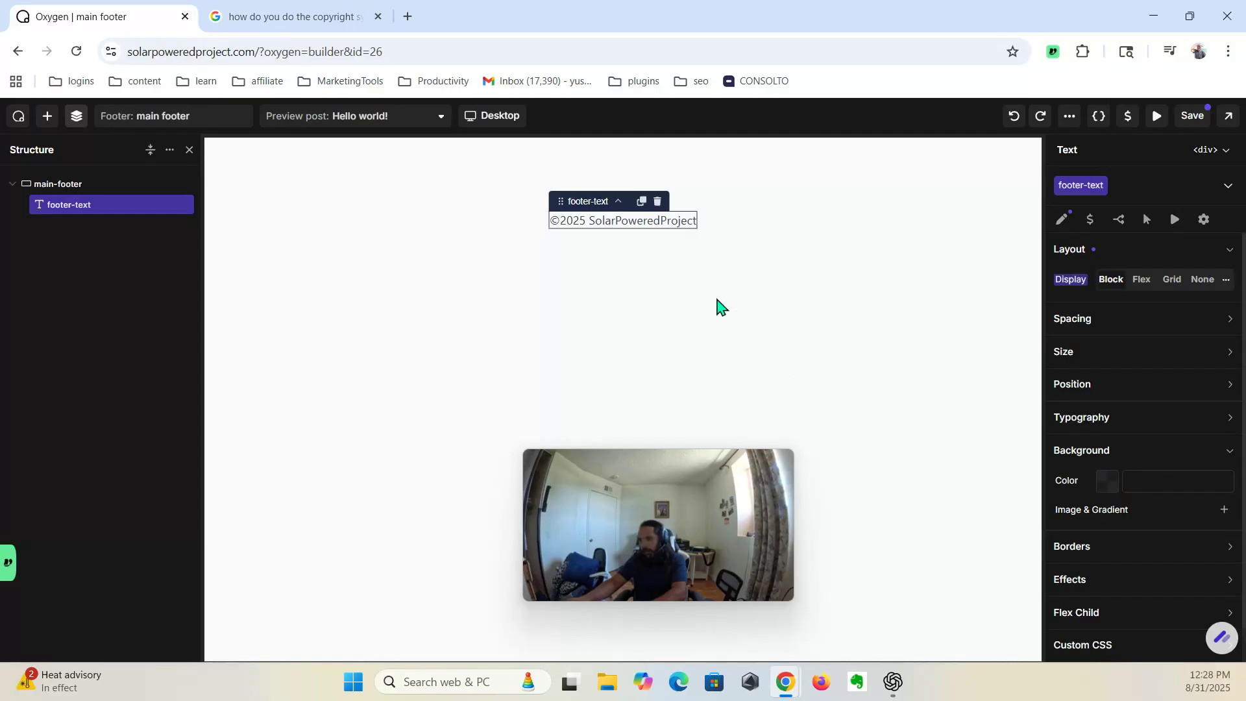
Step: Give the main-footer section a yellow background color, #DAD12E
left_click(804, 252)
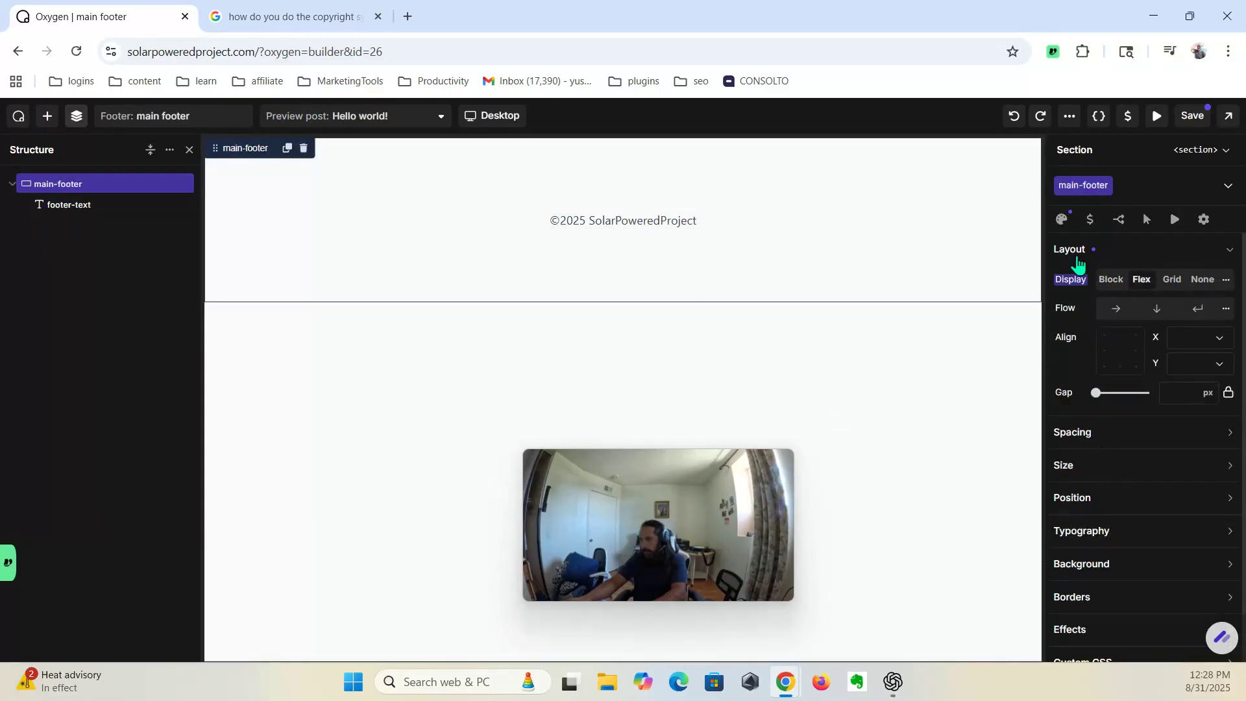
left_click(1111, 563)
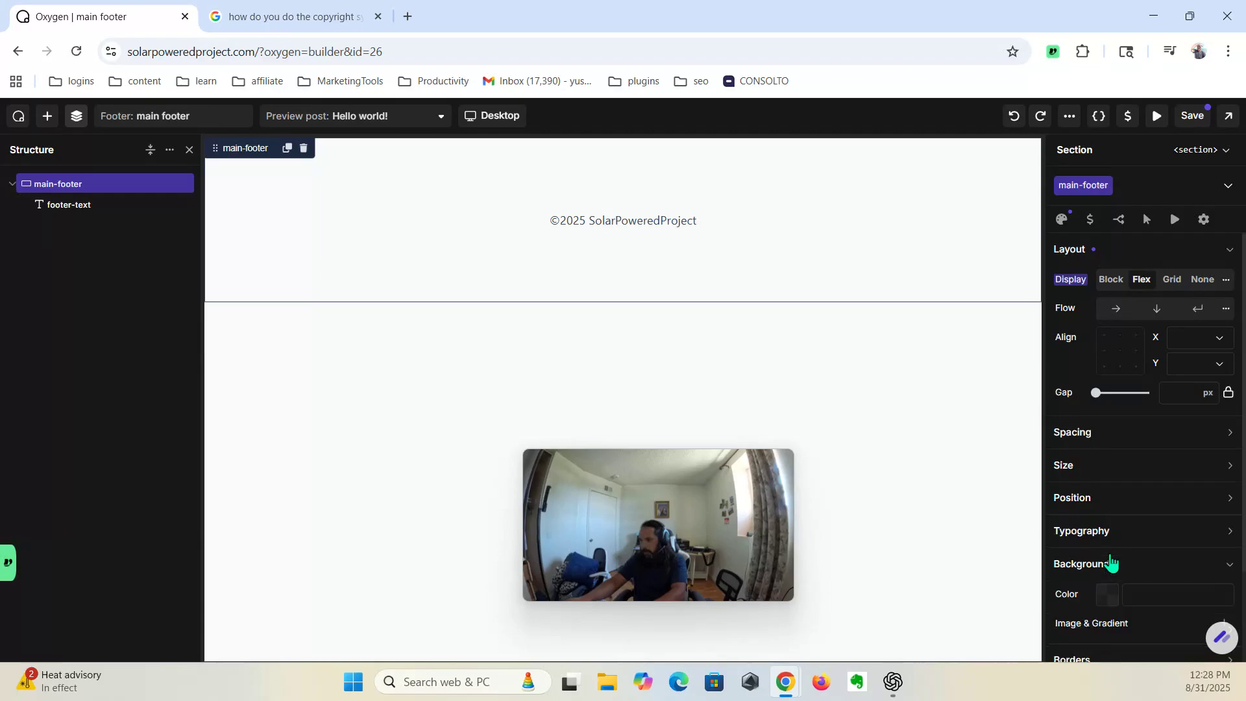
left_click(1105, 592)
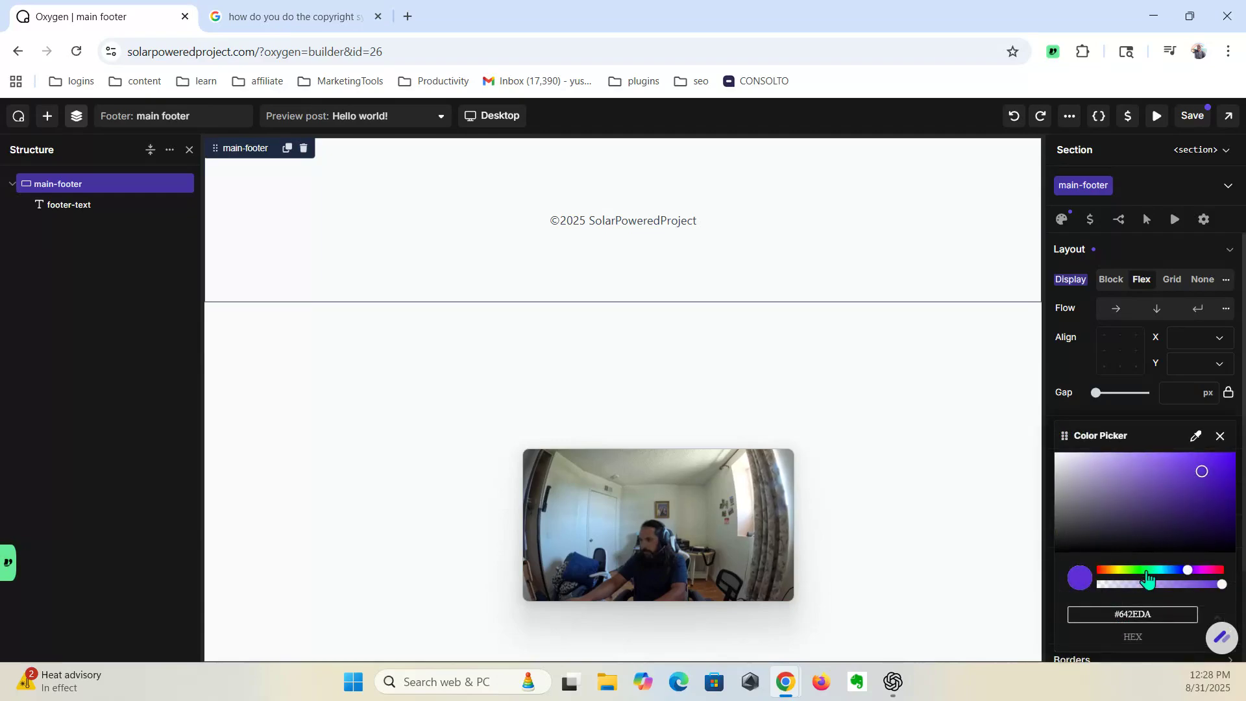
left_click_drag(1148, 574, 1119, 577)
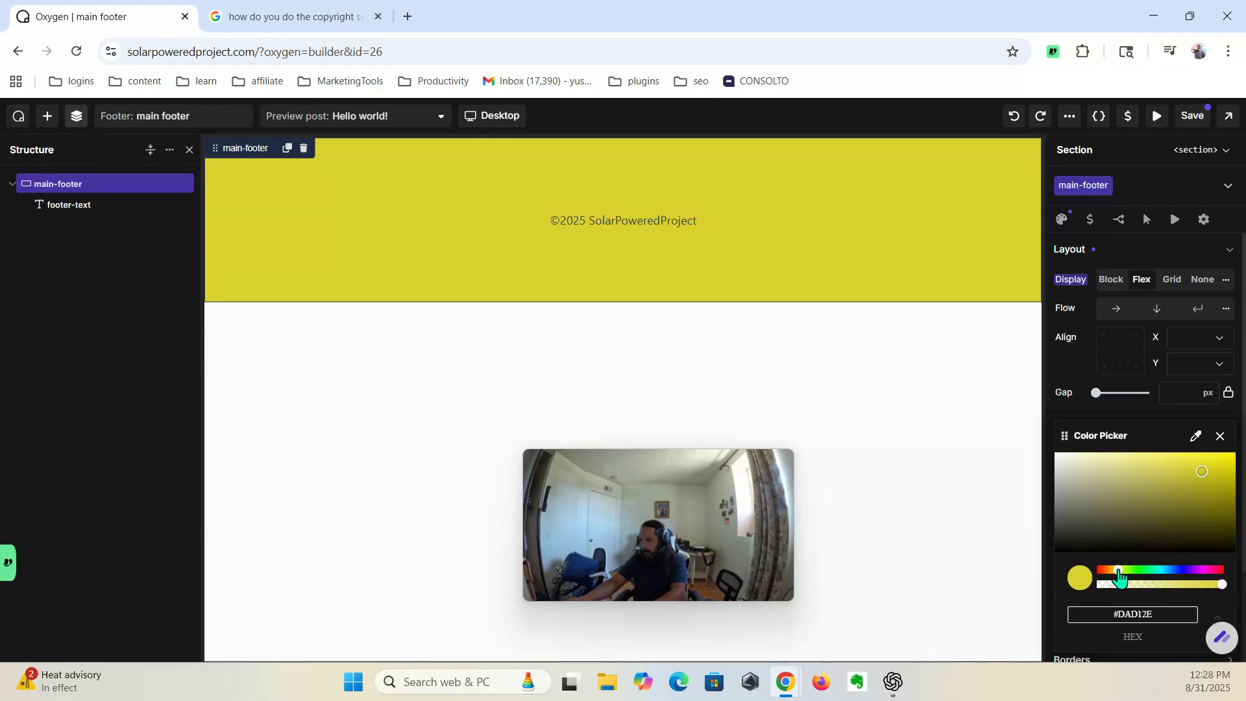
Step: Lighten the main-footer section's background color to #F8EF8A, then save the footer and preview it
mouse_move(1166, 479)
left_mouse_down()
mouse_move(1097, 454)
mouse_move(1137, 464)
left_mouse_up()
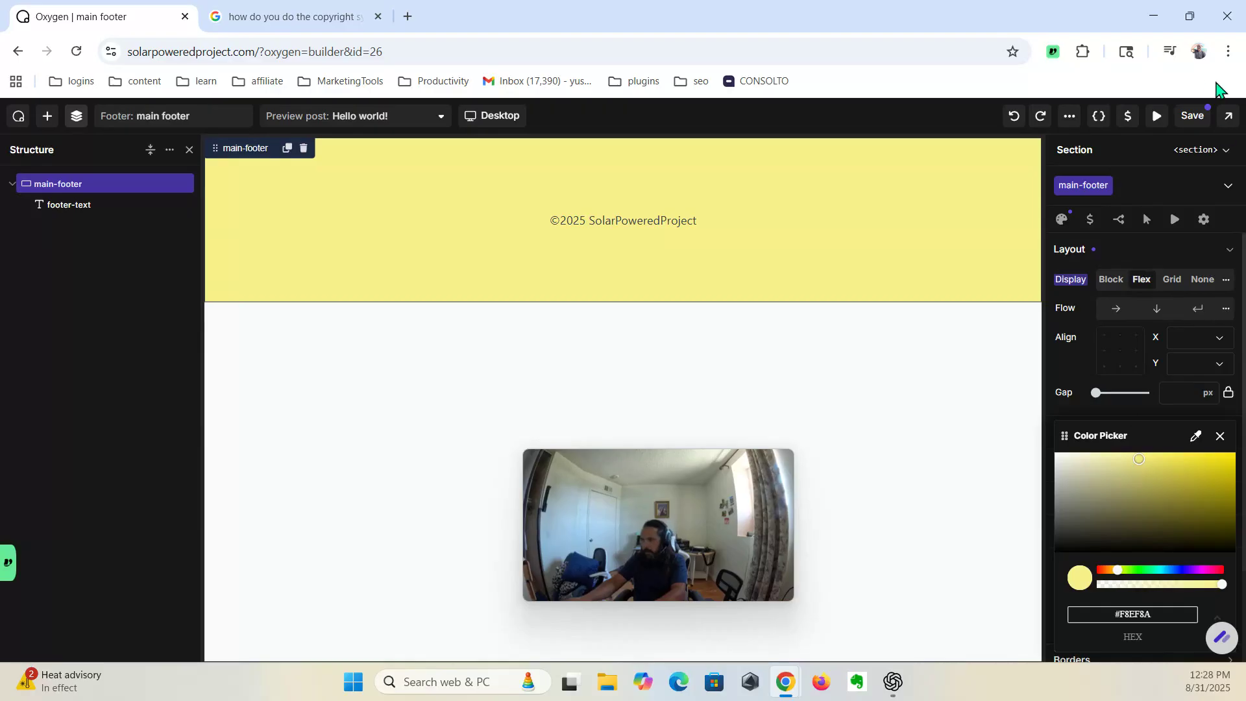
left_click(1193, 118)
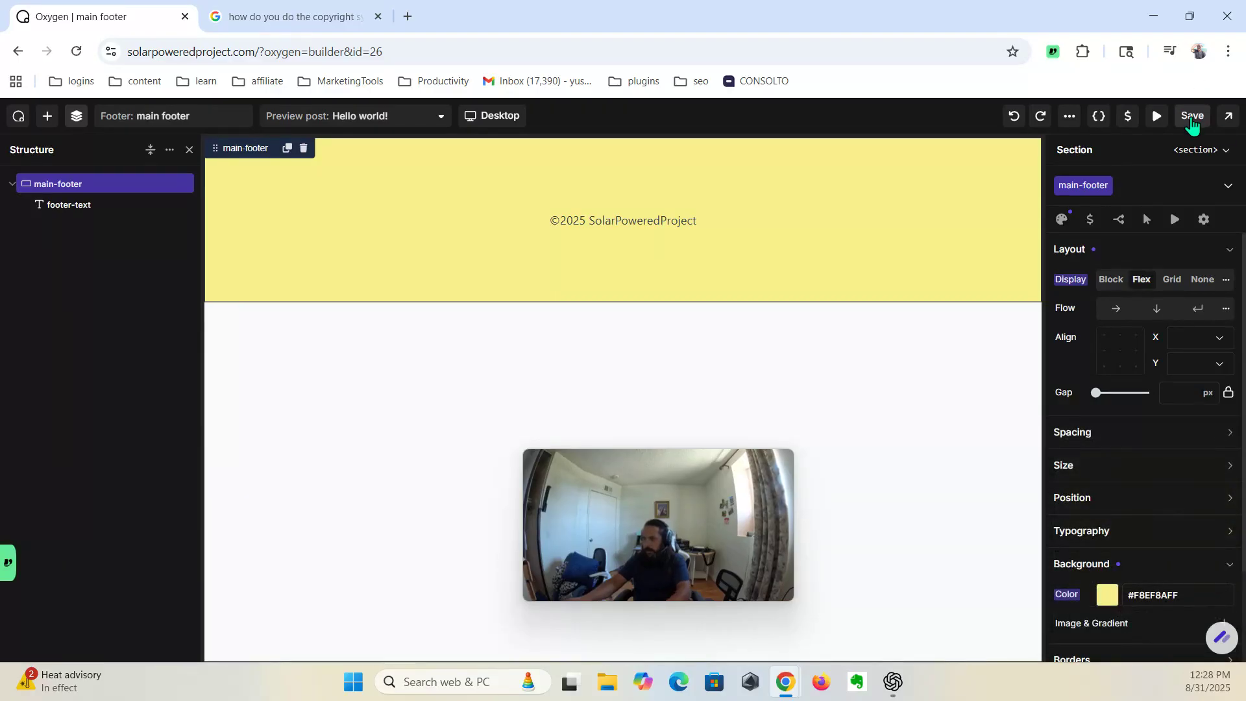
left_click(1158, 117)
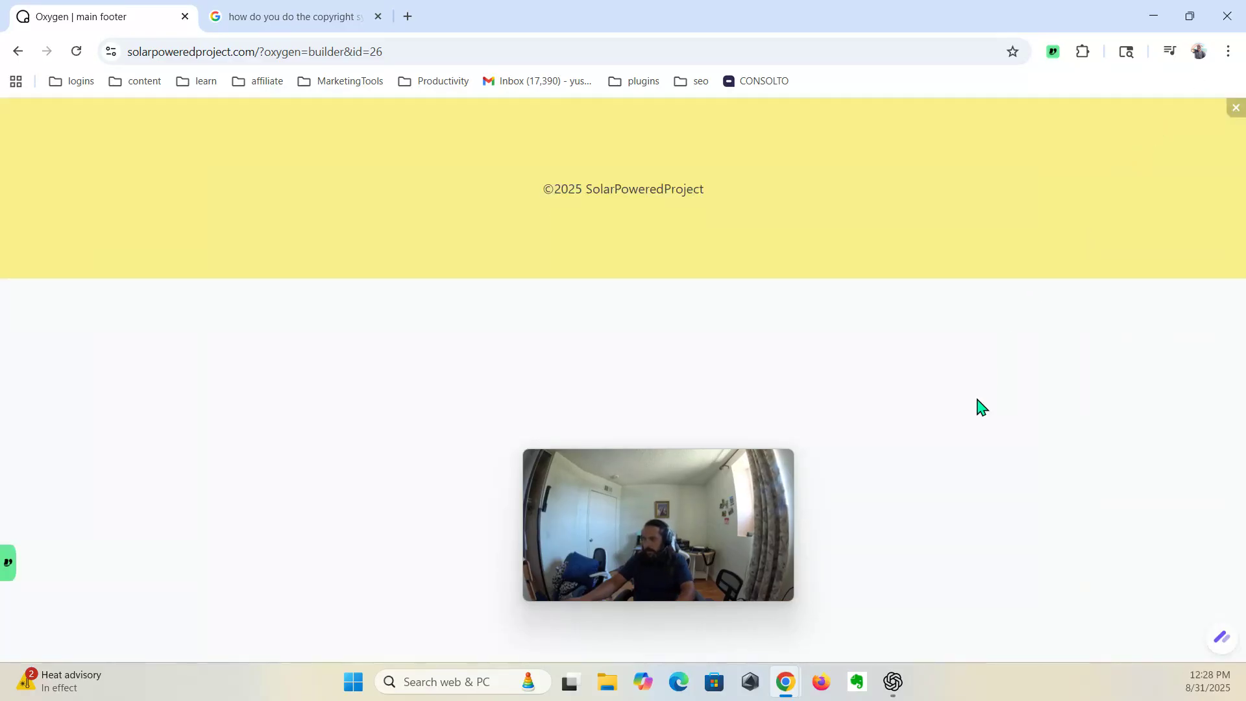
left_click(1233, 108)
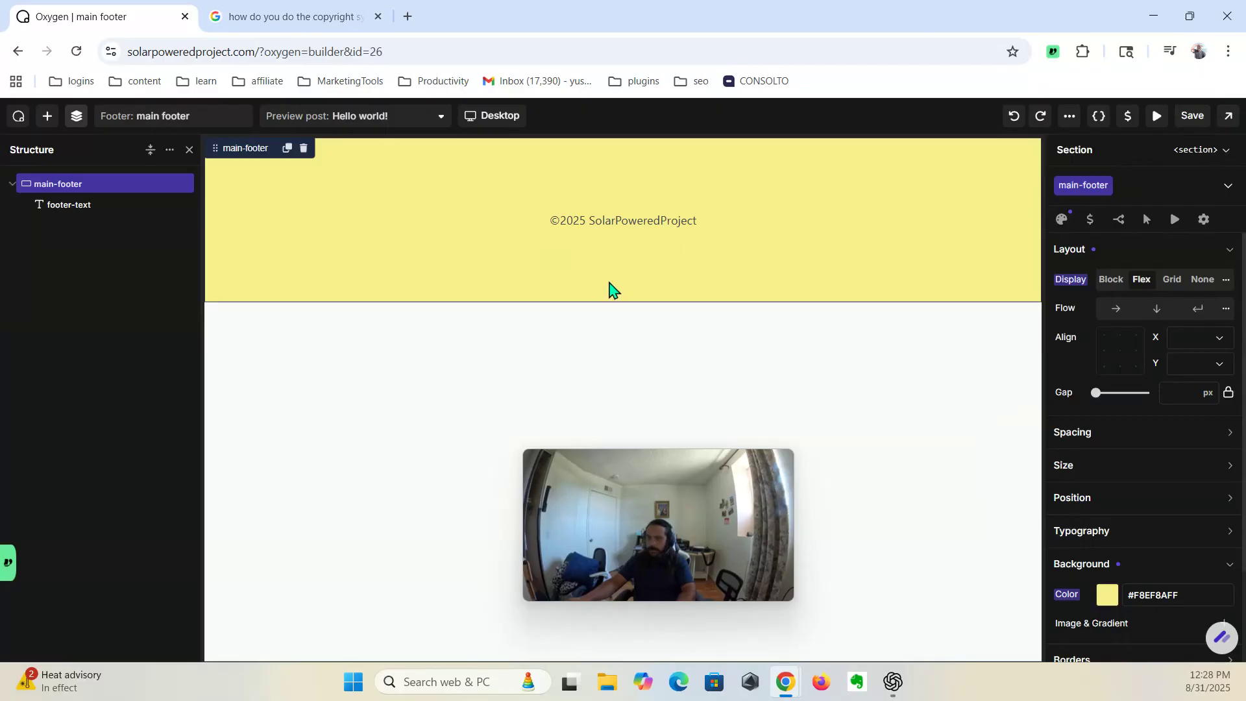
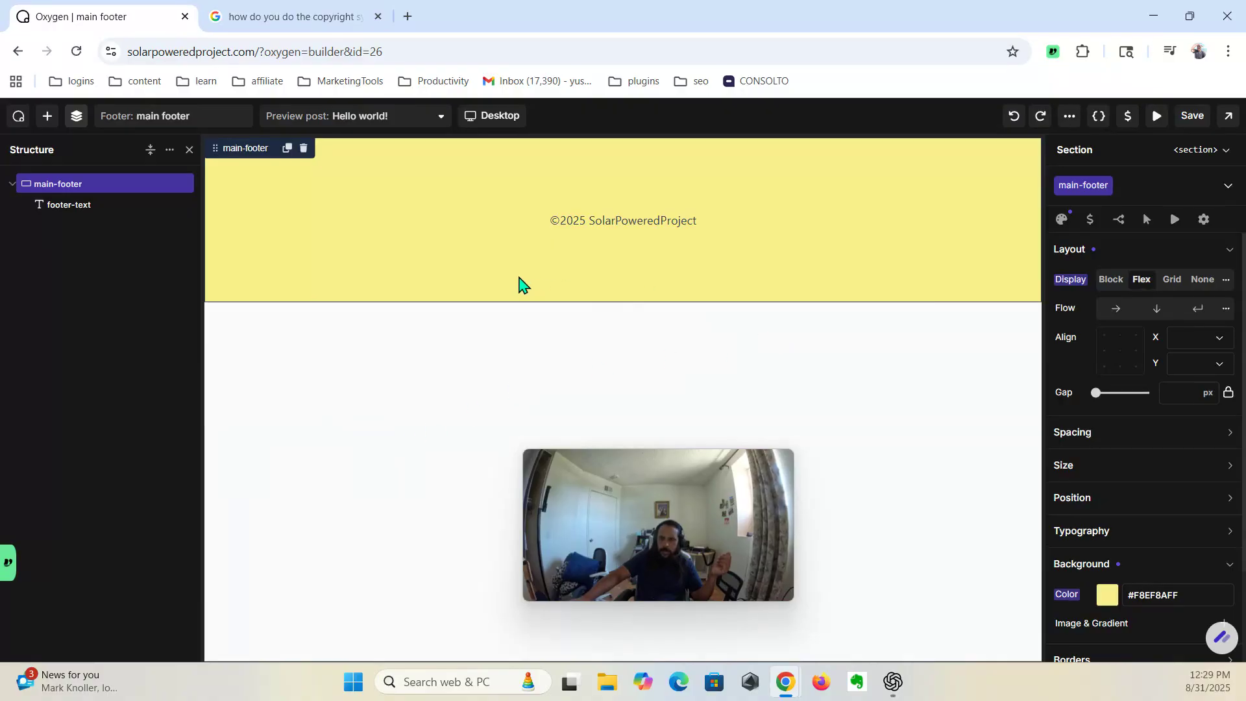
Step: Return to the WordPress dashboard and open the Oxygen Settings page
left_click(18, 116)
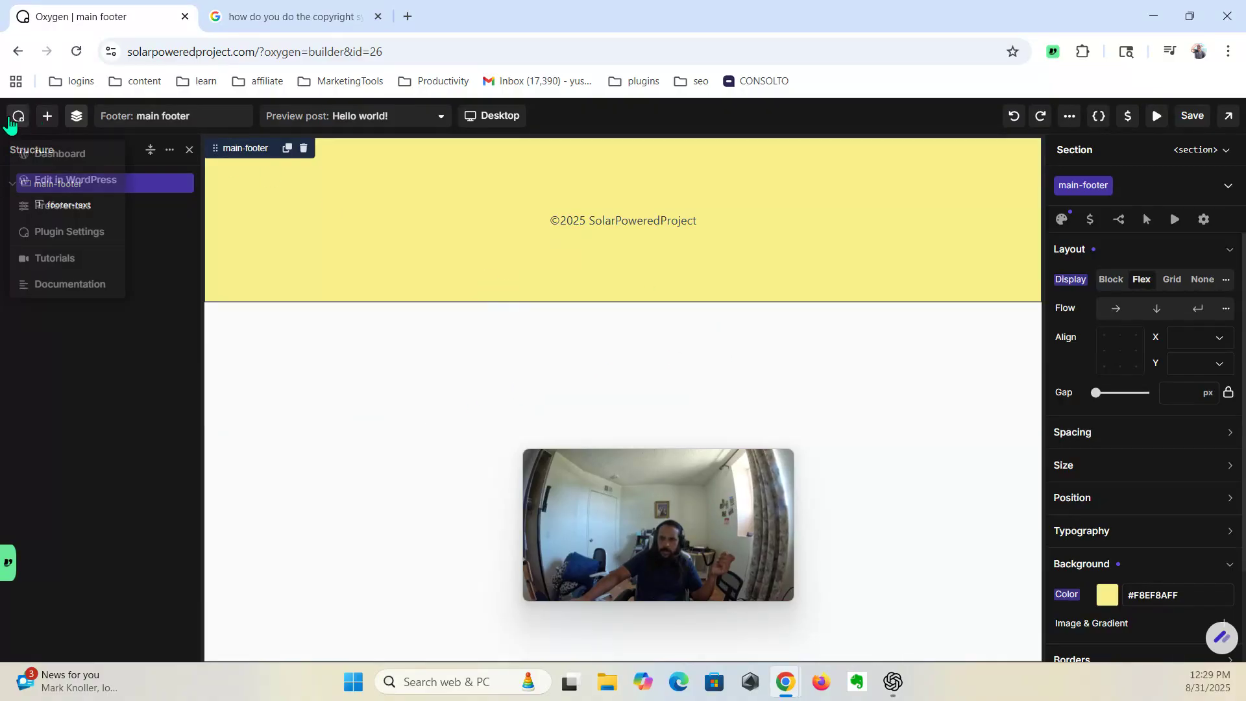
left_click(71, 154)
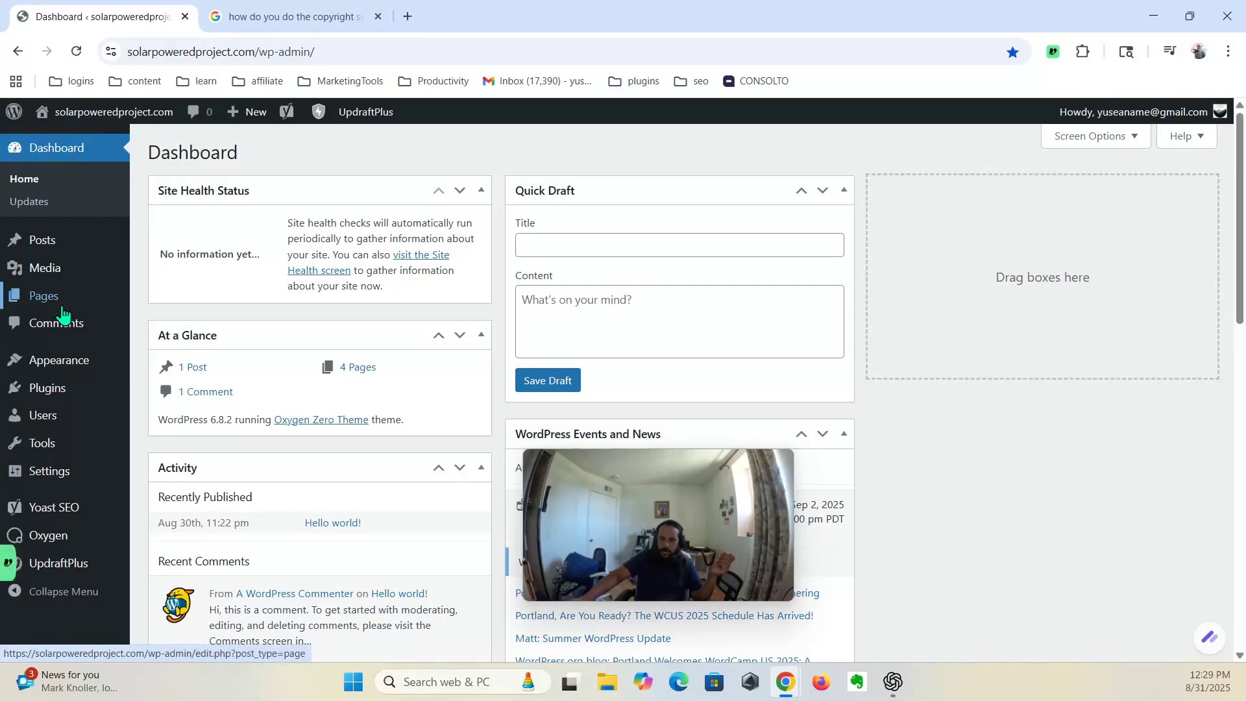
left_click(46, 542)
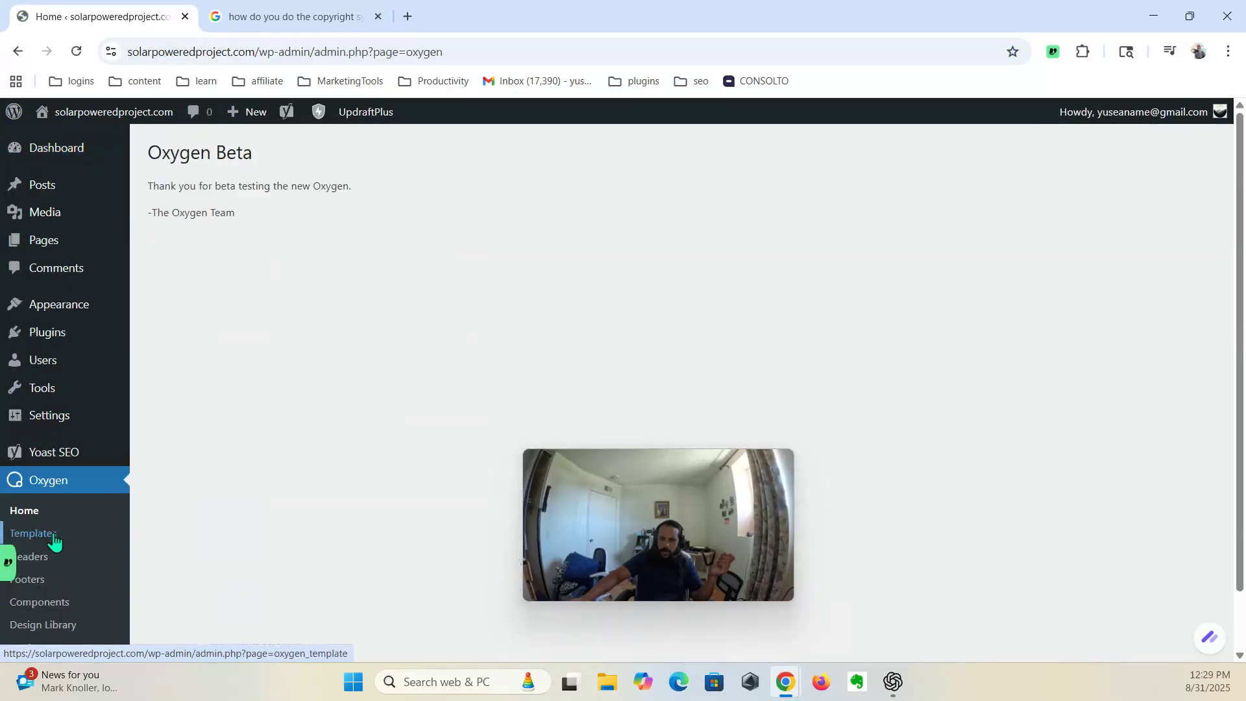
scroll(44, 553, "down", 1)
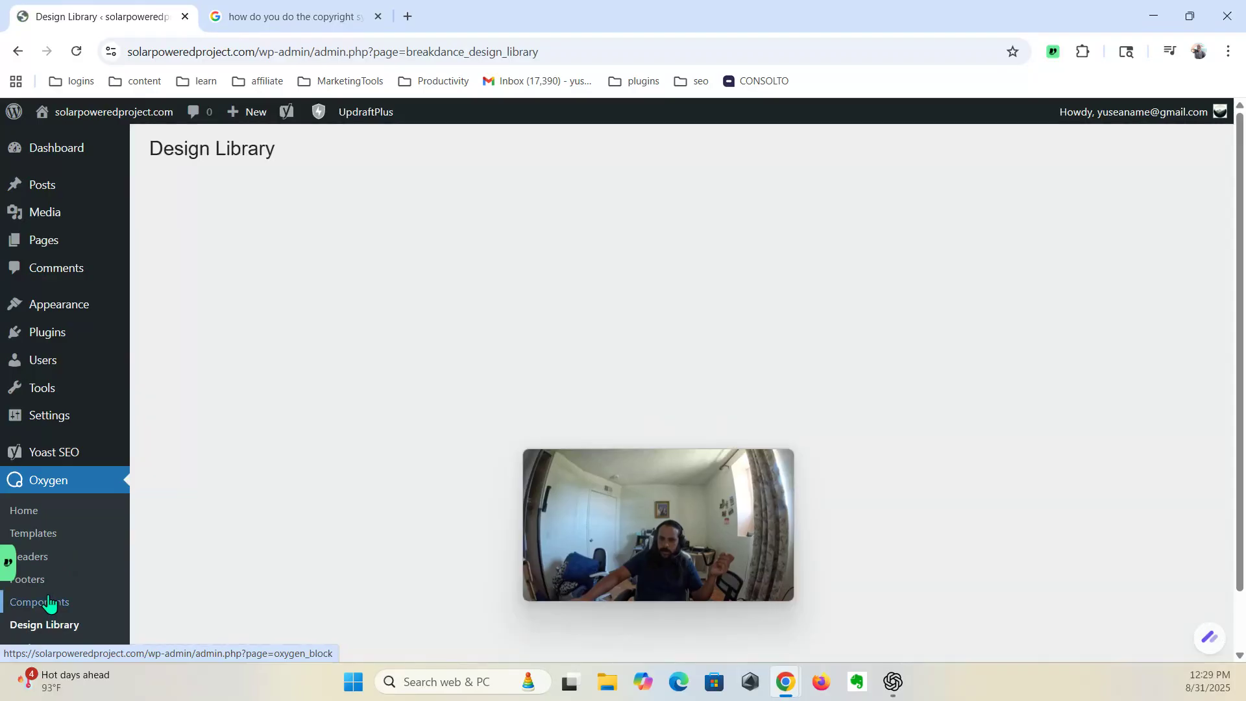
scroll(50, 598, "down", 1)
left_click(51, 595)
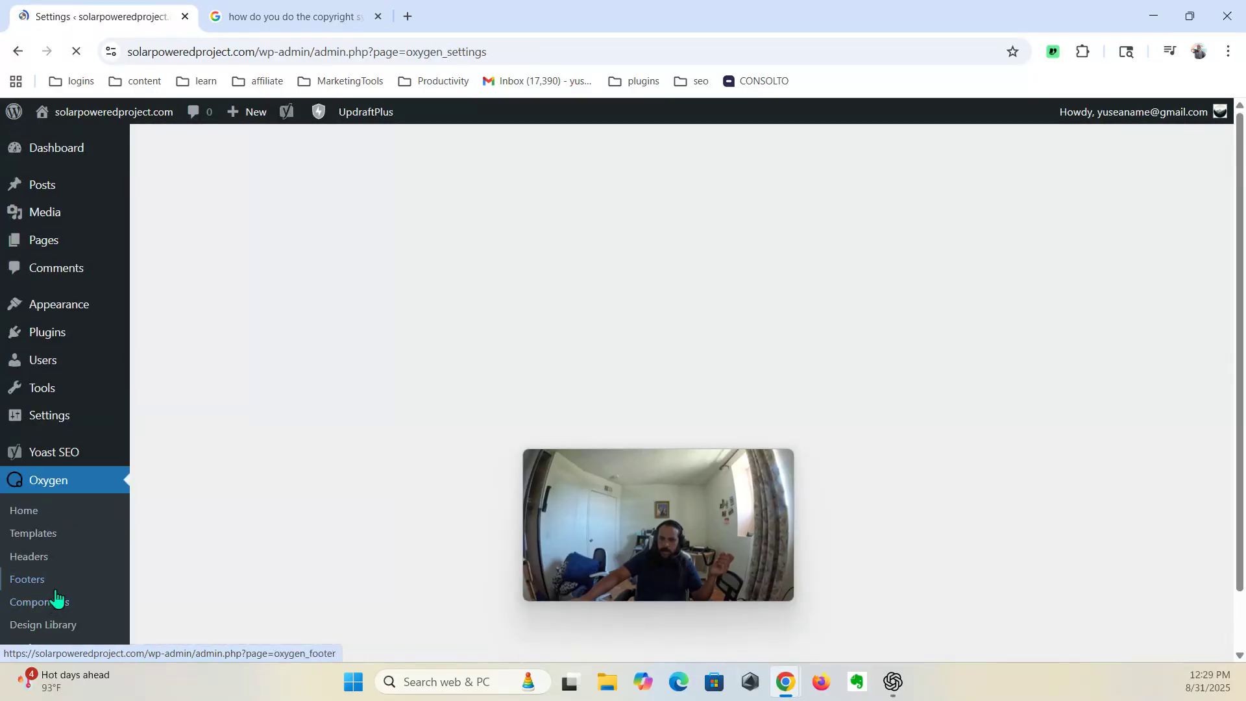
scroll(50, 568, "down", 1)
scroll(237, 365, "up", 1)
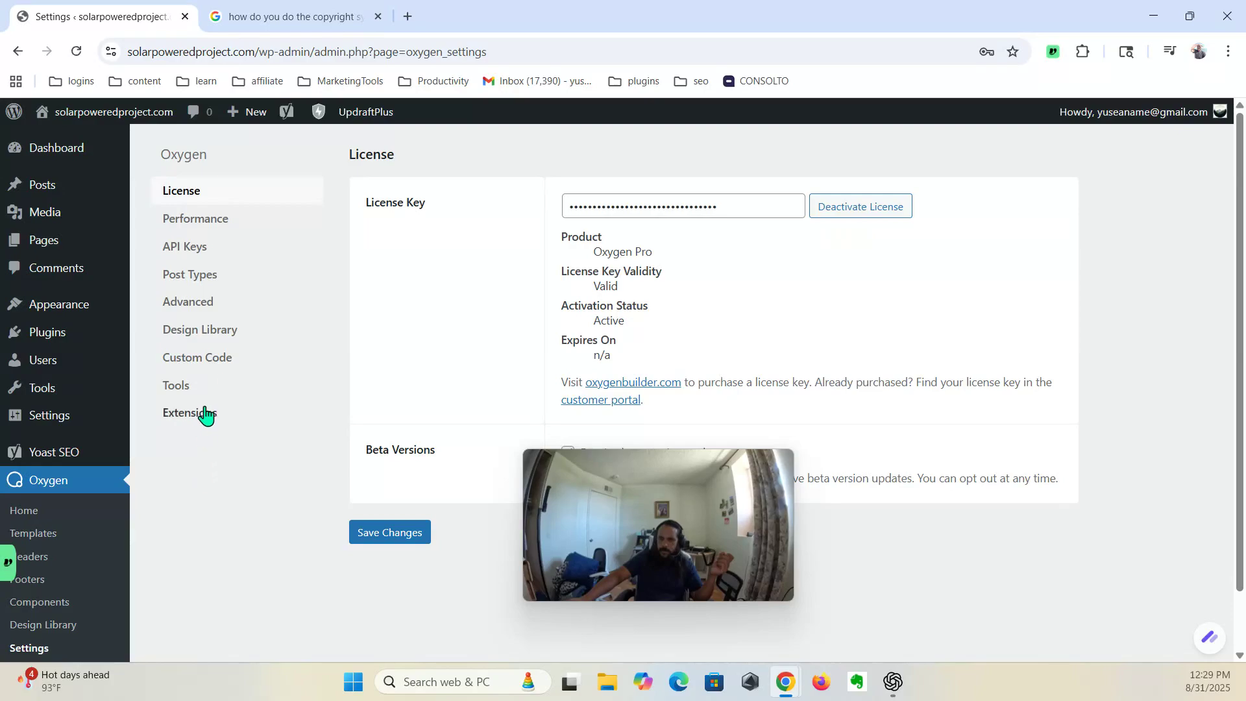
Step: Review Oxygen's Post Types, Advanced and Design Library settings
left_click(200, 276)
left_click(203, 305)
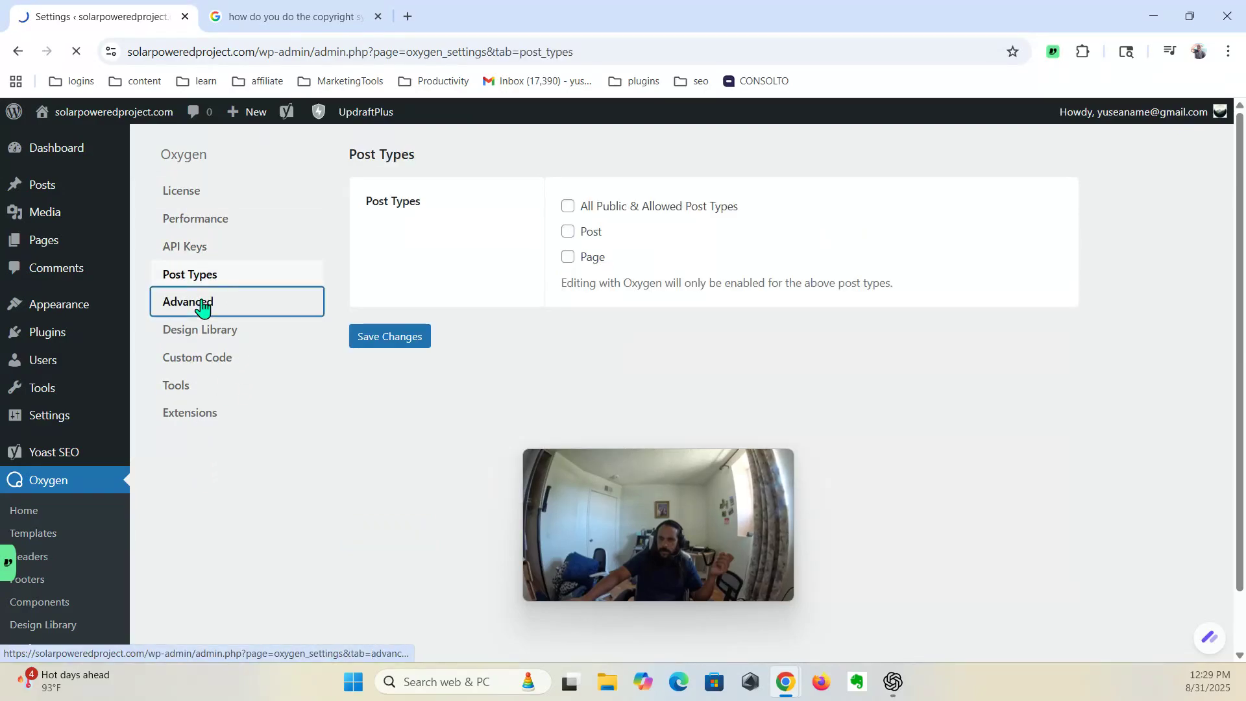
left_click(201, 334)
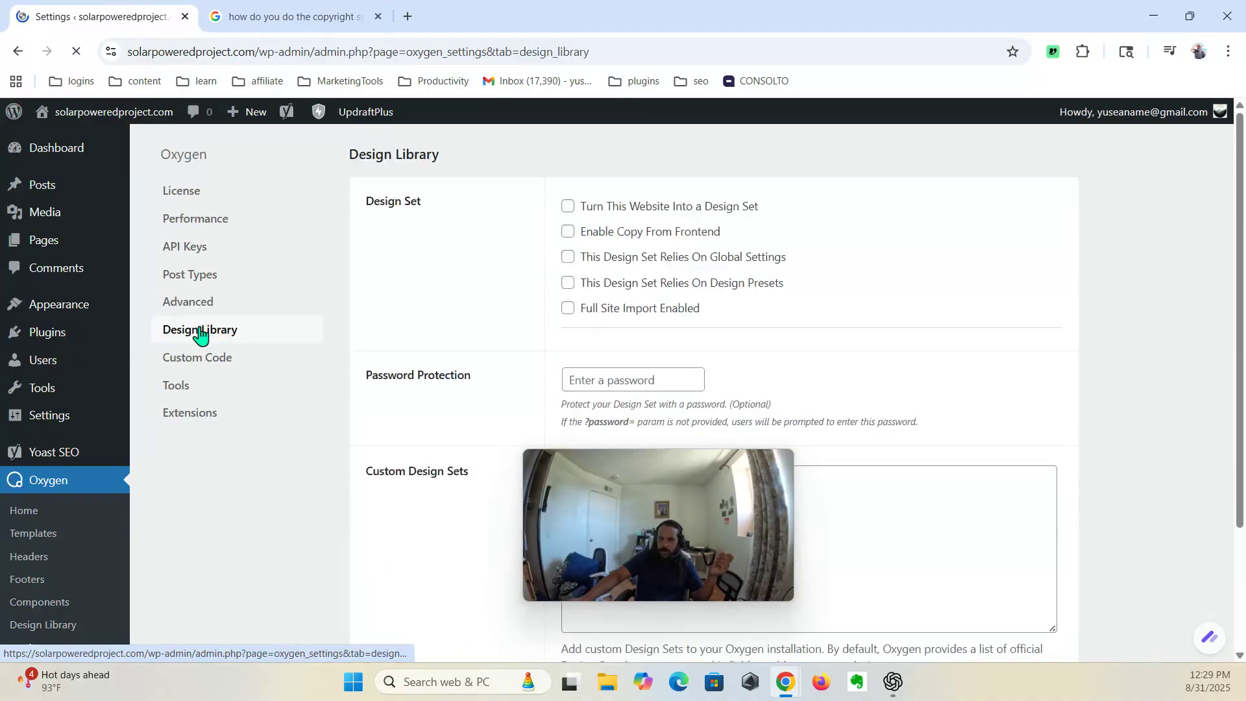
scroll(403, 328, "down", 2)
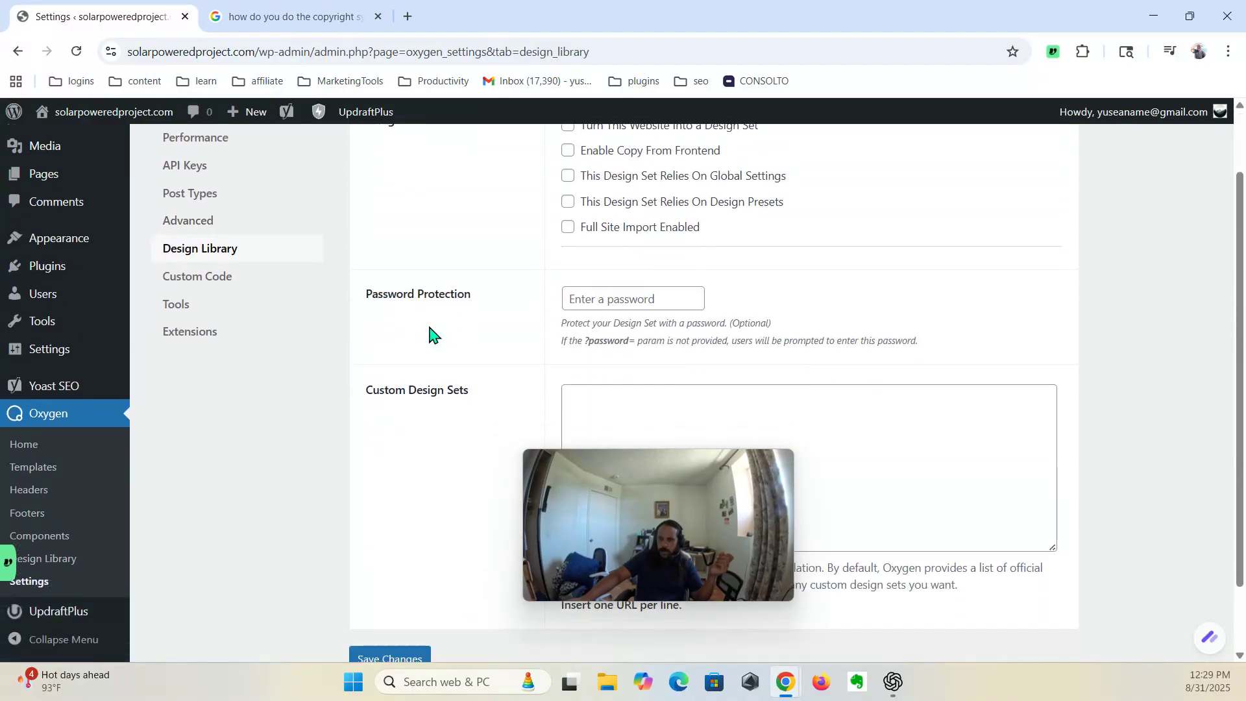
left_click_drag(680, 488, 329, 413)
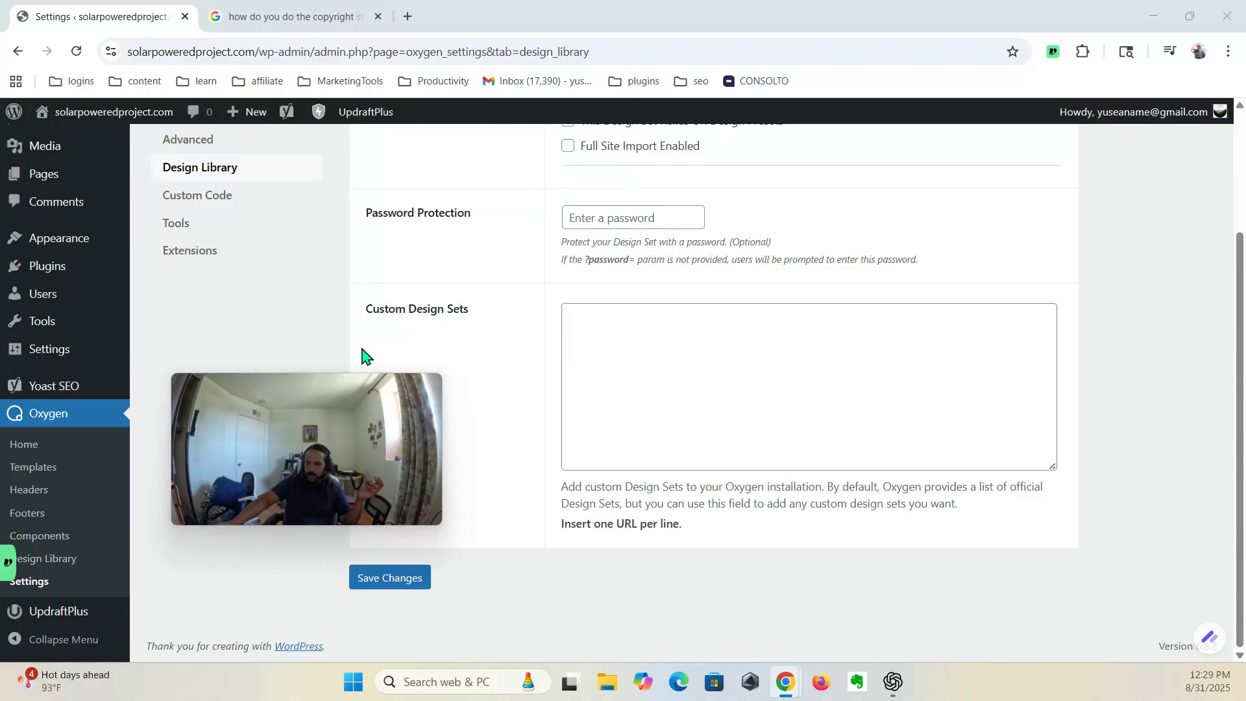
left_click_drag(358, 416, 710, 482)
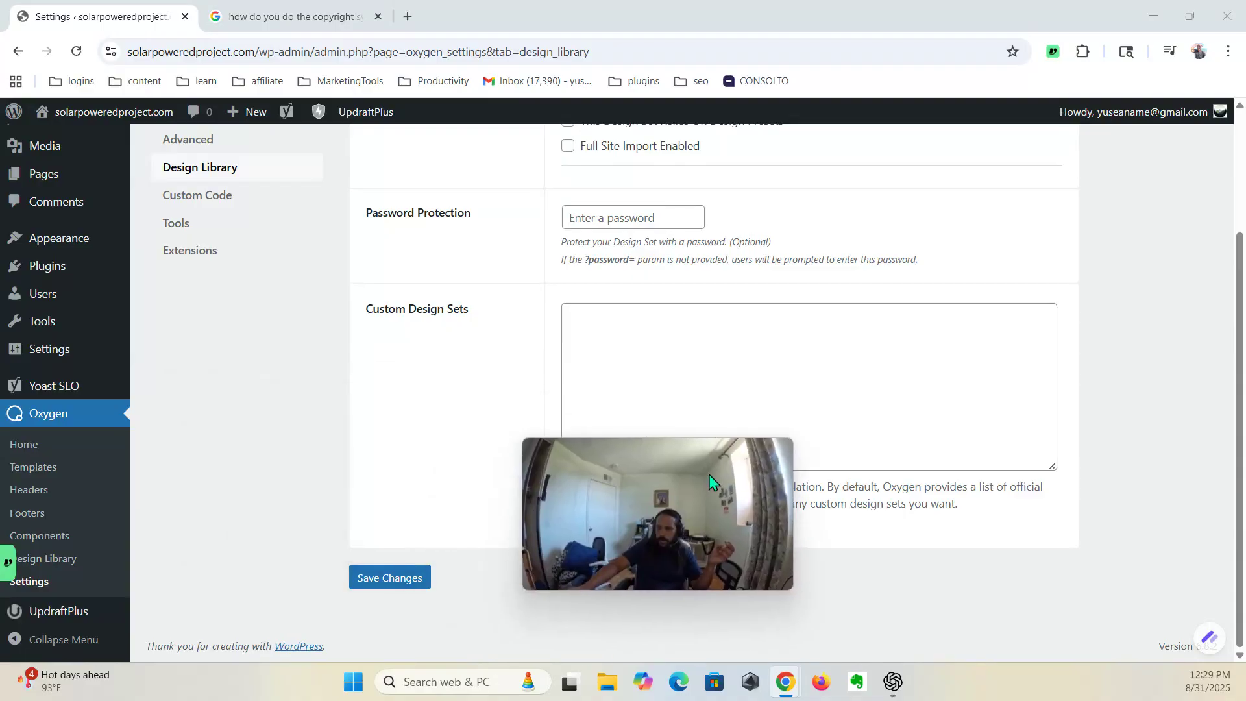
Step: Examine Oxygen's Custom Code settings and the maintenance options under Tools
left_click(214, 198)
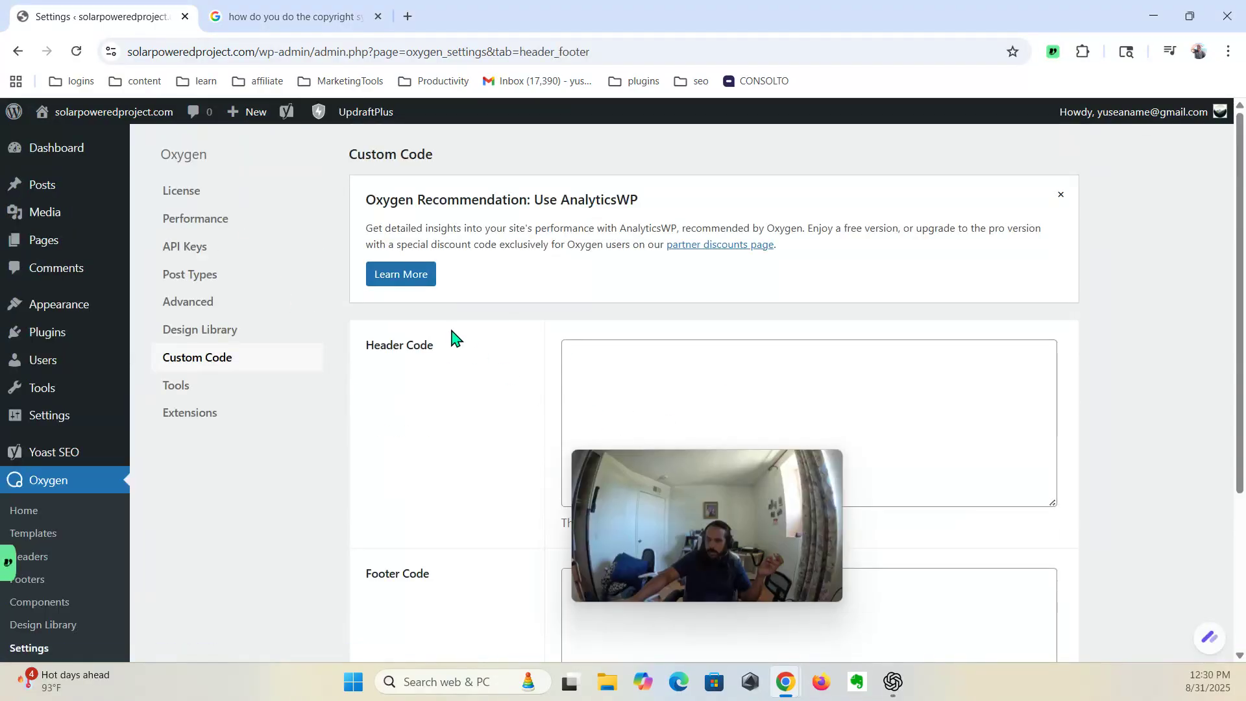
scroll(437, 364, "down", 3)
scroll(428, 367, "up", 5)
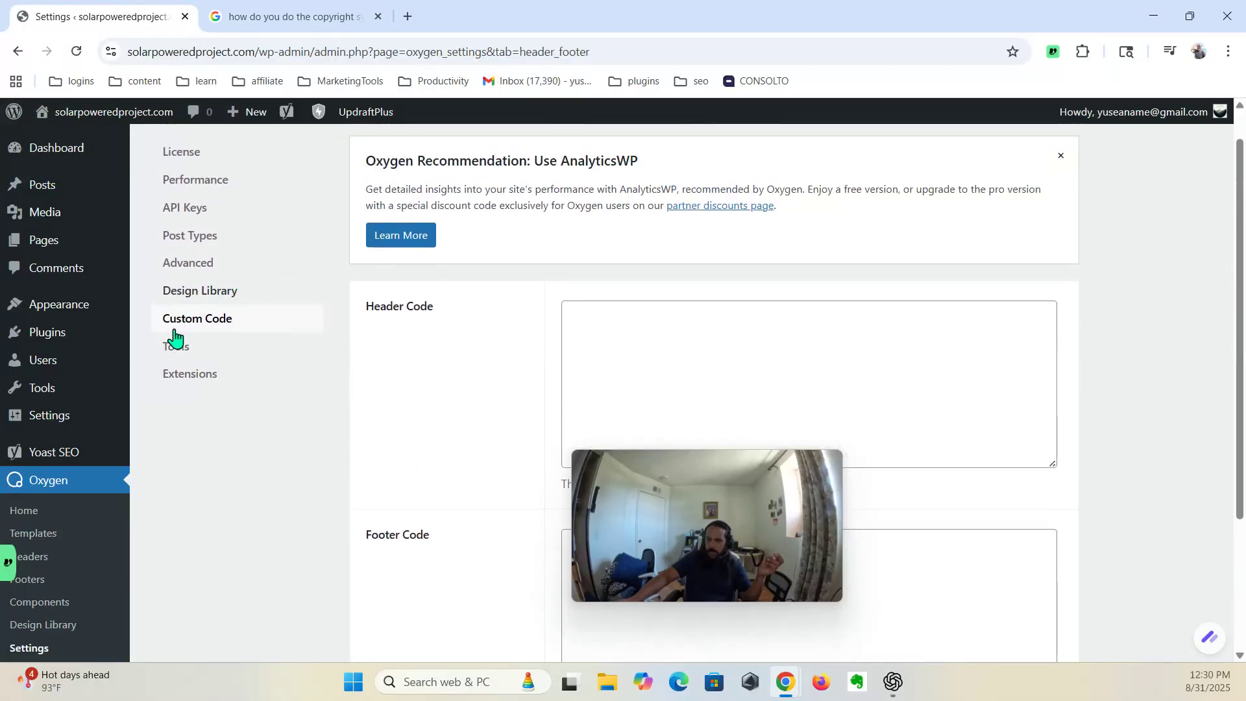
left_click(177, 350)
scroll(456, 367, "down", 3)
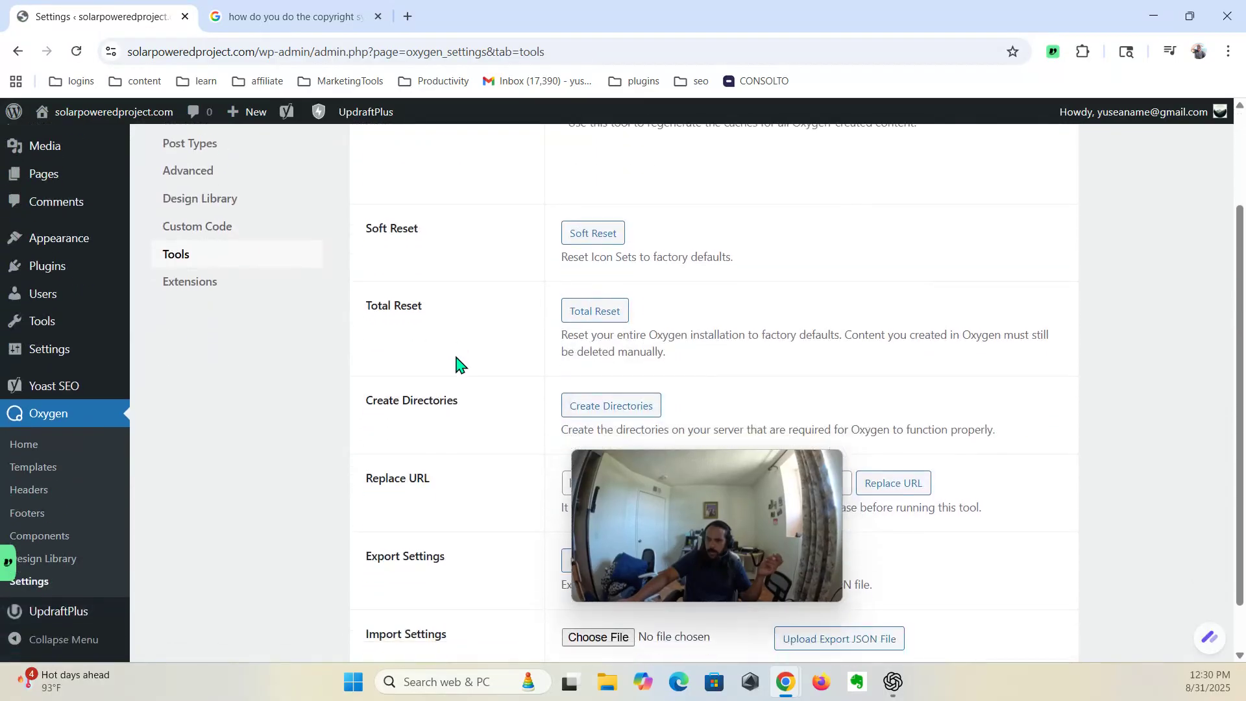
scroll(457, 365, "up", 1)
scroll(455, 363, "up", 3)
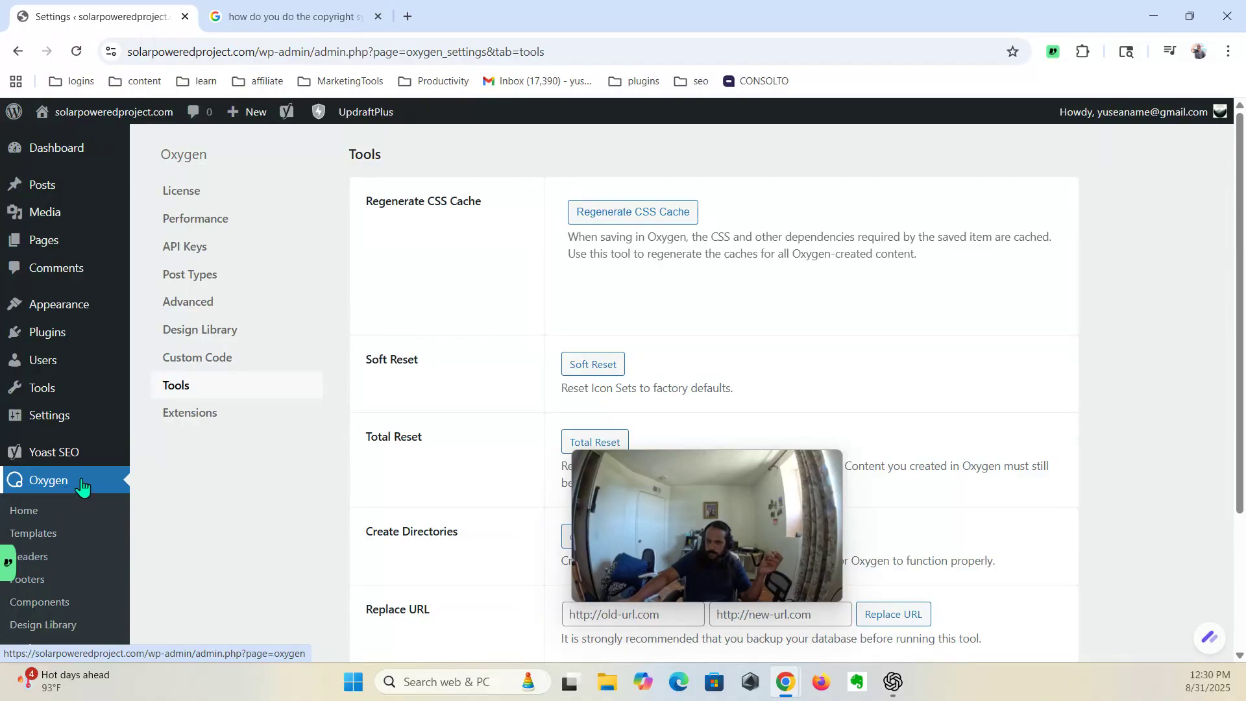
Step: Open the Home page from the site's page list in the Oxygen builder and look over its sections
scroll(35, 513, "down", 1)
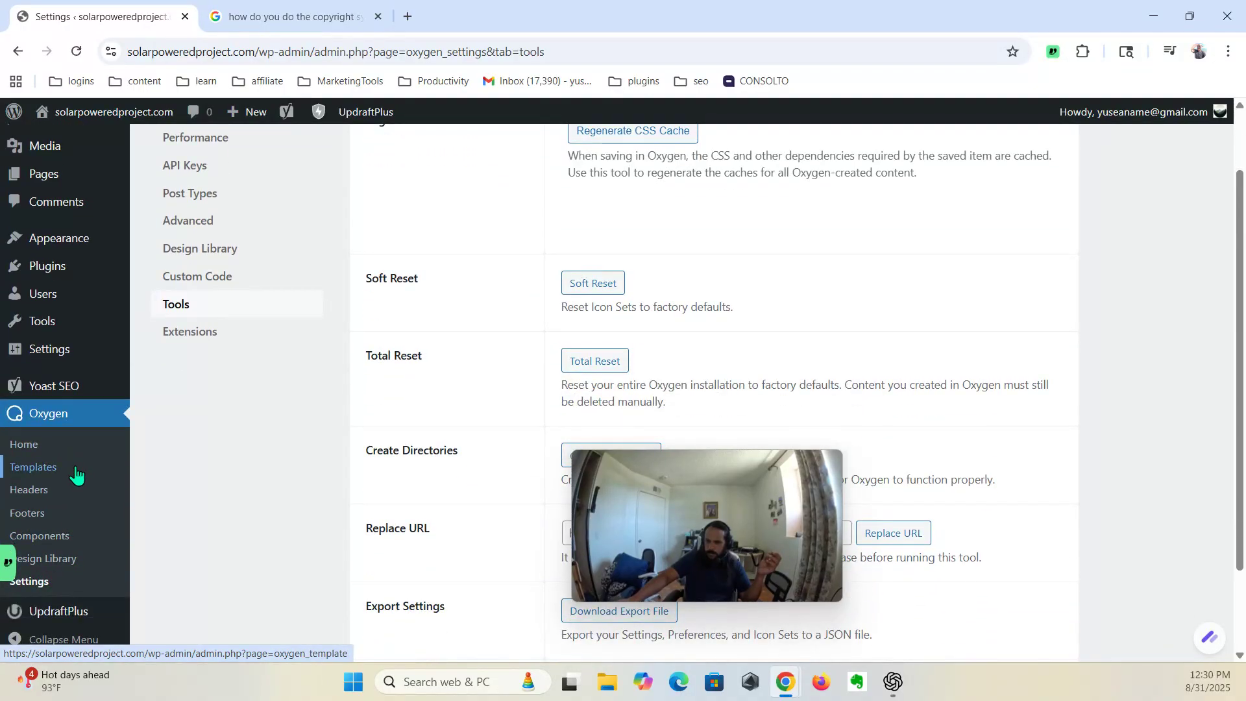
mouse_move(72, 180)
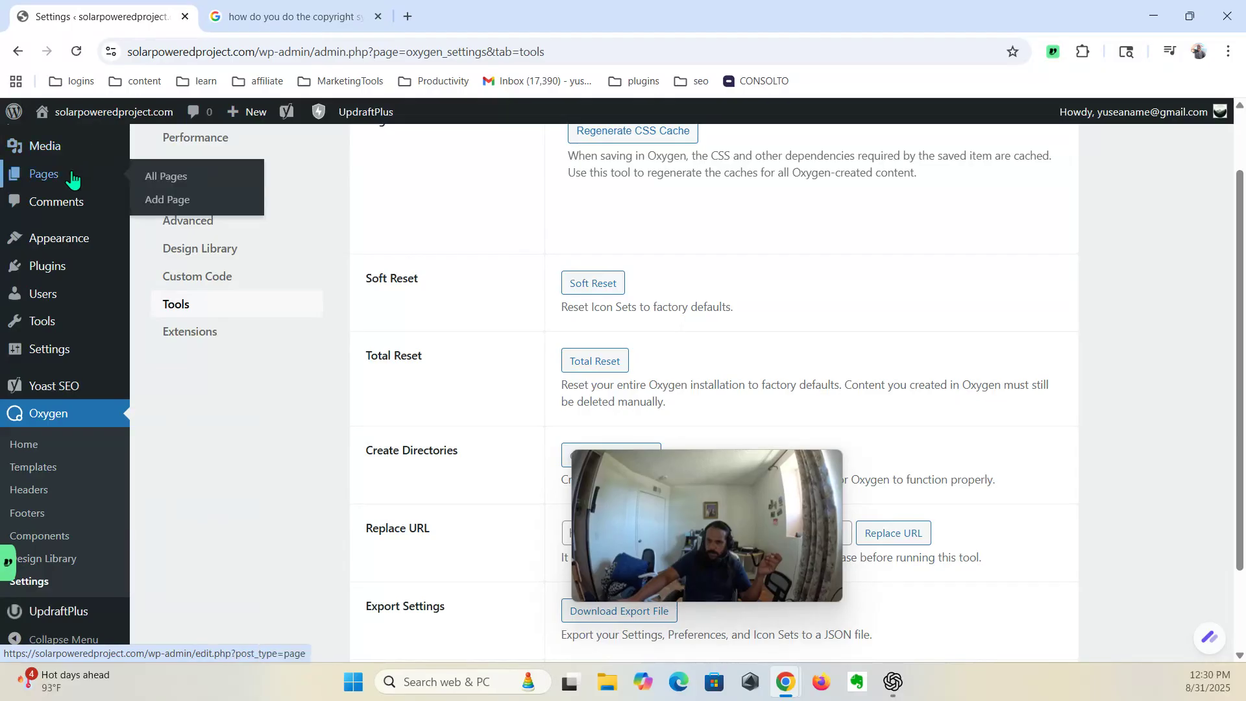
left_click(171, 184)
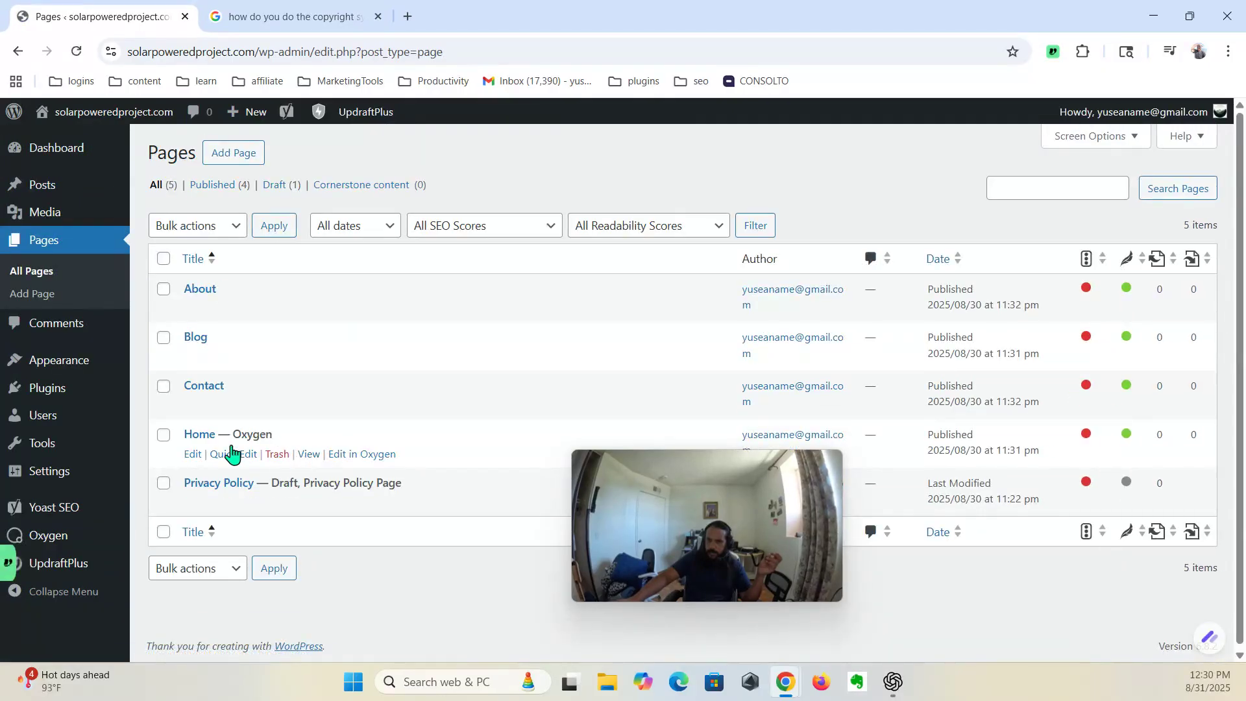
left_click(367, 458)
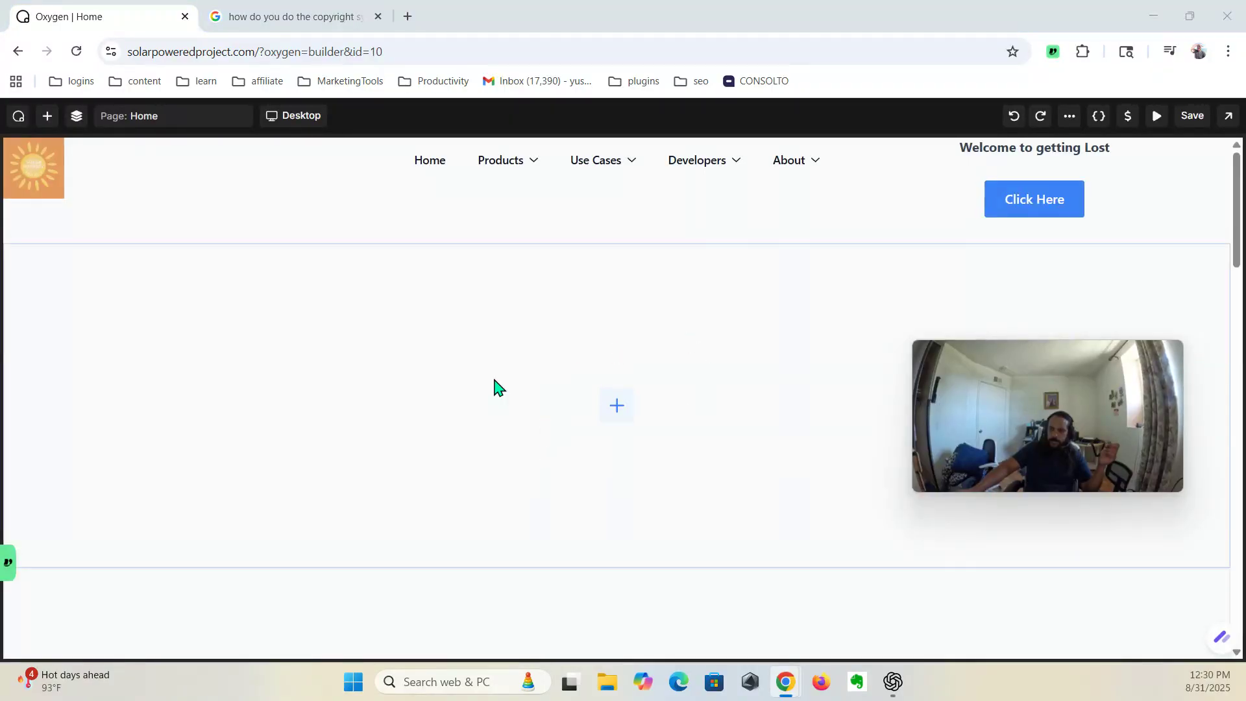
scroll(434, 417, "down", 2)
scroll(434, 417, "down", 3)
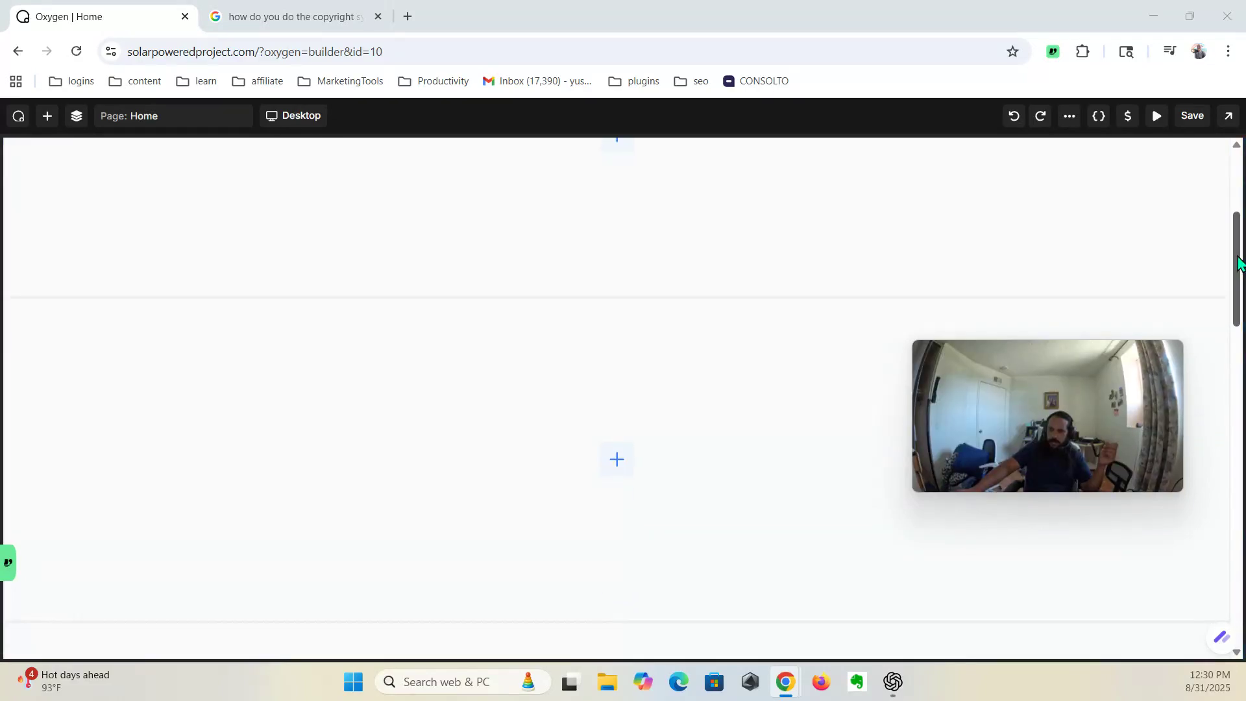
left_click_drag(1239, 263, 1186, 107)
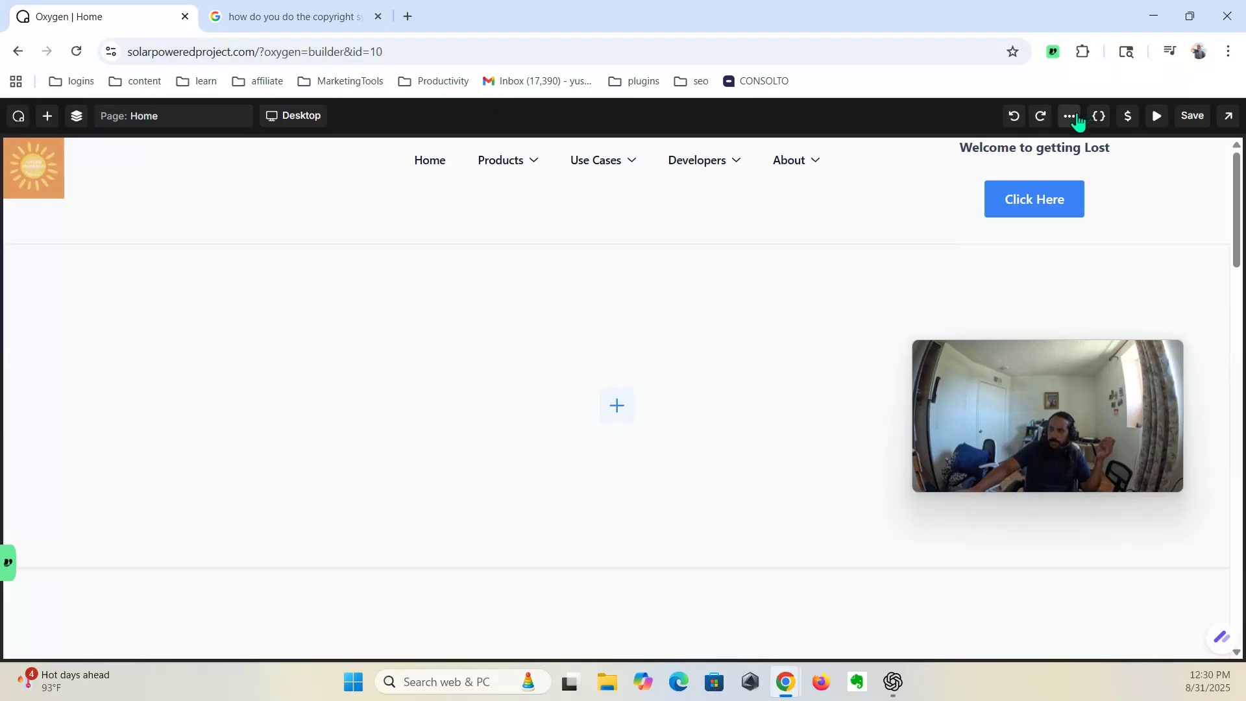
Step: Open the global color settings and set the Brand color to #FF3C00
left_click(1070, 117)
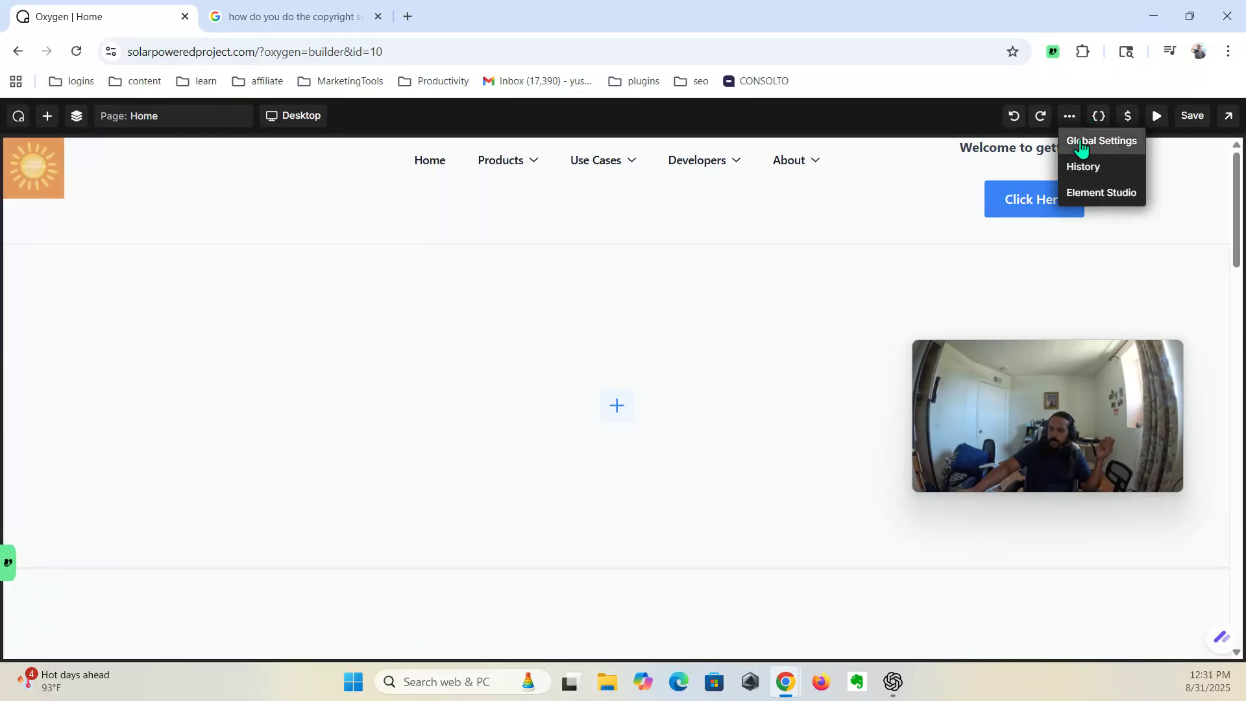
left_click(1081, 144)
left_click_drag(1038, 361, 242, 362)
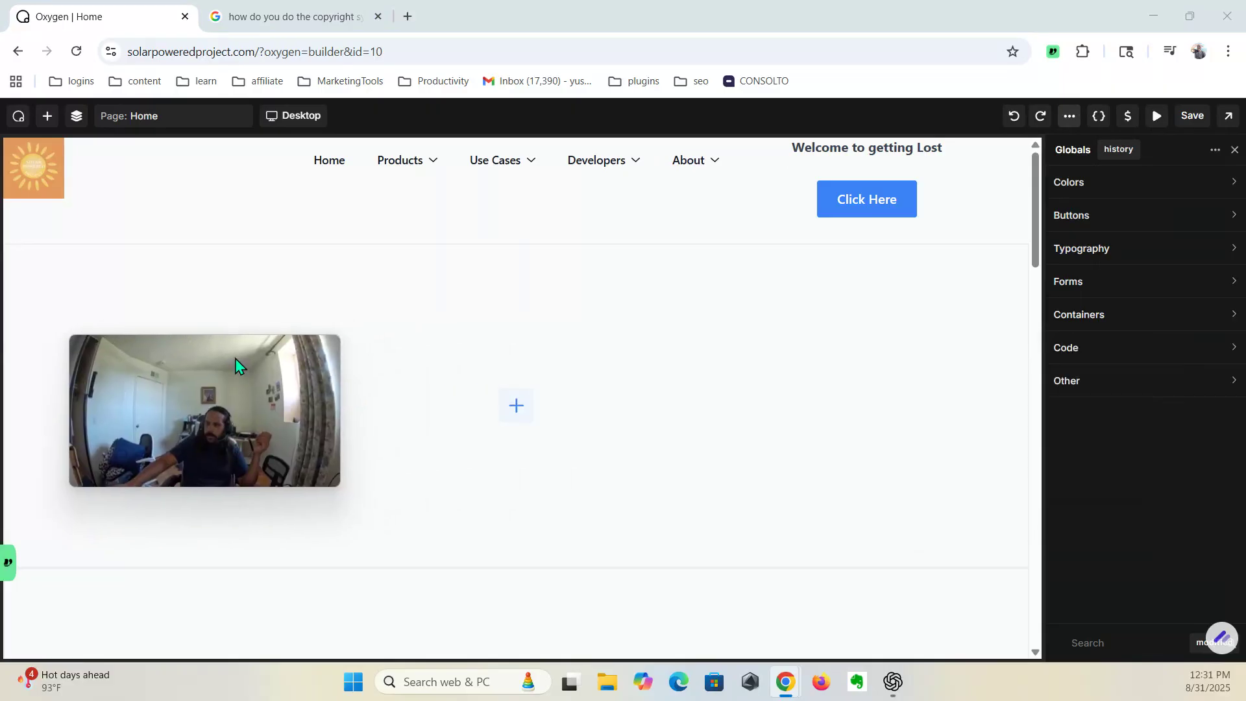
left_click(1116, 189)
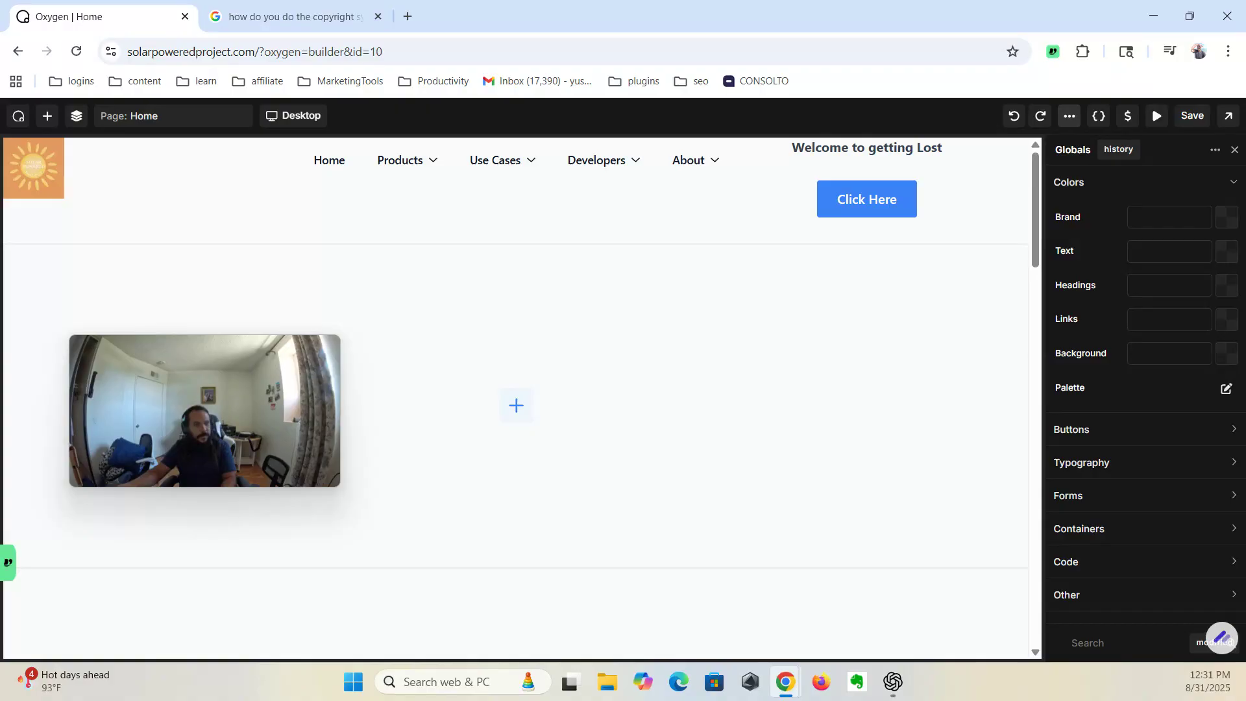
key("alt+Tab")
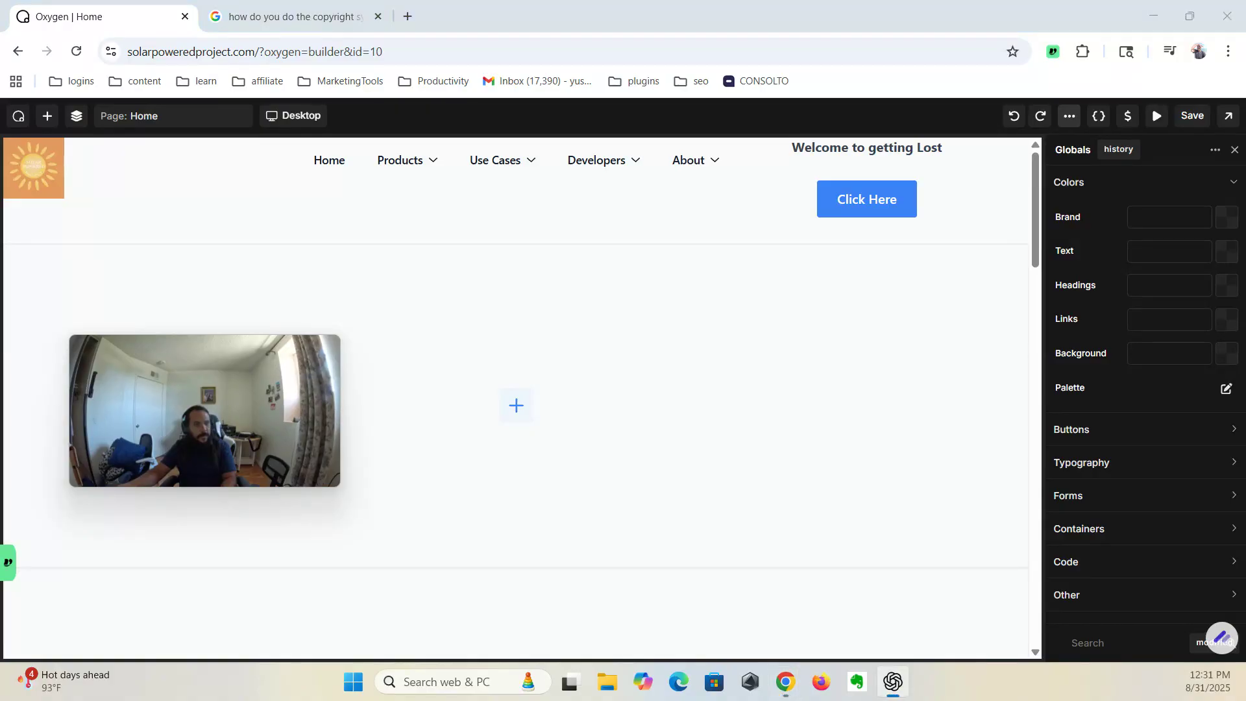
key("super+shift+s")
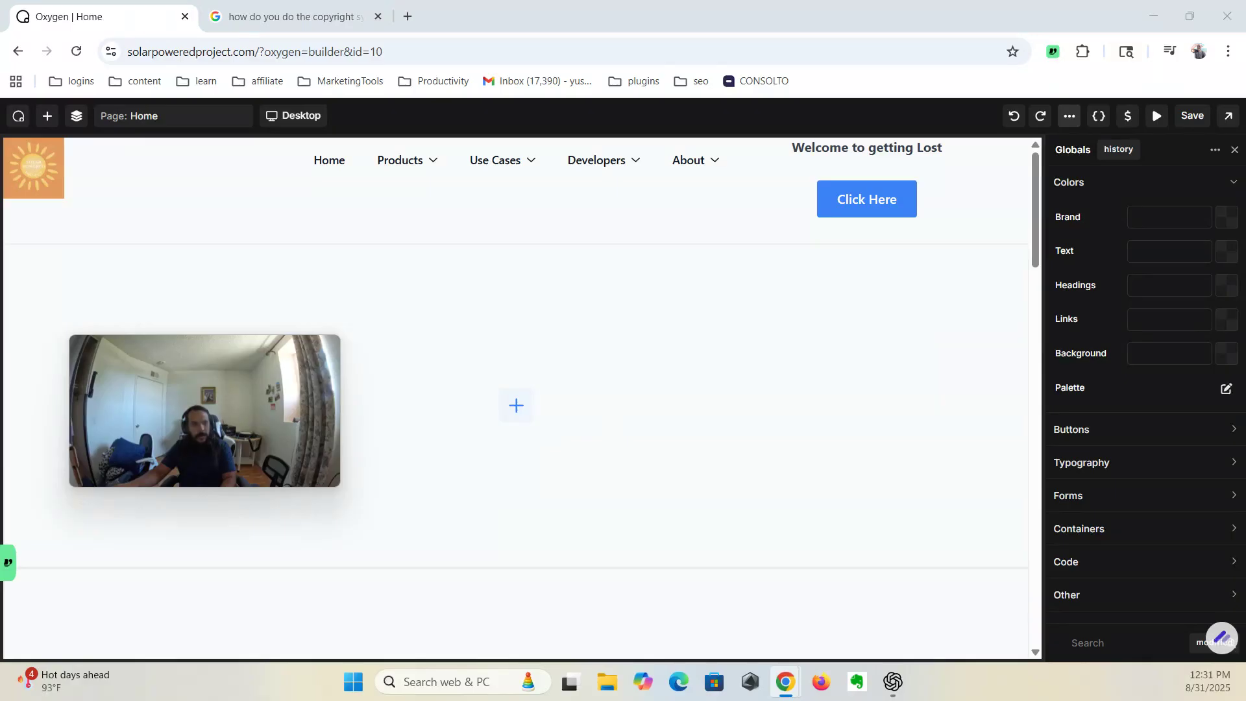
key("alt+Tab")
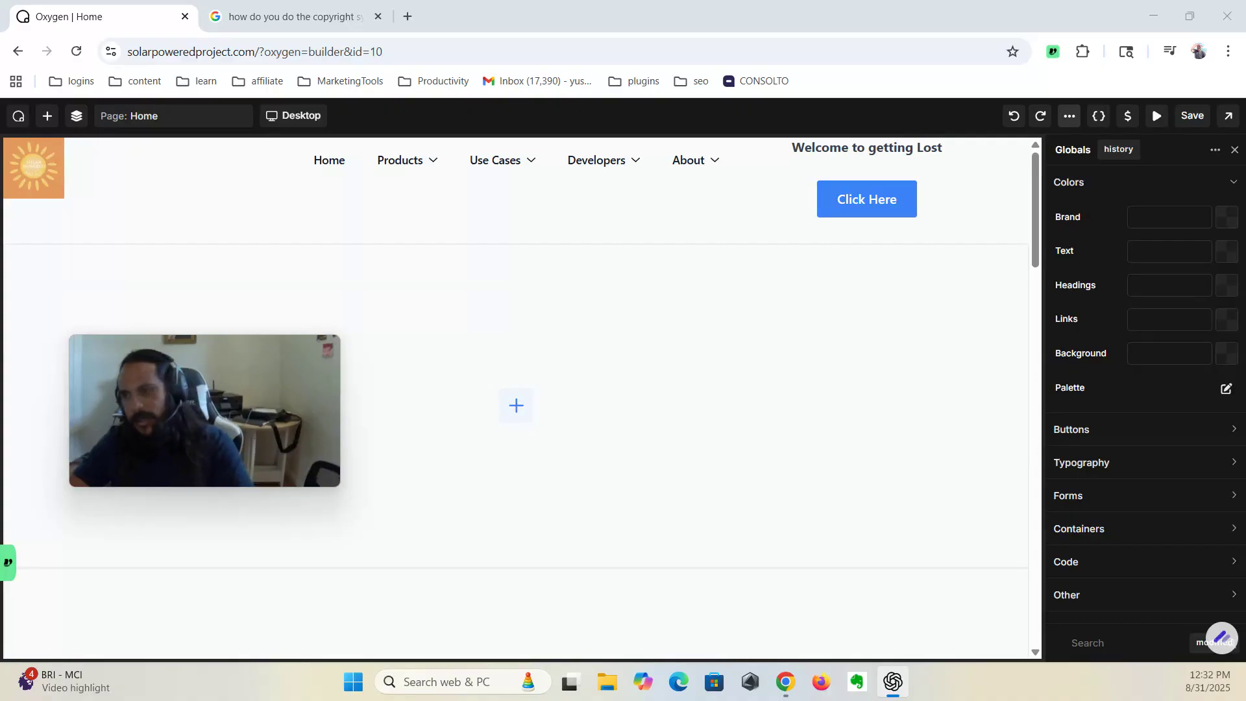
left_click(1176, 214)
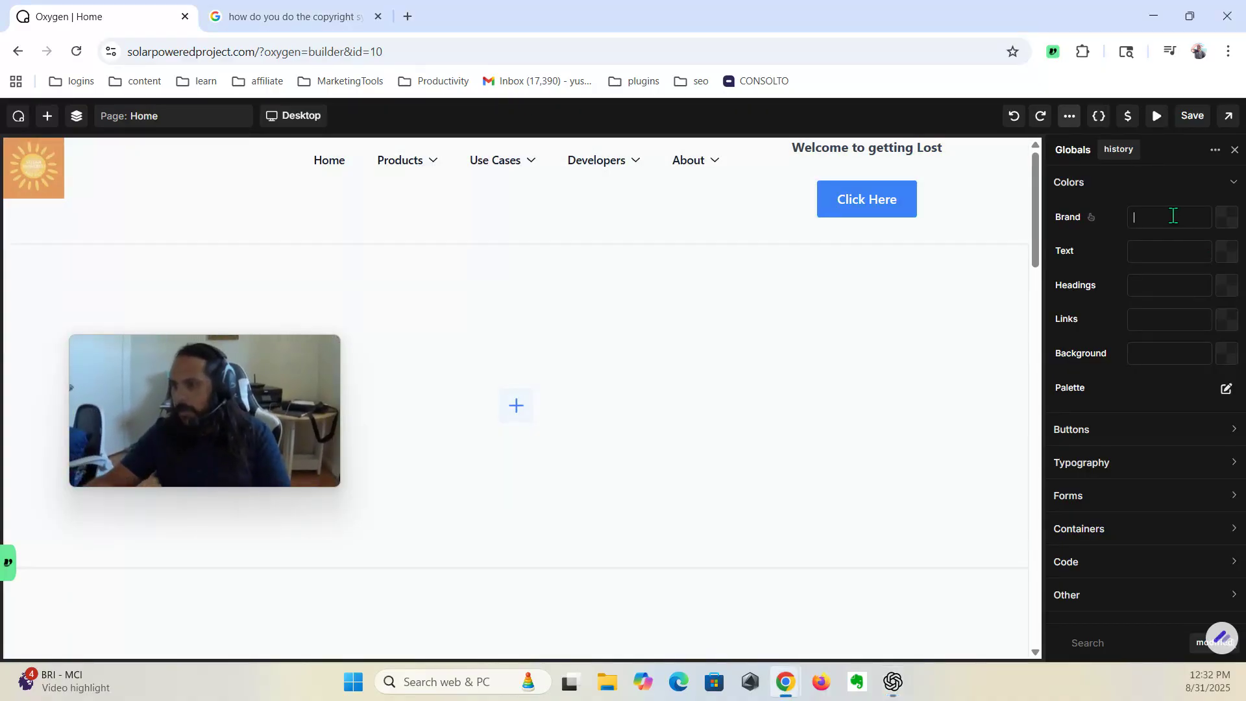
type("#FF3C00")
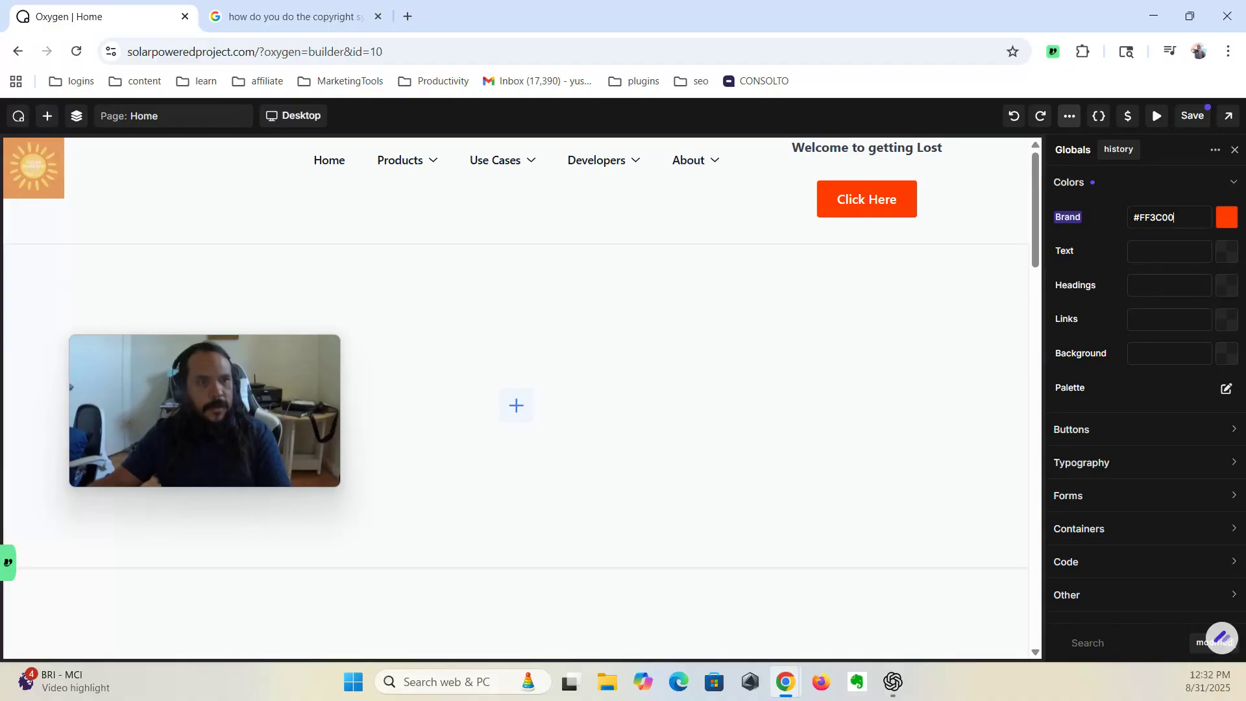
key("alt+Tab")
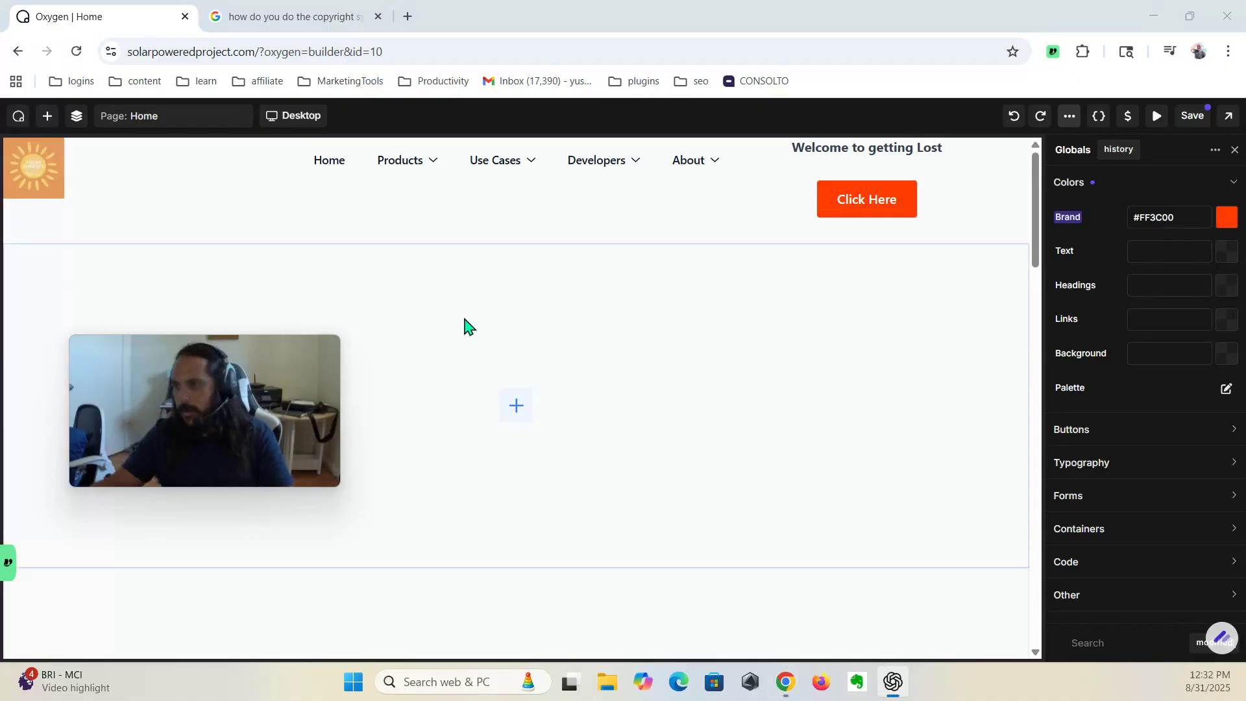
Step: Set the global Text and Headings colors both to #111111
left_click(1180, 247)
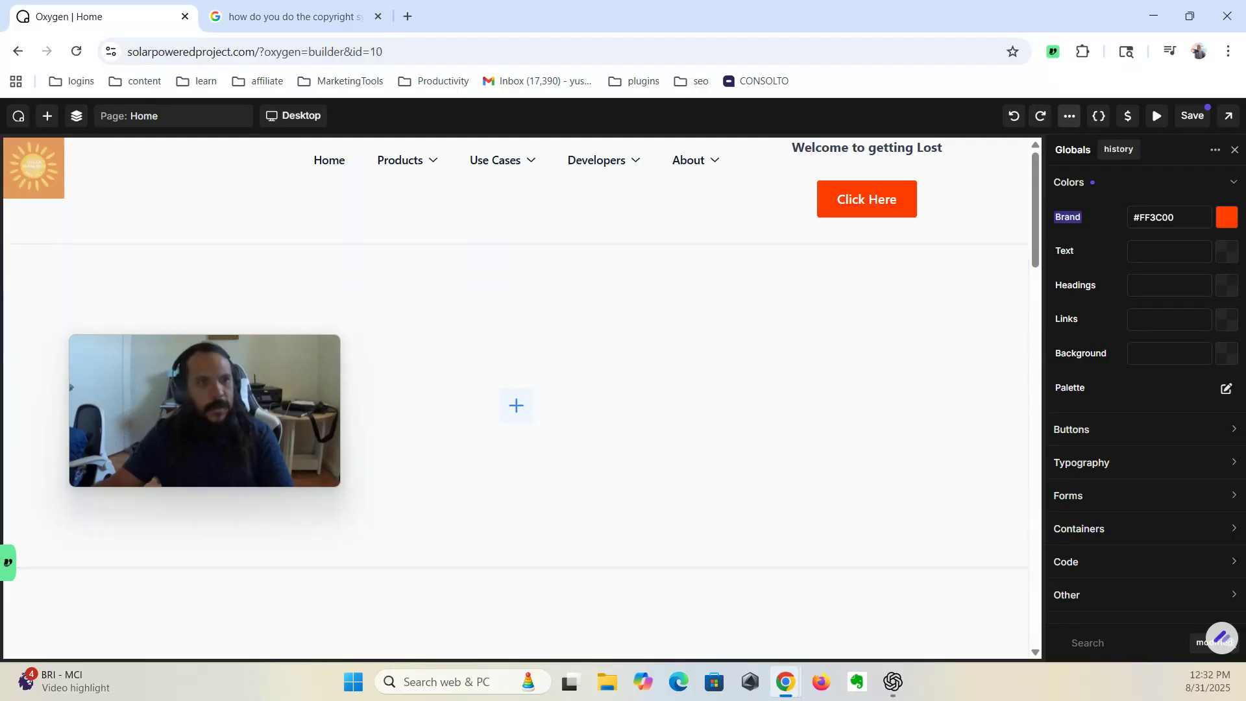
key("alt+Tab")
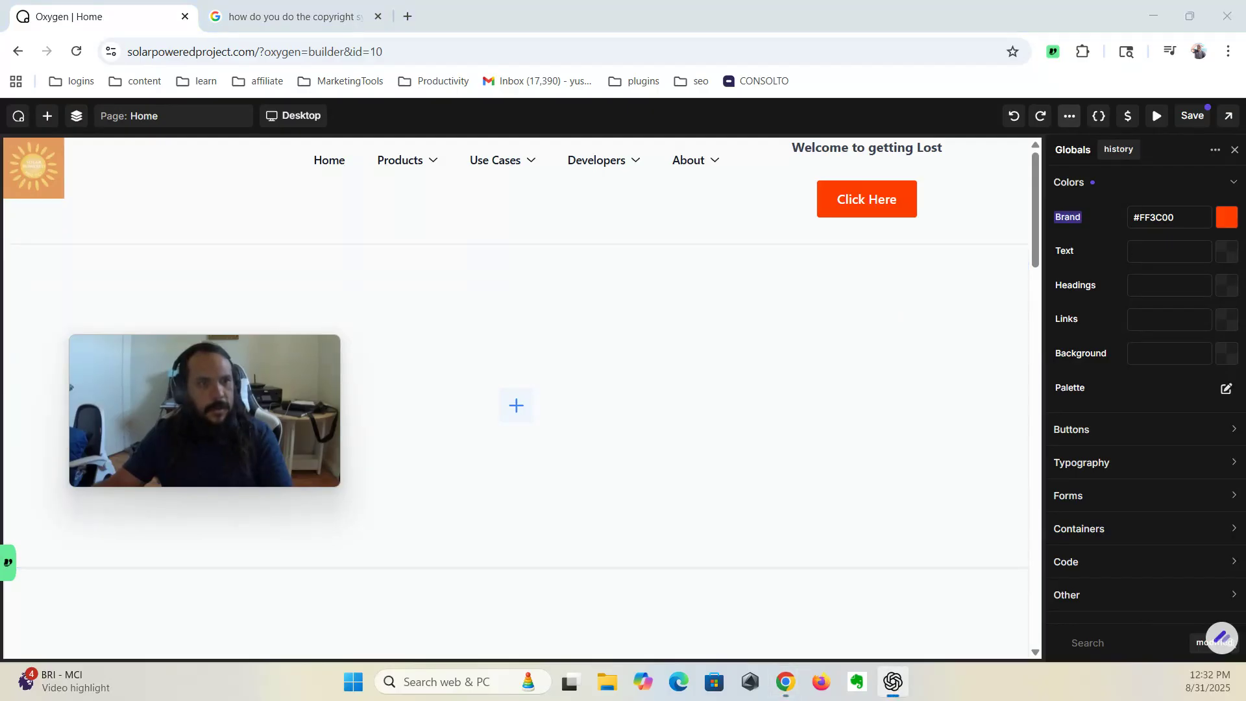
left_click(1150, 254)
type("#111111")
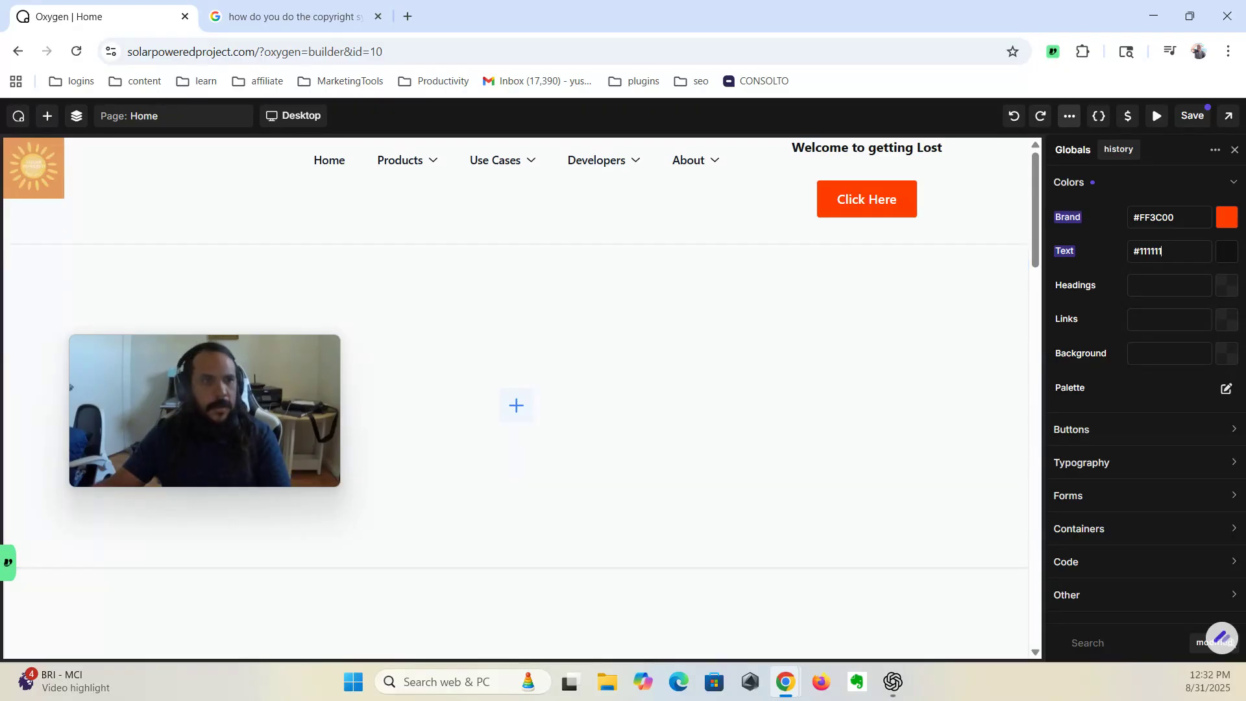
key("alt+Tab")
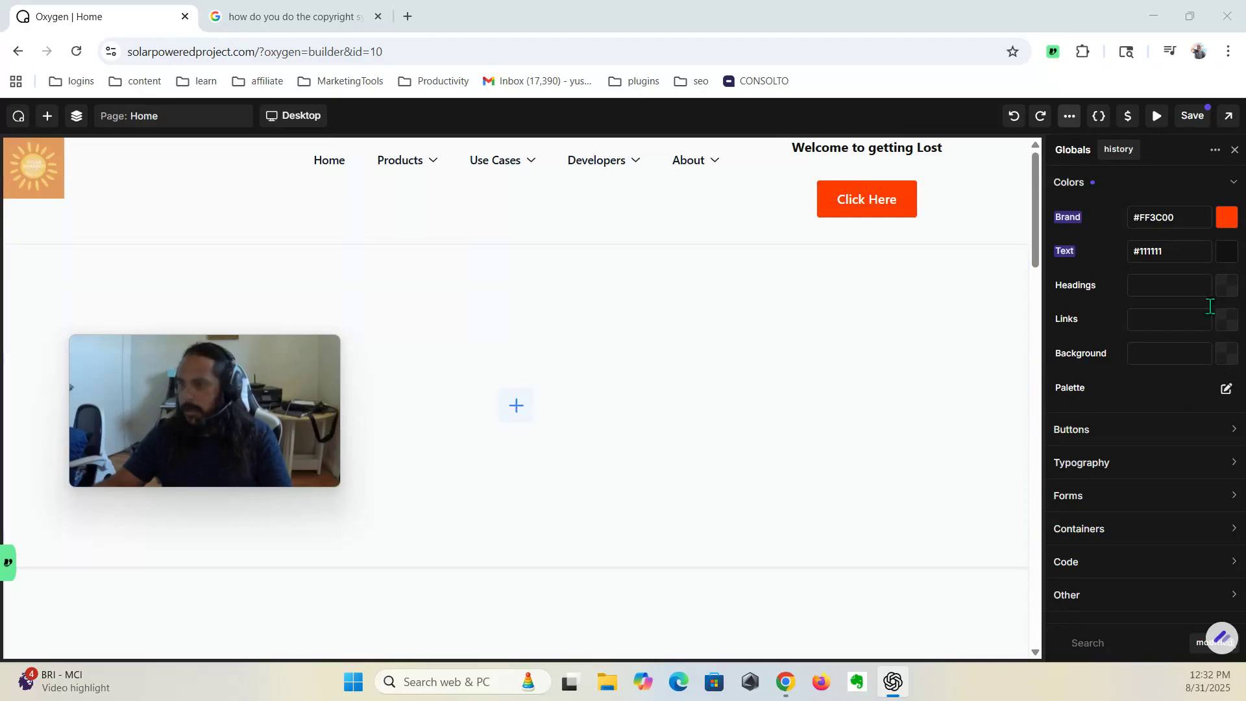
left_click(1168, 289)
type("#111111")
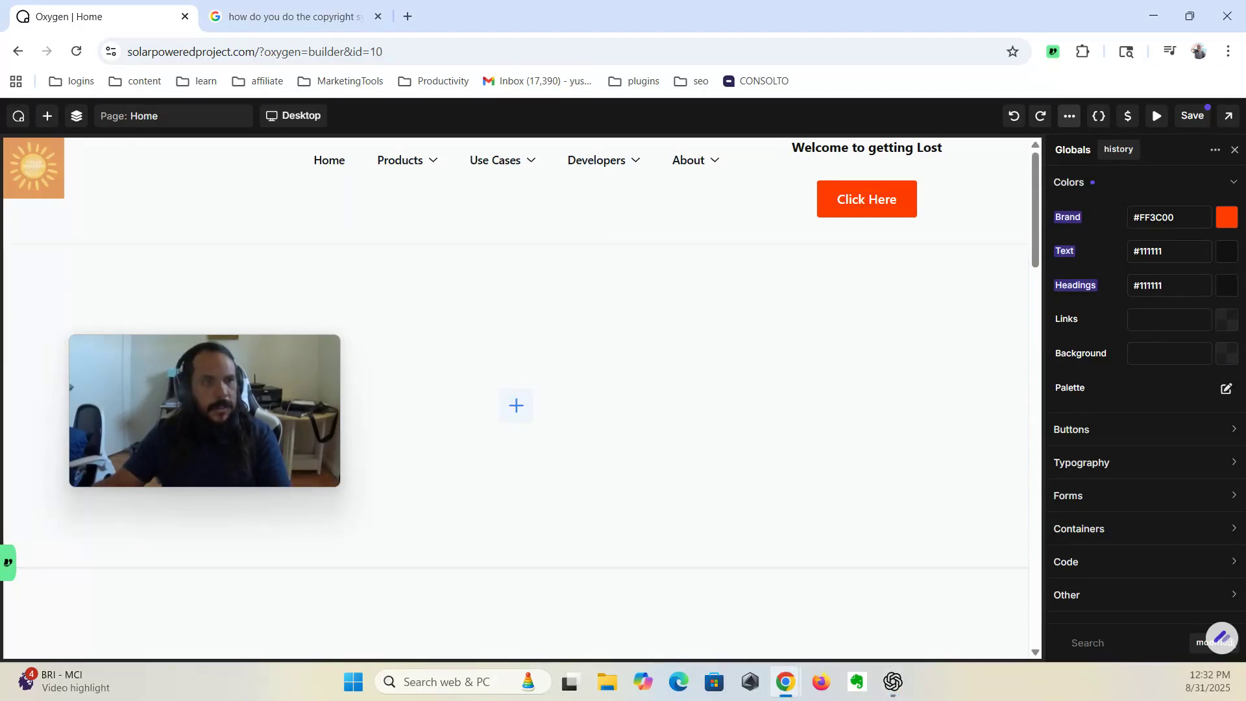
Step: Set the global Links color to #1B8EFF
key("alt+Tab")
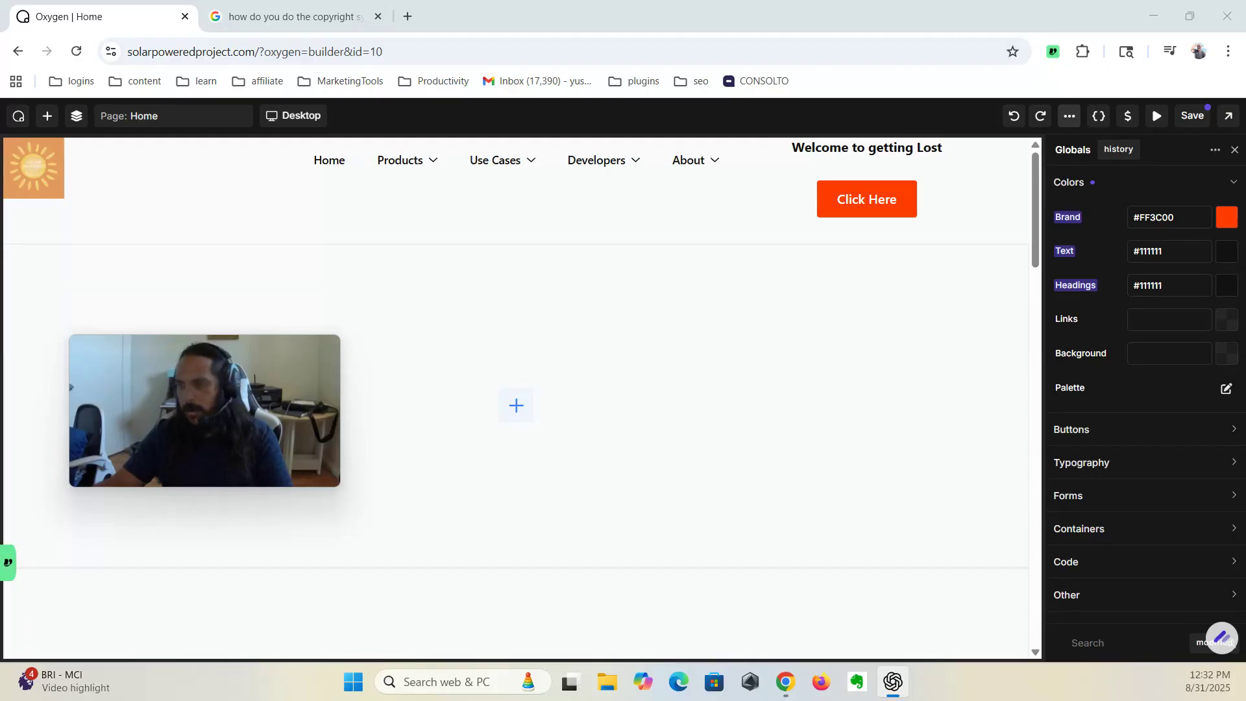
left_click(1142, 313)
type("#1B8CFF")
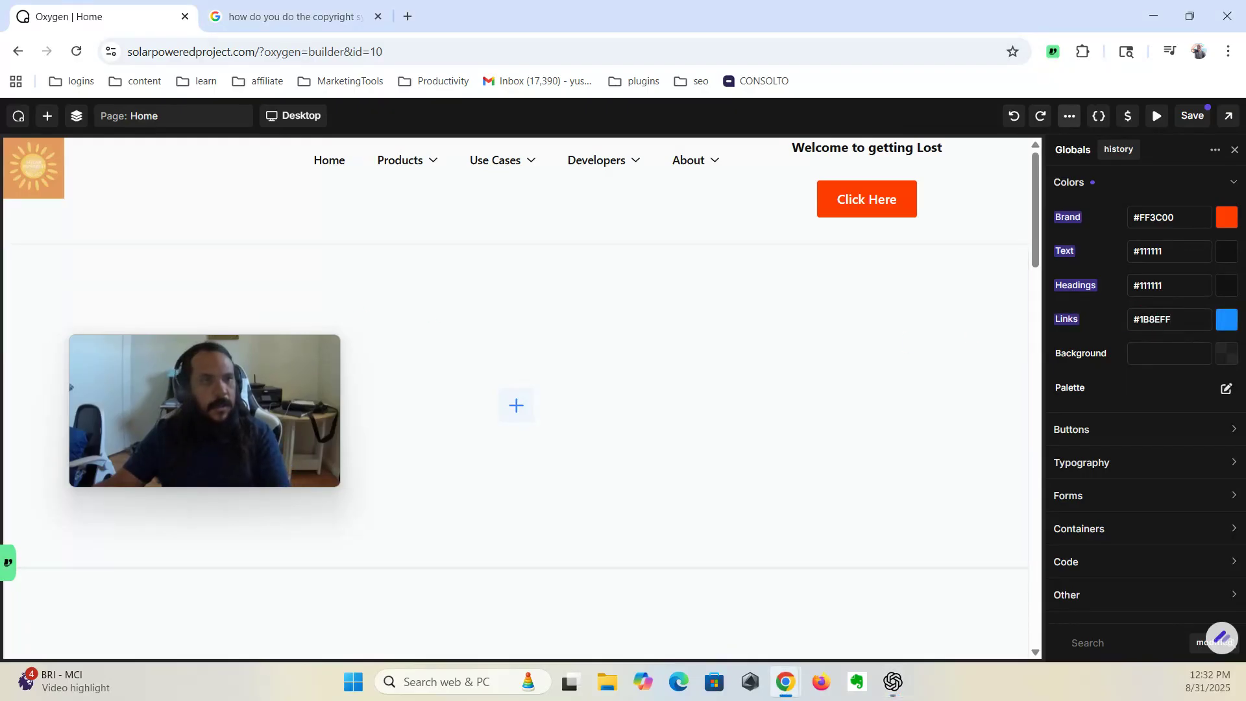
Step: Set the global Background color to #FFFFFF and open the color palette for editing
key("alt+Tab")
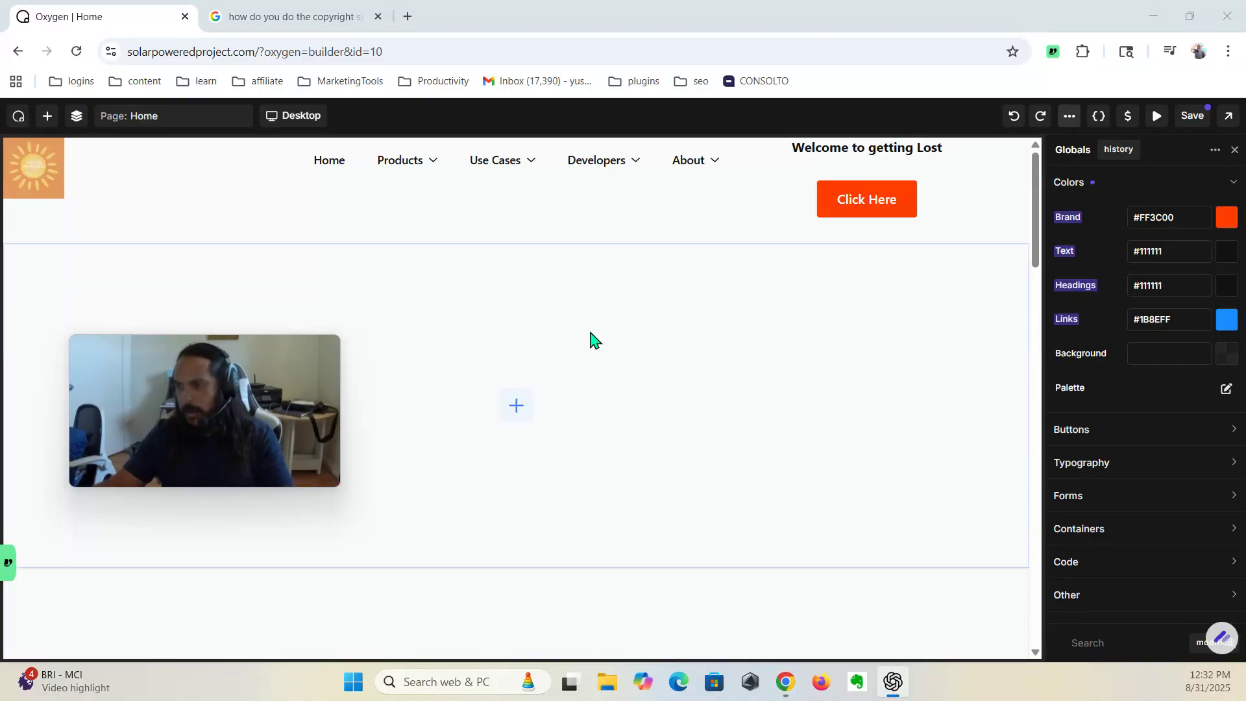
left_click(1165, 354)
type("#FFFFFF")
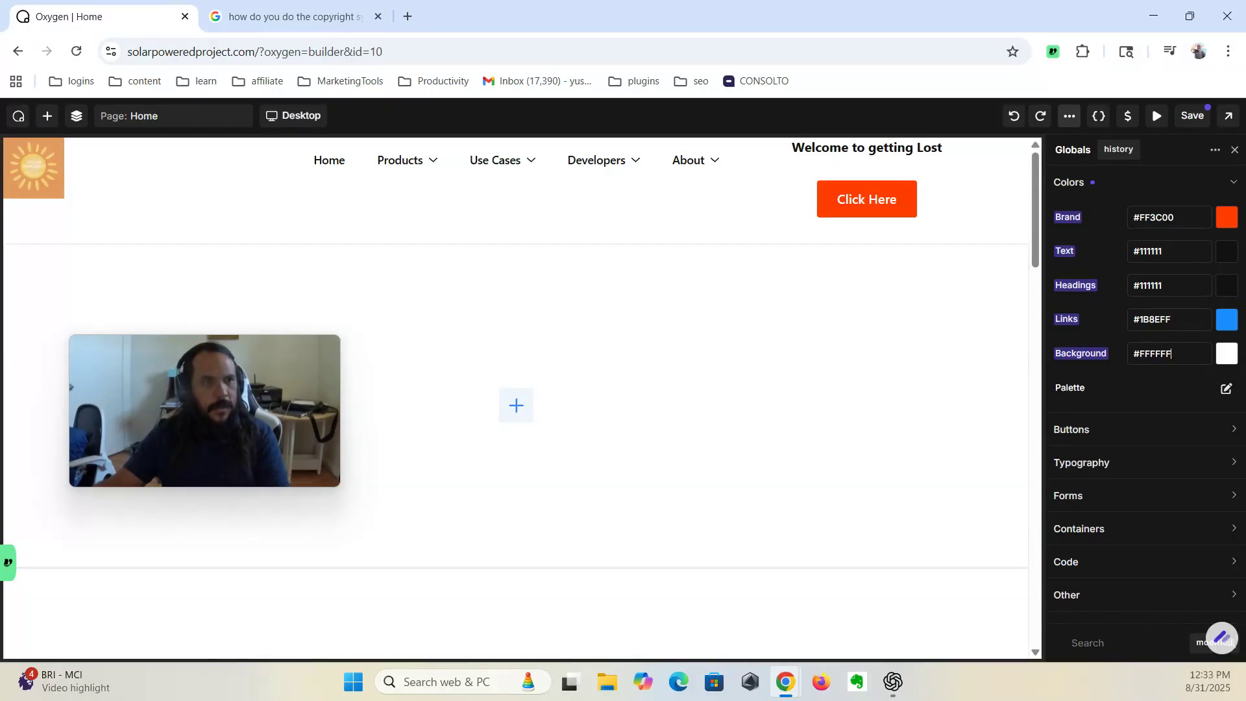
left_click(1226, 391)
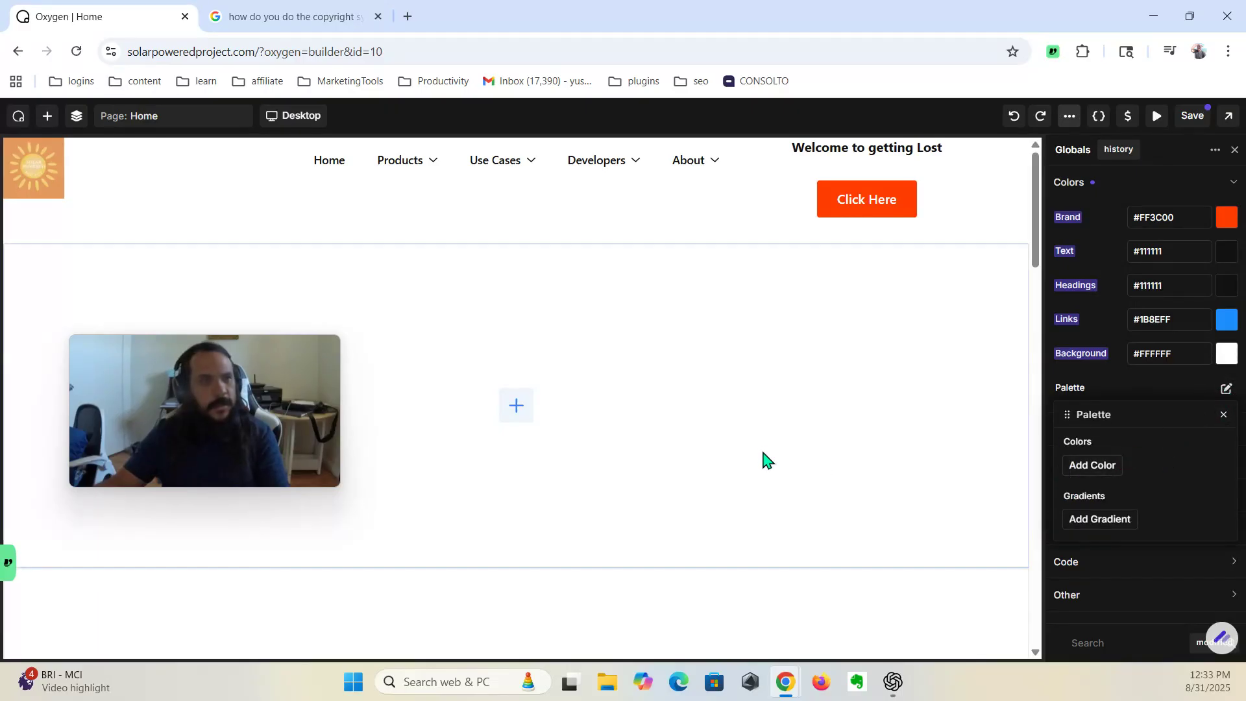
Step: Add a color to the palette and name it primary
left_click(1097, 467)
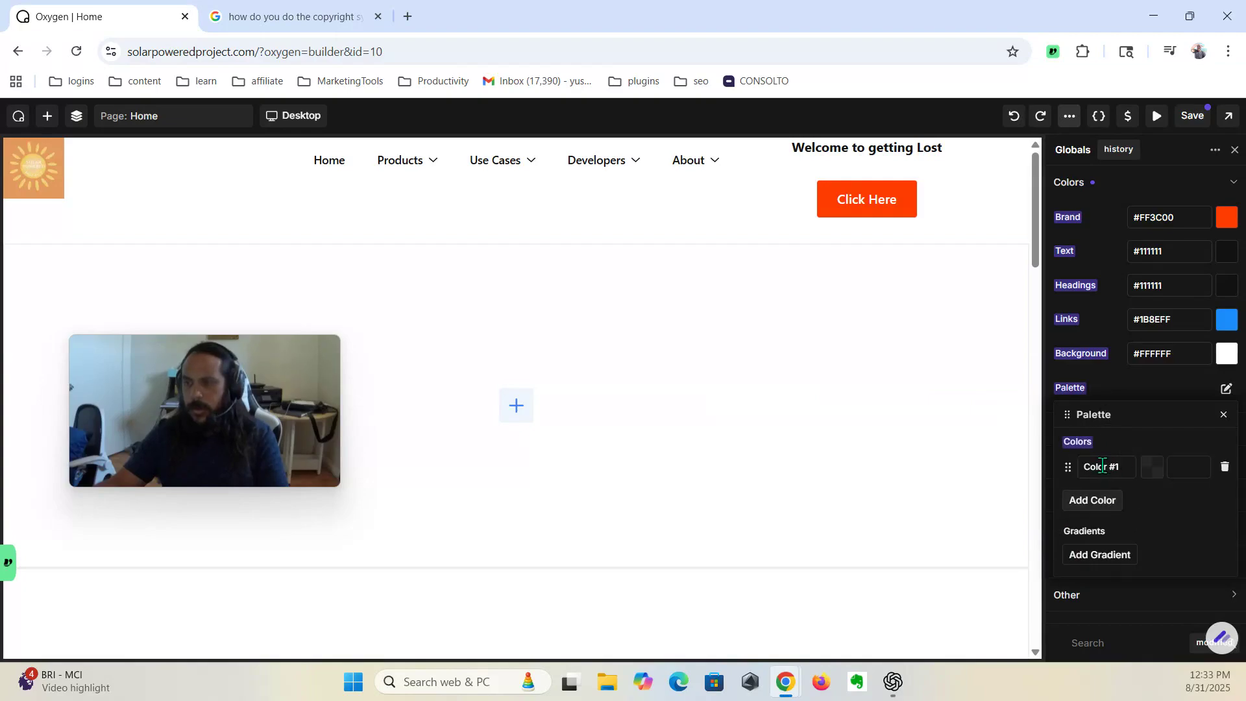
double_click(1106, 466)
left_click_drag(1105, 466, 1116, 468)
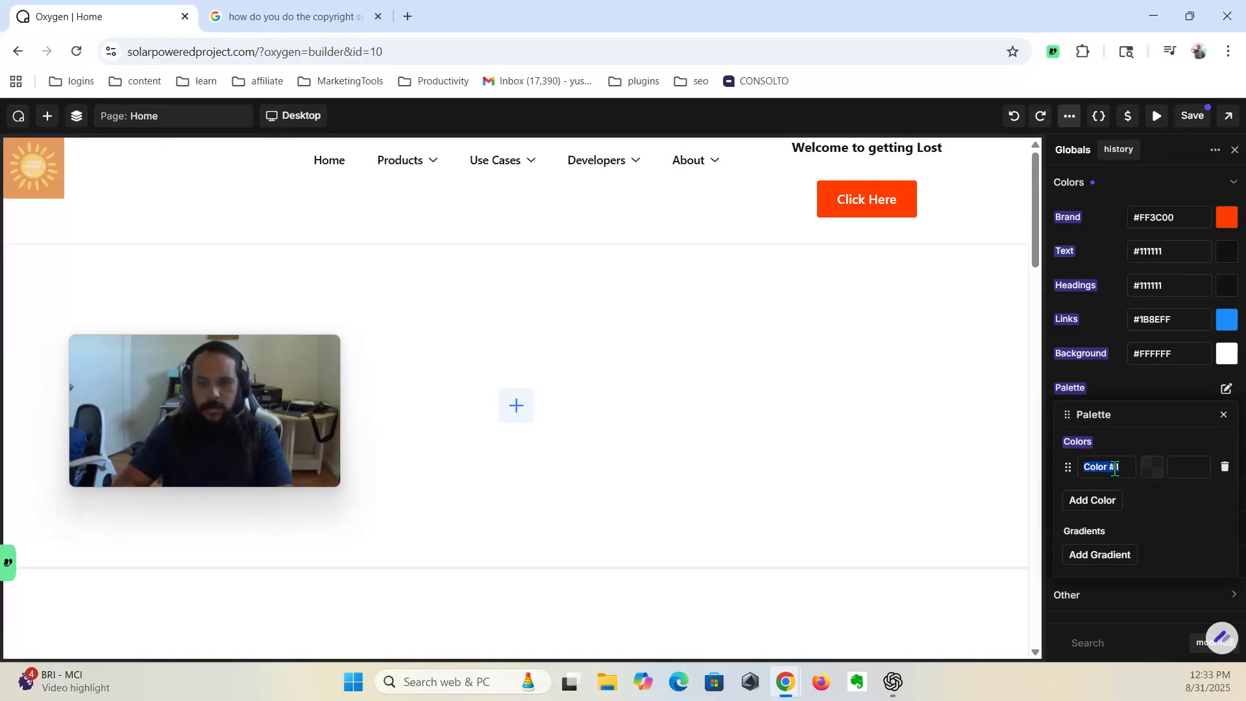
type("primar")
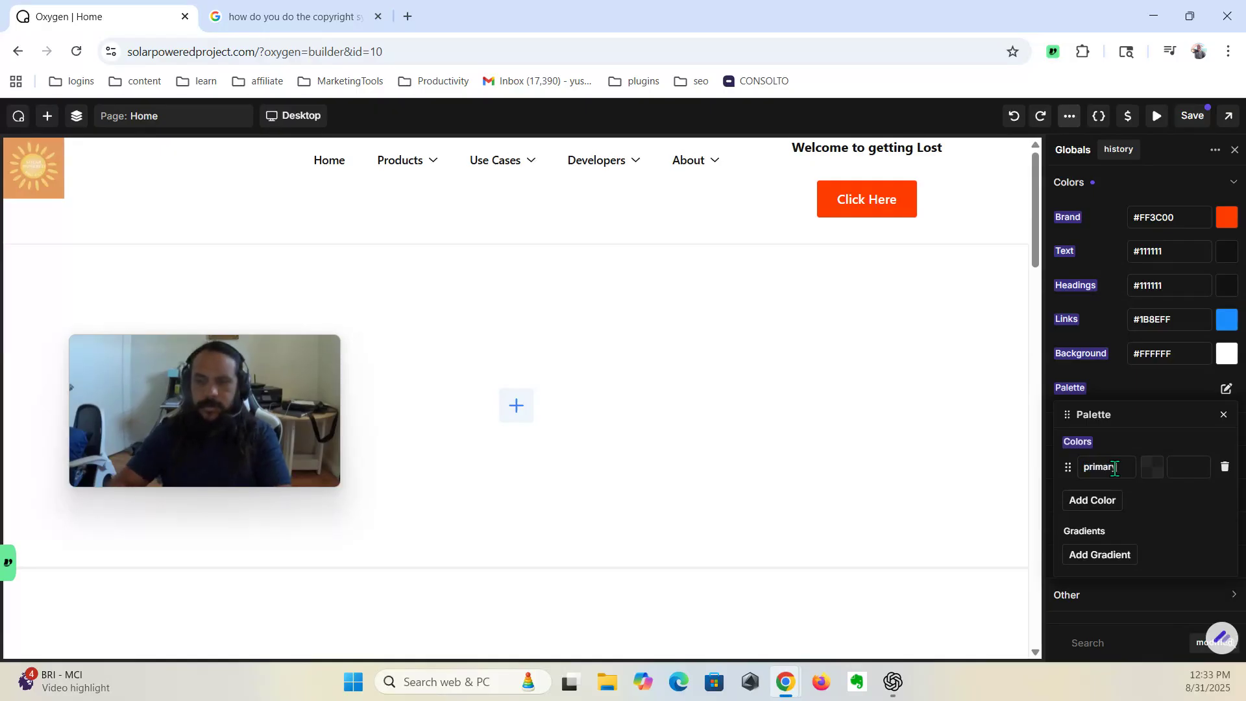
type("y")
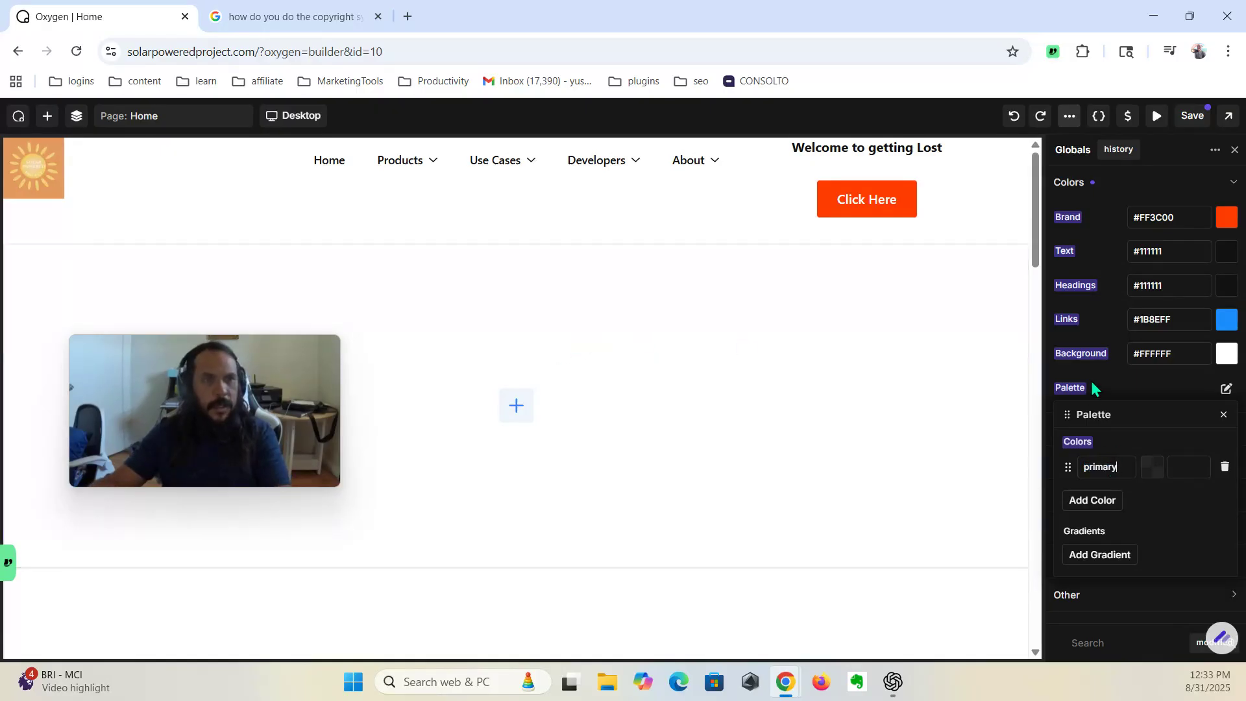
Step: Try #F4F6F8 as the value of the primary palette color and delete that entry from the palette
left_click(1195, 463)
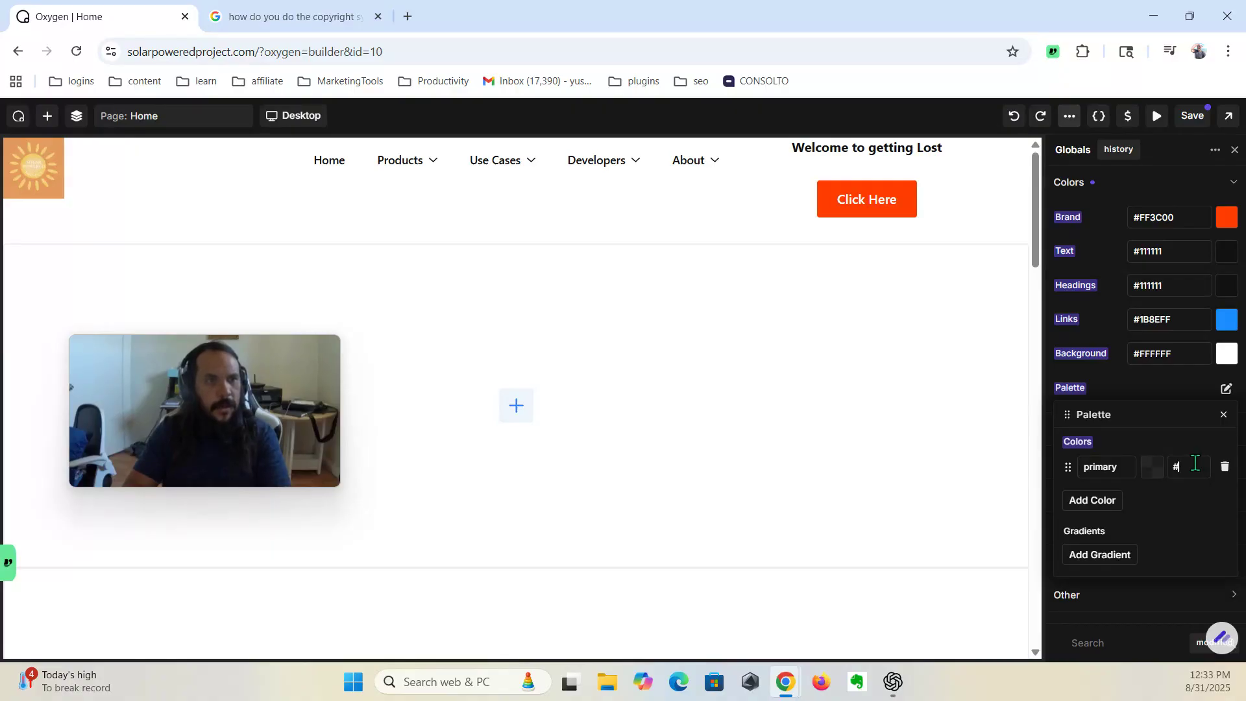
type("F")
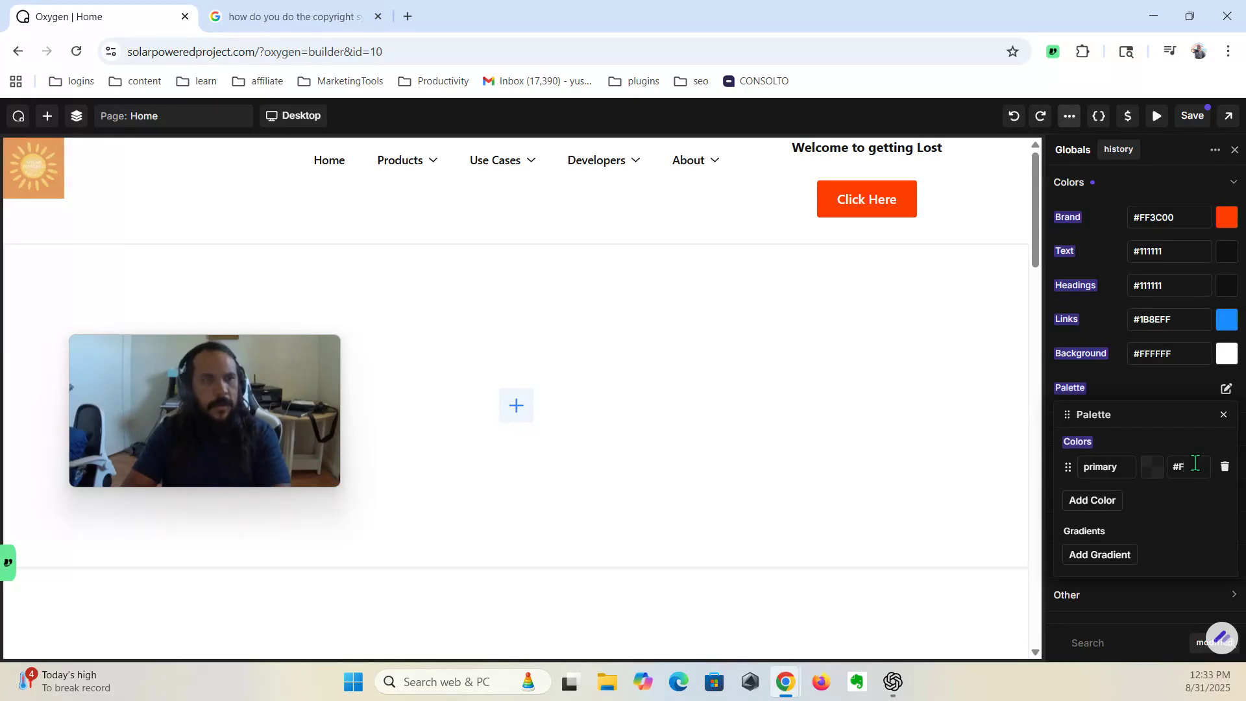
type("4")
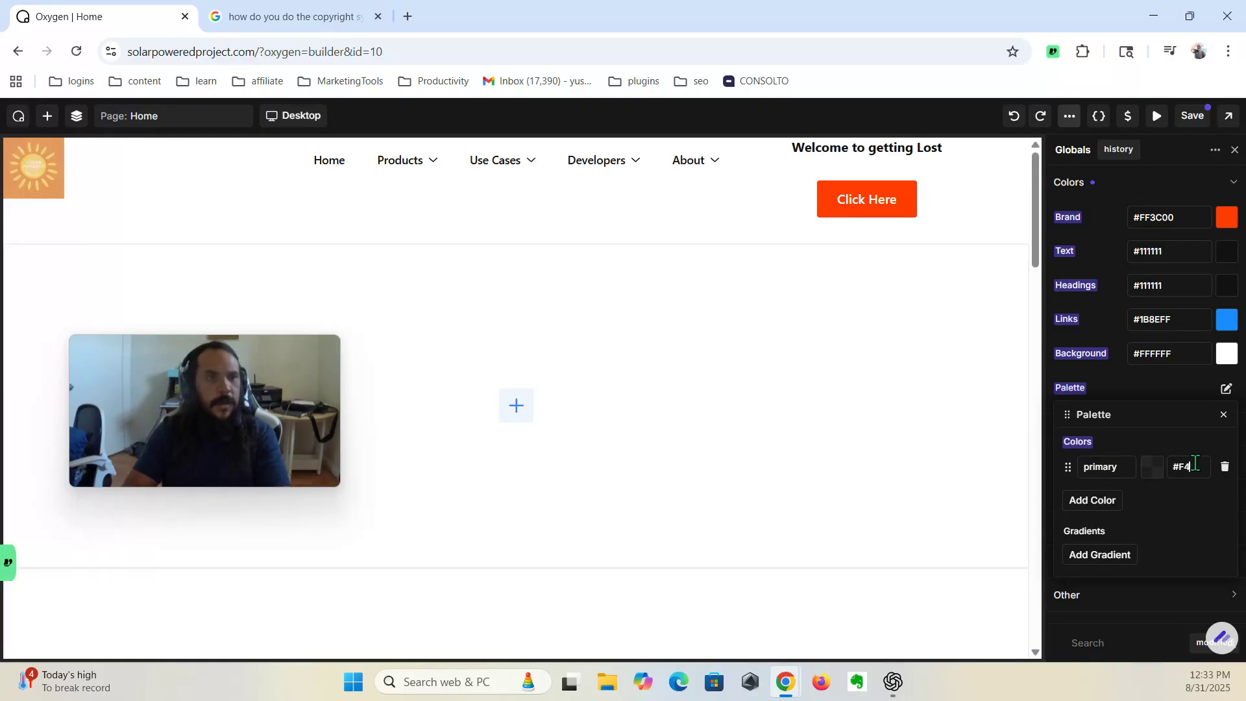
type("F")
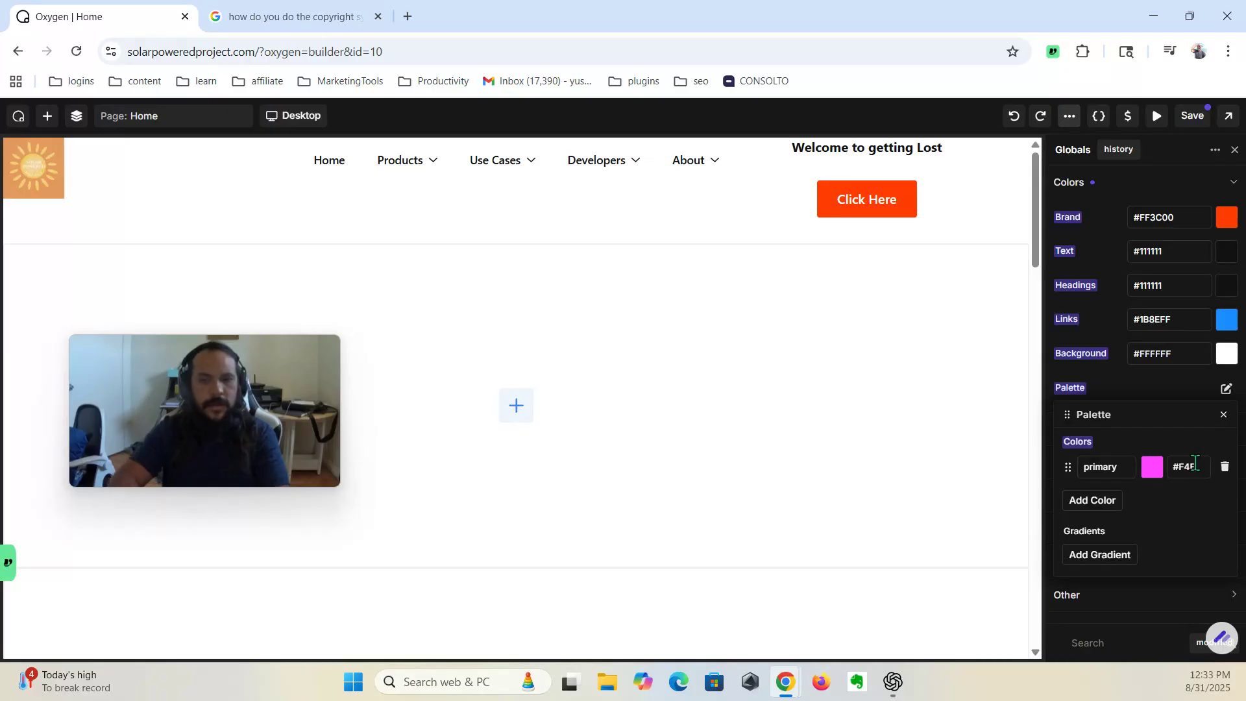
type("3")
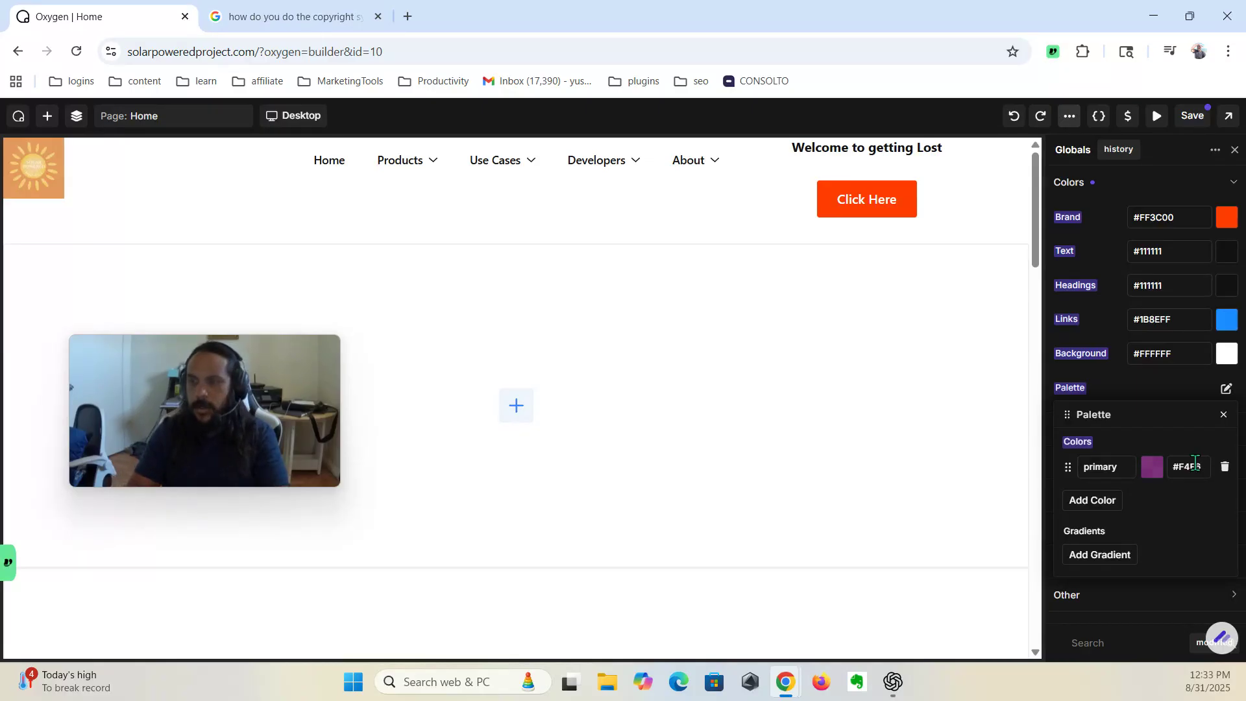
type("F")
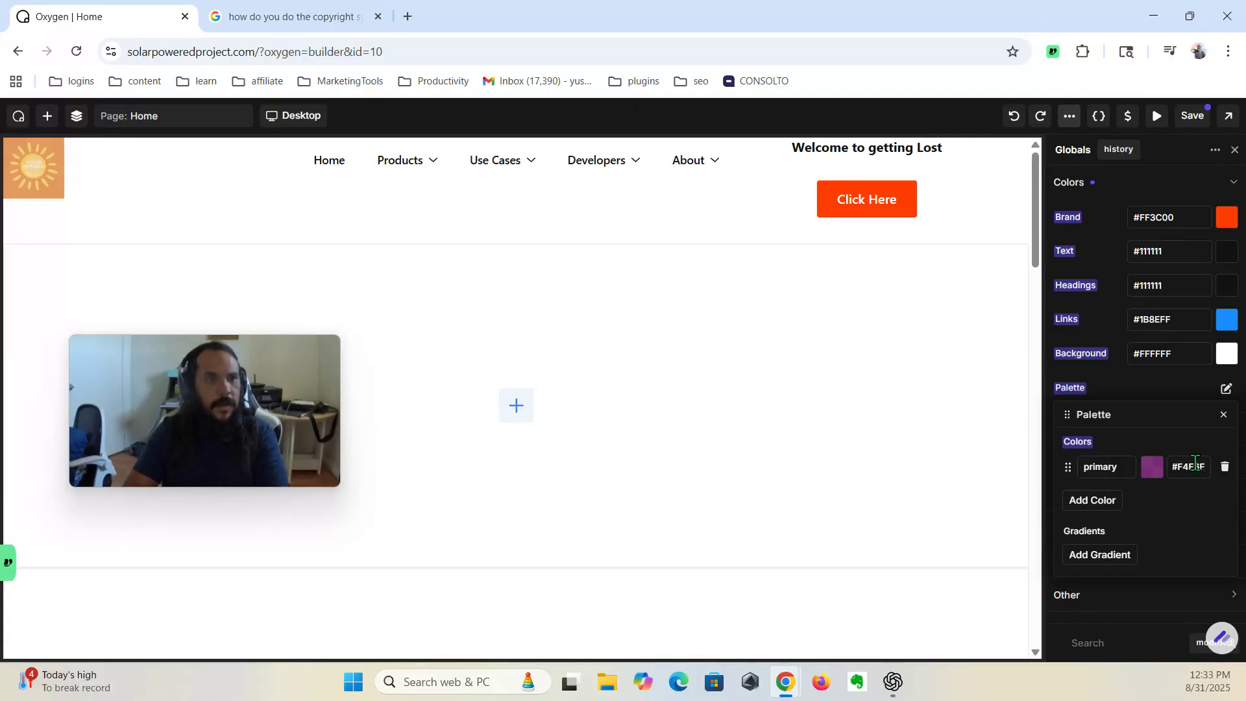
type("8")
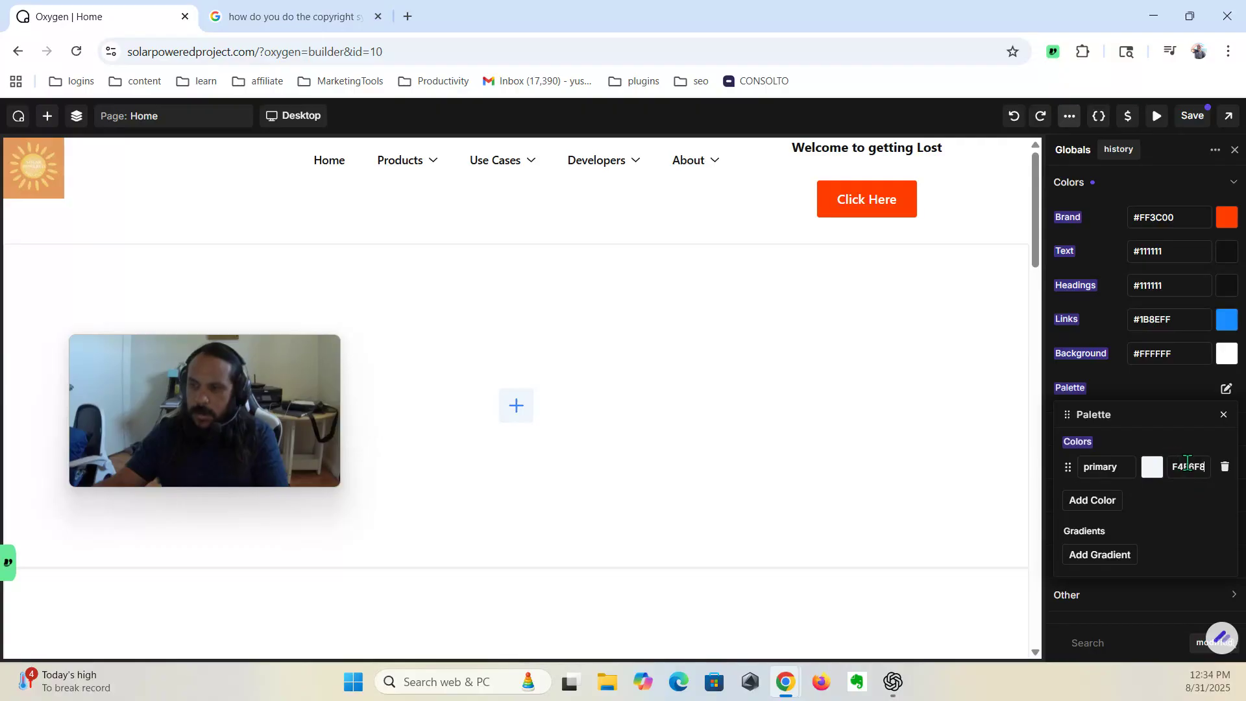
left_click_drag(1187, 461, 1168, 465)
mouse_move(283, 361)
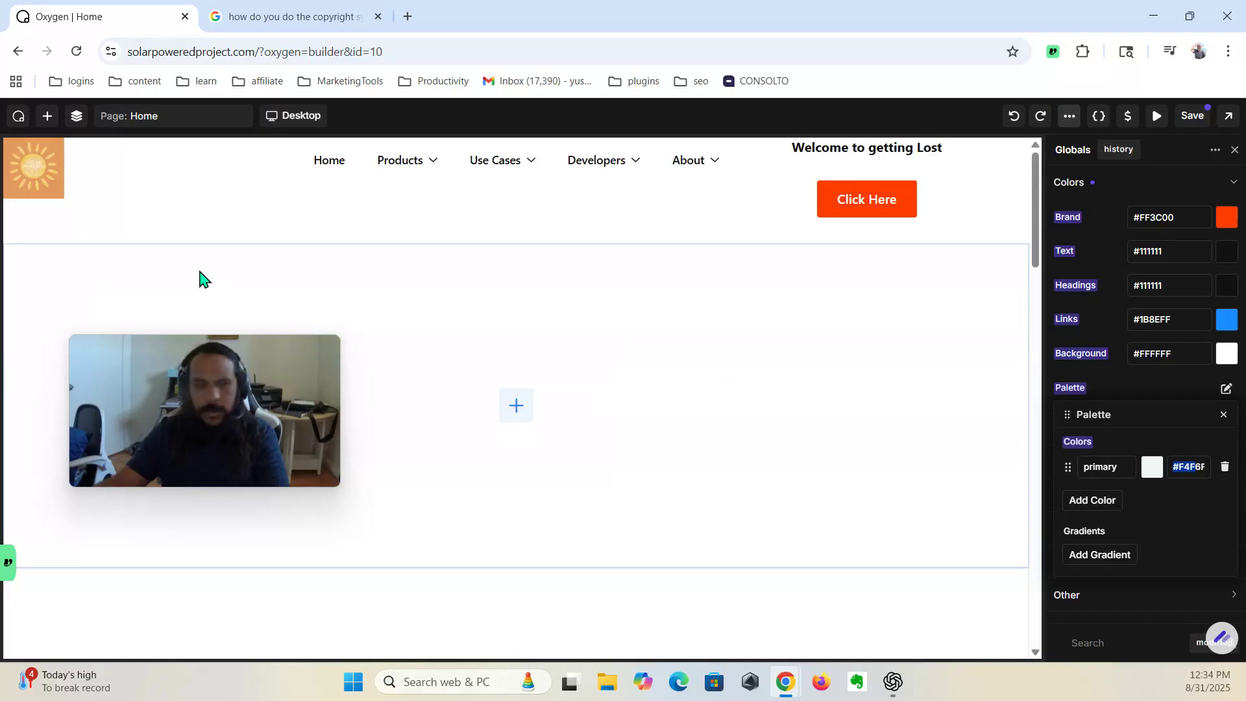
key("alt+Tab")
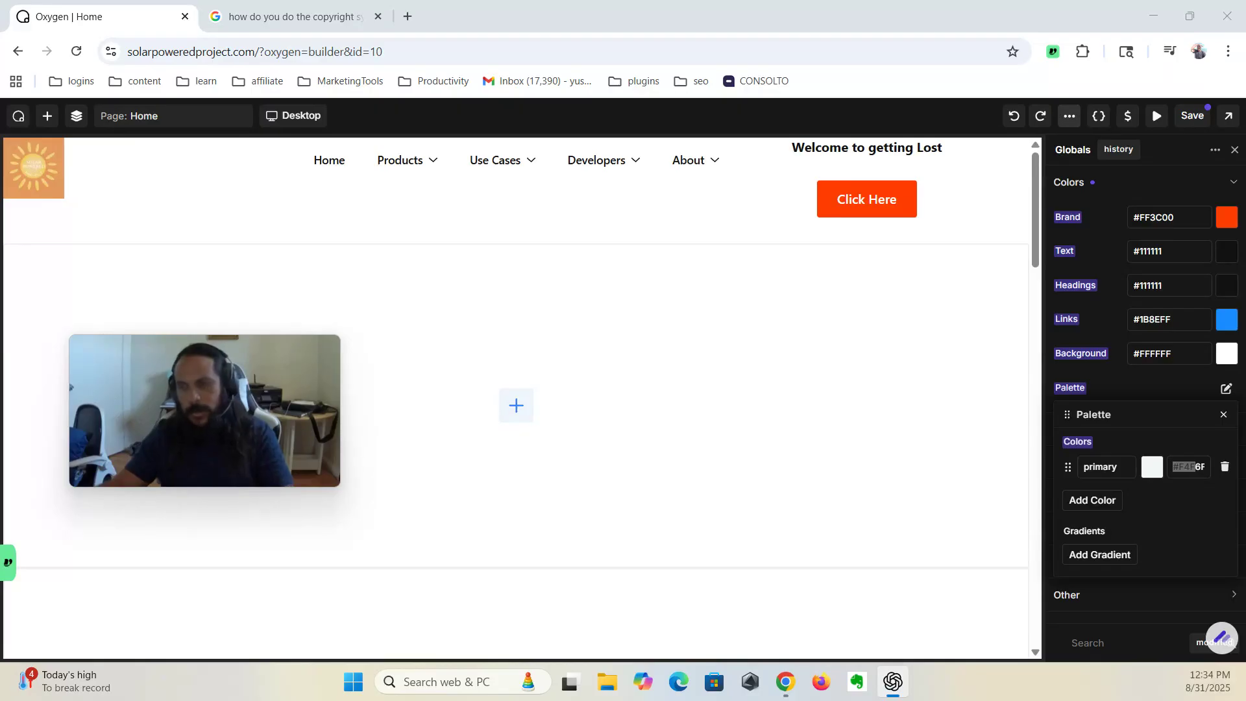
left_click(1225, 467)
Step: Add a palette color with the value #FF3C00 and name it primary
left_click(1097, 476)
left_click(1188, 467)
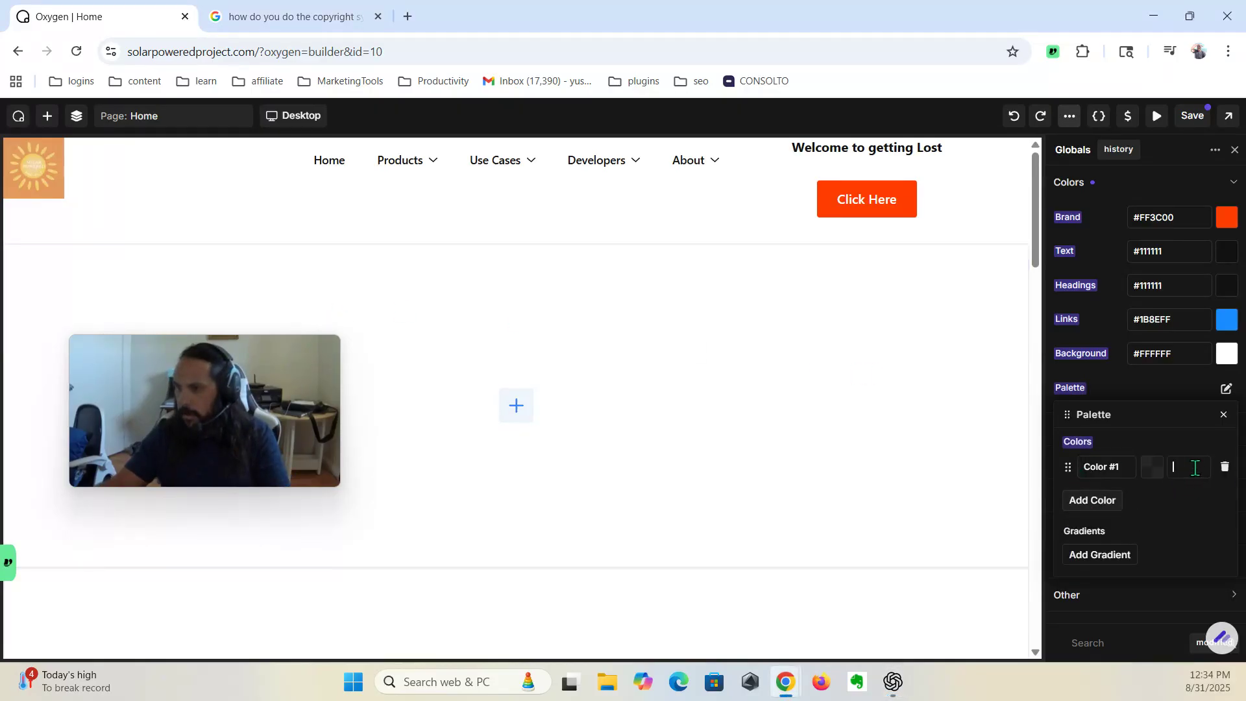
type("#FF3C00")
triple_click(1097, 467)
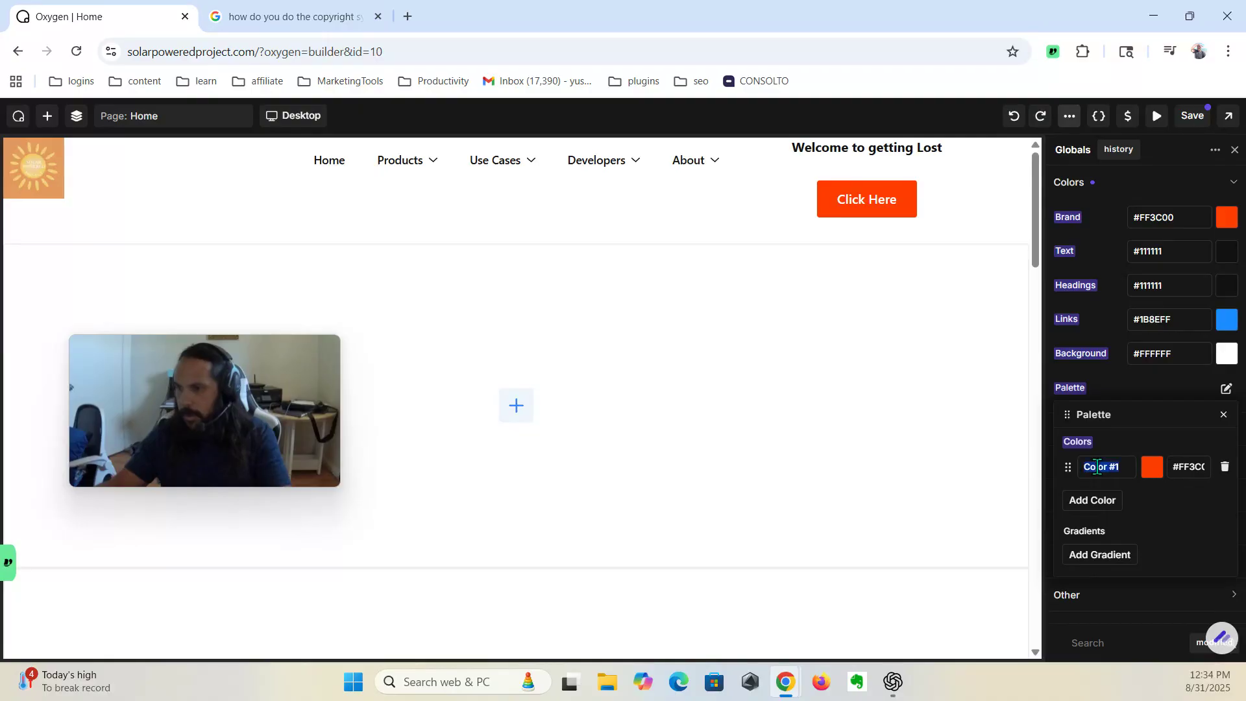
type("primary")
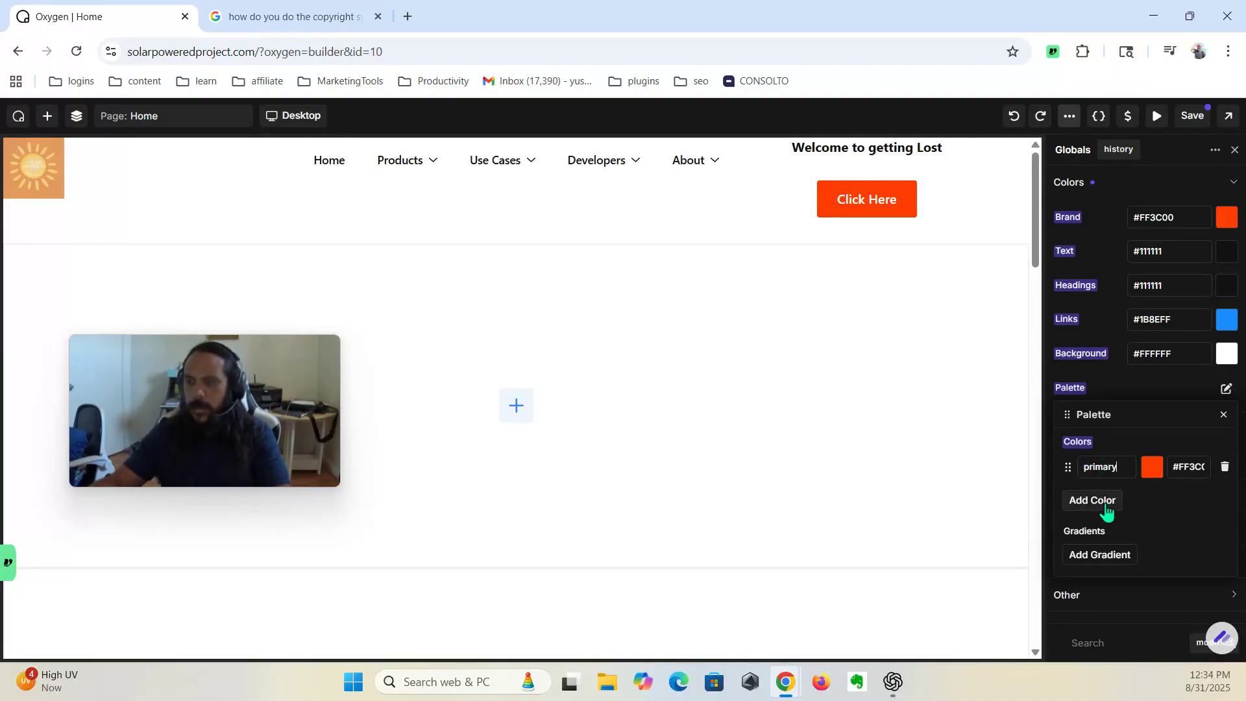
Step: Add a second color entry to the palette and name it secondory
left_click(1101, 502)
triple_click(1089, 493)
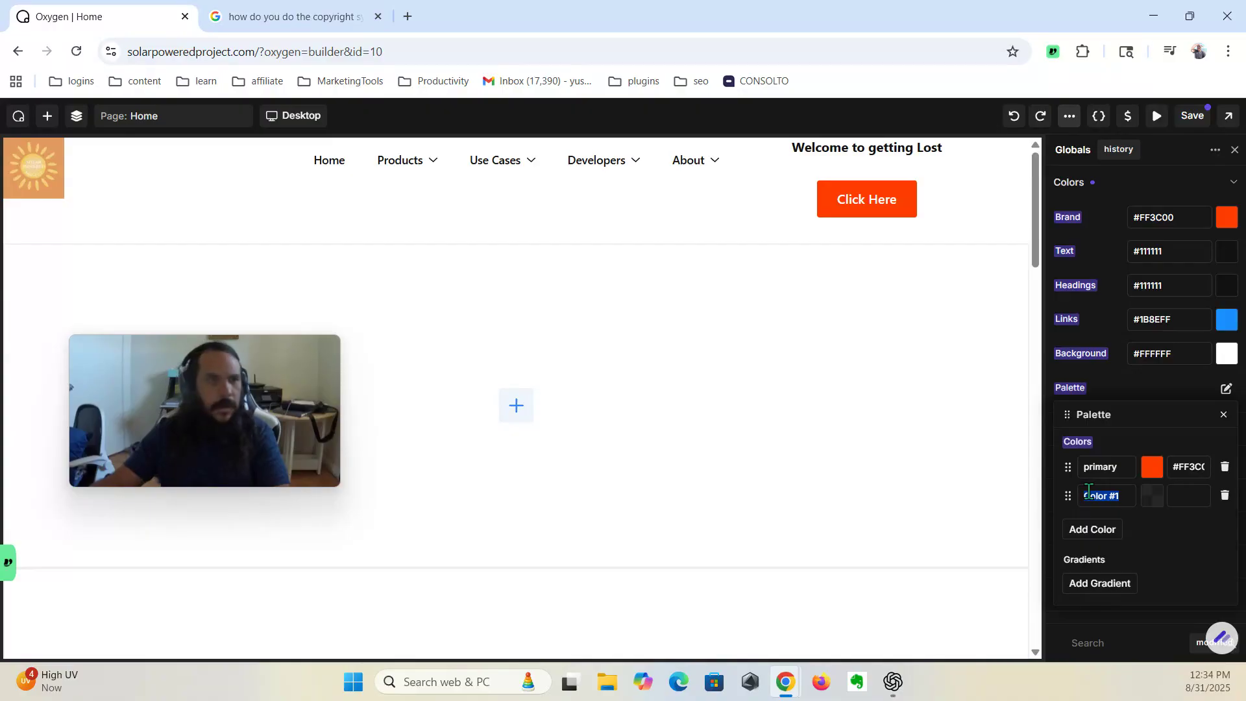
type("sec")
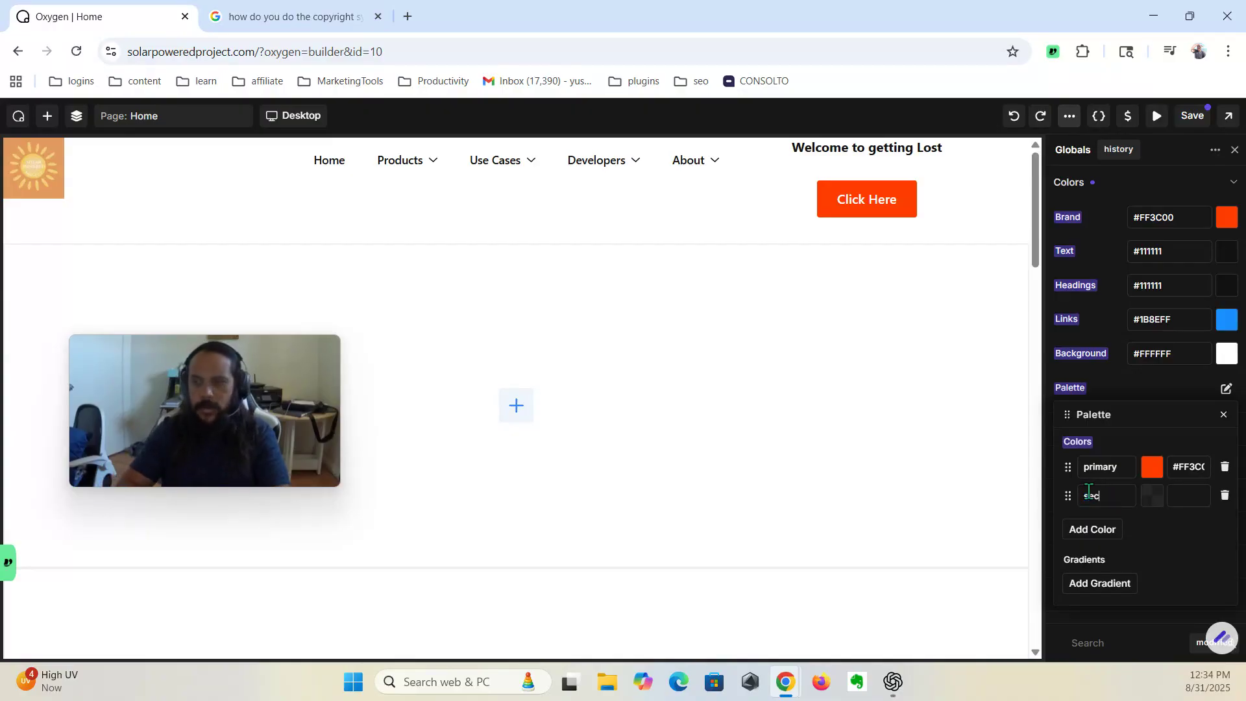
type("ondory")
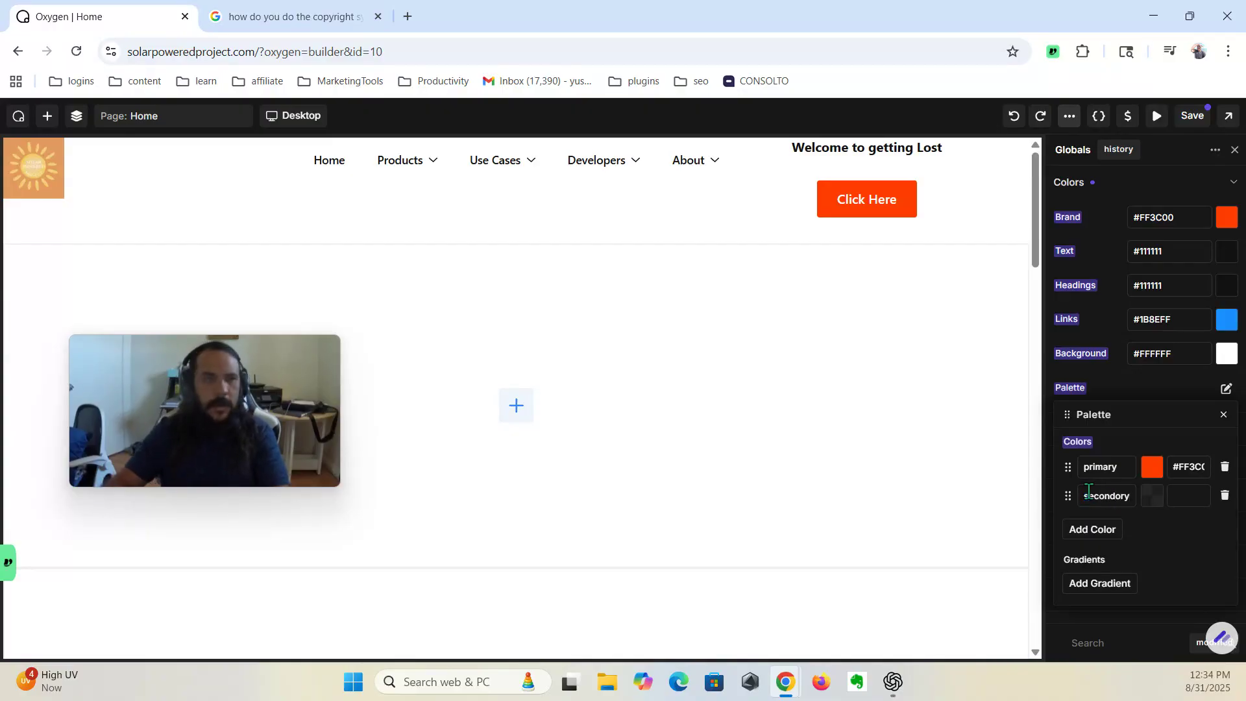
Step: Add a third color entry to the palette and name it neutral-dark
left_click(1107, 528)
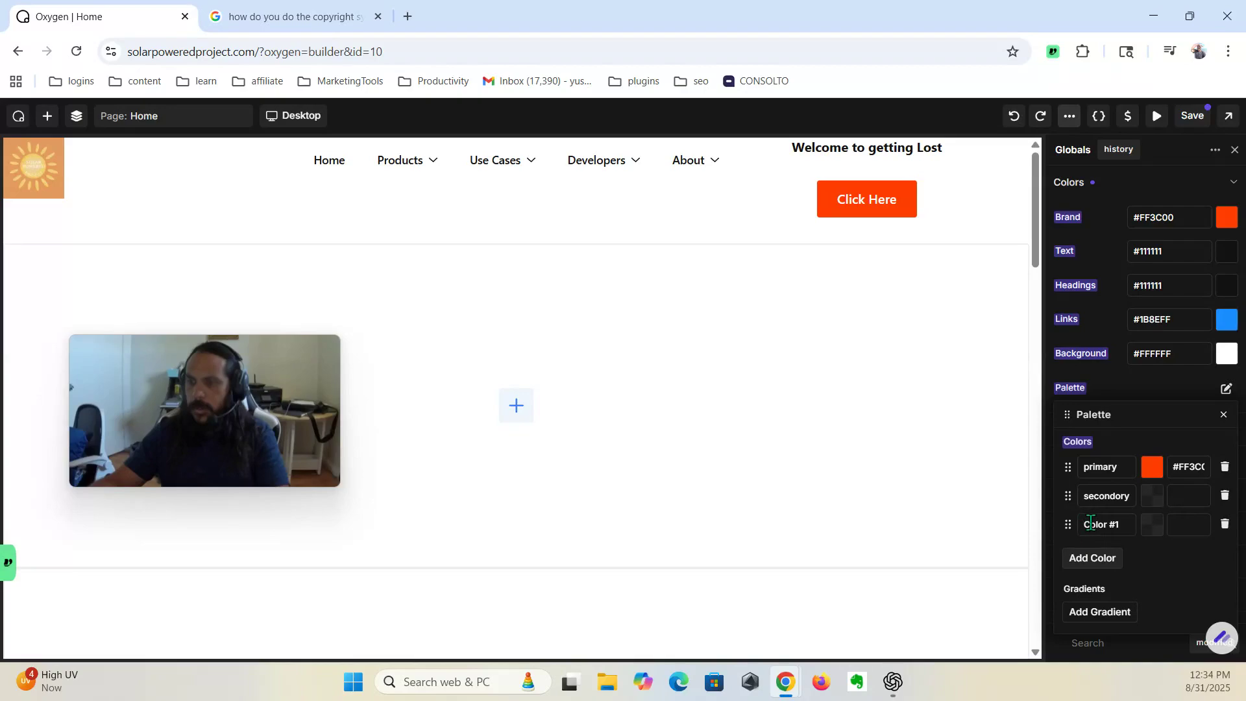
left_click(1092, 523)
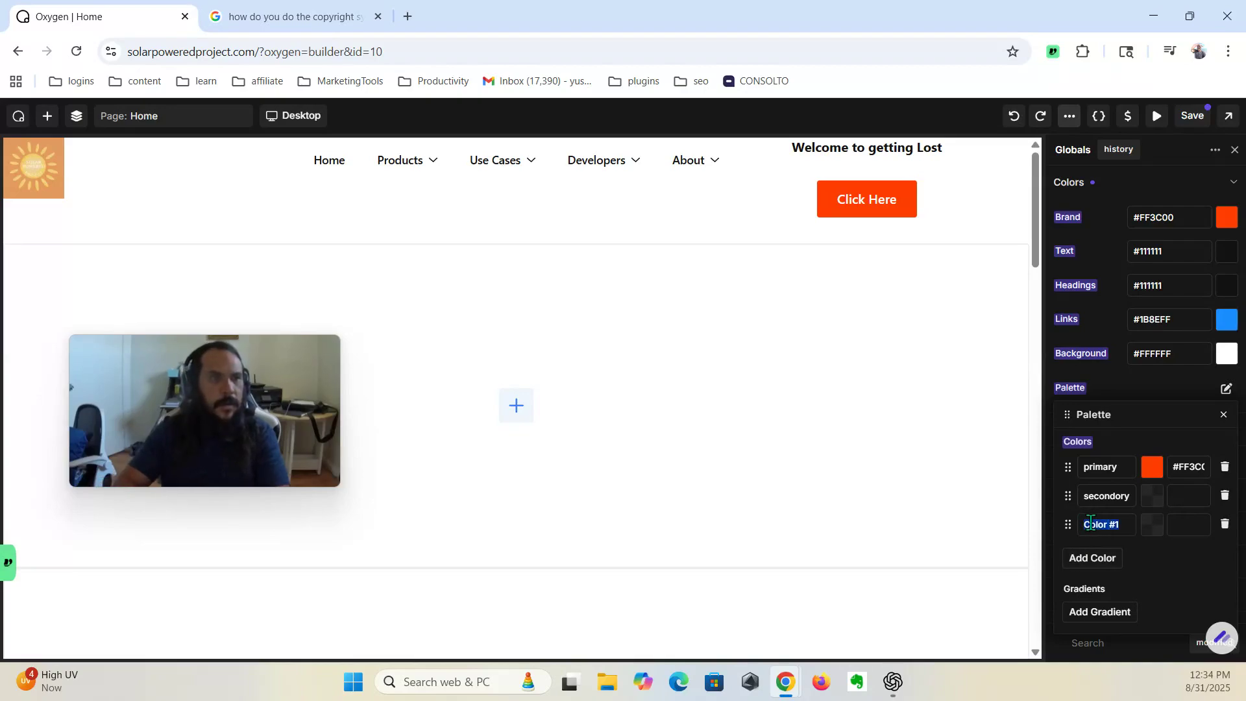
type("neutral-")
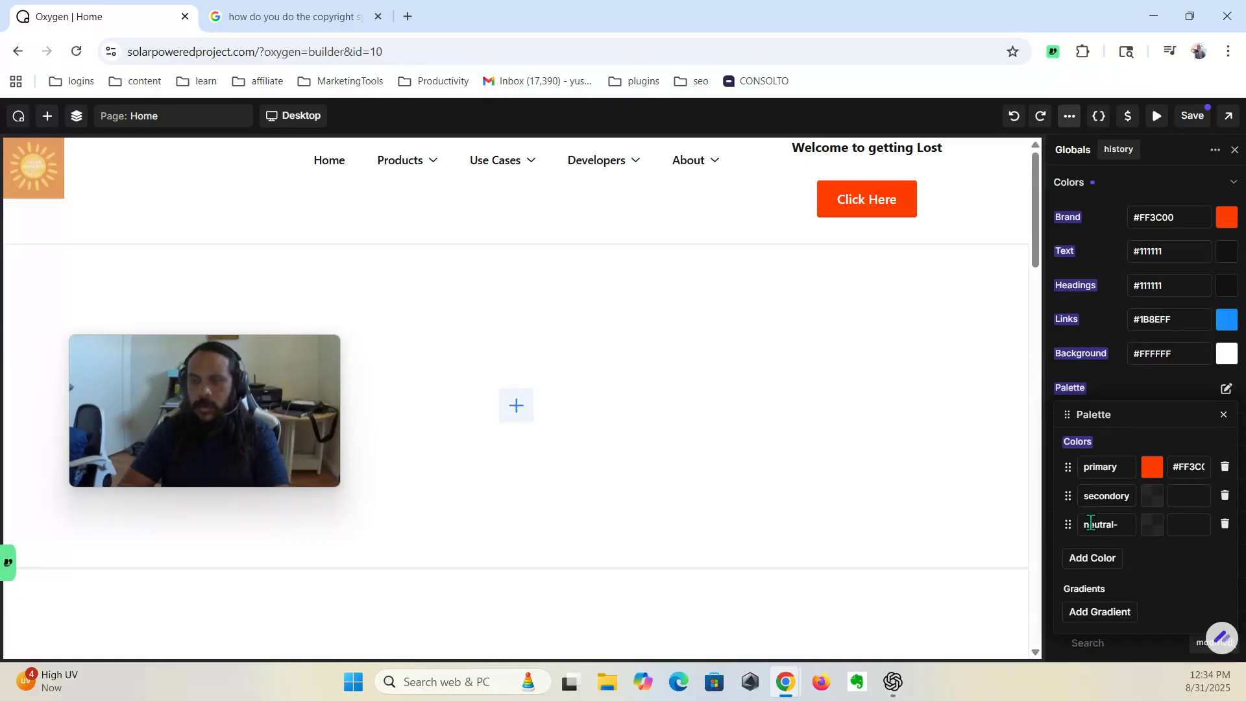
type("dark")
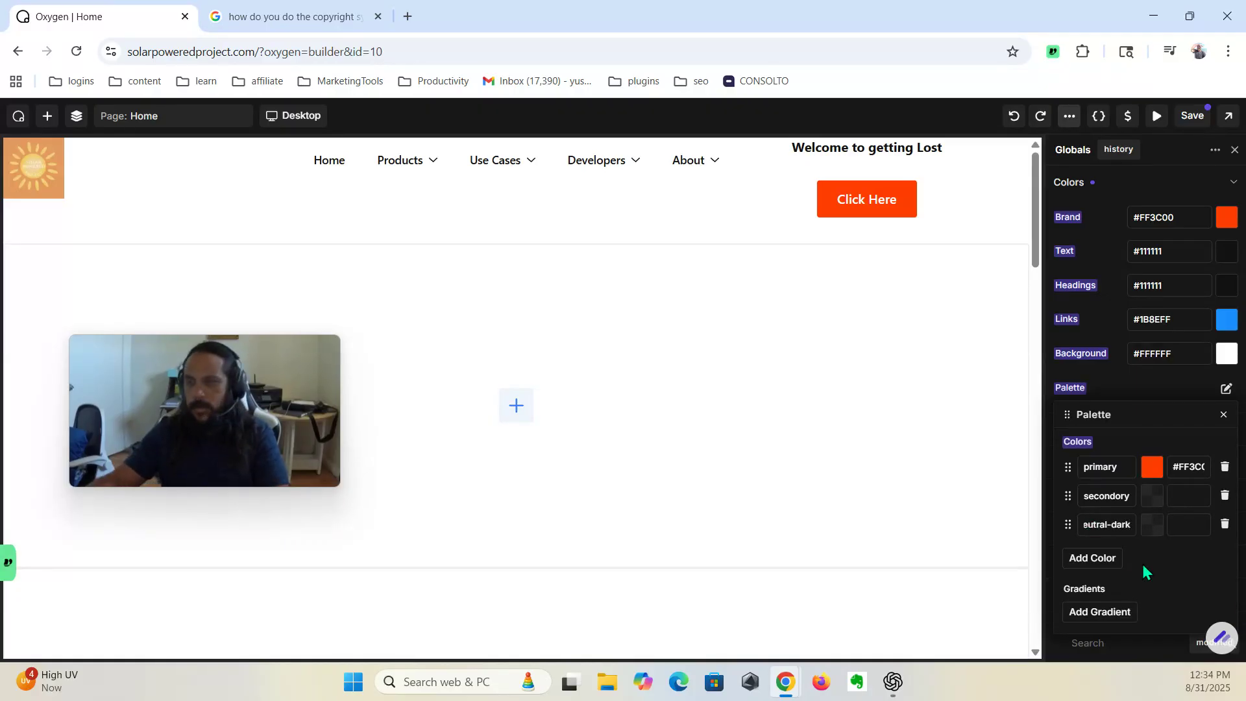
Step: Add a fourth color entry to the palette and name it neutral-light
left_click(1098, 558)
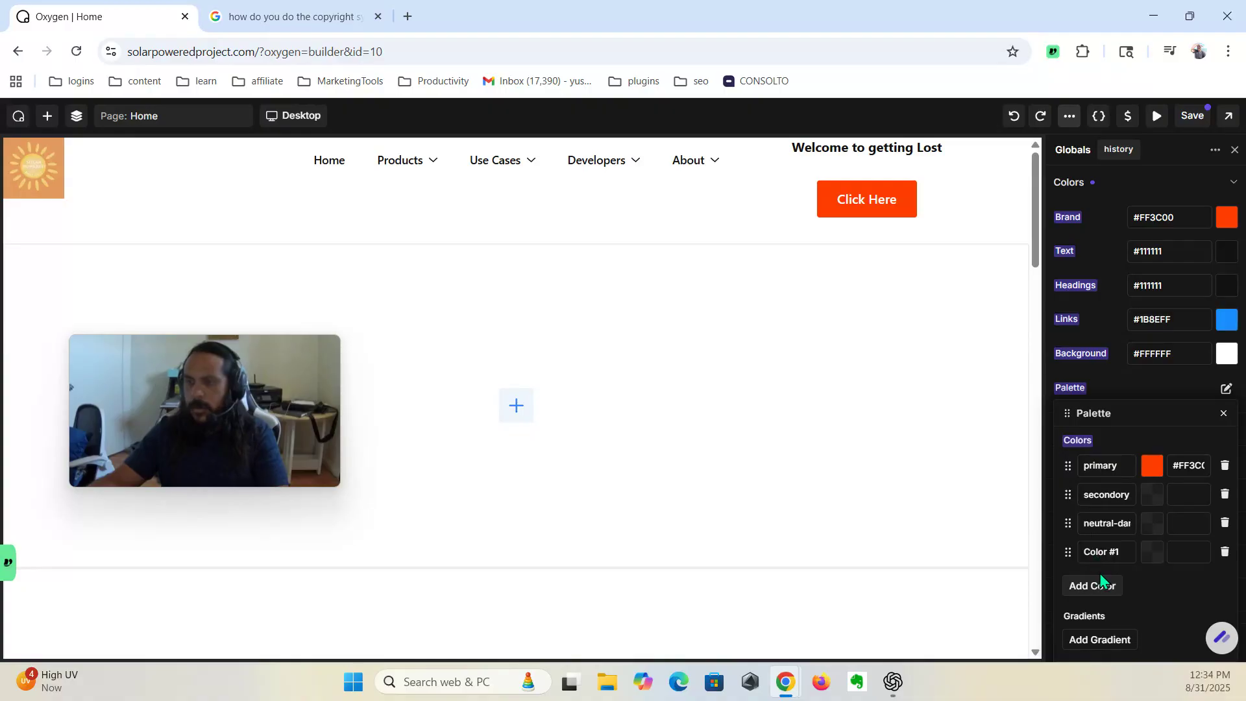
double_click(1097, 555)
triple_click(1097, 557)
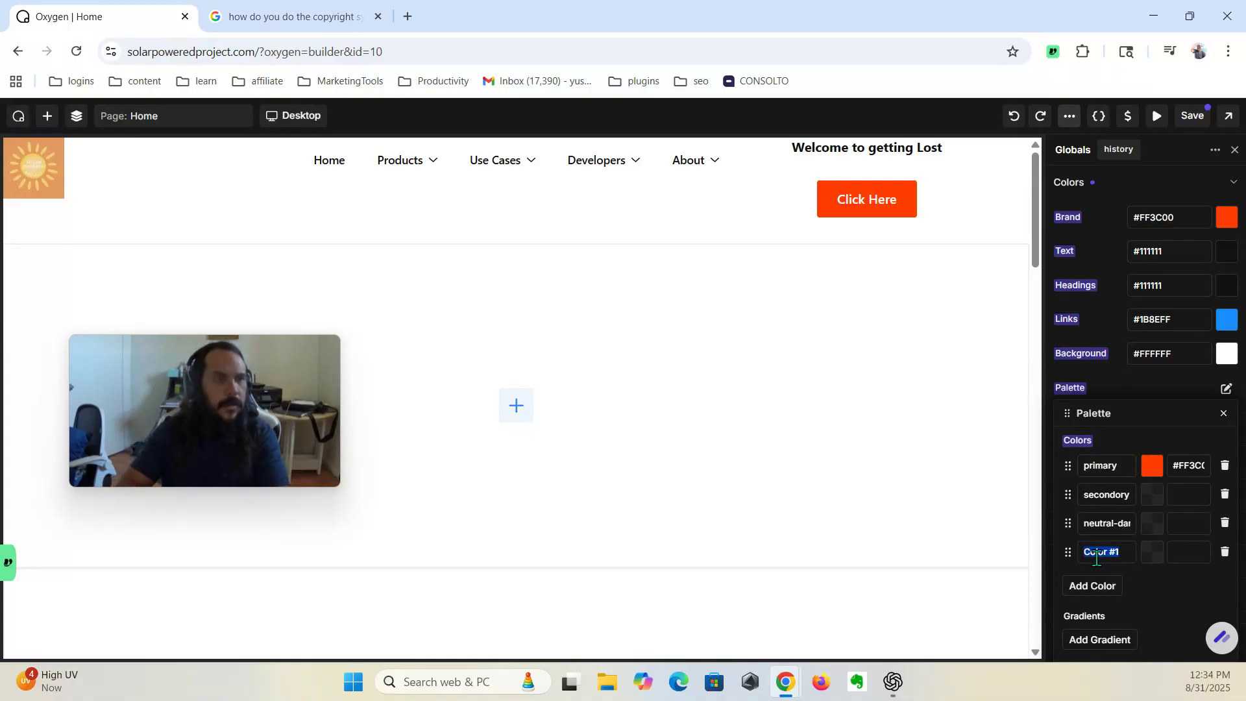
type("neutra")
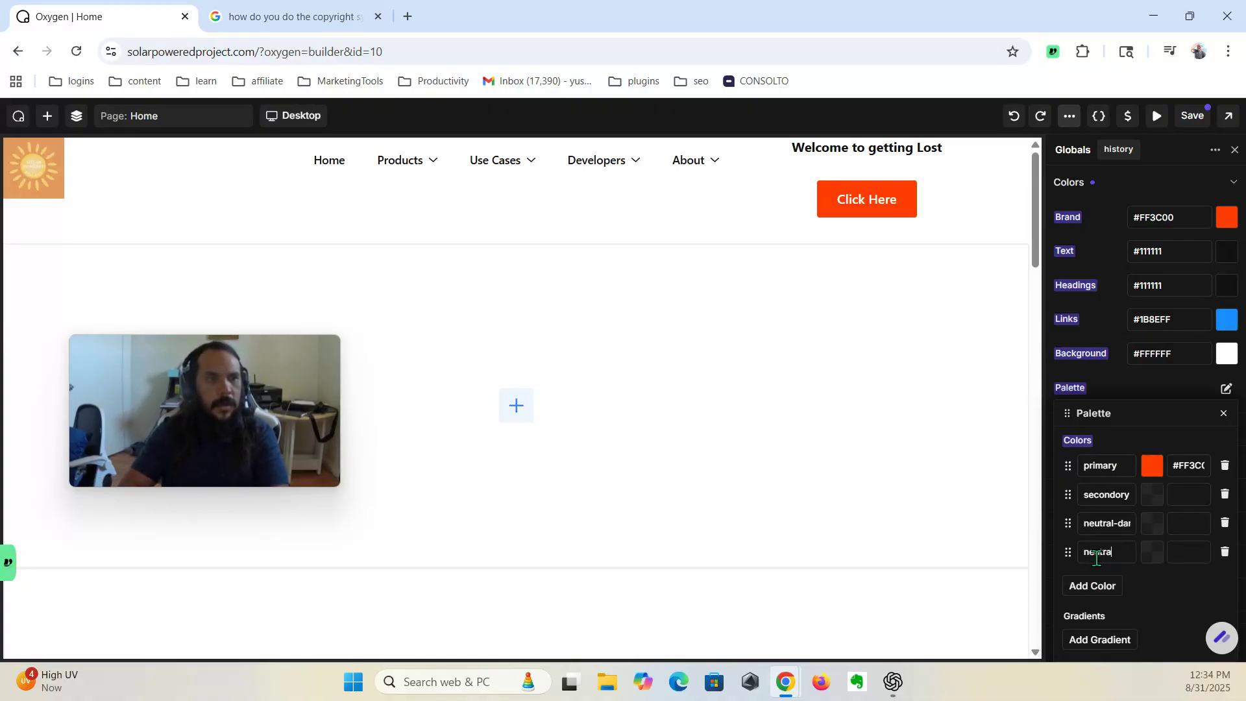
type("l-li")
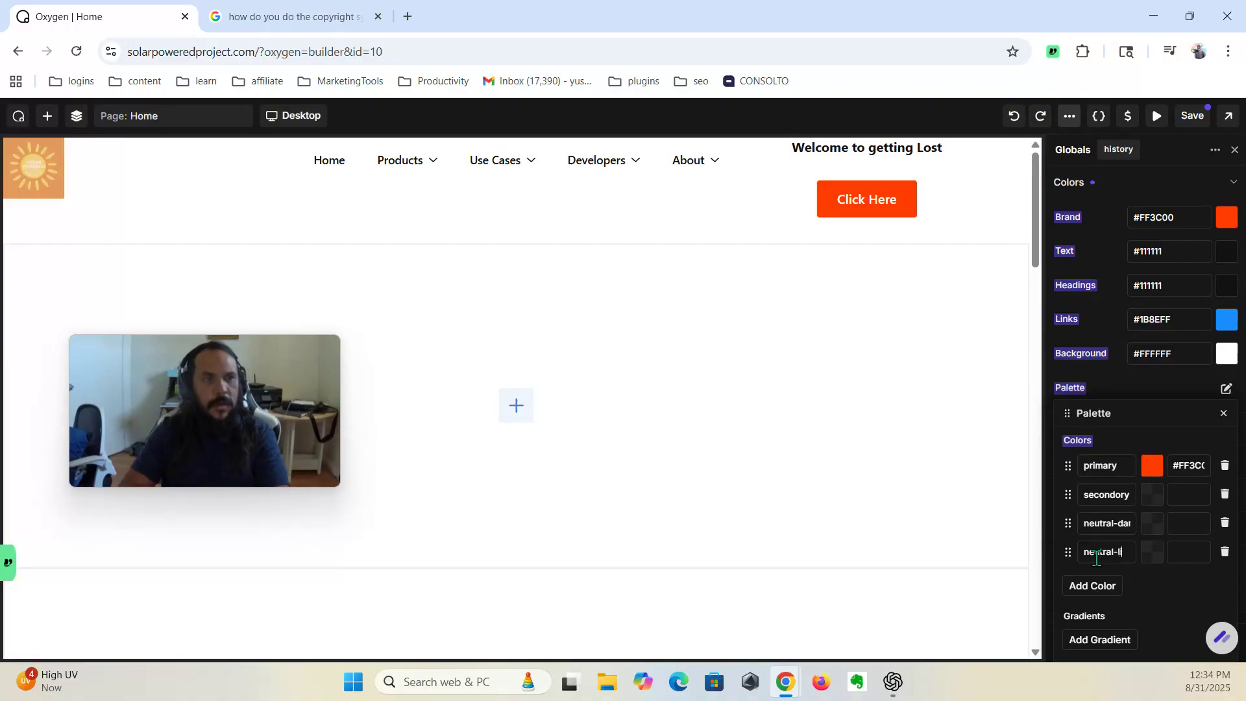
type("ght")
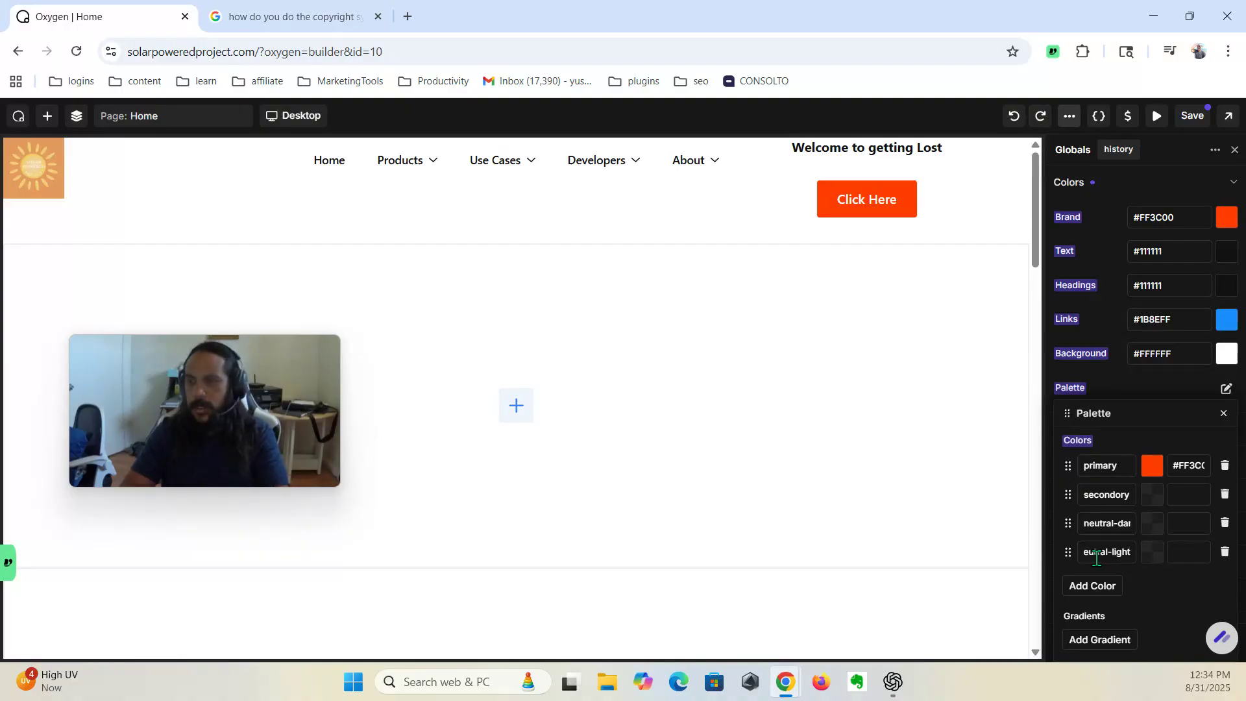
key("Tab")
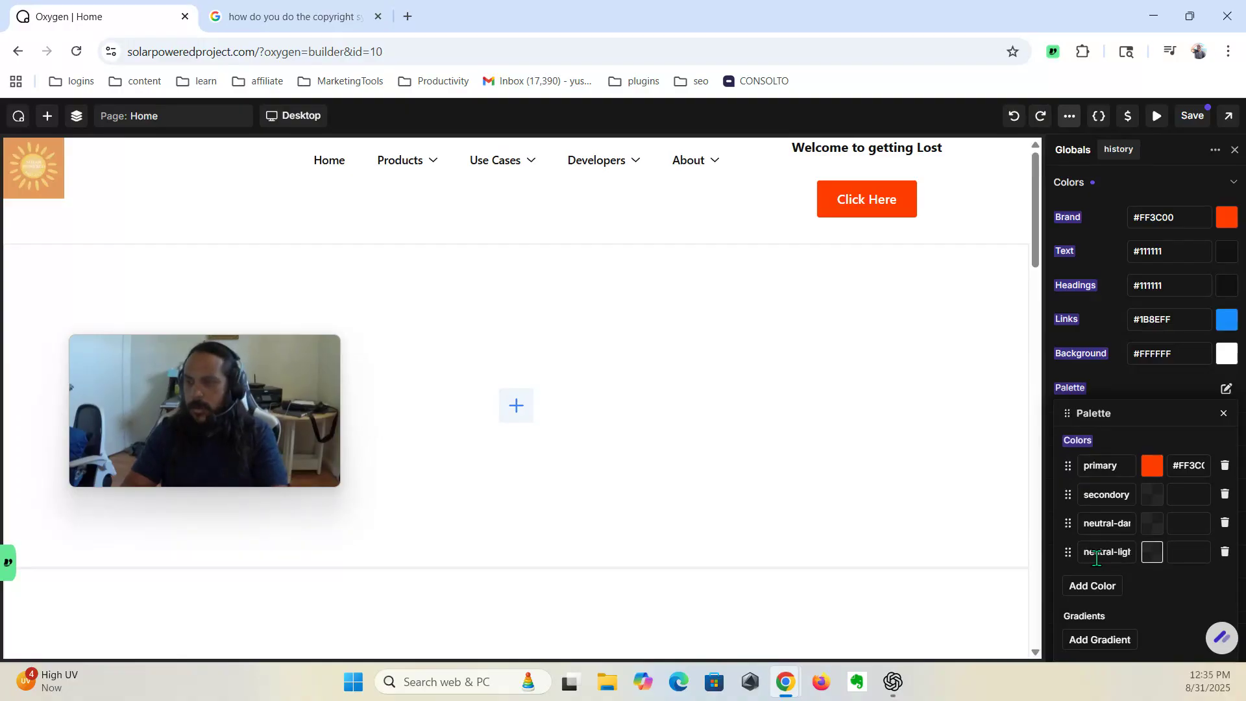
key("Tab")
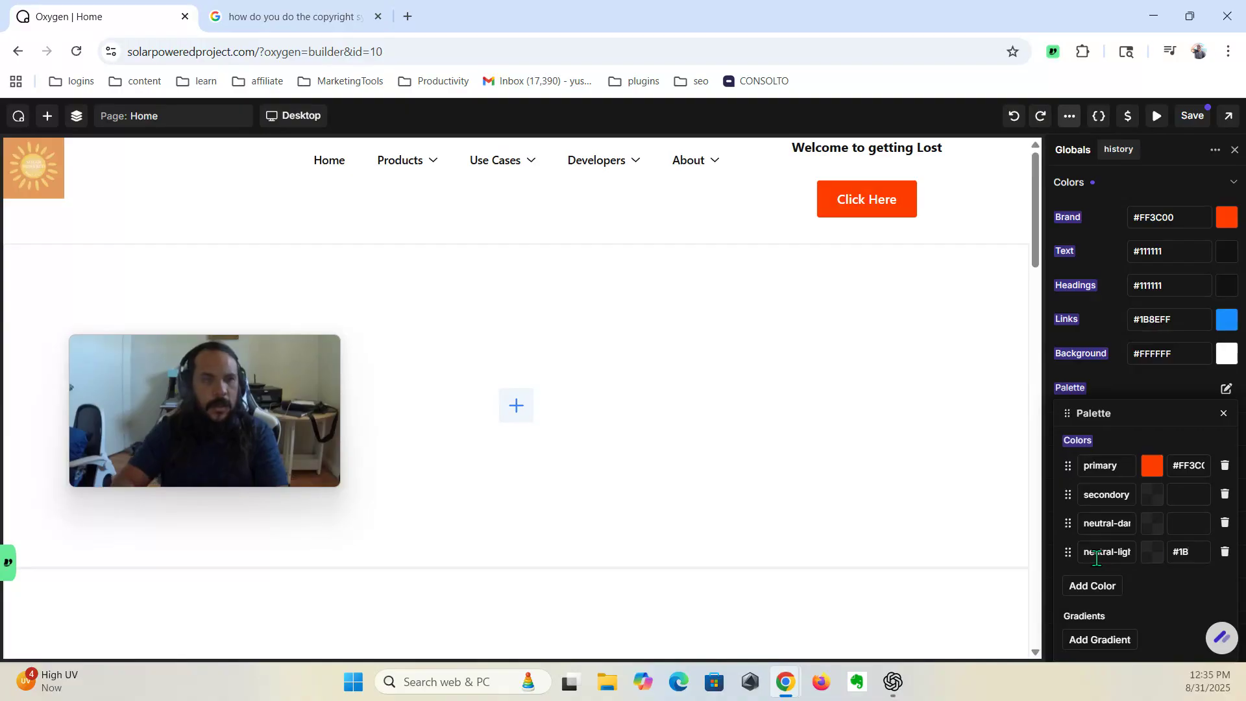
type("8")
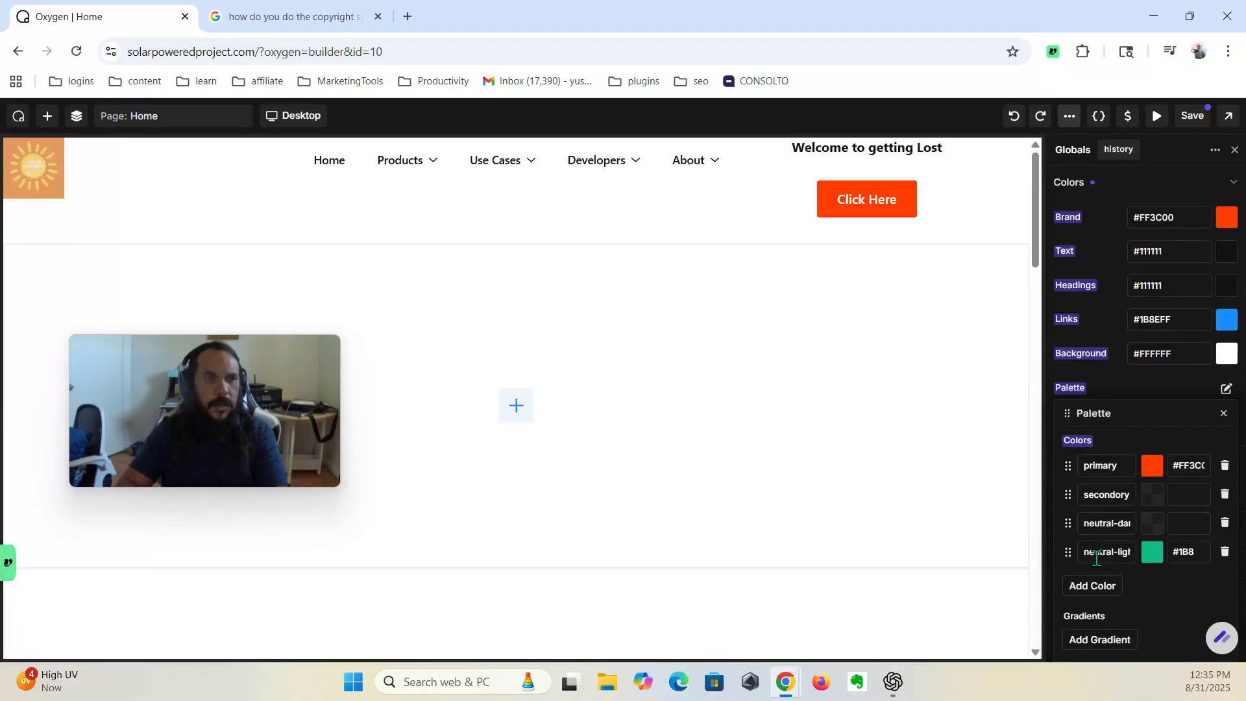
type("E")
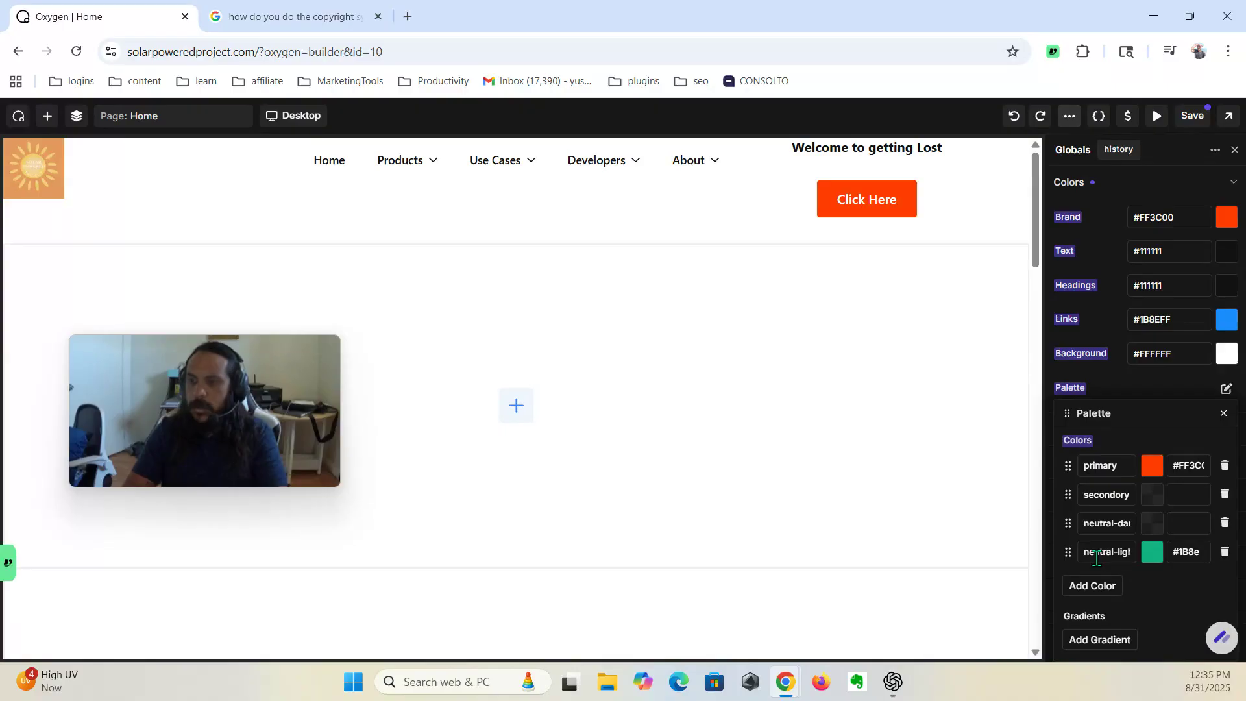
type("E")
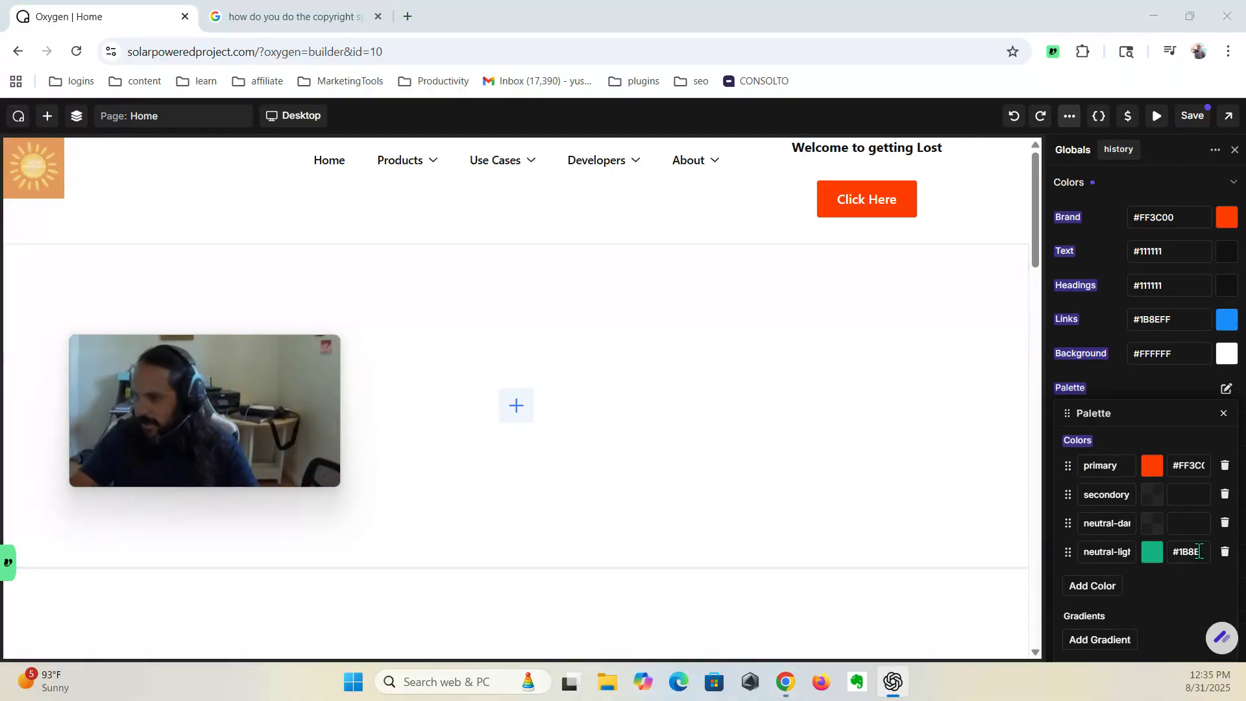
Step: Set the neutral-light palette color to #FFFFFF and the neutral-dark palette color to #111111
triple_click(1190, 554)
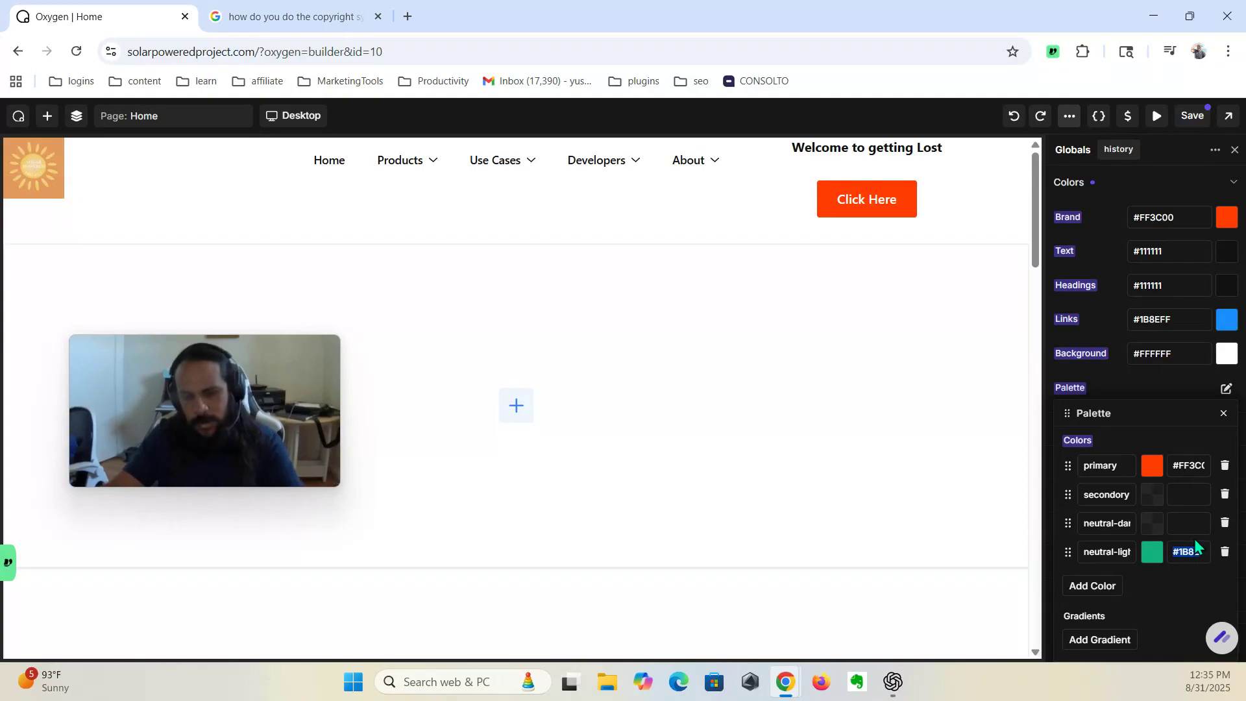
type("#FFFFFF")
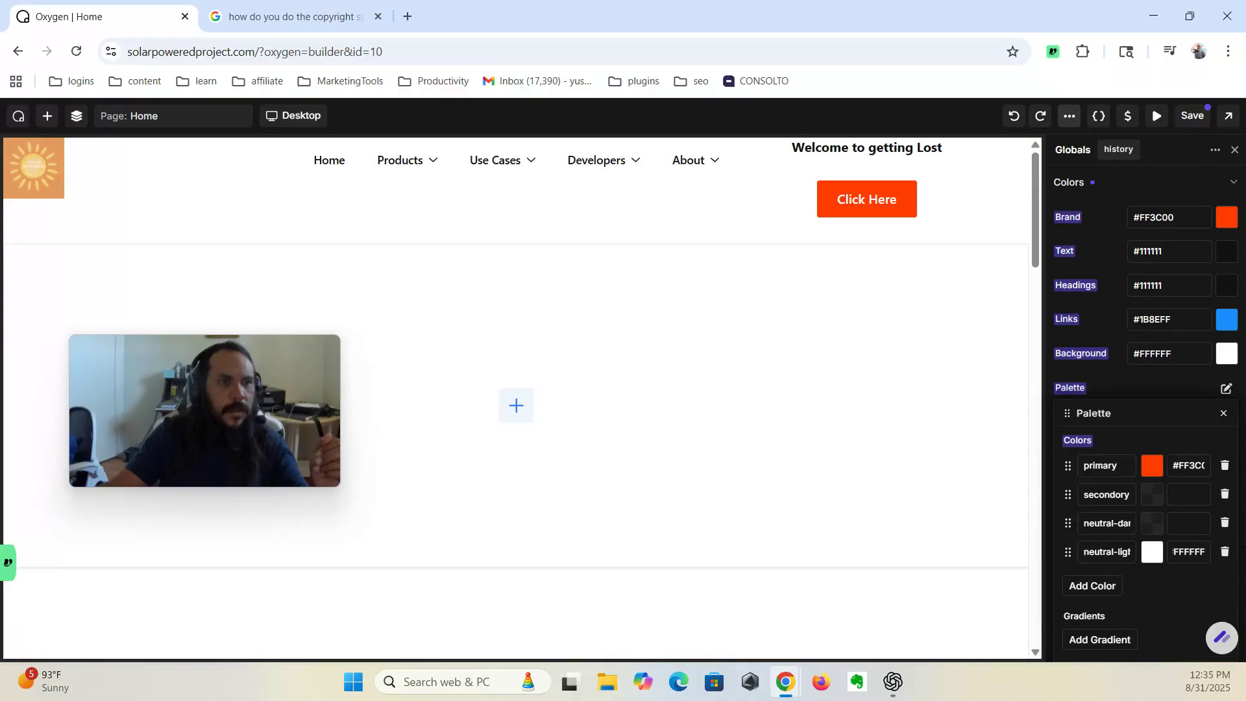
key("alt+Tab")
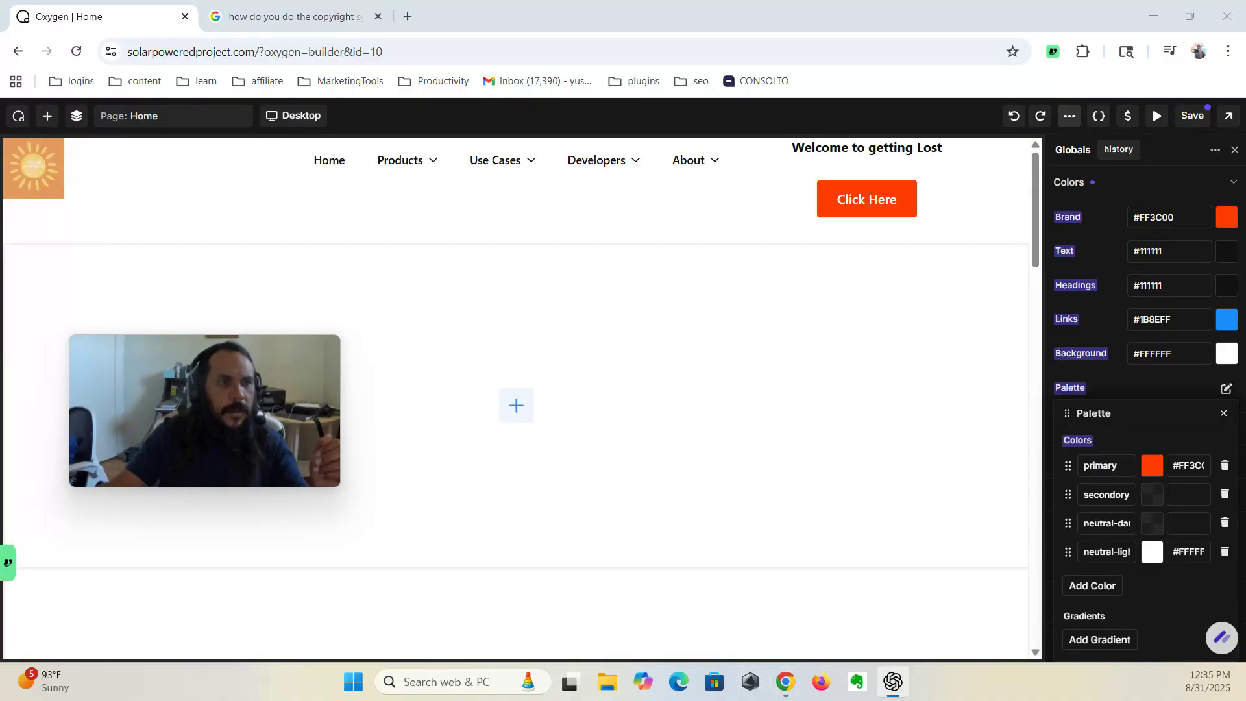
left_click(1175, 525)
type("#111111")
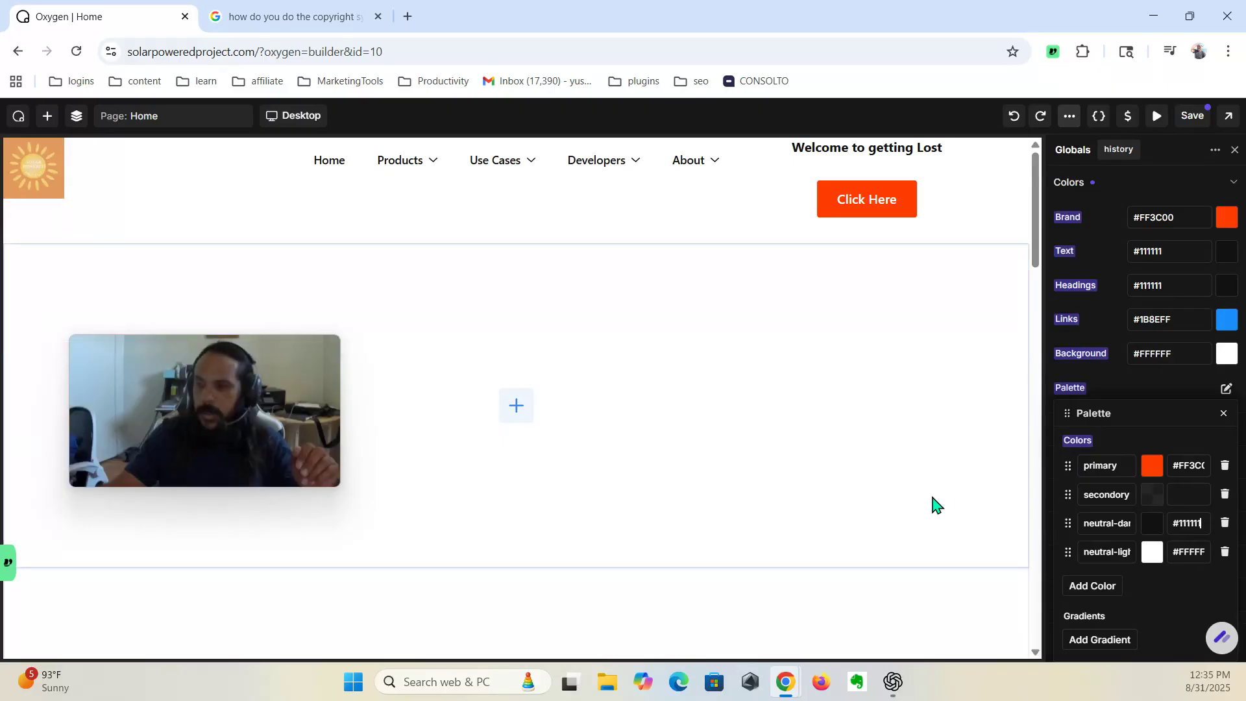
Step: Add a fifth palette color named highlight with the value #1B8EFF
left_click(1103, 588)
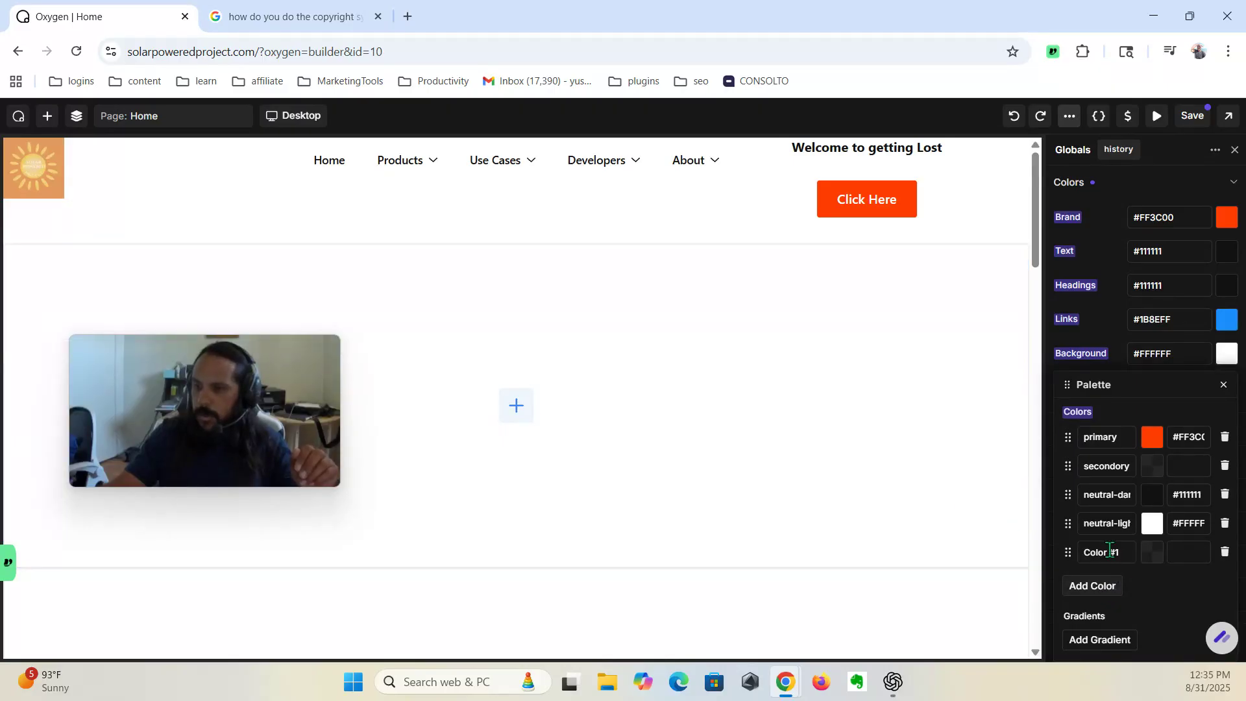
triple_click(1111, 551)
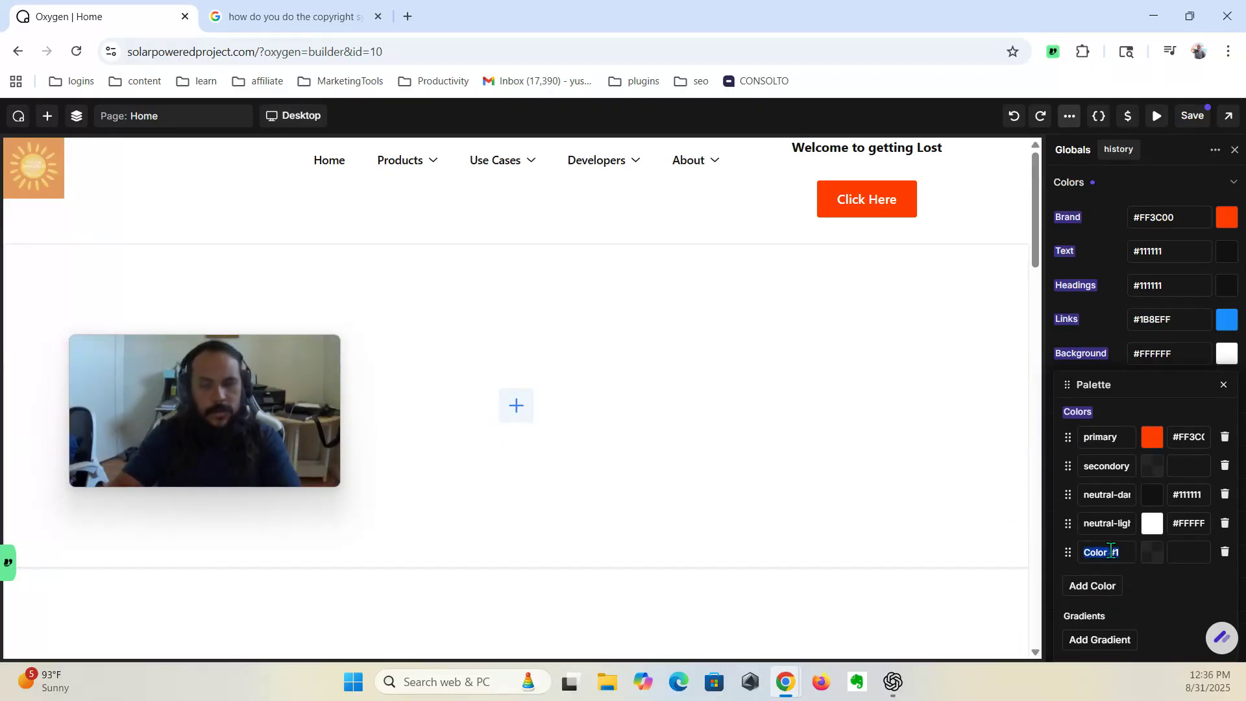
key("BackSpace")
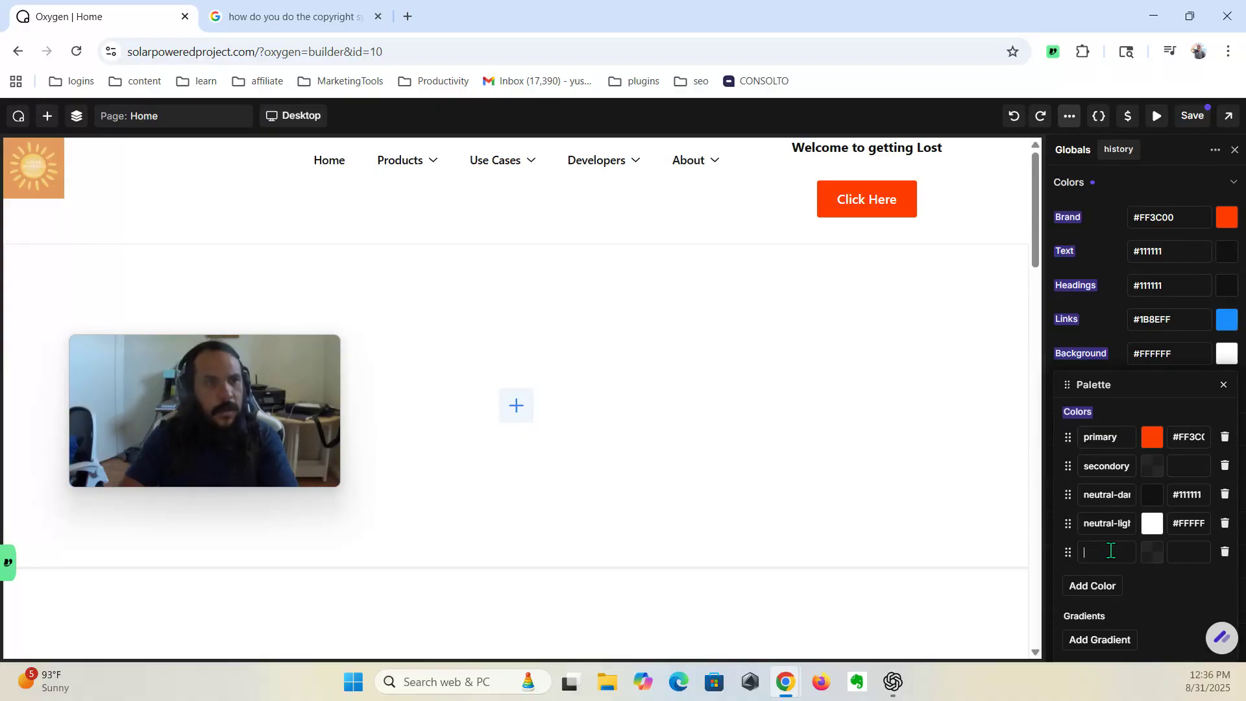
type("highl")
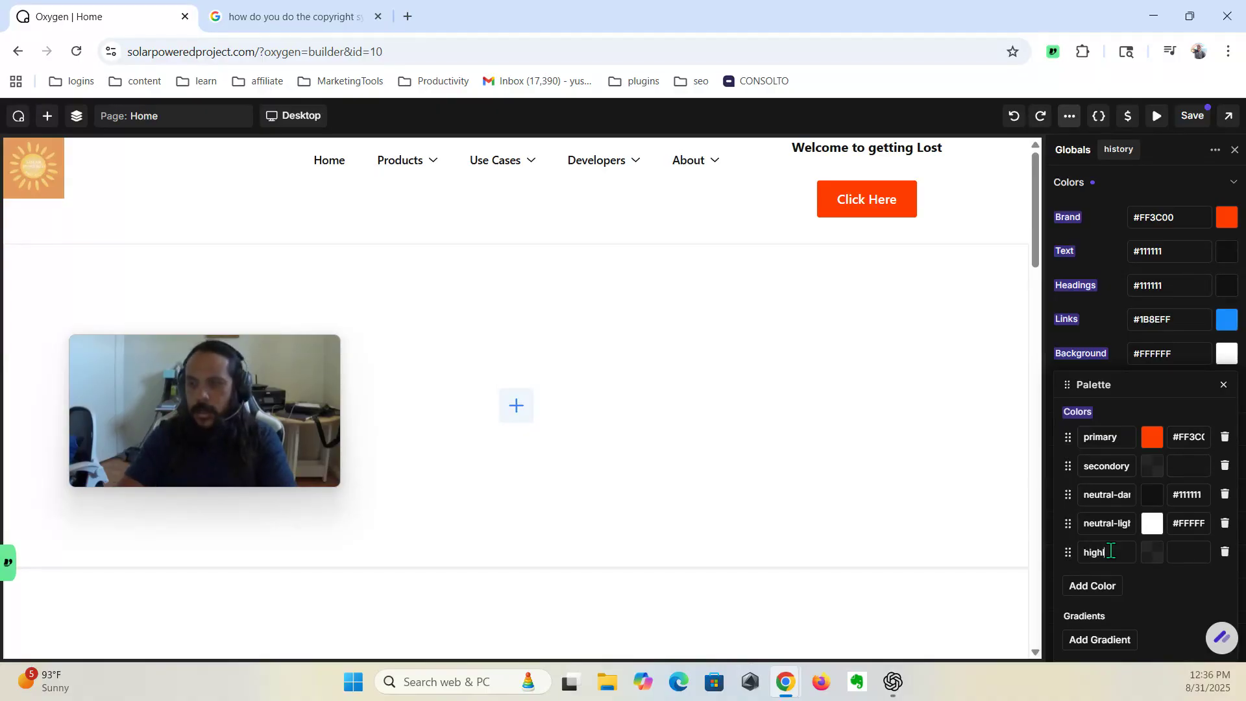
type("ight")
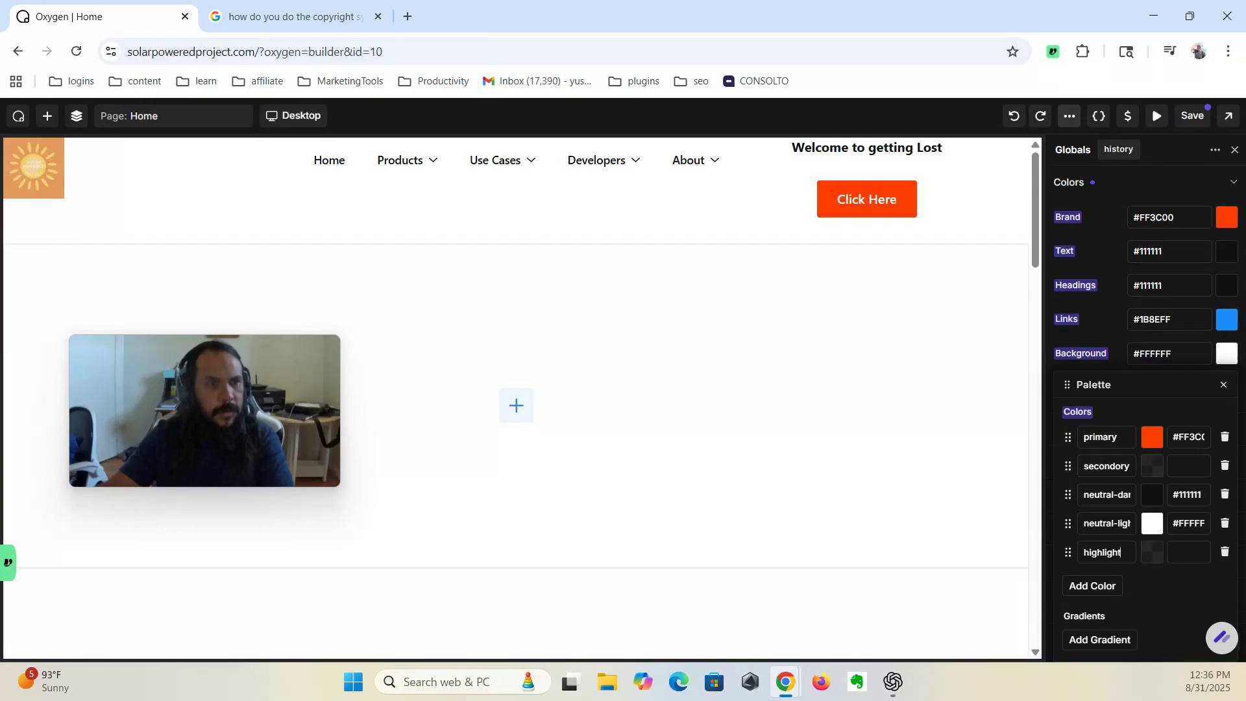
key("alt+Tab")
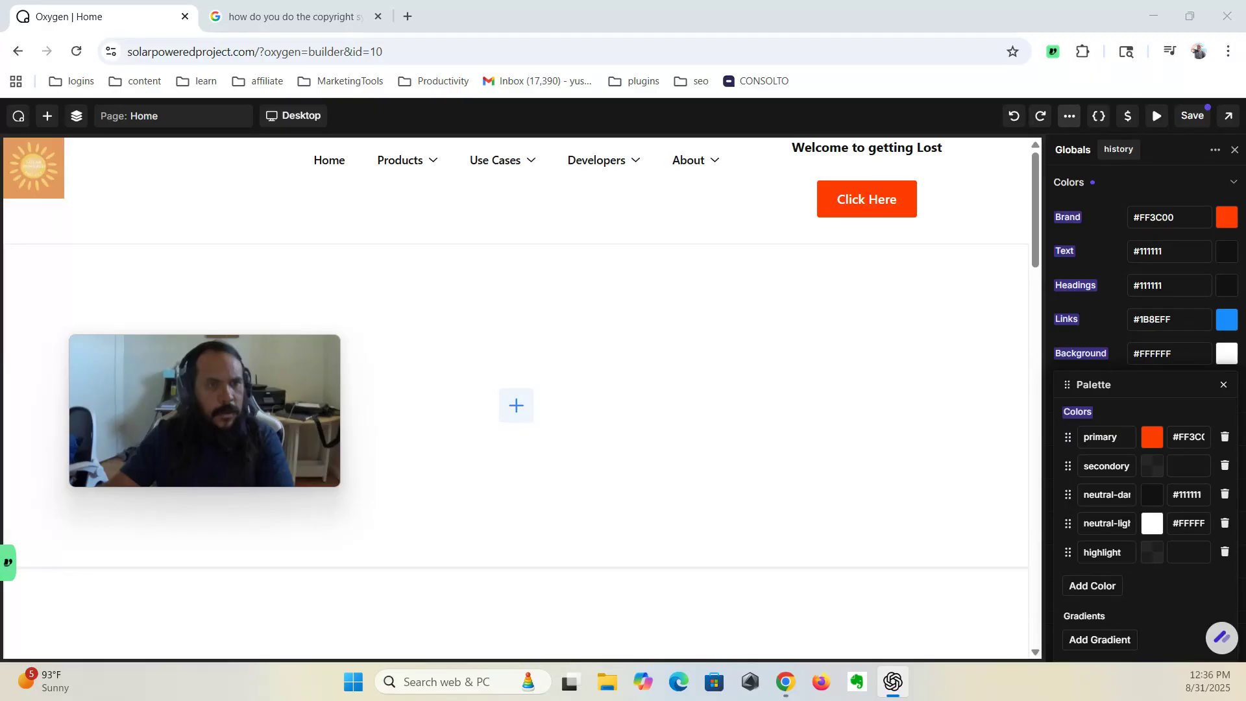
left_click(1194, 552)
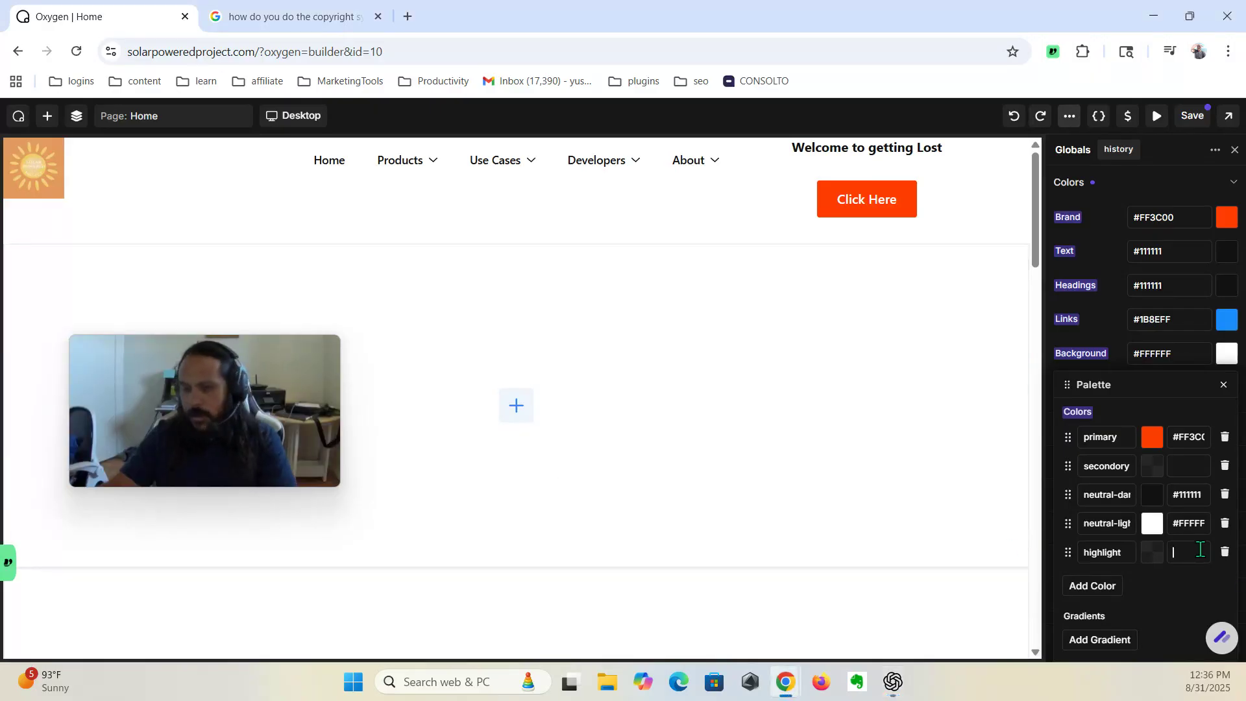
type("#1B8EFF")
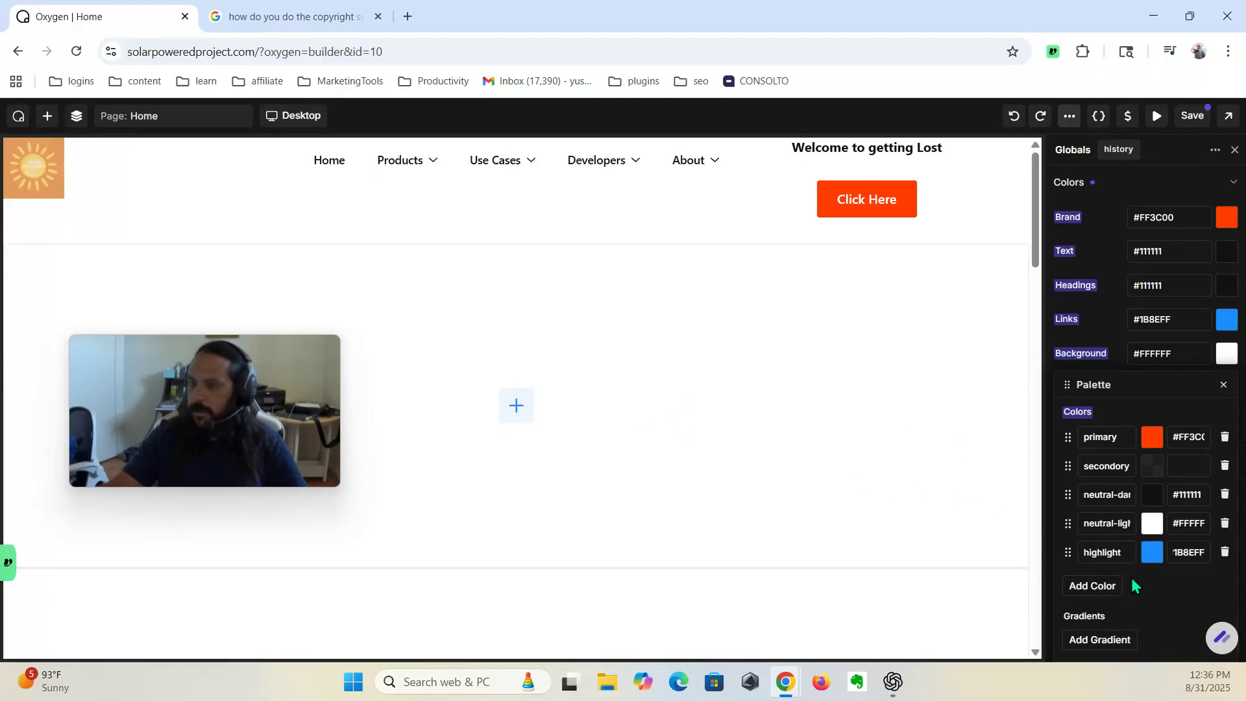
Step: Set the background of the global primary button style to the primary palette color
left_click(1224, 185)
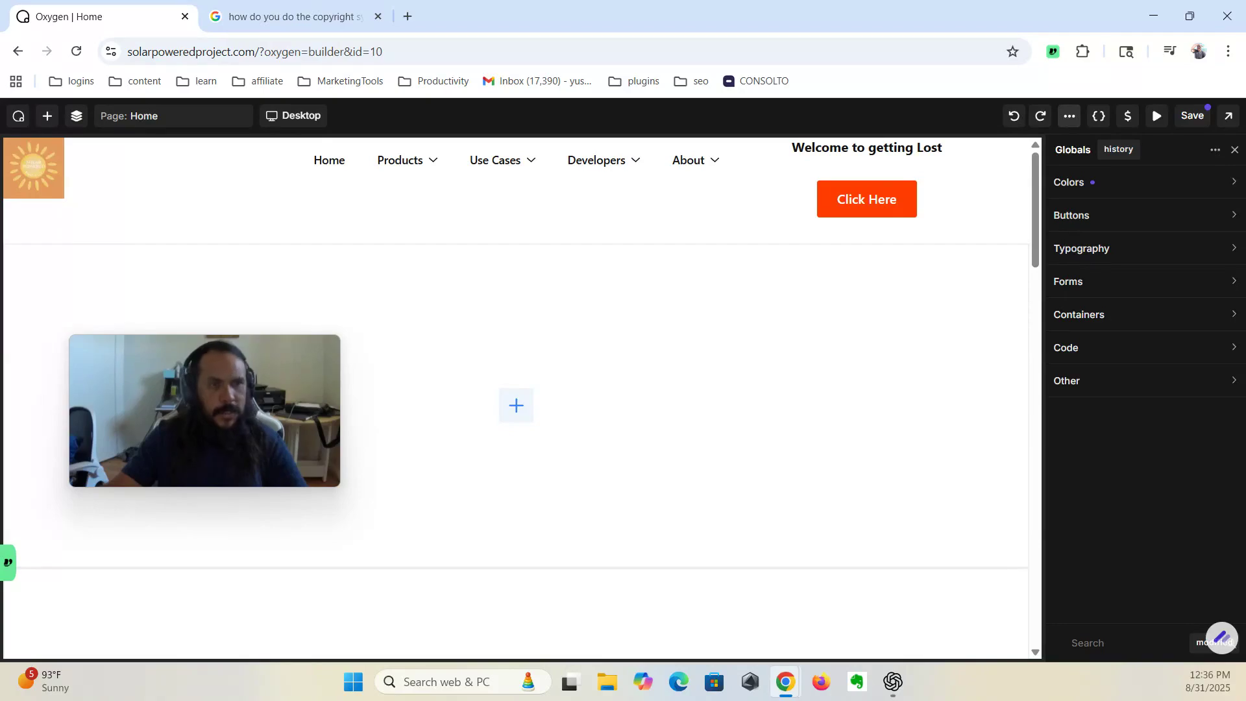
left_click(1099, 222)
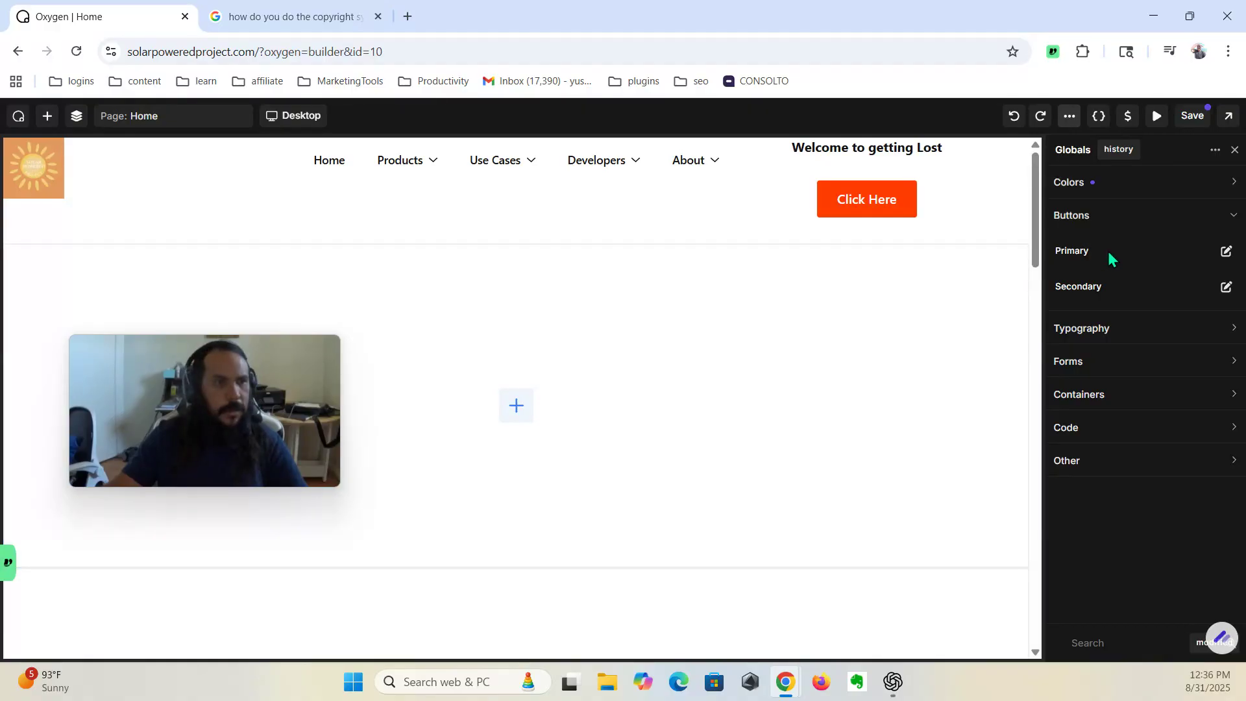
left_click(1223, 253)
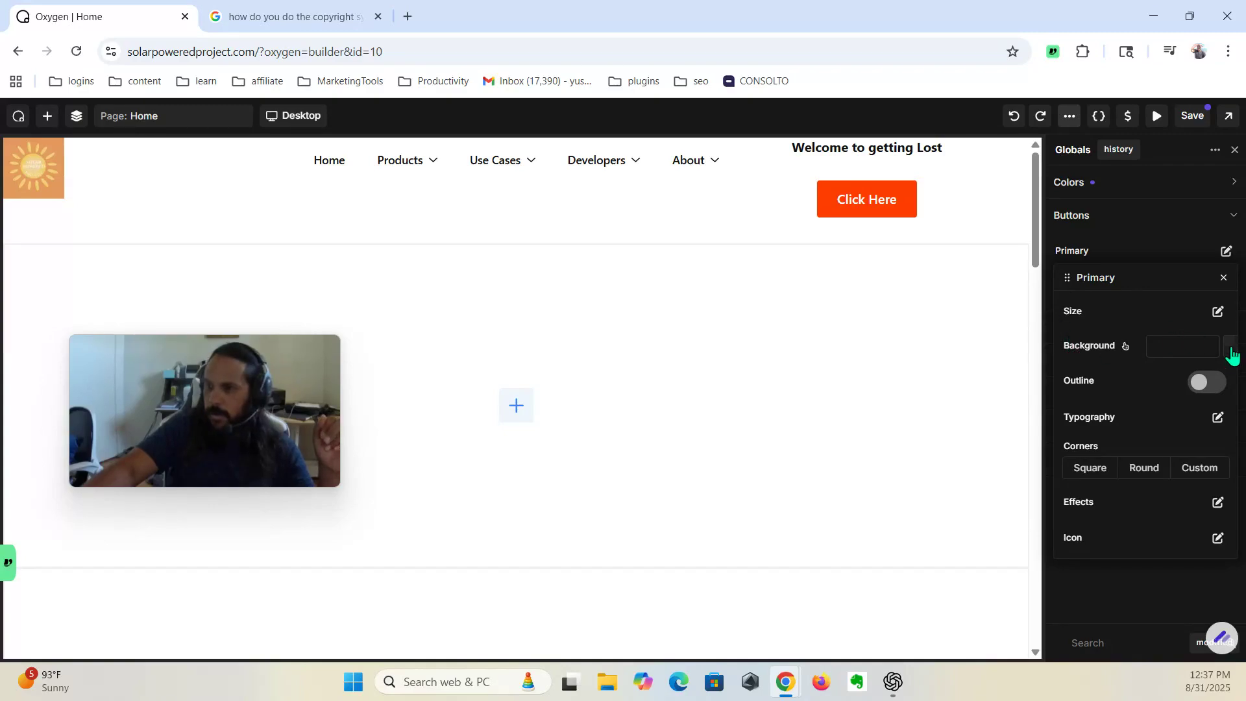
left_click(1191, 341)
left_click(1236, 351)
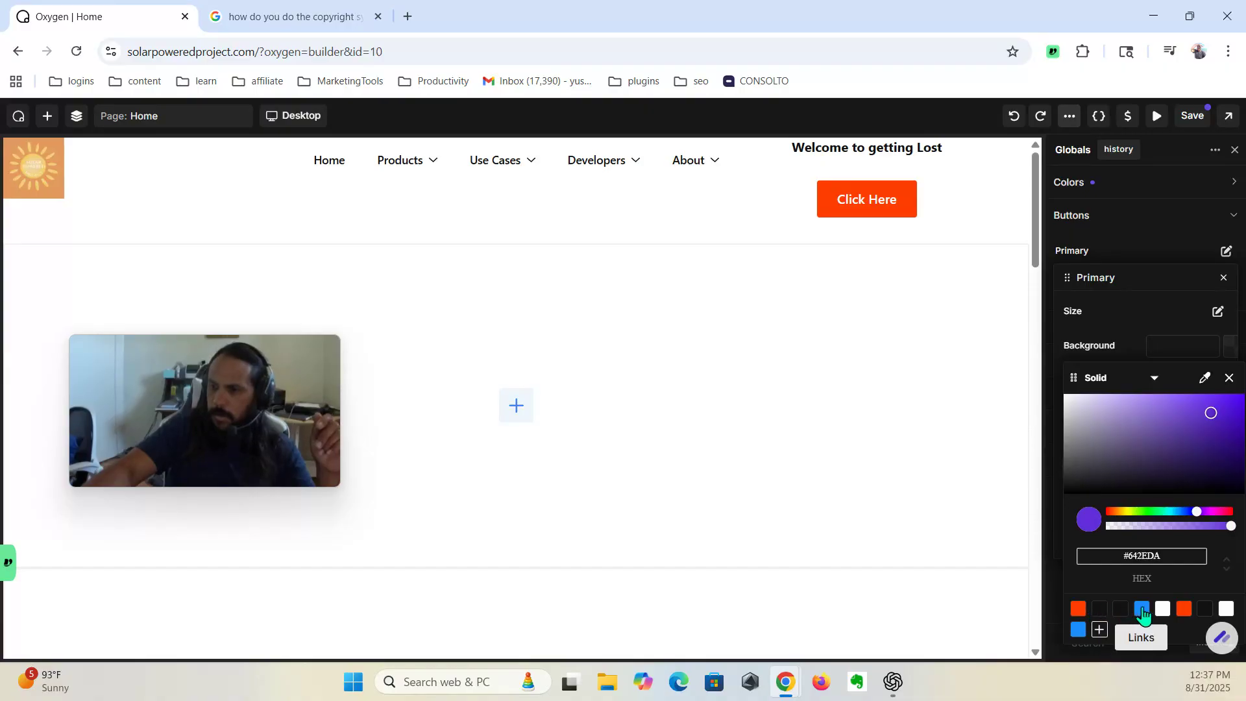
left_click(1183, 610)
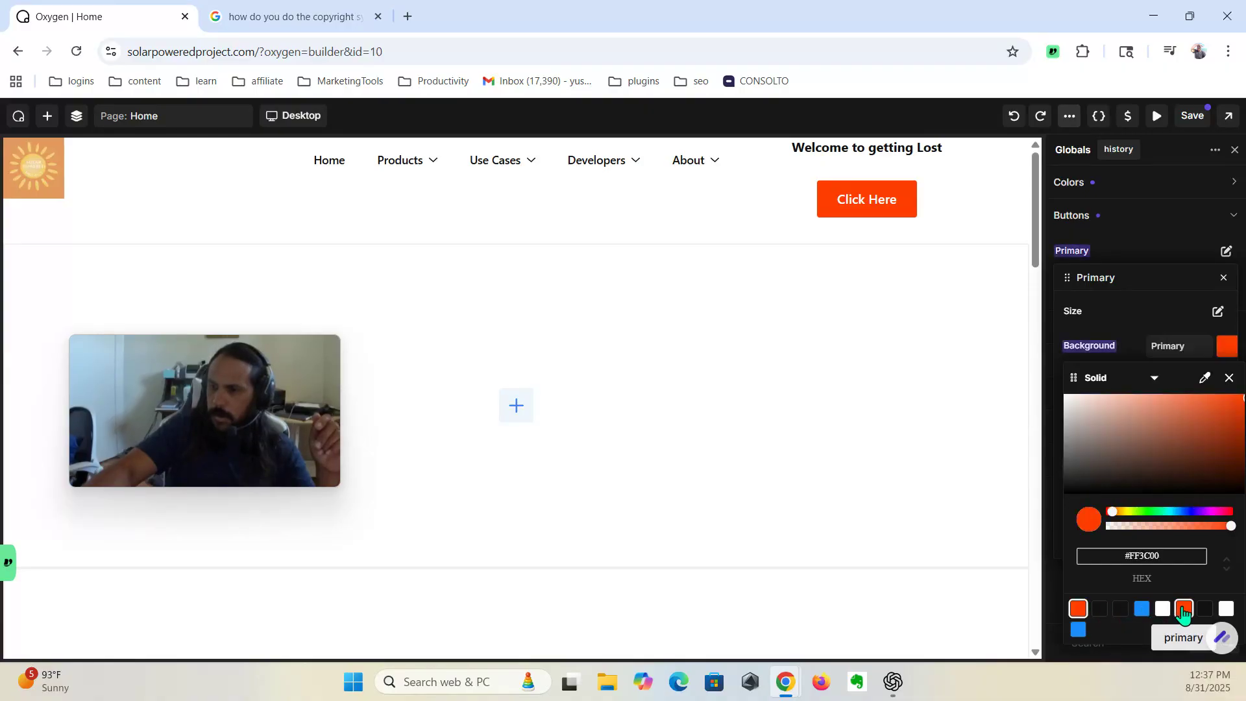
left_click(1139, 322)
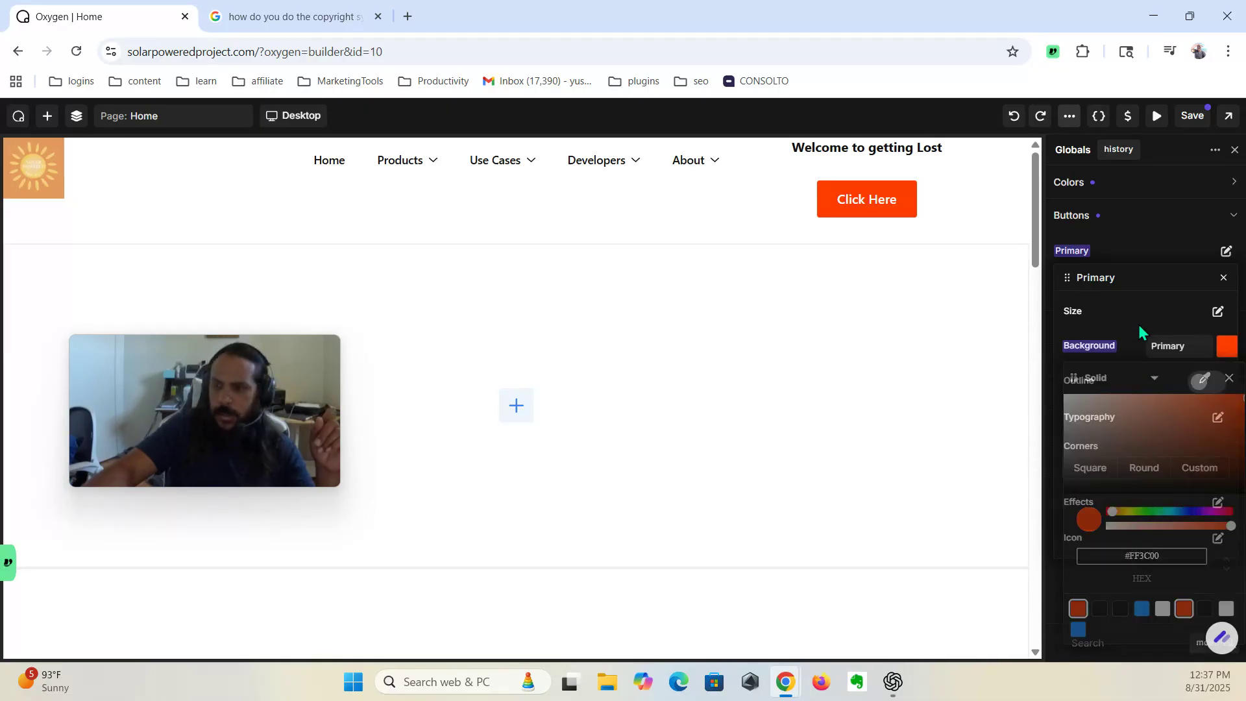
Step: Set the typography color of the global primary button style to #FFFFFF
left_click(1217, 420)
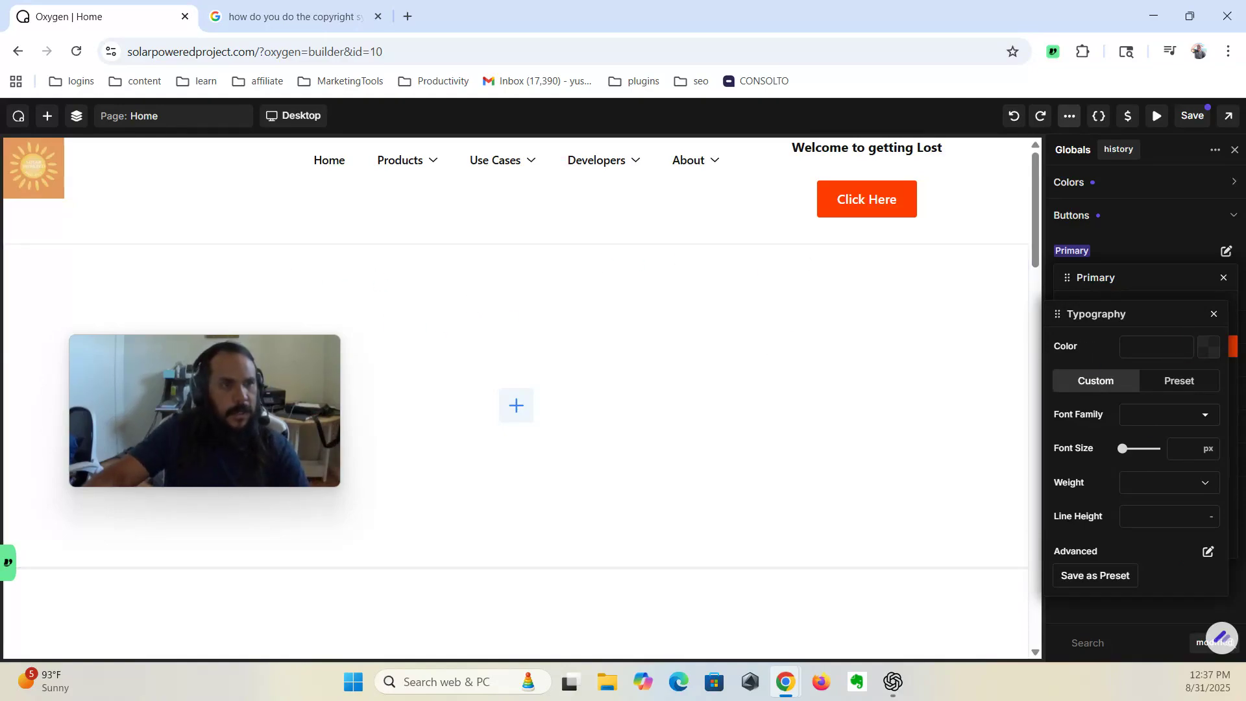
key("alt+Tab")
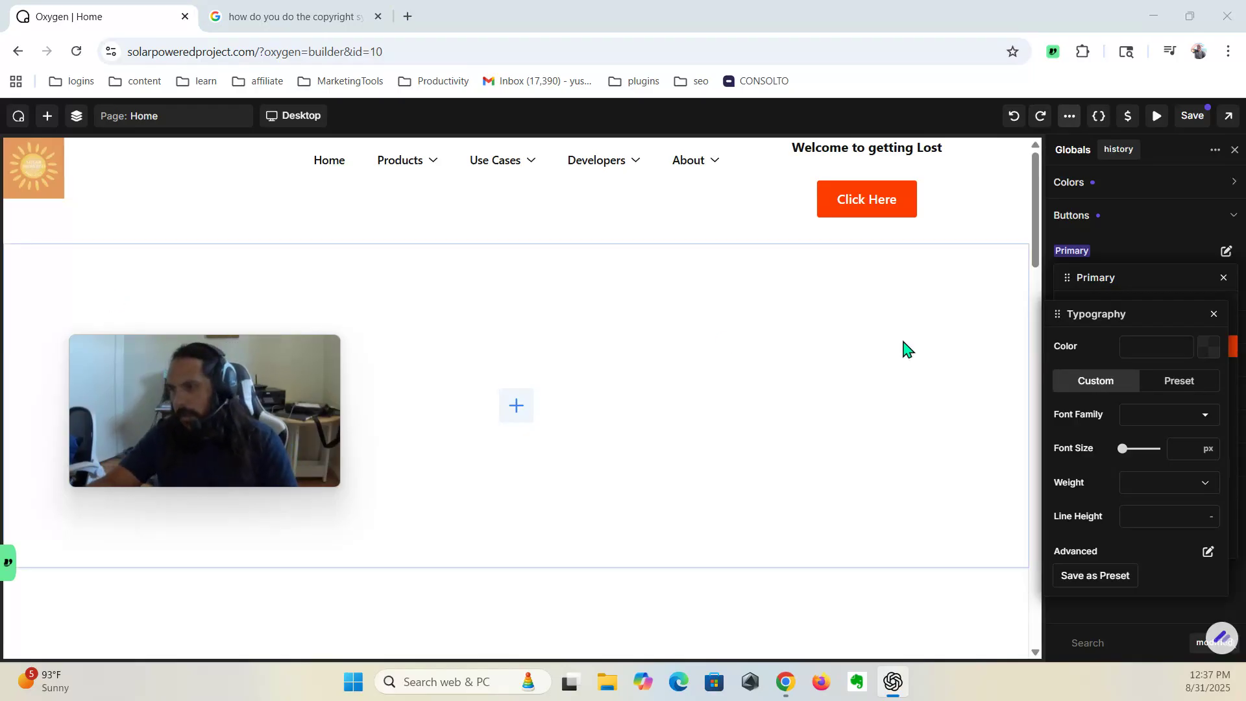
left_click(1143, 340)
type("#FFFFFF")
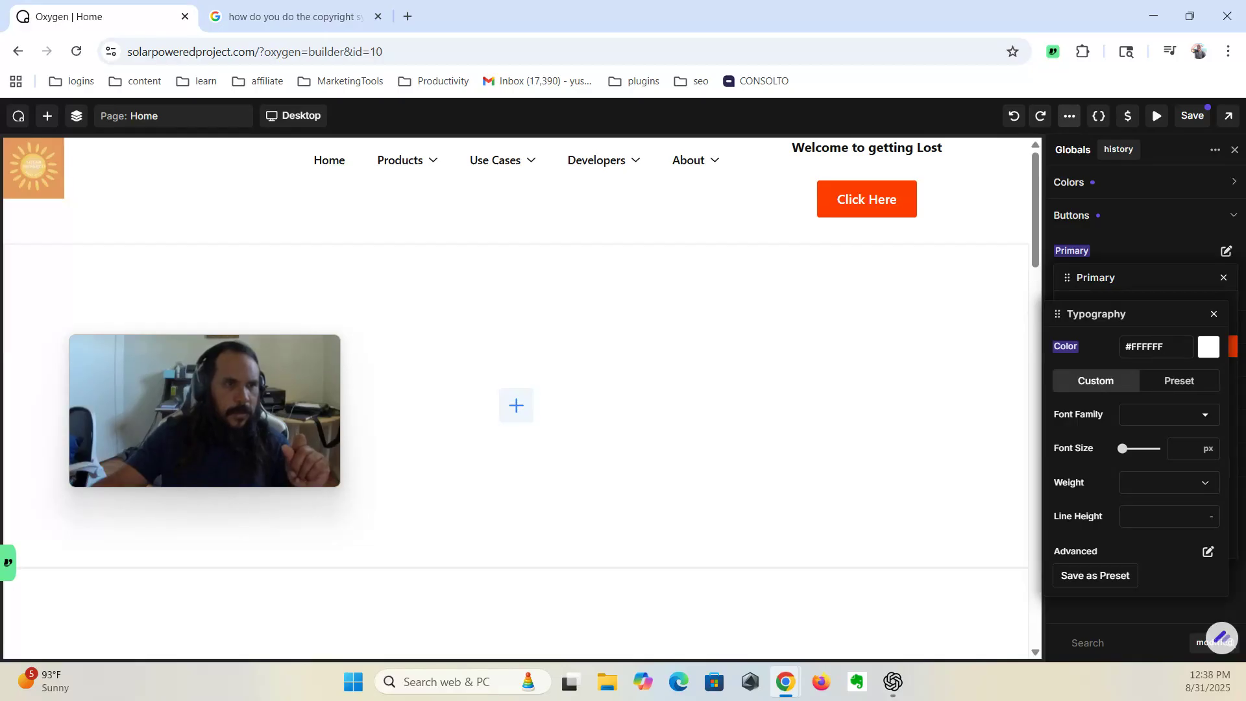
key("alt+Tab")
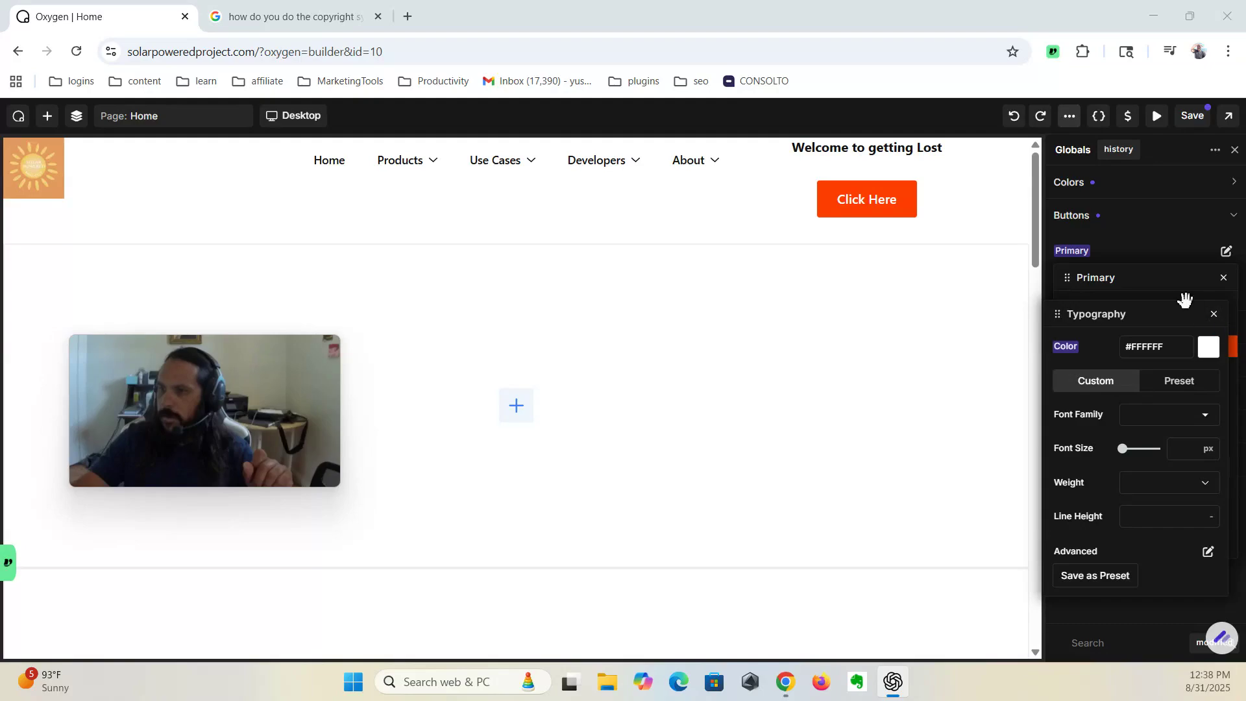
left_click(1214, 314)
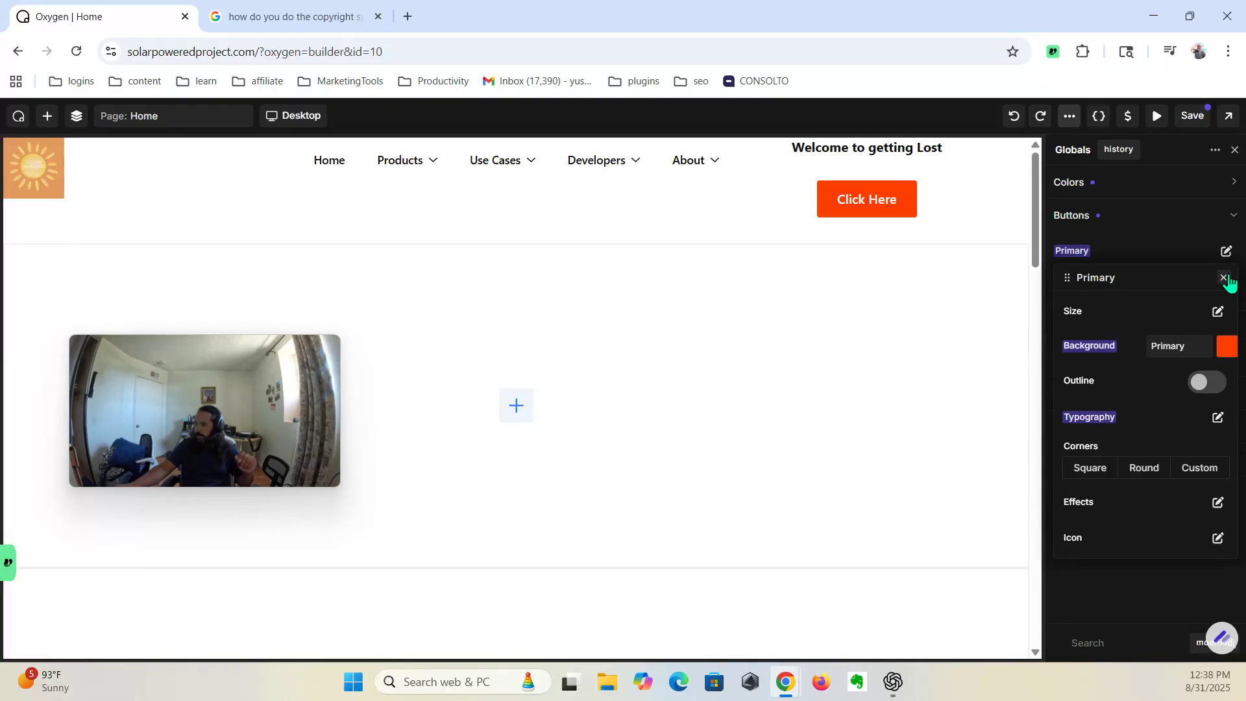
left_click(1217, 313)
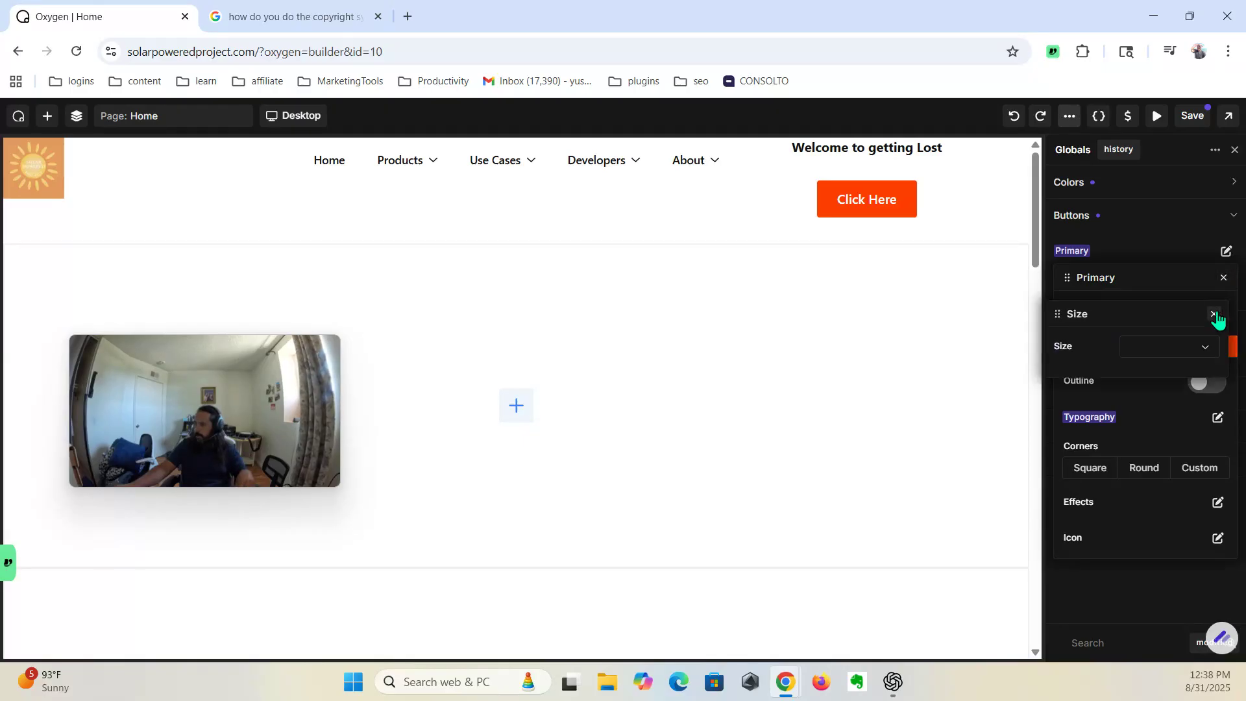
left_click(1205, 348)
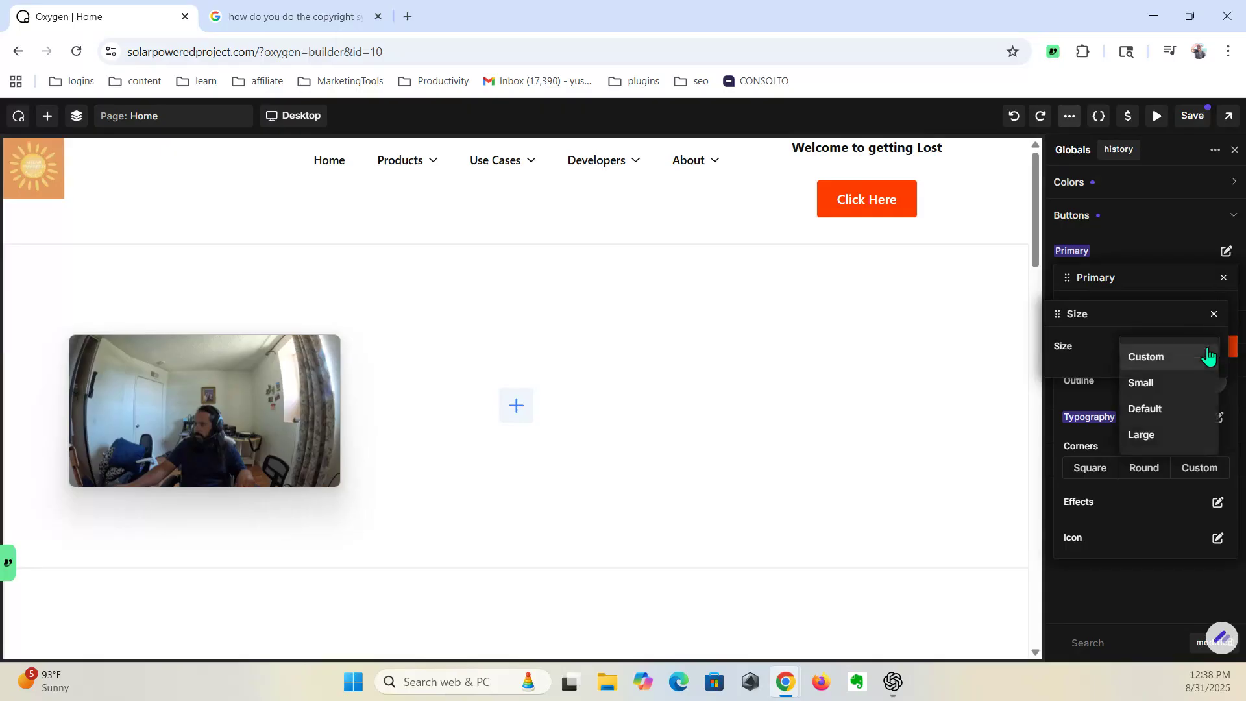
left_click(1214, 314)
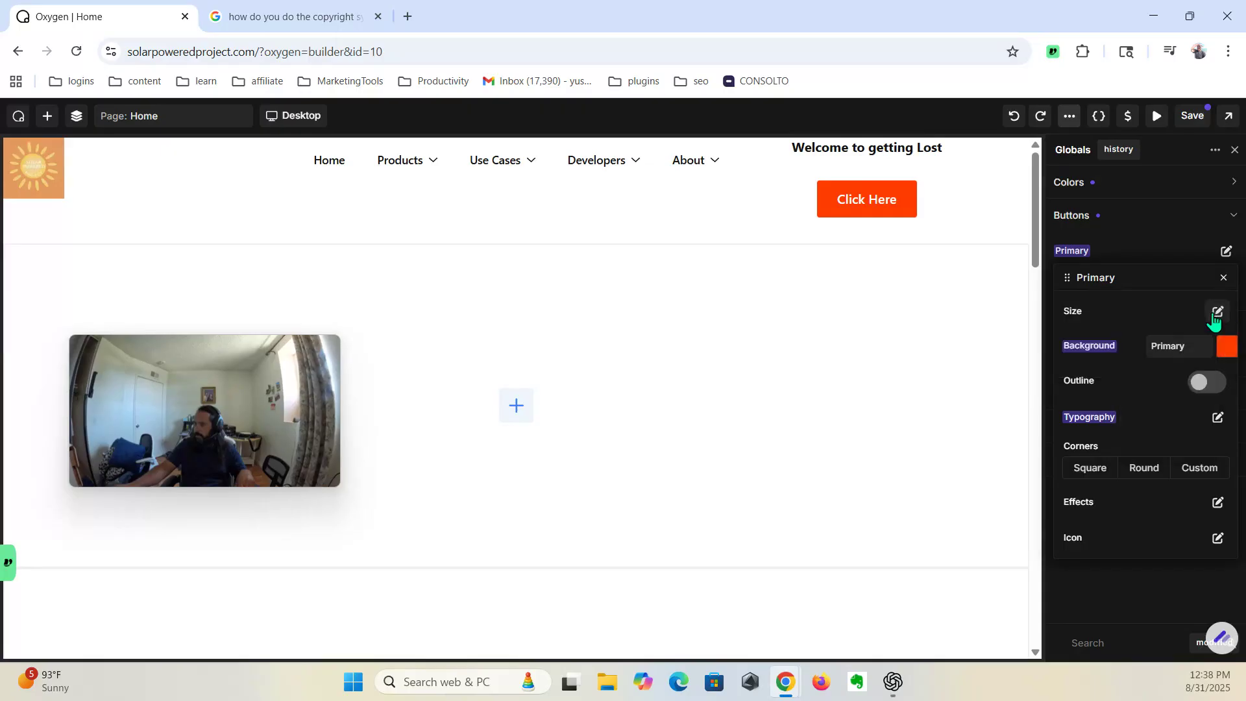
left_click(1224, 278)
left_click(1226, 253)
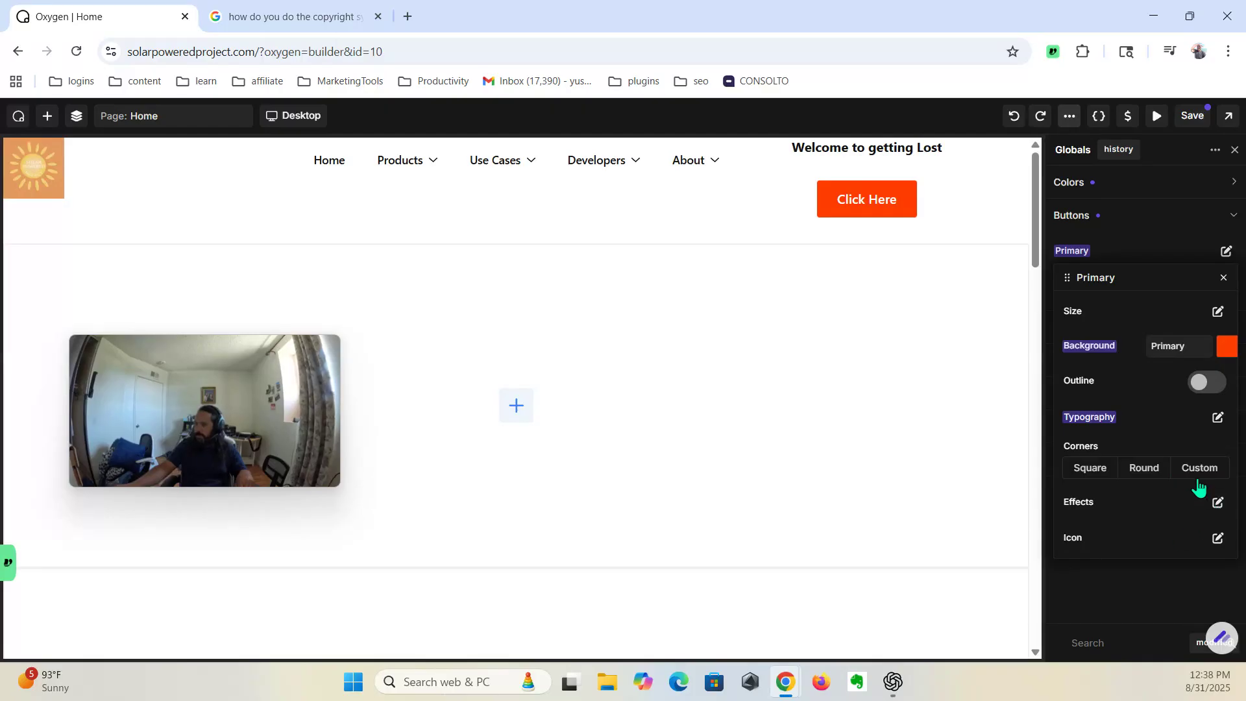
Step: Set the corners of the global primary button style to Round
left_click(1141, 479)
left_click(1141, 479)
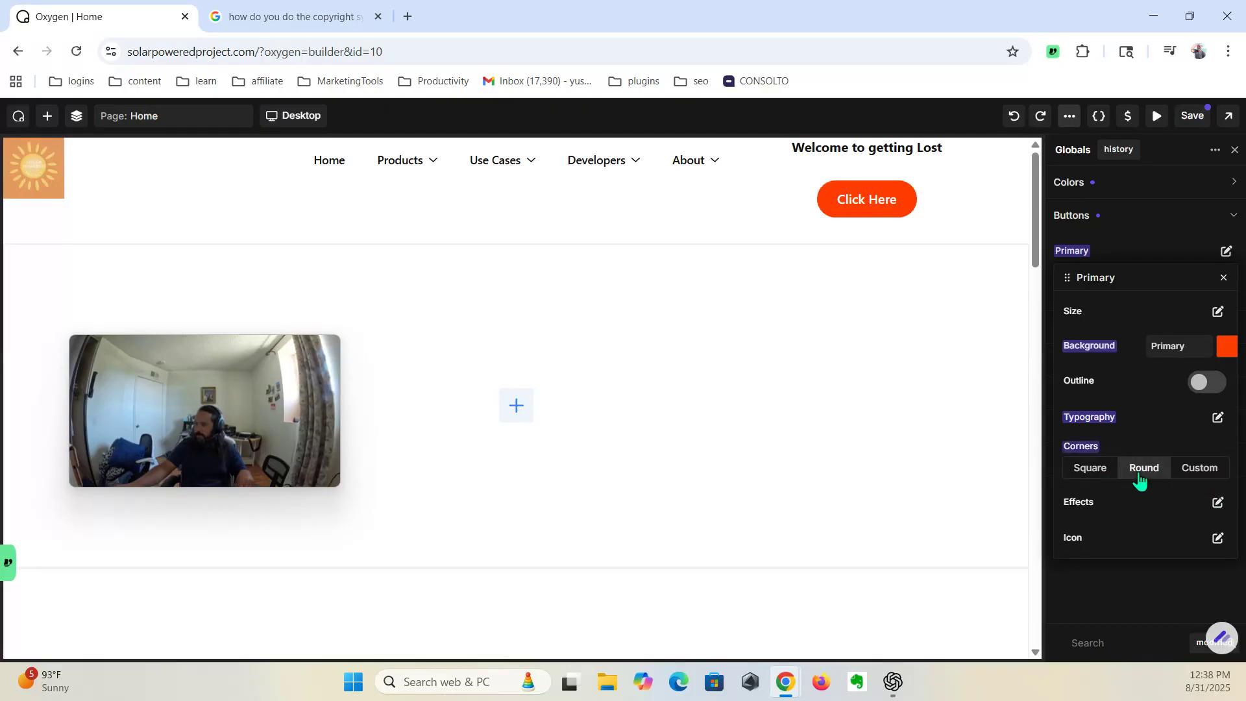
left_click(1079, 475)
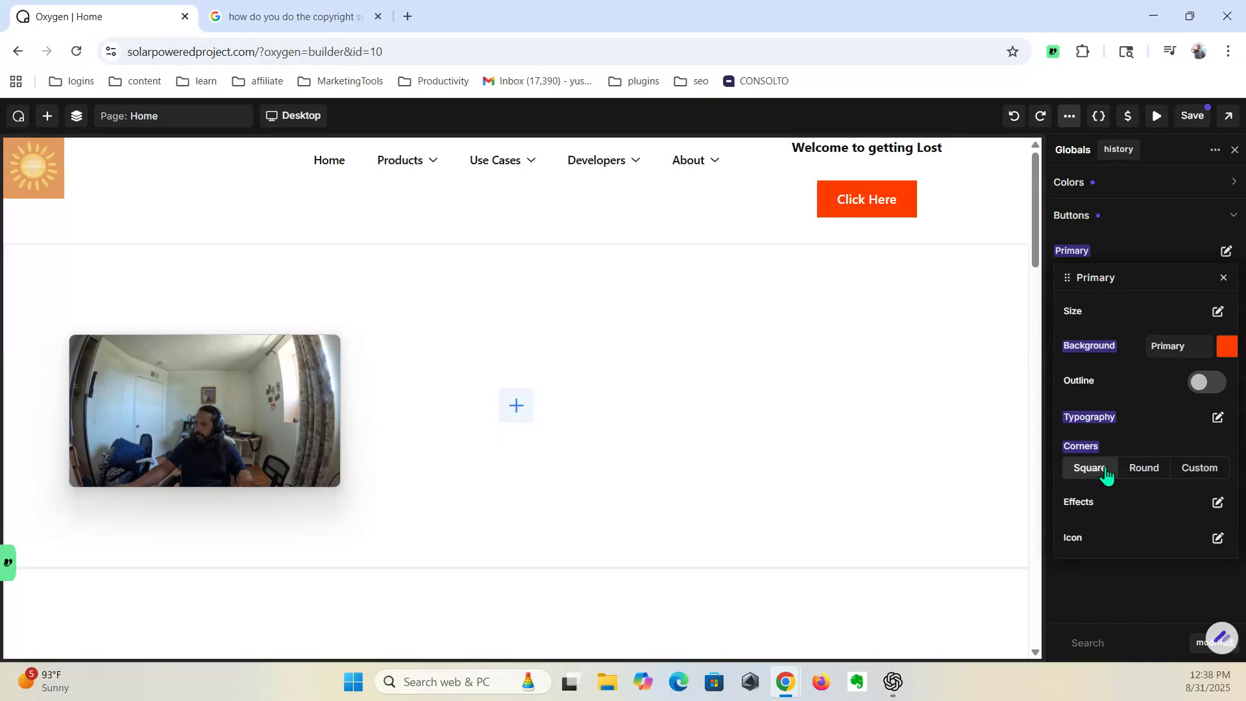
left_click(1146, 478)
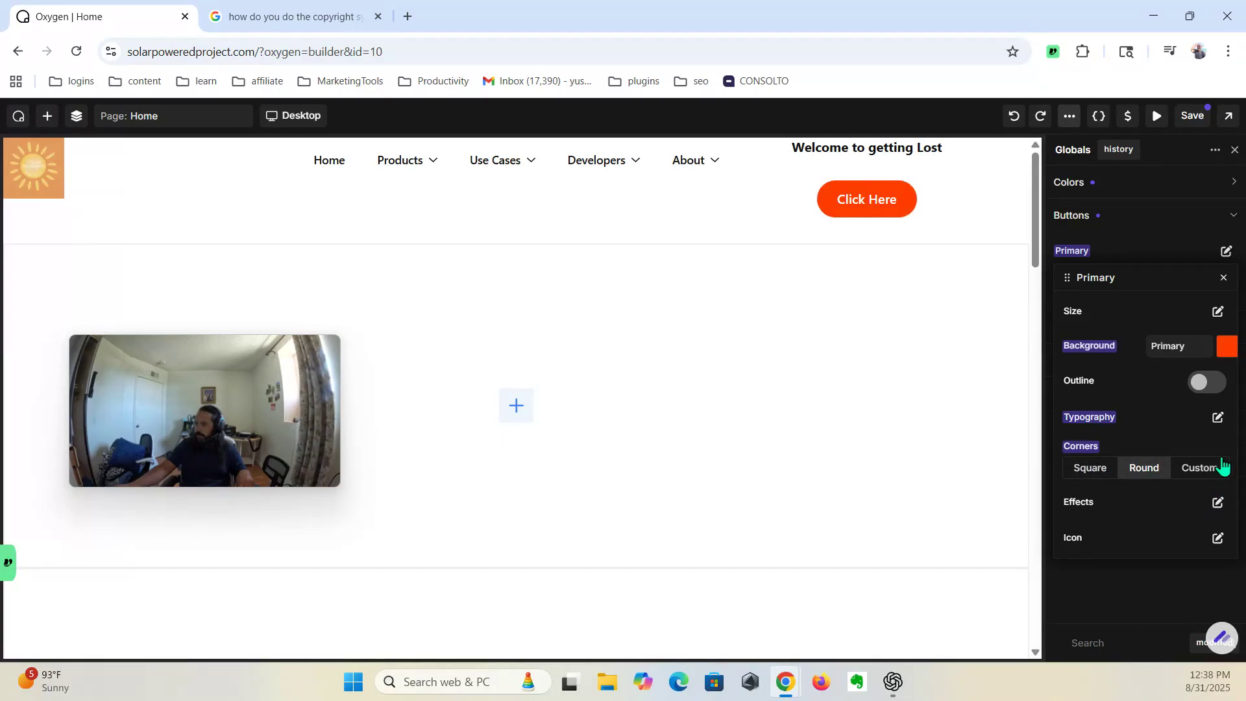
left_click(1218, 419)
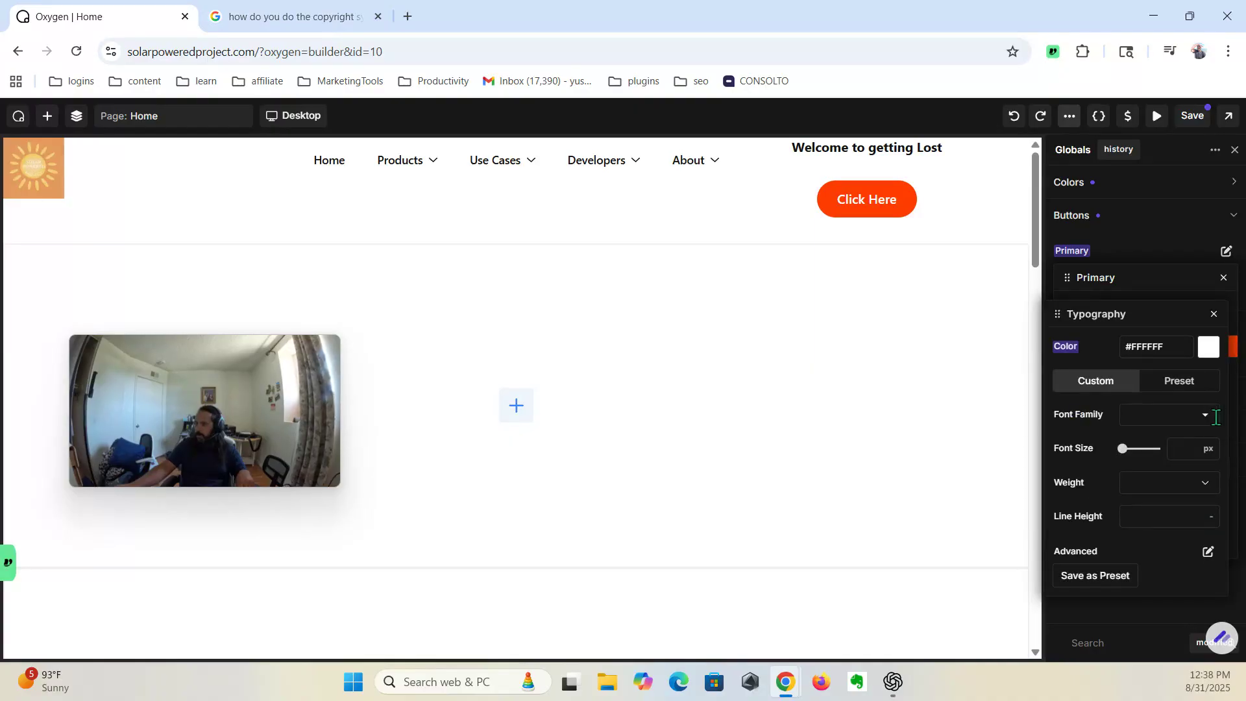
left_click(1206, 550)
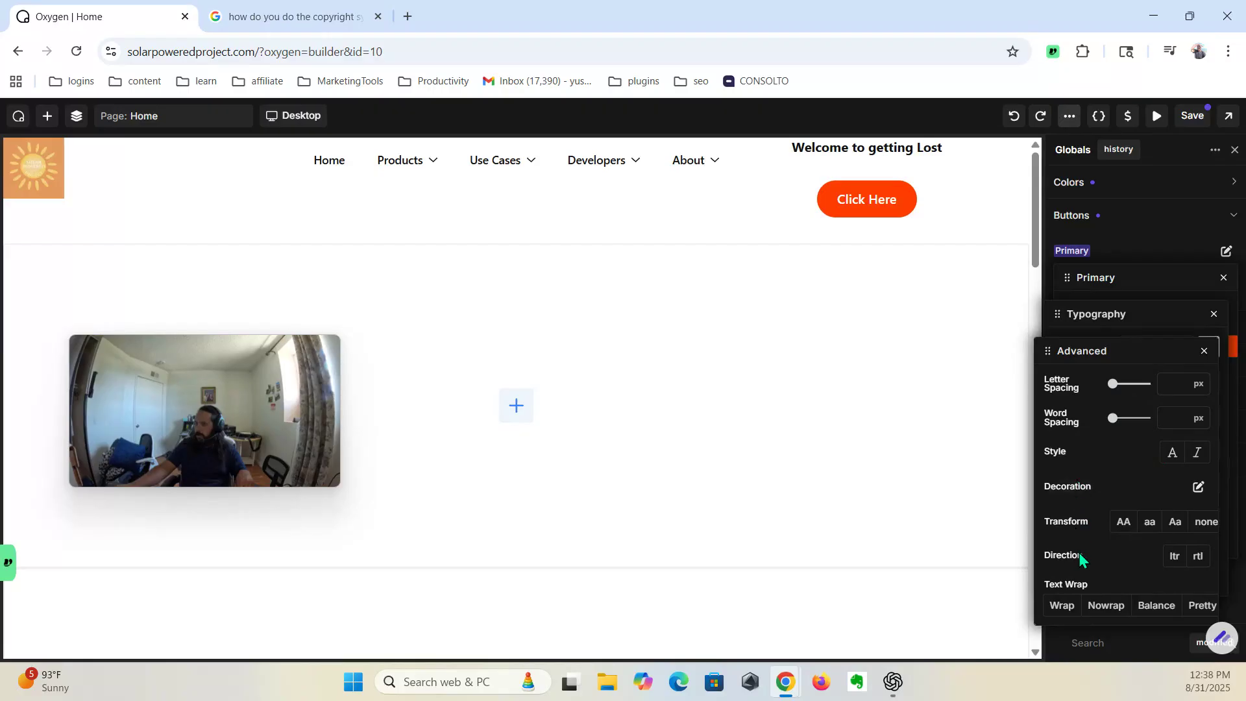
left_click(1205, 351)
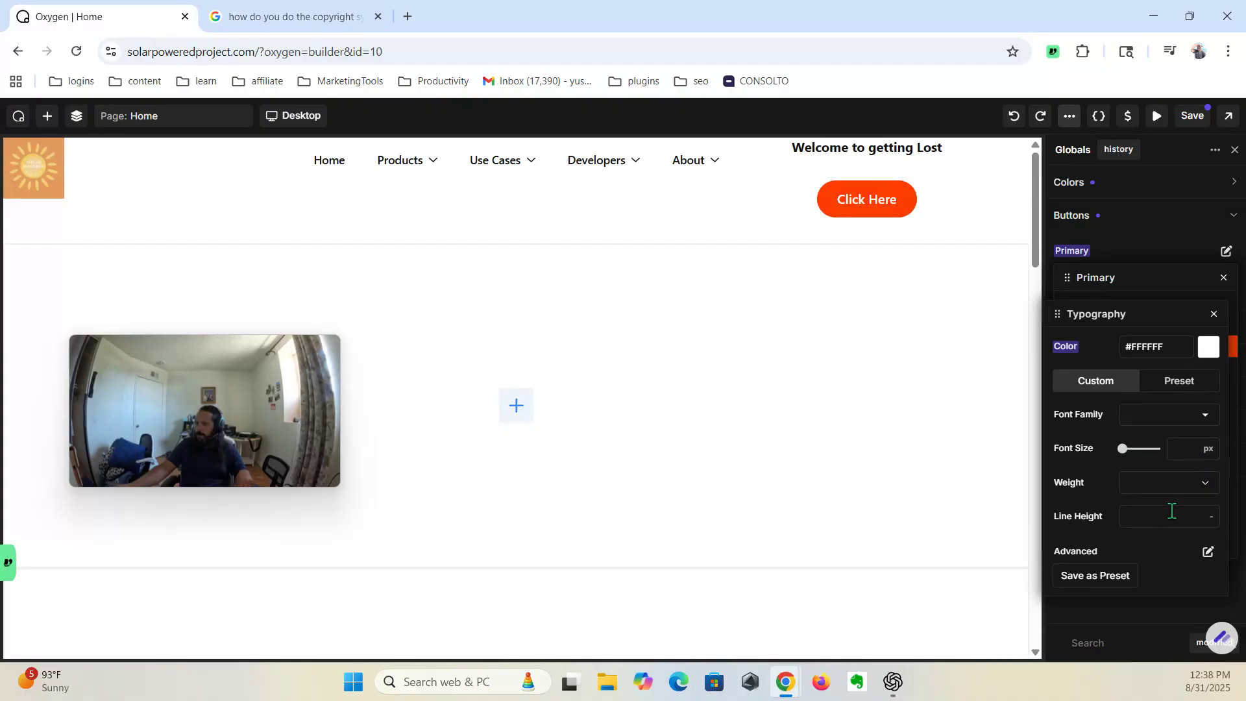
left_click(1215, 315)
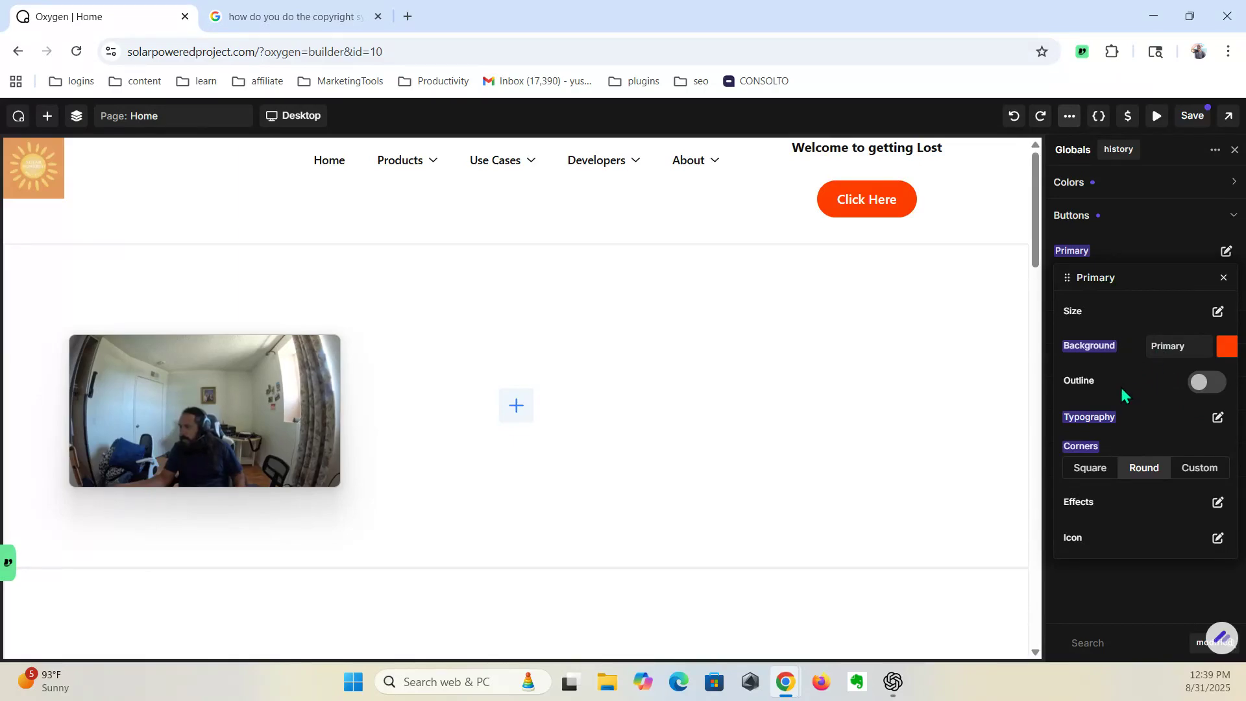
Step: Enable the outline of the global primary button style and color it with the neutral-dark palette color
left_click(1207, 384)
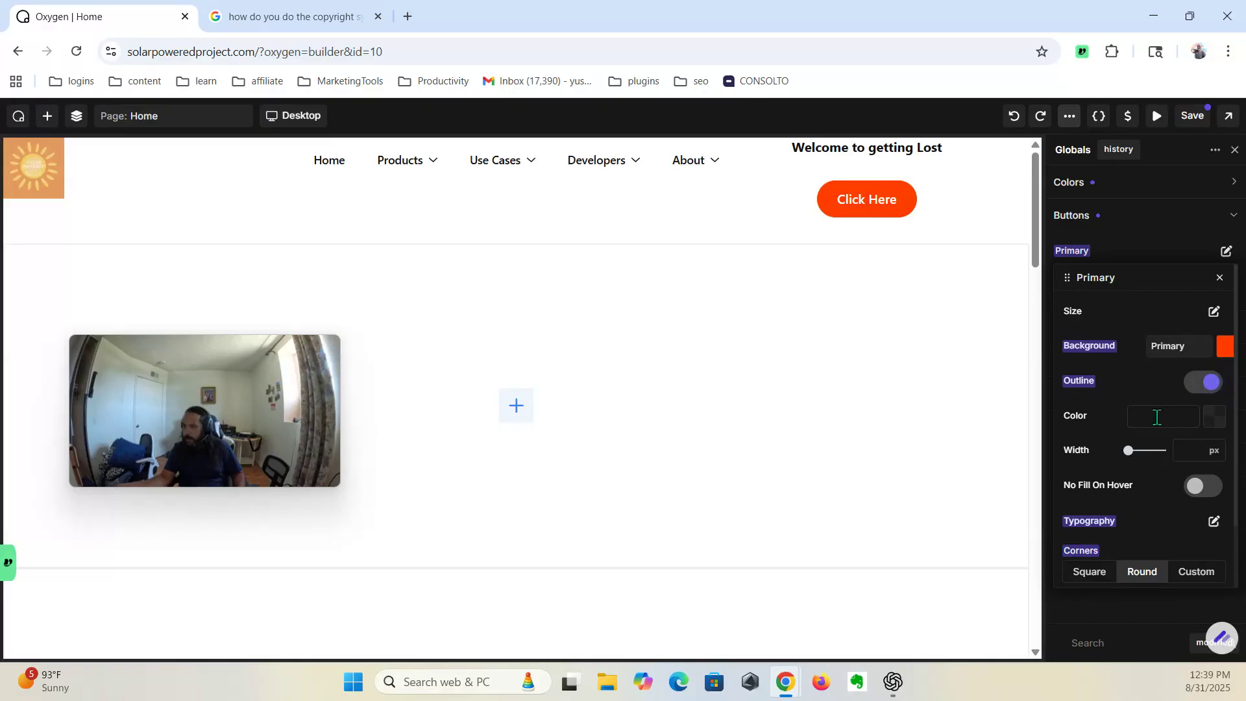
left_click(1212, 422)
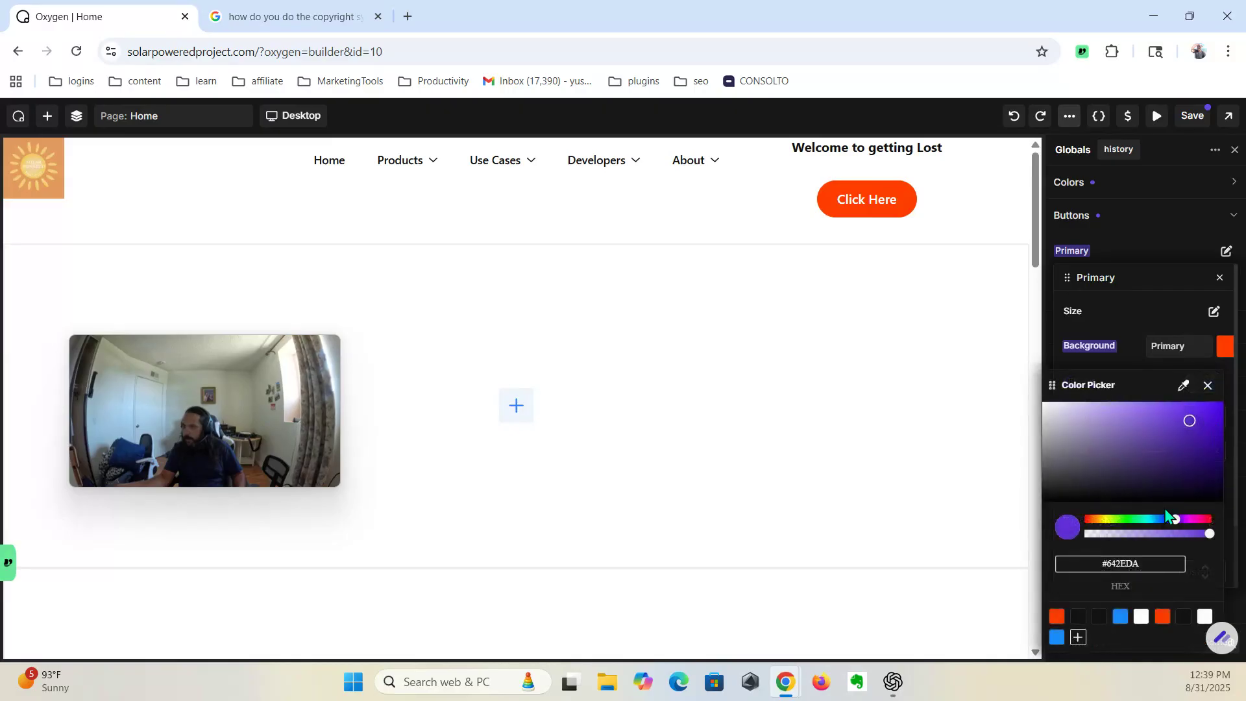
left_click(1122, 617)
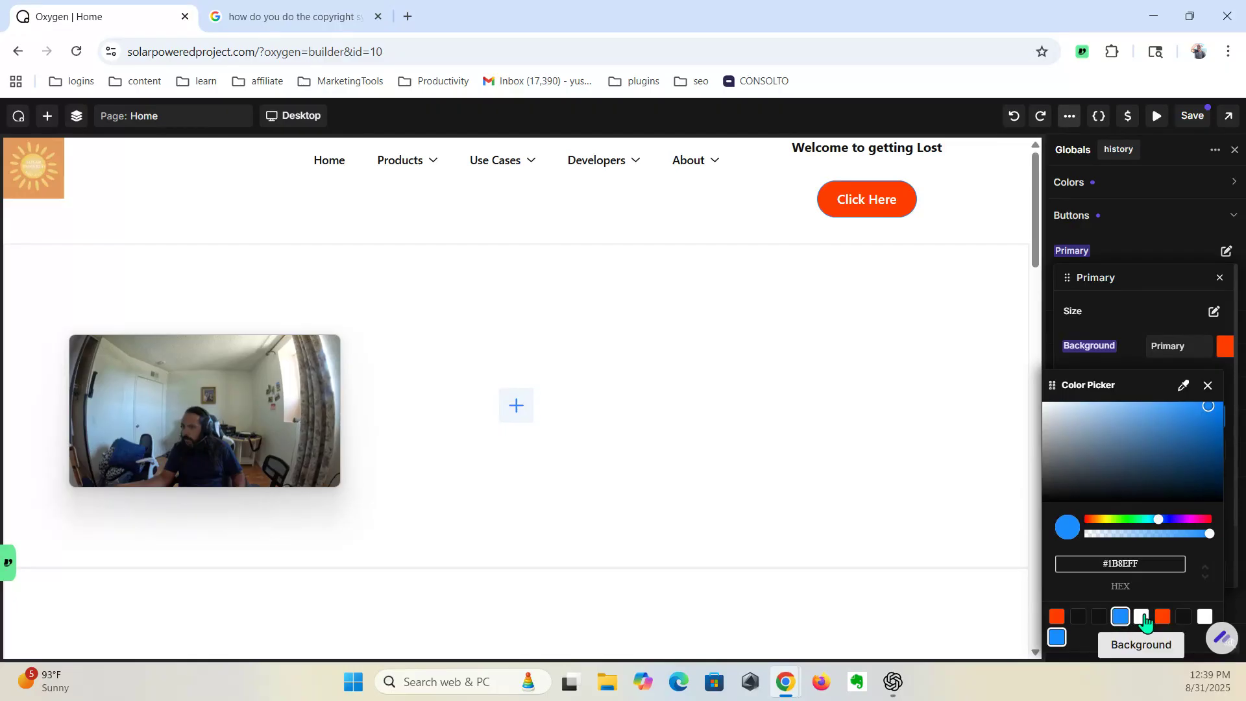
left_click(1184, 617)
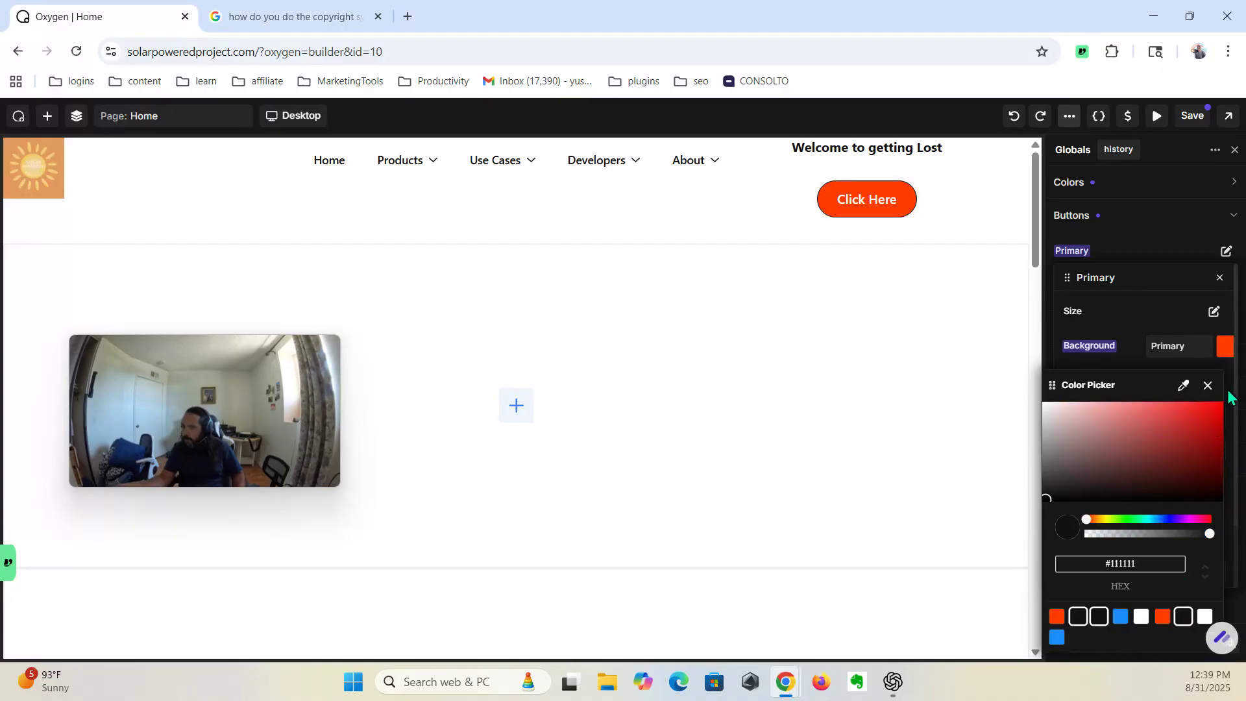
left_click(1208, 386)
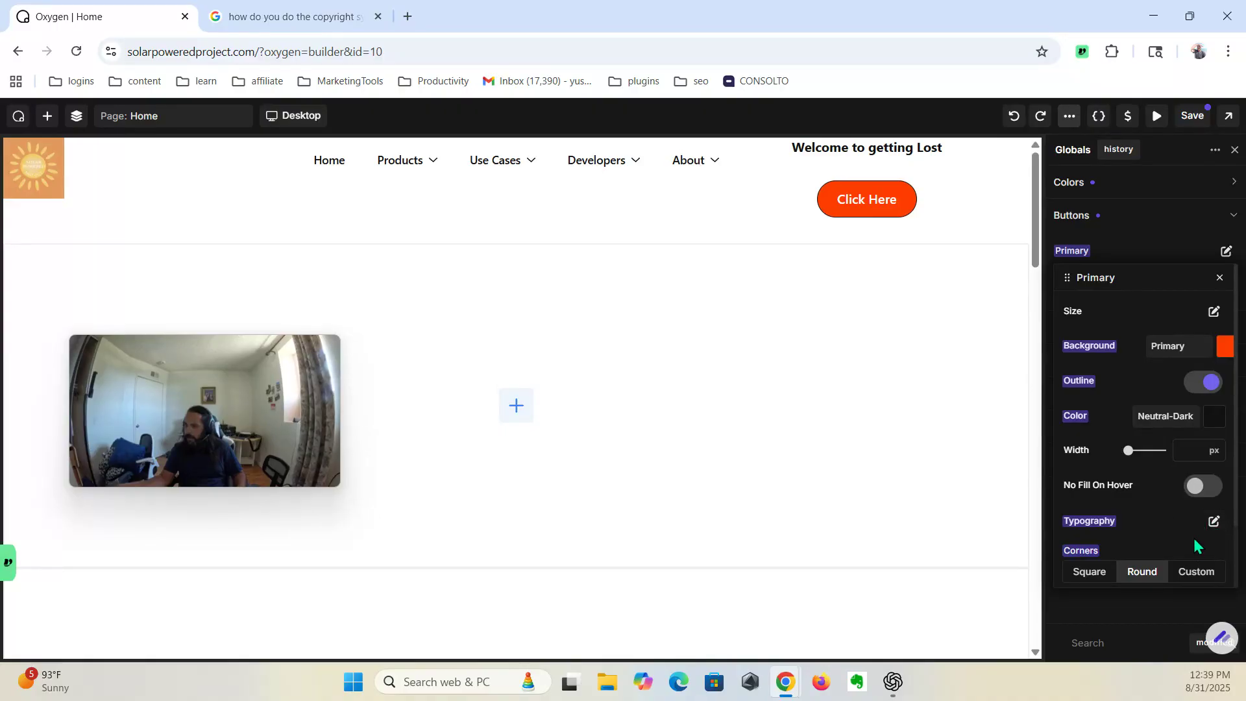
Step: Add the "1" icon from the icon library to the global primary button style
scroll(1112, 555, "down", 2)
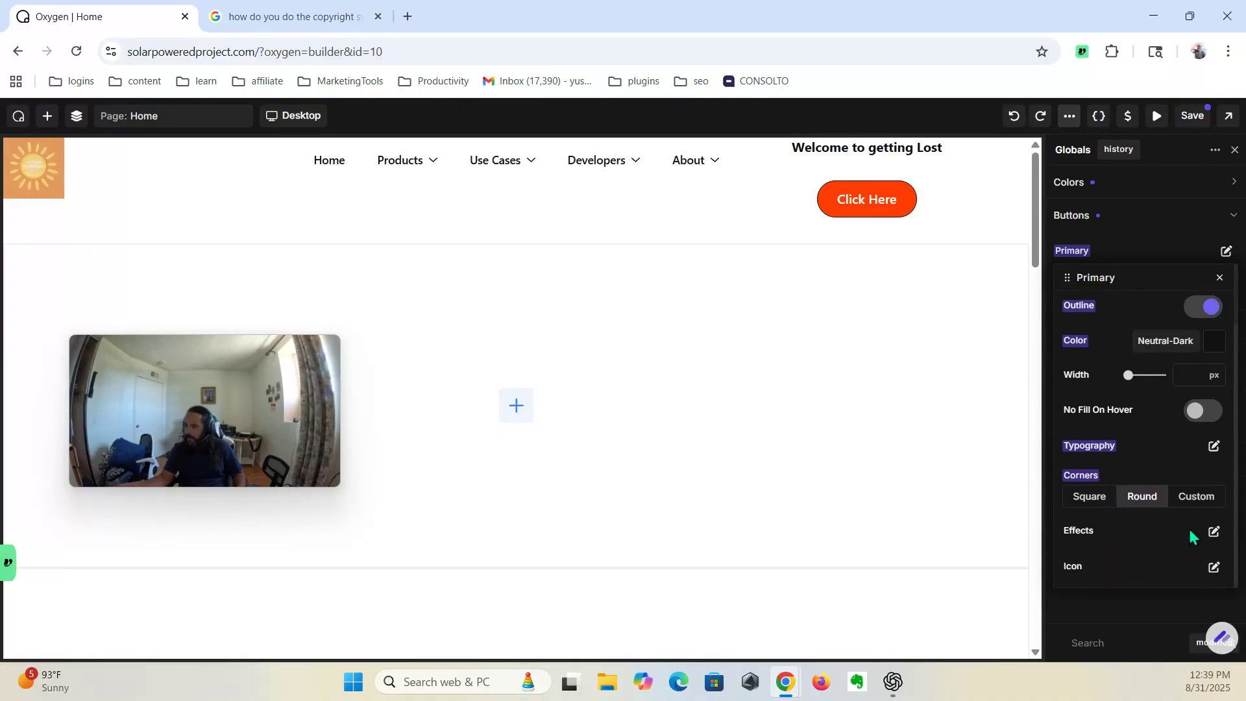
left_click(1215, 532)
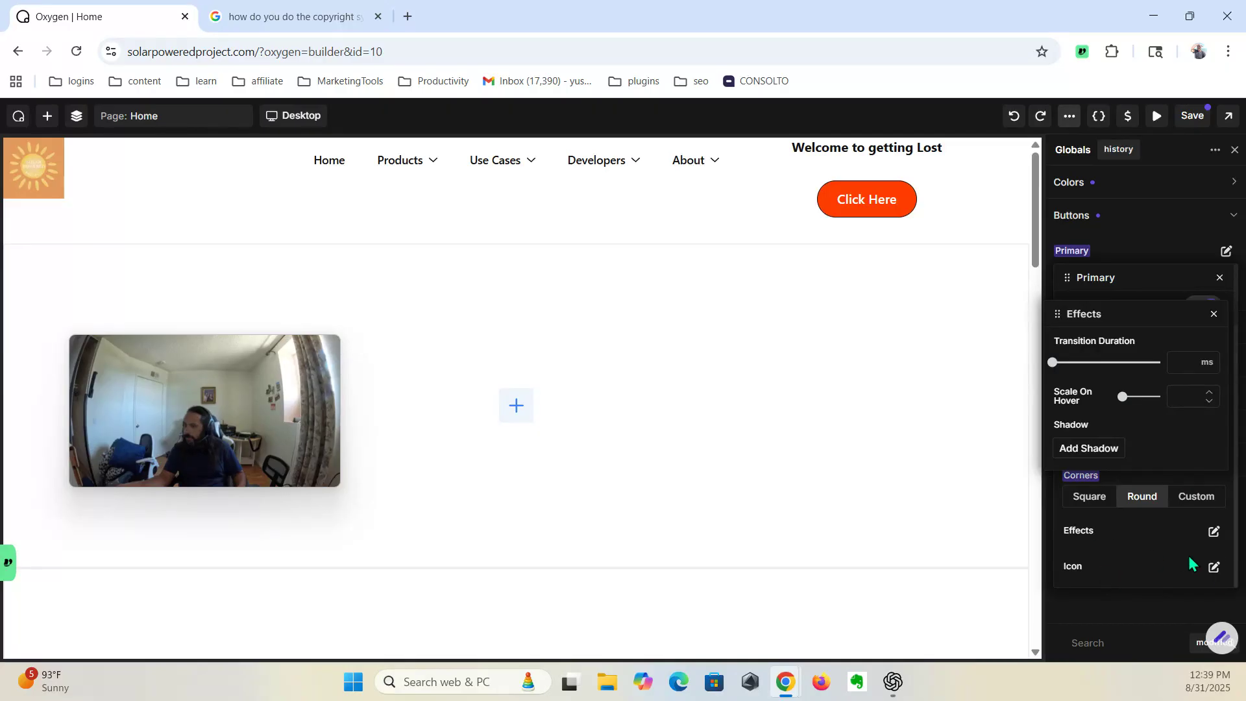
left_click(1219, 569)
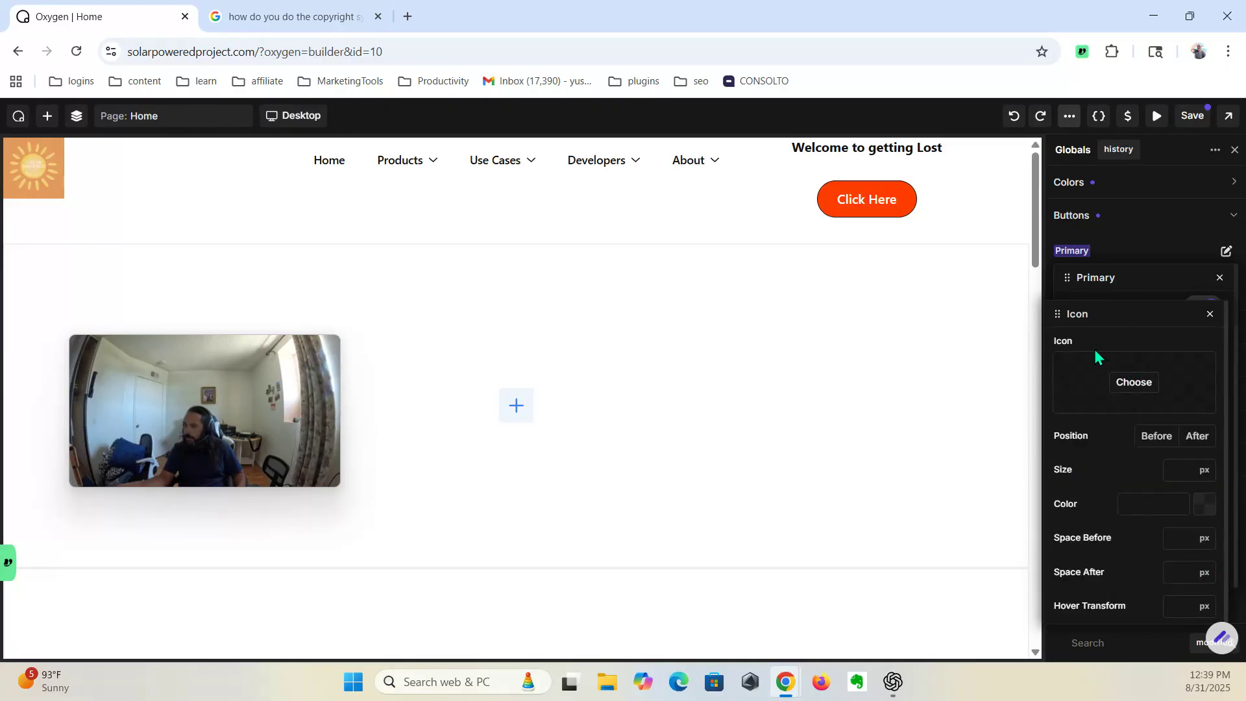
left_click(1146, 387)
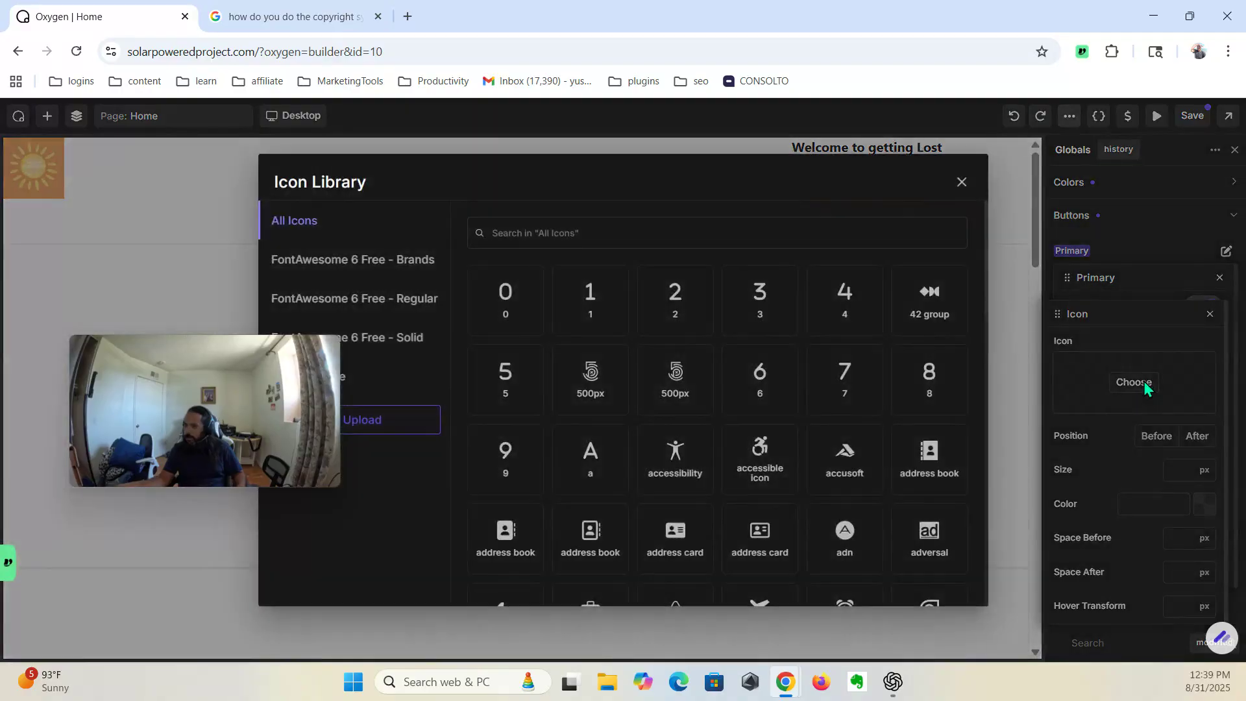
left_click(590, 305)
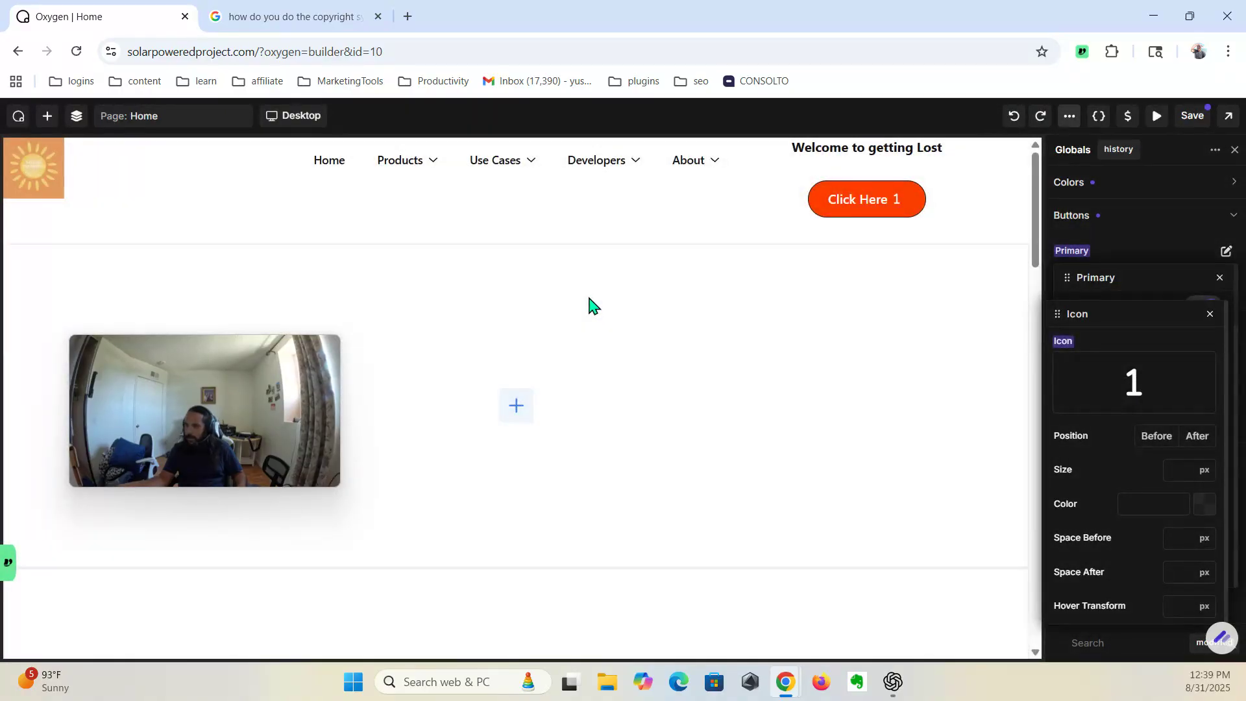
mouse_move(1113, 384)
left_click(1143, 389)
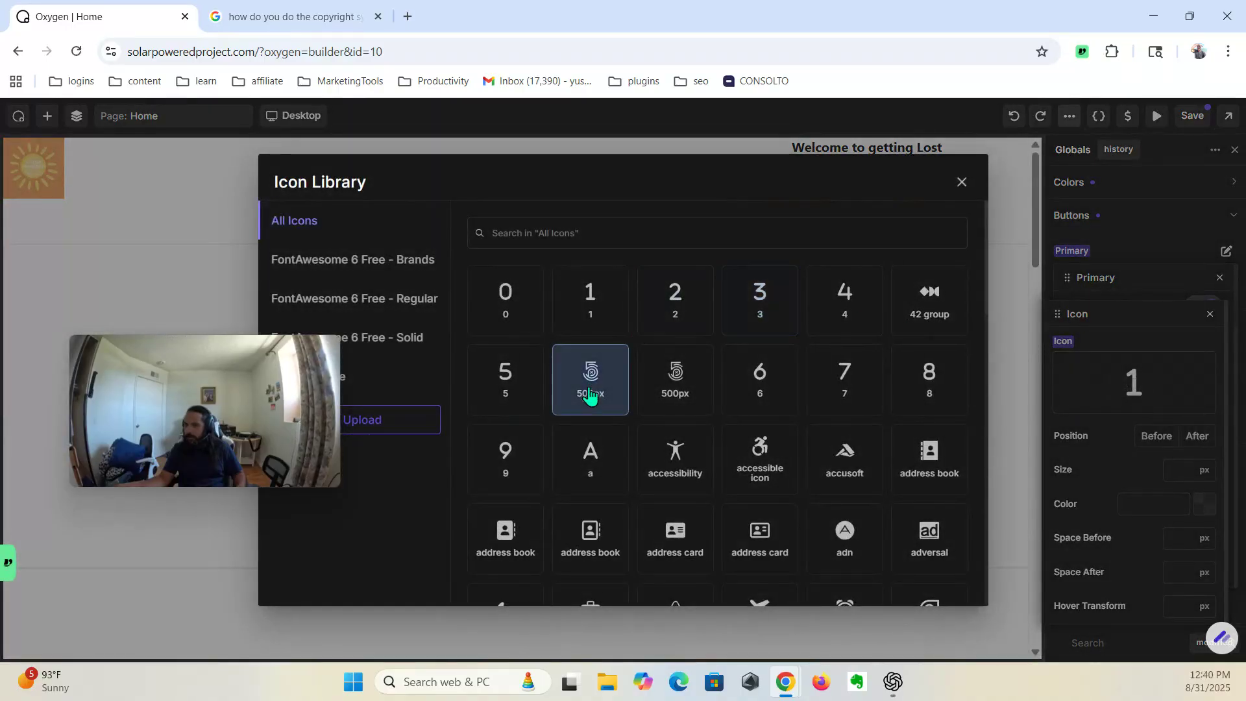
left_click_drag(248, 398, 144, 431)
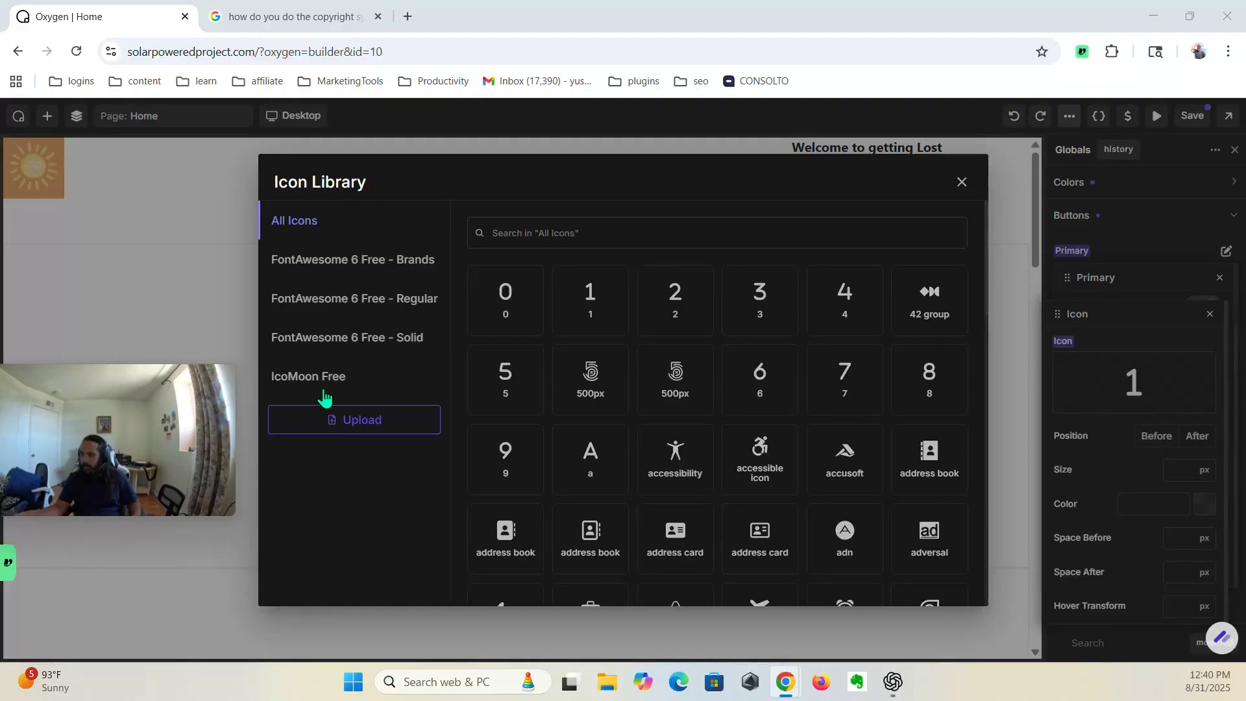
left_click(962, 182)
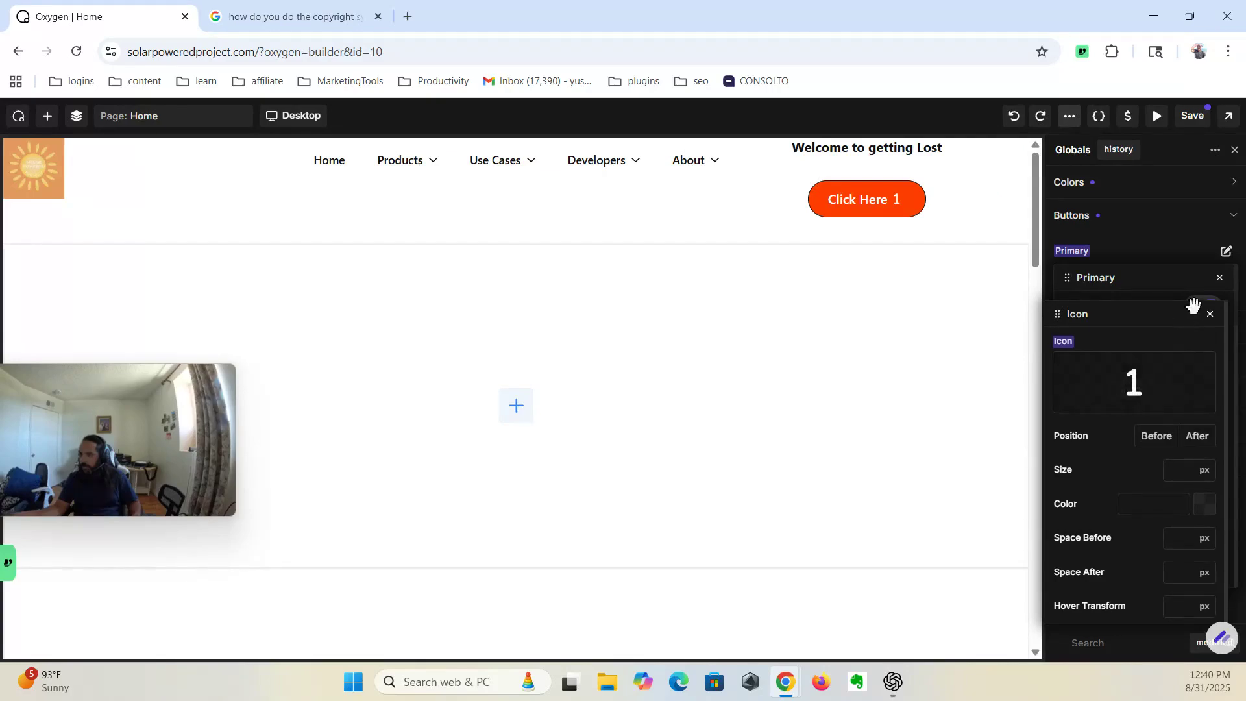
left_click(1210, 317)
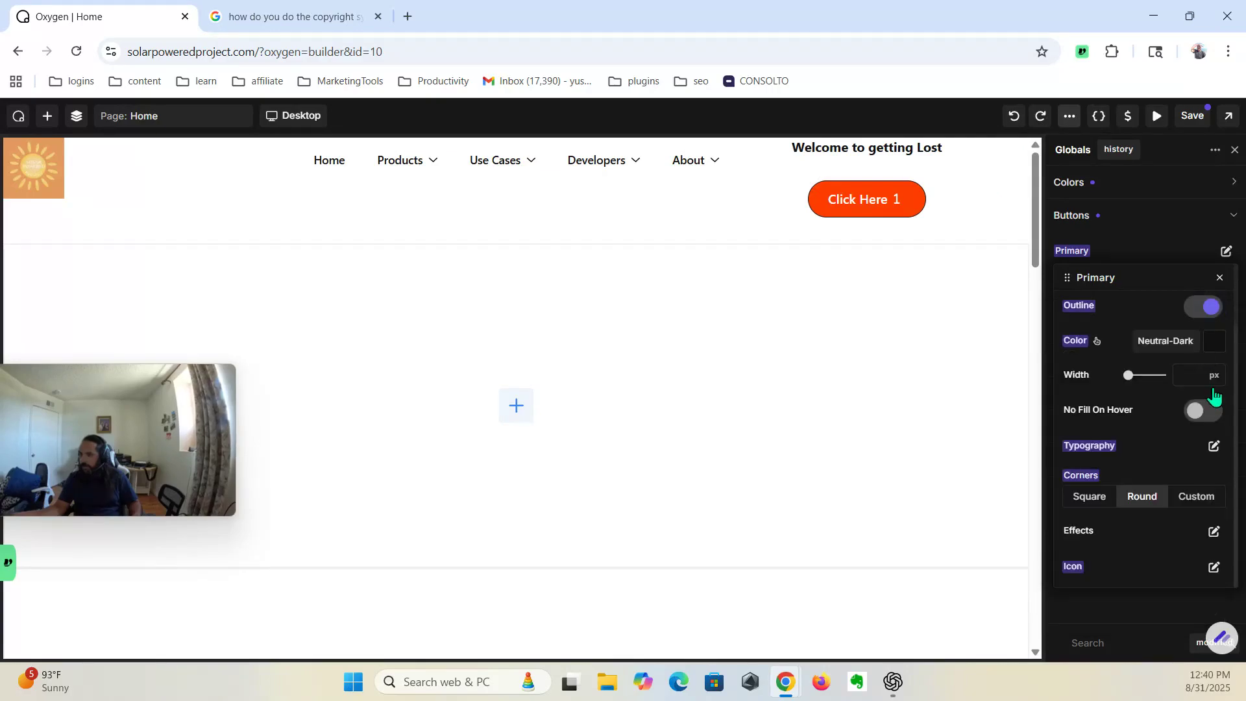
left_click(1215, 569)
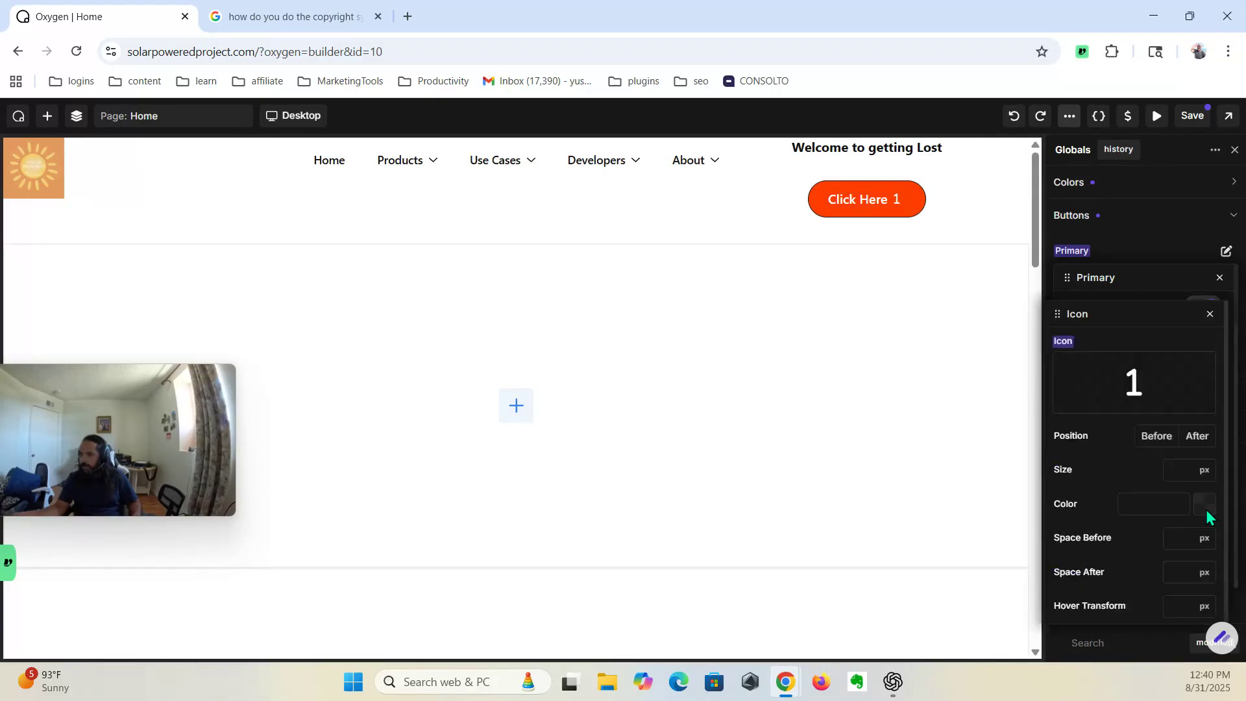
left_click(1160, 399)
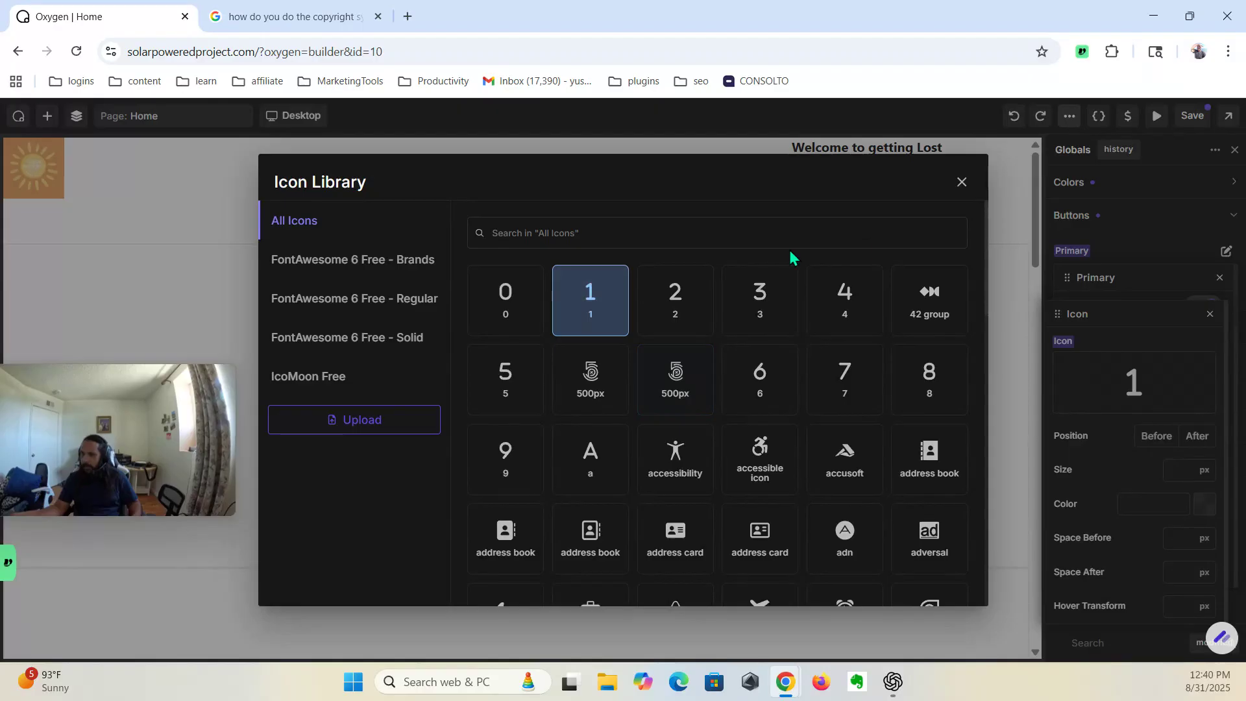
left_click(962, 182)
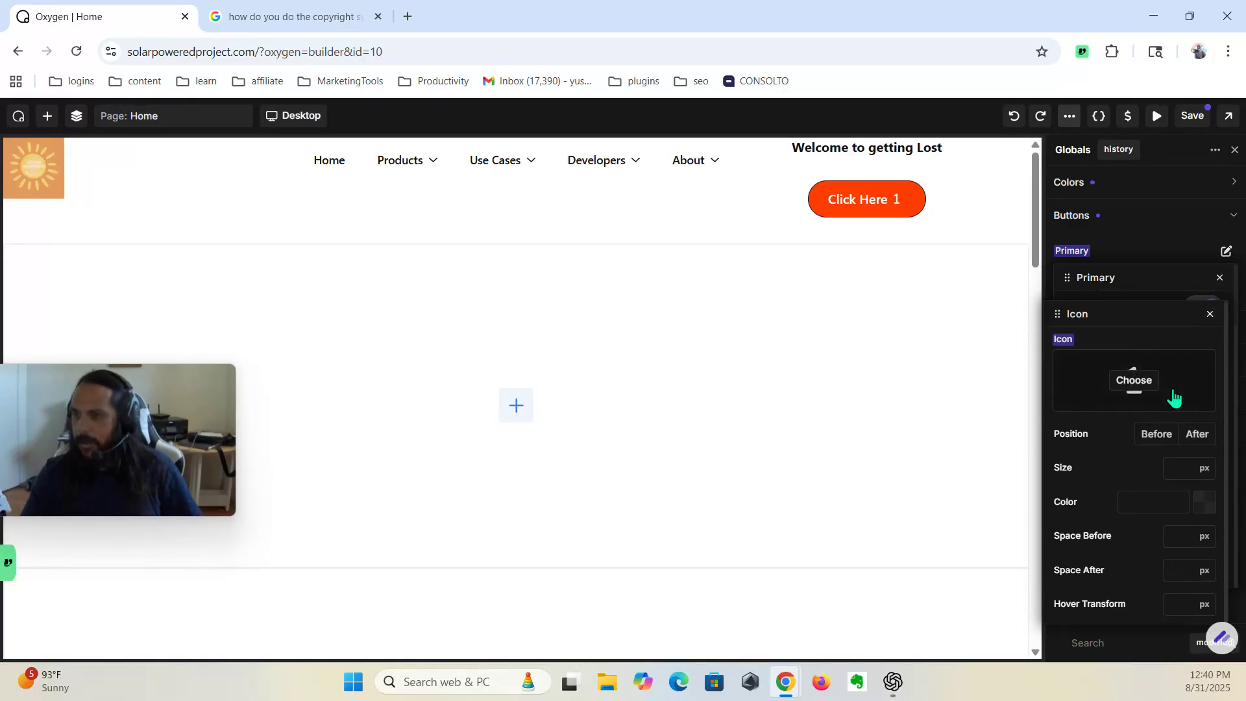
Step: Place the icon of the primary button style before the button text
left_click(1162, 438)
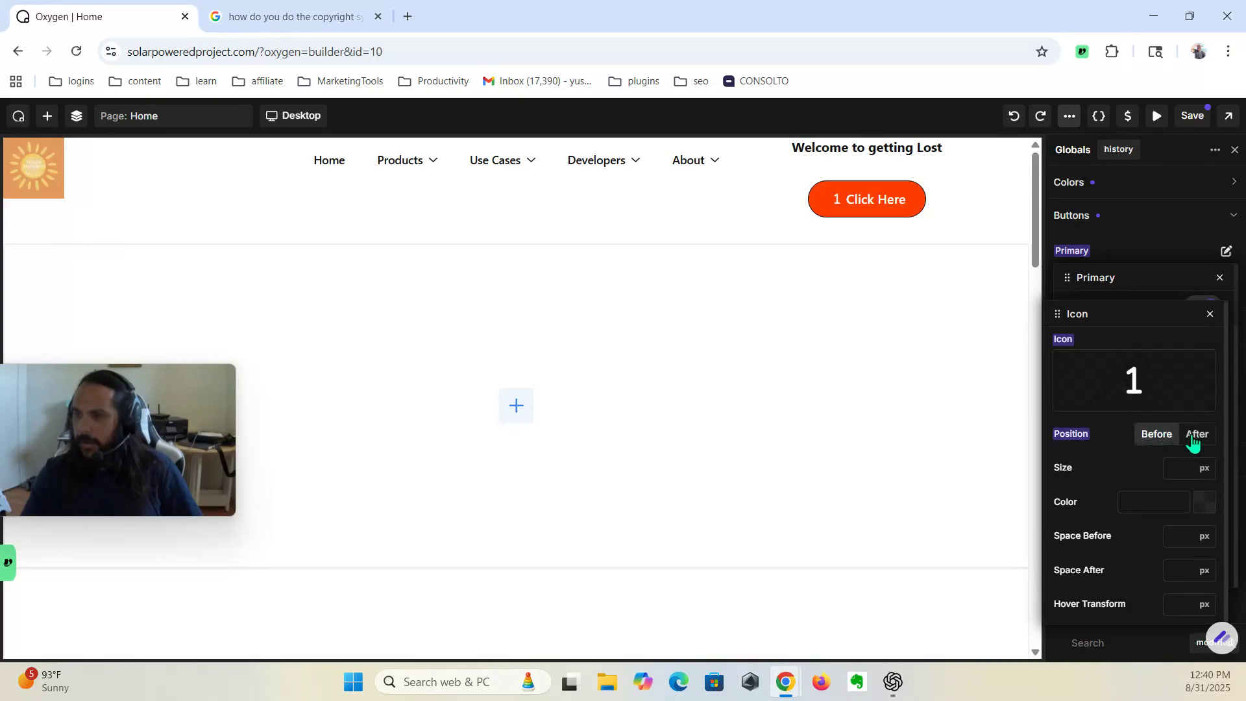
left_click(1198, 436)
left_click(1162, 439)
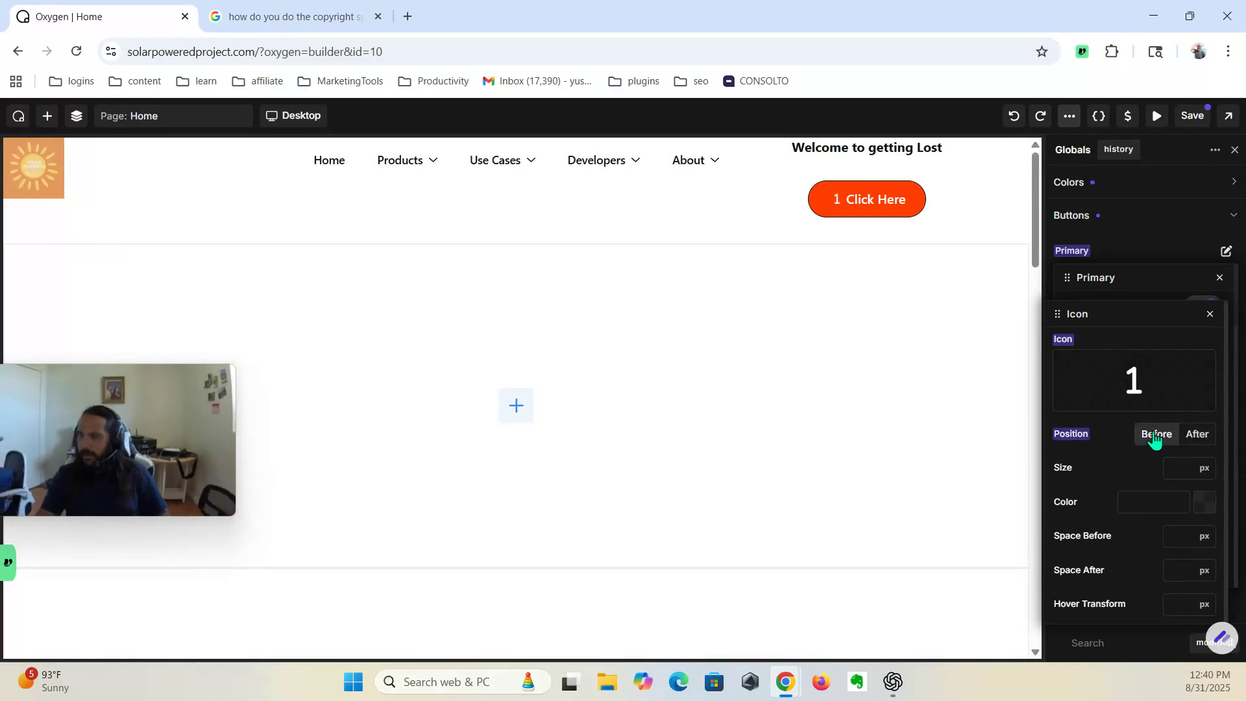
left_click(1210, 314)
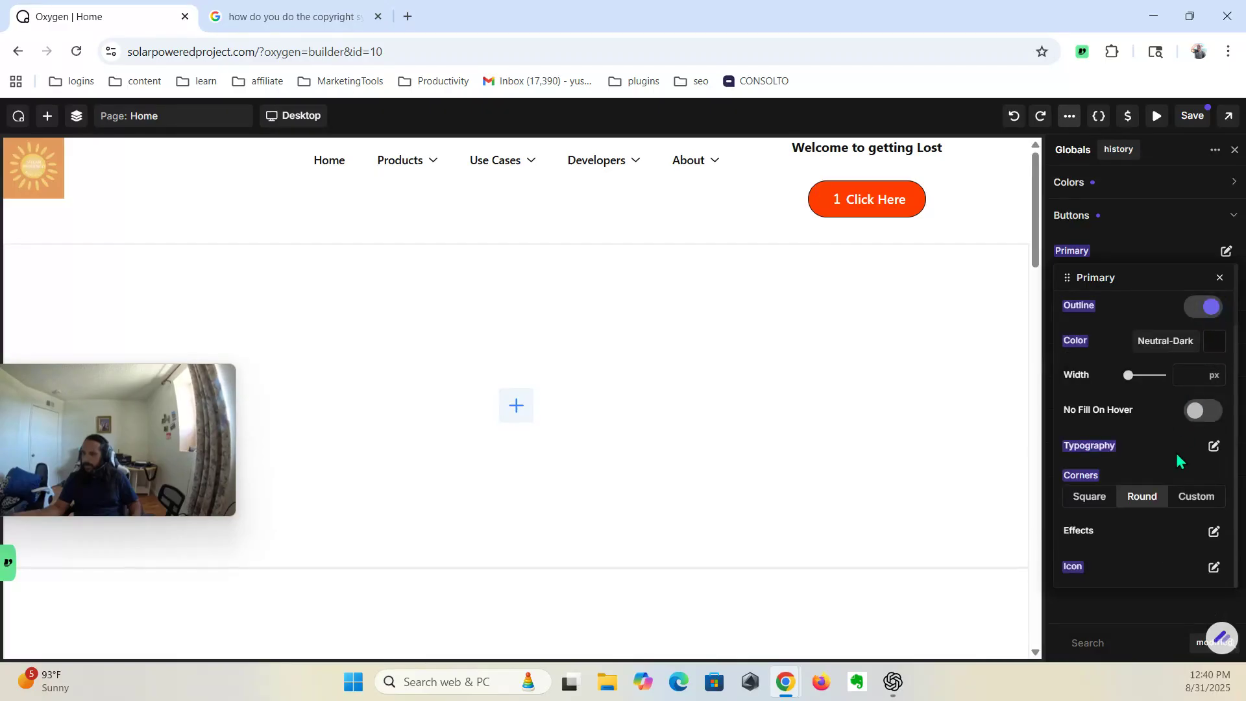
Step: Browse the icon library of the global primary button style for a way to remove its icon
scroll(1149, 524, "up", 1)
scroll(1147, 523, "down", 1)
scroll(1146, 523, "up", 1)
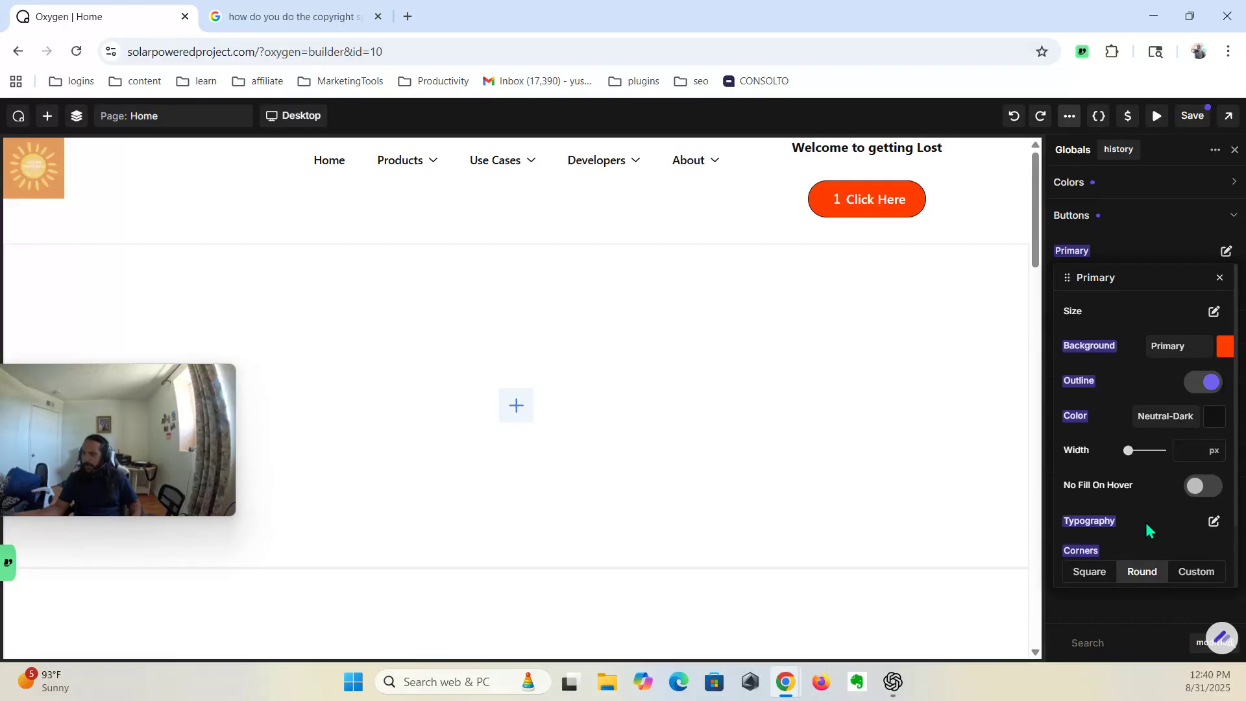
scroll(1147, 523, "down", 2)
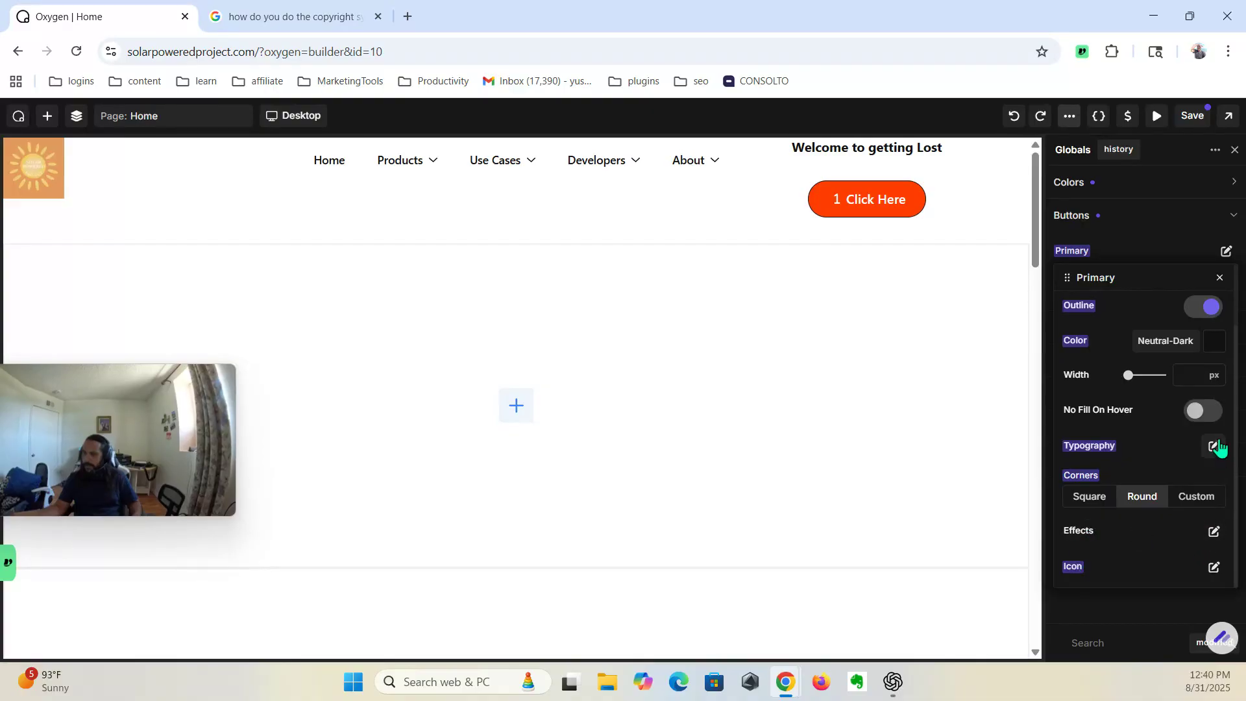
left_click(1214, 568)
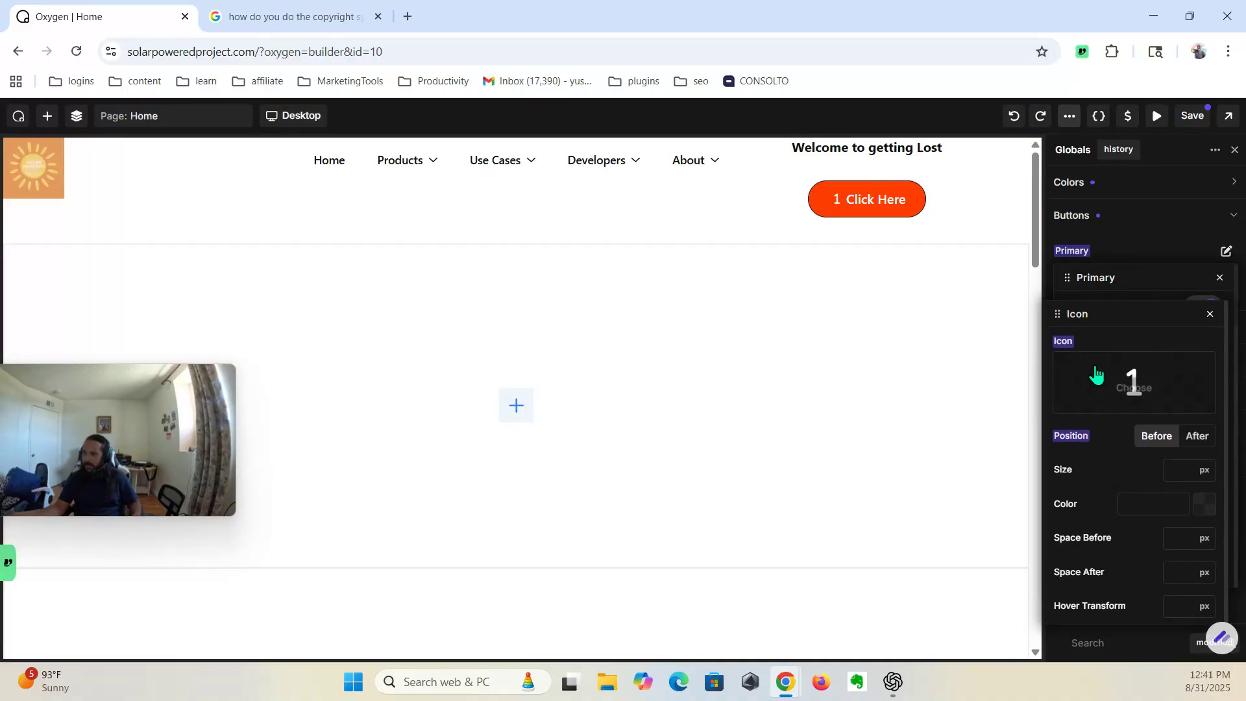
mouse_move(1115, 409)
left_click(1132, 396)
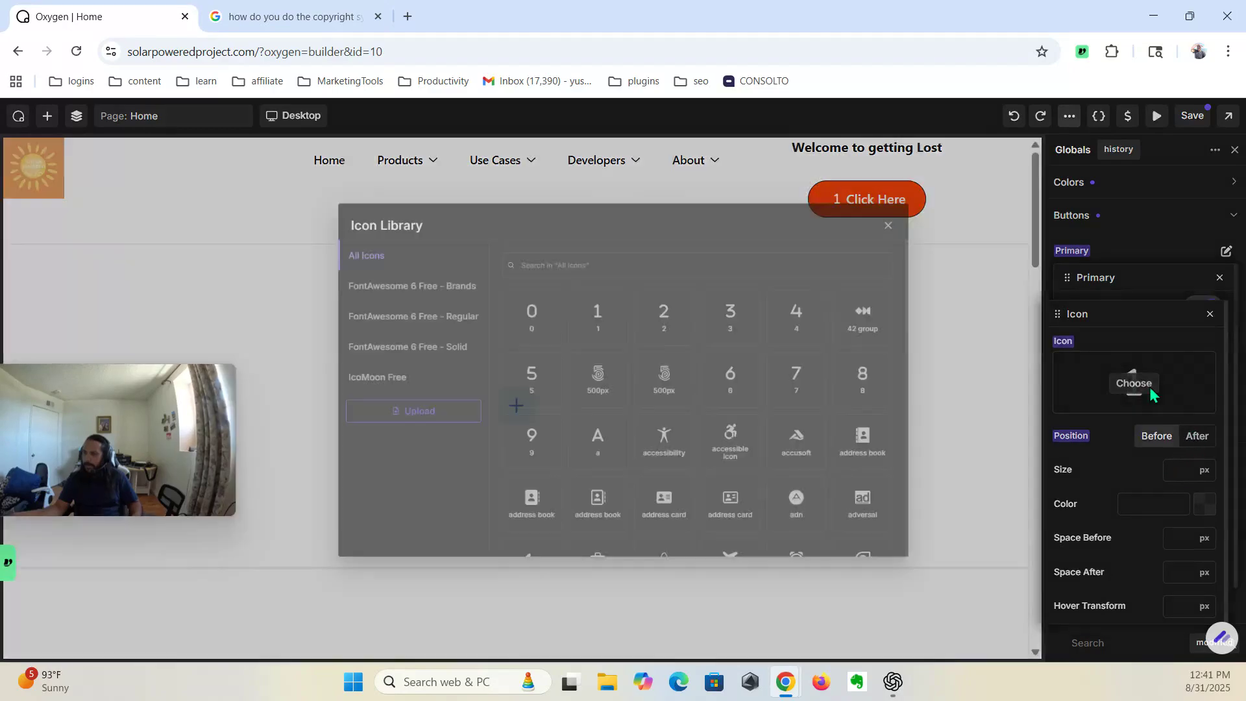
scroll(811, 445, "down", 10)
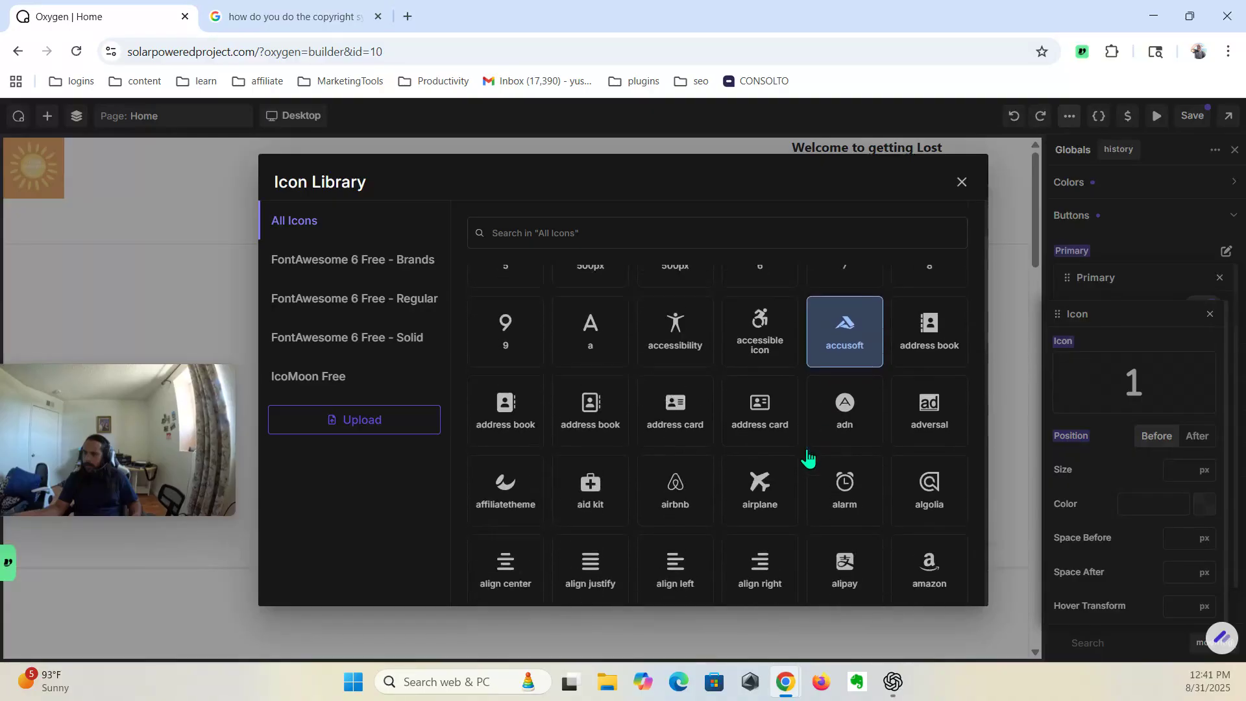
scroll(775, 516, "down", 15)
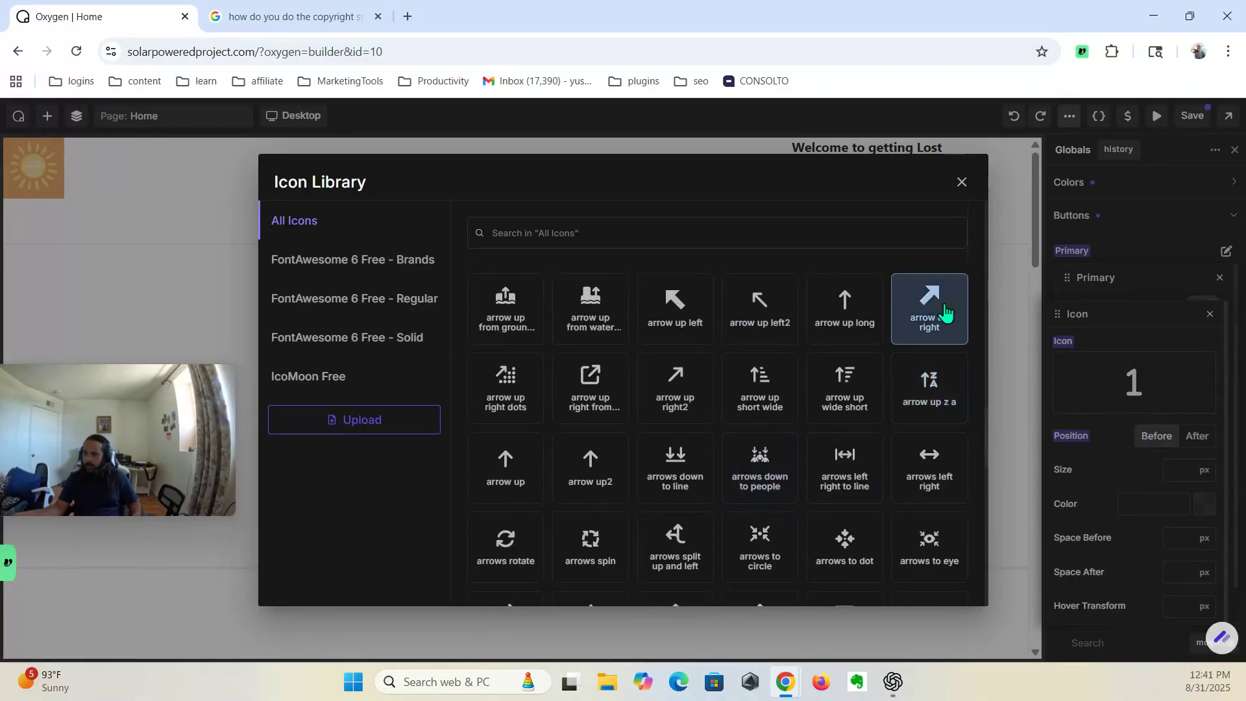
scroll(948, 305, "down", 1)
scroll(844, 389, "up", 2)
scroll(811, 412, "up", 15)
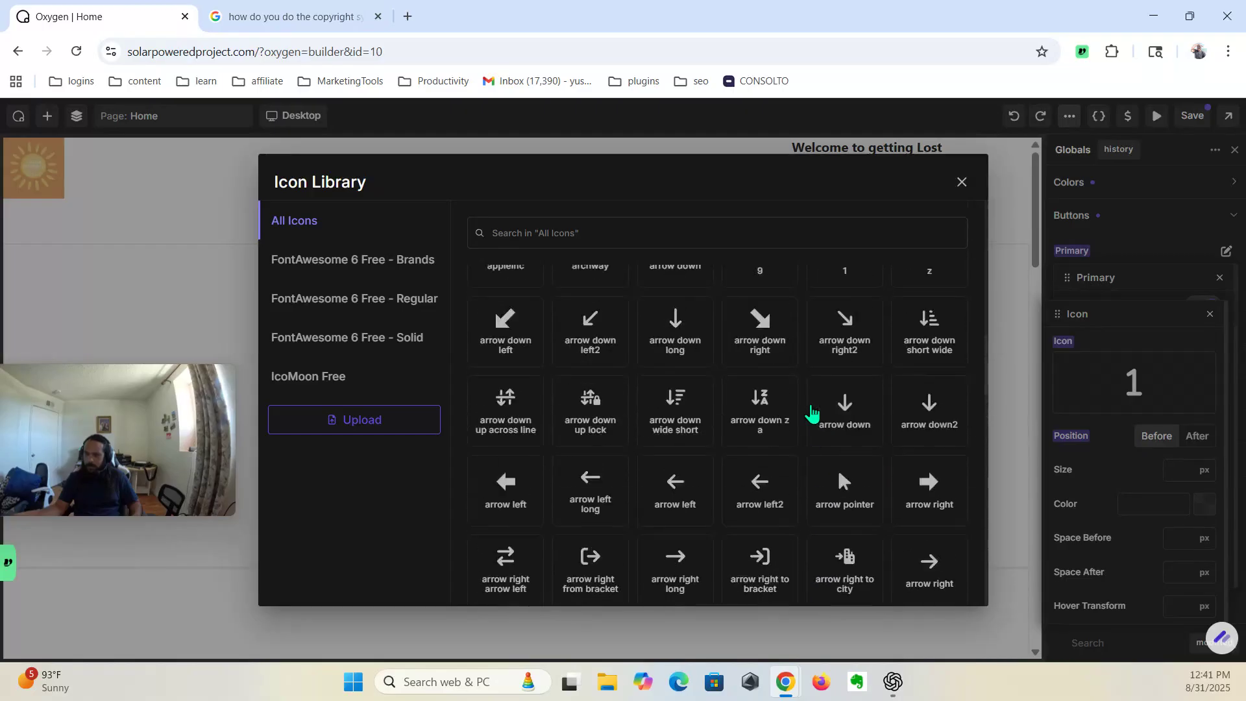
scroll(811, 412, "up", 10)
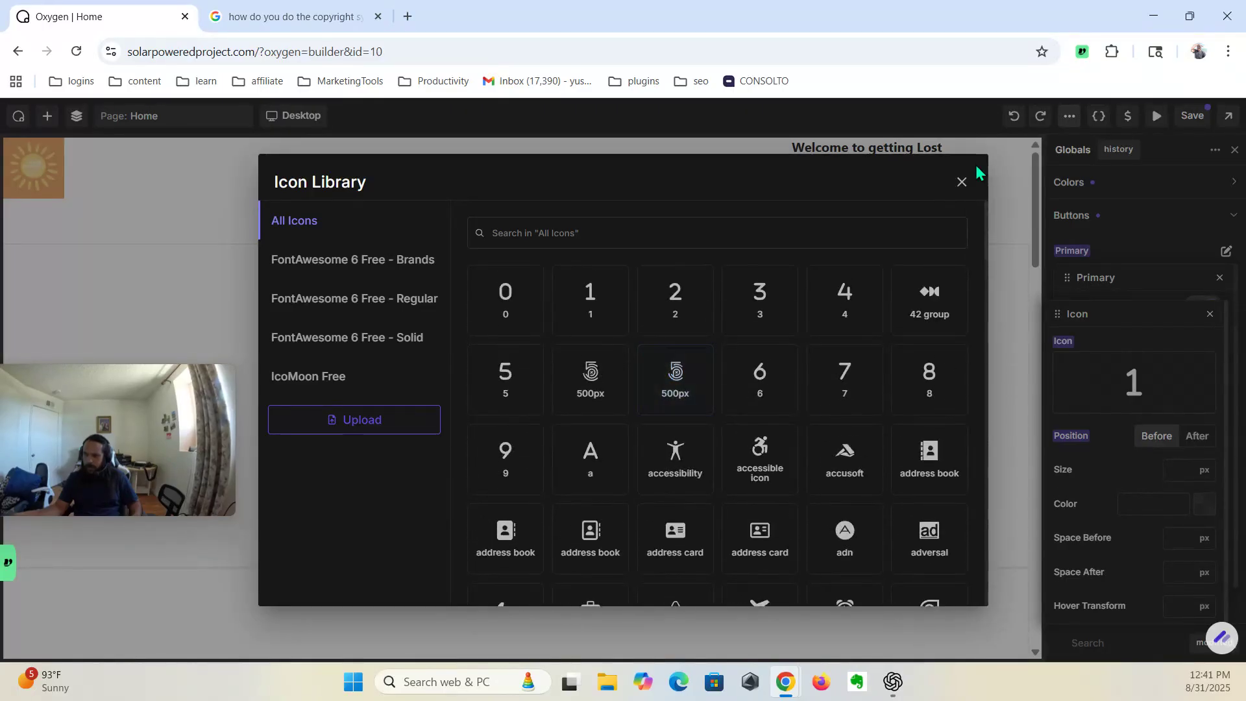
left_click(962, 183)
Step: Check the history of the global settings, and select the hero section in the page structure
left_click(860, 199)
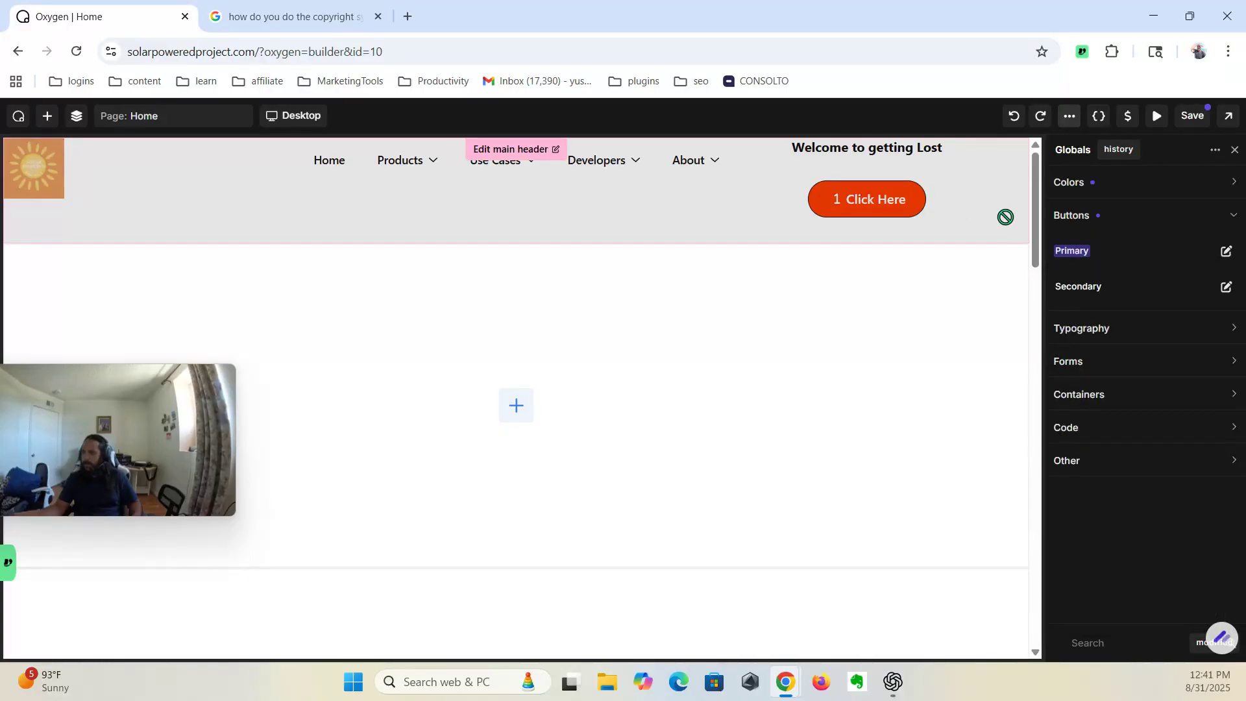
left_click(1226, 252)
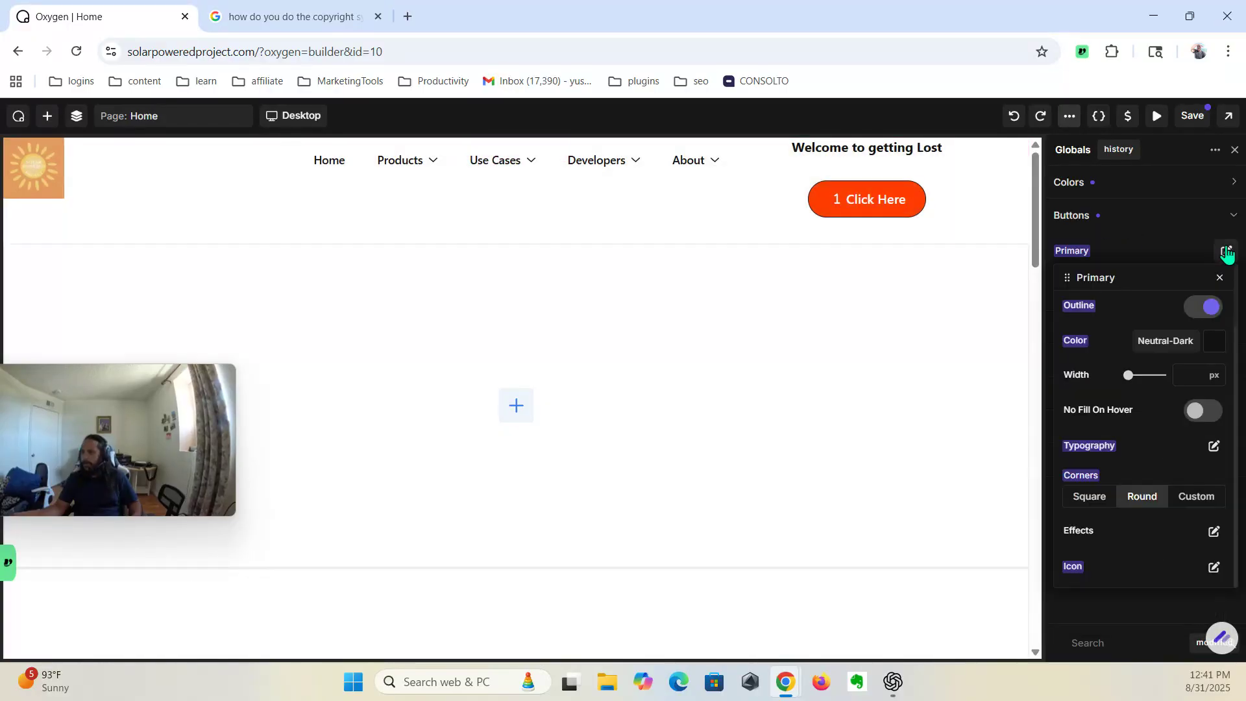
left_click(1122, 153)
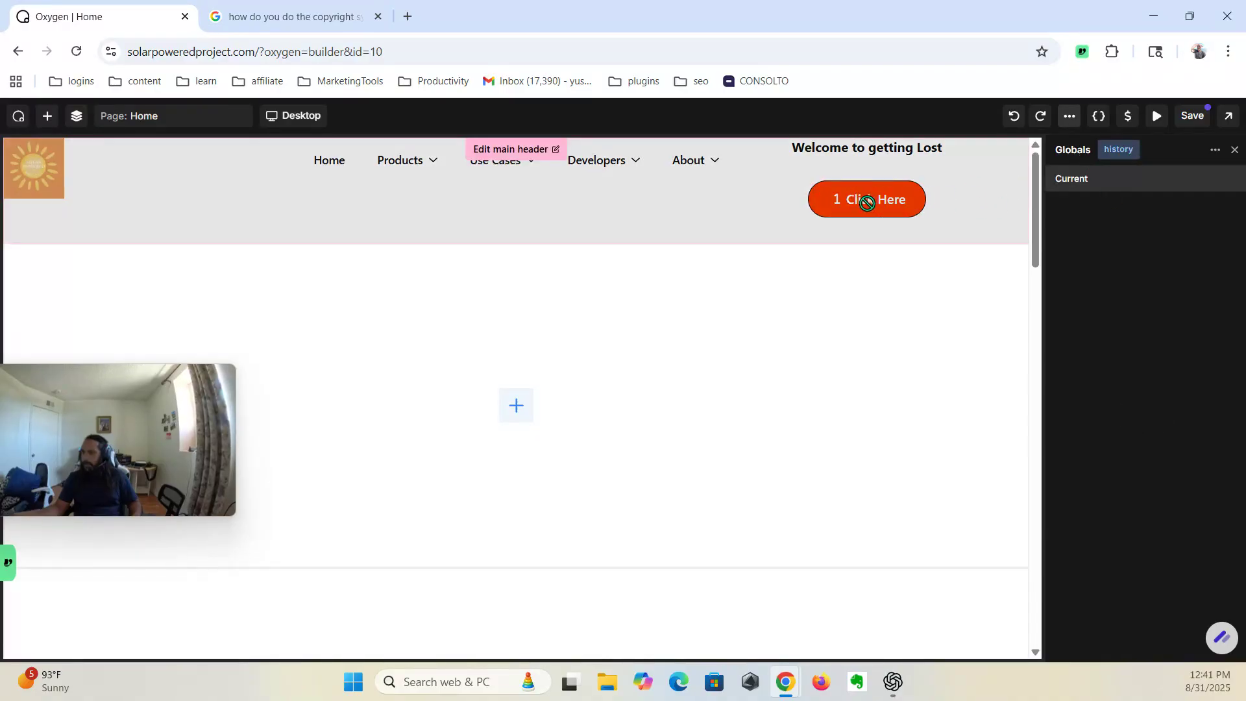
left_click(76, 117)
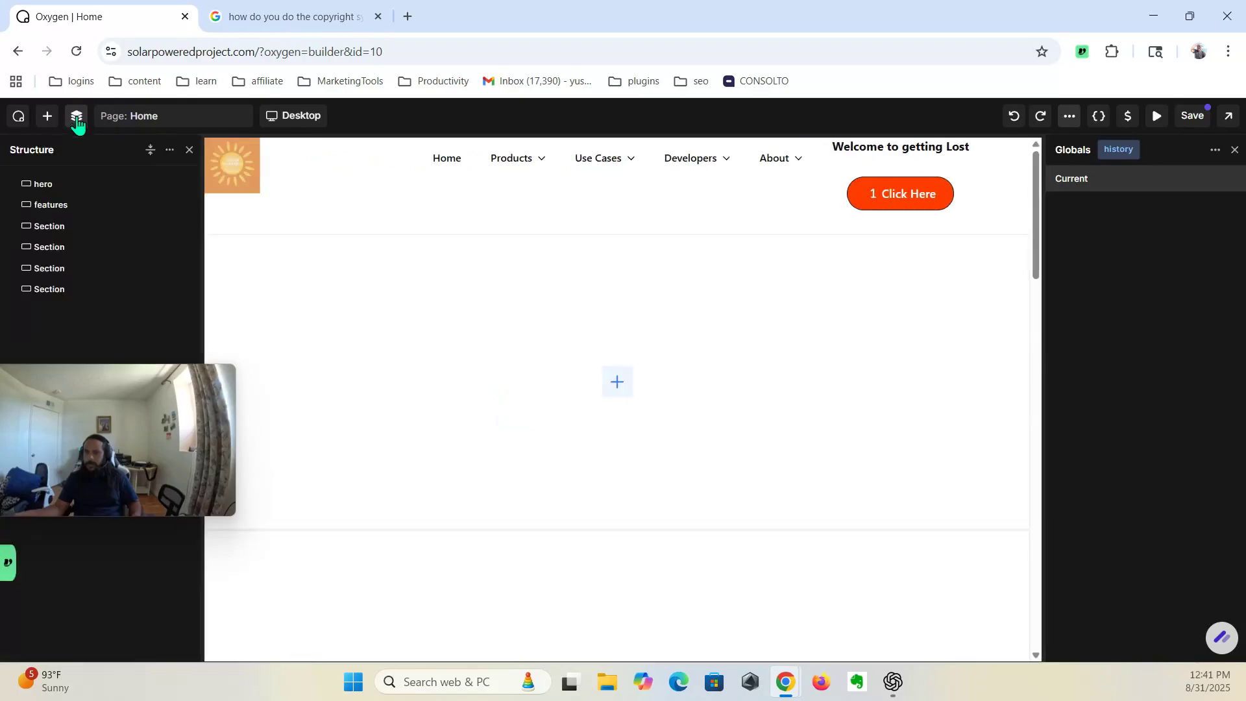
left_click(63, 187)
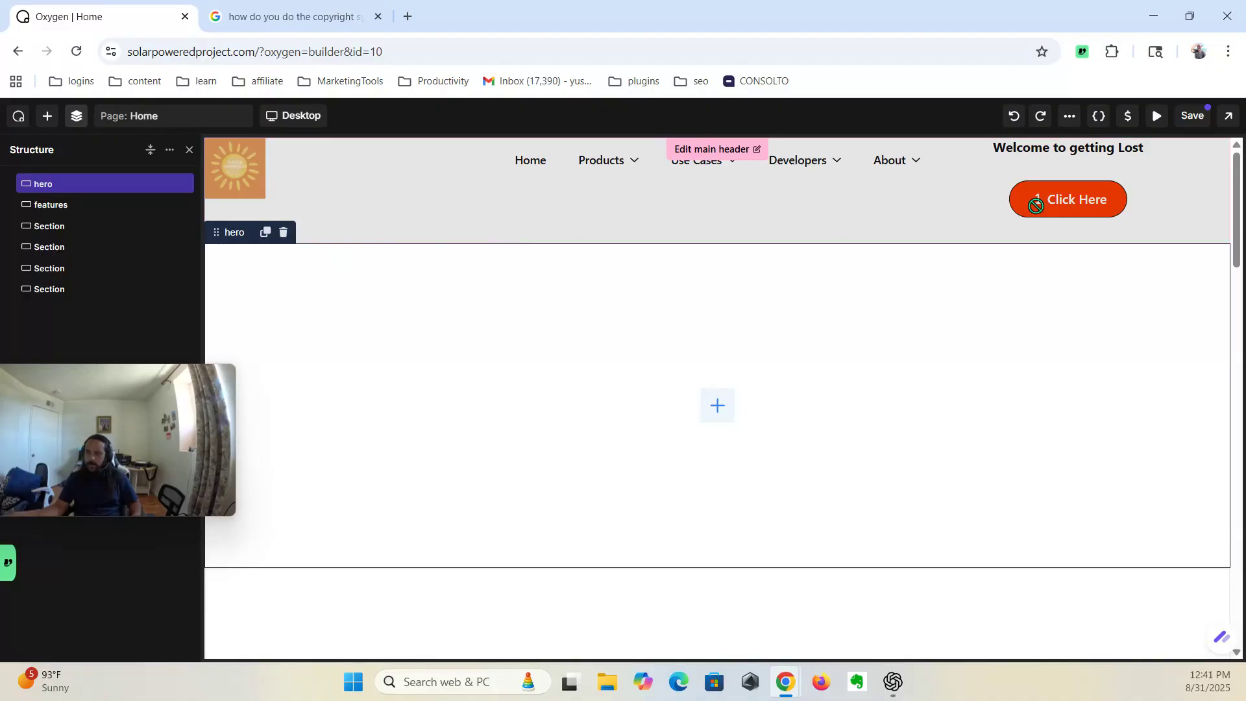
Step: Review the primary button style in the global settings, down to its icon options
left_click(1071, 120)
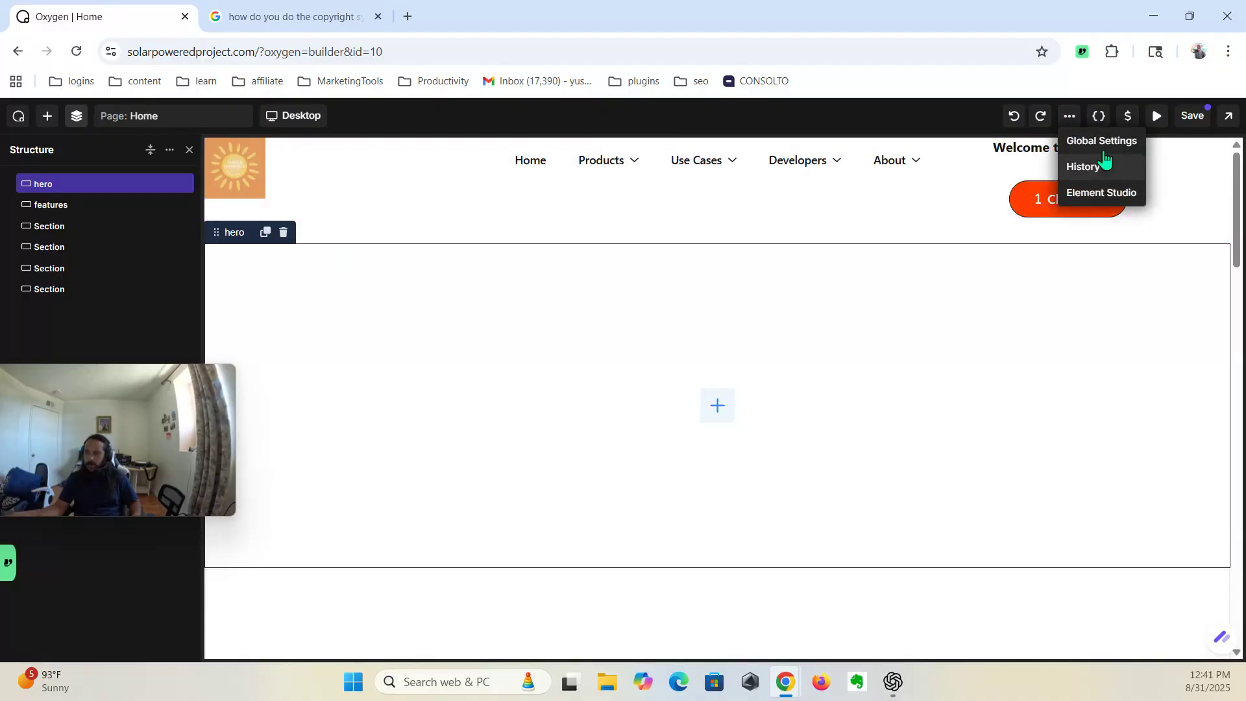
left_click(1108, 149)
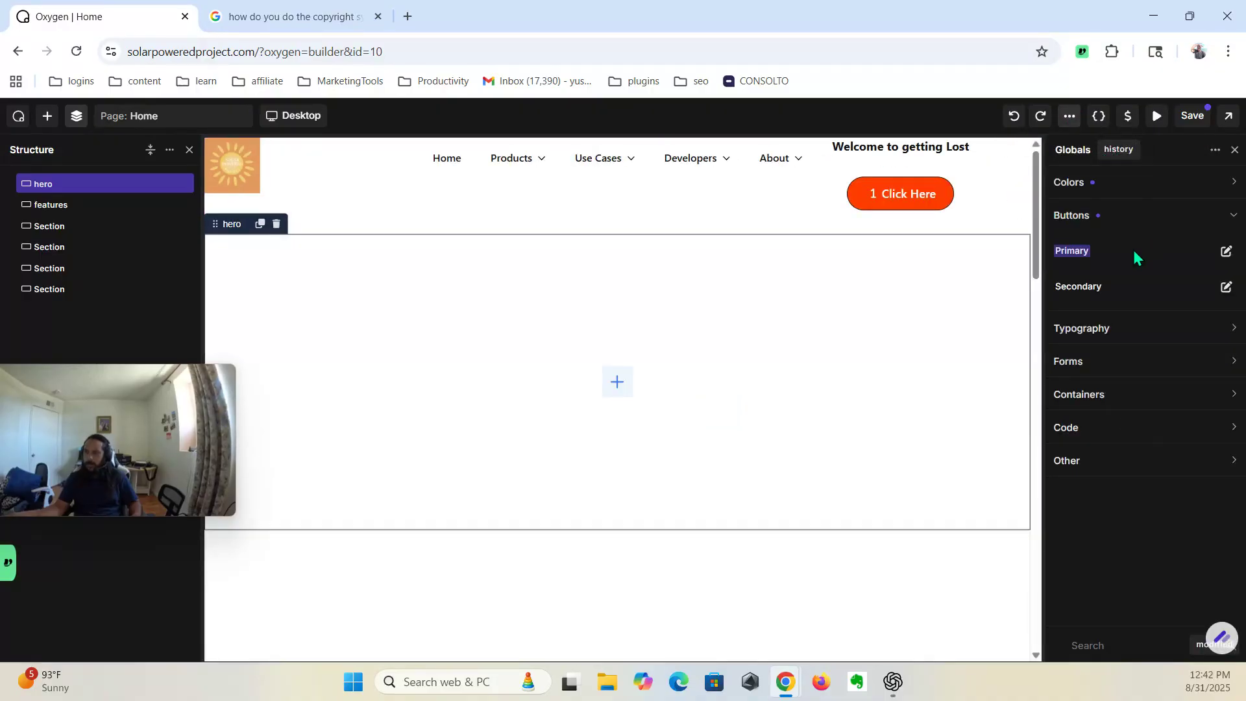
left_click(1227, 250)
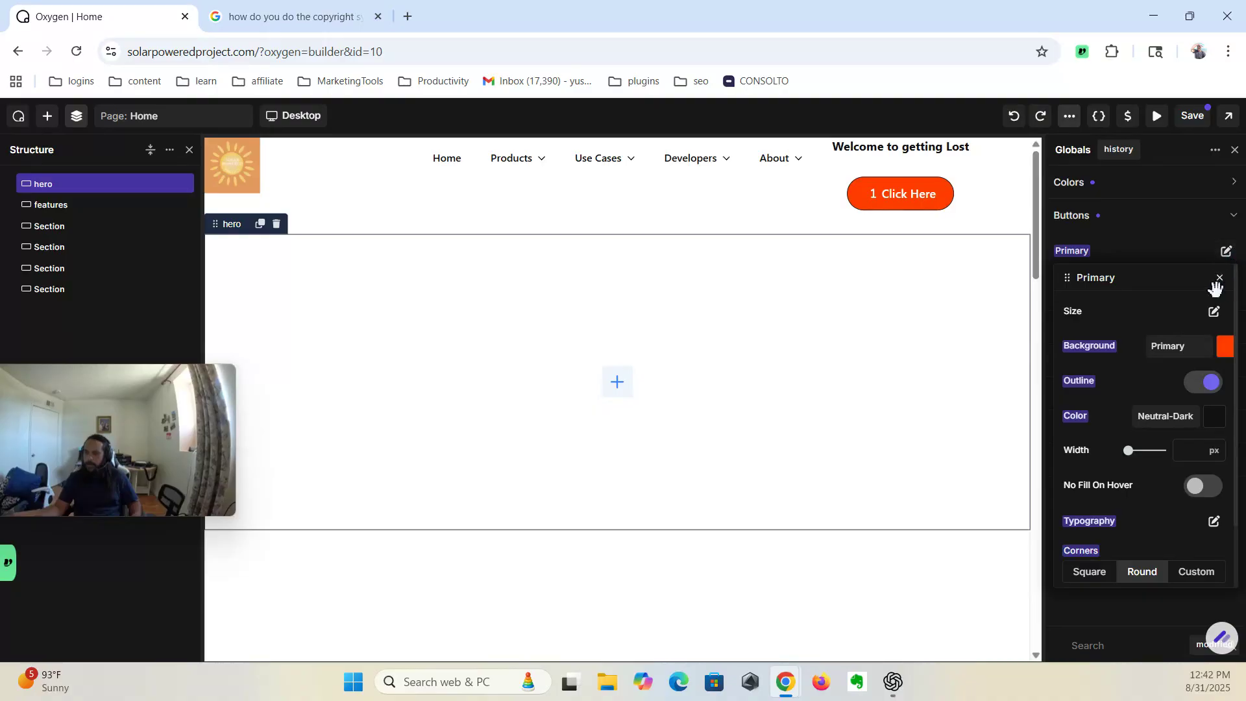
scroll(1155, 484, "down", 1)
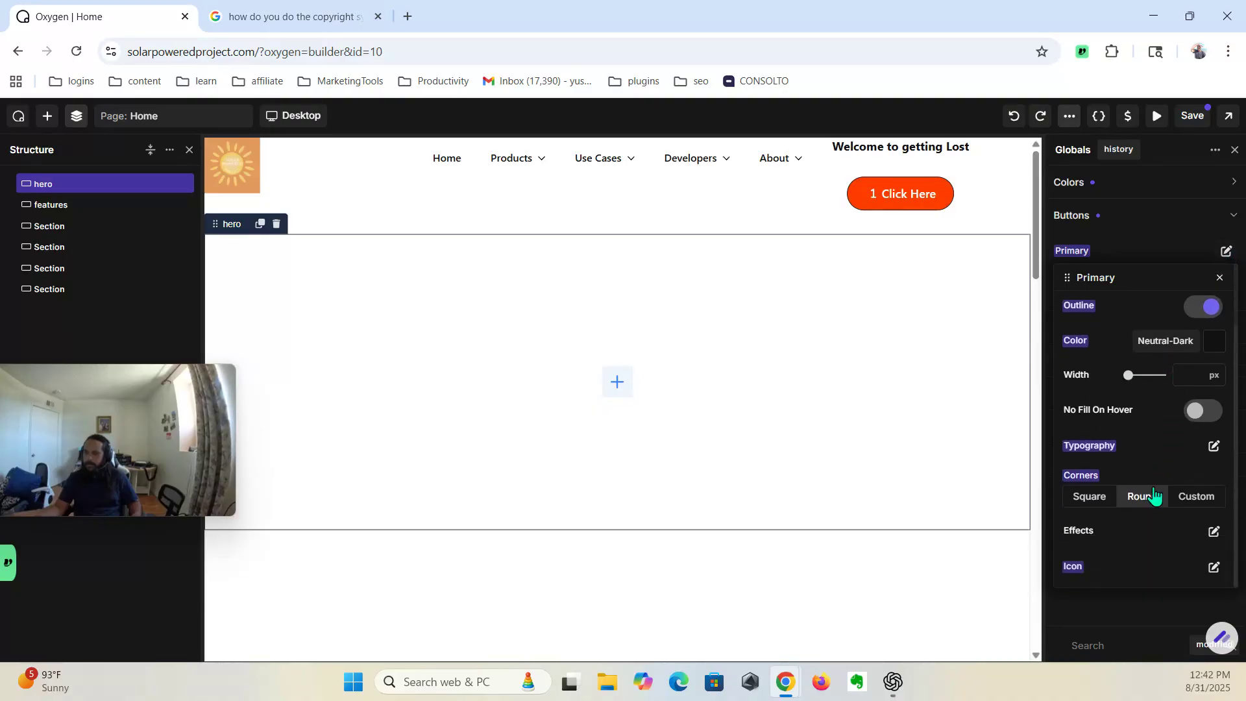
scroll(1154, 485, "up", 1)
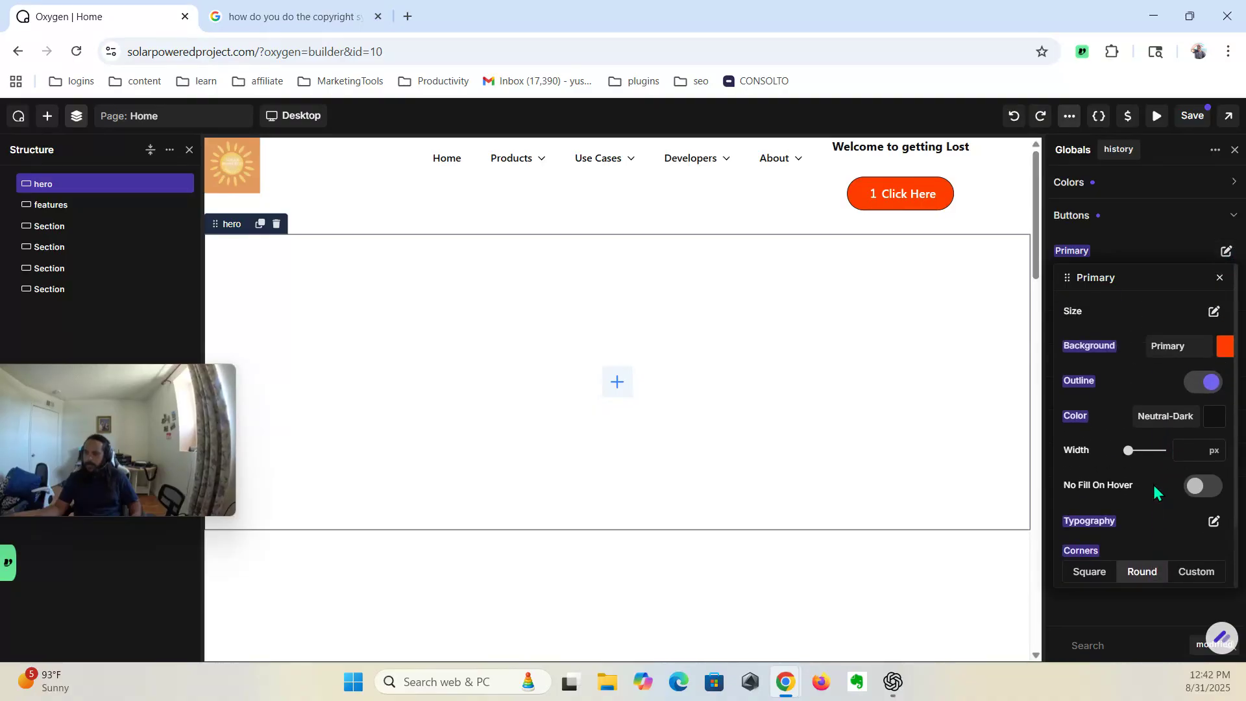
scroll(1169, 367, "down", 1)
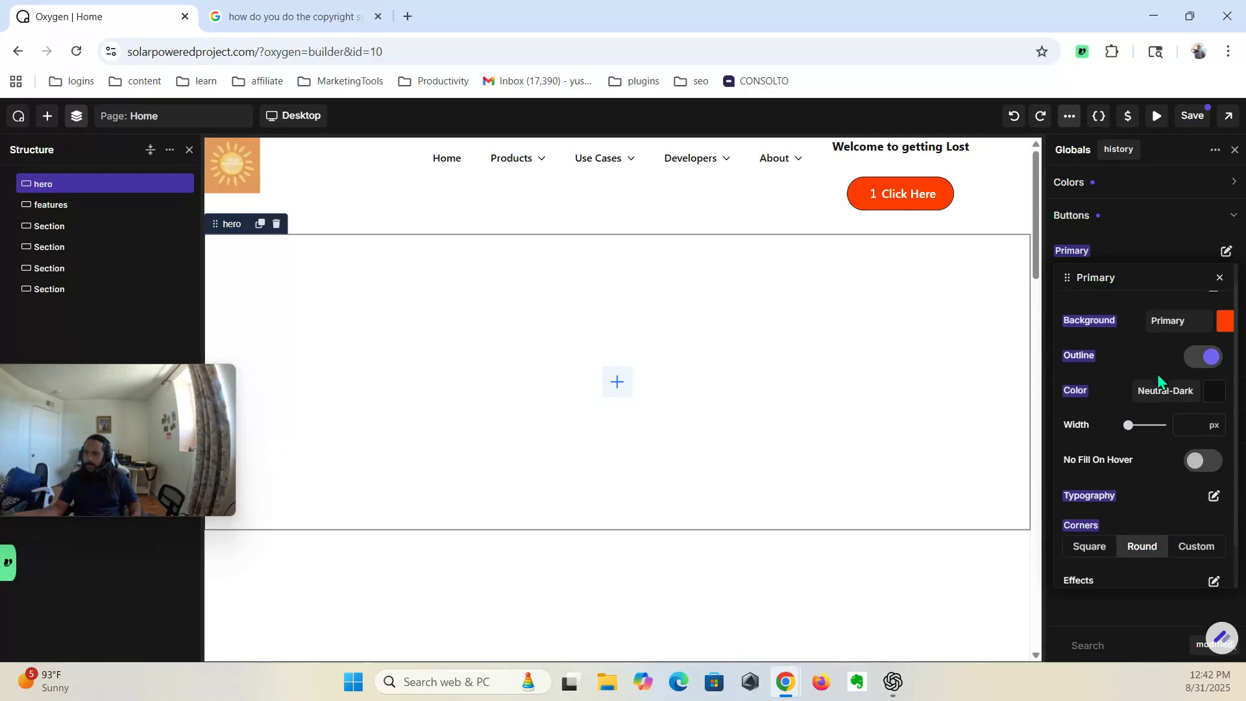
scroll(1159, 382, "down", 1)
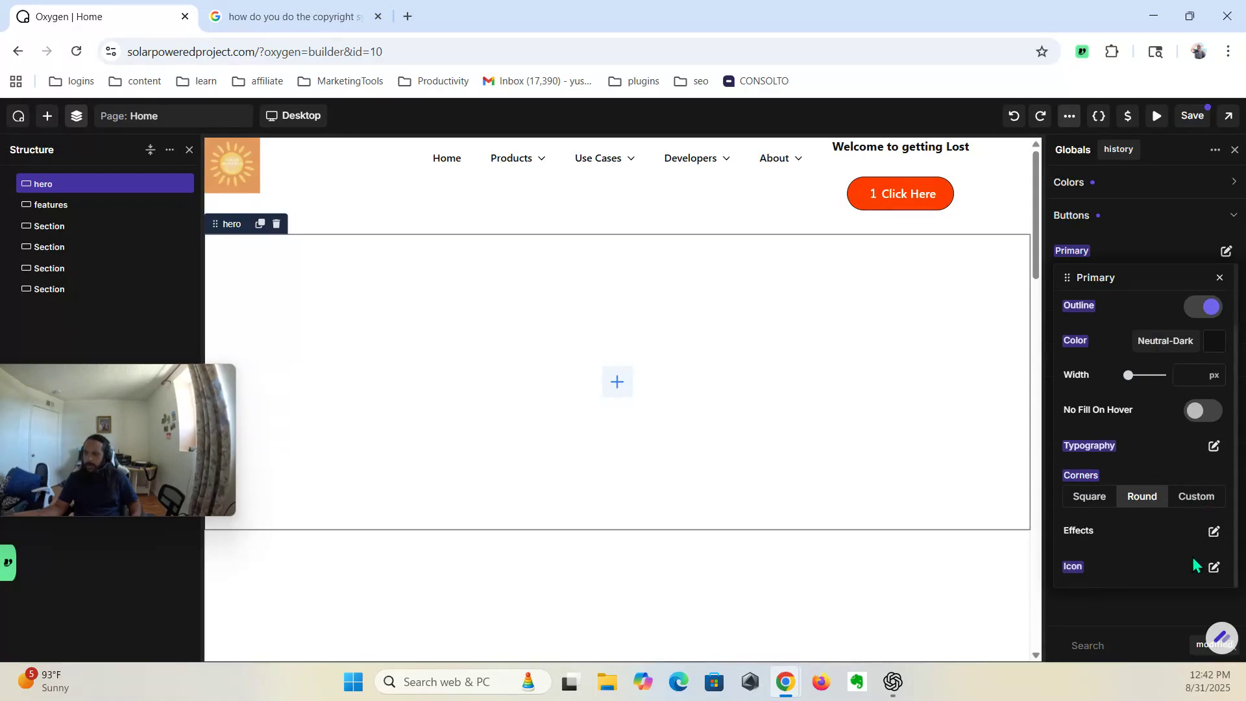
left_click(1214, 567)
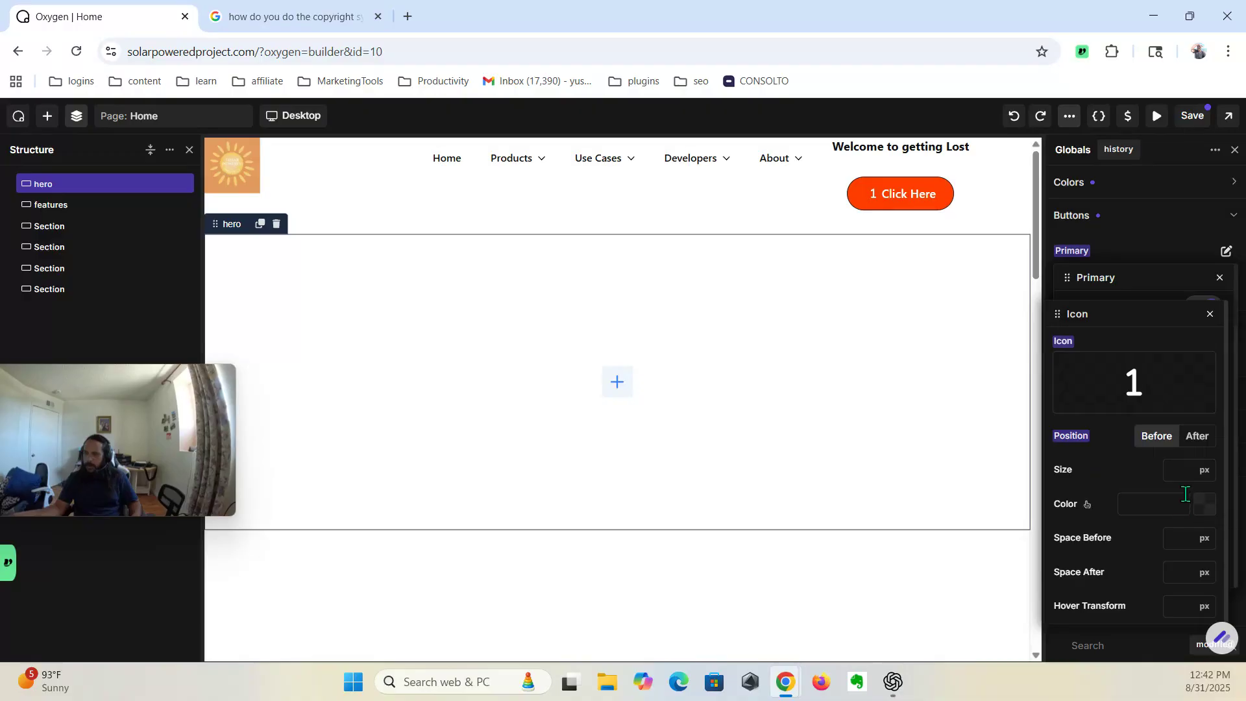
Step: Filter the global settings to modified ones and back, and recheck the primary button style's icon options
left_click(1199, 649)
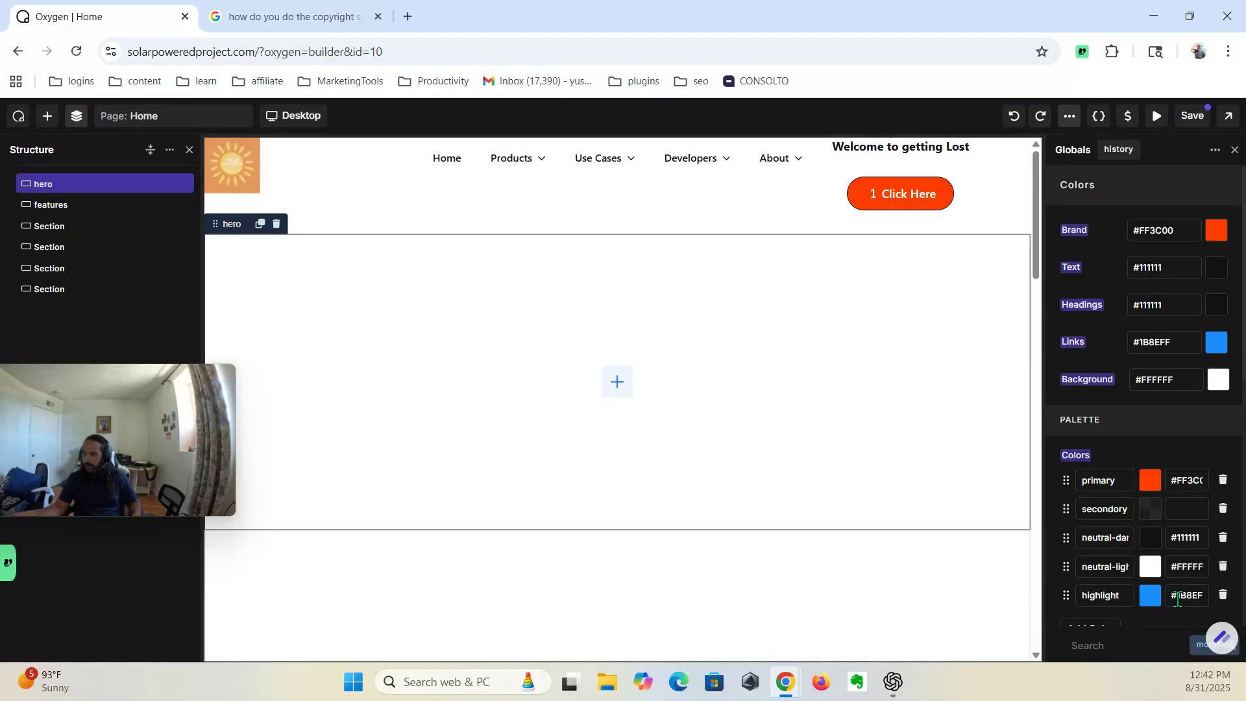
left_click(1204, 647)
left_click(1225, 251)
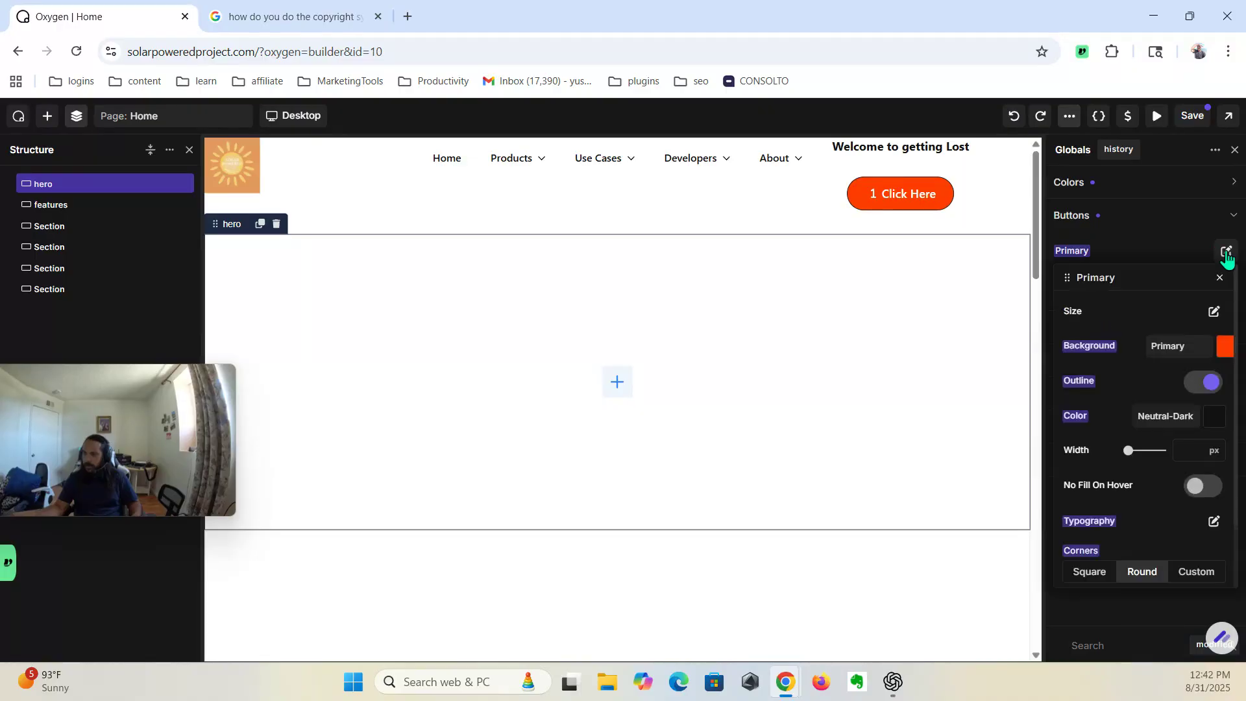
scroll(1108, 472, "down", 1)
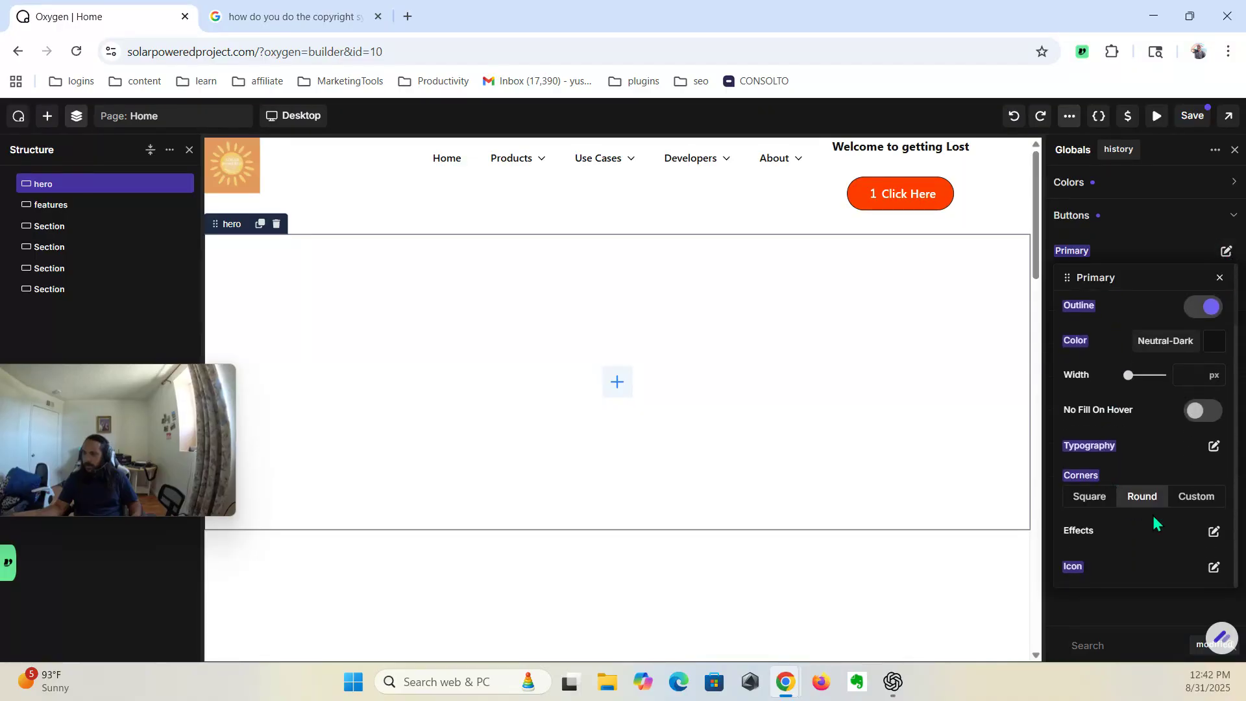
left_click(1214, 567)
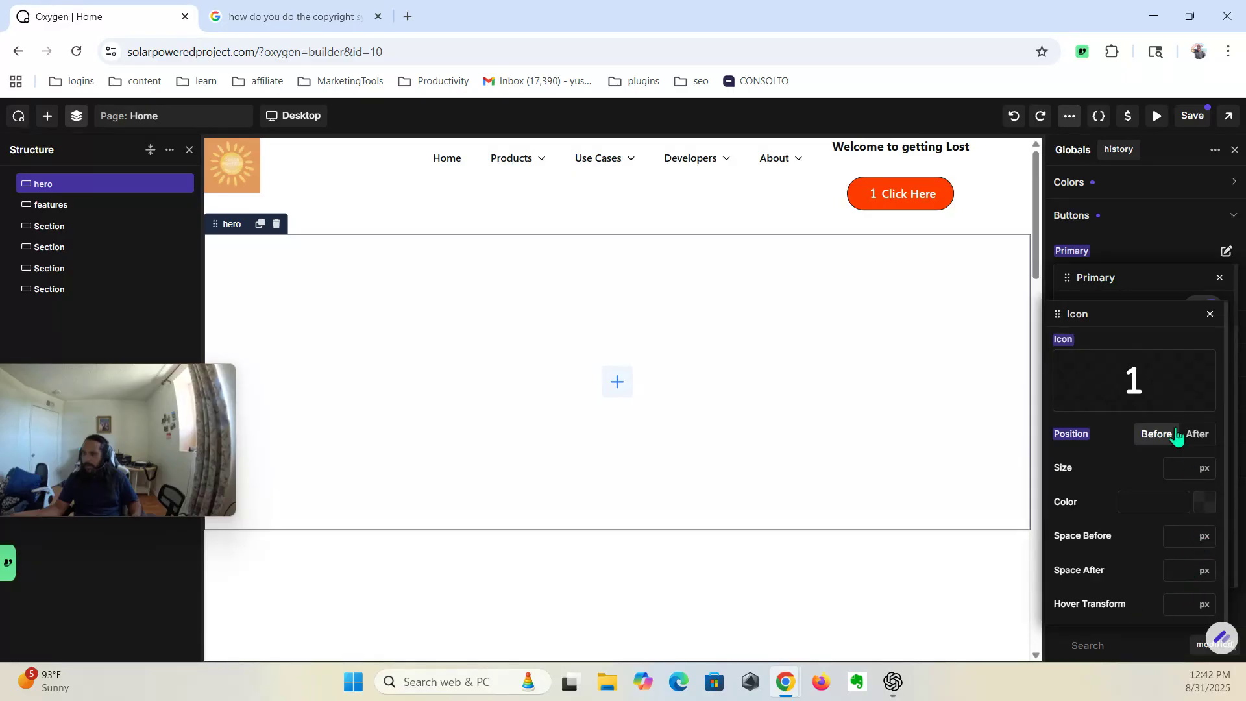
mouse_move(1129, 382)
left_click(1211, 315)
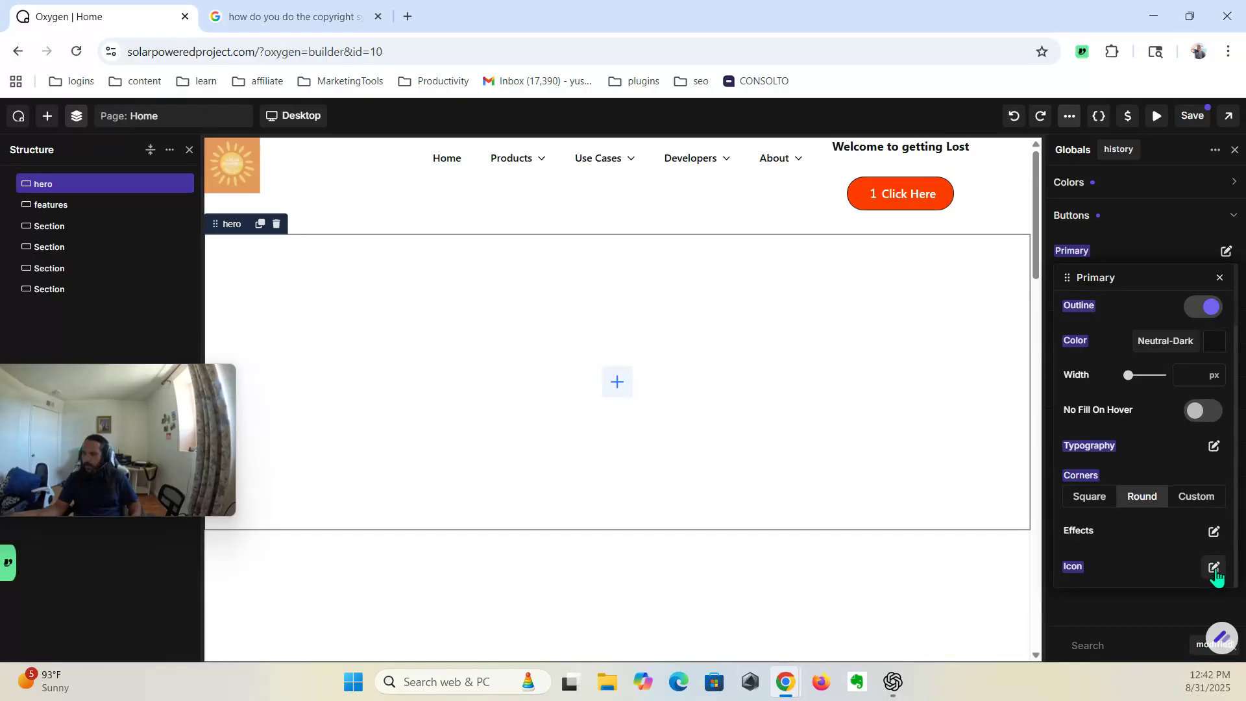
left_click(1220, 278)
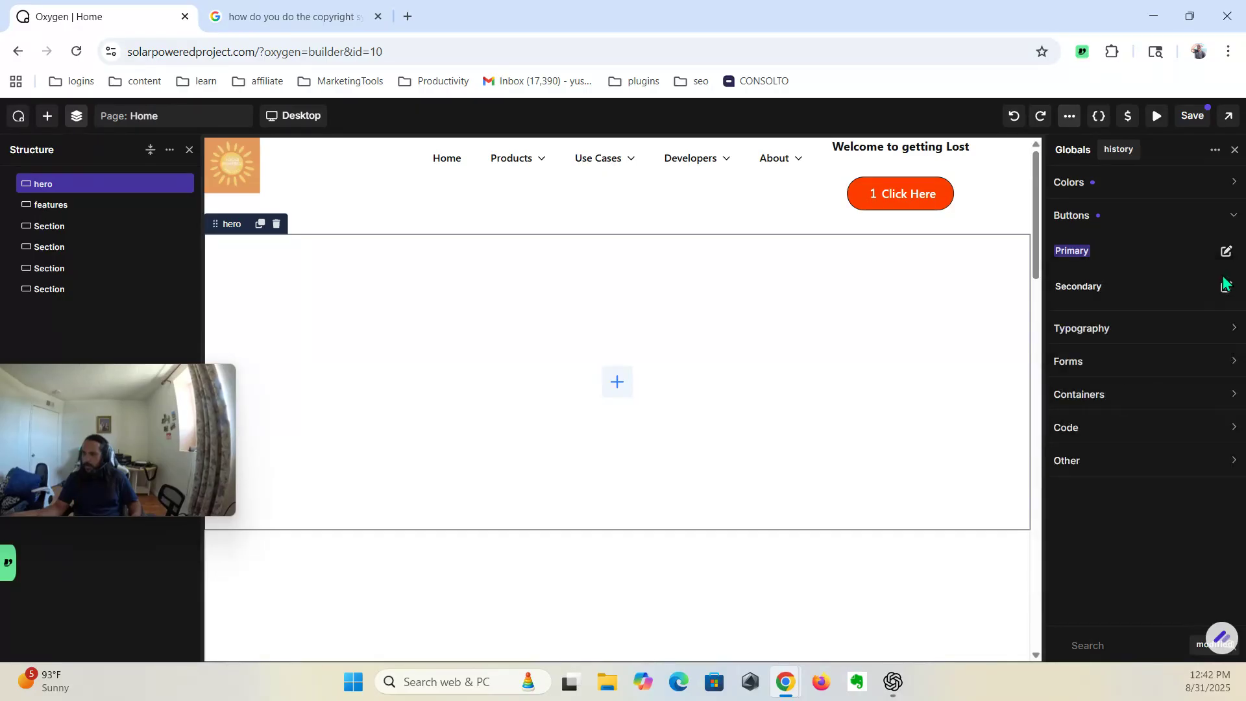
Step: Remove the "1" icon from the global primary button style
left_click(1226, 251)
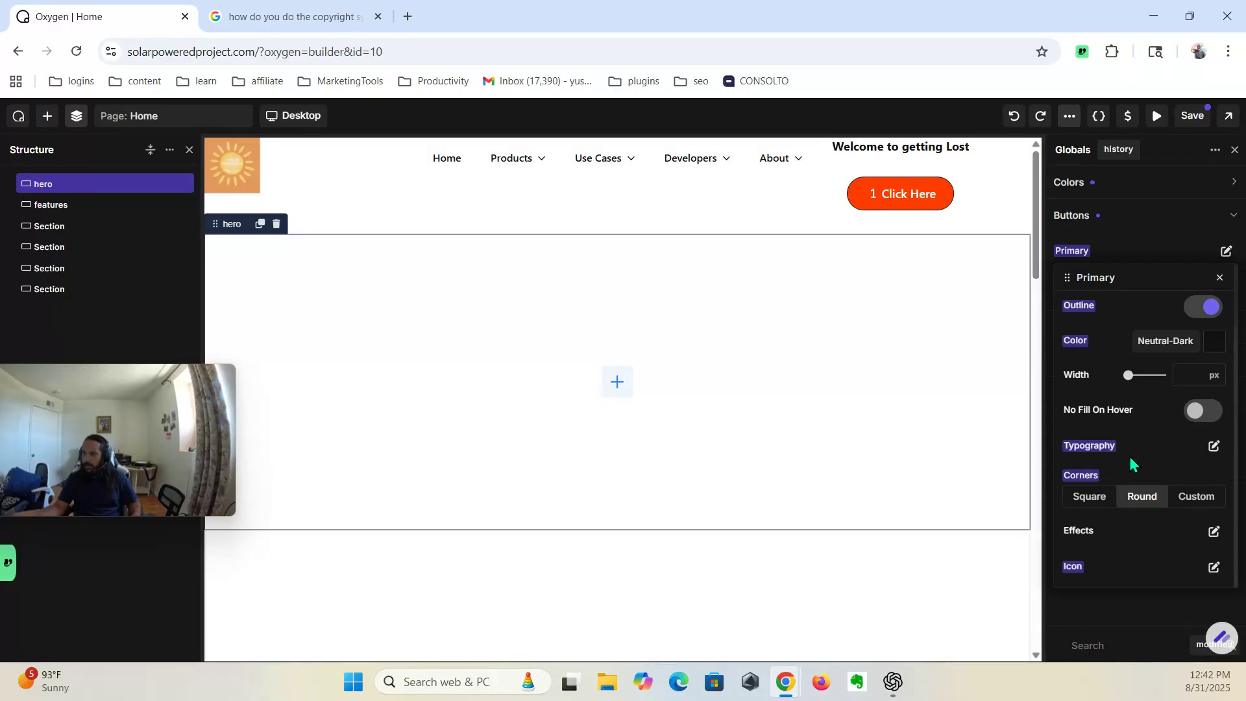
scroll(1131, 463, "up", 1)
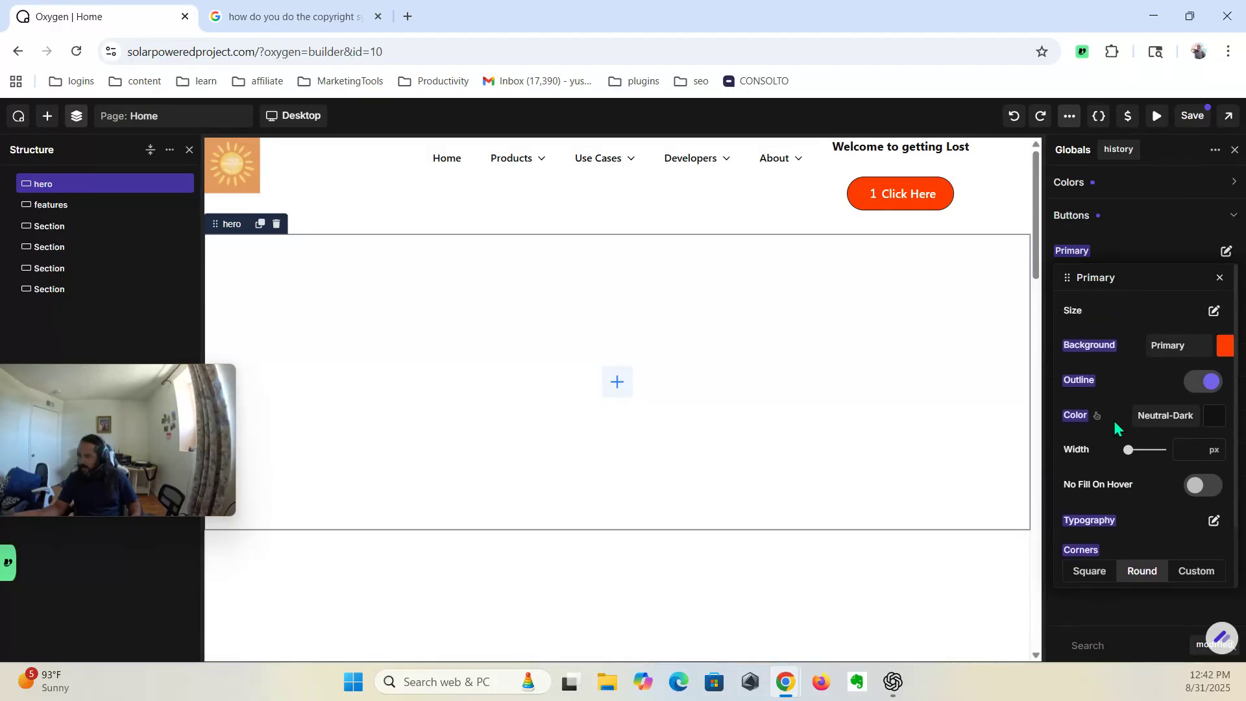
scroll(1117, 422, "down", 1)
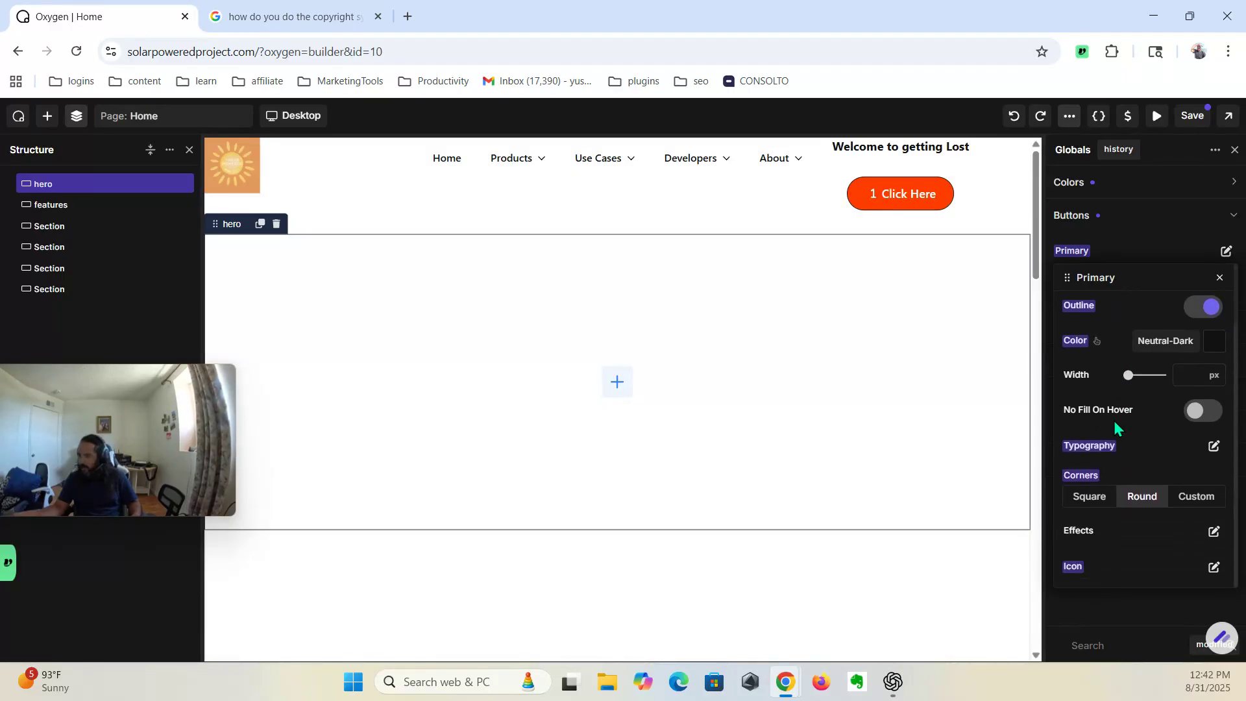
left_click(1214, 569)
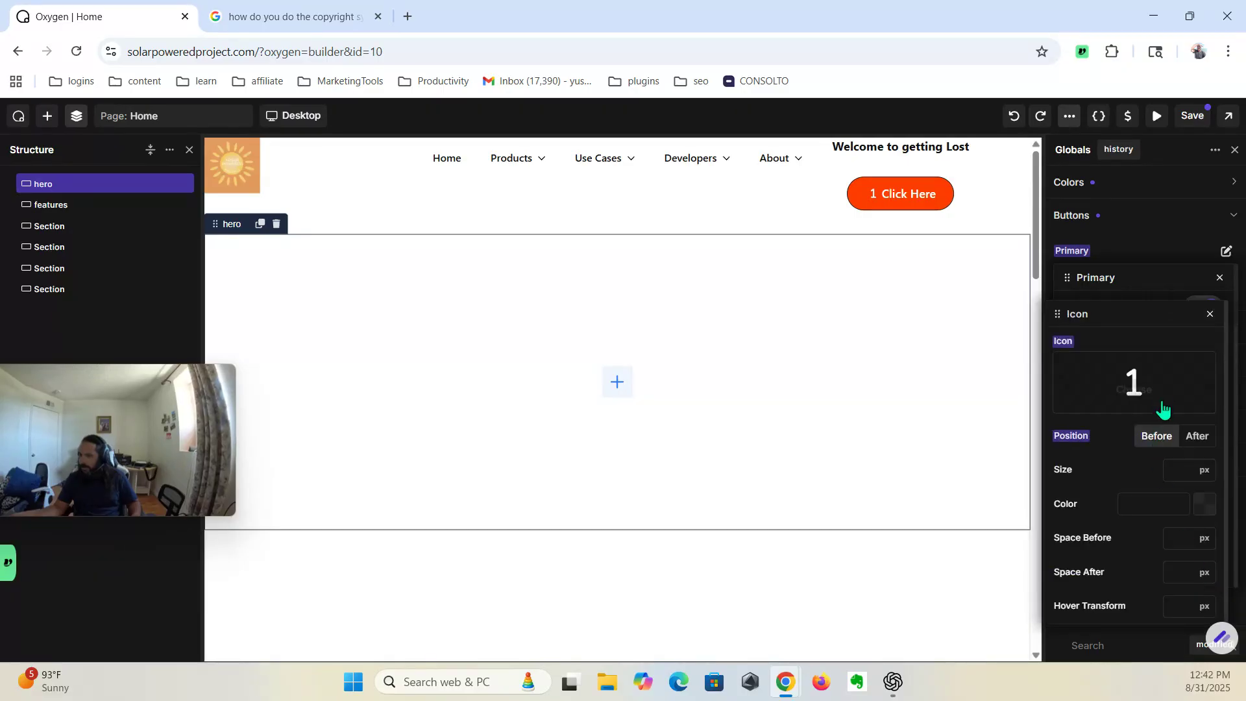
mouse_move(1138, 384)
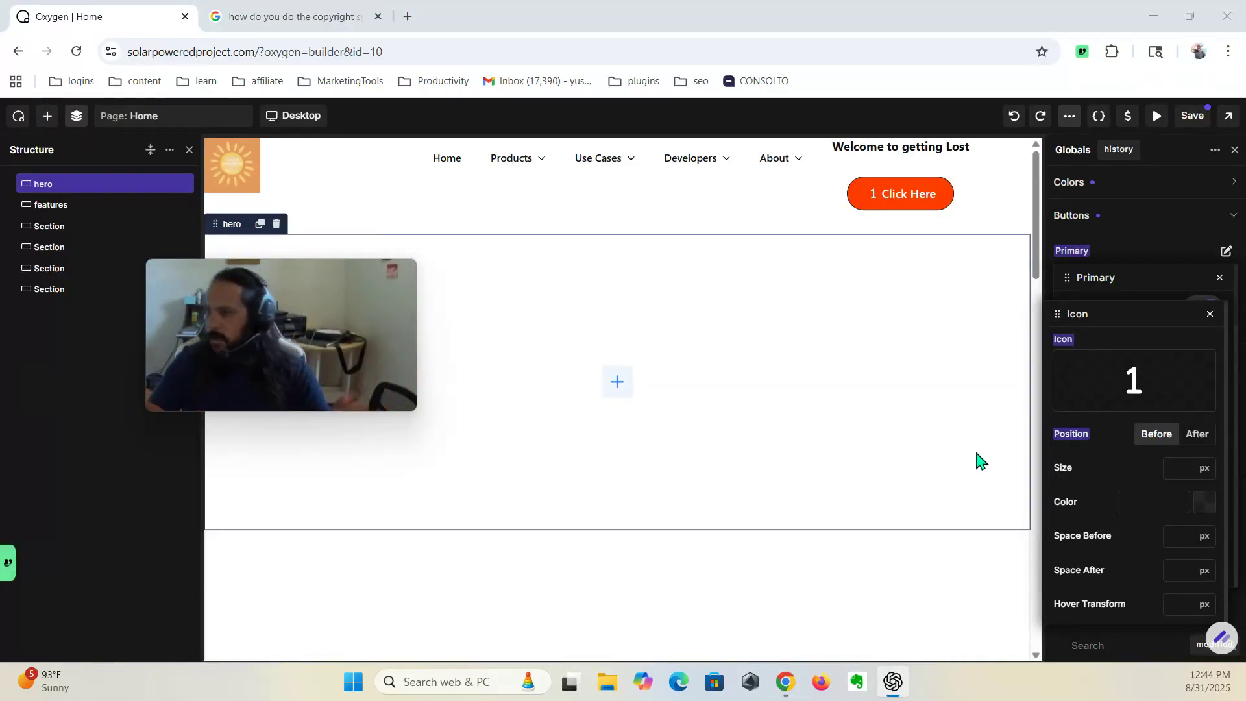
mouse_move(1103, 417)
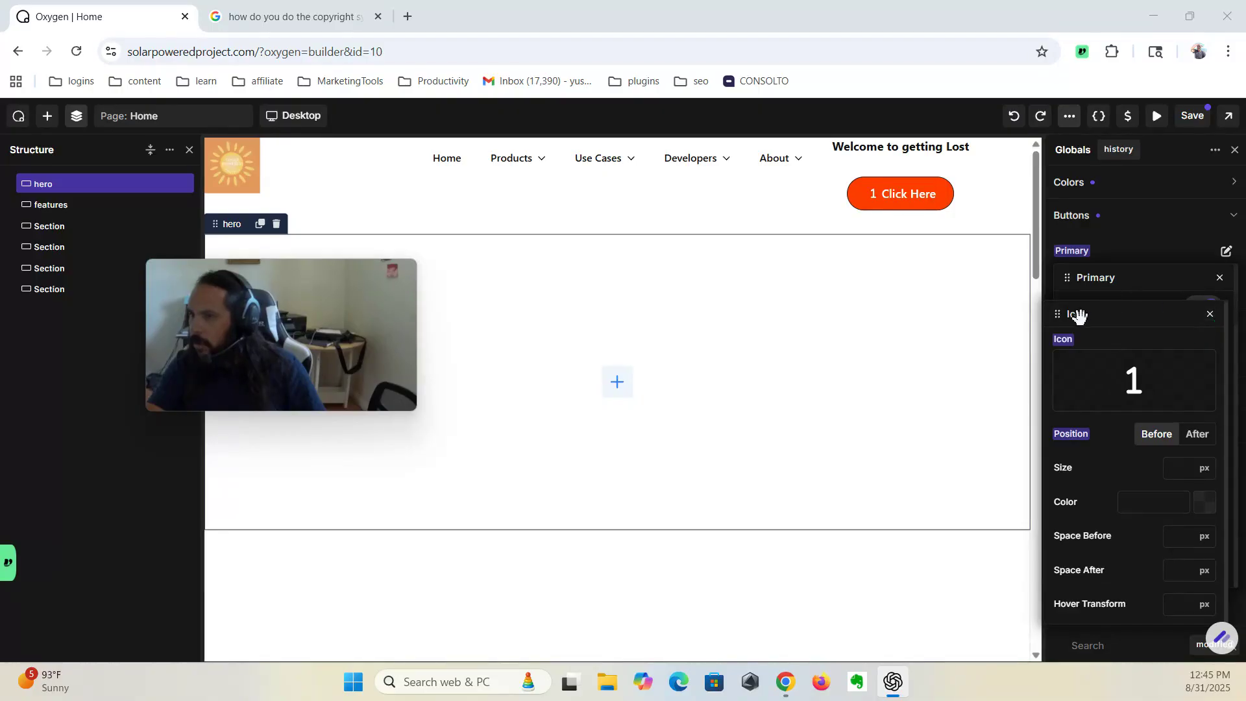
left_click(1063, 340)
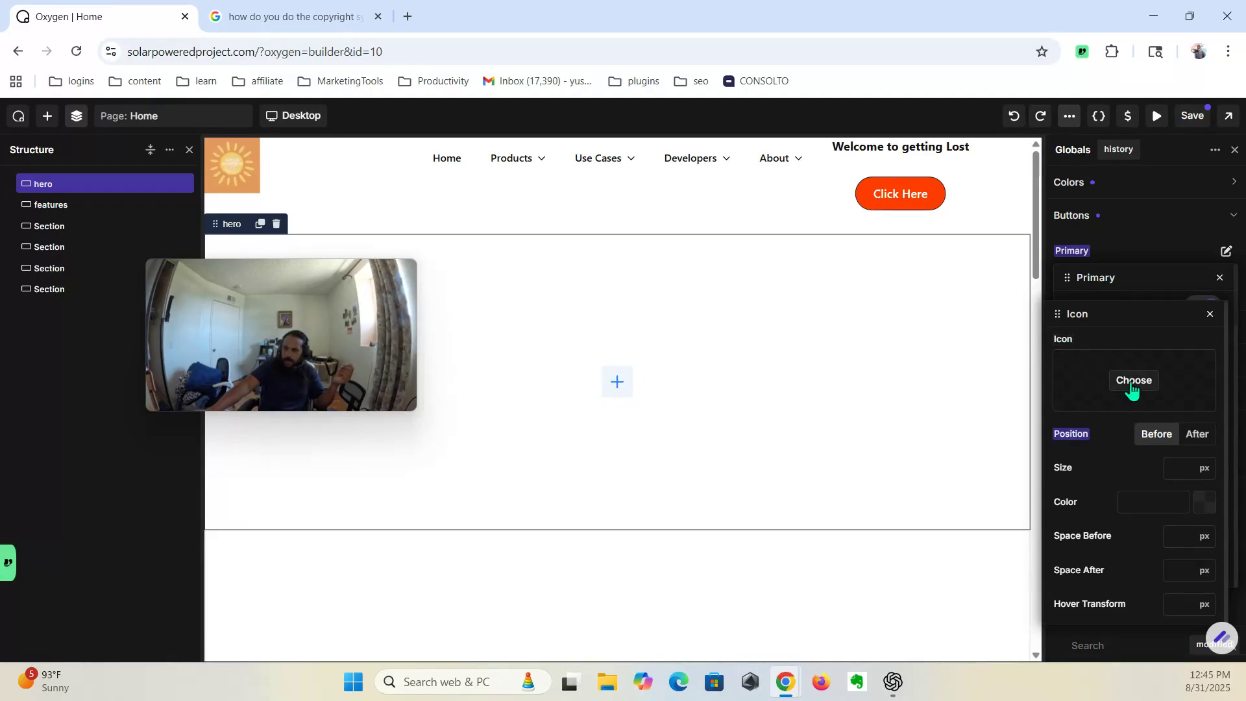
Step: Try the accessible icon on the global primary button style, and clear it again
left_click(1131, 388)
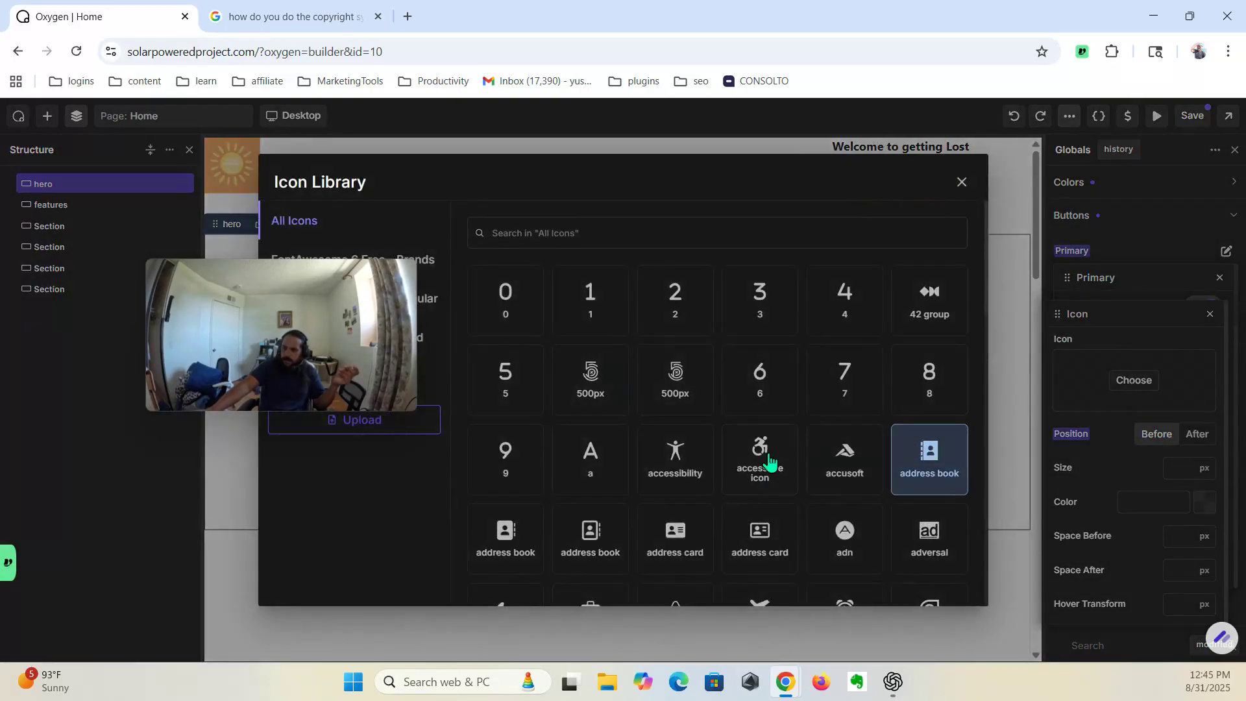
left_click(754, 464)
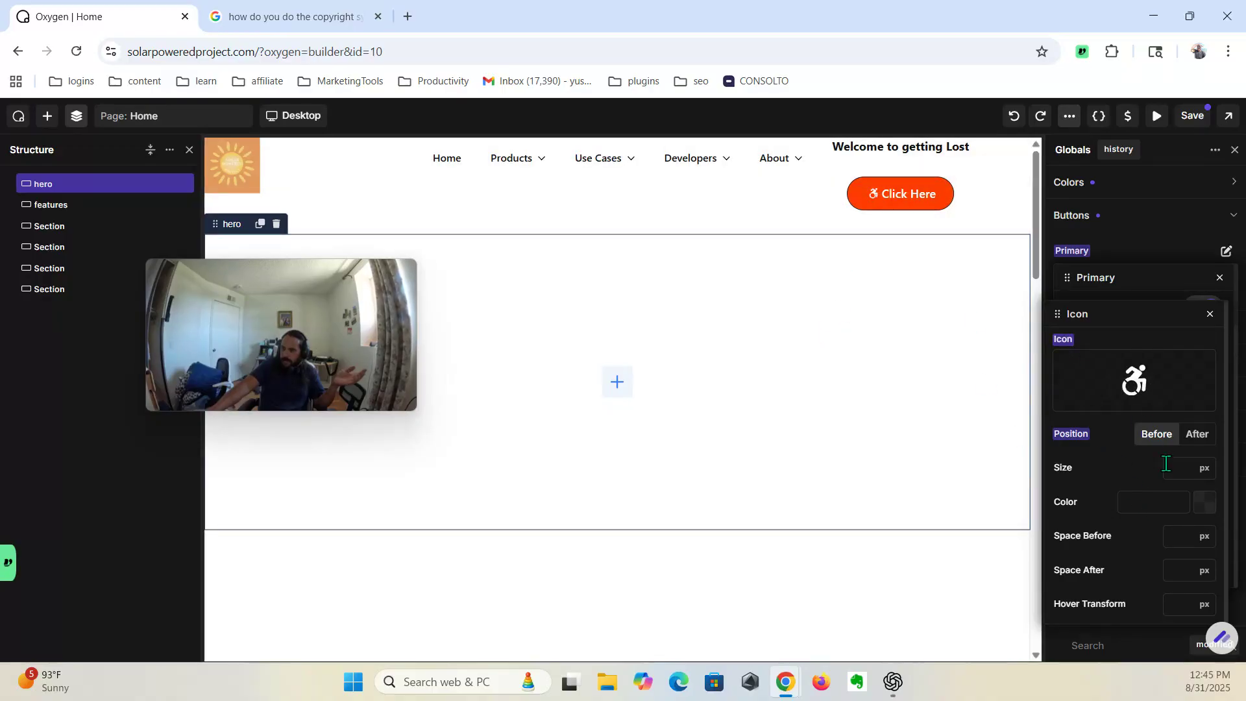
left_click(1062, 339)
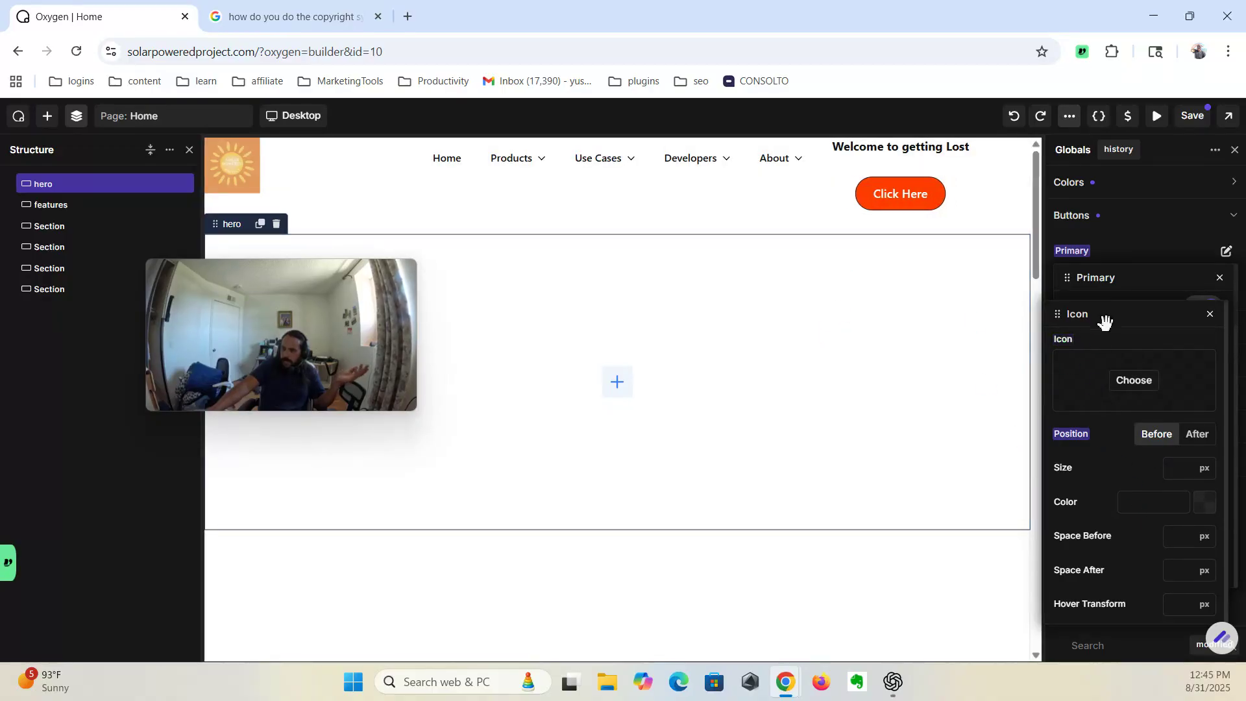
left_click(1211, 315)
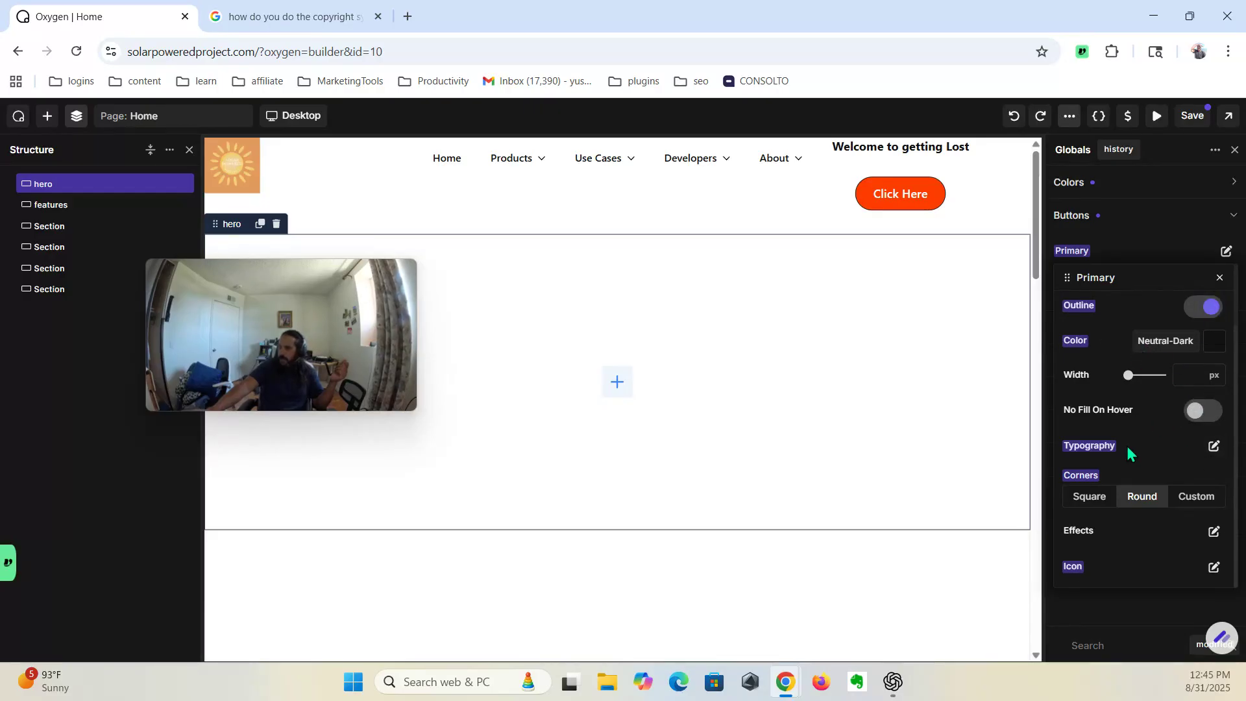
scroll(1148, 461, "up", 1)
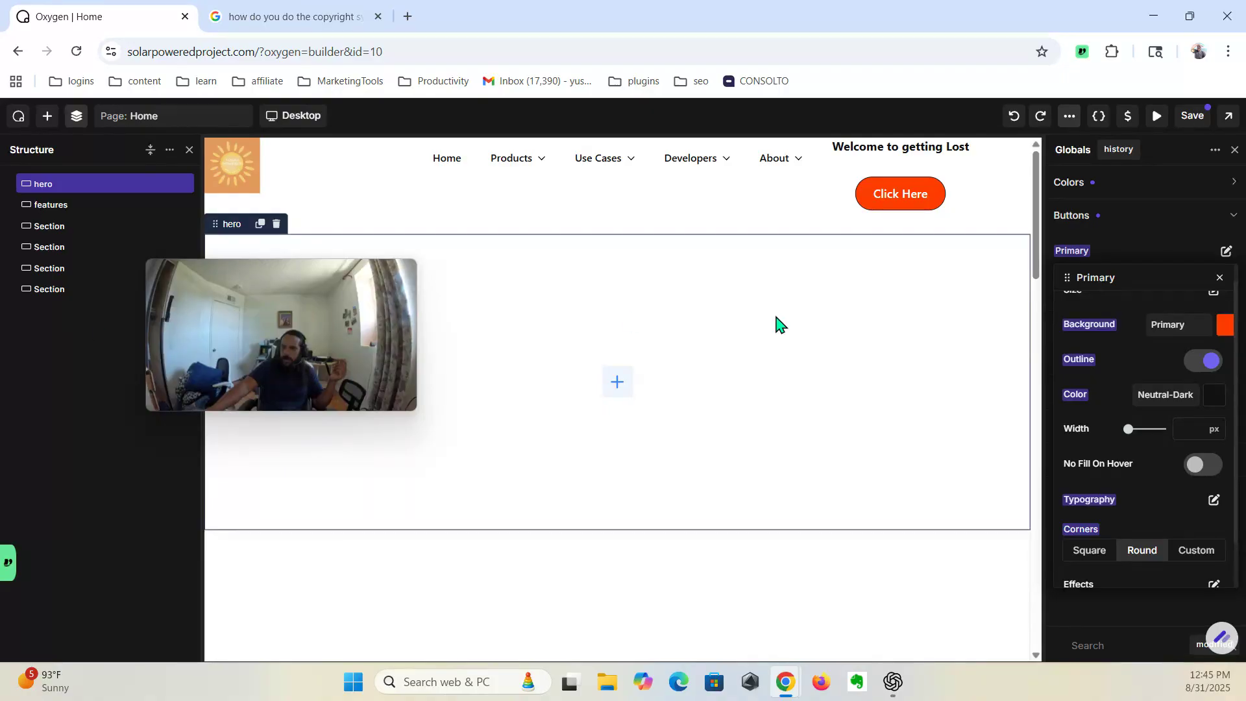
scroll(1162, 448, "down", 1)
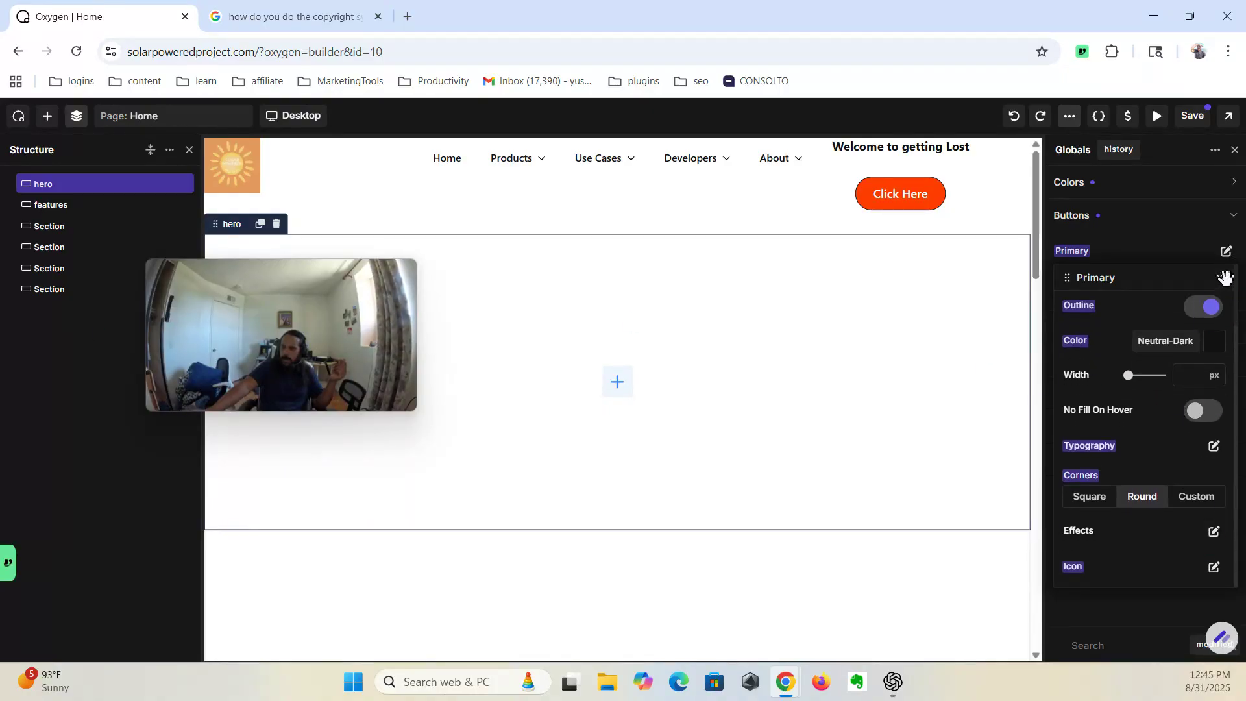
left_click(1220, 278)
Step: Give the global secondary button style round corners and the Primary color for its text
left_click(1226, 286)
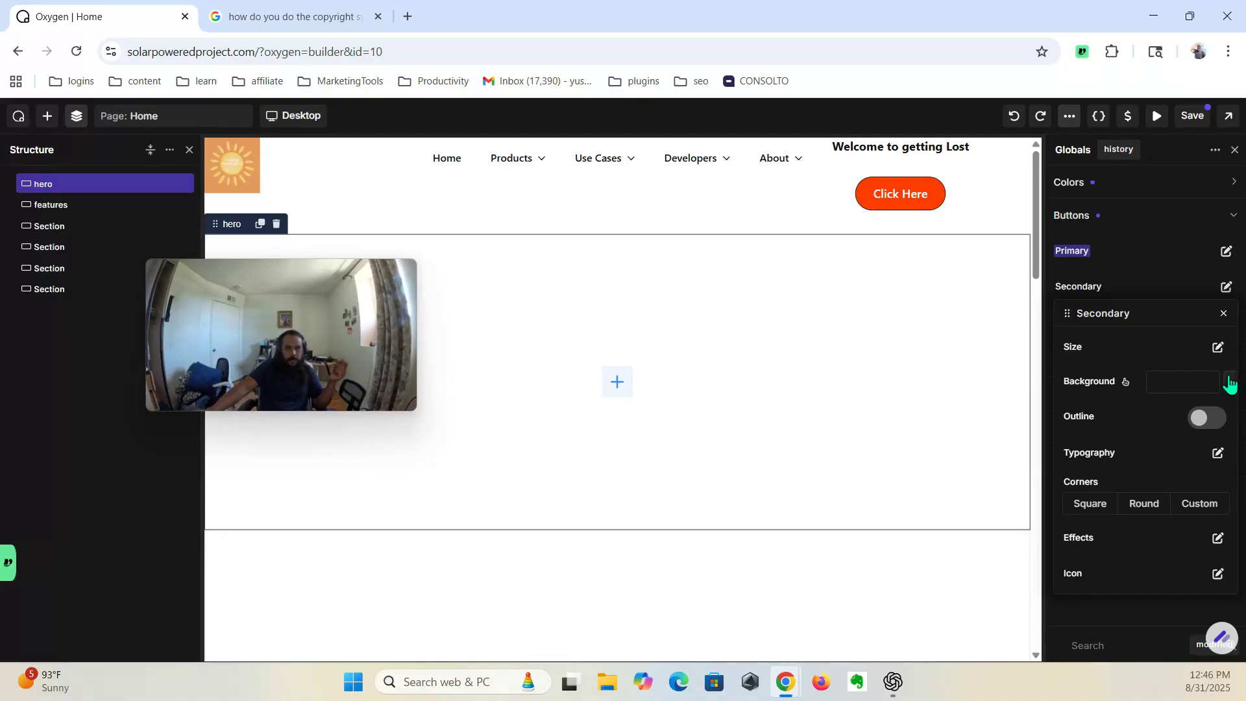
left_click(1150, 510)
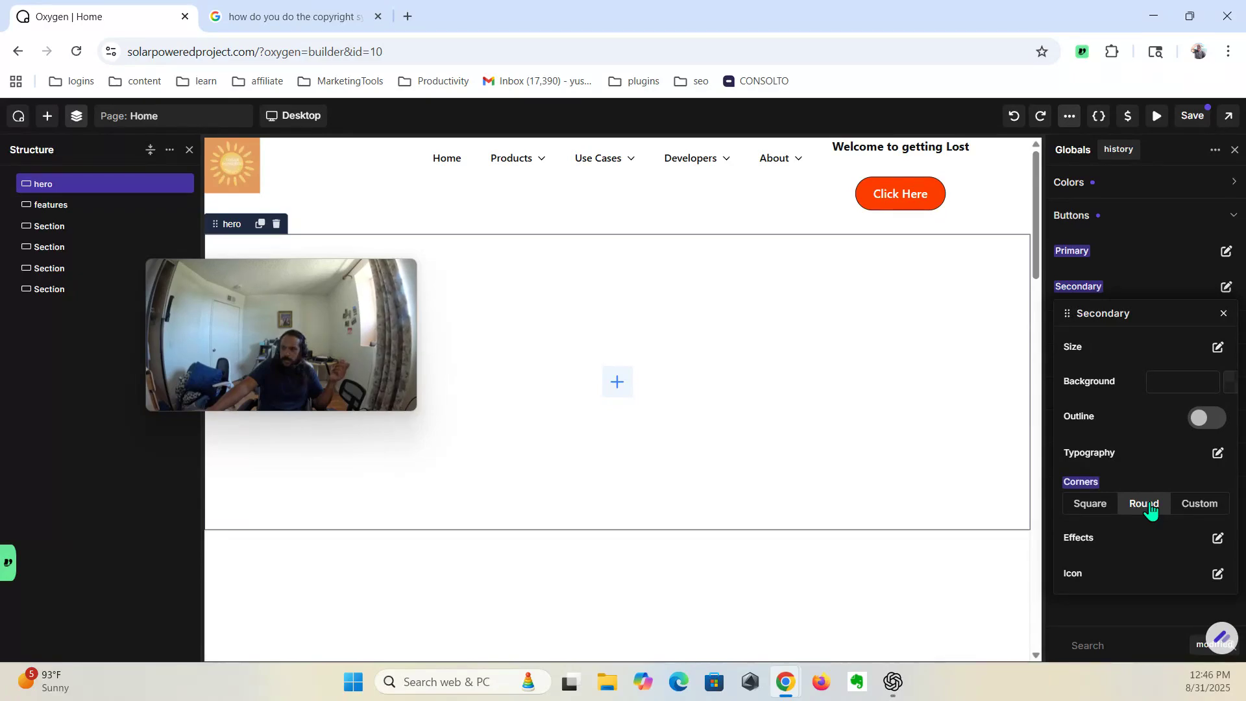
left_click(1218, 453)
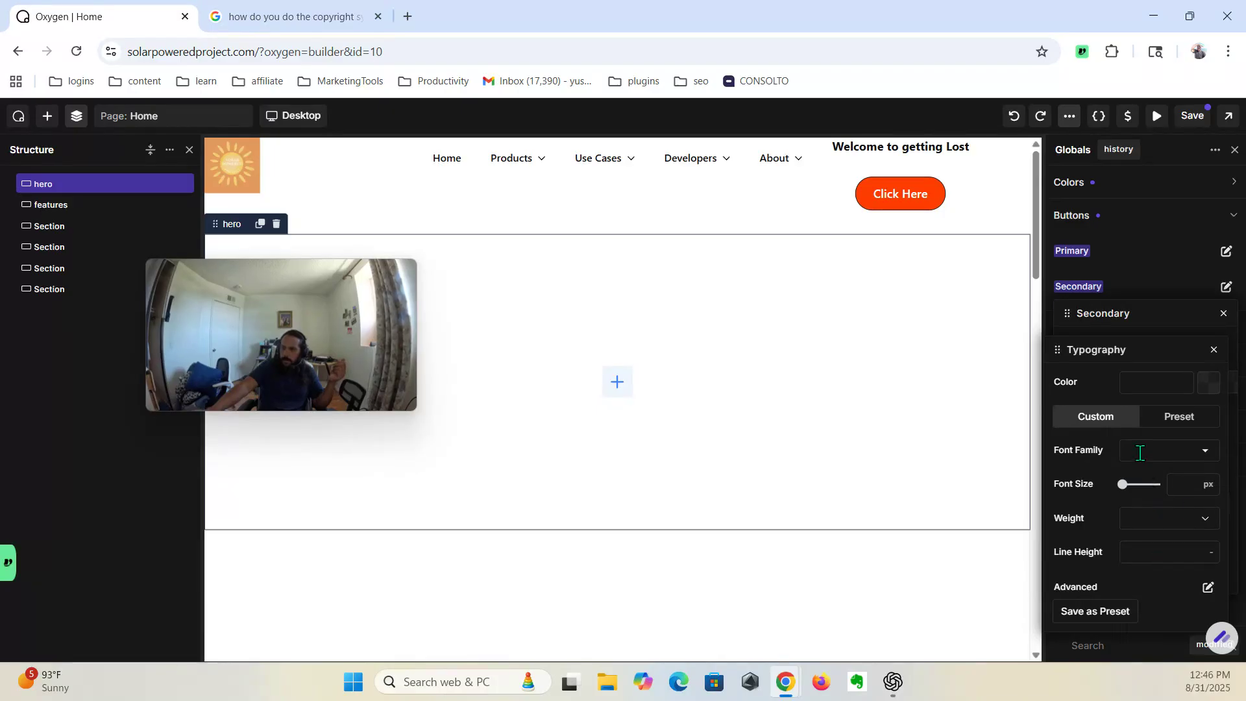
left_click(1210, 390)
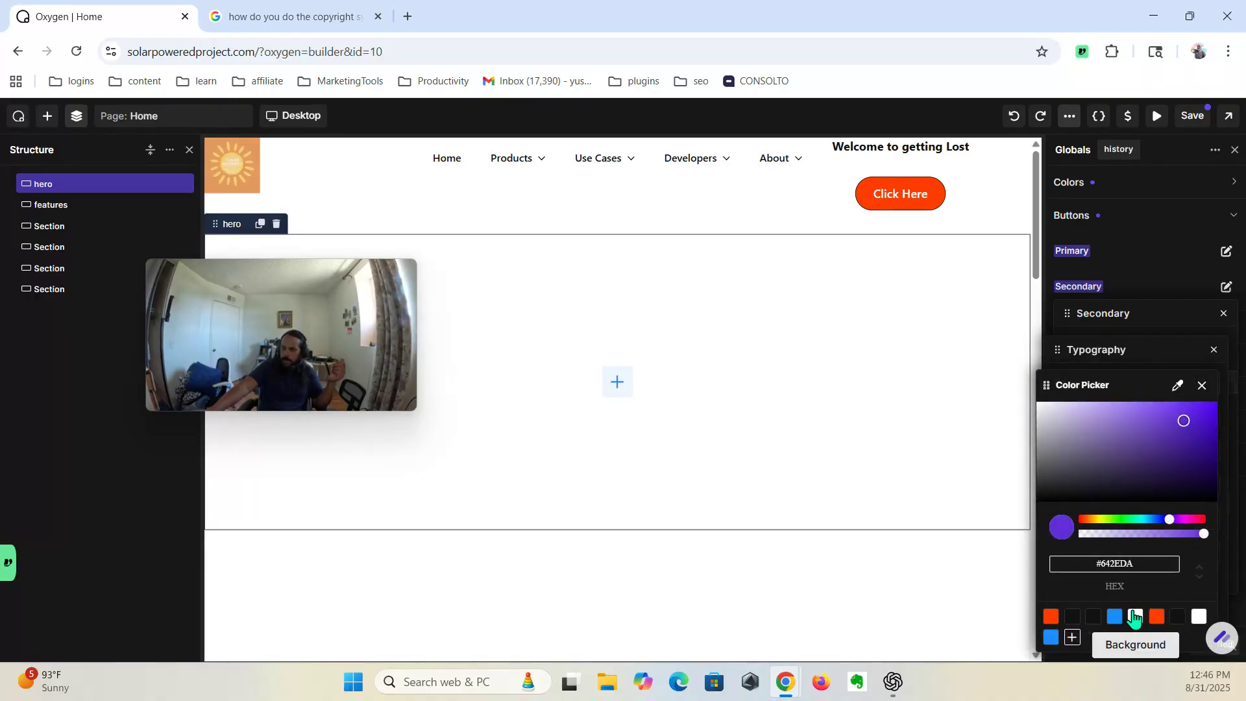
left_click(1159, 617)
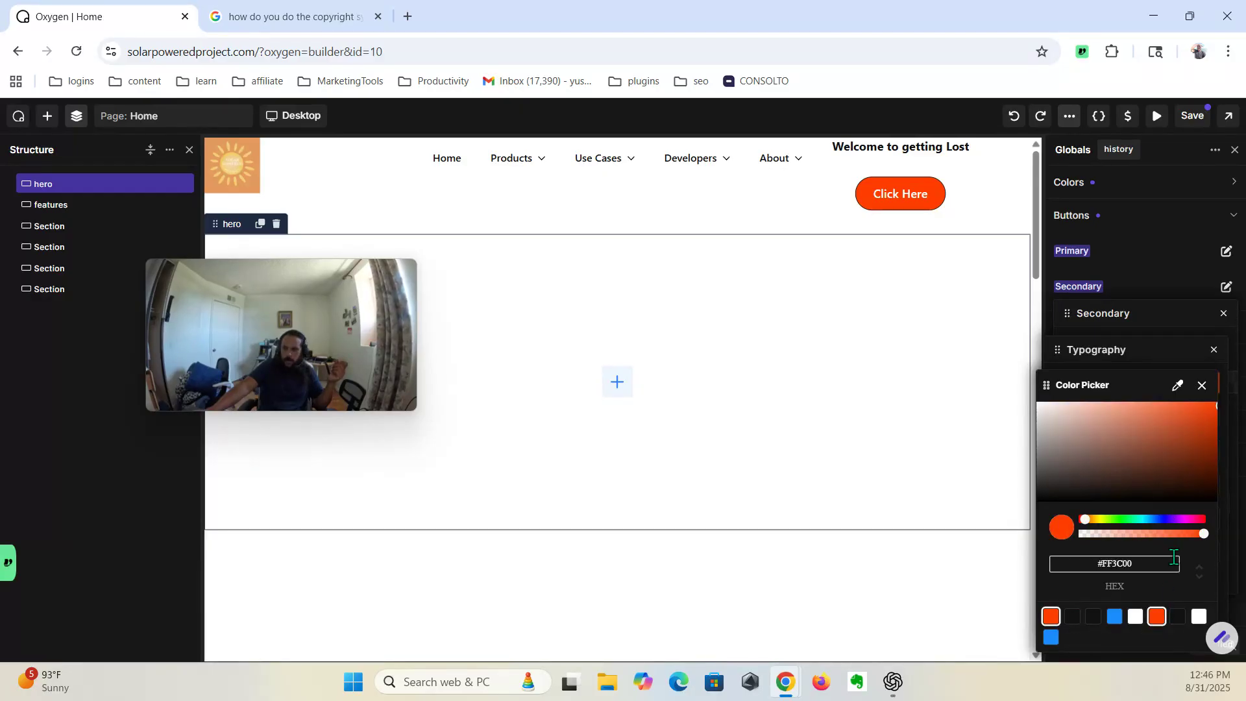
left_click(1203, 387)
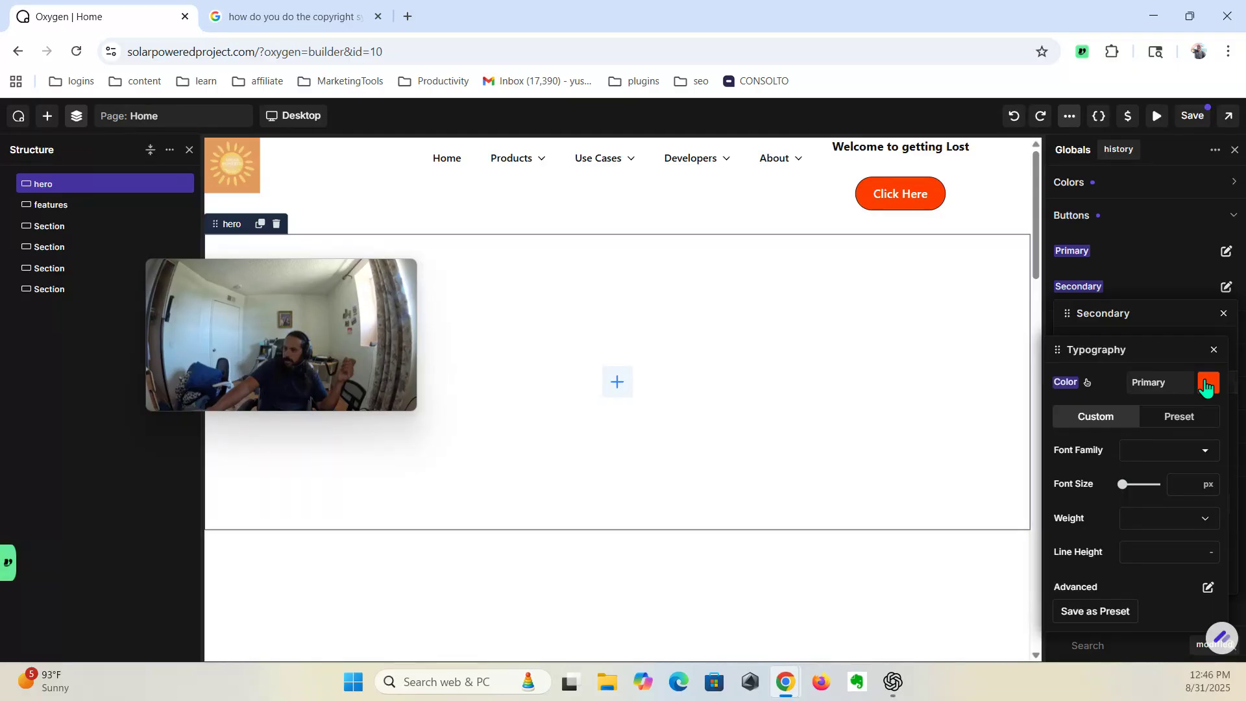
left_click(1209, 588)
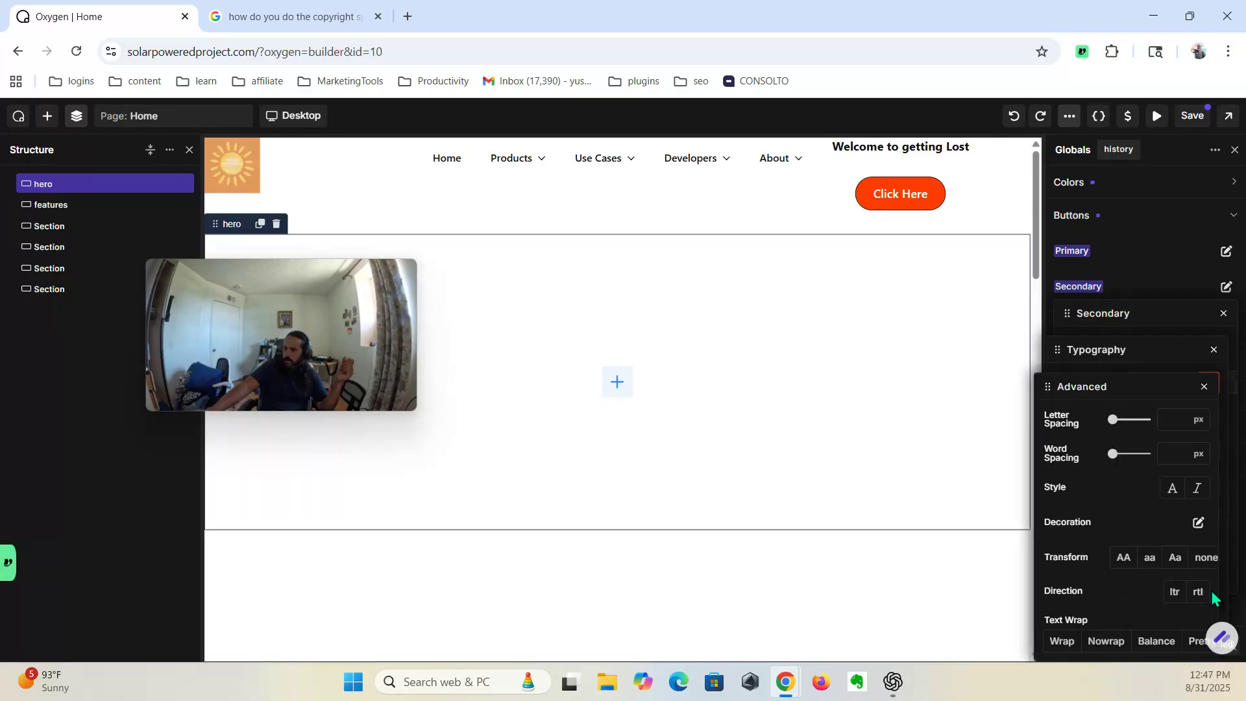
left_click(1206, 386)
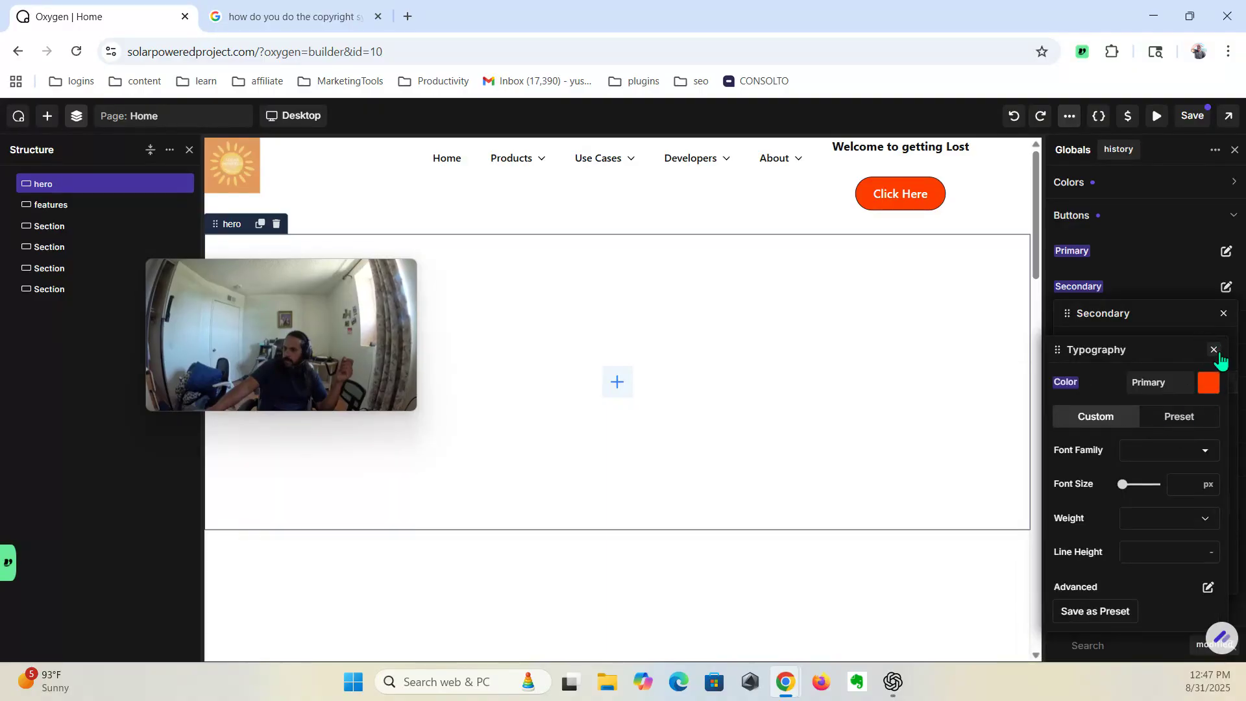
left_click(1215, 352)
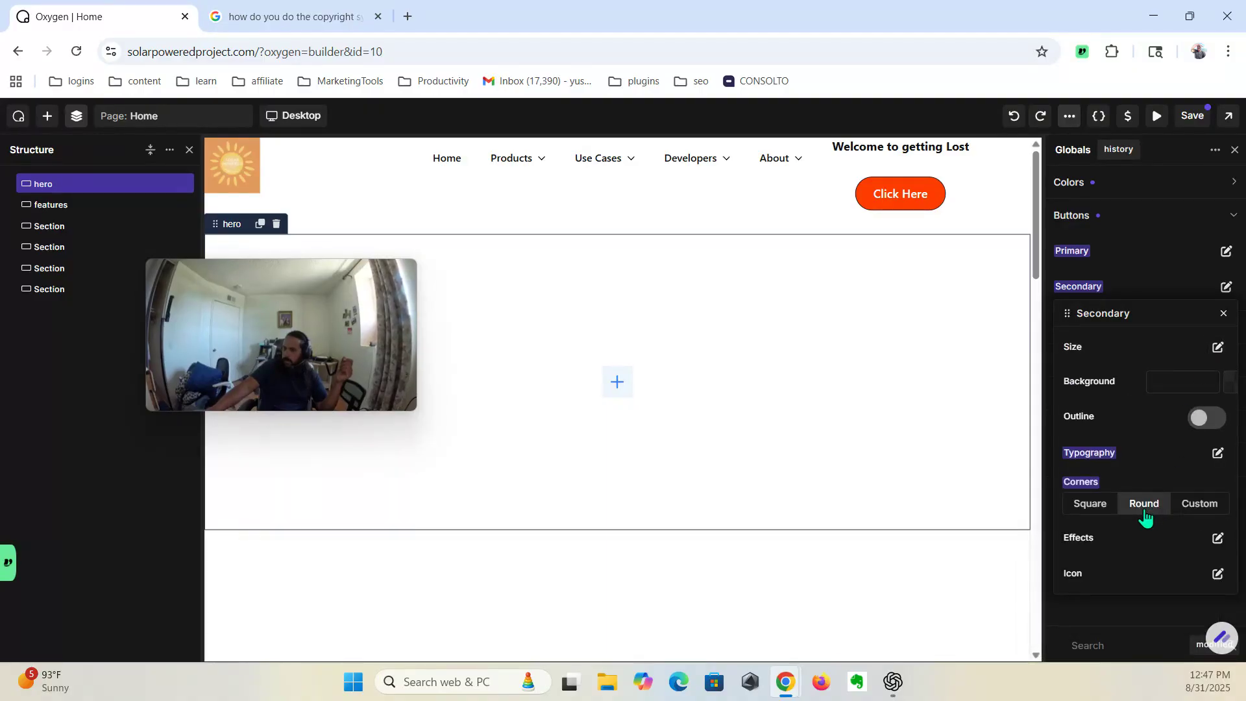
Step: Set the scale on hover effect of the secondary button style to 0
left_click(1218, 540)
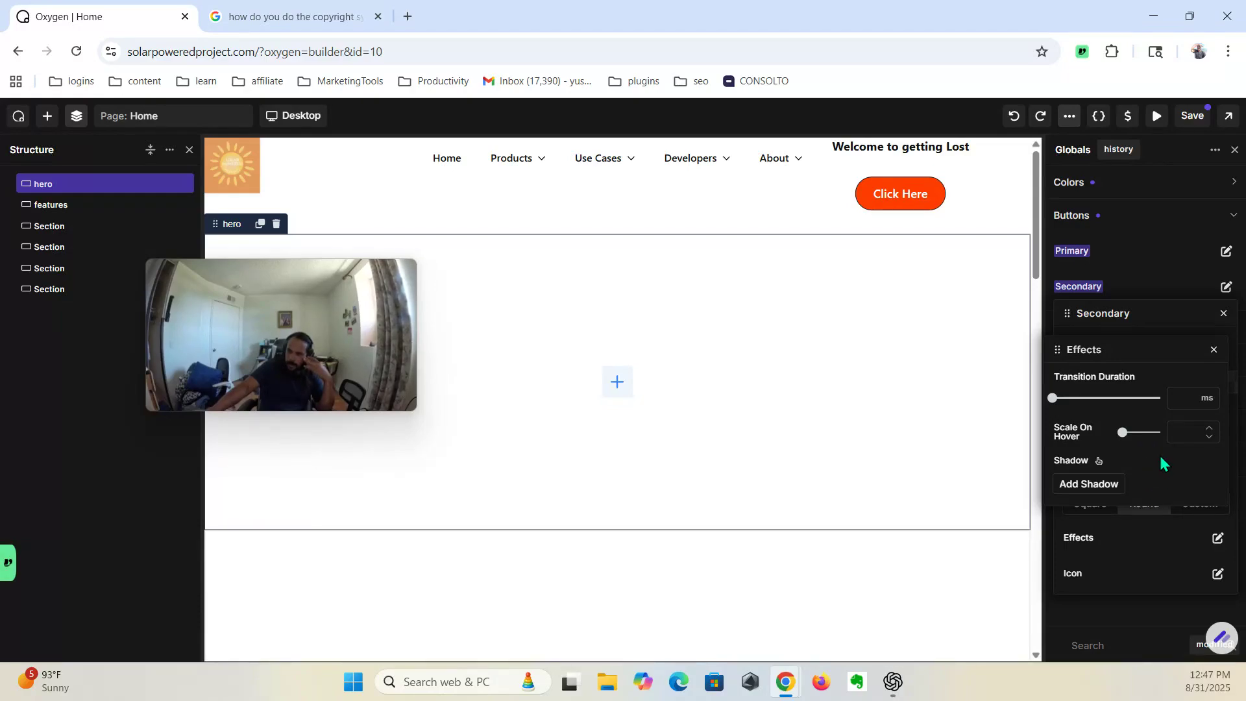
left_click(1210, 429)
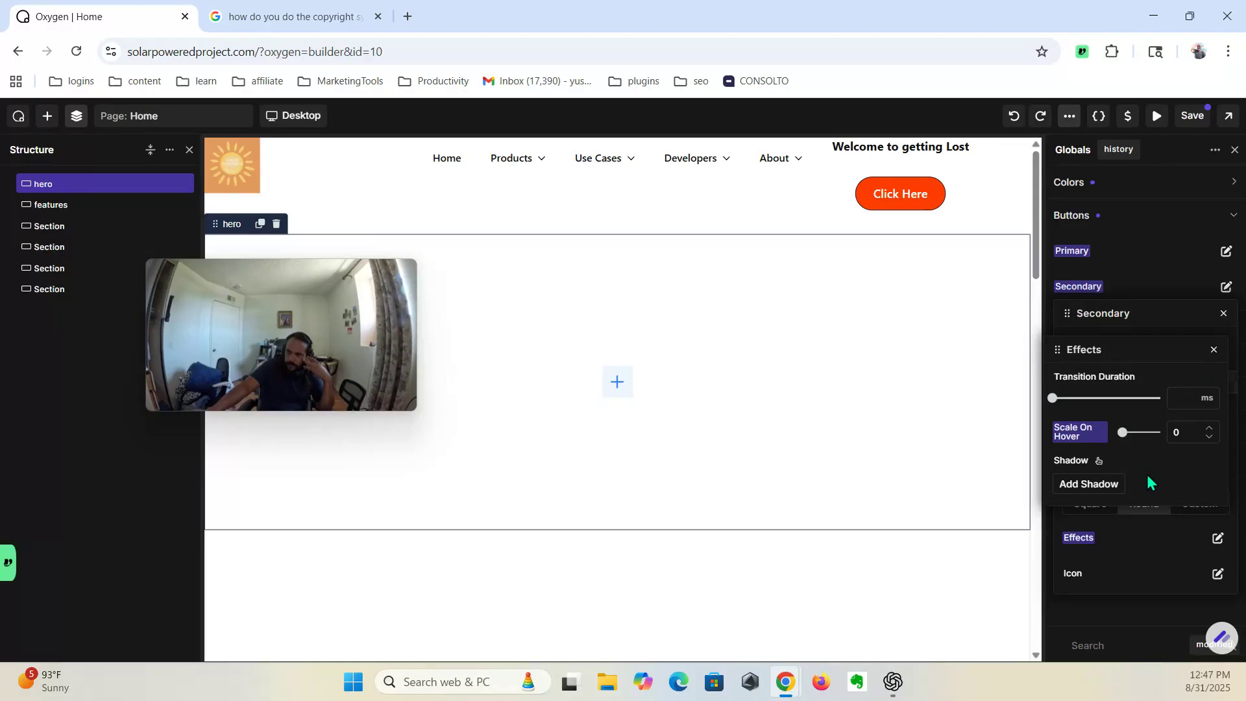
left_click(1152, 569)
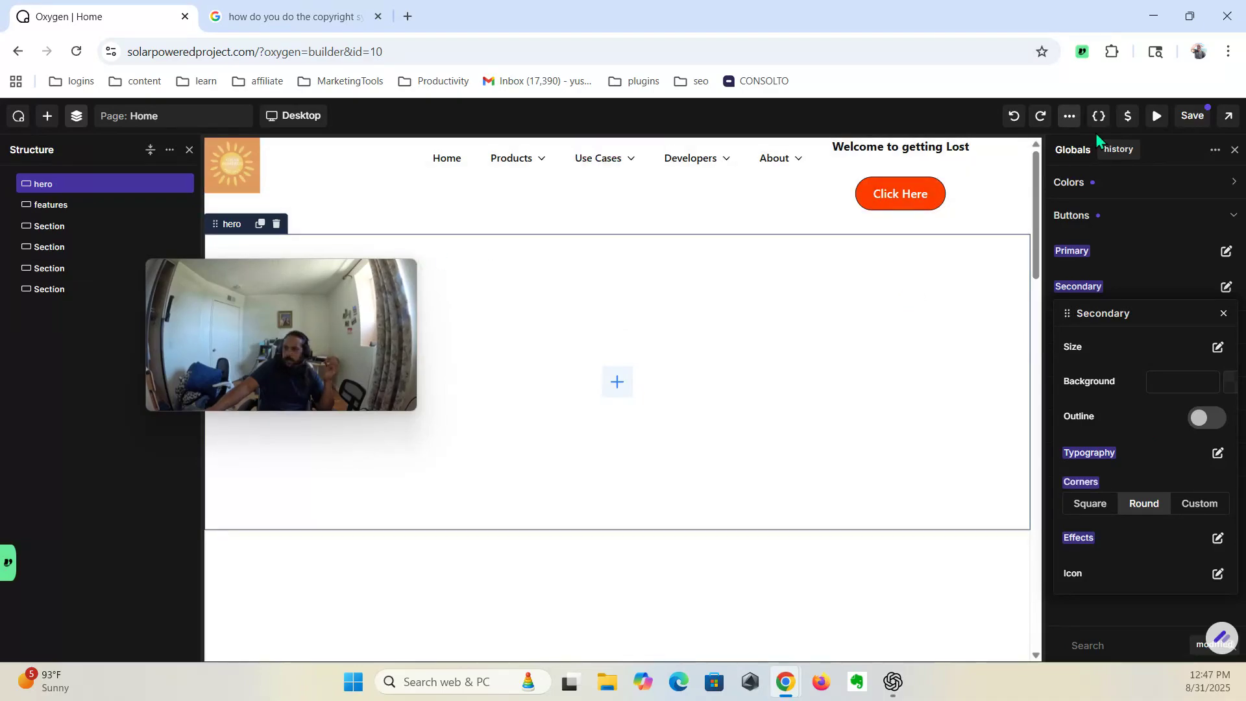
left_click(1074, 121)
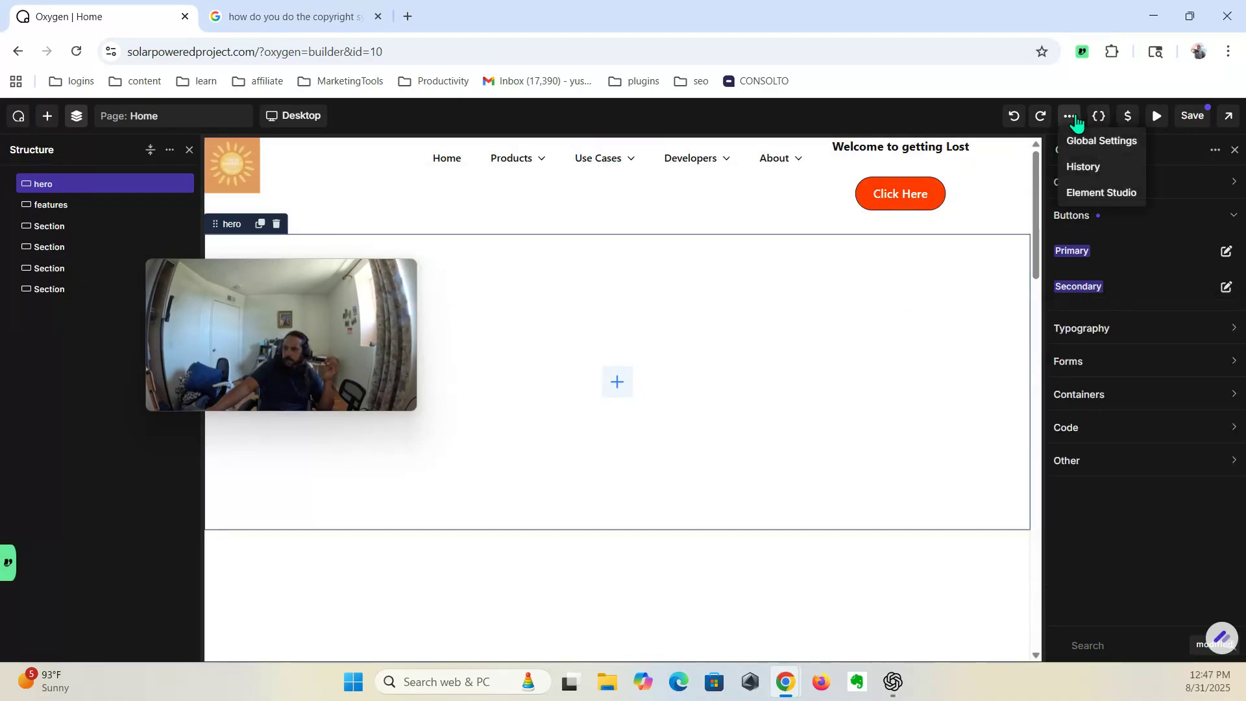
left_click(1099, 164)
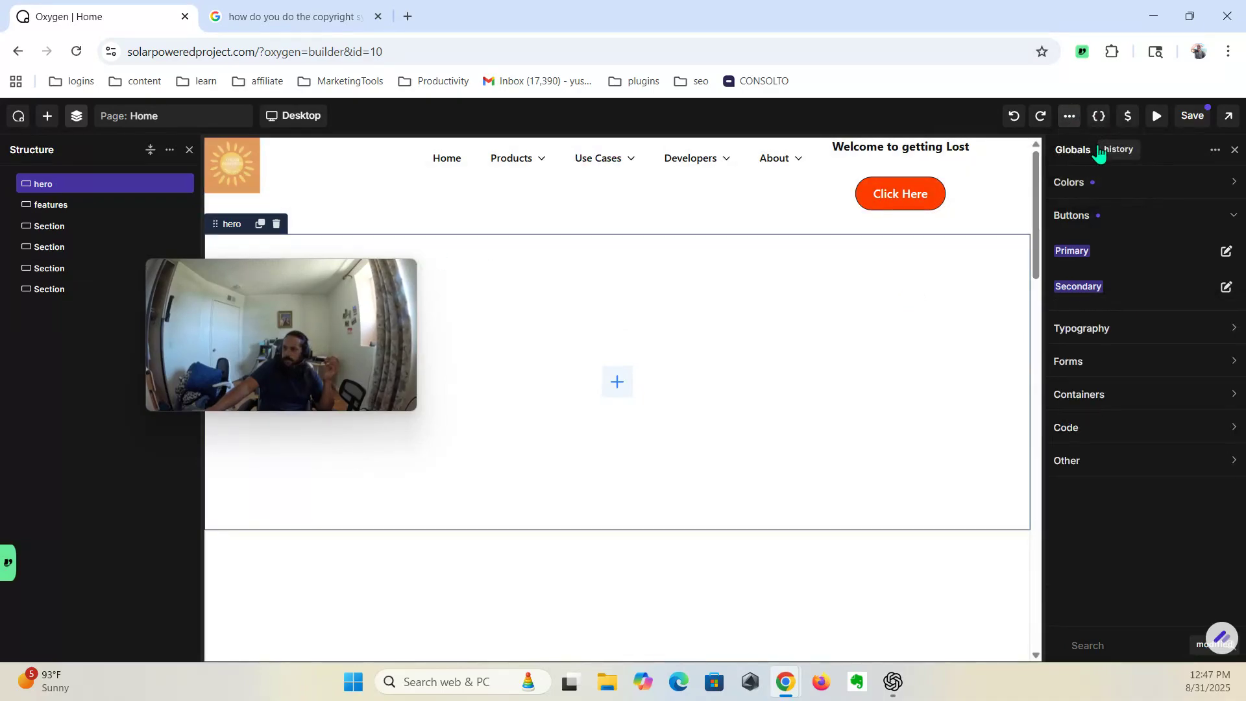
Step: Review the global typography settings and the fonts offered for headings
left_click(1123, 332)
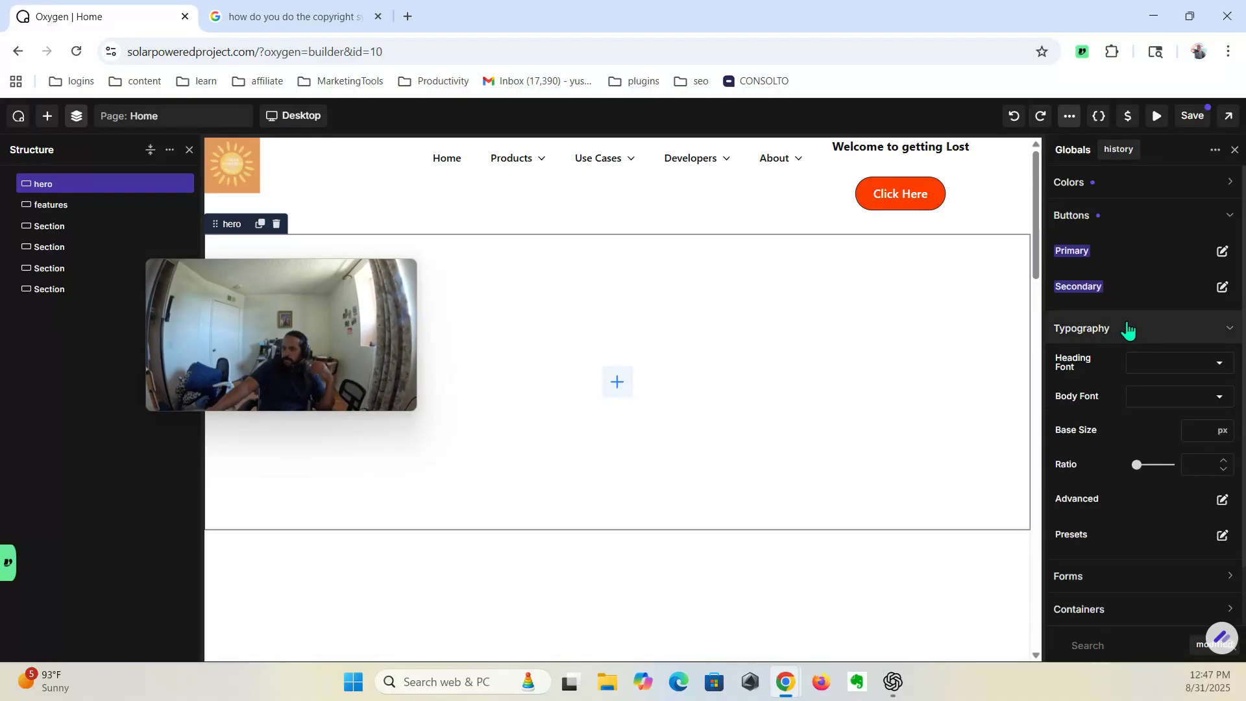
left_click(1170, 367)
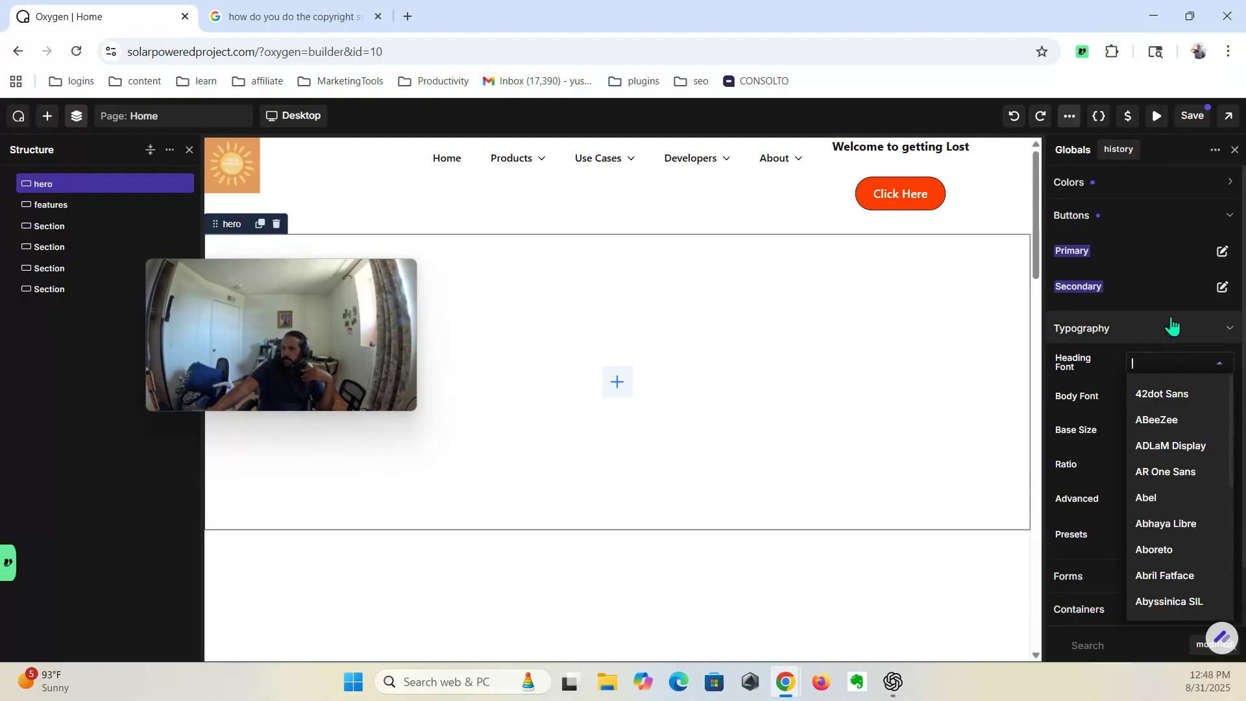
left_click(1223, 361)
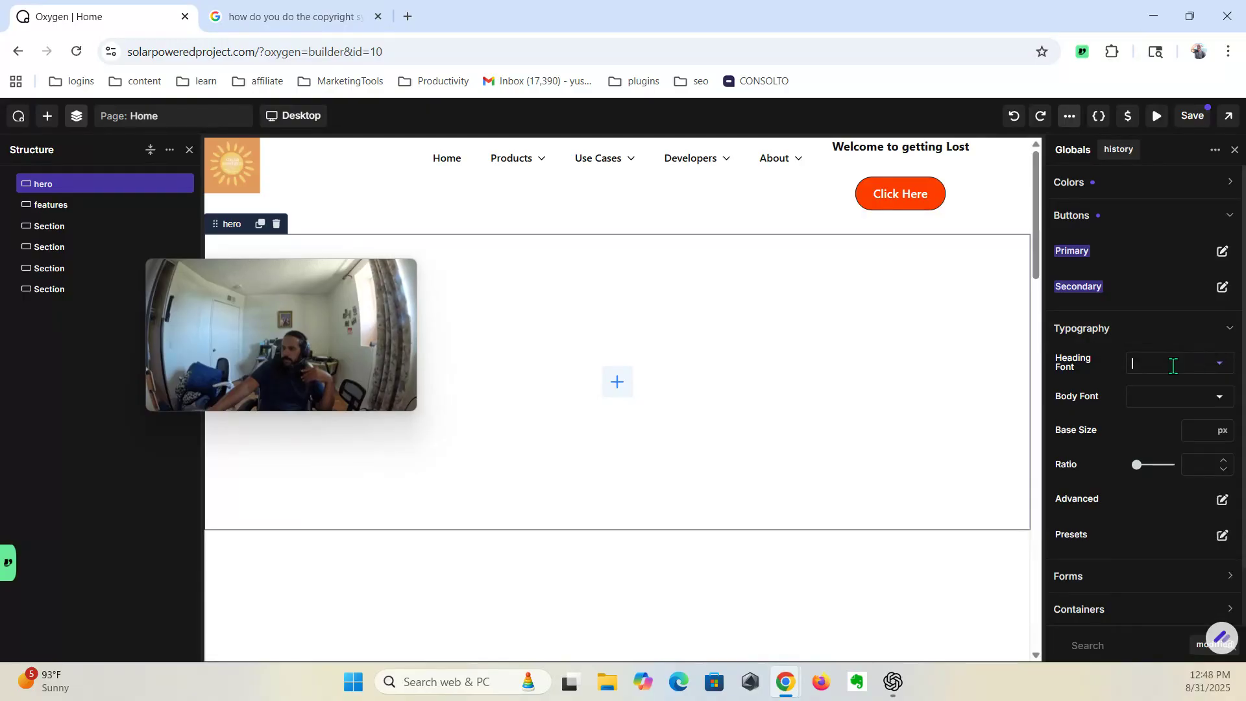
scroll(1154, 382, "down", 1)
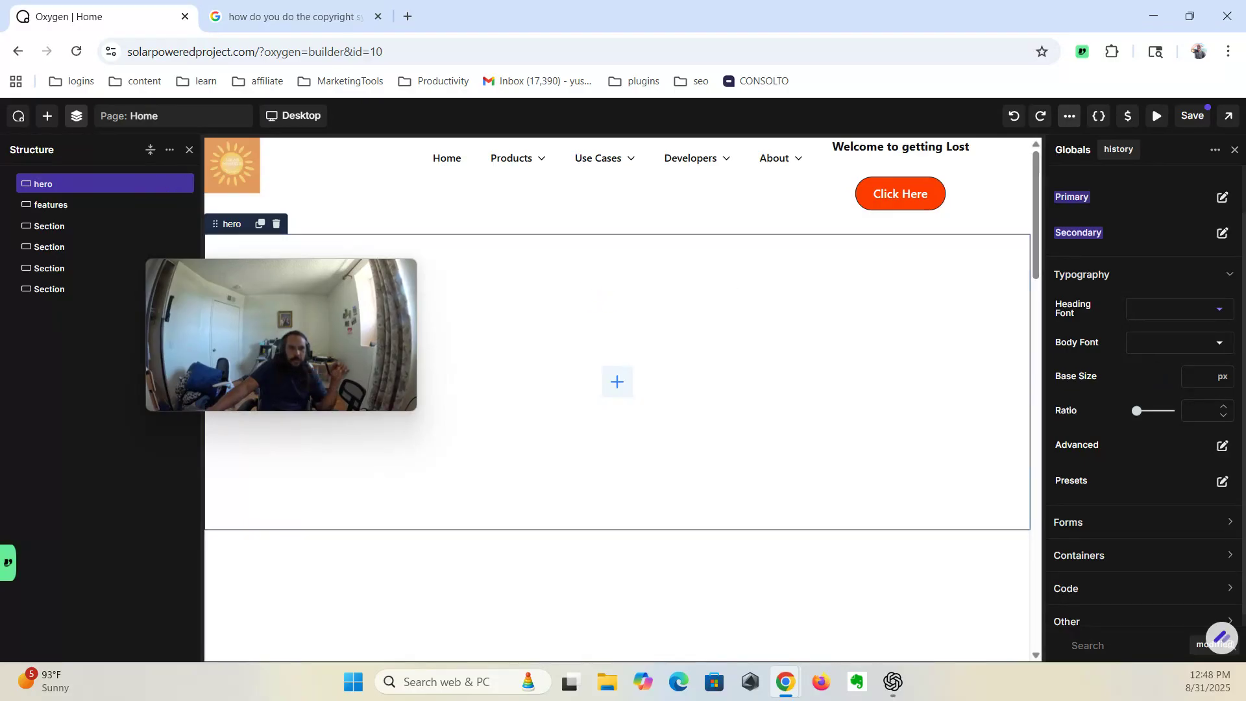
key("alt+Tab")
key("alt+Tab")
key("super+shift+s")
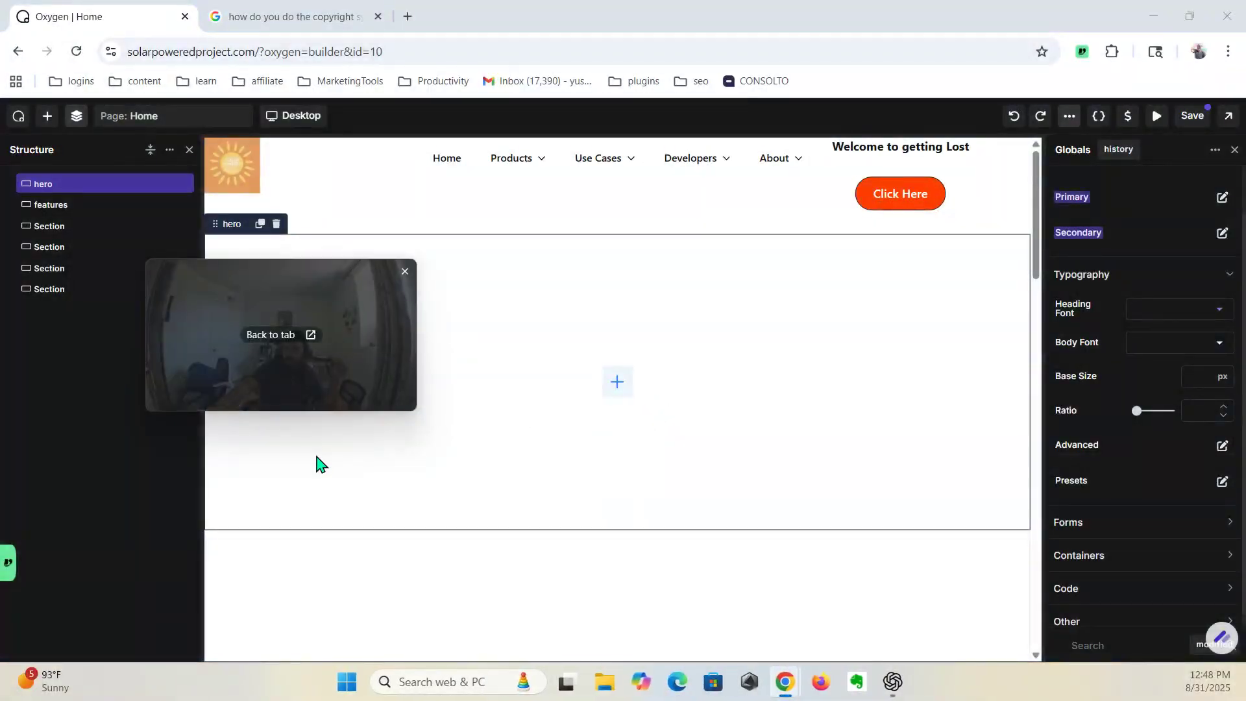
key("alt+Tab")
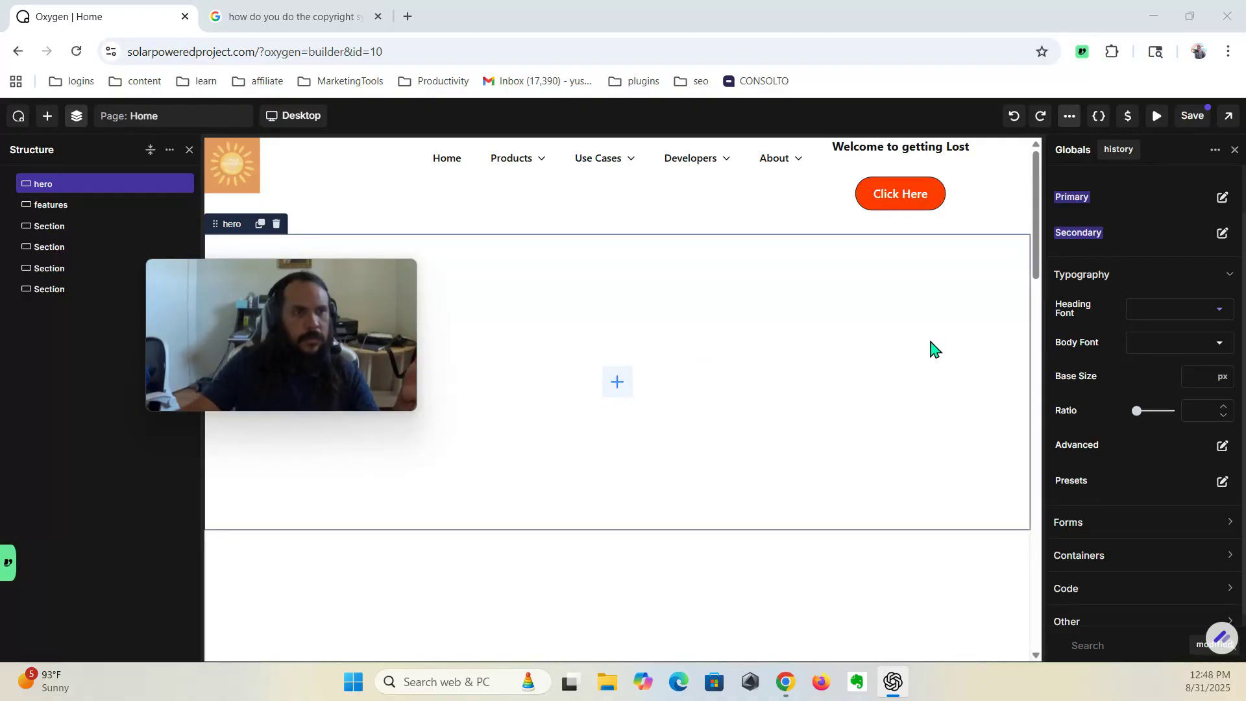
Step: Set both the heading font and the body font in the global typography to Inter
scroll(1138, 313, "up", 1)
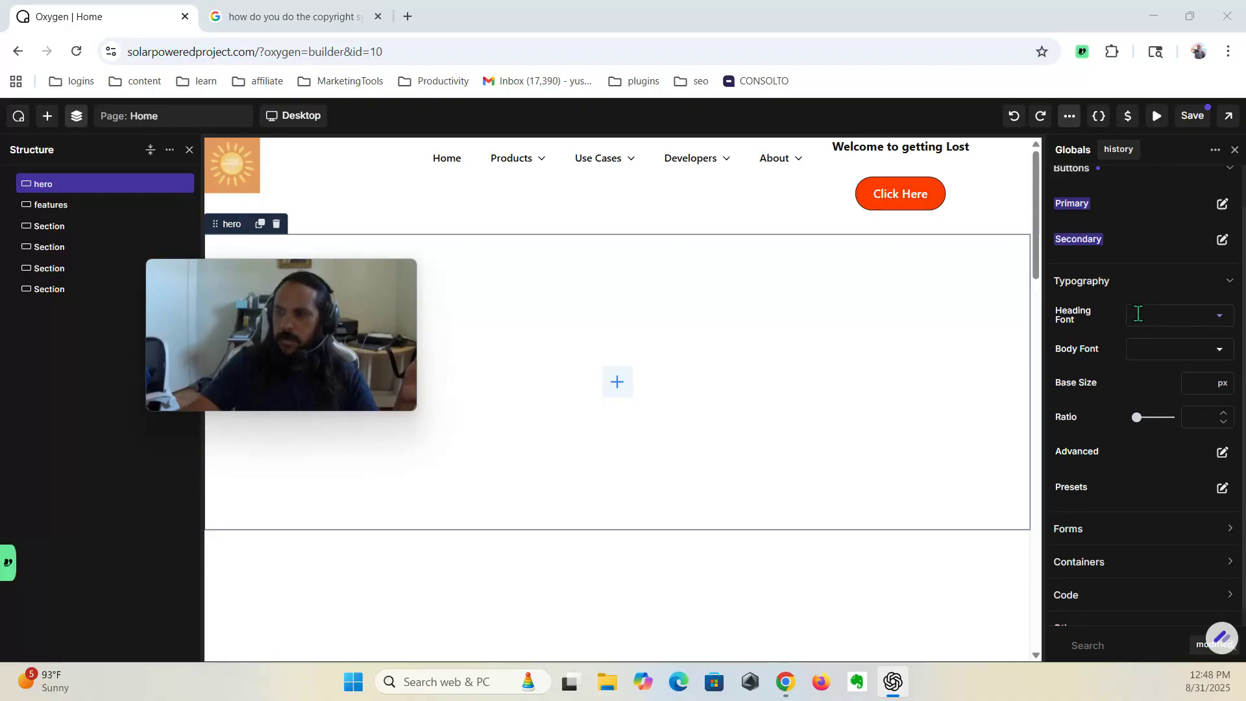
scroll(1138, 314, "up", 1)
left_click(1174, 363)
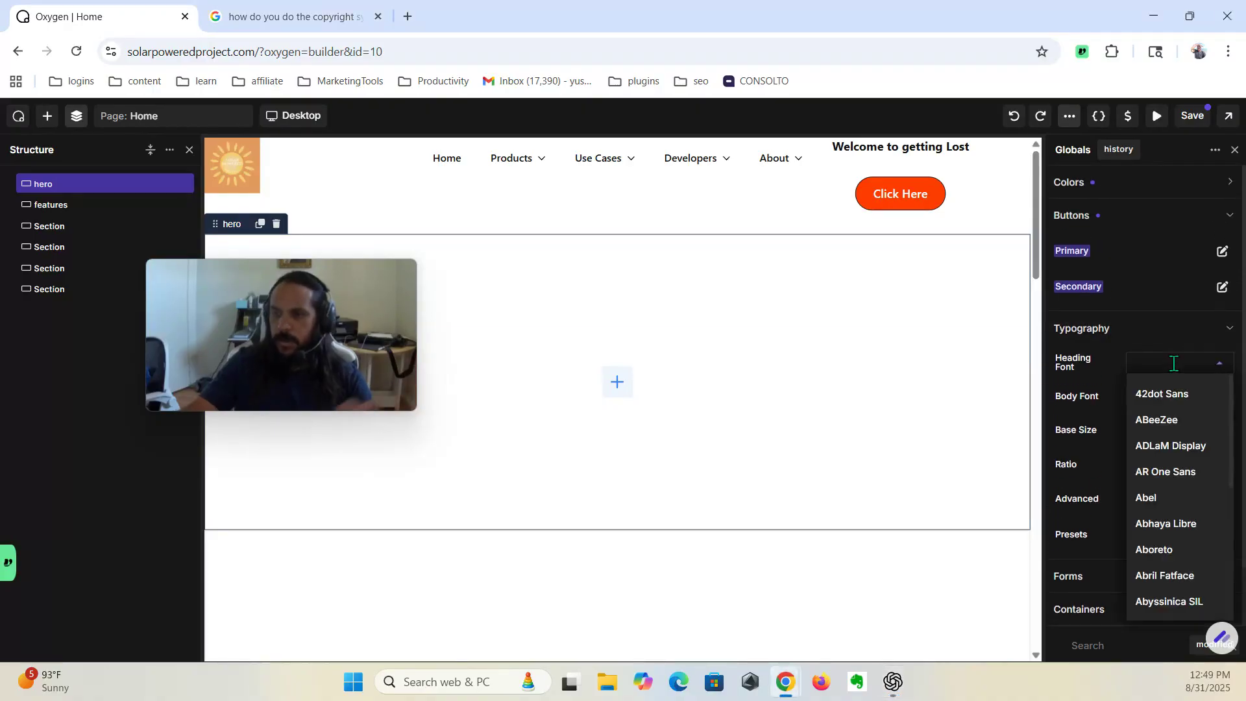
type("in")
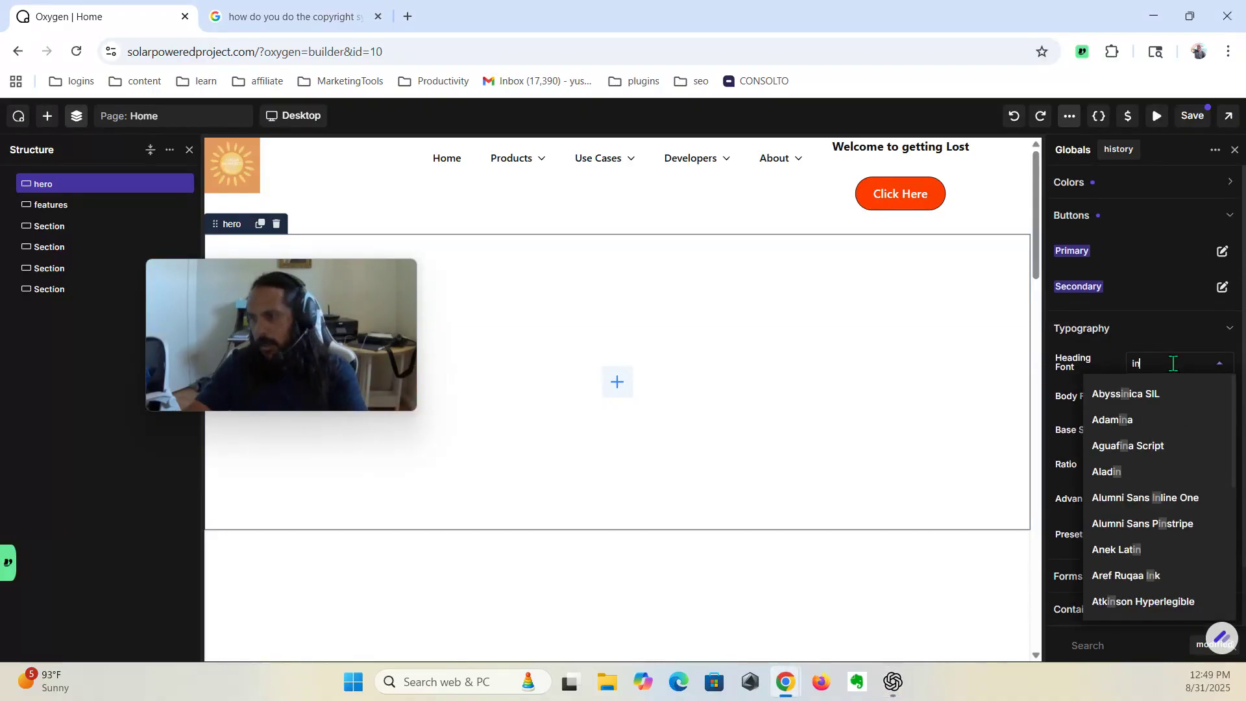
type("t")
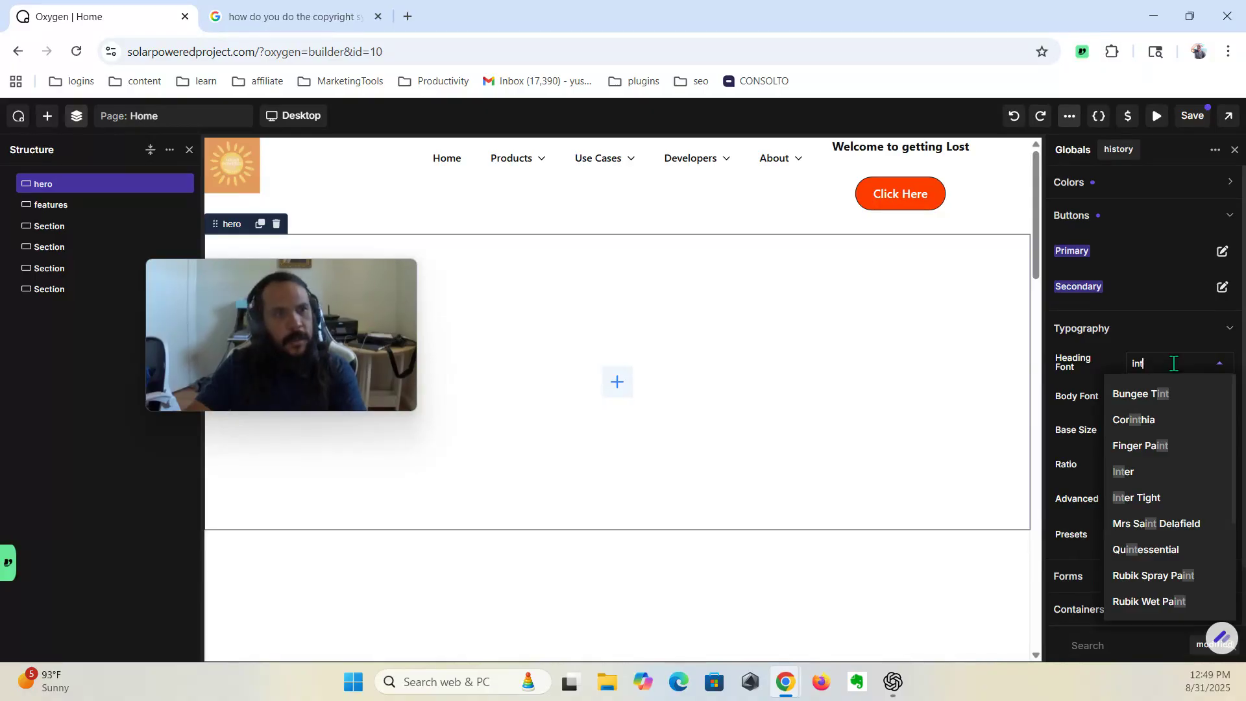
left_click(1149, 472)
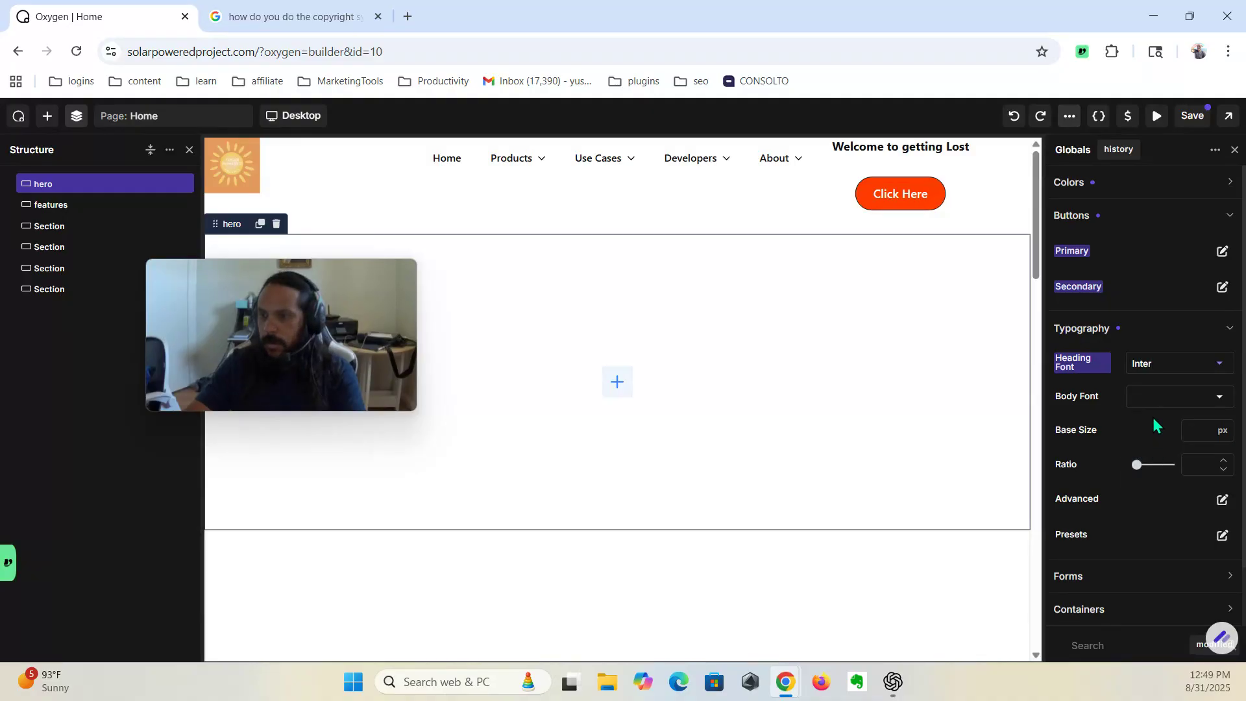
left_click(1164, 389)
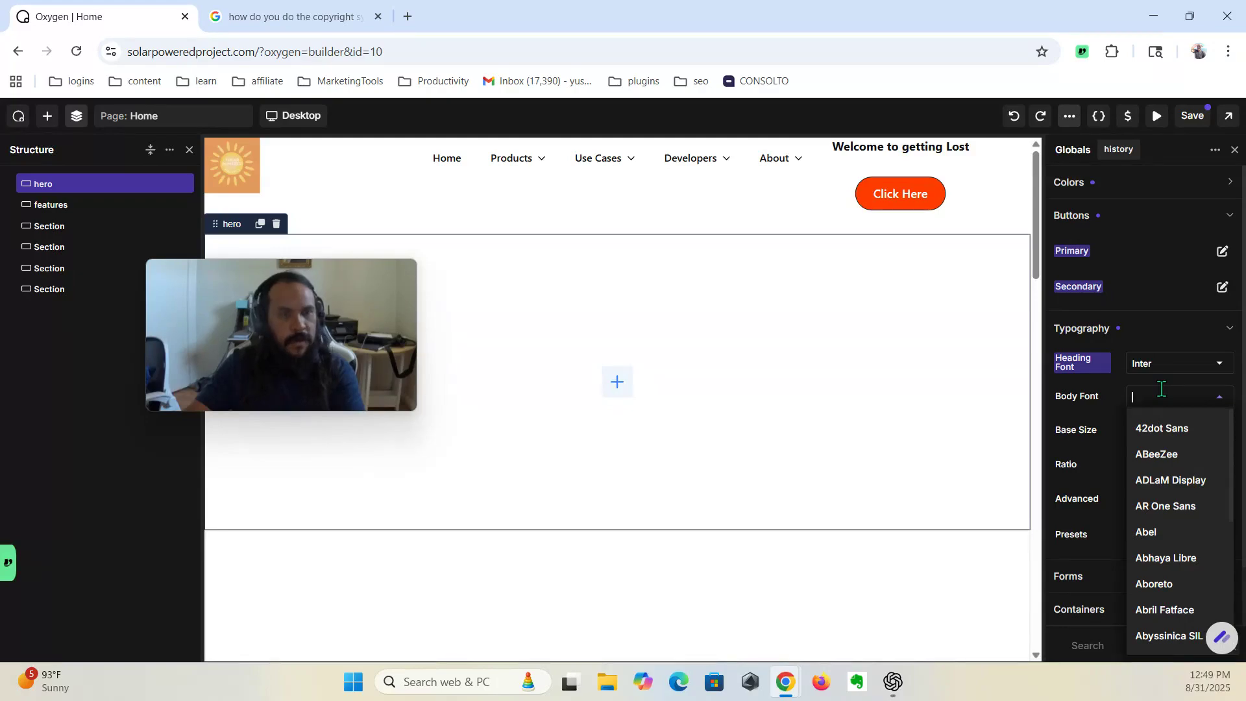
type("lnt")
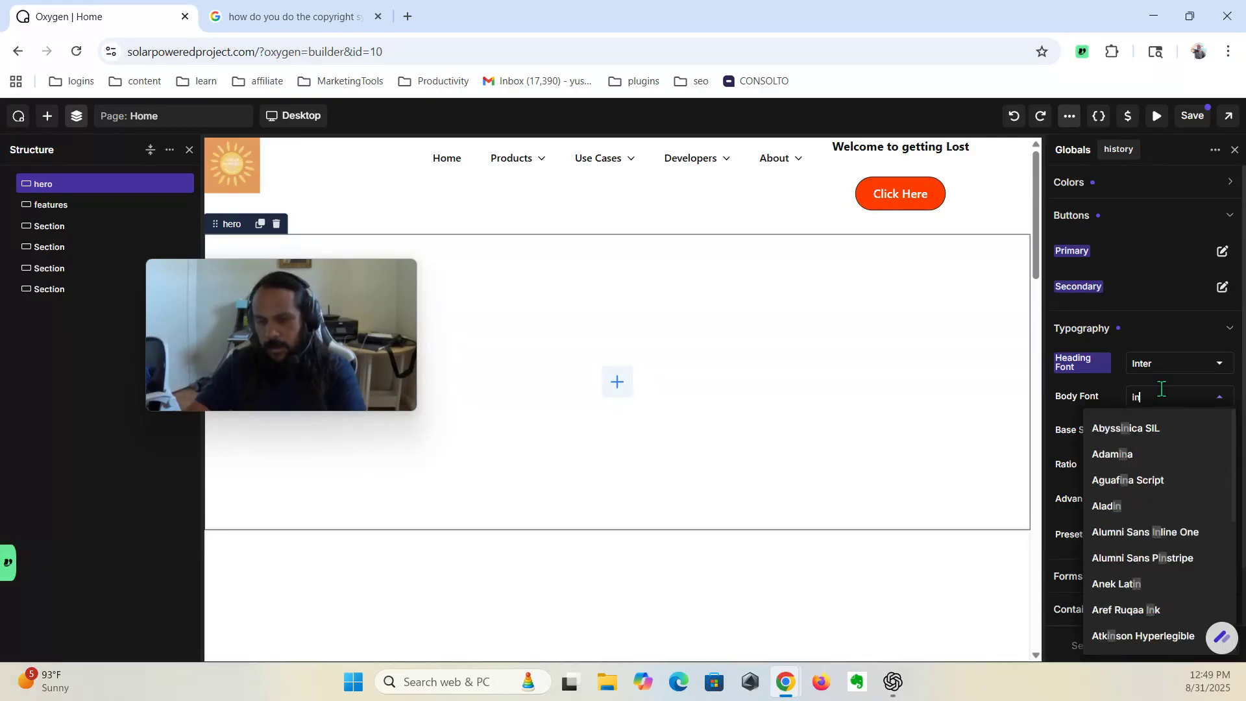
left_click(1144, 513)
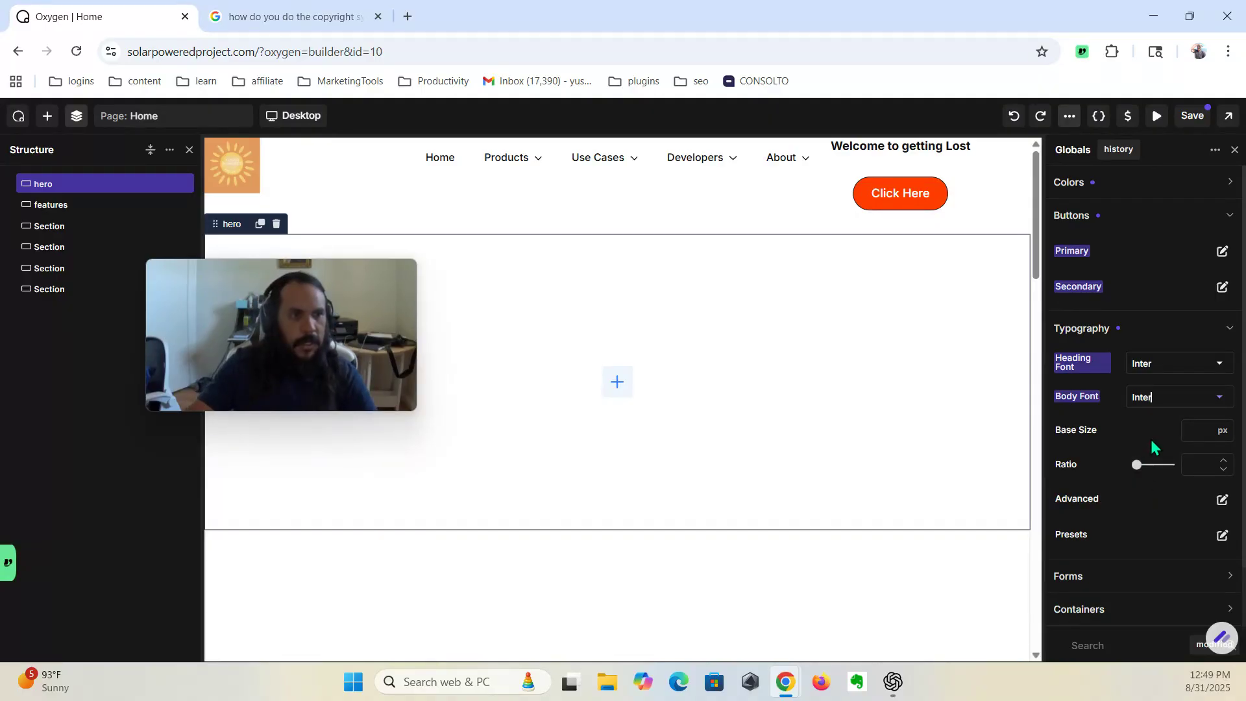
Step: Set the global typography base size to 16 px and the ratio to 1.25
left_click(1198, 433)
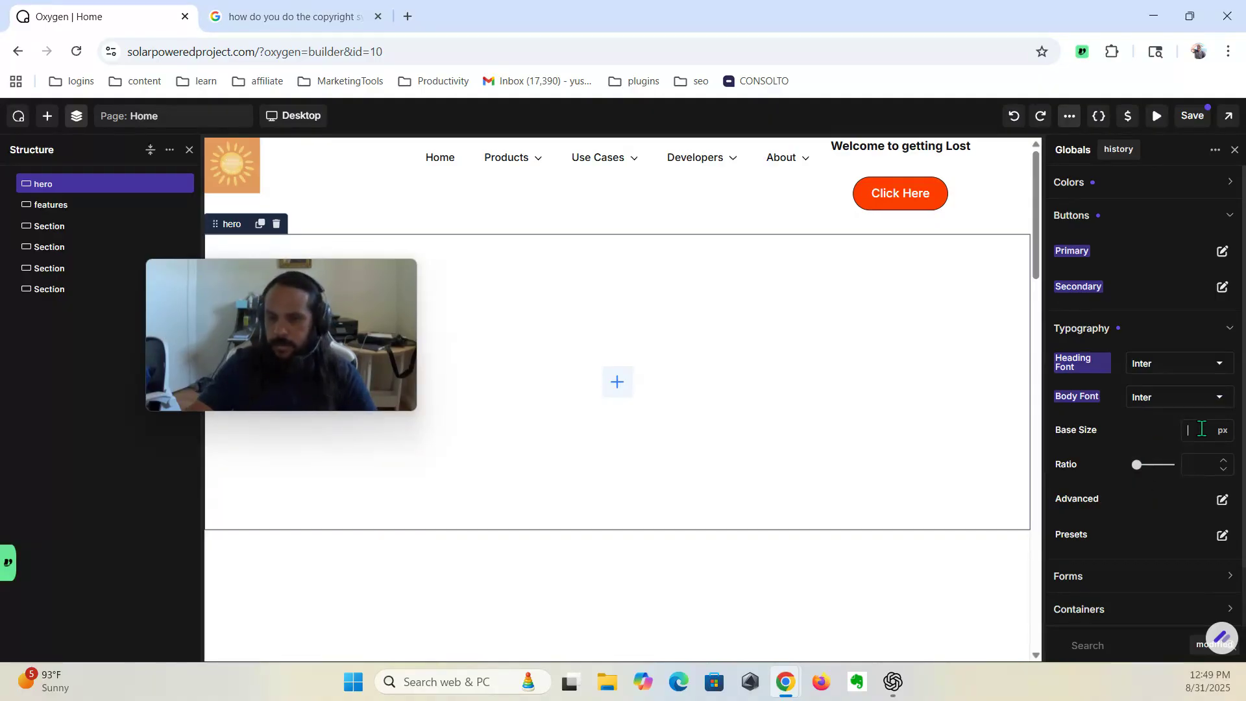
type("16")
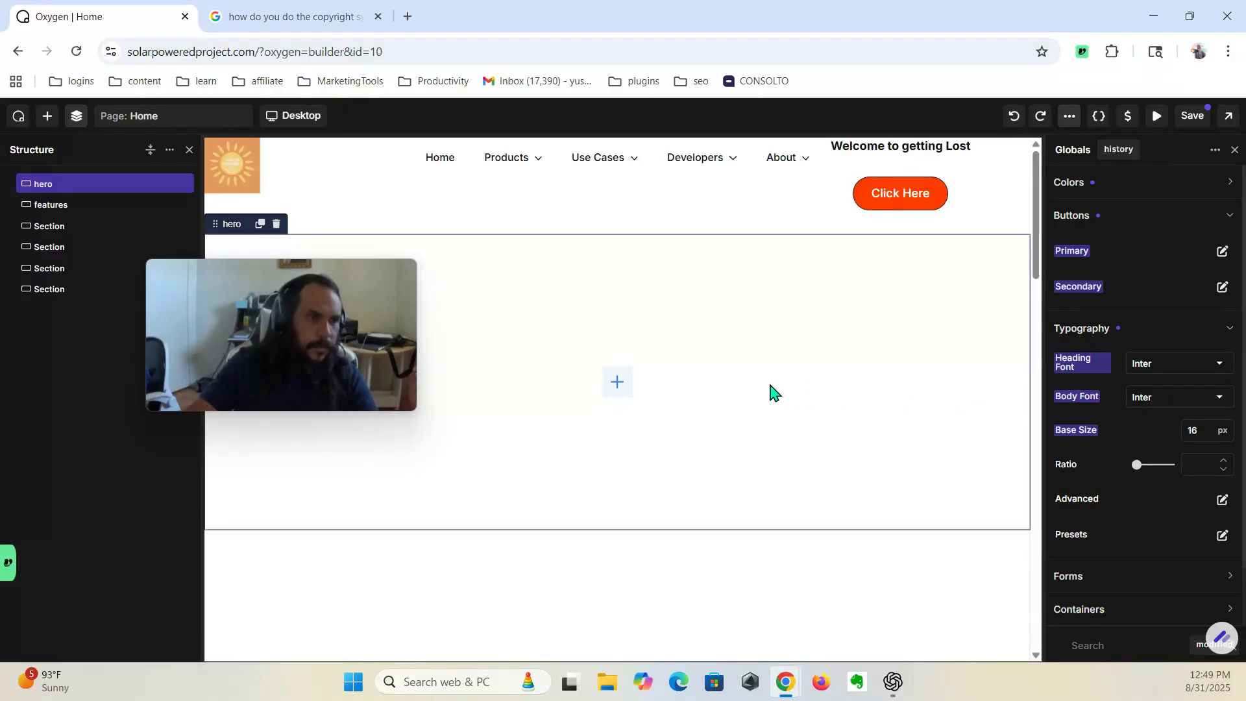
mouse_move(360, 325)
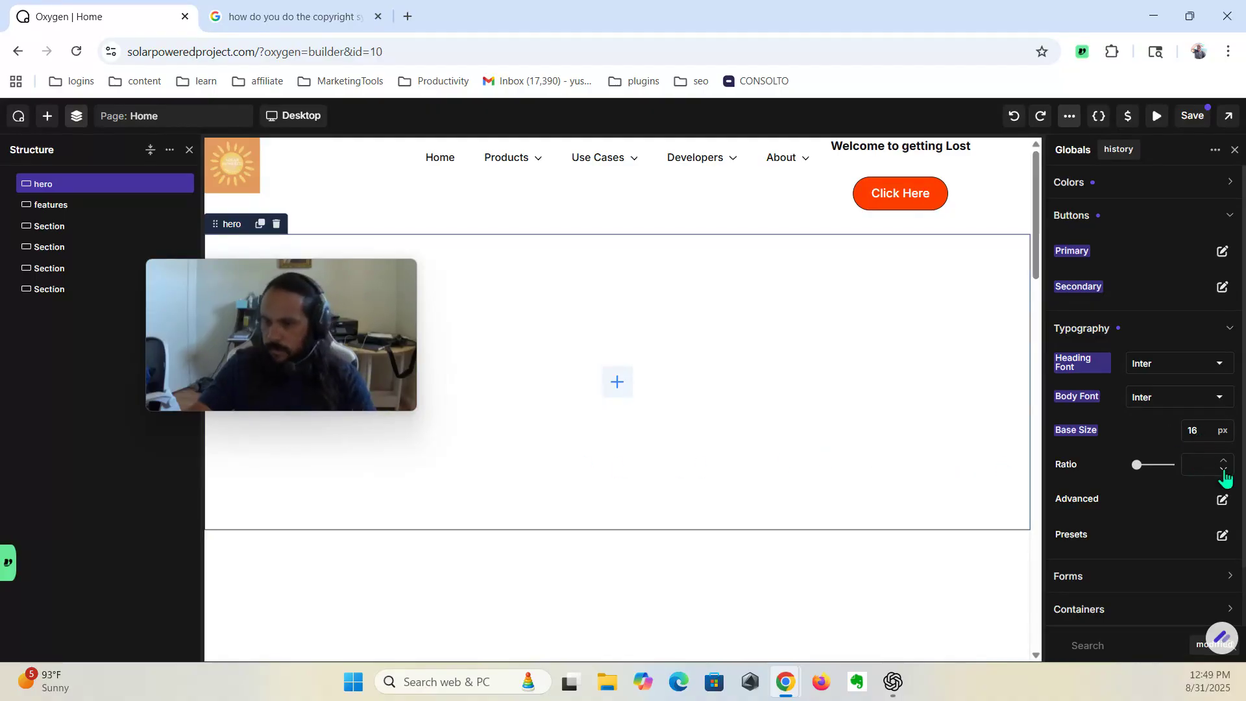
type("1")
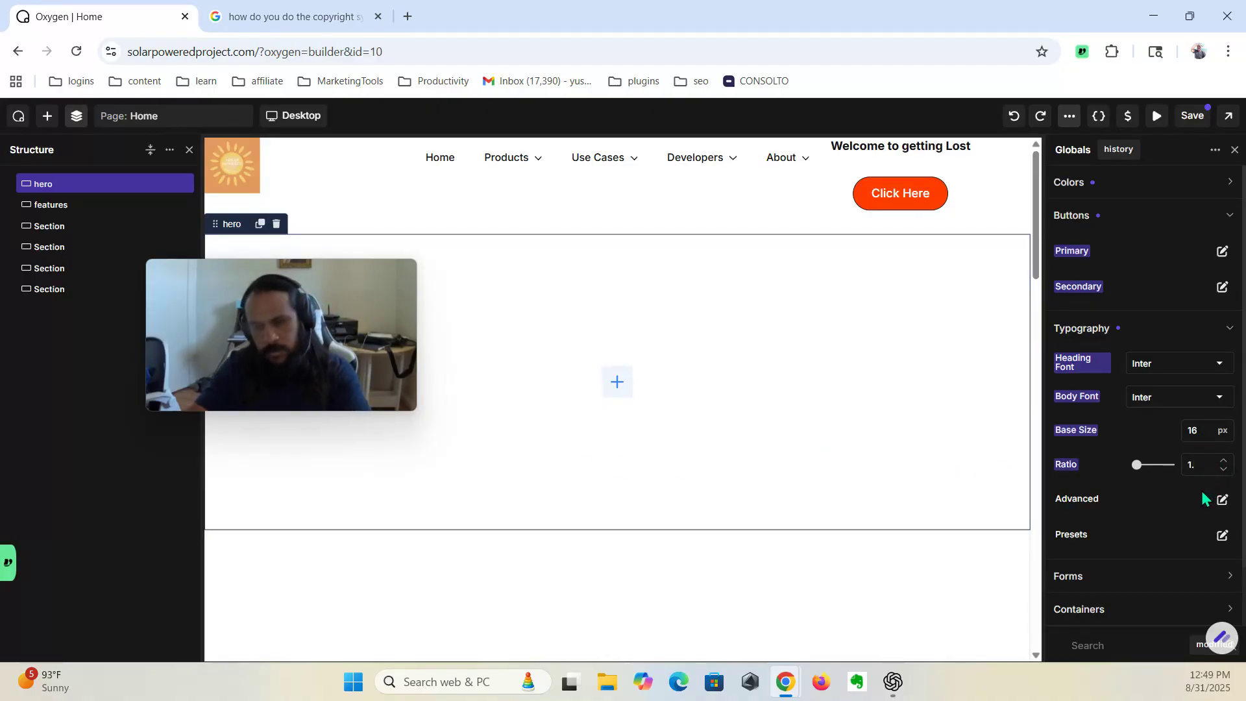
type(".25")
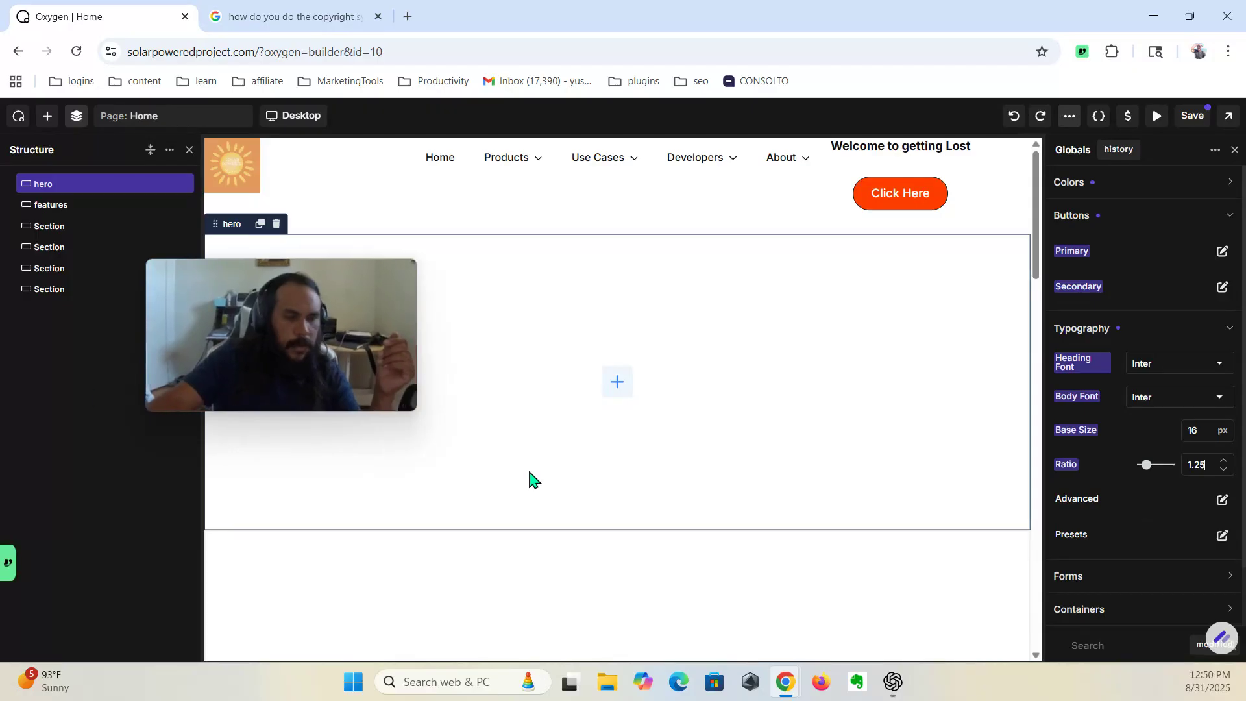
Step: Set the font weight of the global body text to 400 in the advanced typography settings, keeping it custom rather than preset
left_click(1223, 501)
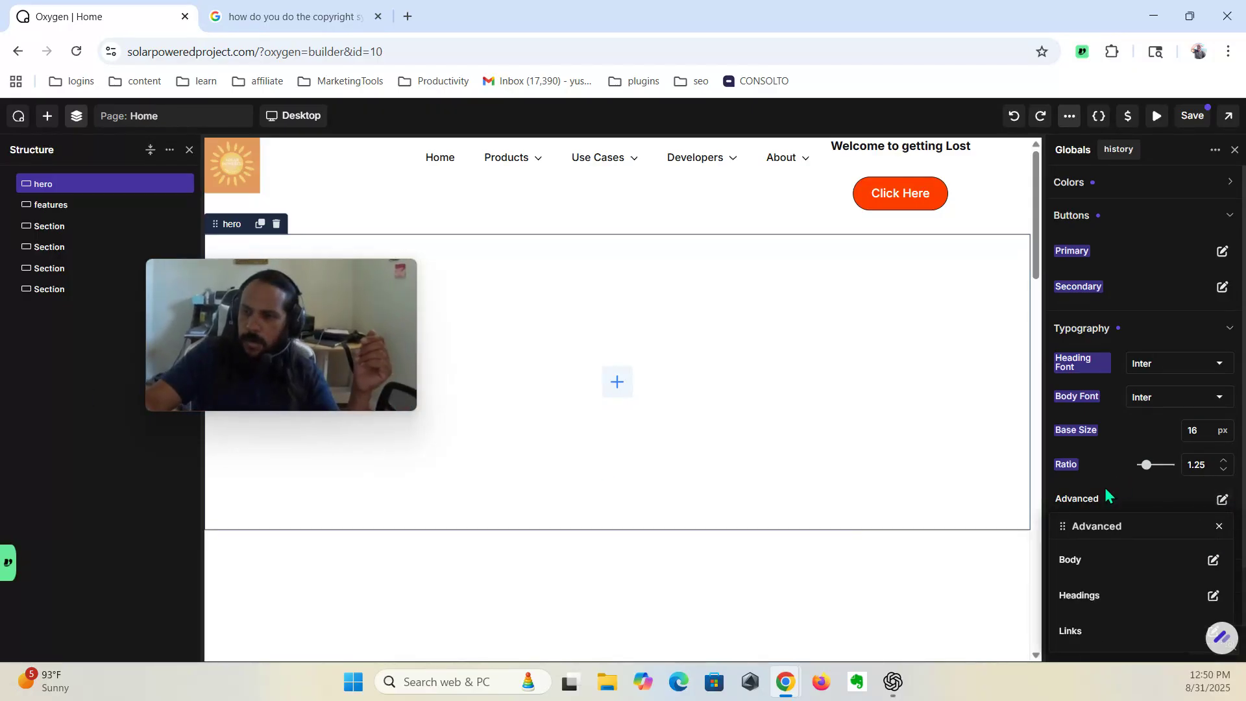
left_click(1214, 561)
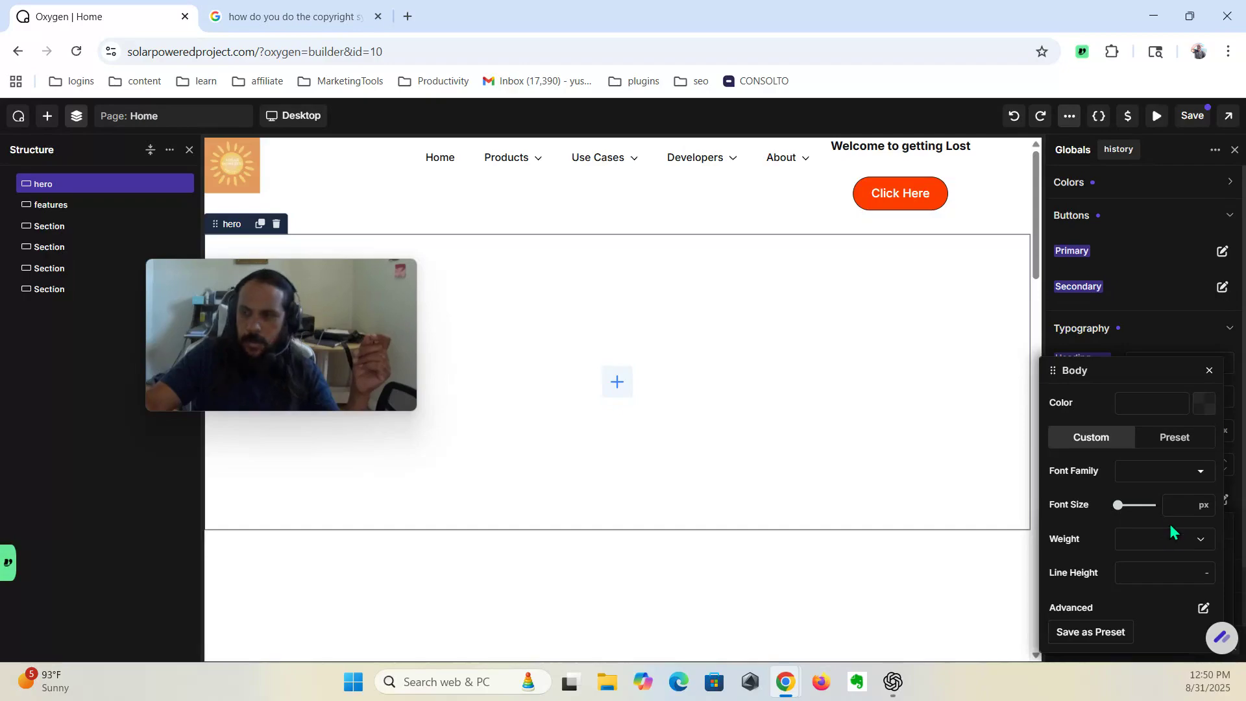
left_click(1177, 438)
left_click(1184, 485)
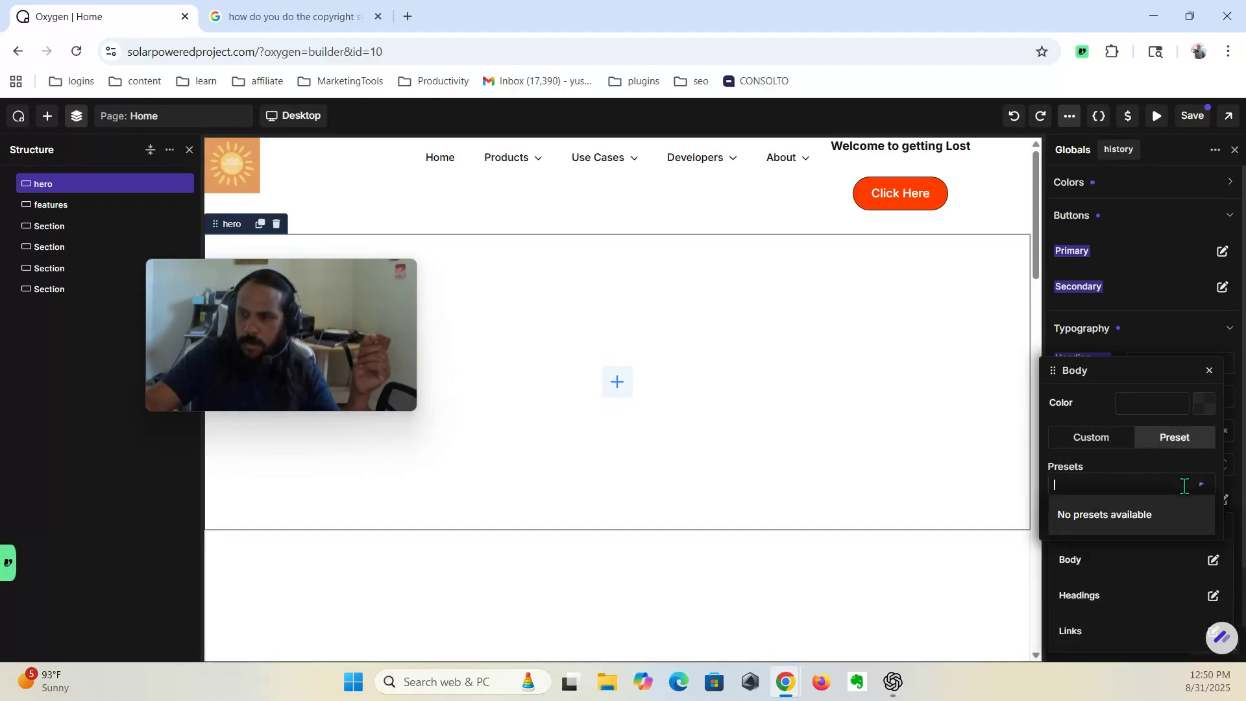
left_click(1084, 446)
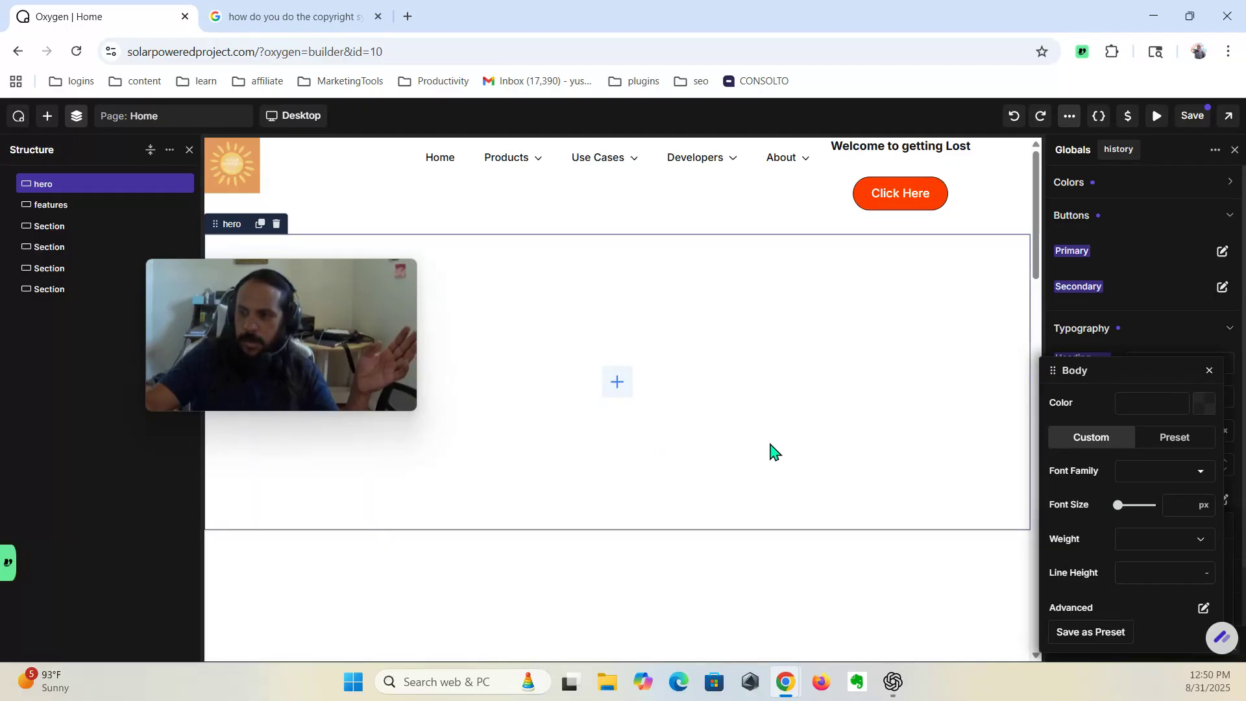
left_click(1155, 548)
left_click(1150, 501)
left_click(1208, 369)
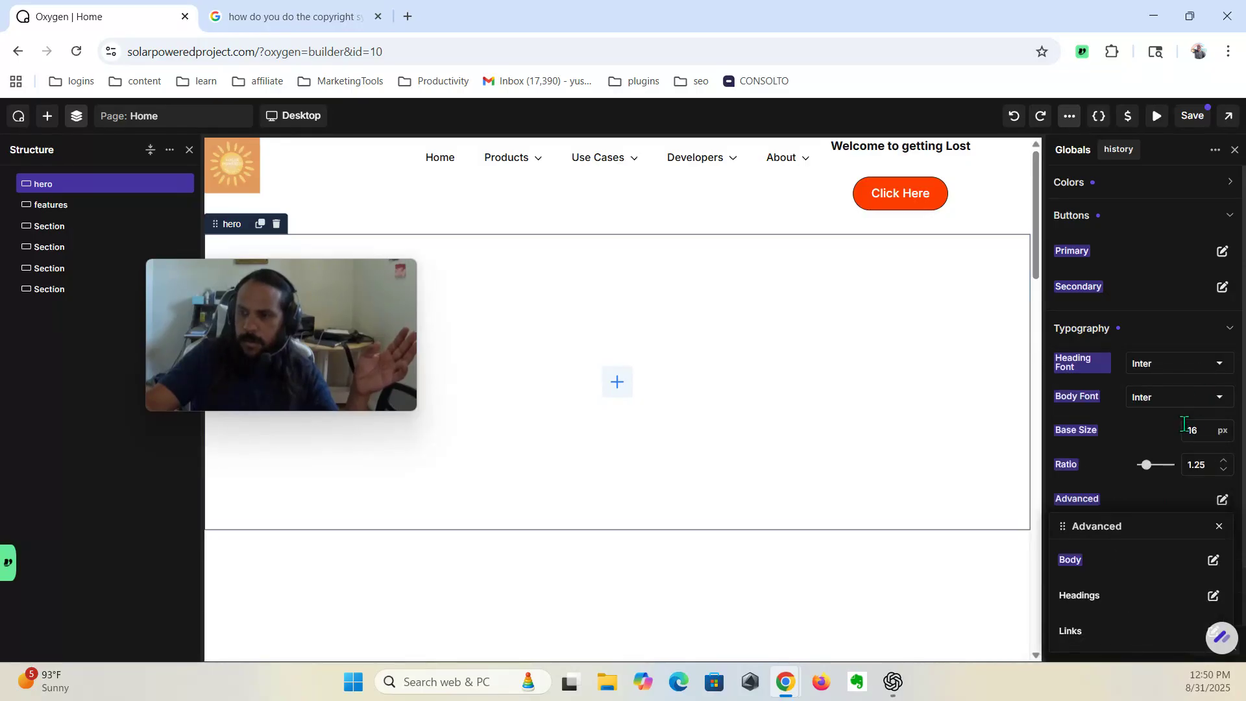
Step: Set the global font weight of both H1 and H2 headings to 700
left_click(1213, 596)
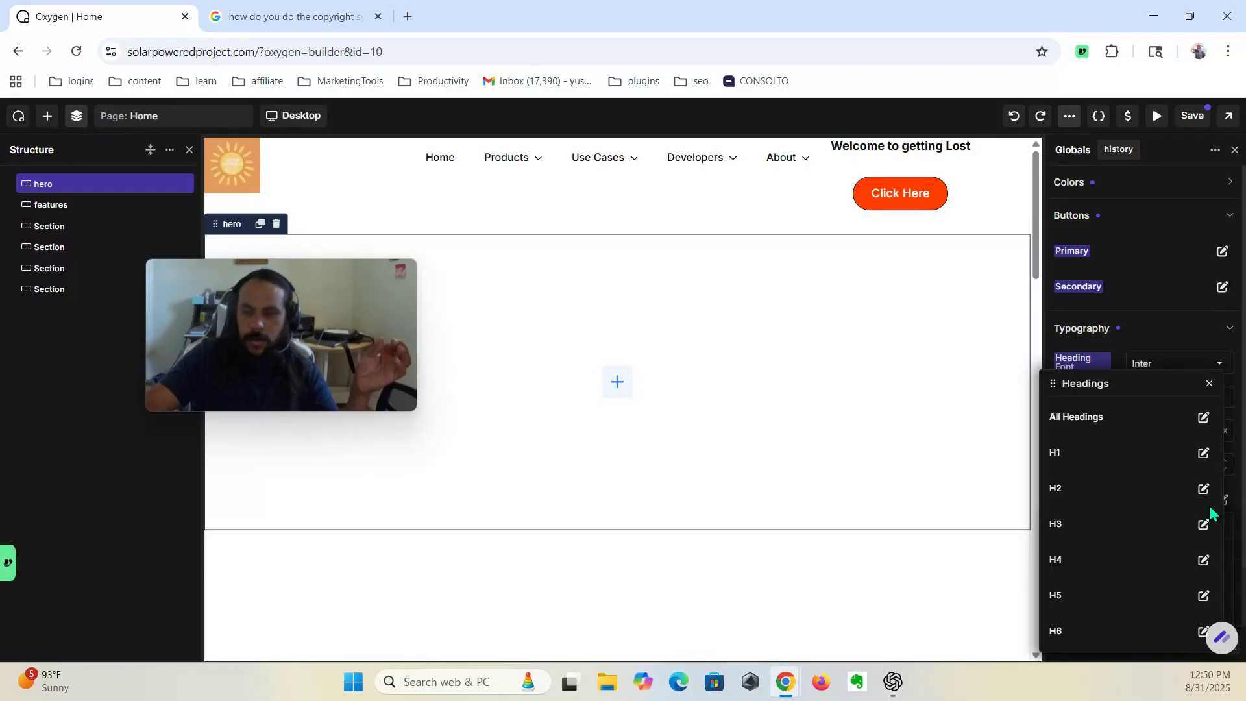
left_click(1204, 453)
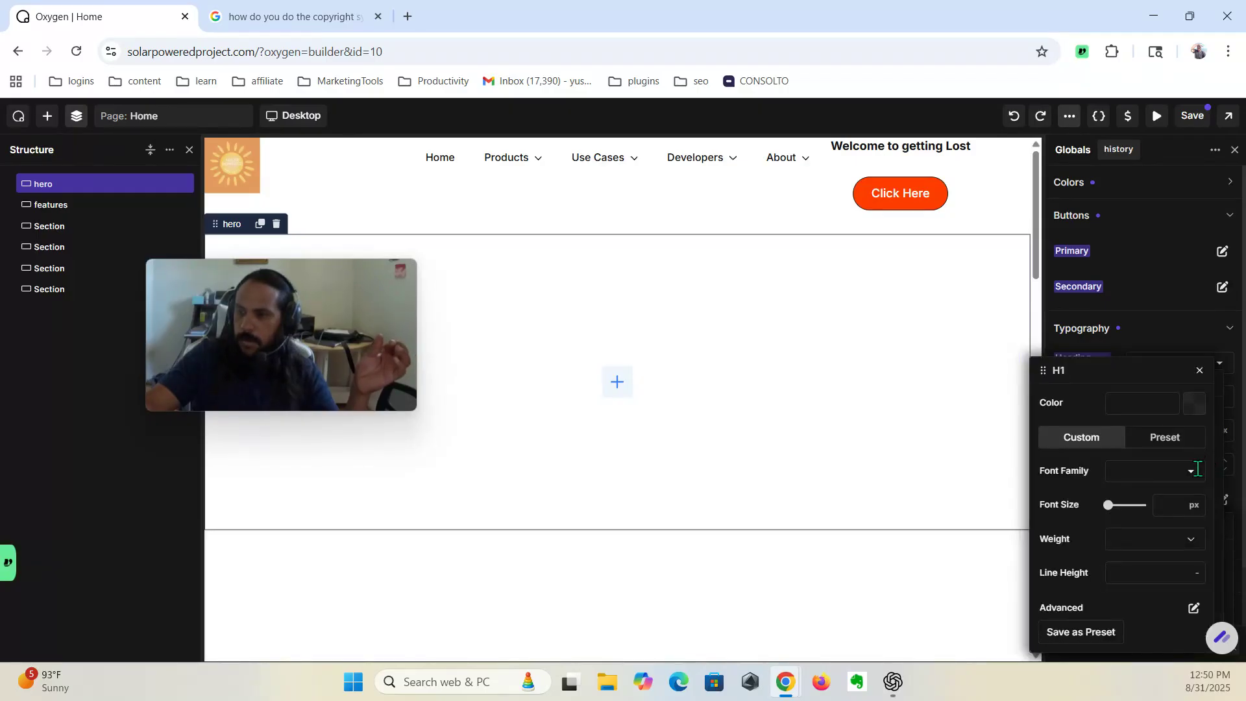
left_click(1133, 542)
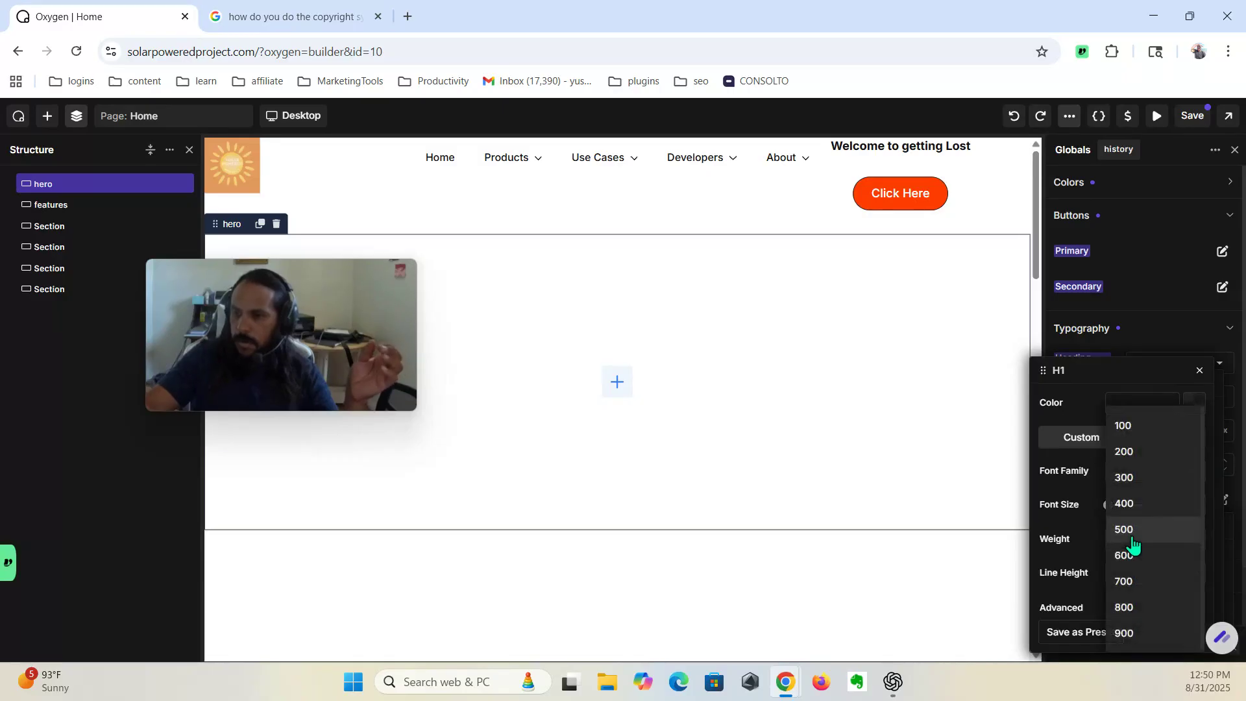
left_click(1128, 581)
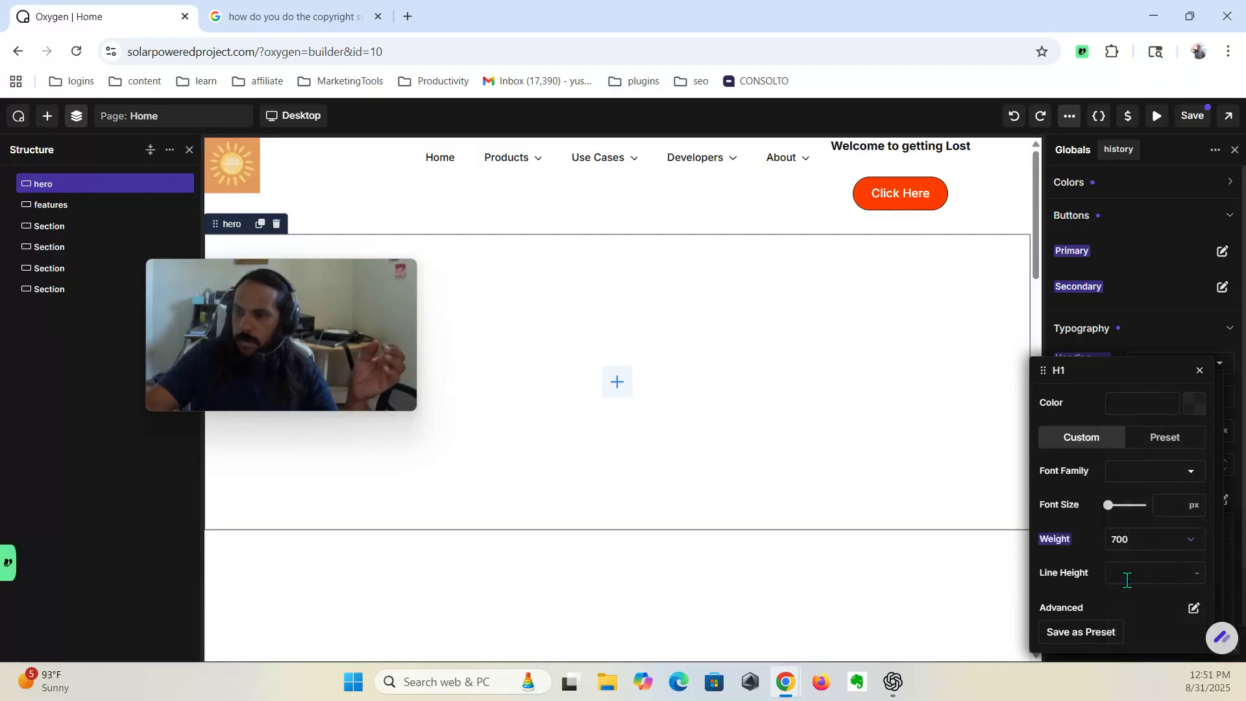
left_click(1200, 371)
left_click(1202, 490)
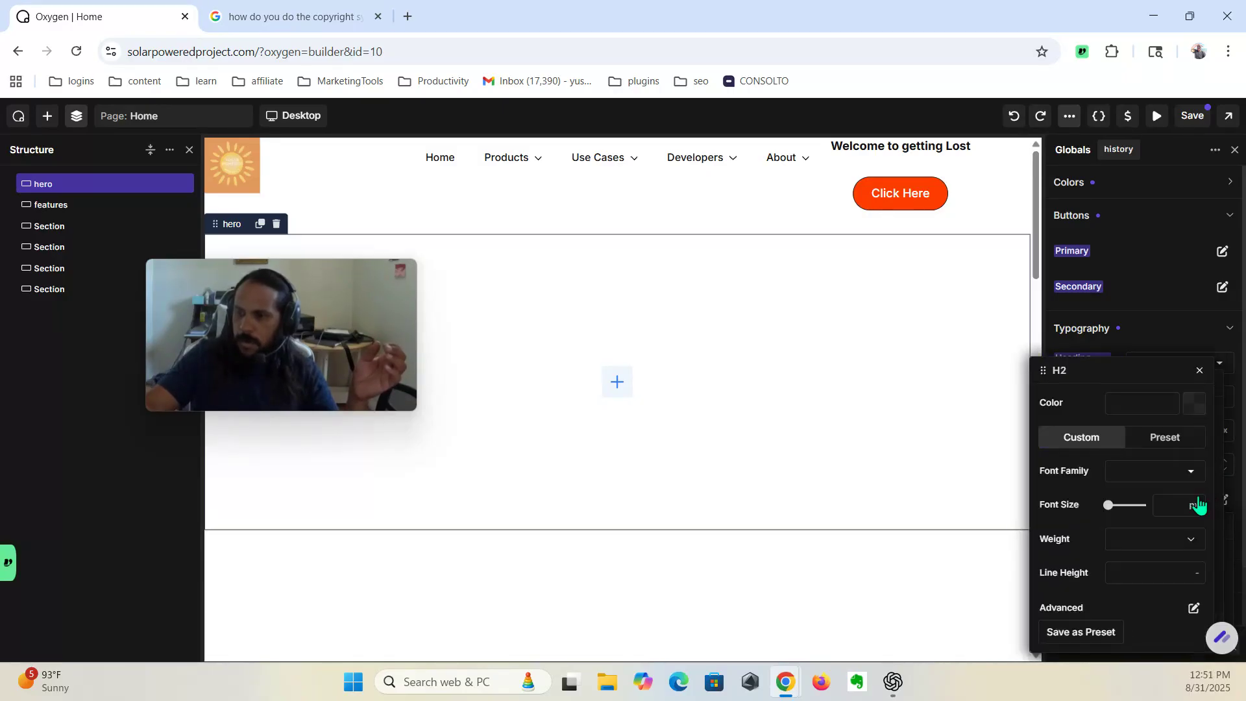
left_click(1159, 540)
left_click(1141, 581)
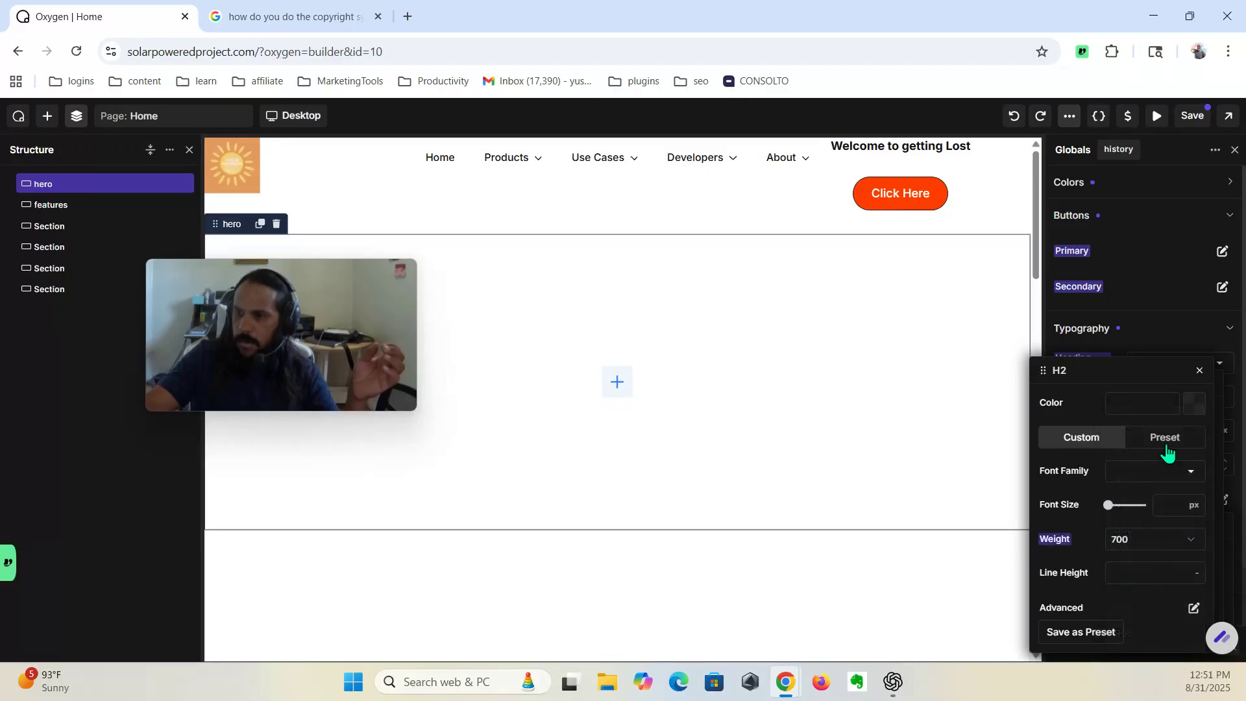
left_click(1198, 371)
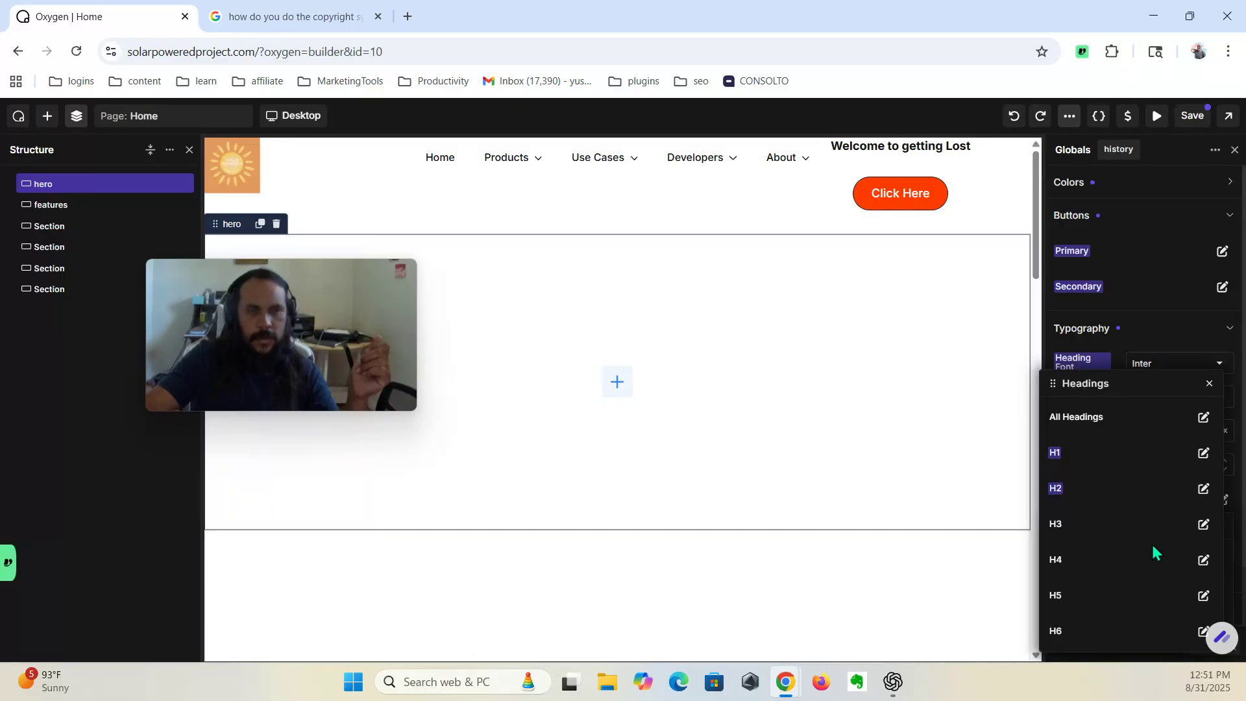
Step: Set the global font weight of H3 headings to 600
left_click(1203, 524)
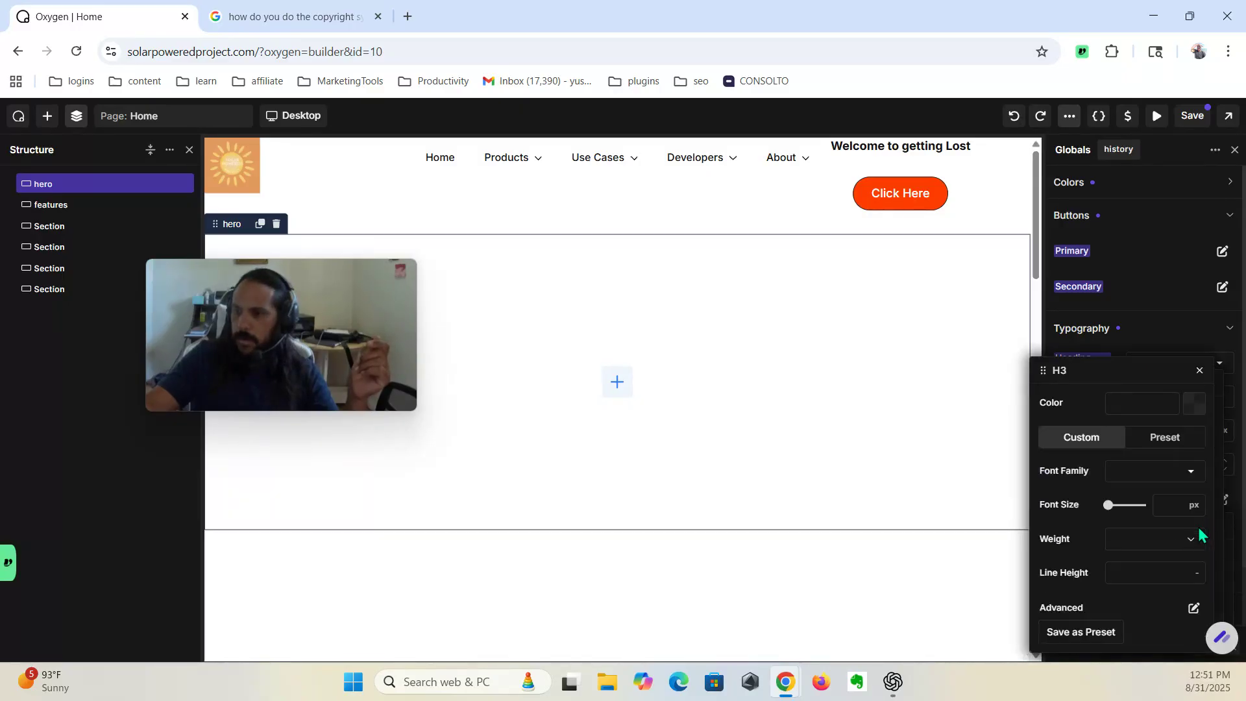
left_click(1158, 549)
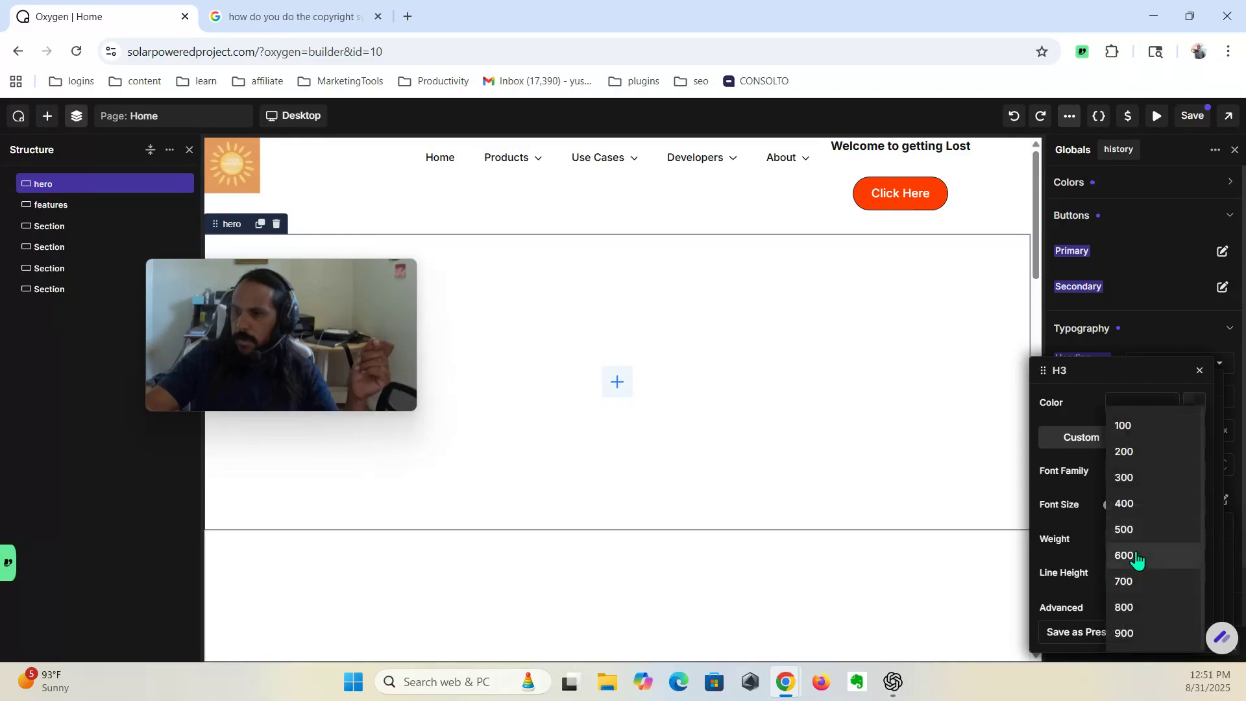
left_click(1138, 556)
left_click(1201, 372)
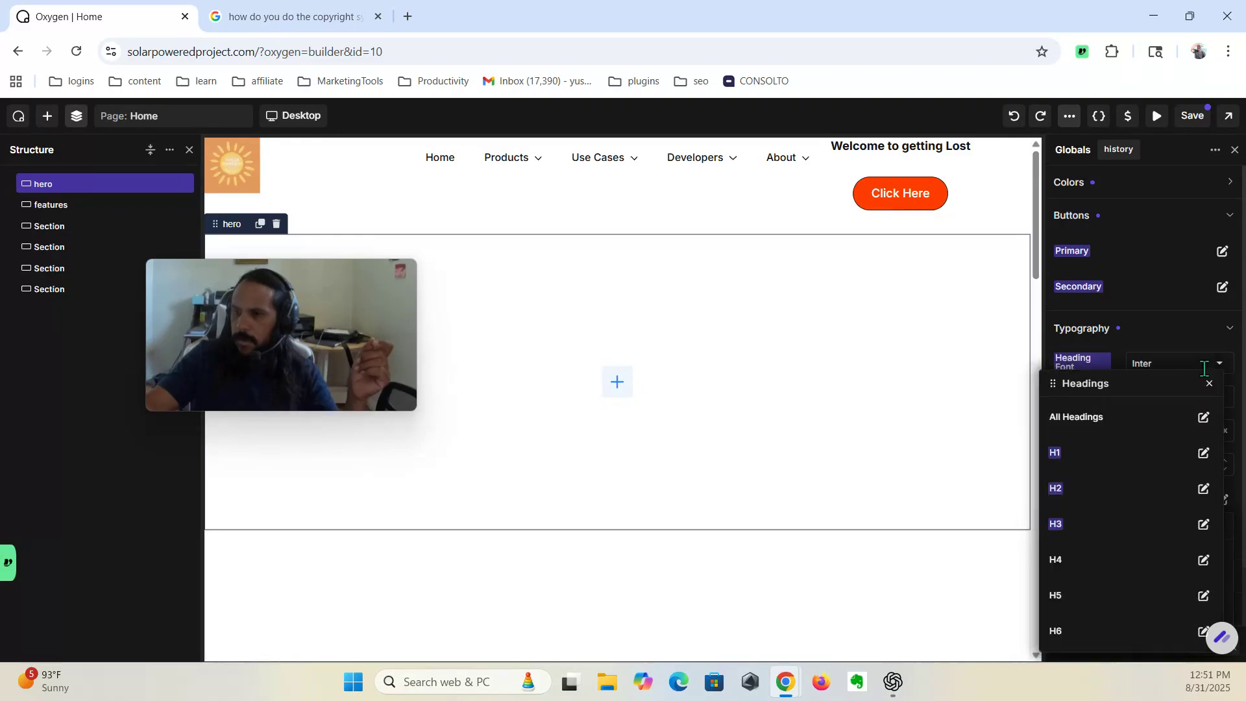
Step: Set the global font weight of the H4, H5 and H6 headings to 500
left_click(1204, 560)
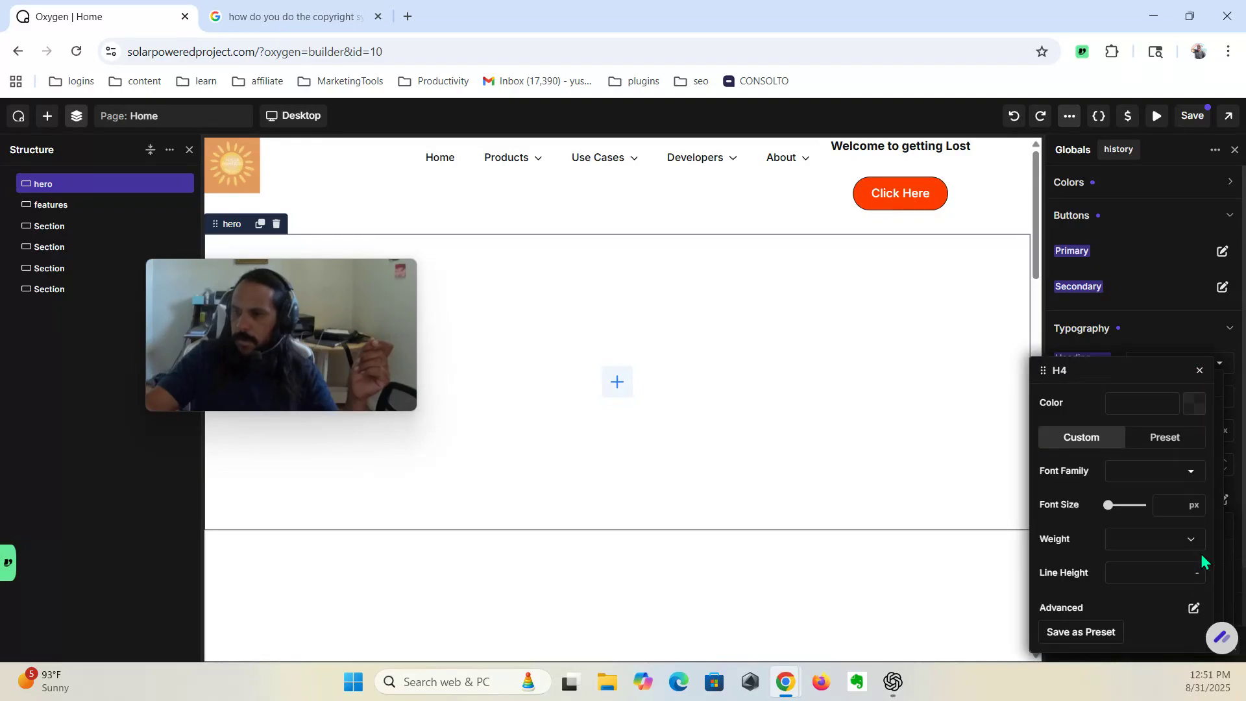
left_click(1155, 550)
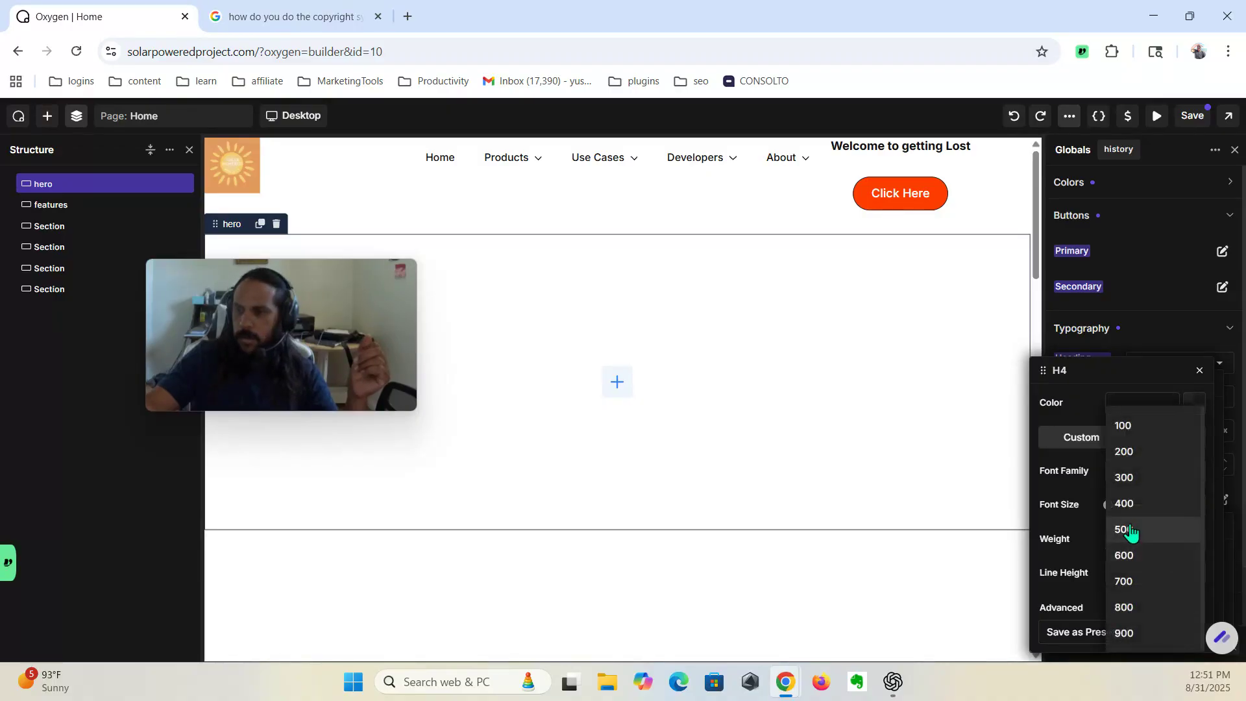
left_click(1132, 530)
left_click(1201, 370)
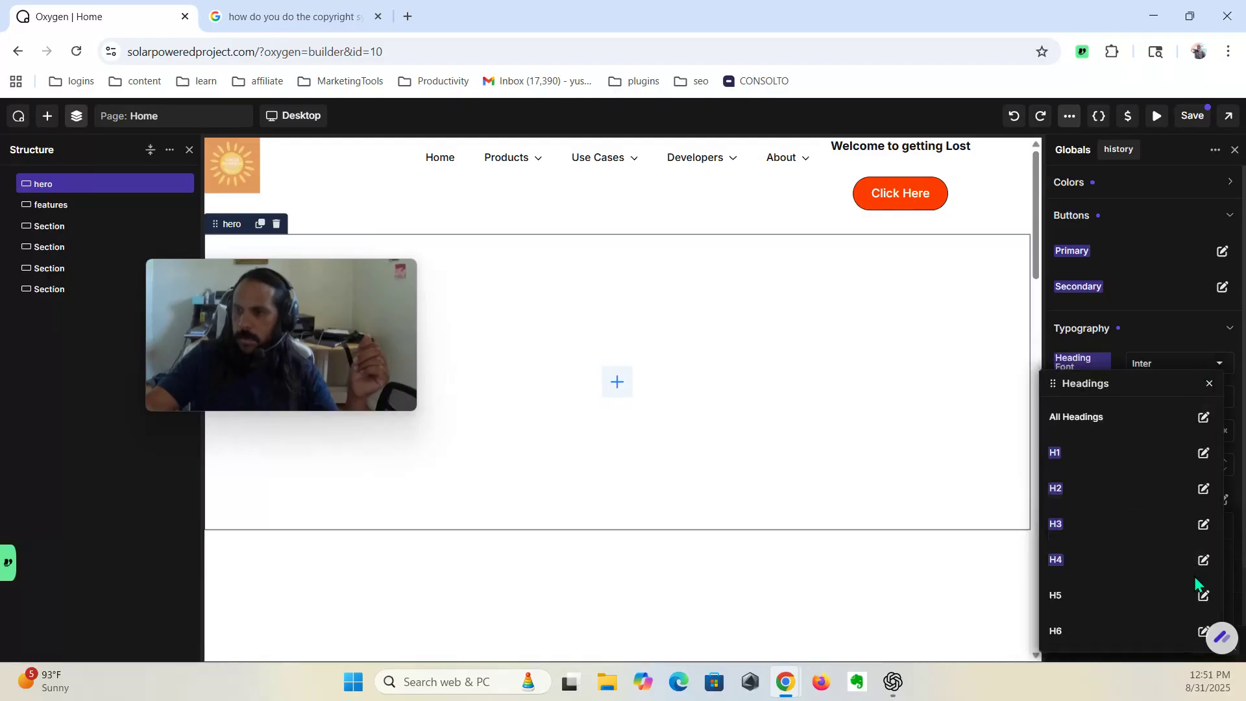
left_click(1204, 595)
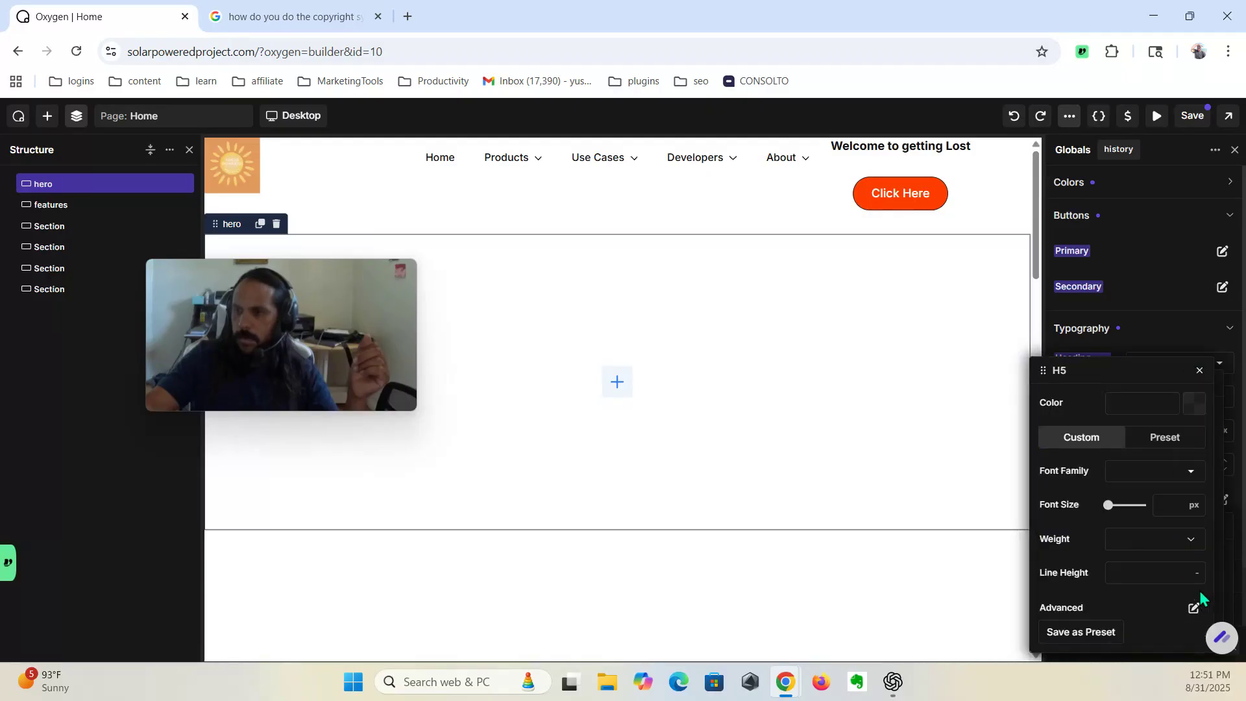
left_click(1164, 545)
left_click(1144, 528)
left_click(1200, 371)
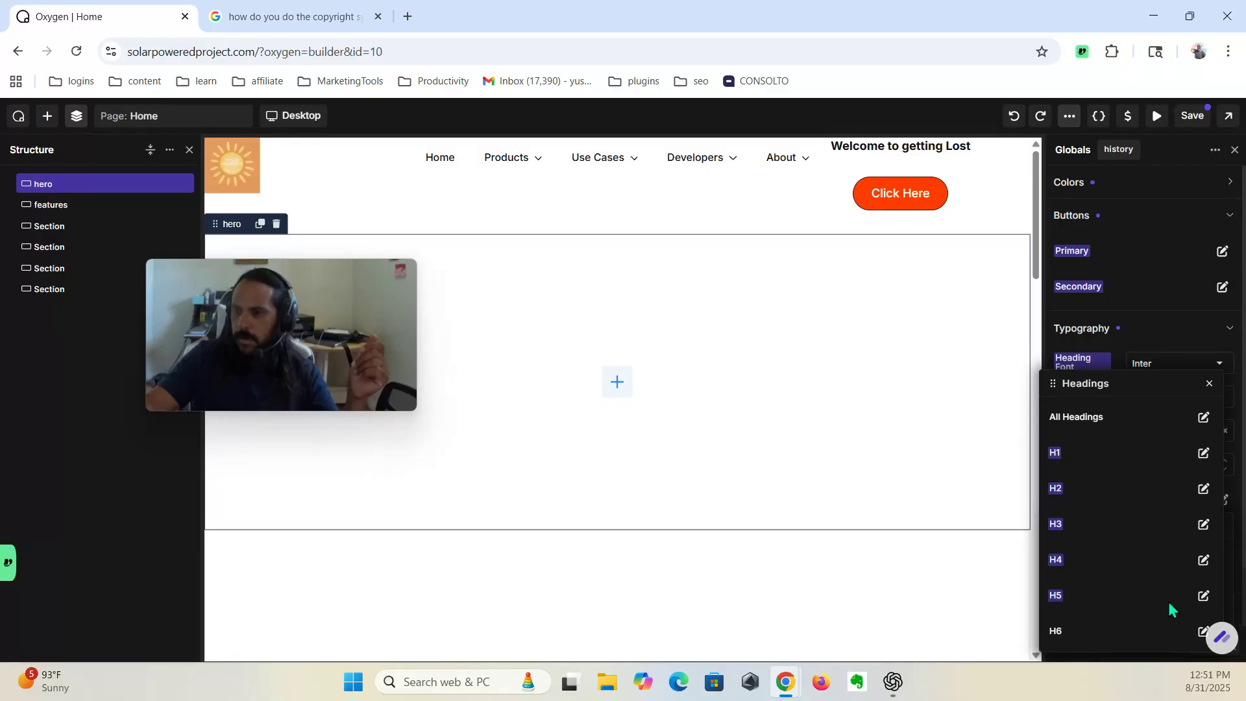
left_click(1204, 631)
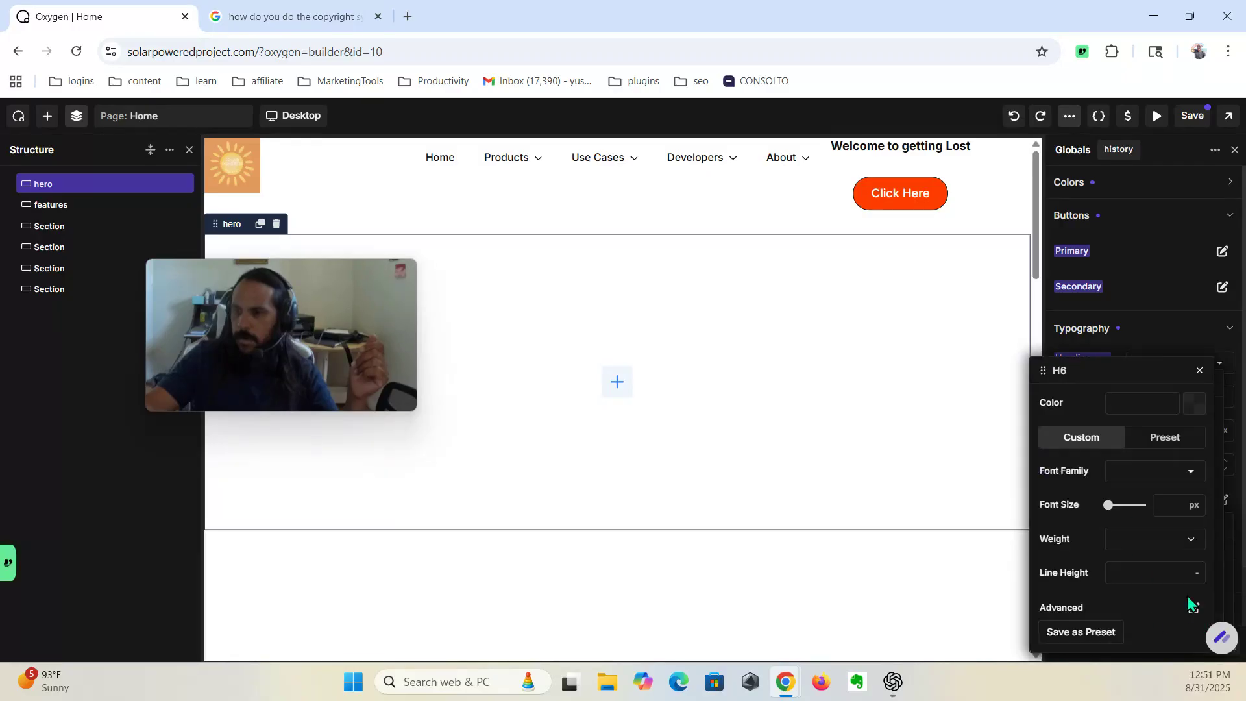
left_click(1178, 544)
left_click(1155, 528)
left_click(1200, 371)
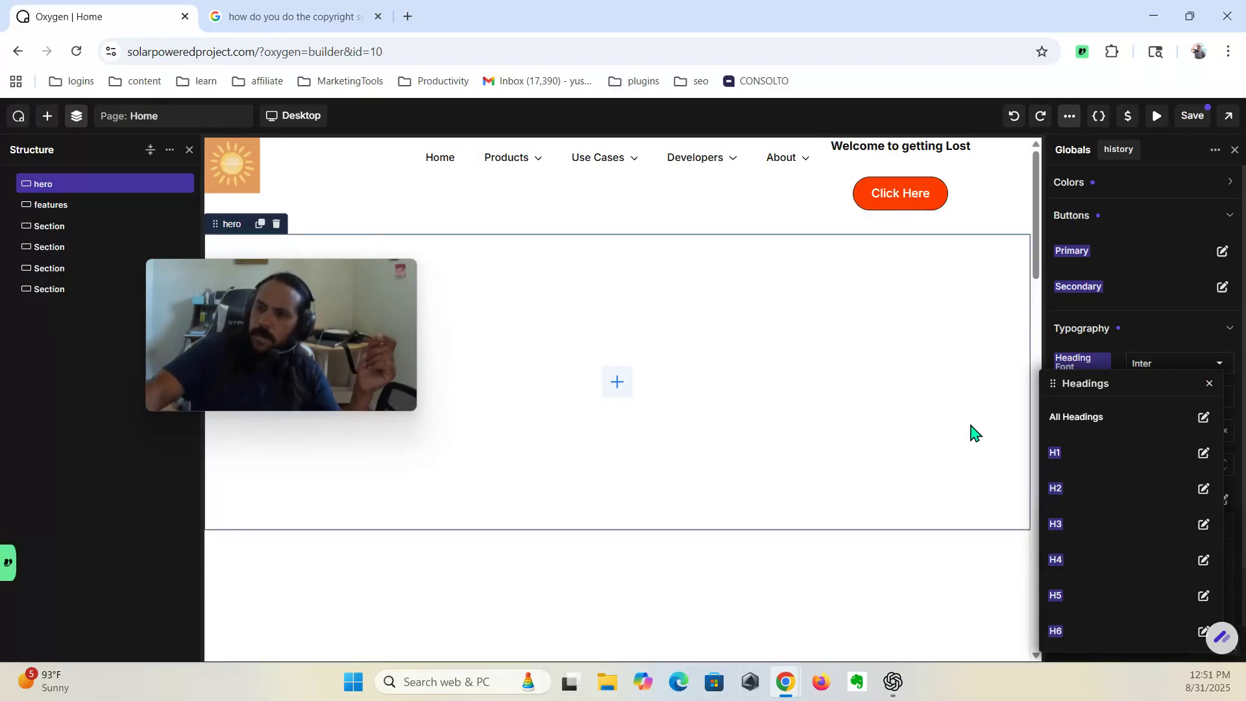
left_click(1209, 383)
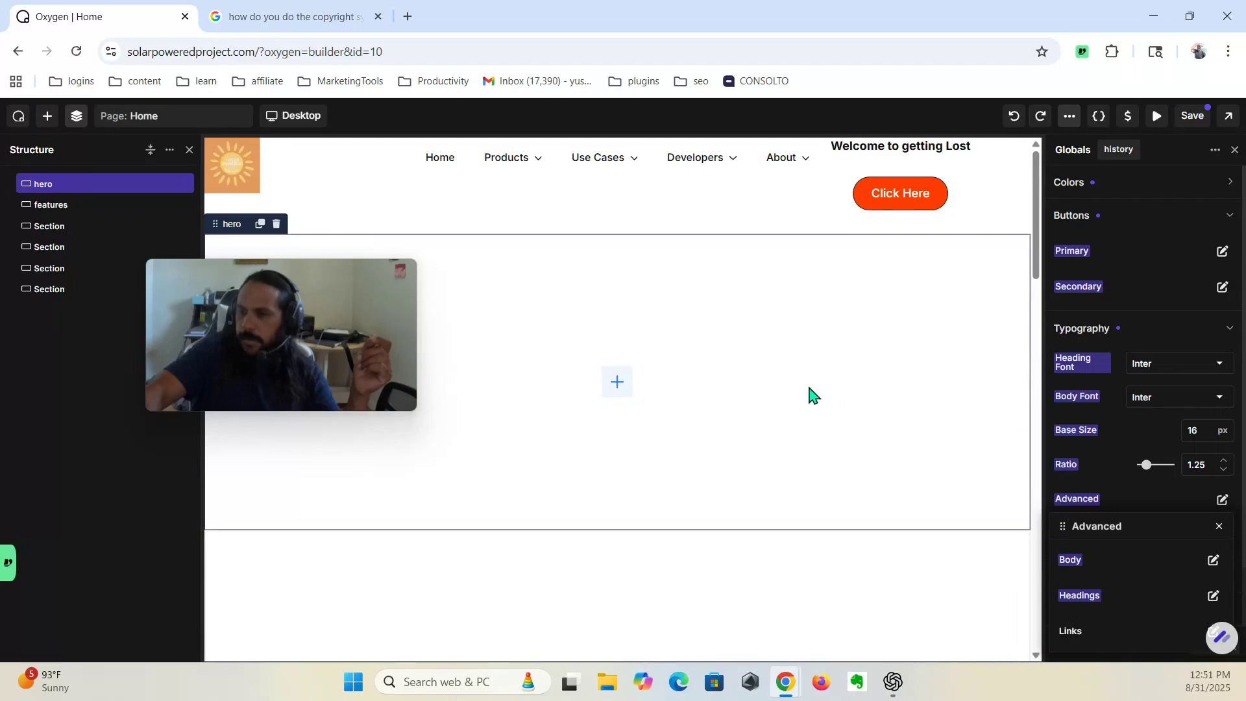
Step: Close the advanced typography settings and add a new preset to the global typography presets
scroll(812, 393, "down", 1)
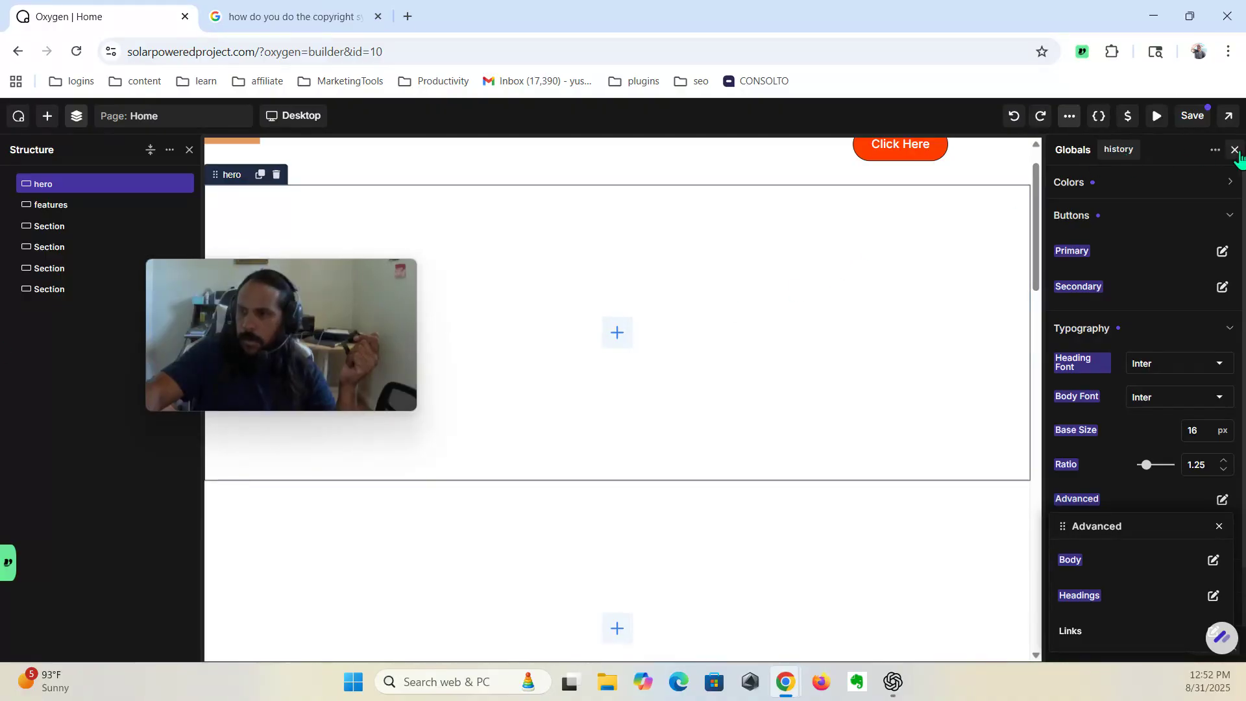
scroll(1099, 325, "down", 2)
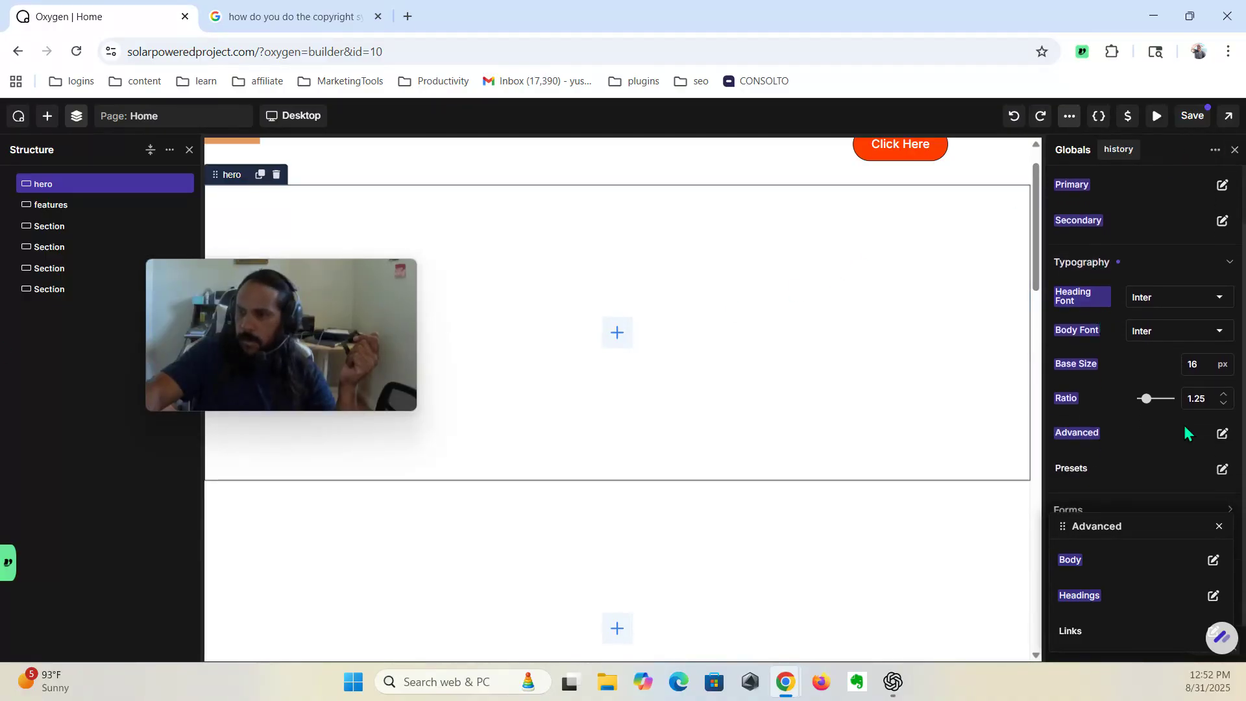
left_click(1220, 527)
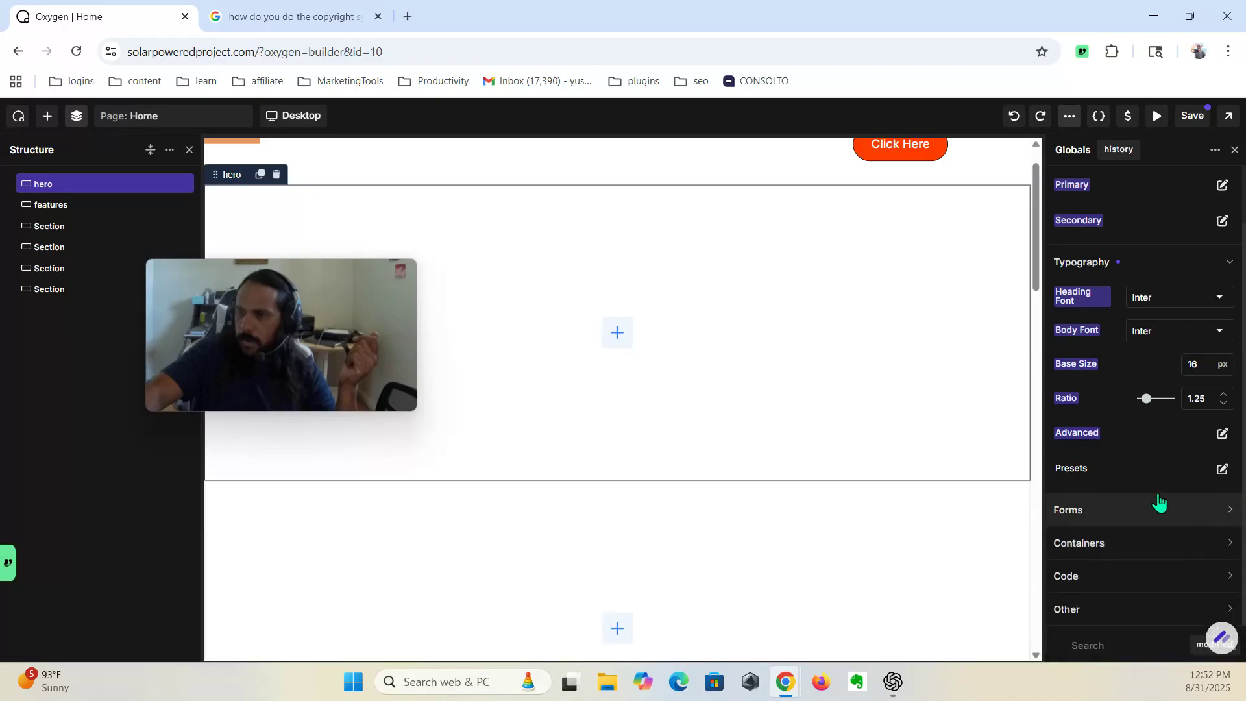
left_click(1222, 469)
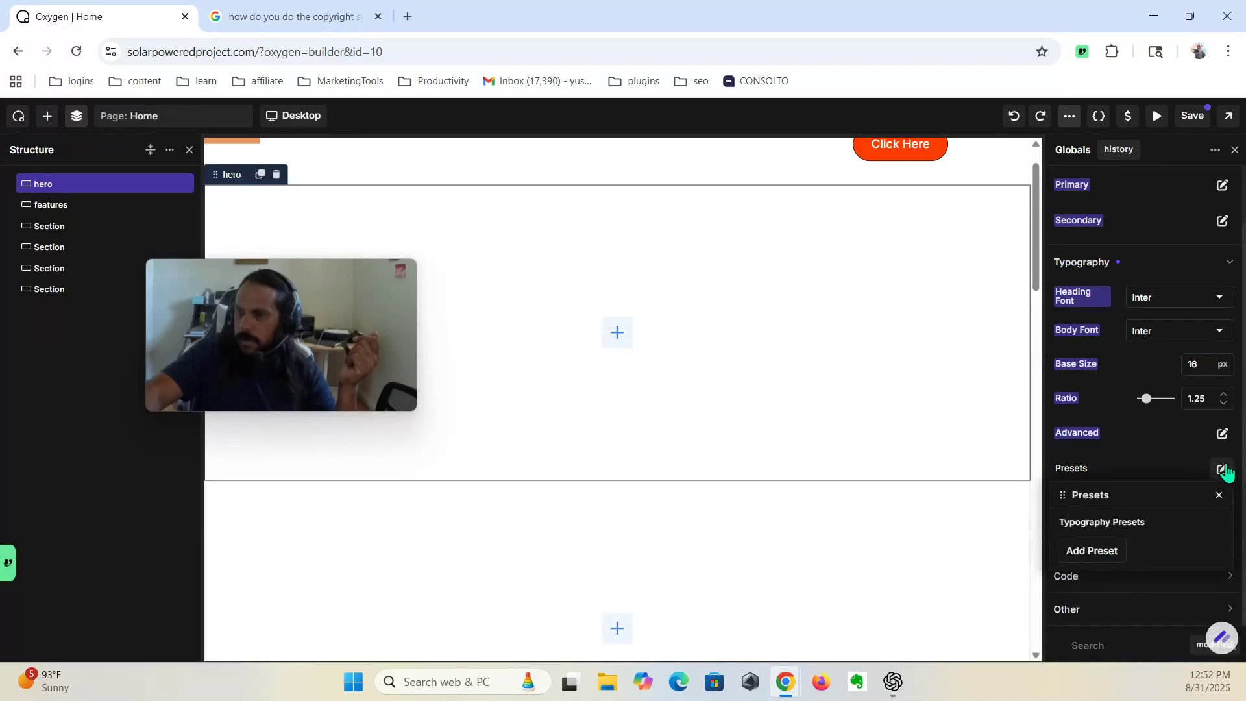
left_click(1099, 551)
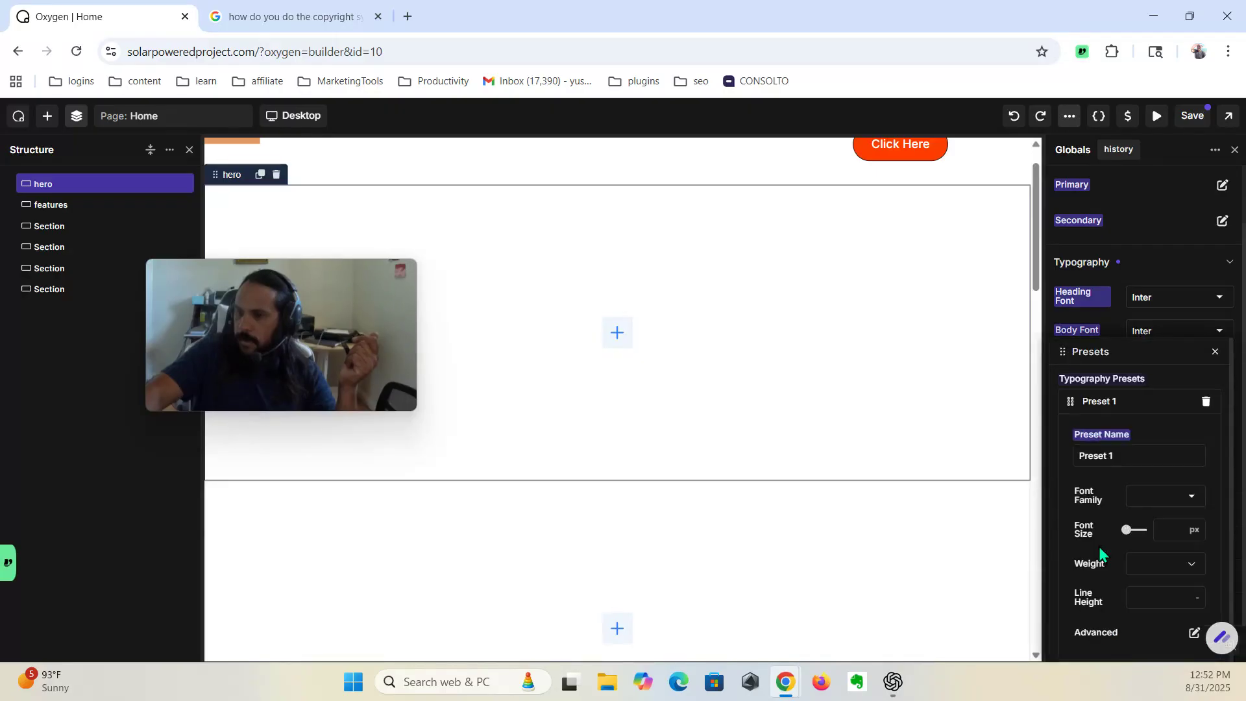
Step: Name the new typography preset "SolarPoweredProject Typography" and close the presets settings
triple_click(1134, 450)
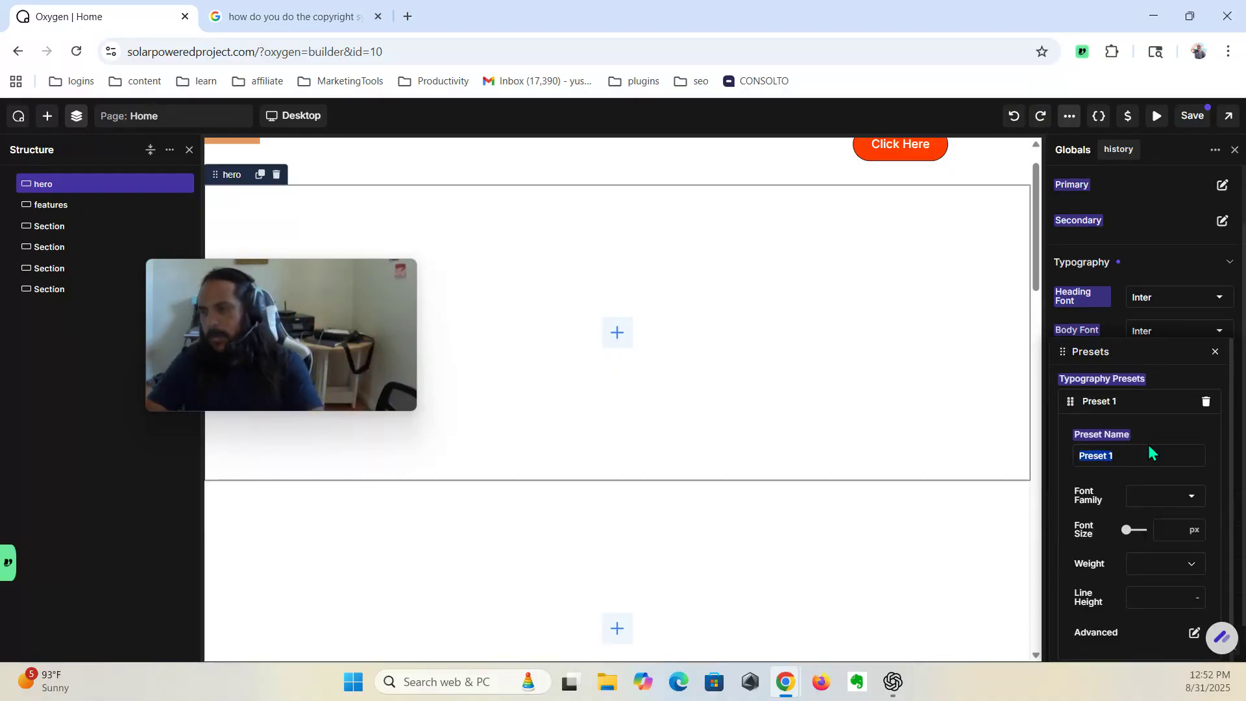
type("Sola")
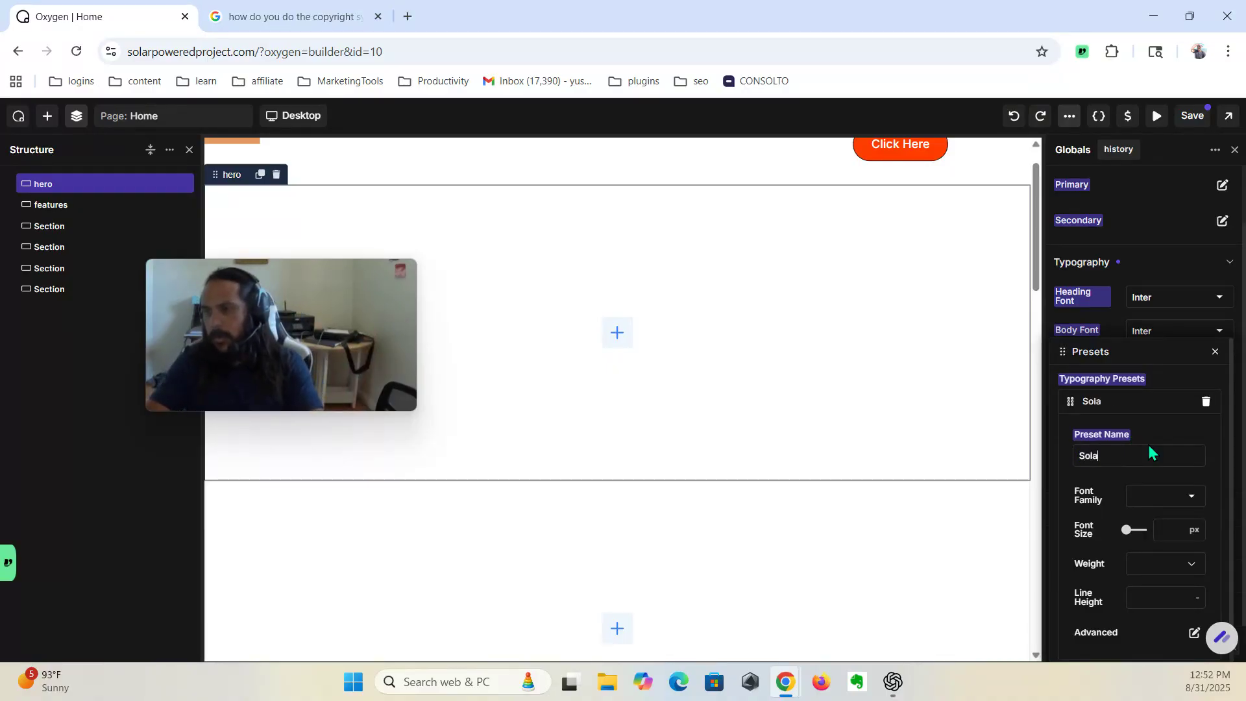
type("r")
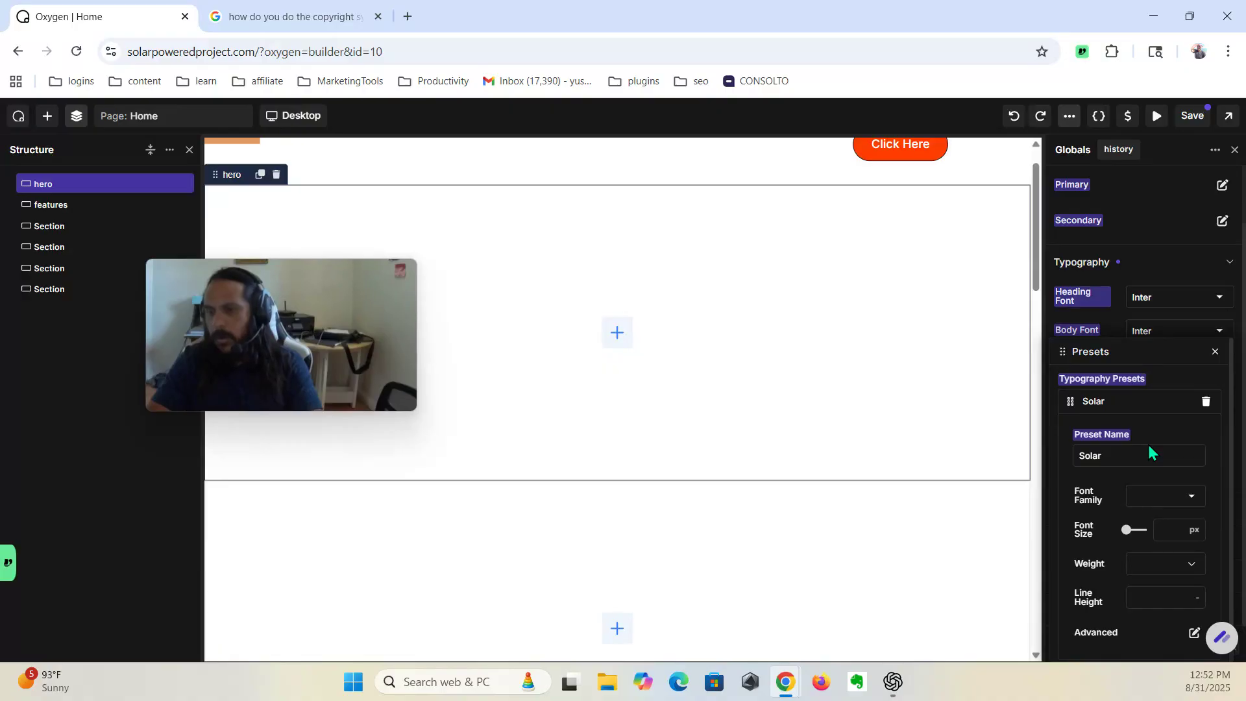
type("Powered")
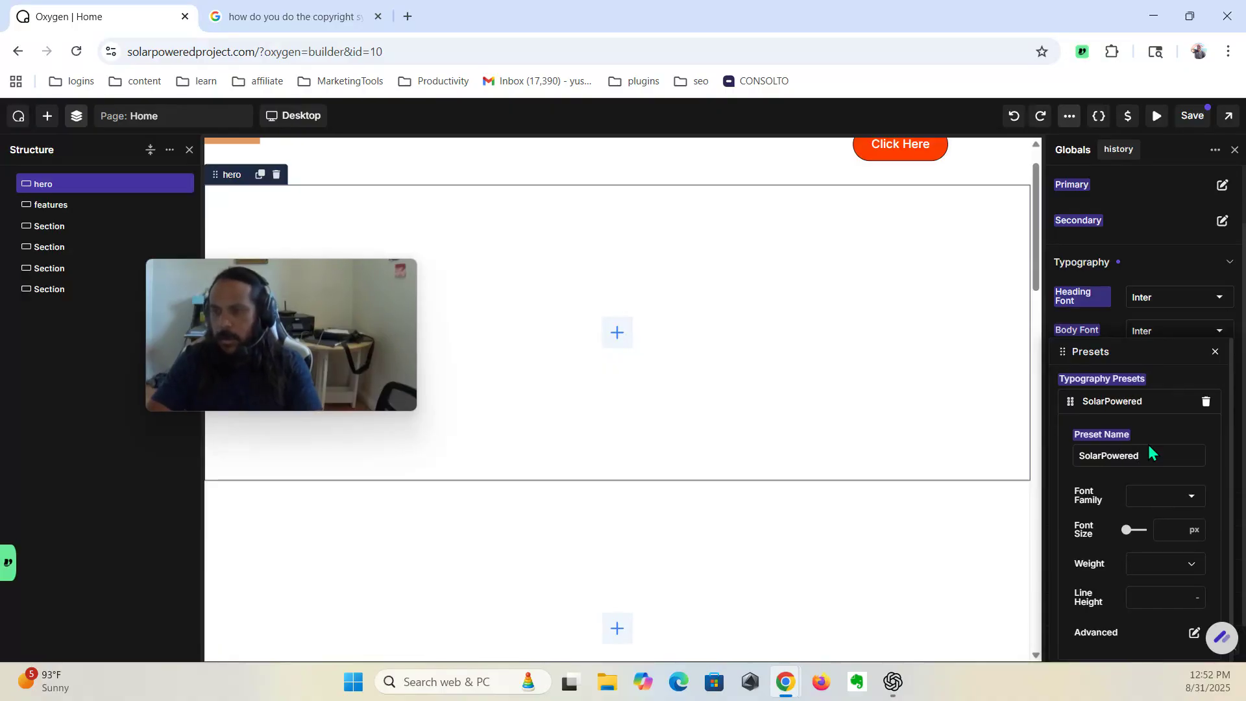
type("O")
key("BackSpace")
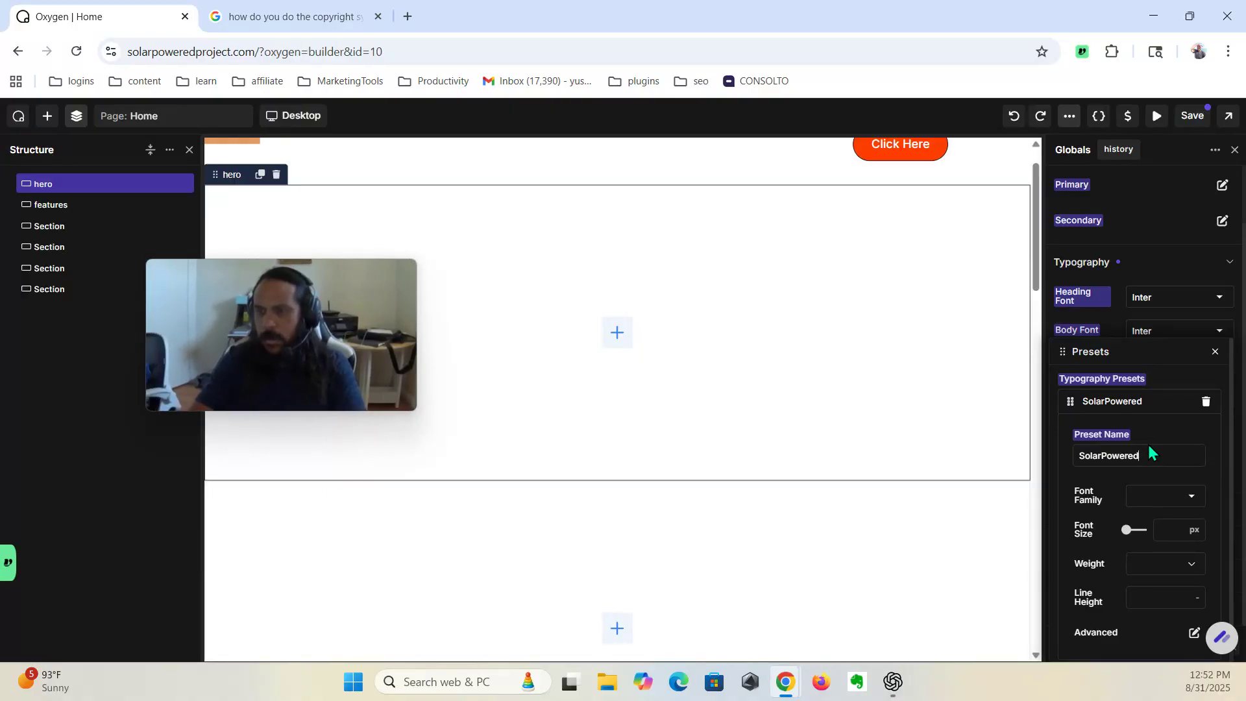
type("O")
key("BackSpace")
type("Project")
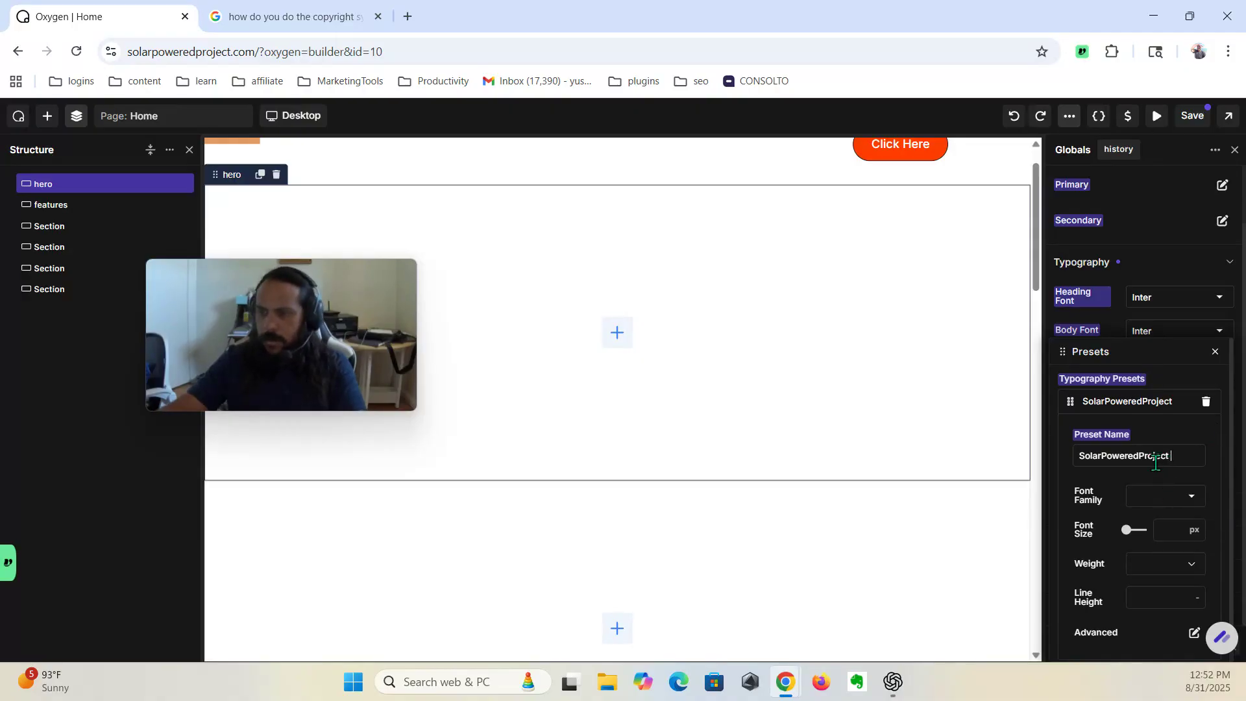
type(" Typo")
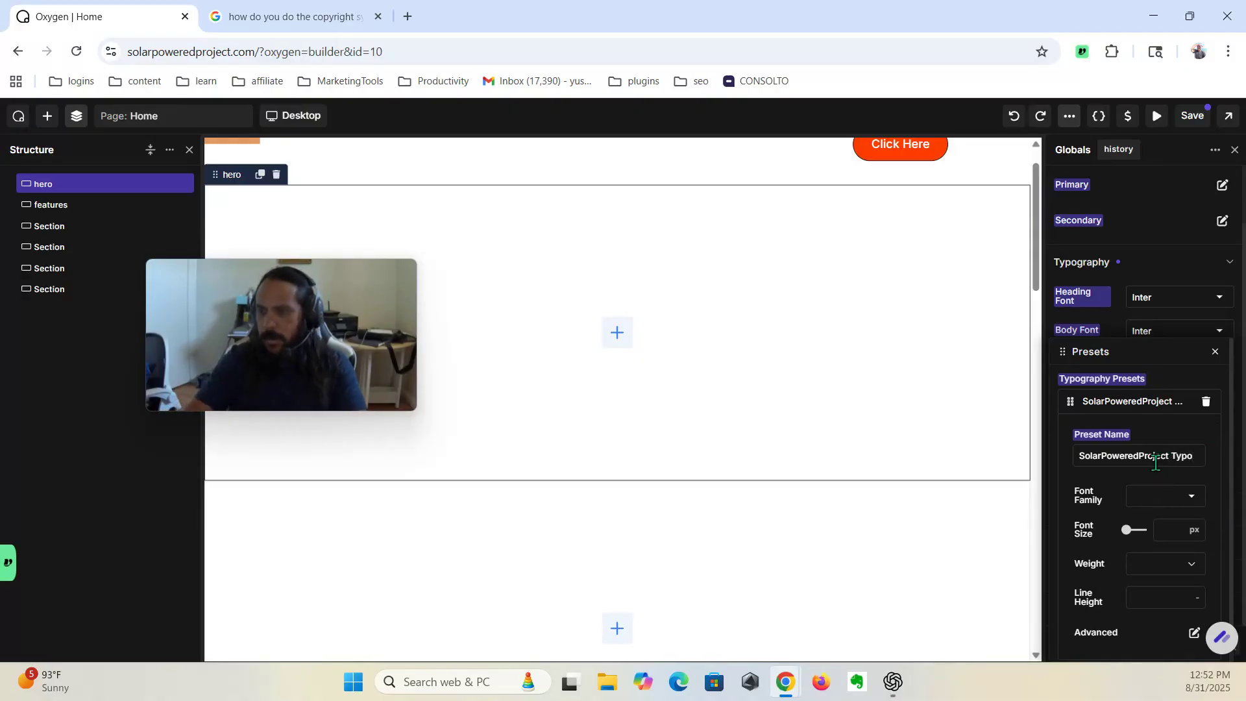
type("graphy")
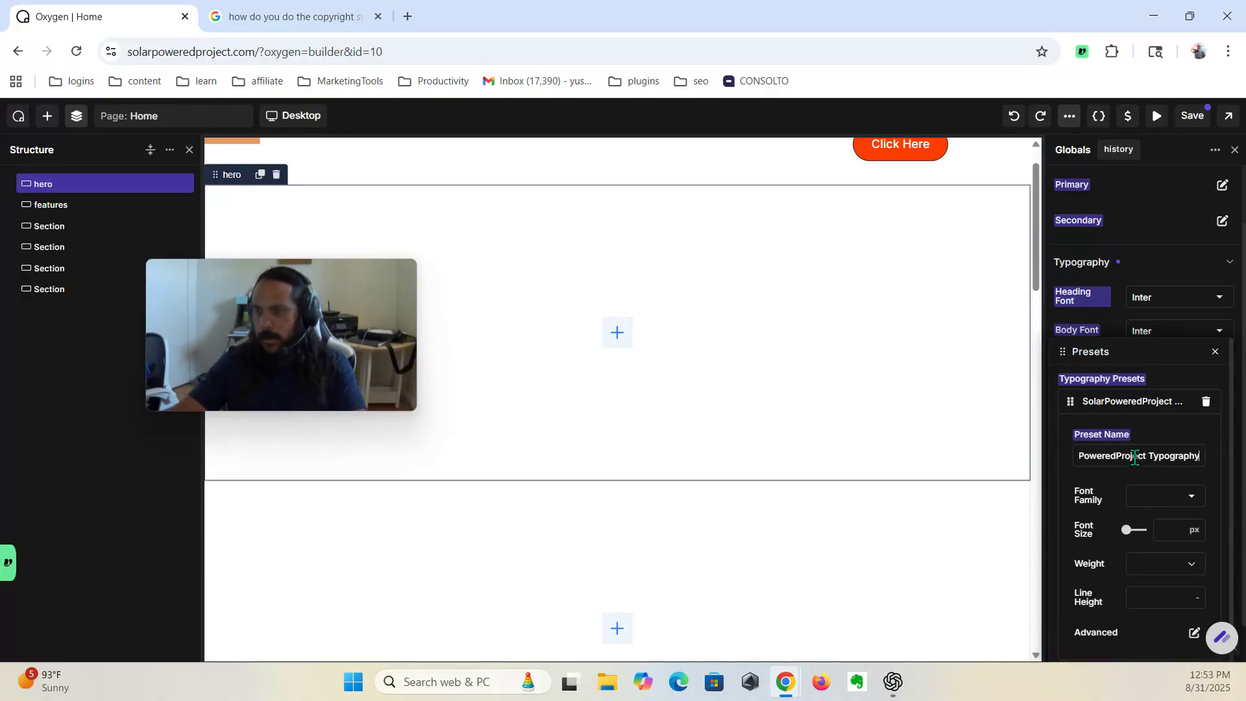
scroll(1146, 493, "down", 1)
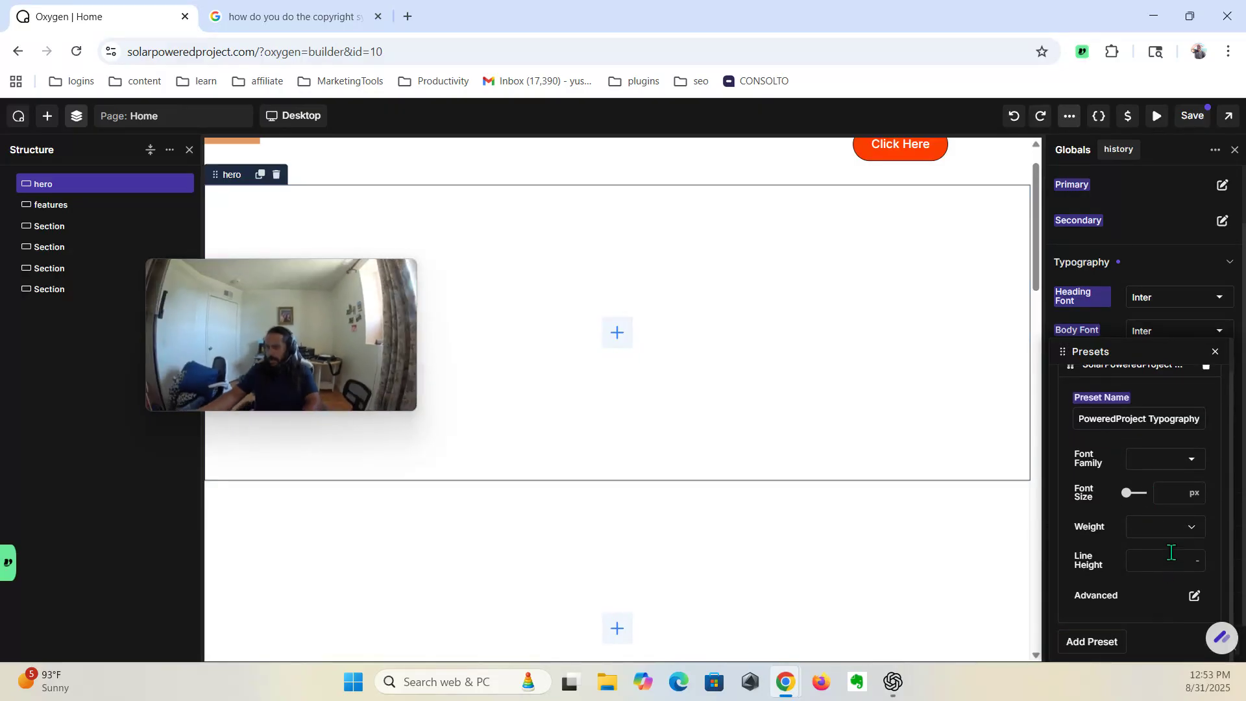
left_click(1216, 352)
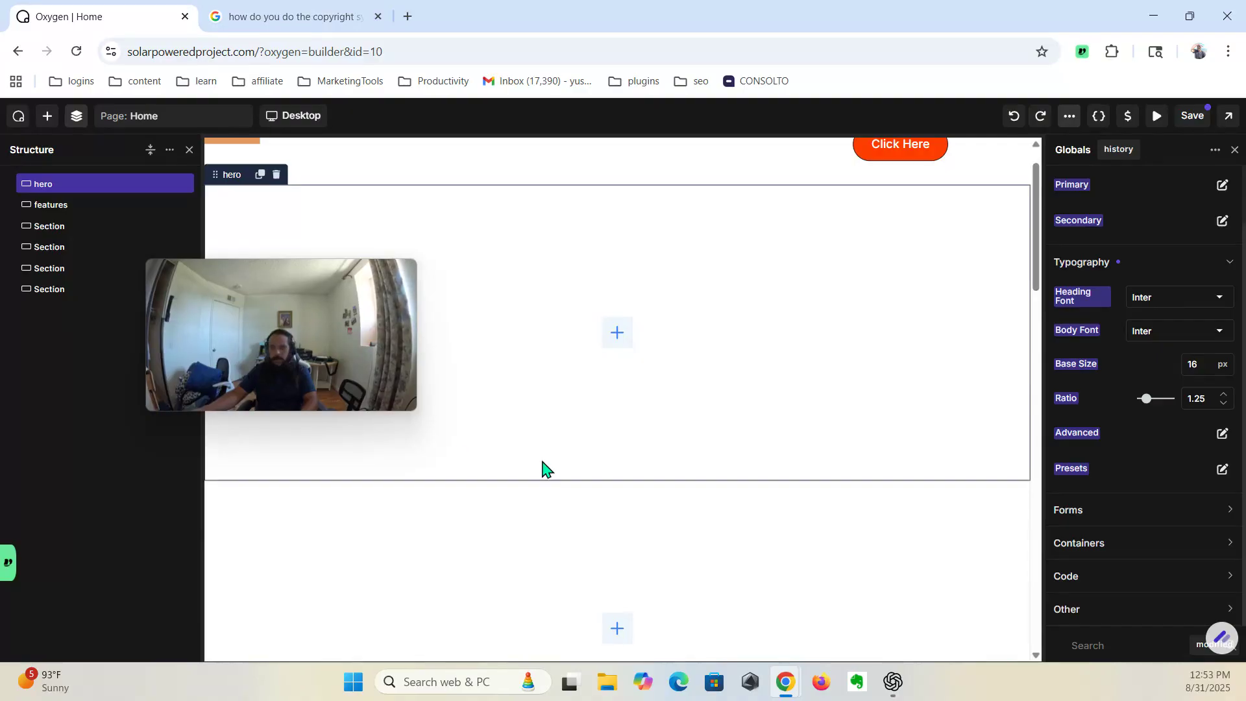
Step: Examine which global style settings are offered for forms, such as fields, typography, messages and submit button
left_click(1114, 516)
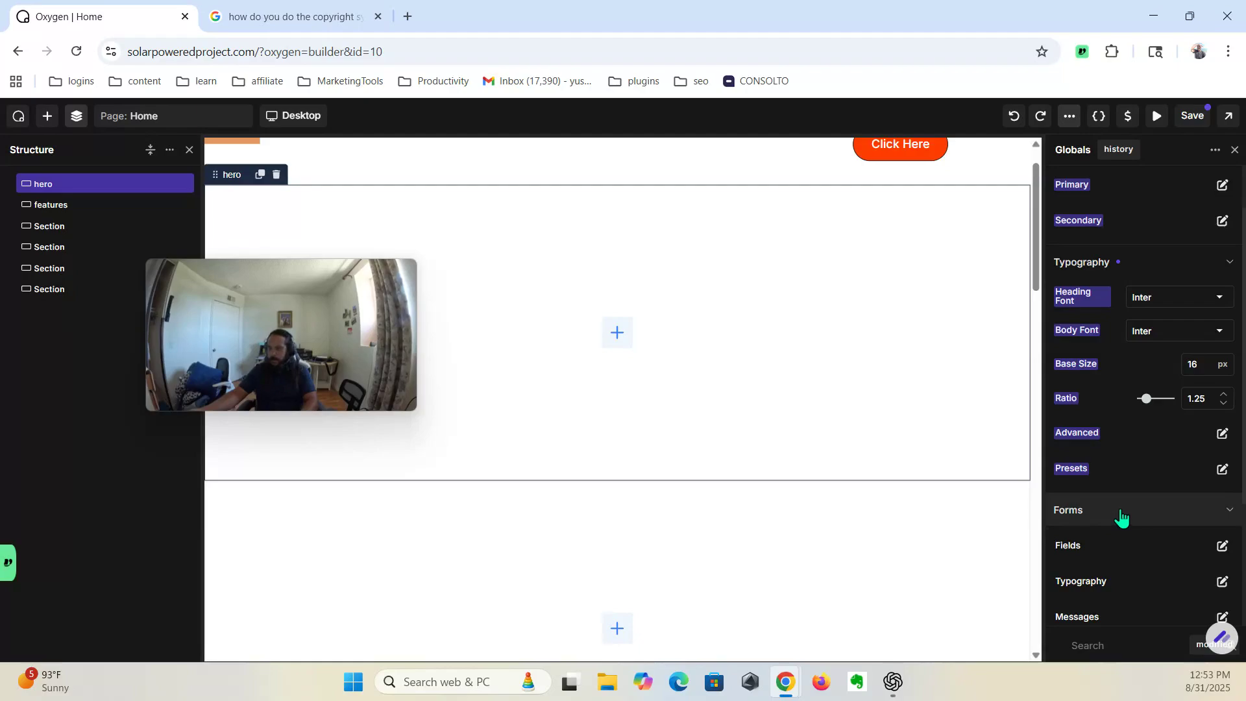
scroll(1123, 506, "down", 3)
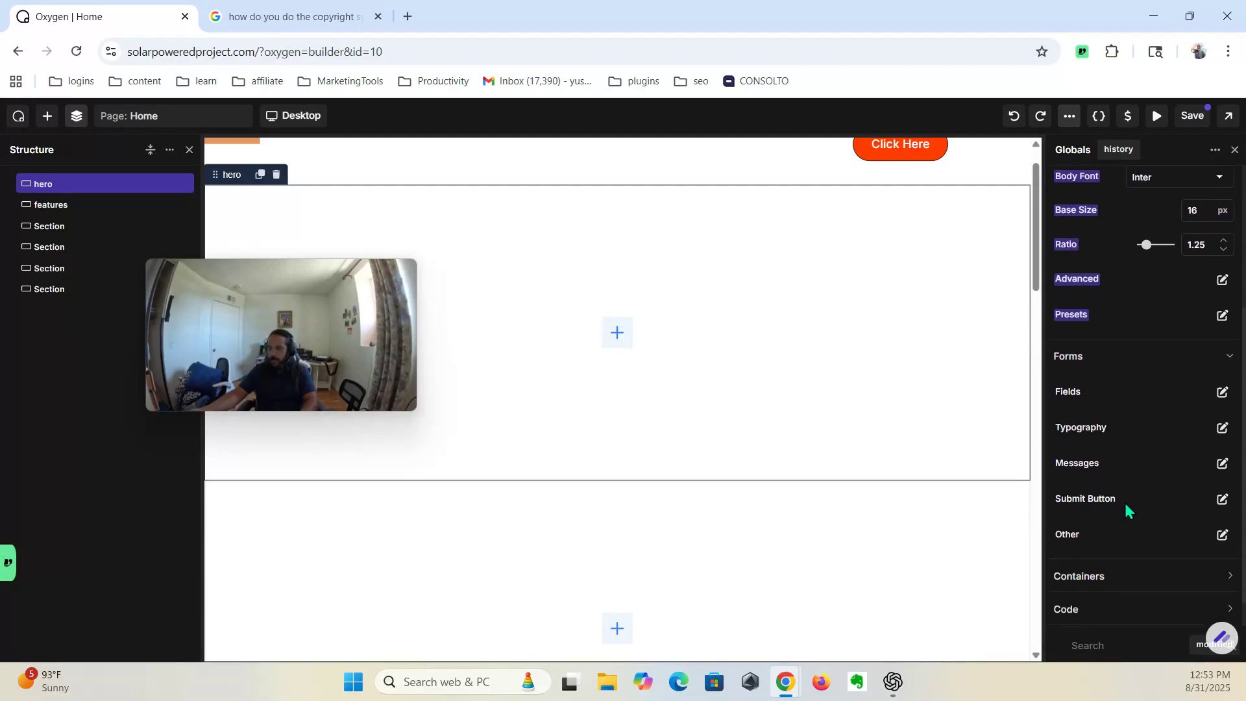
scroll(1127, 510, "up", 2)
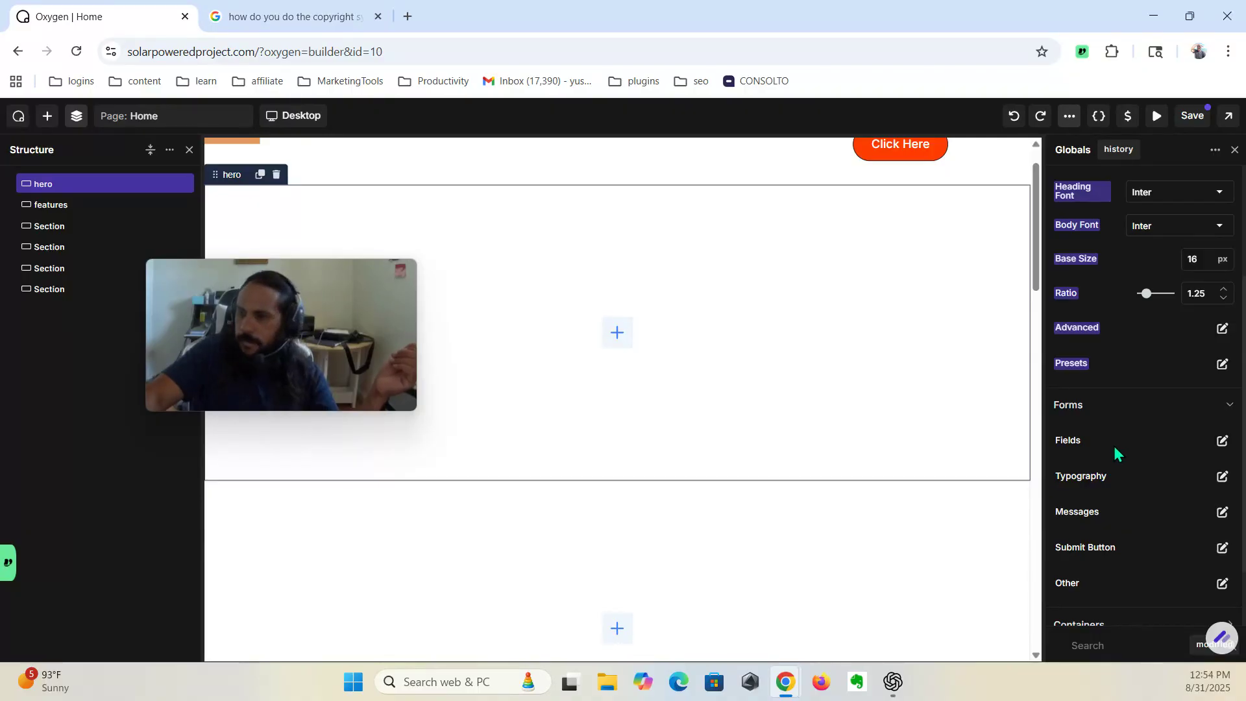
scroll(1113, 476, "down", 1)
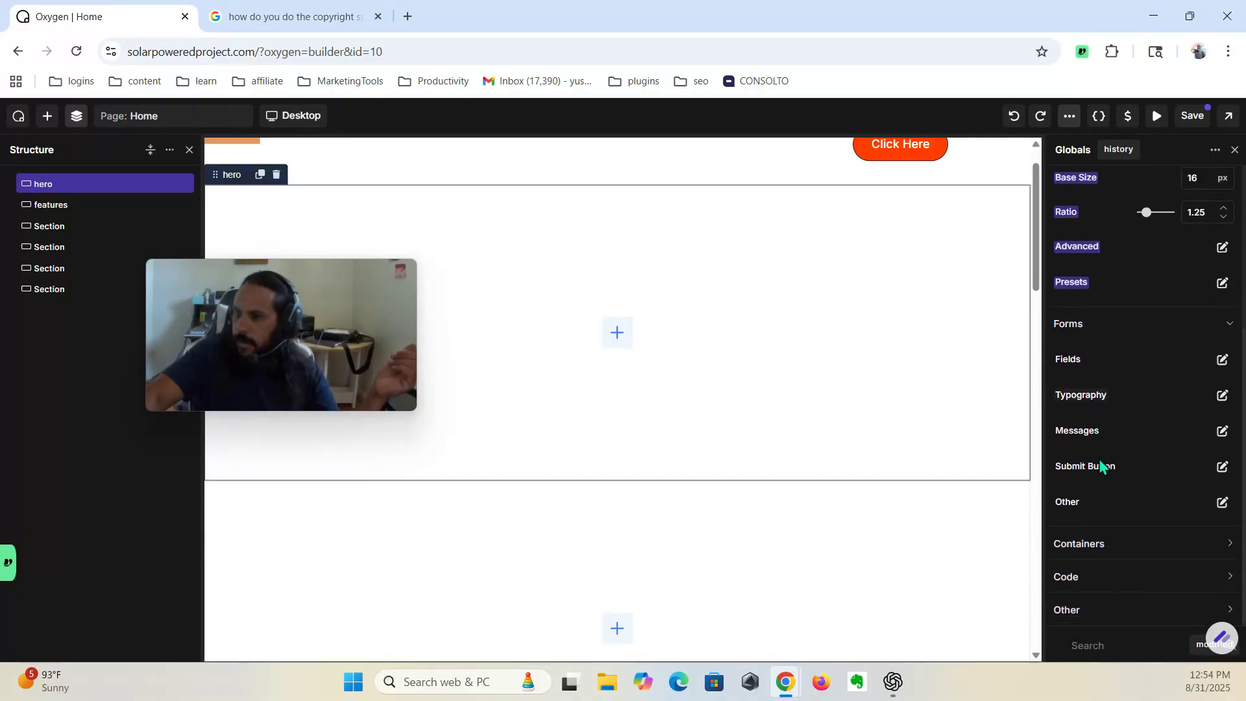
scroll(1147, 419, "up", 1)
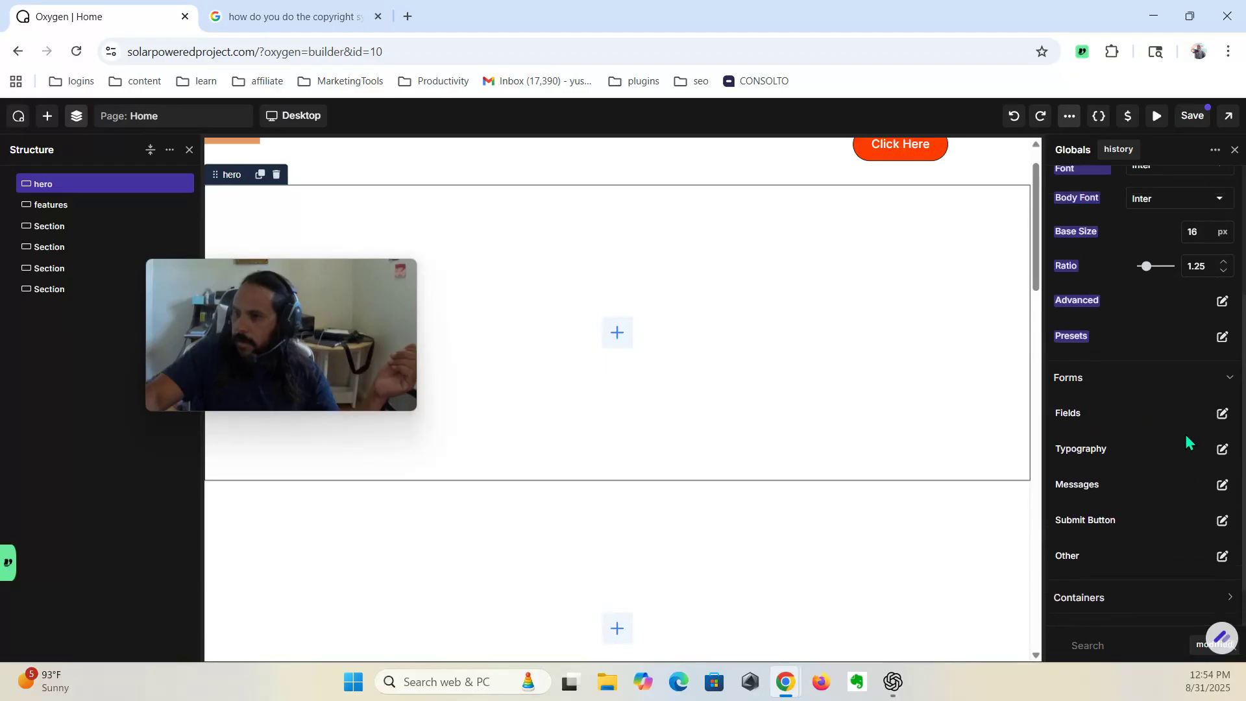
left_click(1232, 394)
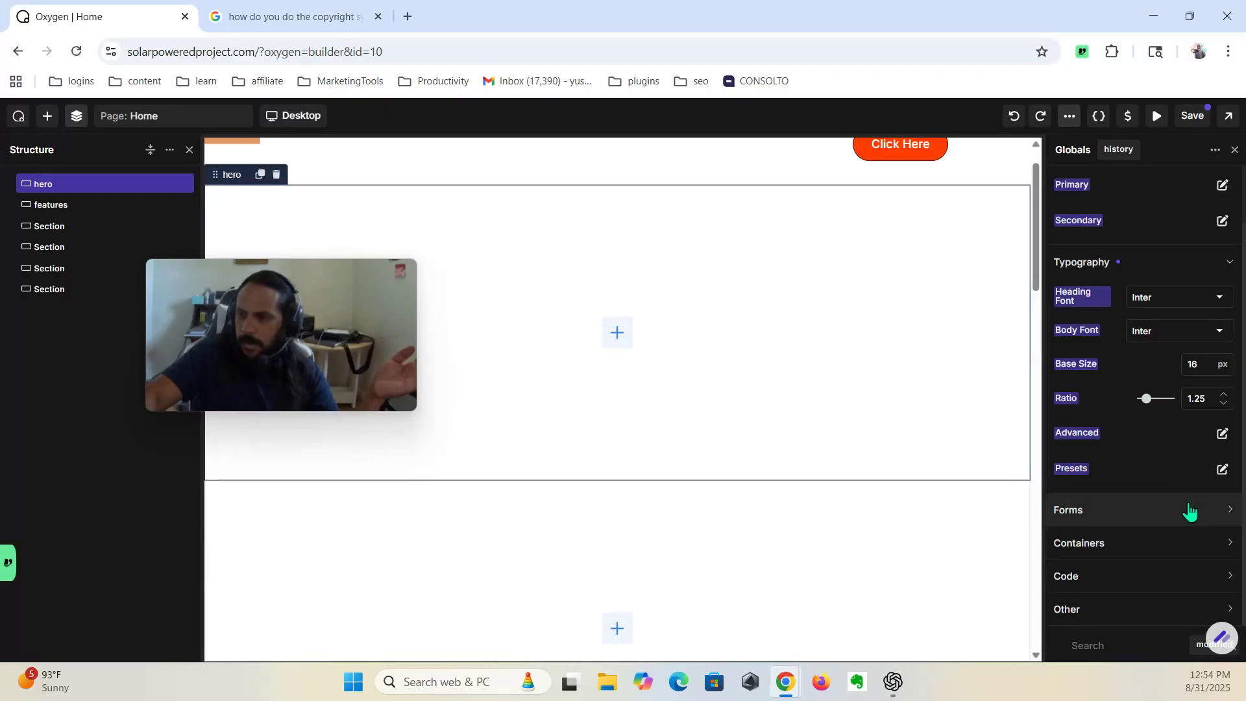
Step: Set the global vertical padding of sections to a custom value of 4rem in the container settings
left_click(1216, 544)
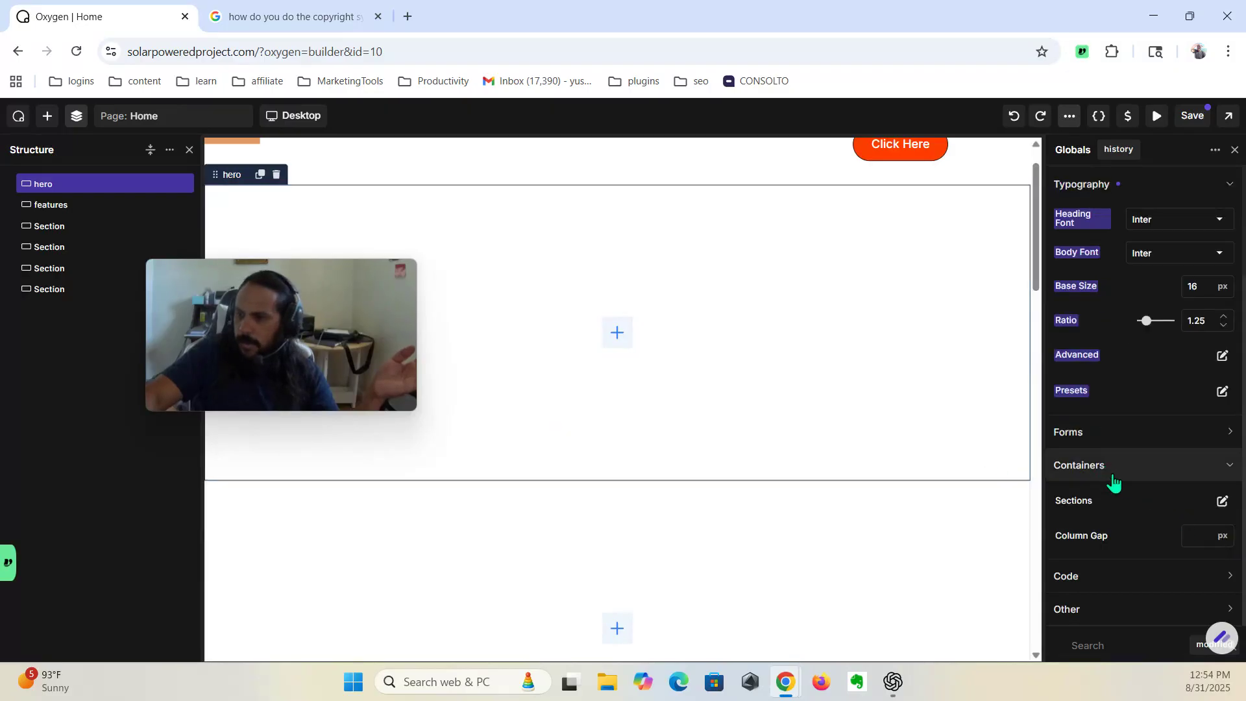
left_click(1225, 502)
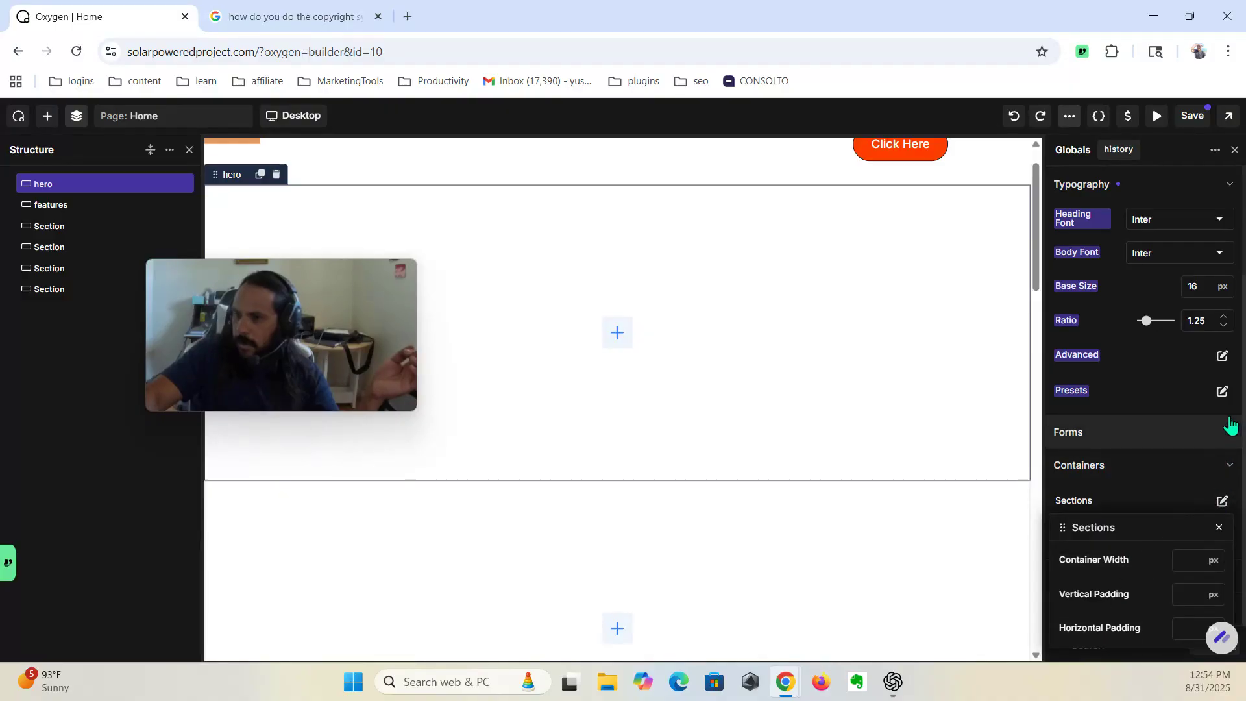
scroll(1232, 185, "up", 3)
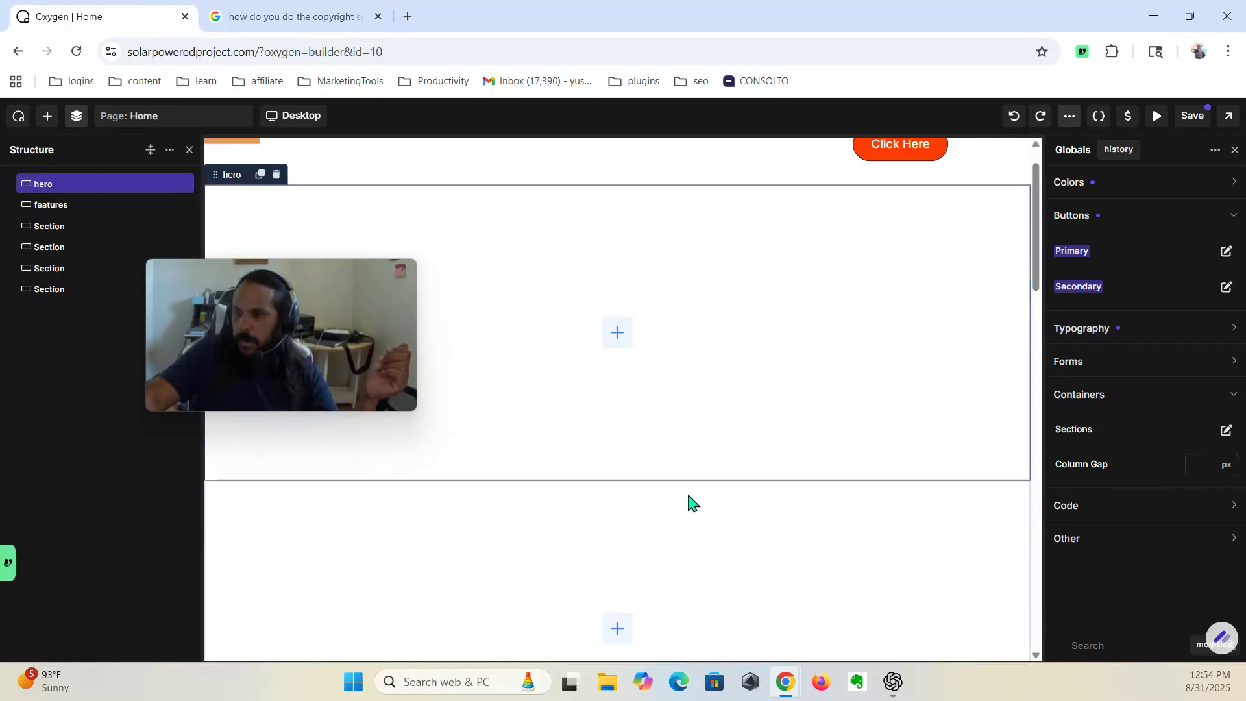
left_click(1226, 433)
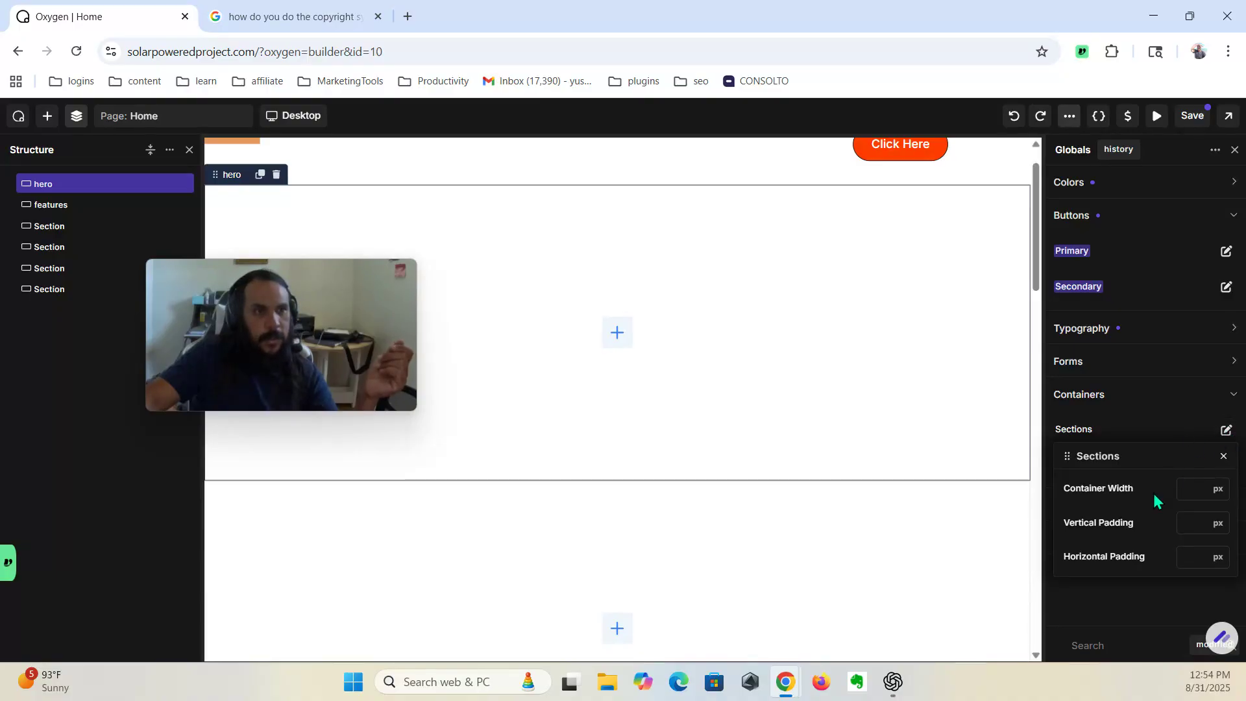
left_click(1195, 491)
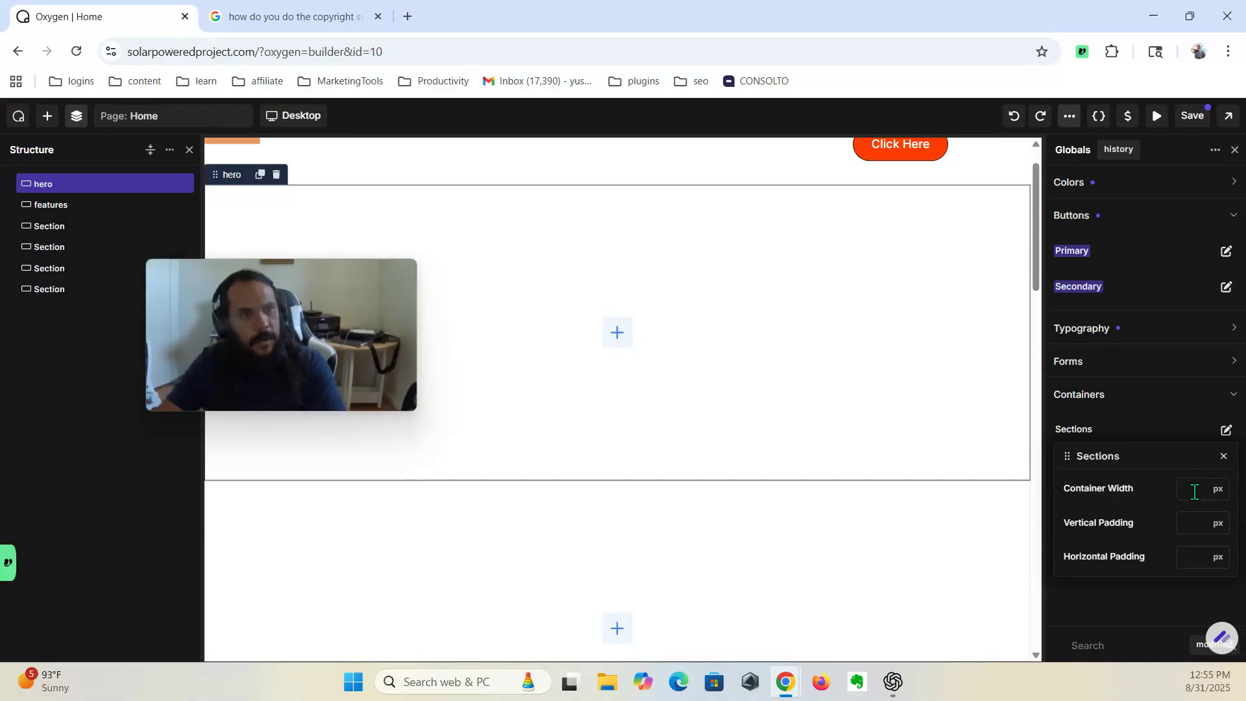
left_click(1196, 492)
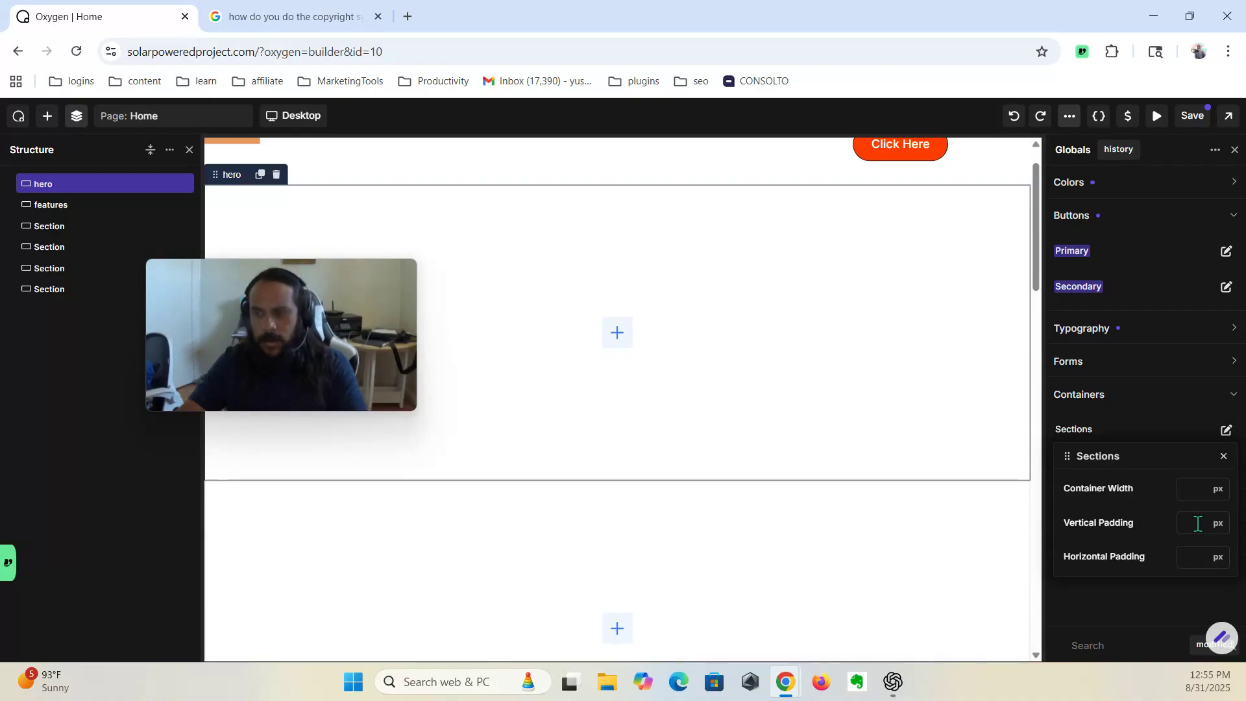
left_click(1223, 527)
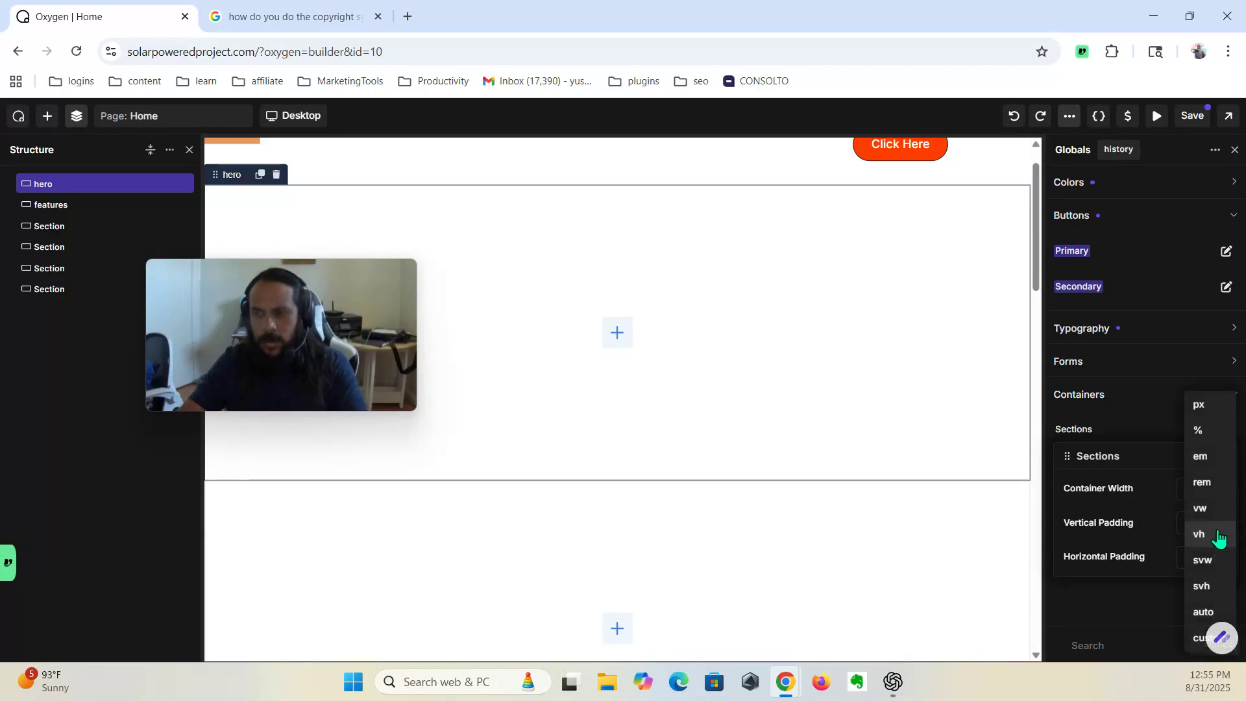
left_click(1208, 632)
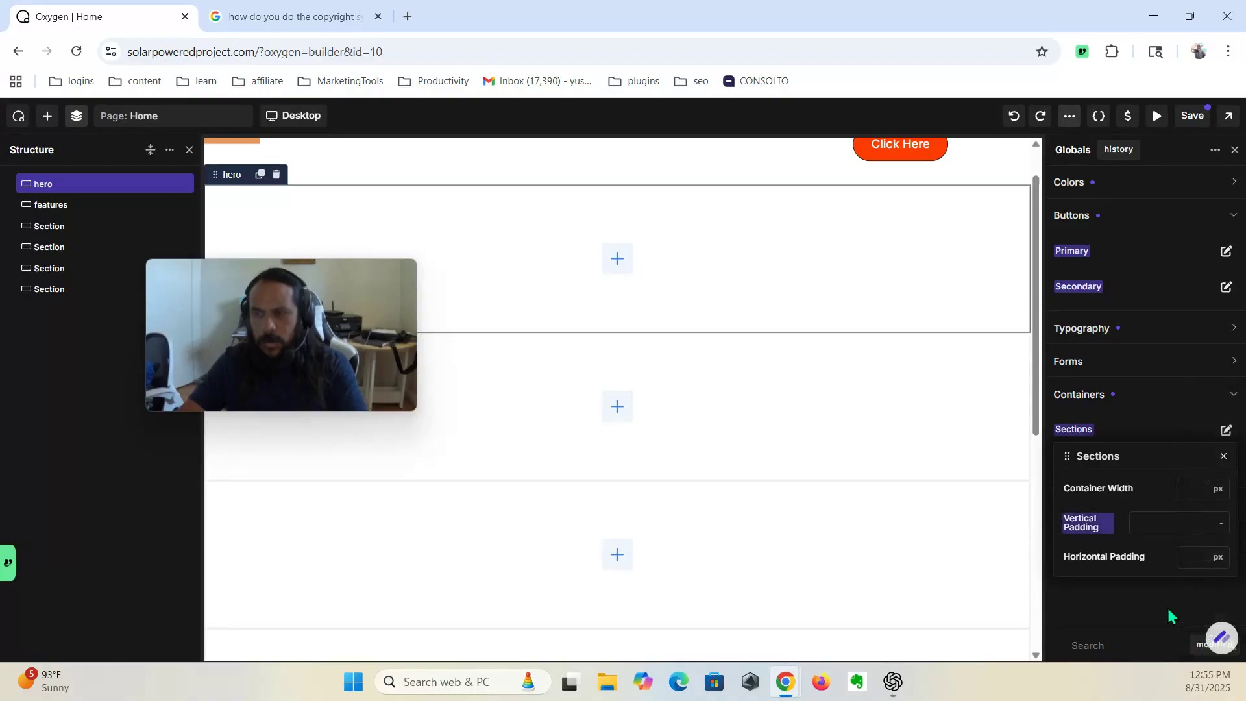
left_click(1148, 525)
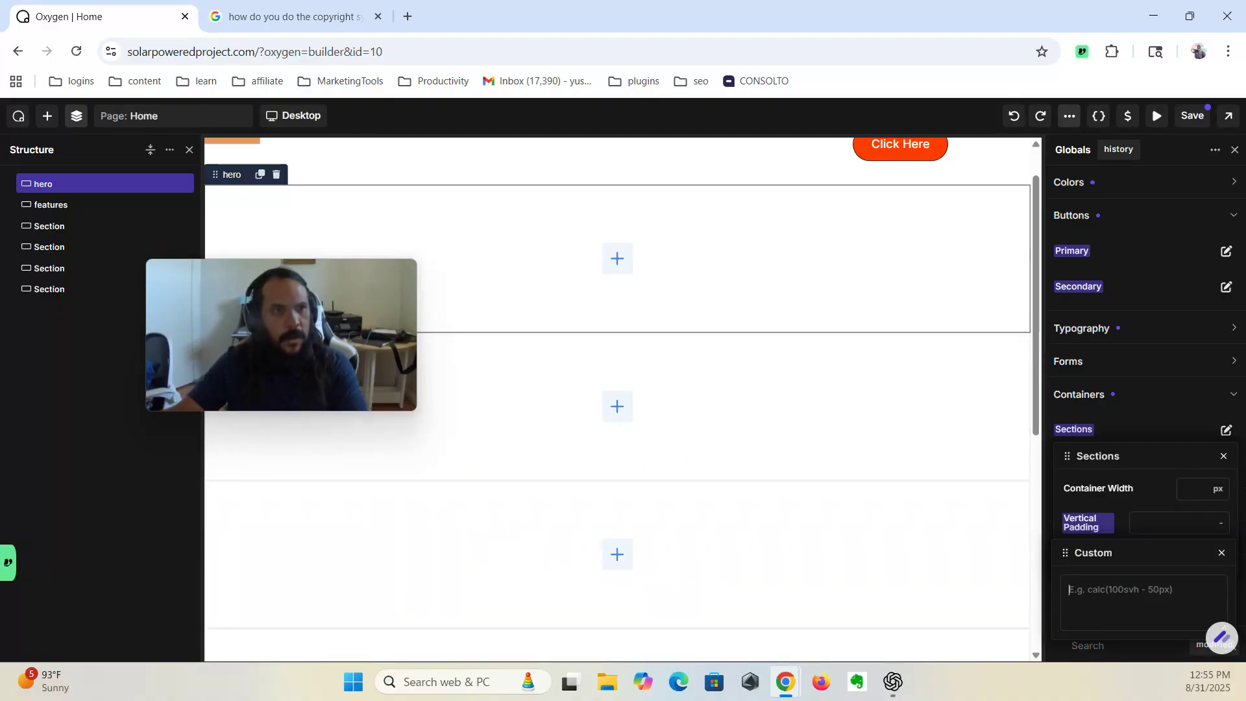
key("alt+Tab")
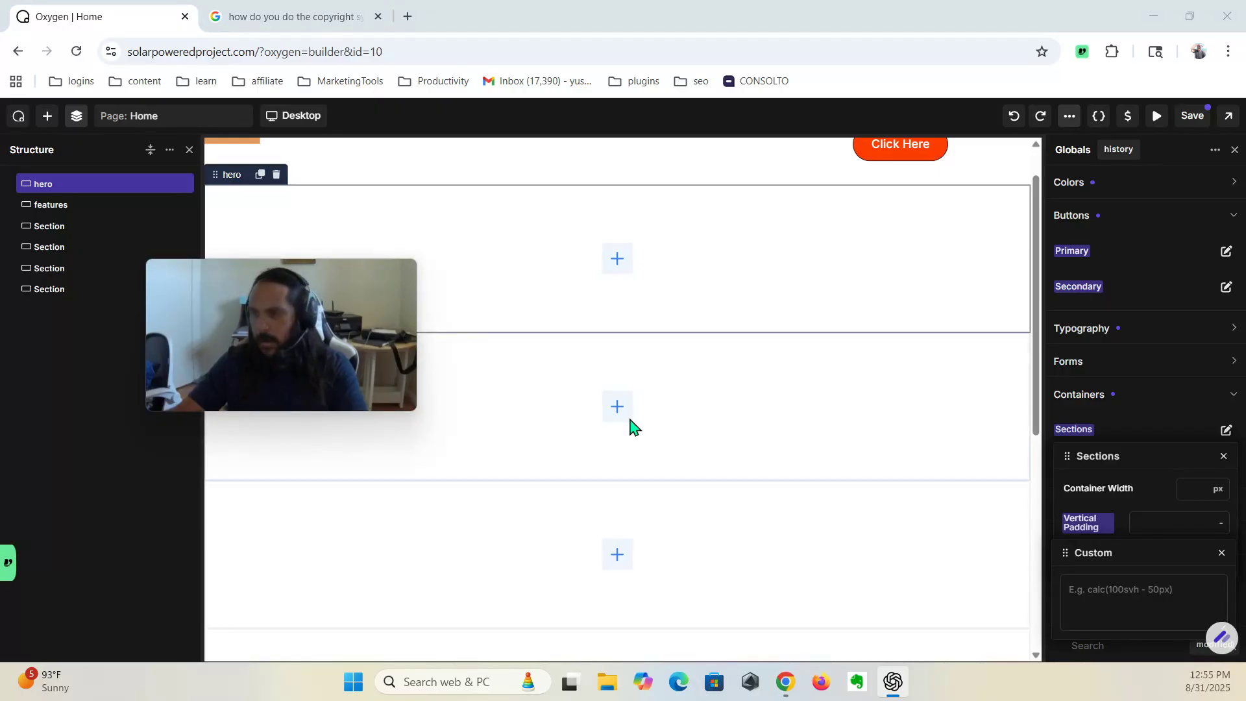
left_click(1121, 600)
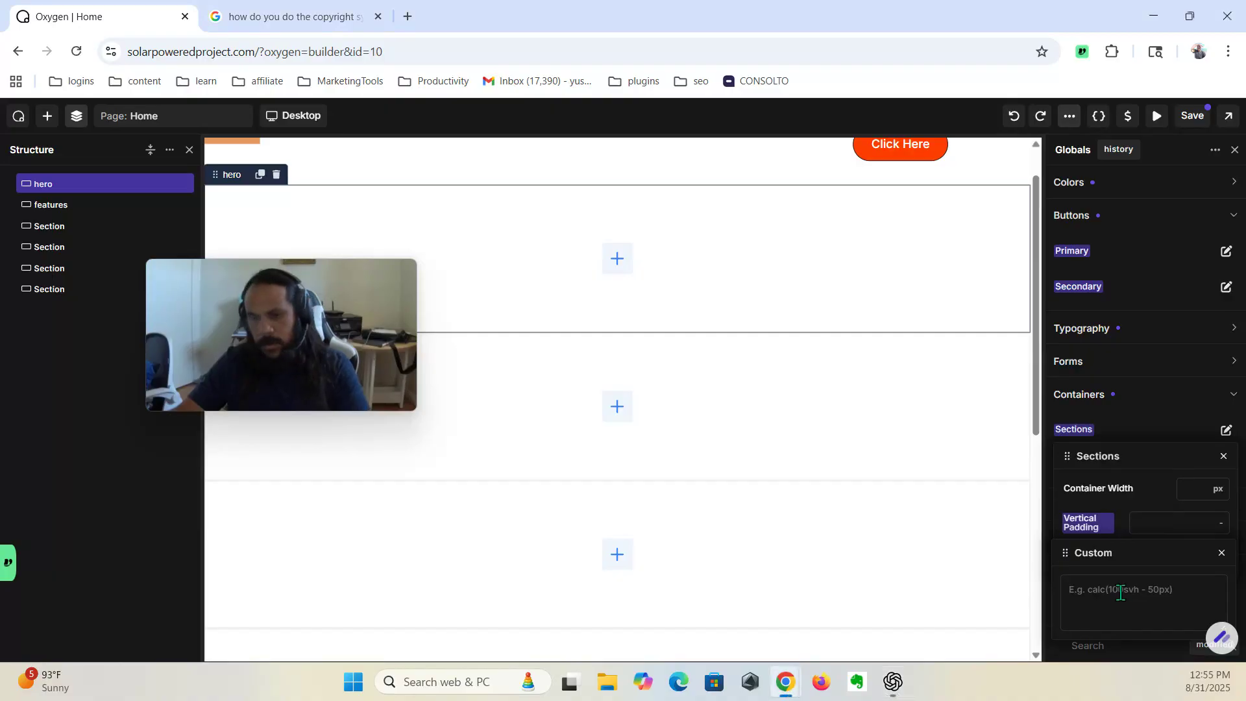
type("4rem")
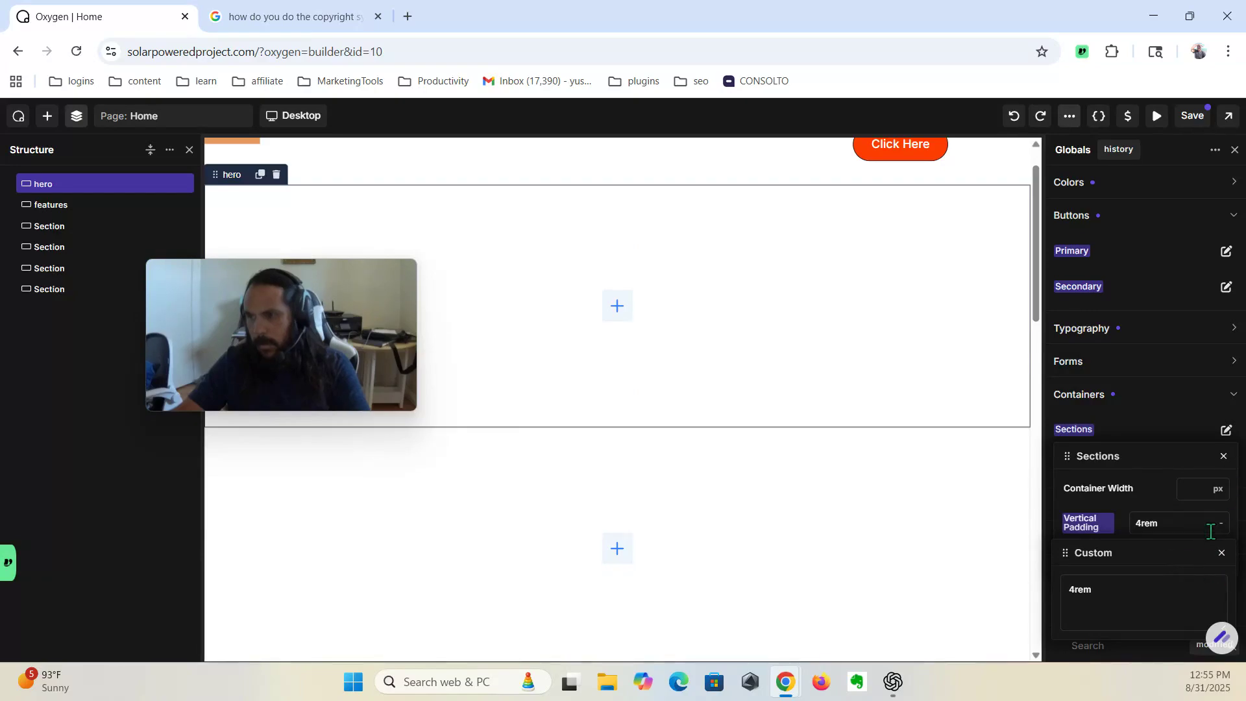
left_click(1225, 457)
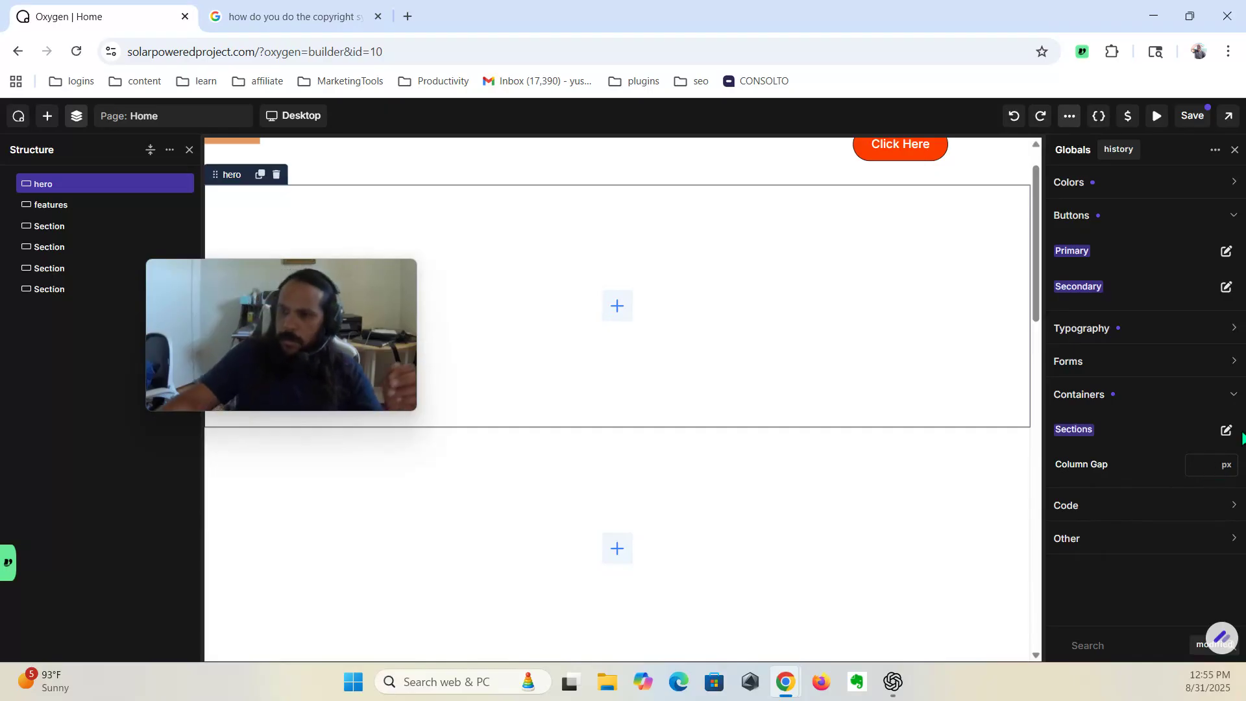
Step: Preview the page without the builder interface and set the global horizontal padding of sections to 30 px
left_click(1230, 436)
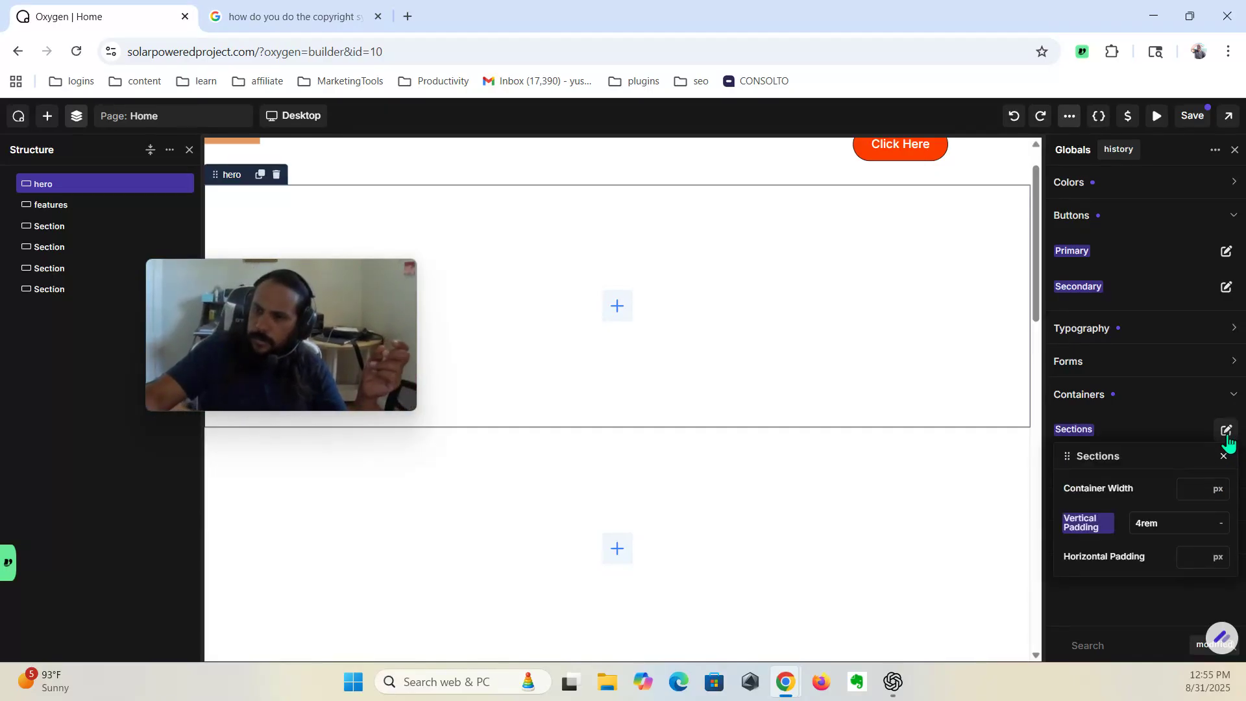
left_click(1157, 117)
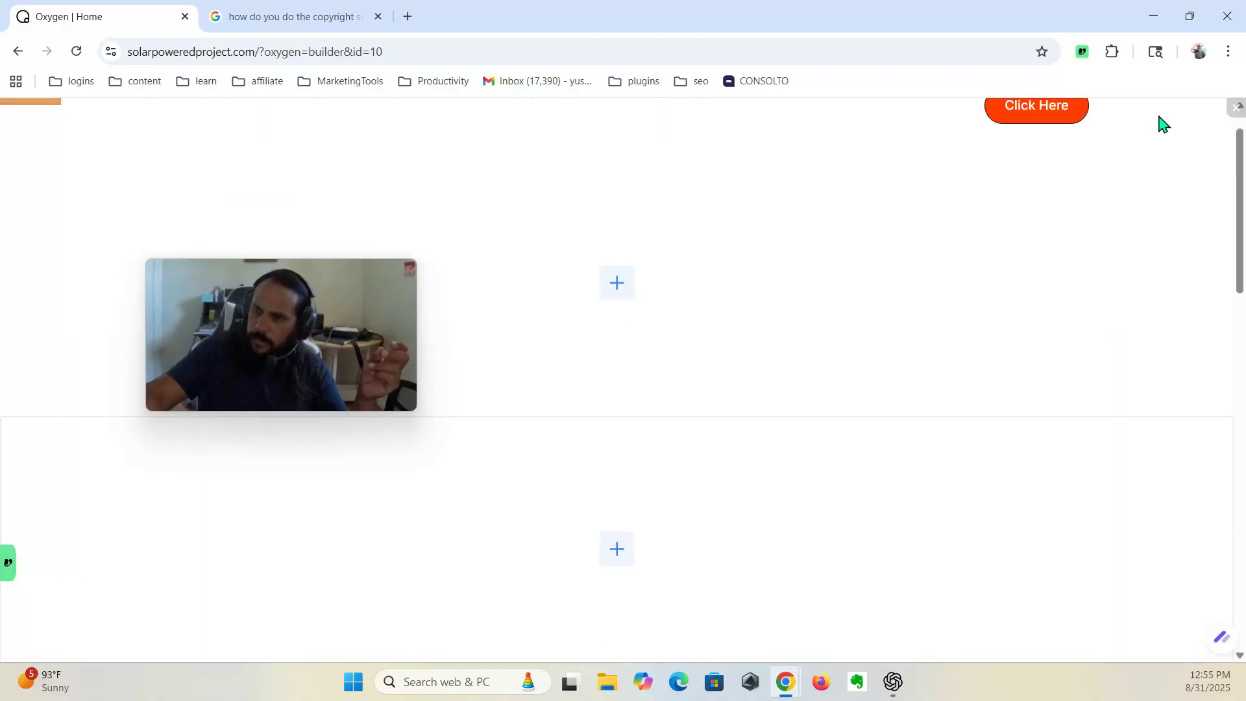
left_click(1230, 114)
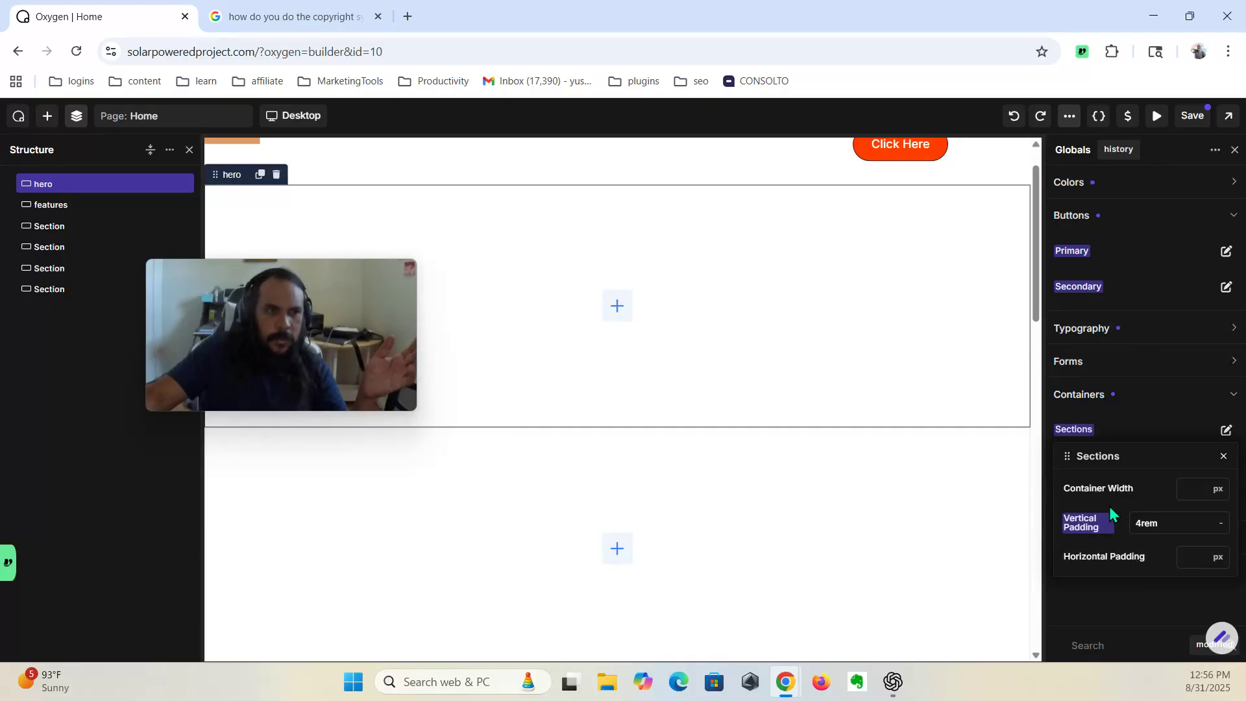
left_click(1195, 556)
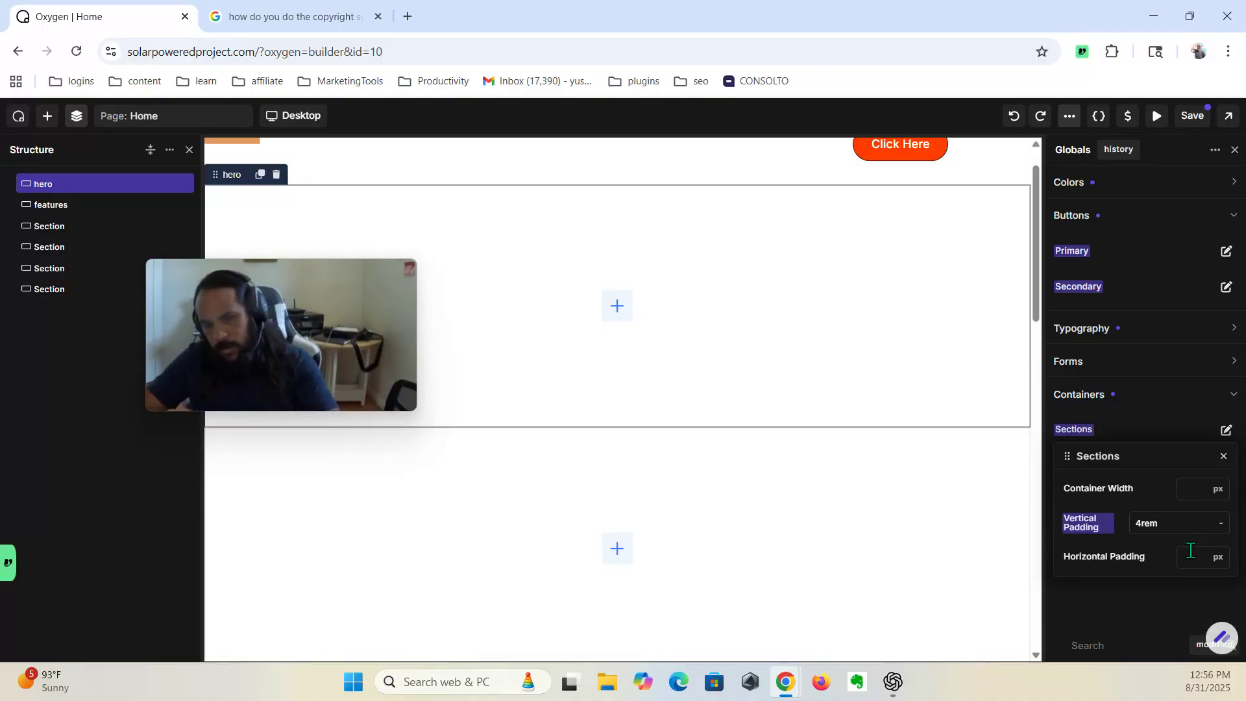
type("30")
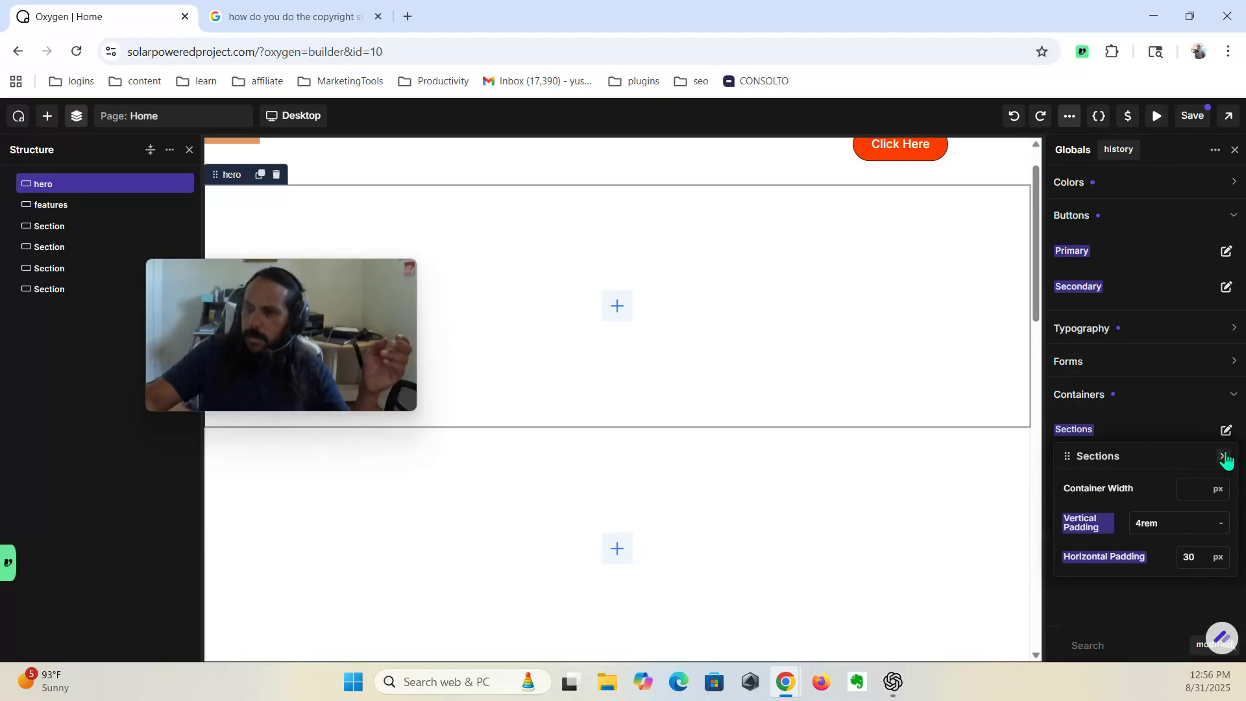
left_click(1225, 459)
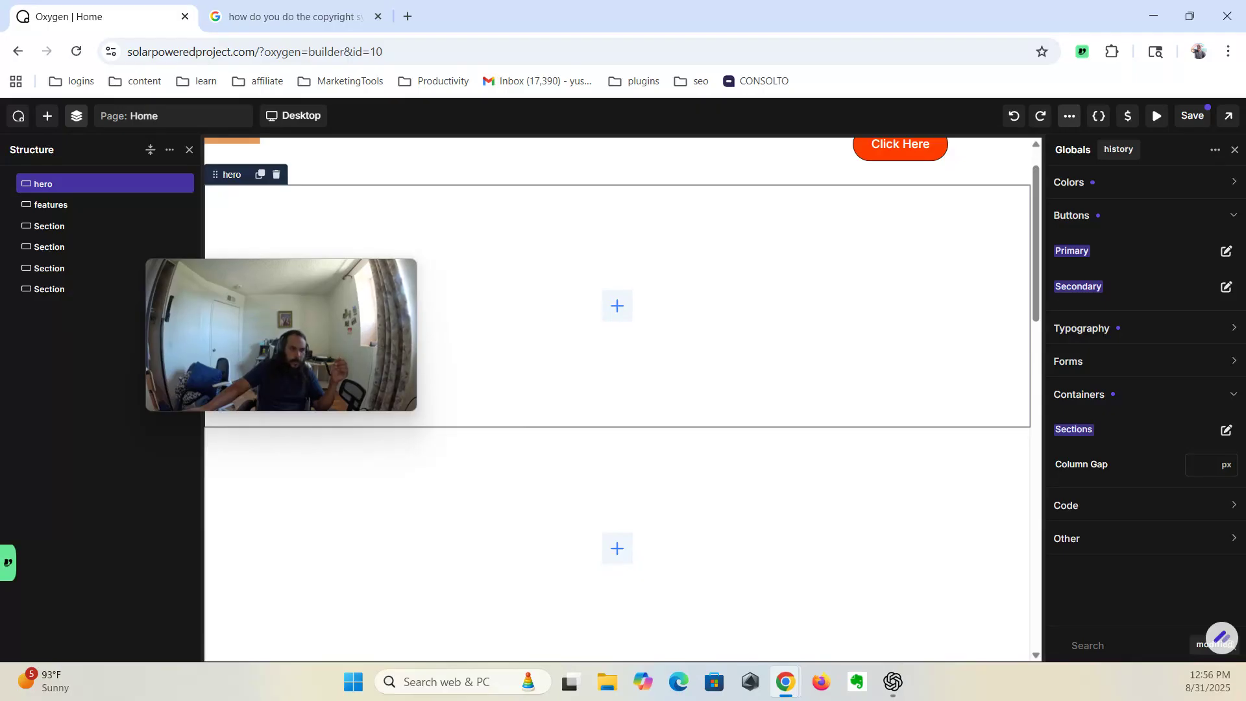
left_click_drag(24, 182, 557, 242)
scroll(557, 241, "down", 2)
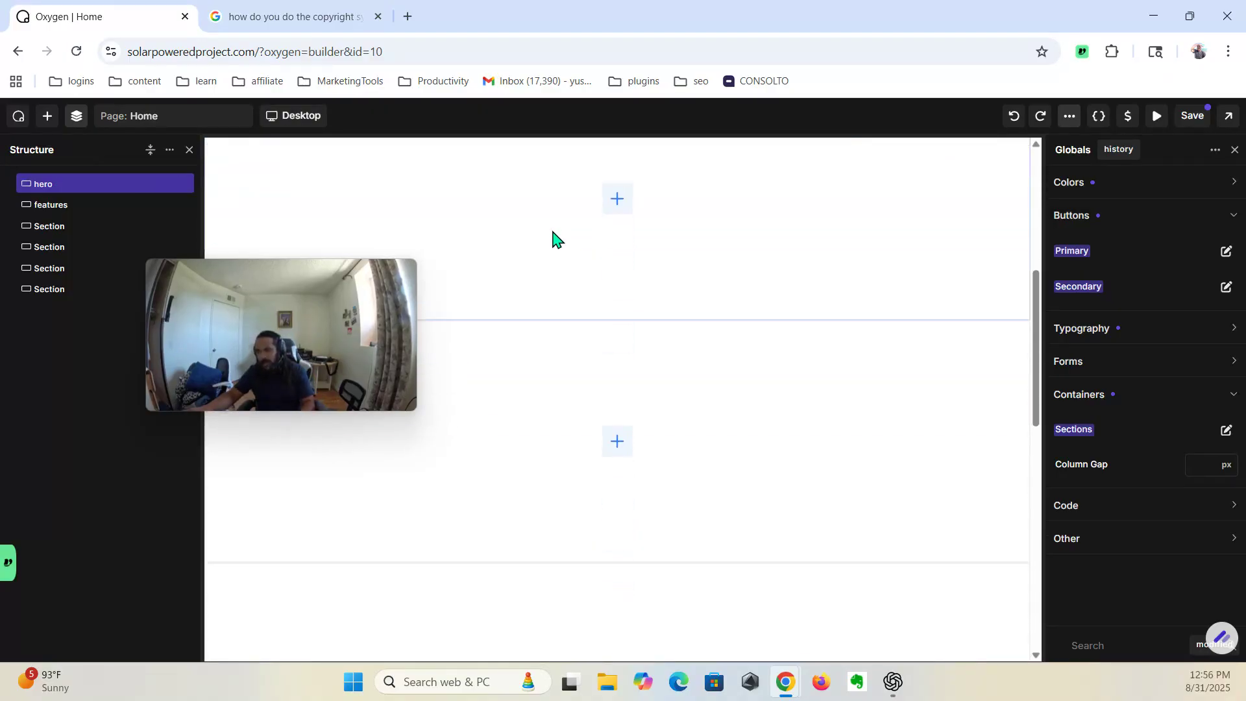
scroll(553, 241, "down", 3)
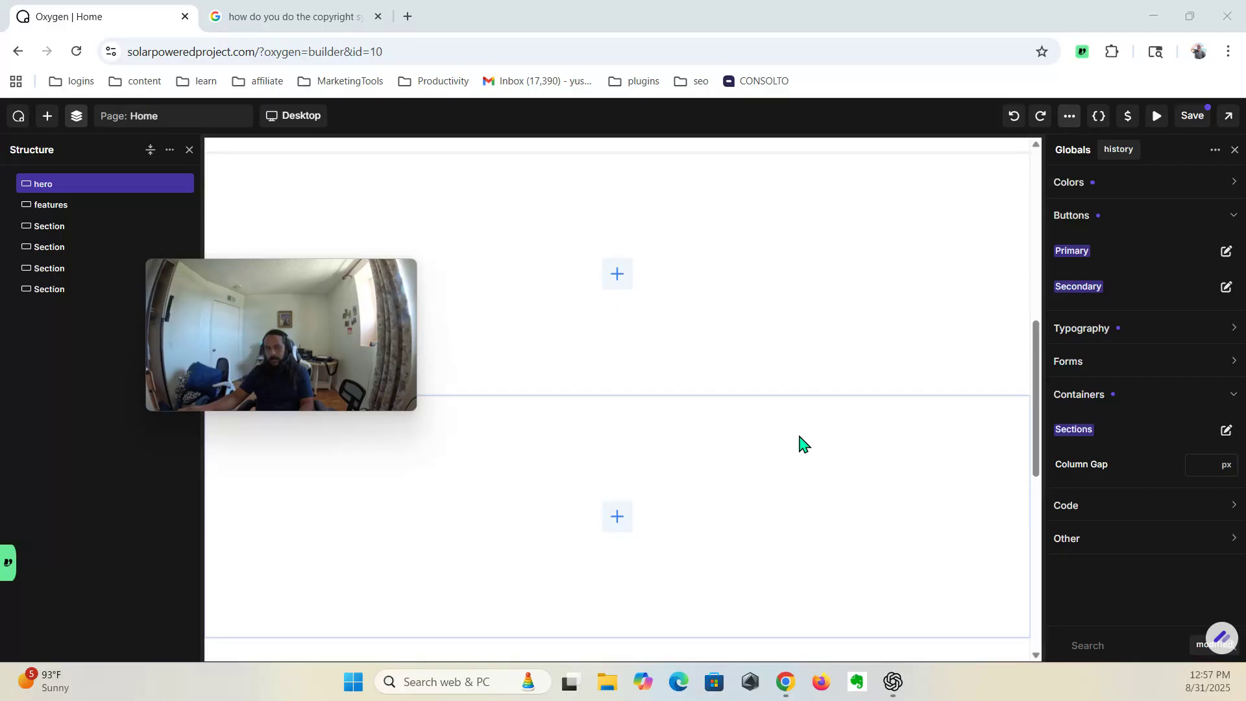
Step: Switch to the Evernote app
left_click(866, 683)
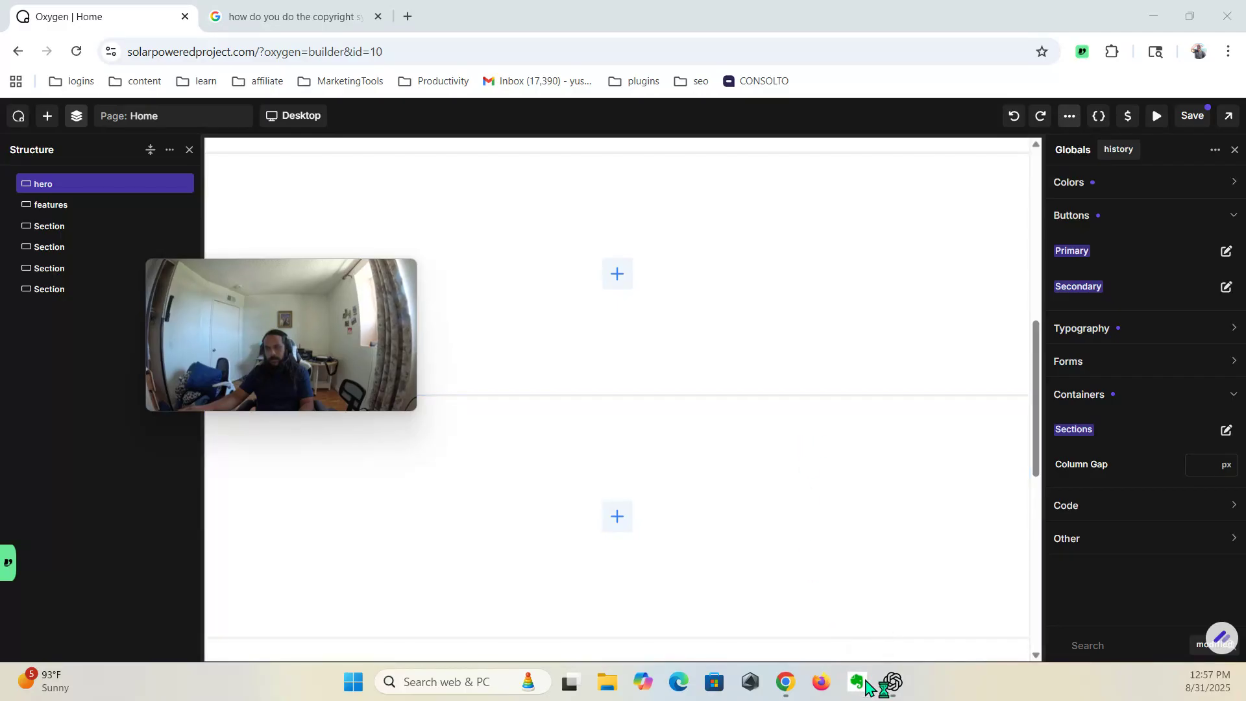